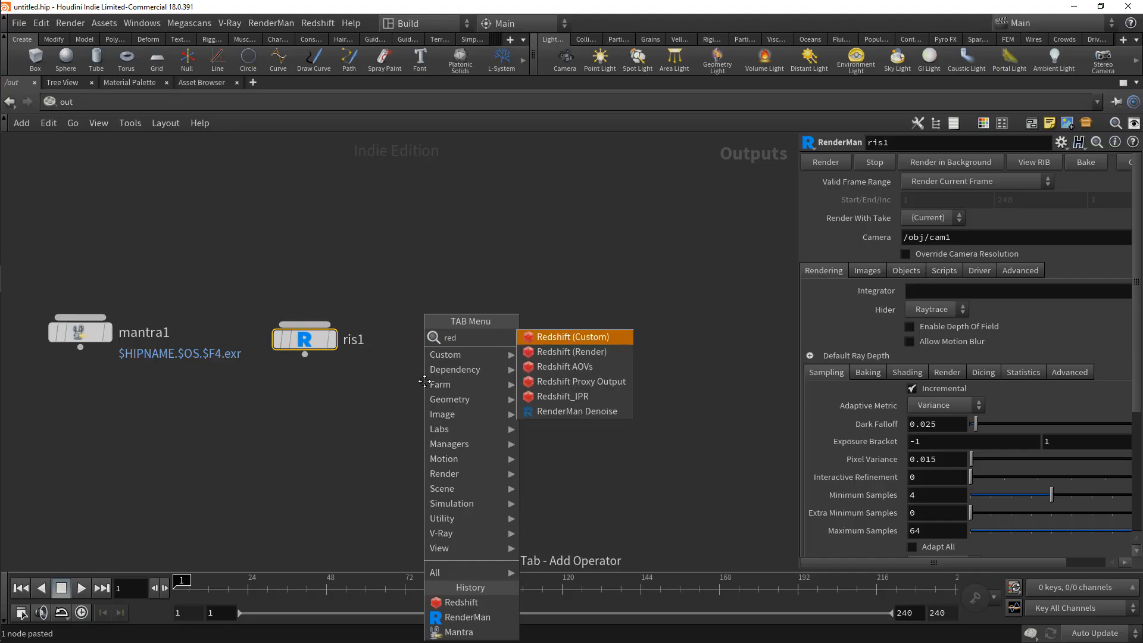
# Step: Add a Redshift render node and its Redshift IPR node to the out network, beside the RenderMan node
pyautogui.press('Down')
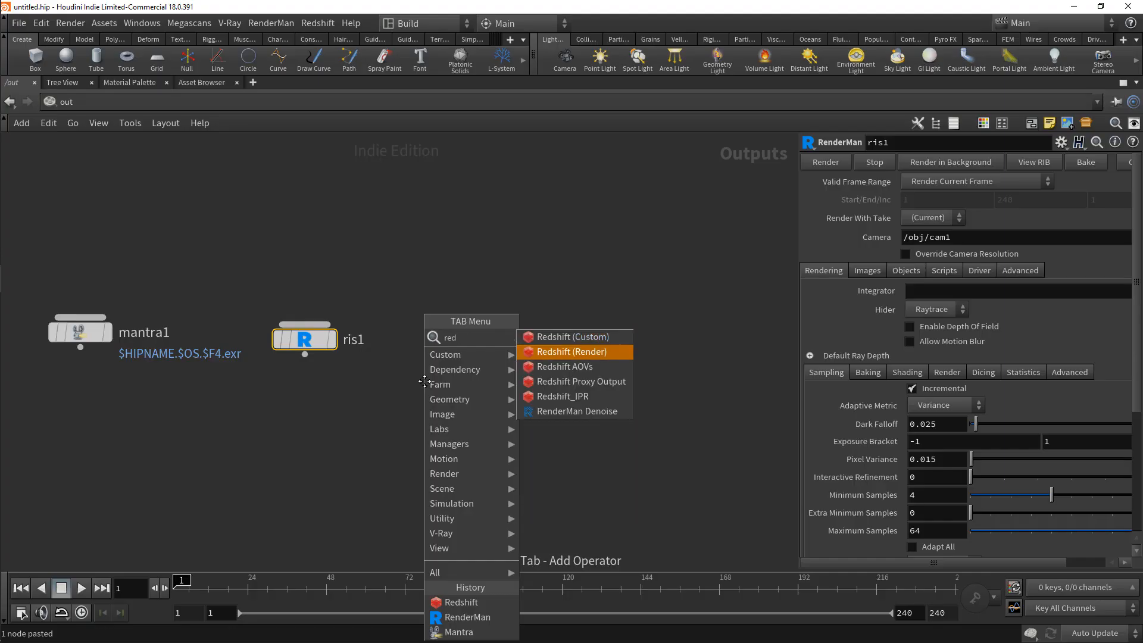
pyautogui.press('Return')
pyautogui.moveTo(215, 365); pyautogui.dragTo(475, 398, button='middle')
pyautogui.moveTo(454, 320); pyautogui.dragTo(555, 263)
pyautogui.press('h')
pyautogui.moveTo(608, 415); pyautogui.dragTo(523, 420, button='middle')
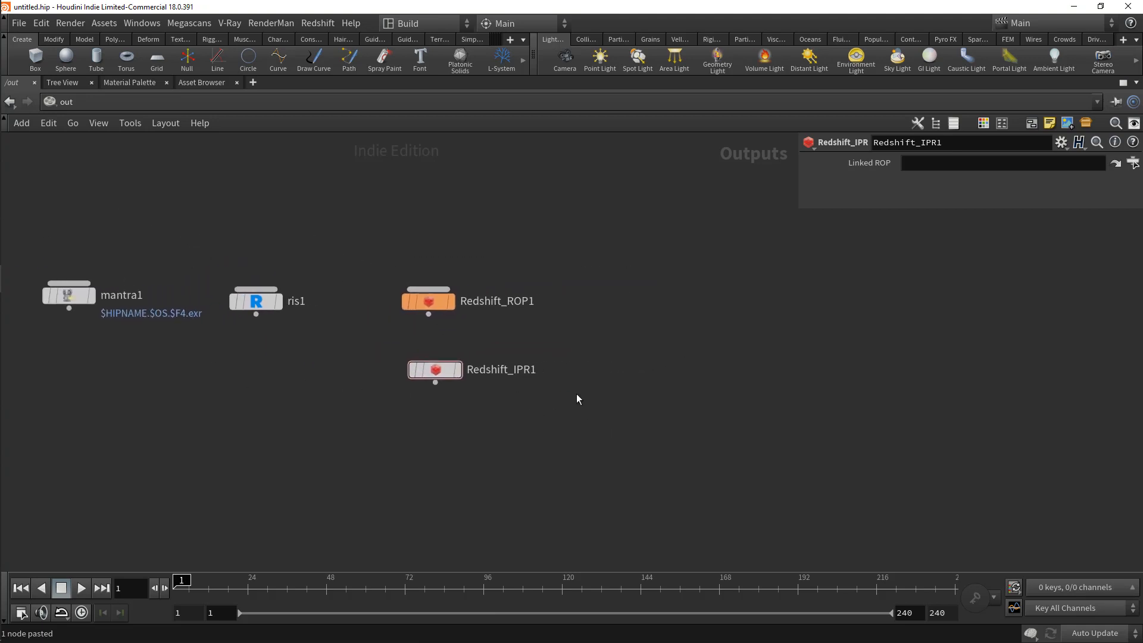
# Step: Add a V-Ray Renderer node and place it in line with the other render nodes, next to Redshift_ROP1
pyautogui.press('Tab')
pyautogui.write('vray')
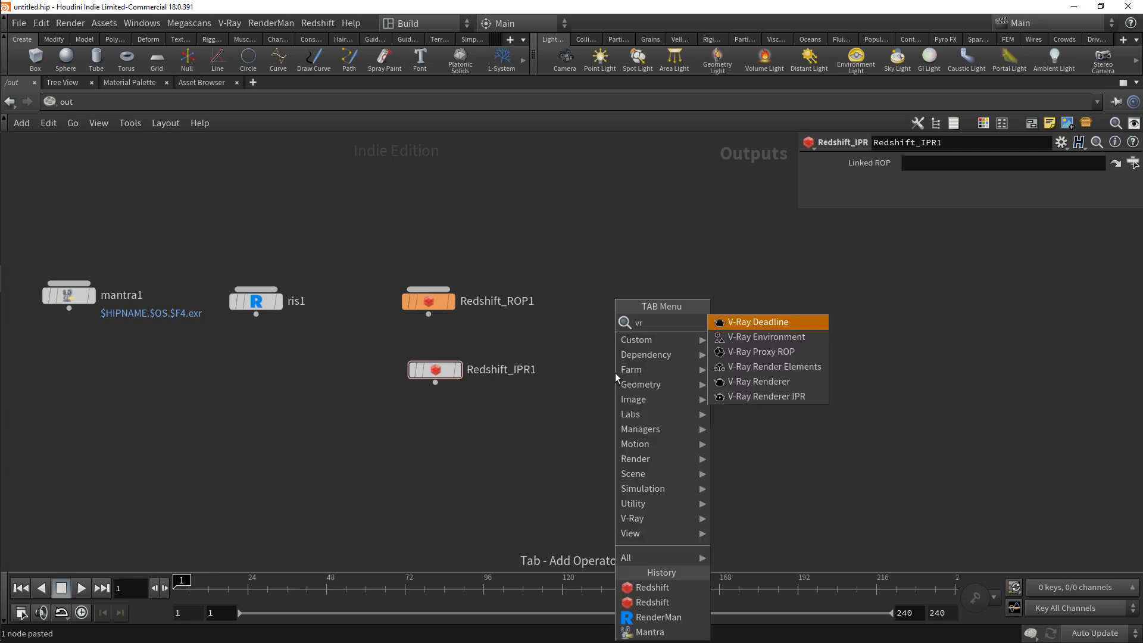
pyautogui.press('Down')
pyautogui.press('Down')
pyautogui.press('Down')
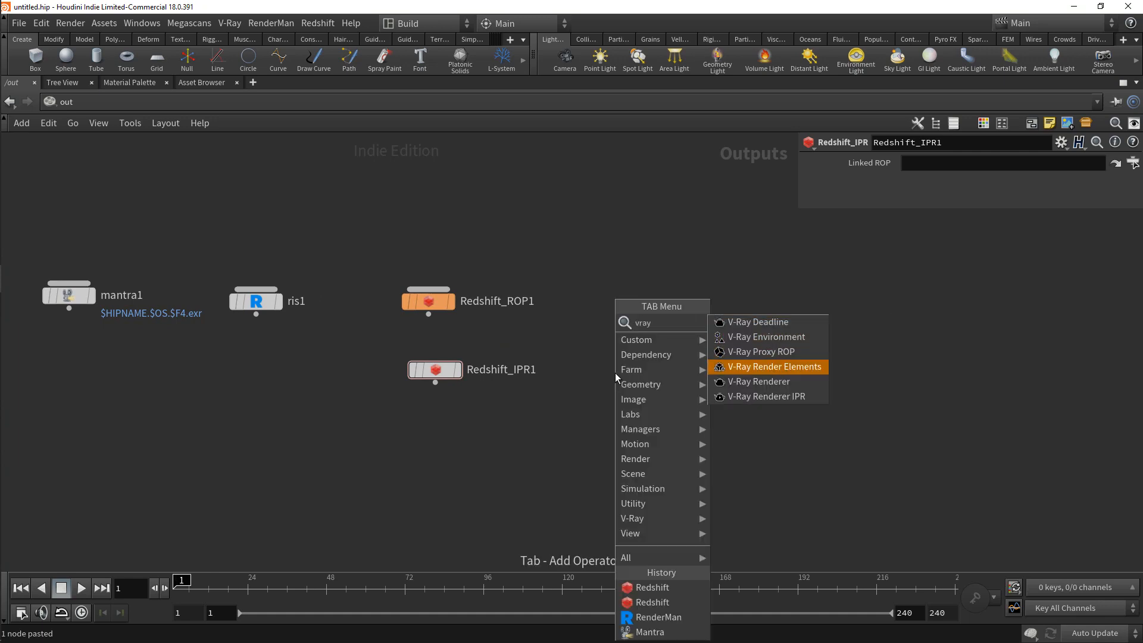
pyautogui.press('Return')
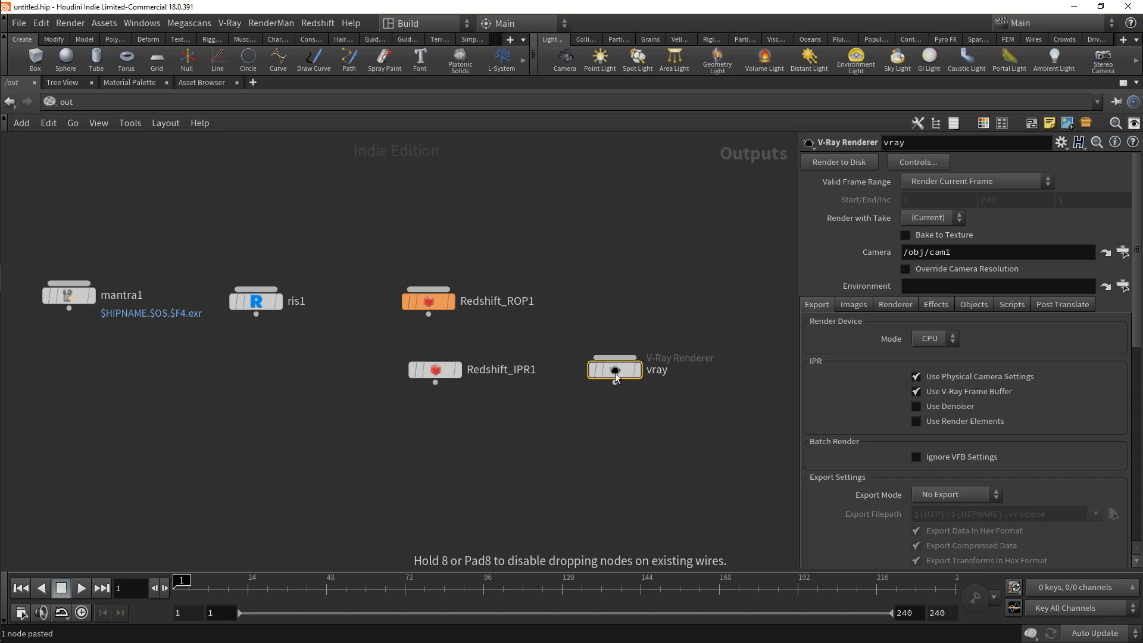
pyautogui.click(631, 309)
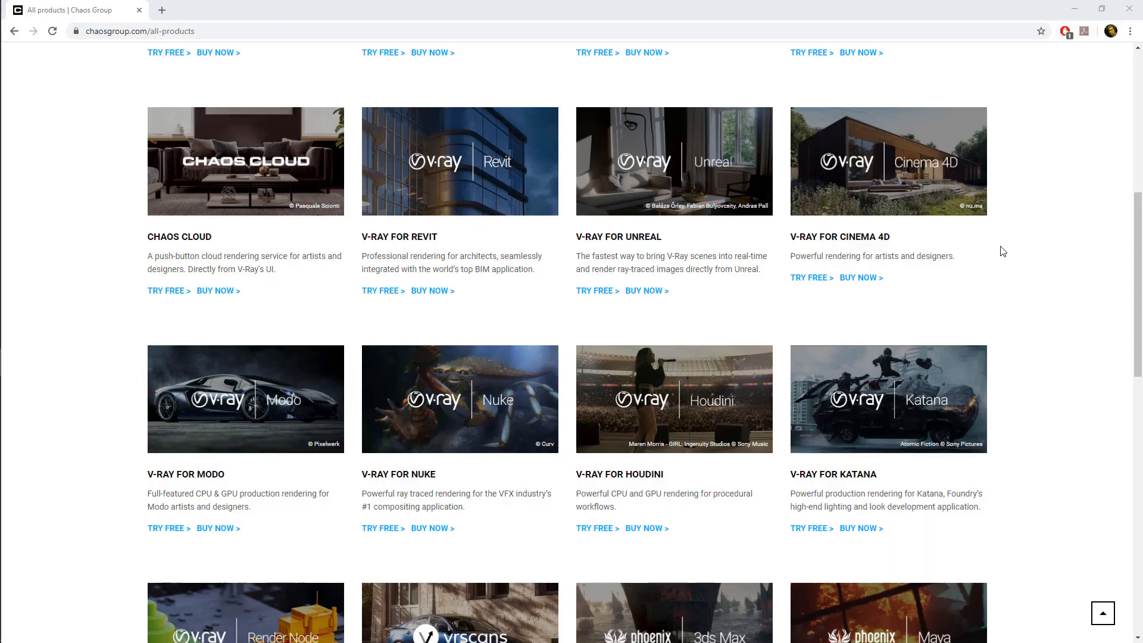
# Step: Switch to the browser and open the free trial of V-Ray for Houdini from the Chaos Group product list
pyautogui.scroll(-3, 990, 286)
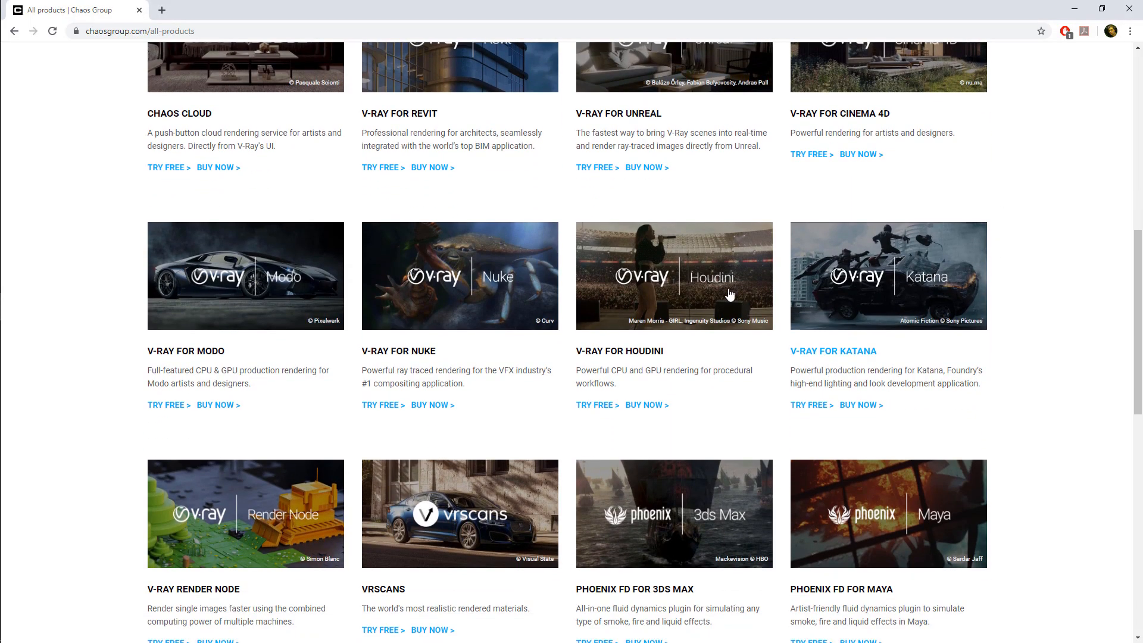
pyautogui.click(697, 290)
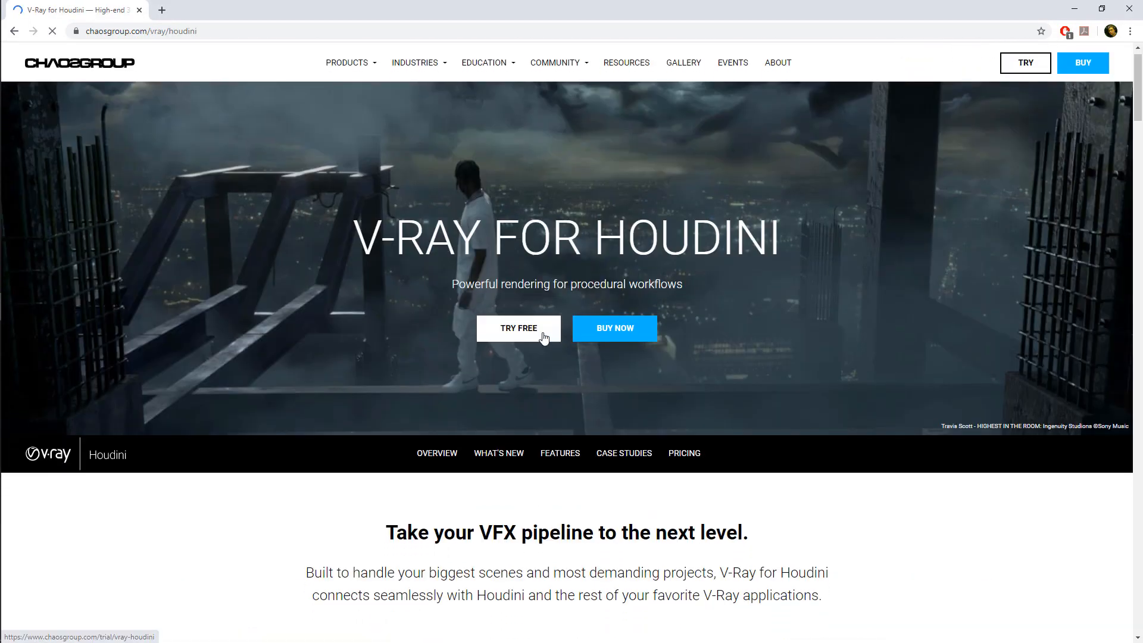
pyautogui.click(543, 337)
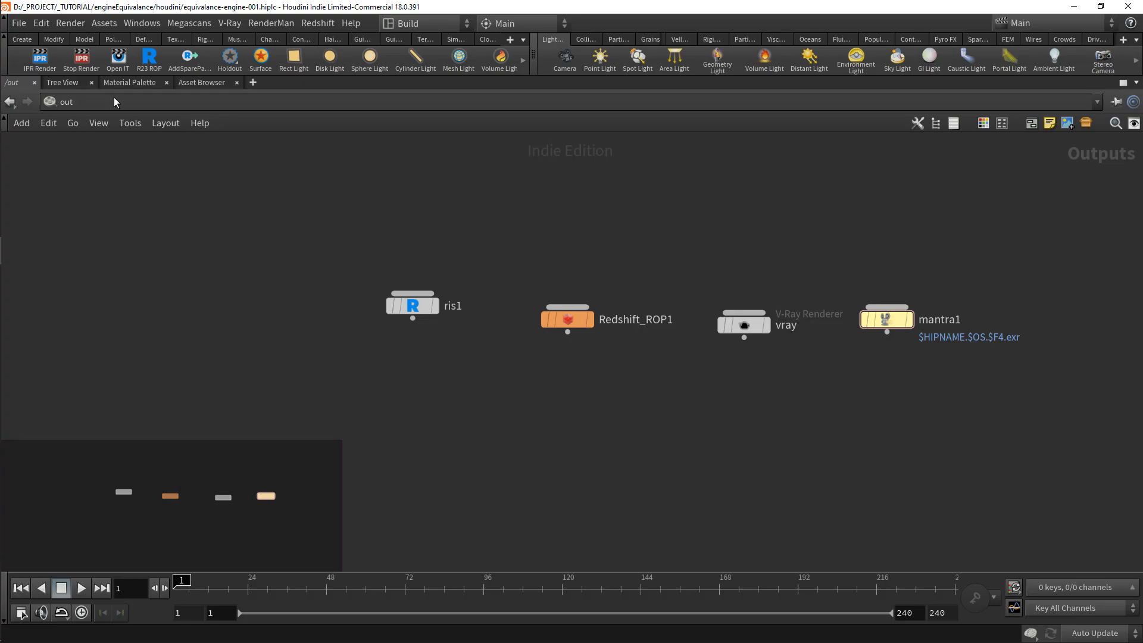
# Step: In Houdini's mat network, add a Material Builder and name it materialbuilder_mantra_karma
pyautogui.click(116, 102)
pyautogui.click(143, 151)
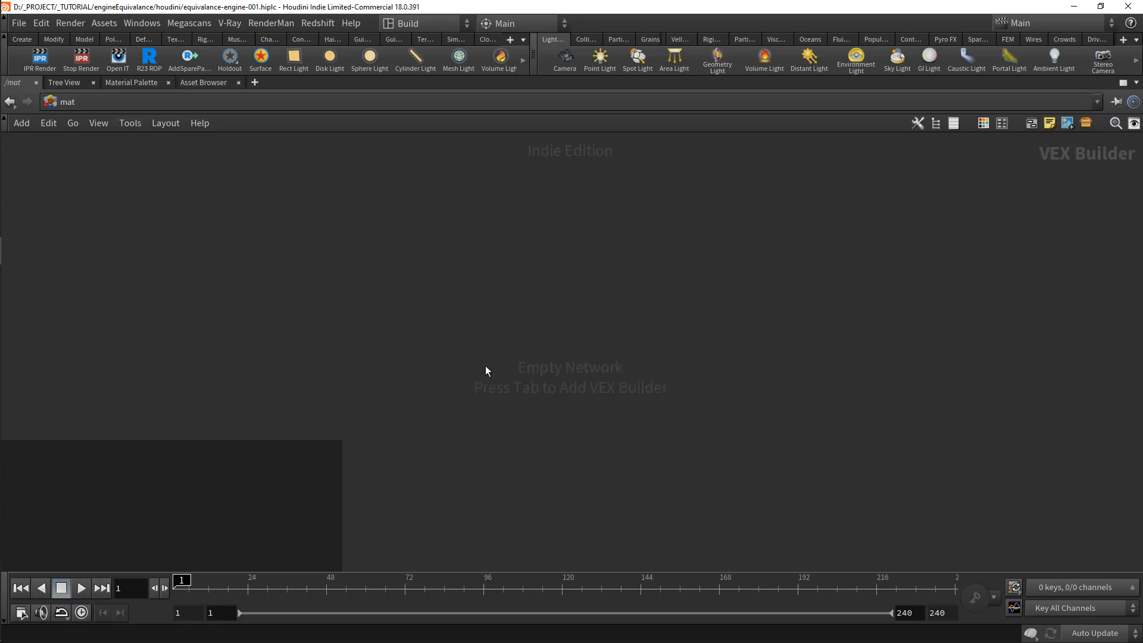
pyautogui.press('Tab')
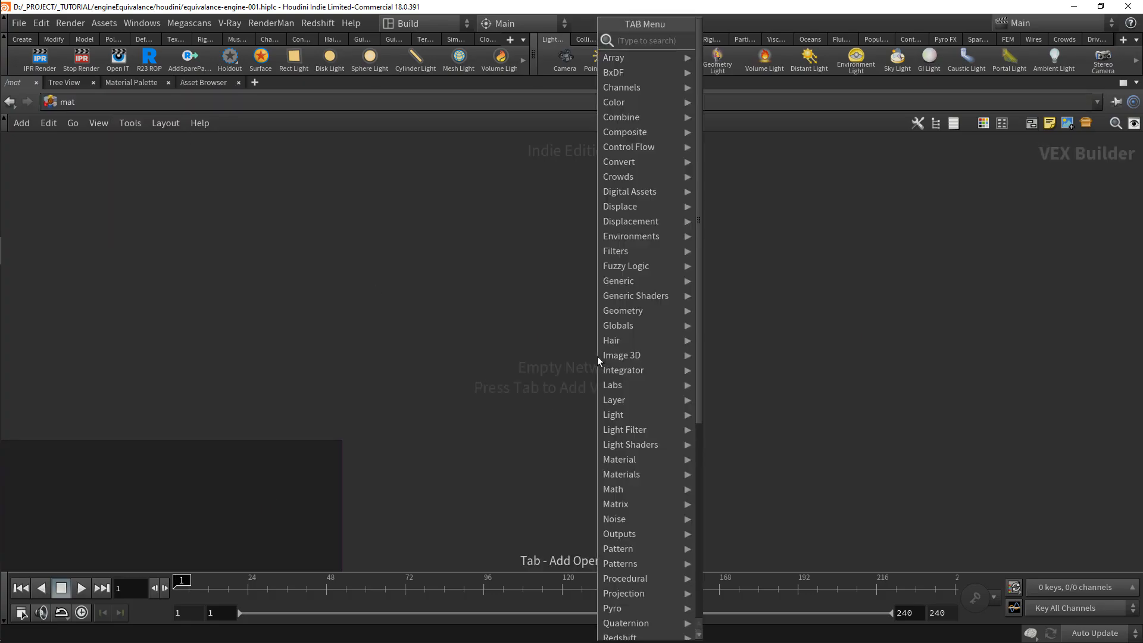
pyautogui.write('builder')
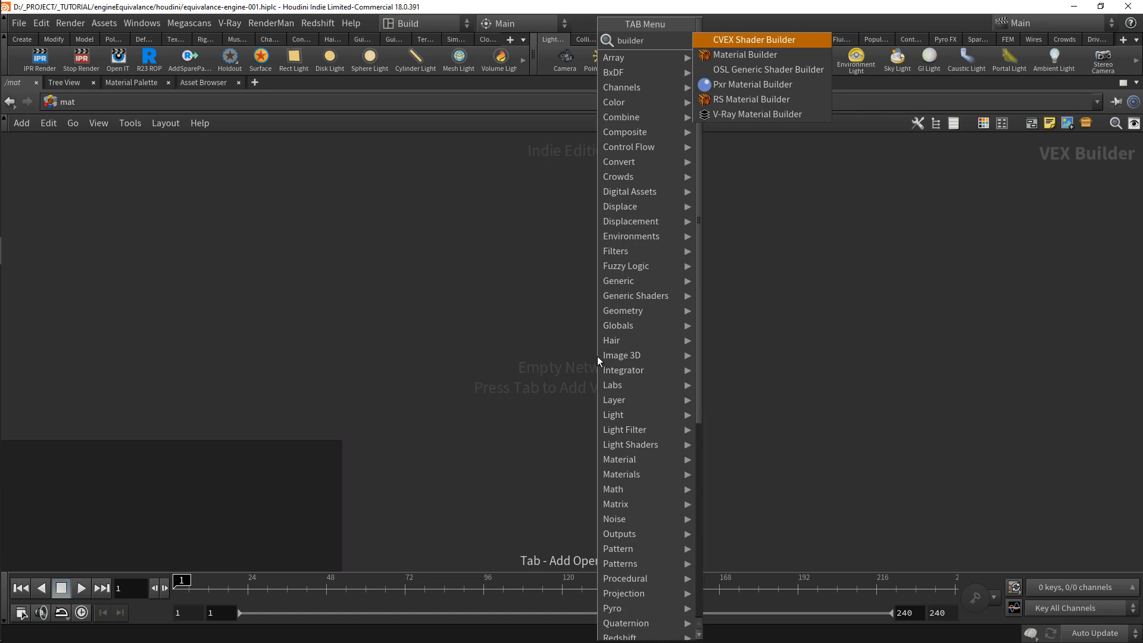
pyautogui.press('Down')
pyautogui.press('Return')
pyautogui.click(598, 357)
pyautogui.moveTo(598, 356); pyautogui.dragTo(586, 291)
pyautogui.click(603, 278)
pyautogui.write('_mantra_karma')
pyautogui.press('Return')
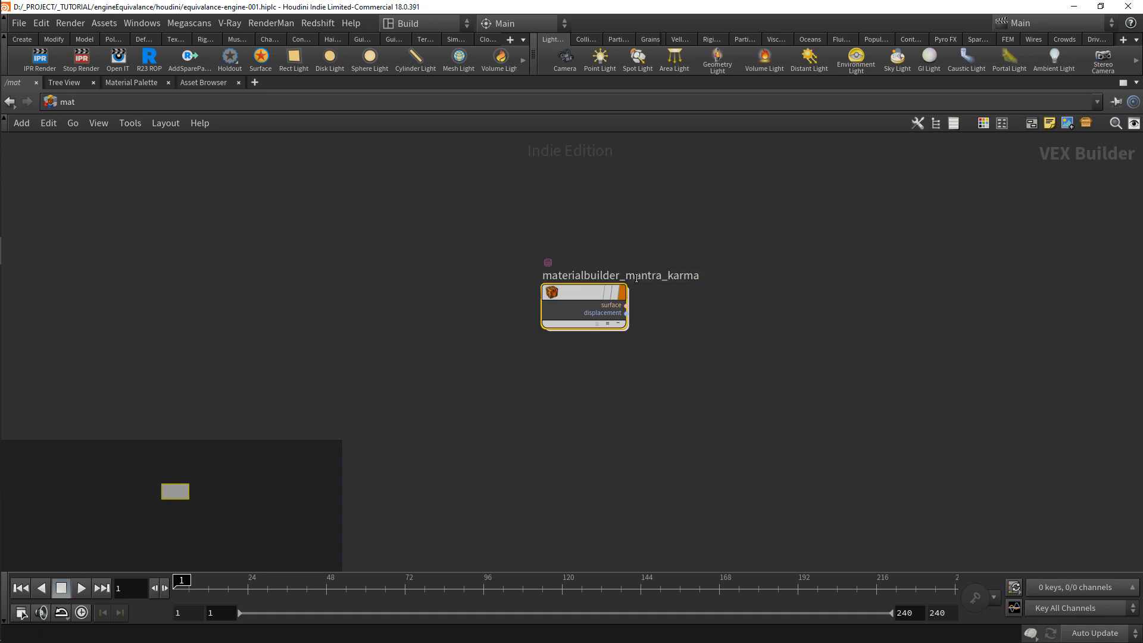
# Step: Add a Pxr Material Builder below the Mantra/Karma builder and name it pxrmaterialbuilder_renderman
pyautogui.press('Tab')
pyautogui.write('builder')
pyautogui.press('Down')
pyautogui.press('Down')
pyautogui.press('Down')
pyautogui.press('Return')
pyautogui.click(638, 380)
pyautogui.moveTo(638, 385); pyautogui.dragTo(582, 388)
pyautogui.doubleClick(639, 373)
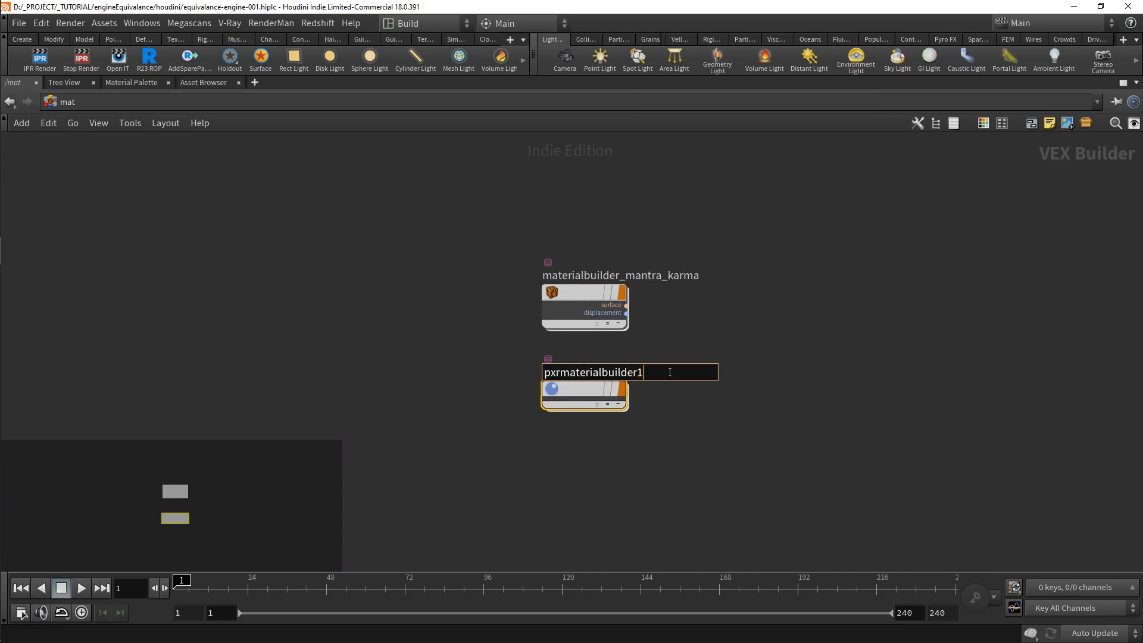
pyautogui.write('_renderman')
pyautogui.press('Return')
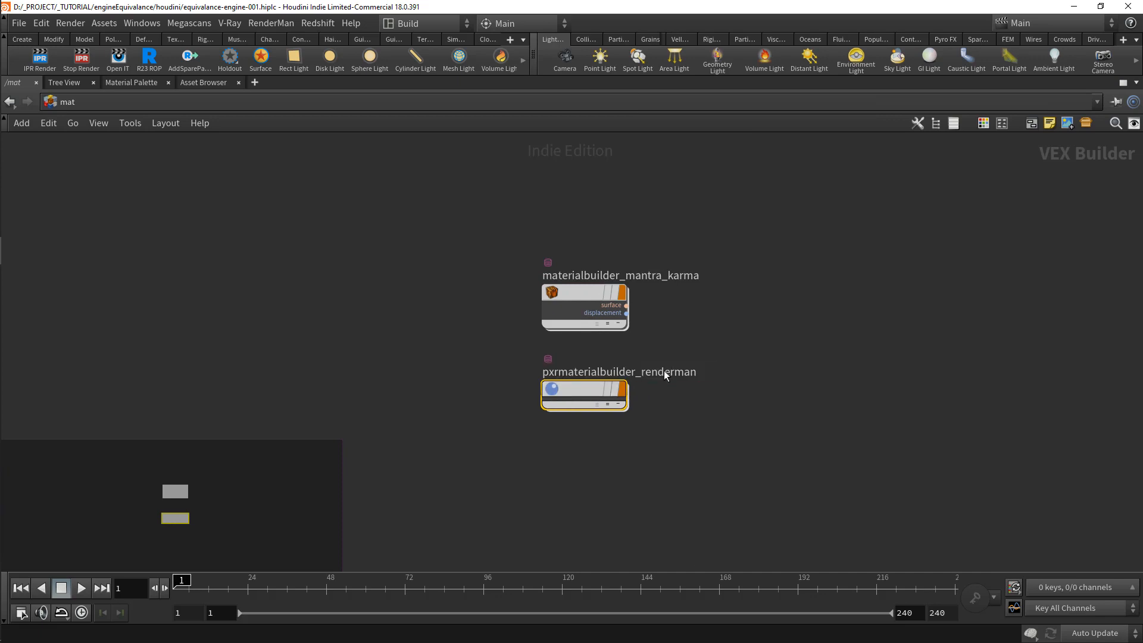
# Step: Add a V-Ray Material Builder below the pxrmaterialbuilder_renderman node
pyautogui.scroll(-1, 586, 458)
pyautogui.click(586, 457)
pyautogui.press('Tab')
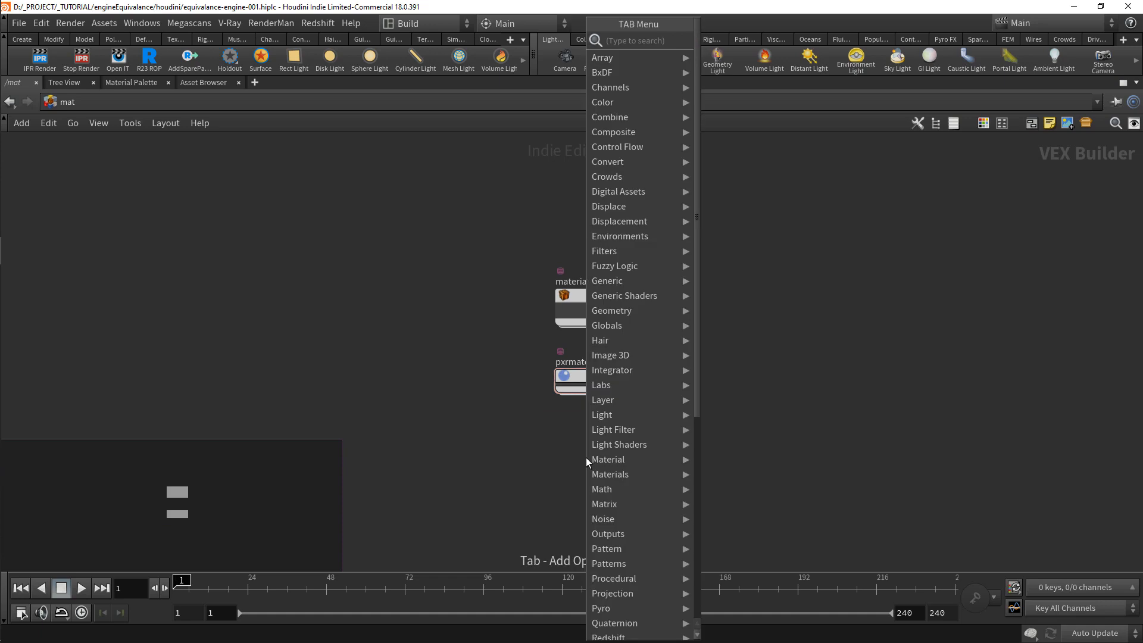
pyautogui.write('builder')
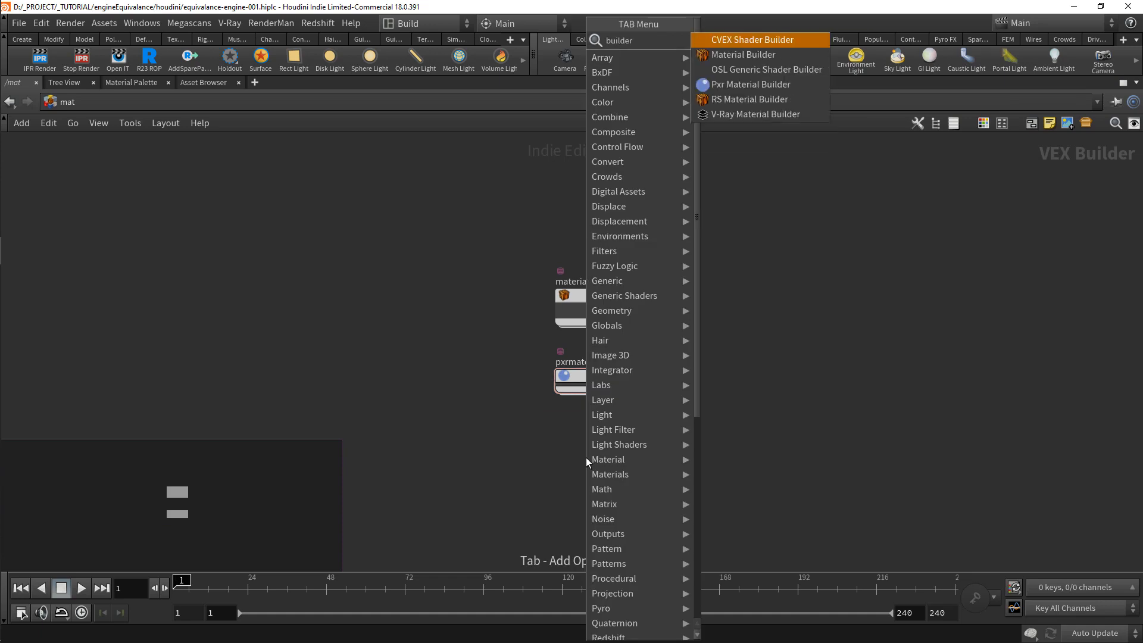
pyautogui.press('Down')
pyautogui.press('Down')
pyautogui.press('Down')
pyautogui.press('Down')
pyautogui.press('Down')
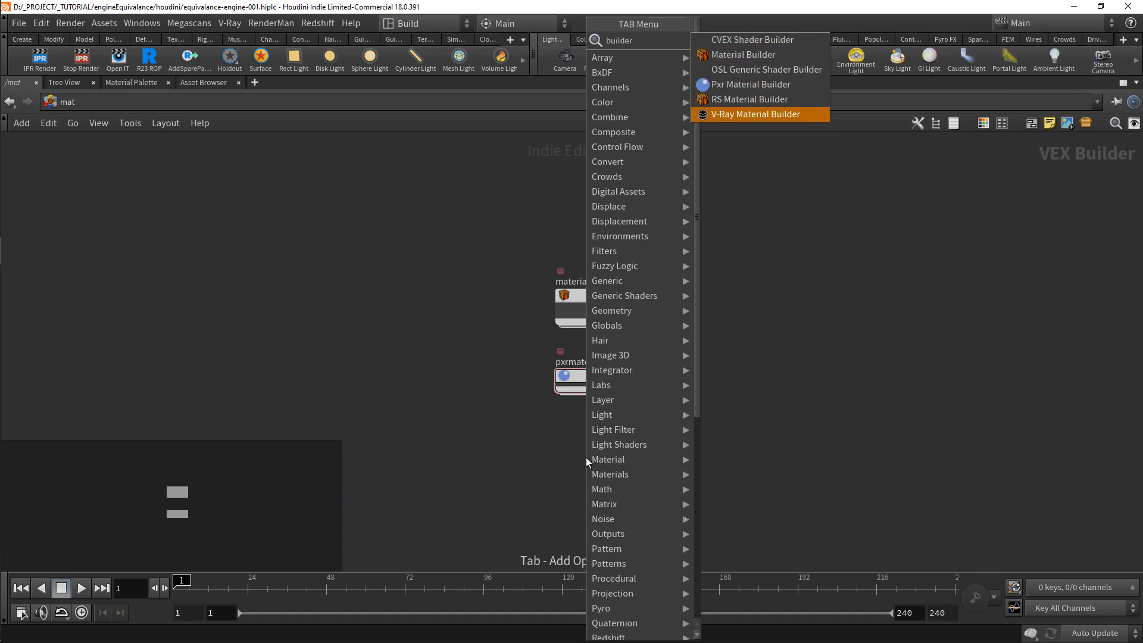
pyautogui.press('Return')
pyautogui.click(586, 457)
pyautogui.scroll(1, 587, 446)
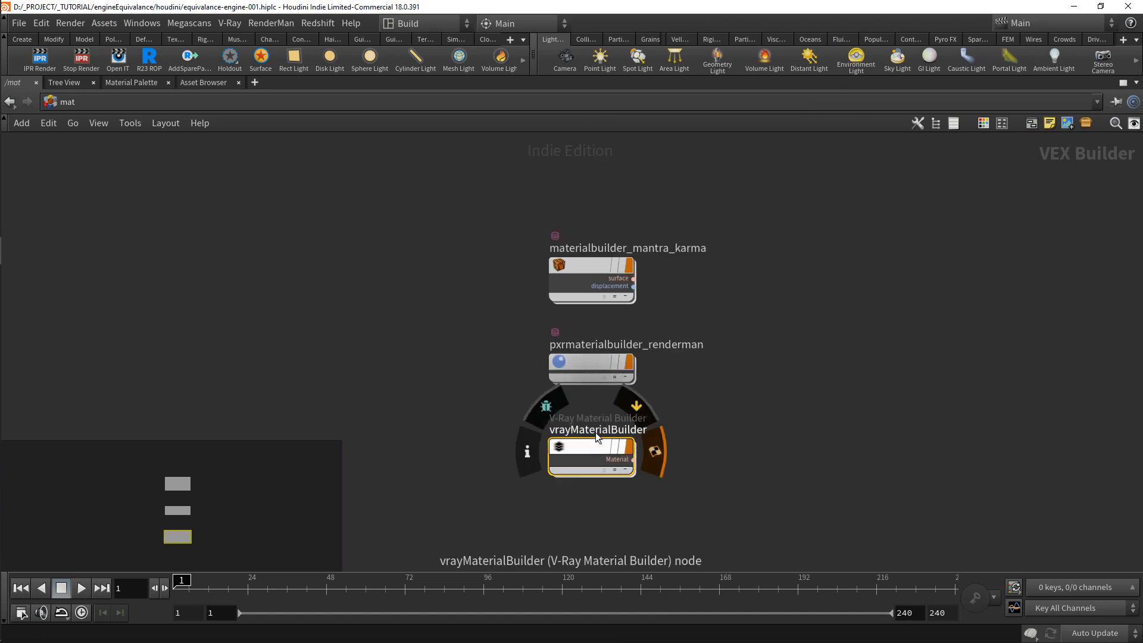
# Step: Add an RS Material Builder below the V-Ray Material Builder, aligned with the other builders
pyautogui.moveTo(585, 513); pyautogui.dragTo(592, 459, button='middle')
pyautogui.click(594, 474)
pyautogui.press('Tab')
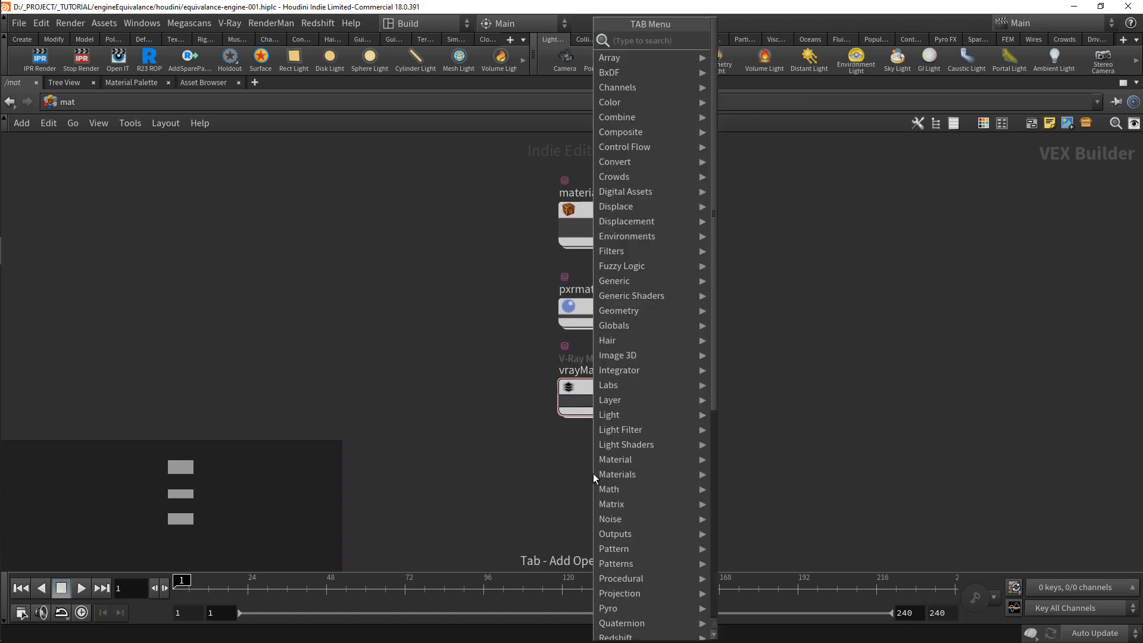
pyautogui.write('builder')
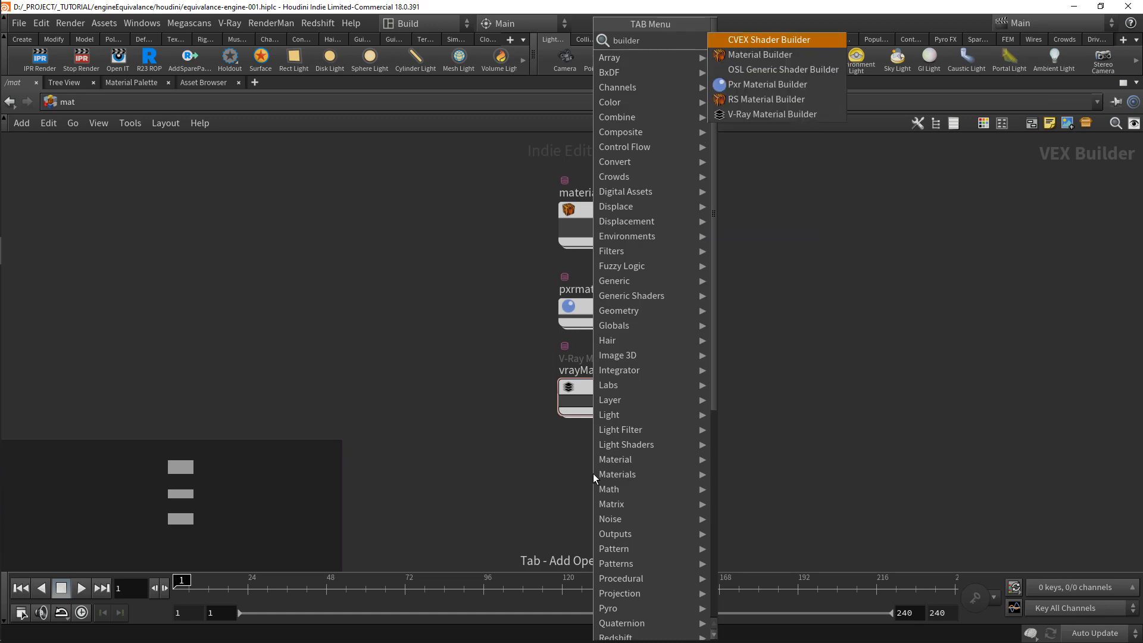
pyautogui.press('Down')
pyautogui.press('Down')
pyautogui.press('Down')
pyautogui.press('Down')
pyautogui.press('Return')
pyautogui.click(593, 473)
pyautogui.moveTo(593, 473); pyautogui.dragTo(711, 481)
# Step: Rename the RS Material Builder to redshift_materialbuilder and shift it slightly further below the V-Ray builder
pyautogui.click(607, 458)
pyautogui.press('BackSpace')
pyautogui.press('BackSpace')
pyautogui.write('materi')
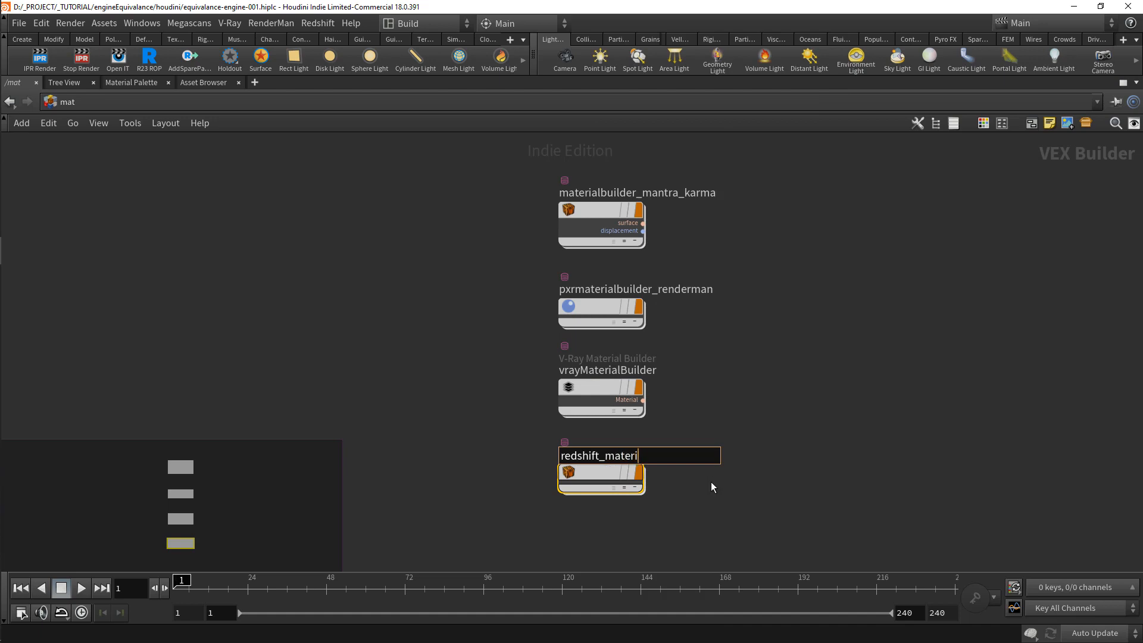
pyautogui.write('albuilder')
pyautogui.press('Return')
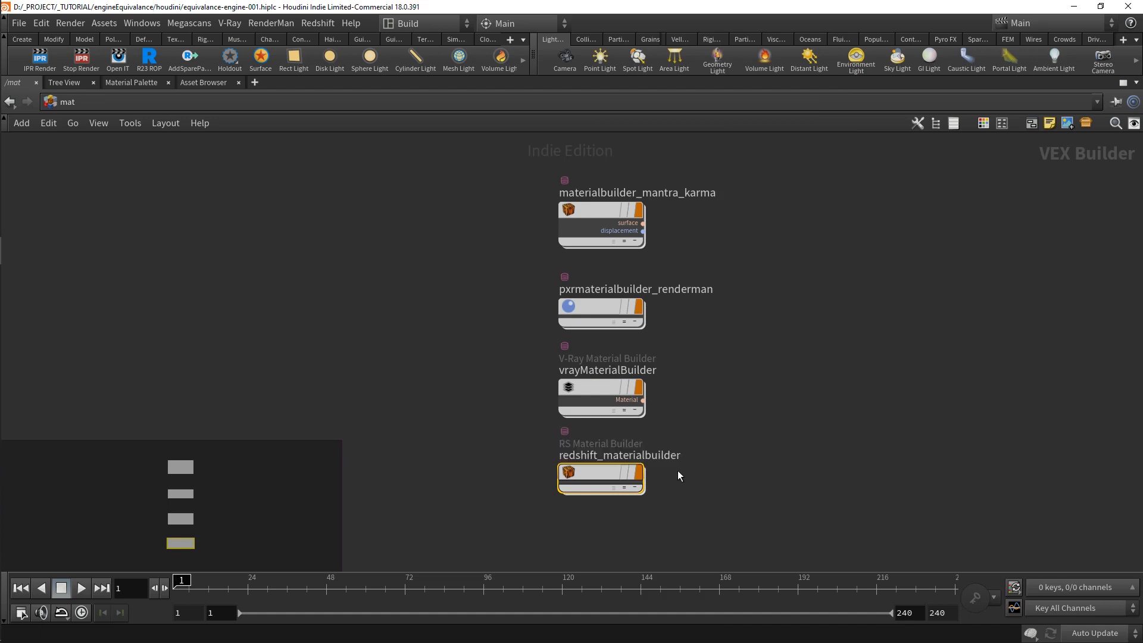
pyautogui.moveTo(577, 473); pyautogui.dragTo(580, 481)
pyautogui.moveTo(580, 481); pyautogui.dragTo(580, 485)
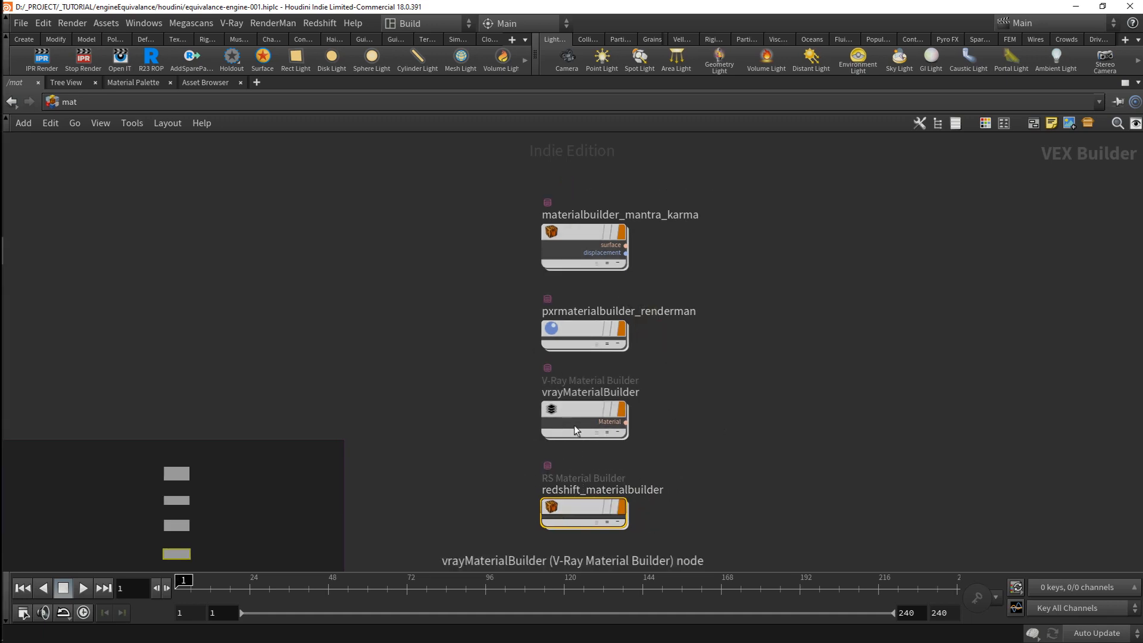
# Step: Open materialbuilder_mantra_karma and move surface_globals and displacement_globals farther from the output nodes to make room
pyautogui.click(581, 234)
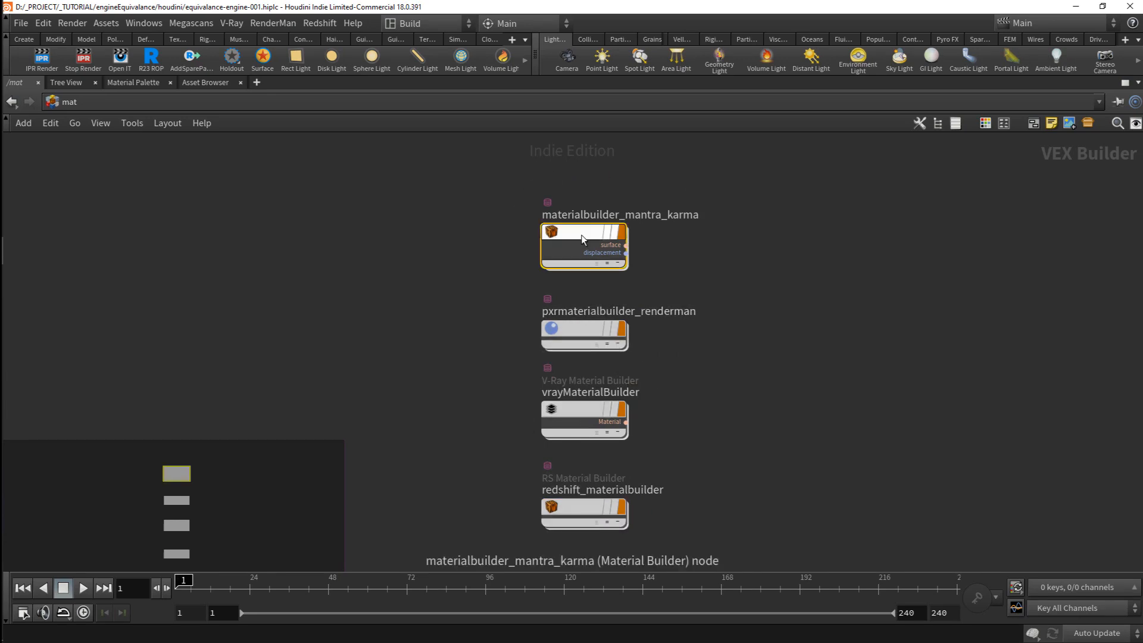
pyautogui.doubleClick(581, 235)
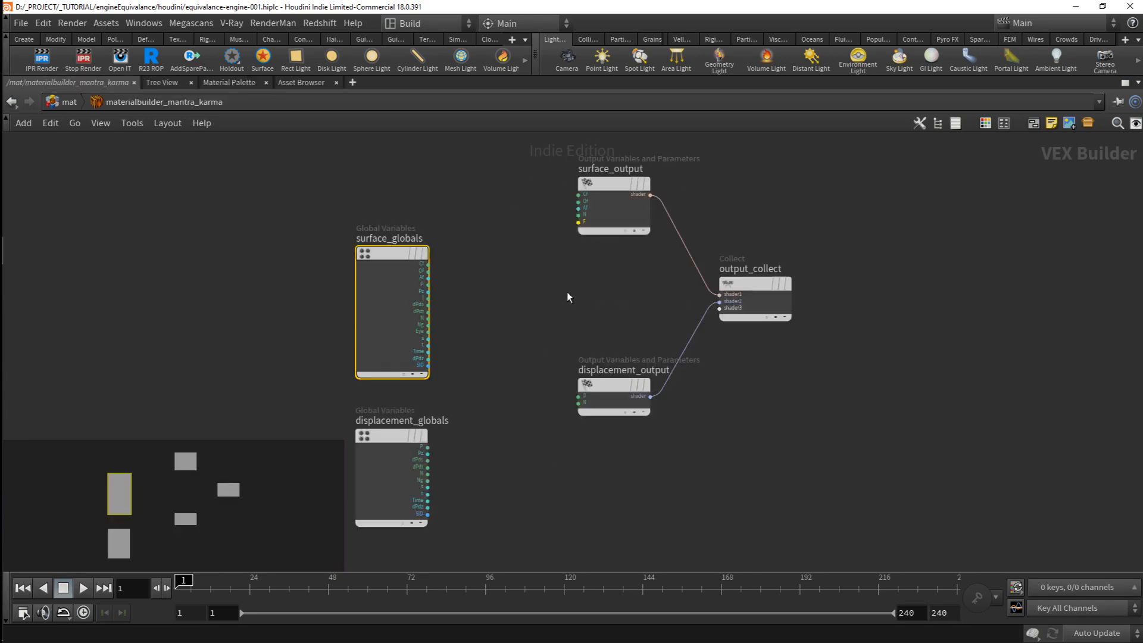
pyautogui.moveTo(560, 302); pyautogui.dragTo(661, 329, button='middle')
pyautogui.scroll(-1, 661, 331)
pyautogui.moveTo(655, 316); pyautogui.dragTo(530, 461)
pyautogui.moveTo(549, 311); pyautogui.dragTo(165, 215)
pyautogui.click(606, 277)
pyautogui.moveTo(546, 261); pyautogui.dragTo(538, 289, button='middle')
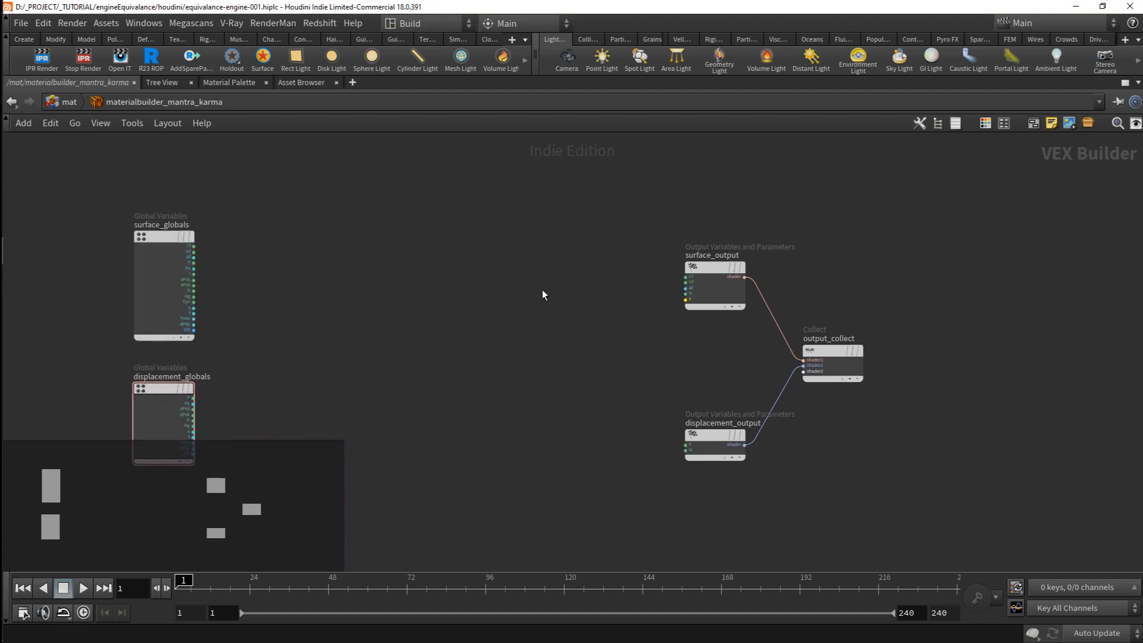
# Step: Add a Principled Shader between the globals and outputs and wire its surface output to output_collect's shader1 input
pyautogui.scroll(1, 609, 289)
pyautogui.press('Tab')
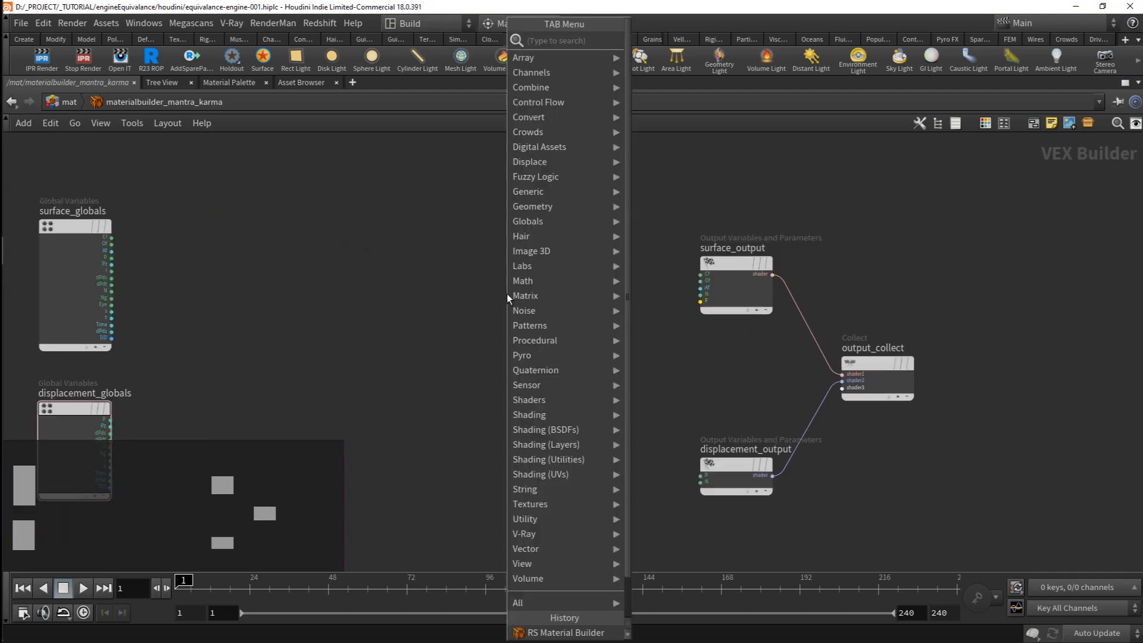
pyautogui.write('prin')
pyautogui.press('Down')
pyautogui.press('Return')
pyautogui.click(507, 294)
pyautogui.moveTo(506, 294); pyautogui.dragTo(473, 256)
pyautogui.moveTo(803, 305); pyautogui.dragTo(527, 262)
# Step: Add a Displace node below the Principled Shader
pyautogui.moveTo(540, 404); pyautogui.dragTo(602, 334, button='middle')
pyautogui.press('Tab')
pyautogui.write('d')
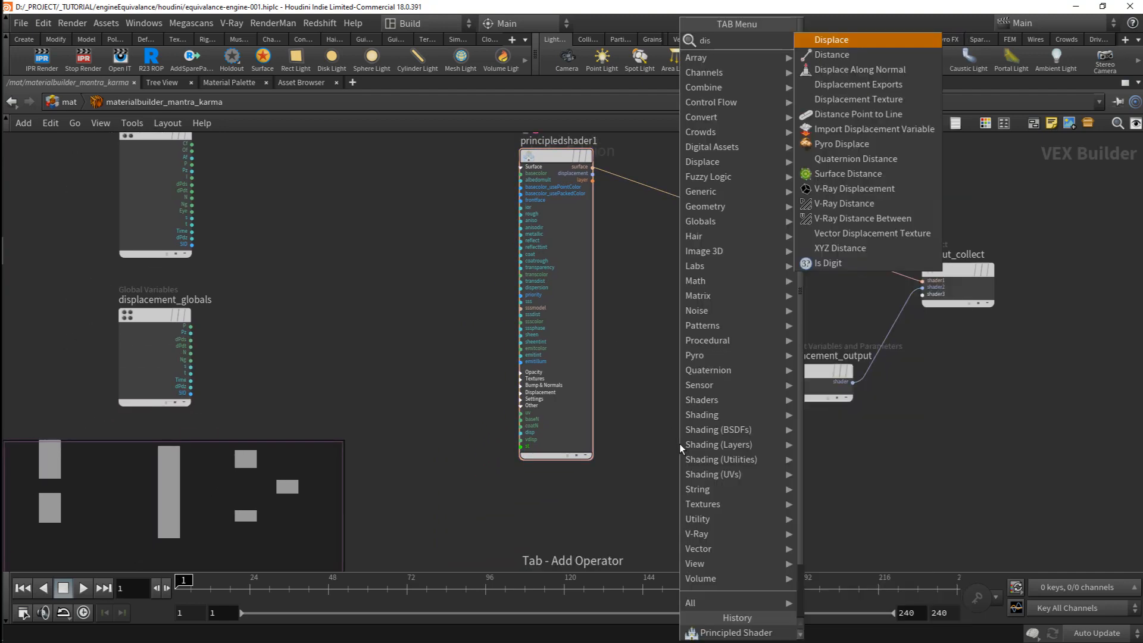
pyautogui.write('isplace')
pyautogui.press('Return')
pyautogui.click(590, 510)
pyautogui.moveTo(729, 445); pyautogui.dragTo(767, 355, button='middle')
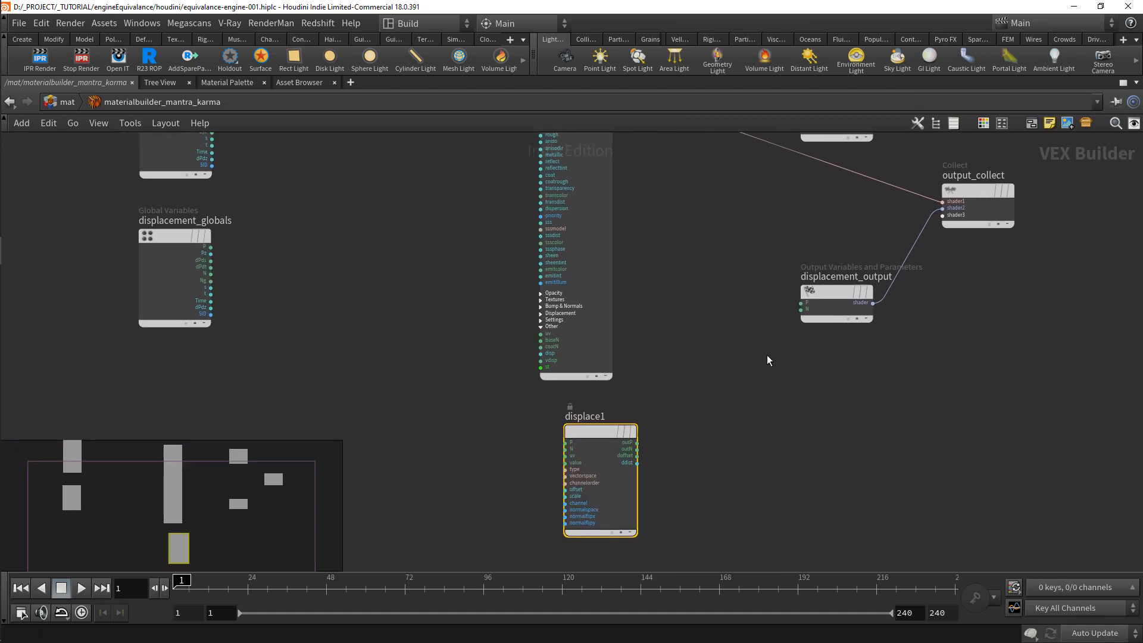
# Step: Wire the Displace node's outP and outN outputs to the P and N inputs of displacement_output
pyautogui.scroll(2, 767, 360)
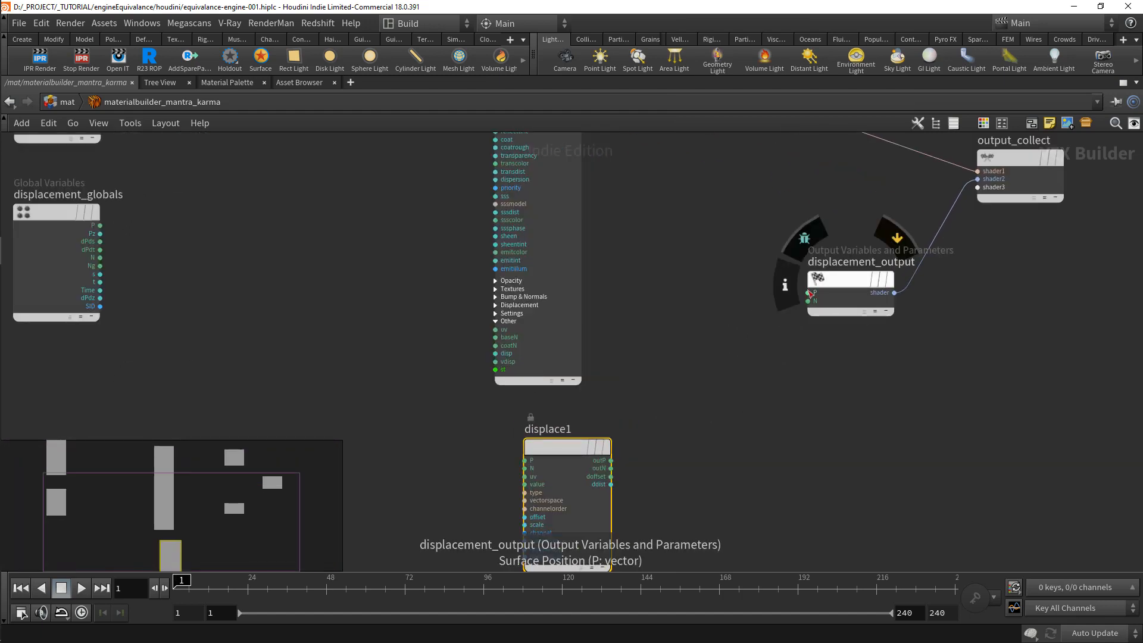
pyautogui.click(810, 293)
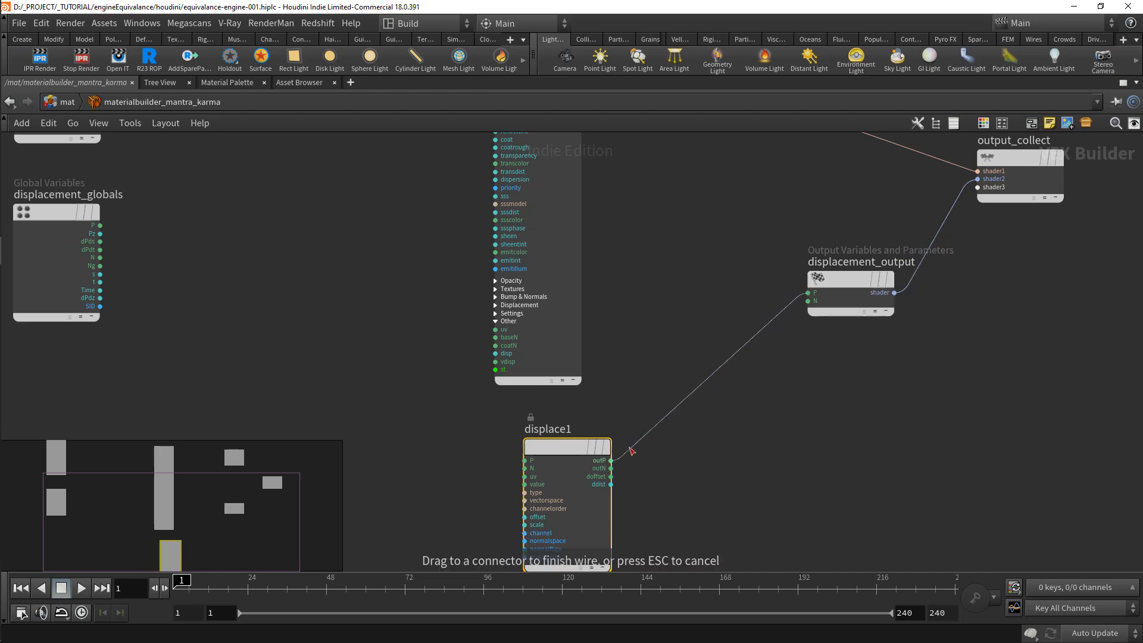
pyautogui.click(611, 460)
pyautogui.click(611, 468)
pyautogui.click(808, 302)
pyautogui.moveTo(711, 418); pyautogui.dragTo(832, 451, button='middle')
pyautogui.scroll(-1, 832, 451)
pyautogui.moveTo(716, 474); pyautogui.dragTo(709, 480)
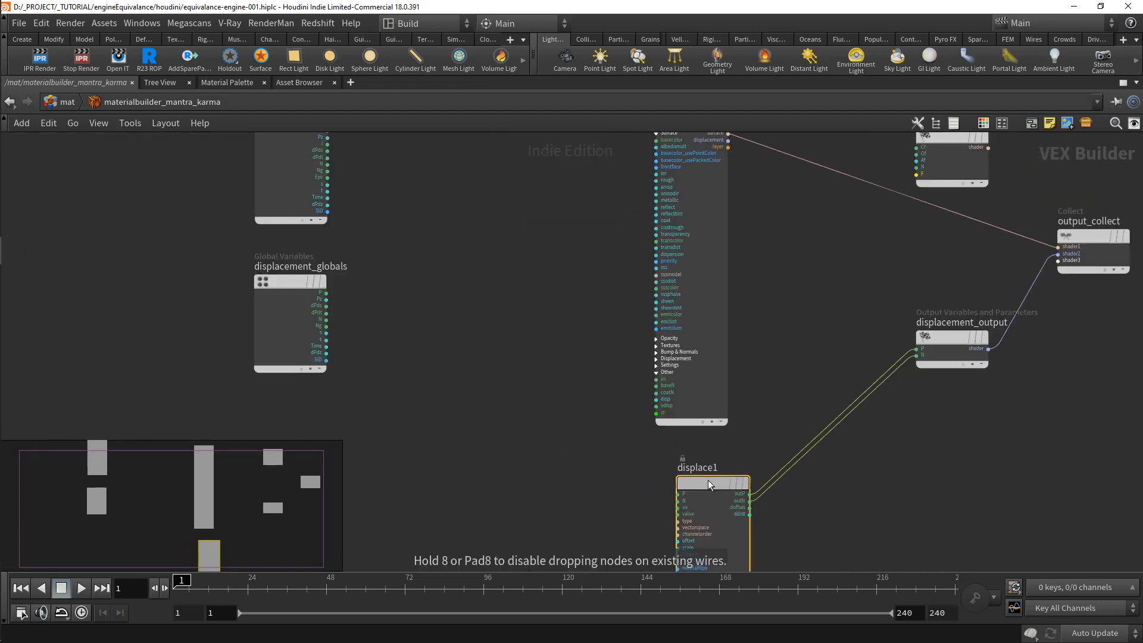
pyautogui.moveTo(542, 339)
pyautogui.mouseDown(button='middle')
pyautogui.moveTo(528, 370)
pyautogui.moveTo(530, 358)
pyautogui.mouseUp(button='middle')
pyautogui.scroll(-1, 530, 368)
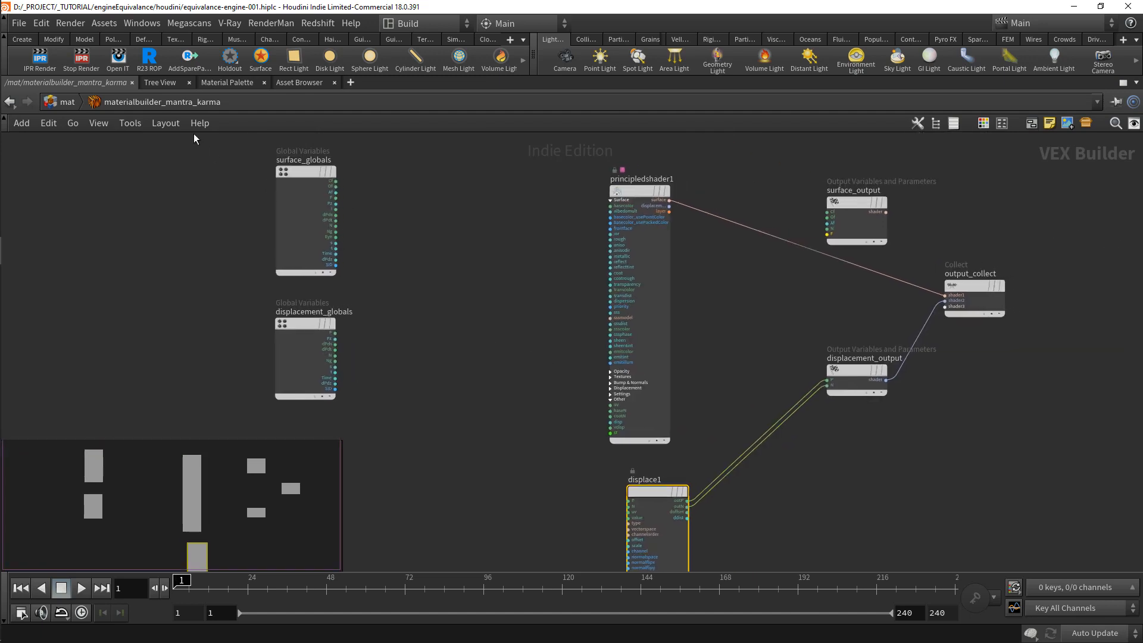
# Step: Inside pxrmaterialbuilder_renderman, add a Pxr Surface node with its Diffuse inputs expanded and wire bxdf_out to output_collect's shader1 input
pyautogui.click(76, 102)
pyautogui.doubleClick(592, 329)
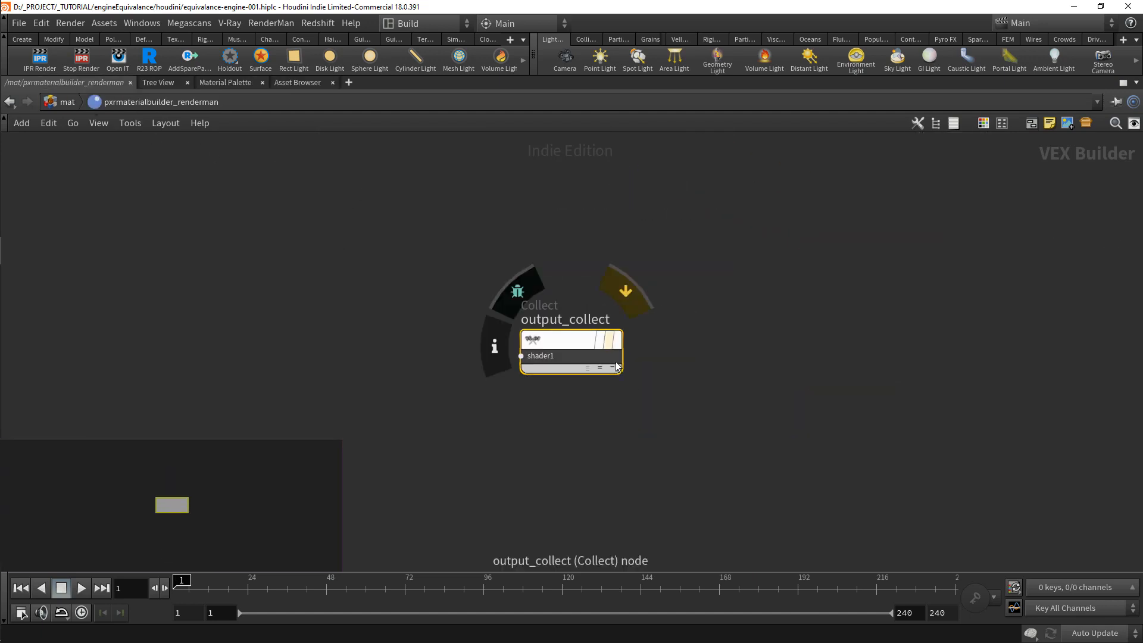
pyautogui.press('Tab')
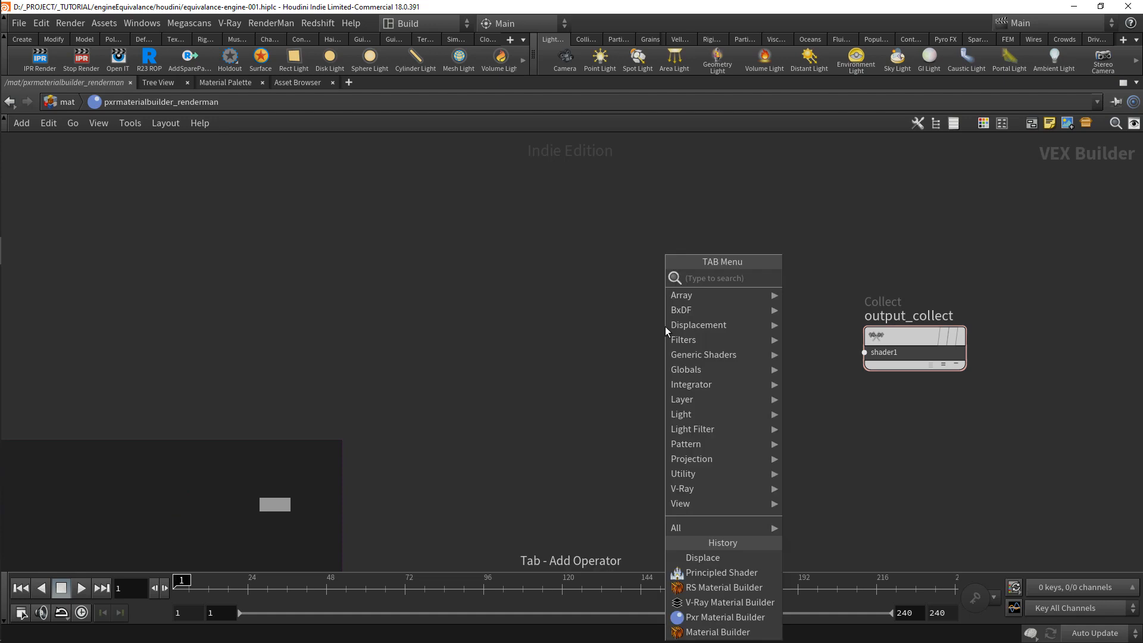
pyautogui.write('pxrsur')
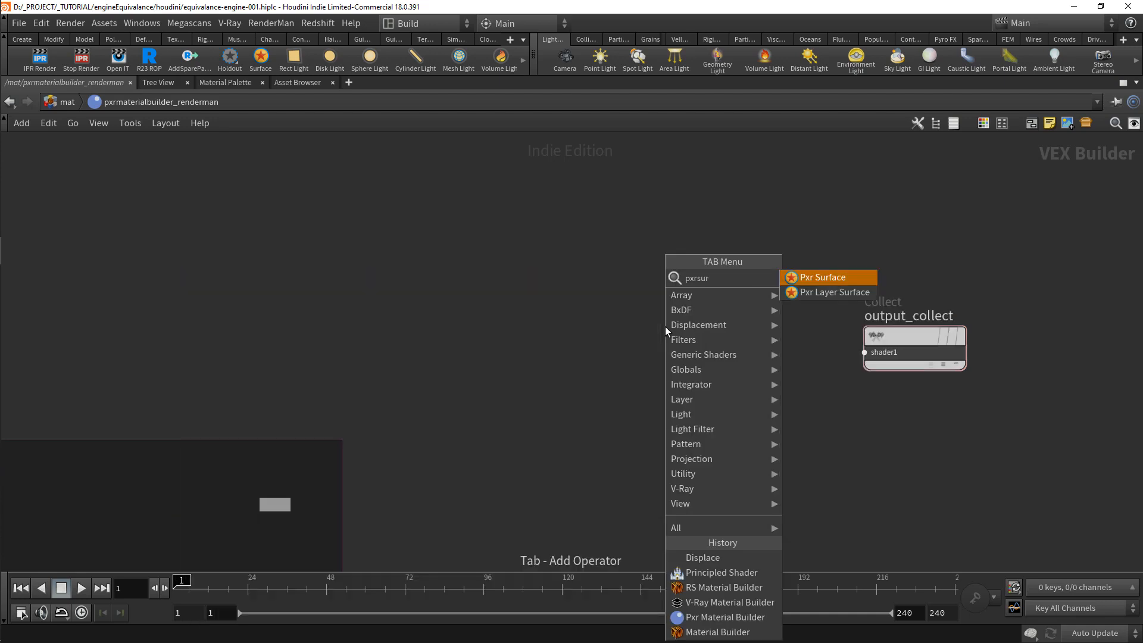
pyautogui.press('Return')
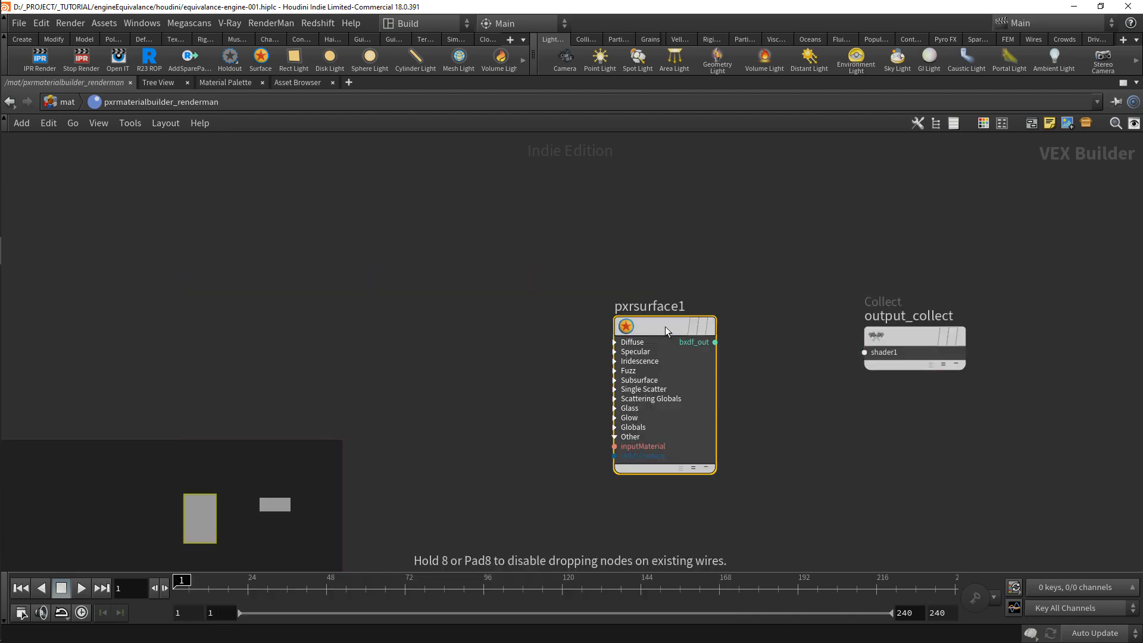
pyautogui.click(613, 274)
pyautogui.click(613, 274)
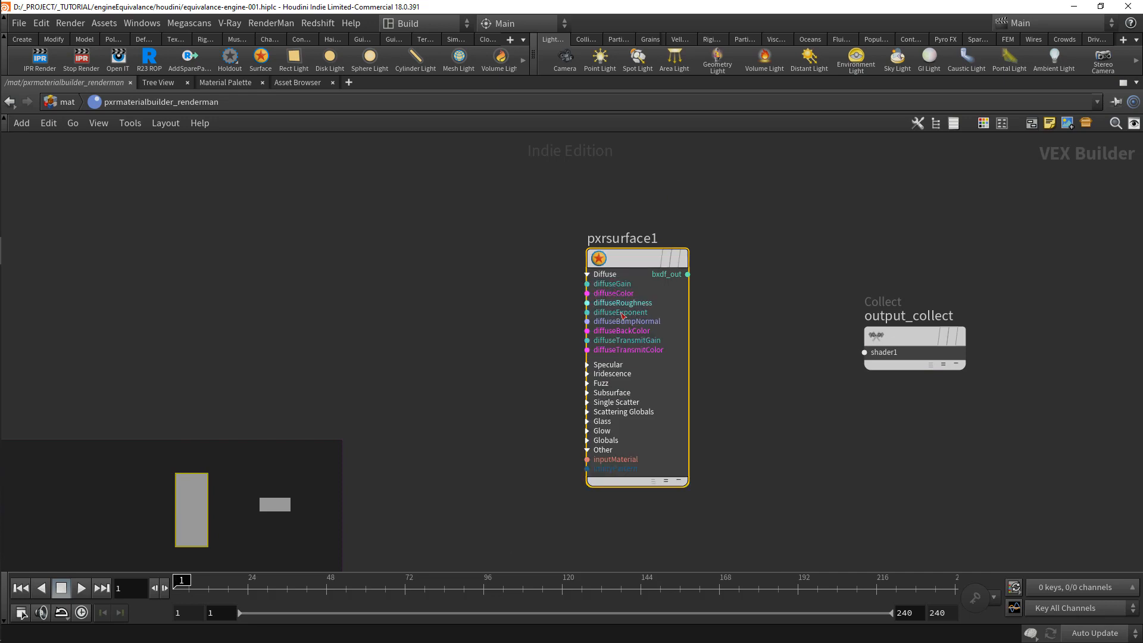
pyautogui.moveTo(778, 307); pyautogui.dragTo(864, 352)
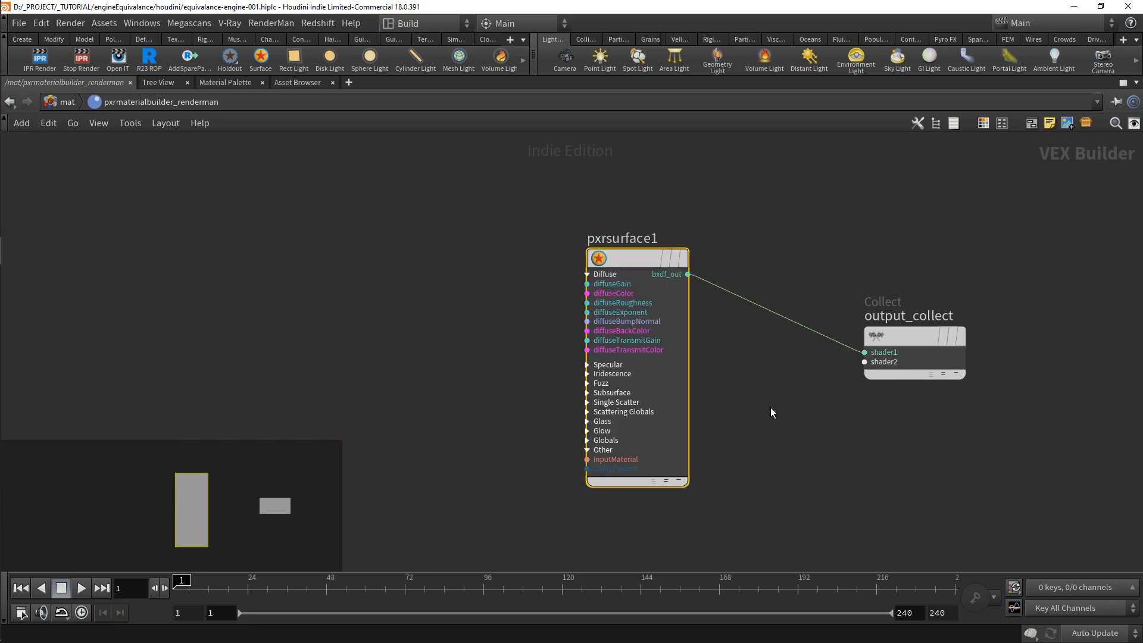
# Step: Add a Pxr Displace node below the Pxr Surface and wire its displace output to output_collect's shader2 input
pyautogui.moveTo(732, 512); pyautogui.dragTo(726, 420, button='middle')
pyautogui.press('Tab')
pyautogui.write('px')
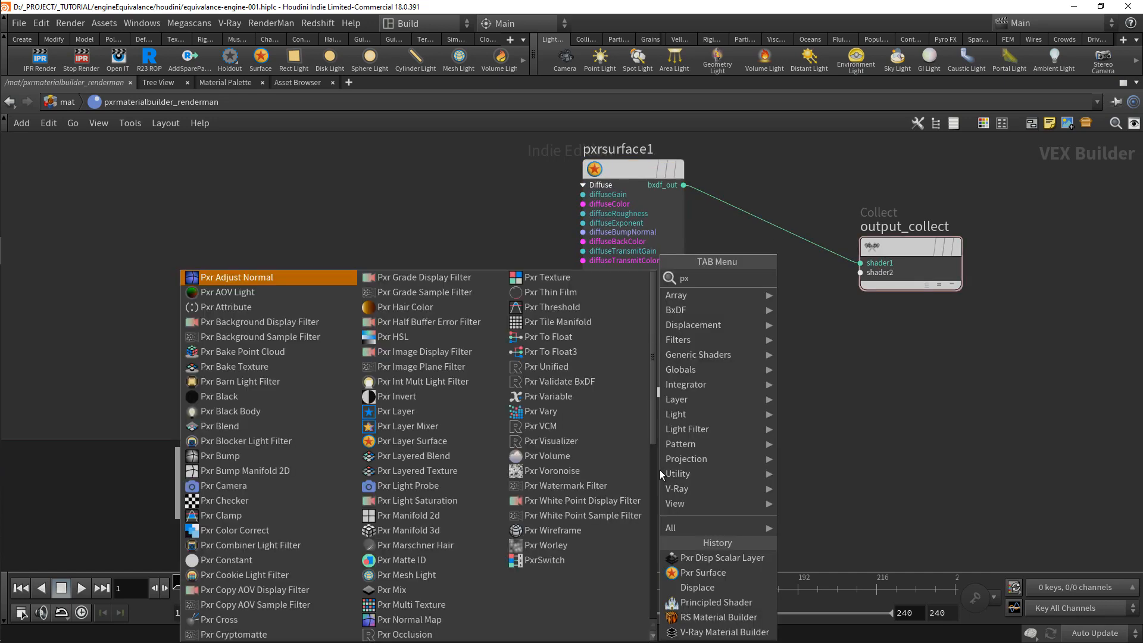
pyautogui.write('rdisp')
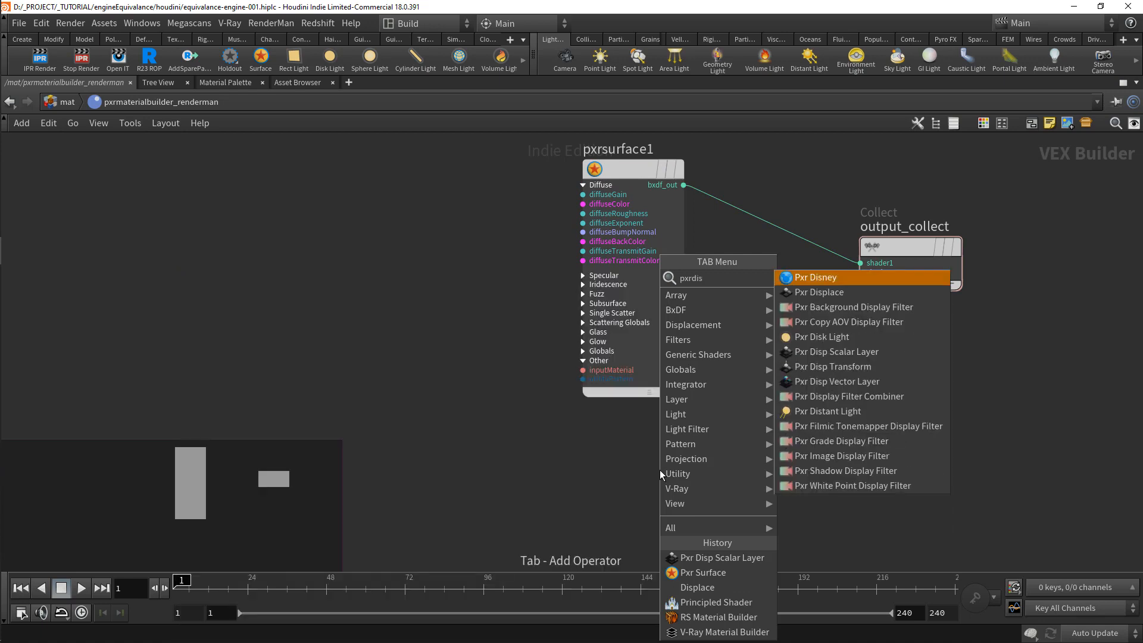
pyautogui.press('Return')
pyautogui.click(660, 470)
pyautogui.moveTo(660, 470)
pyautogui.mouseDown()
pyautogui.moveTo(642, 470)
pyautogui.moveTo(791, 250)
pyautogui.moveTo(859, 273)
pyautogui.mouseUp()
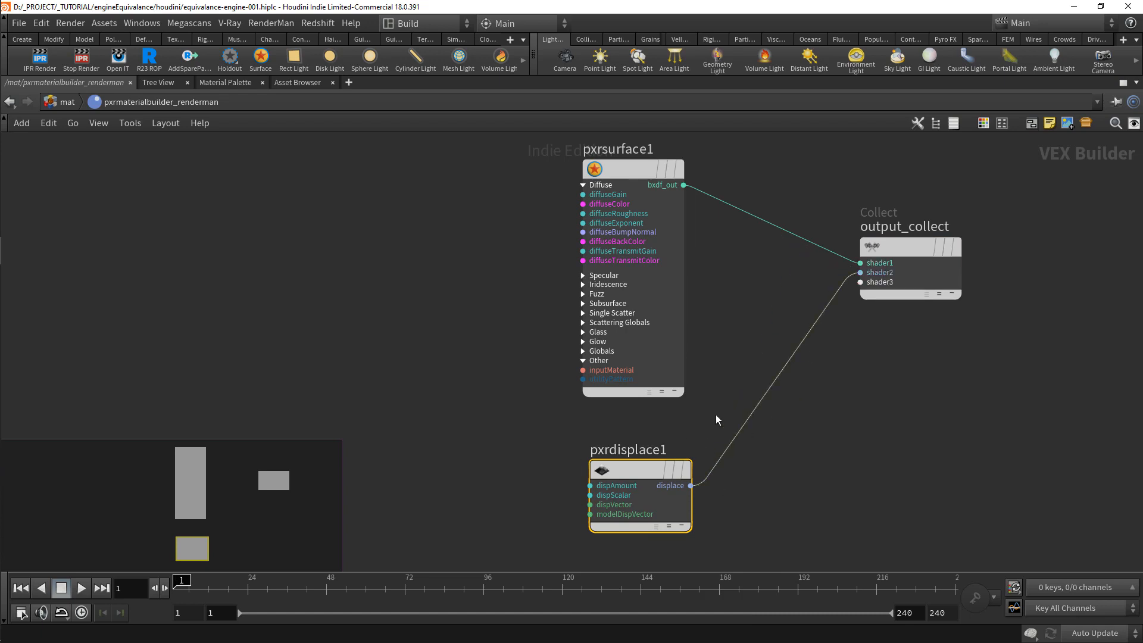
pyautogui.scroll(-3, 720, 410)
# Step: Open vrayMaterialBuilder and move the vrayOutput node farther away from vrayMtl
pyautogui.click(65, 104)
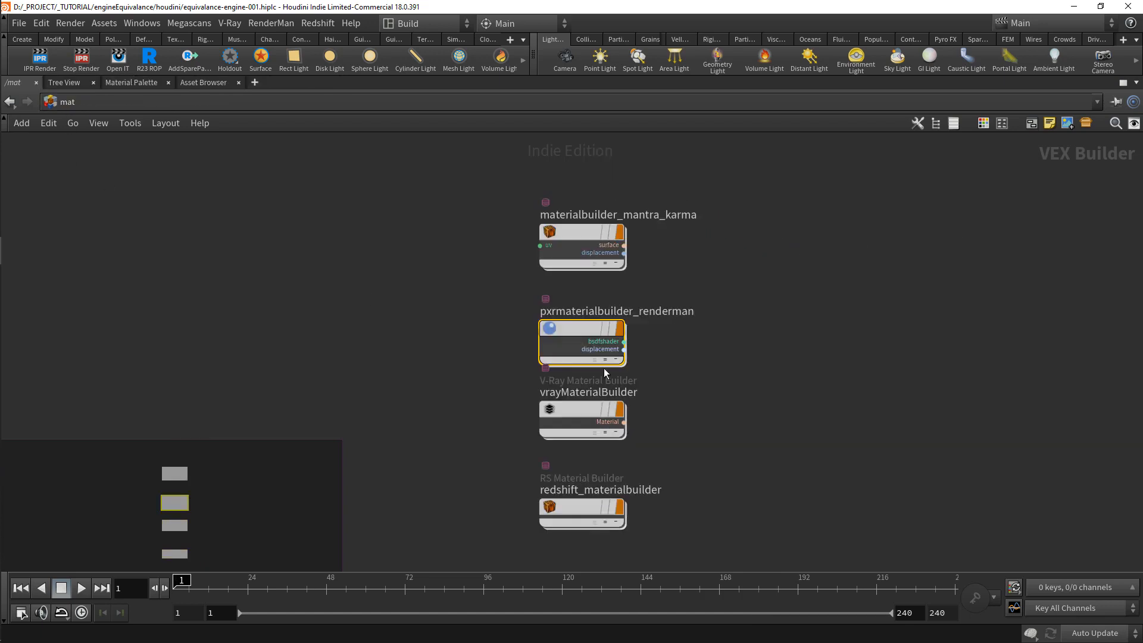
pyautogui.doubleClick(573, 405)
pyautogui.moveTo(574, 412); pyautogui.dragTo(736, 426, button='middle')
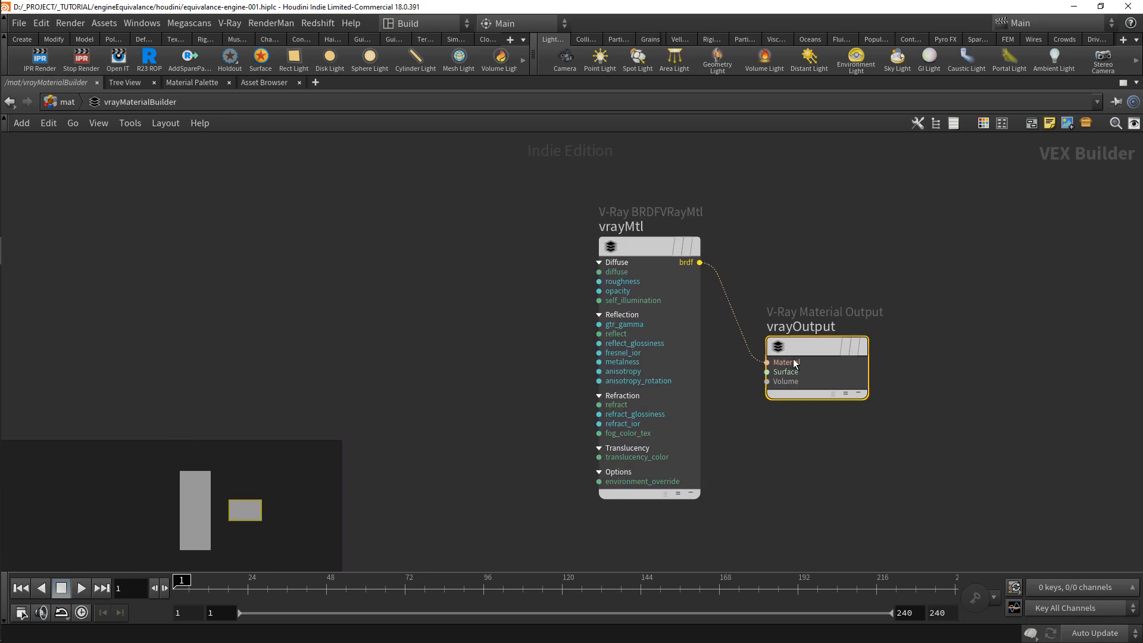
pyautogui.scroll(-1, 779, 387)
pyautogui.moveTo(808, 348); pyautogui.dragTo(882, 365)
pyautogui.moveTo(737, 505); pyautogui.dragTo(737, 433, button='middle')
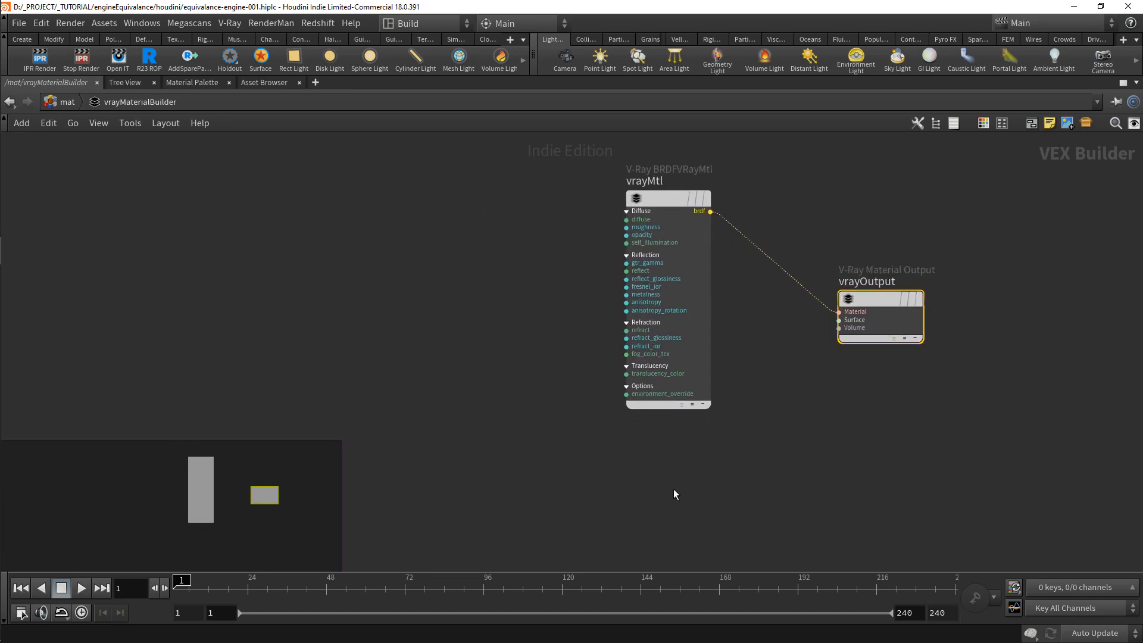
# Step: Add a V-Ray Displacement node below vrayMtl and wire its Surface output to vrayOutput's Surface input
pyautogui.press('Tab')
pyautogui.write('disp')
pyautogui.press('Return')
pyautogui.click(674, 488)
pyautogui.moveTo(710, 502); pyautogui.dragTo(839, 320)
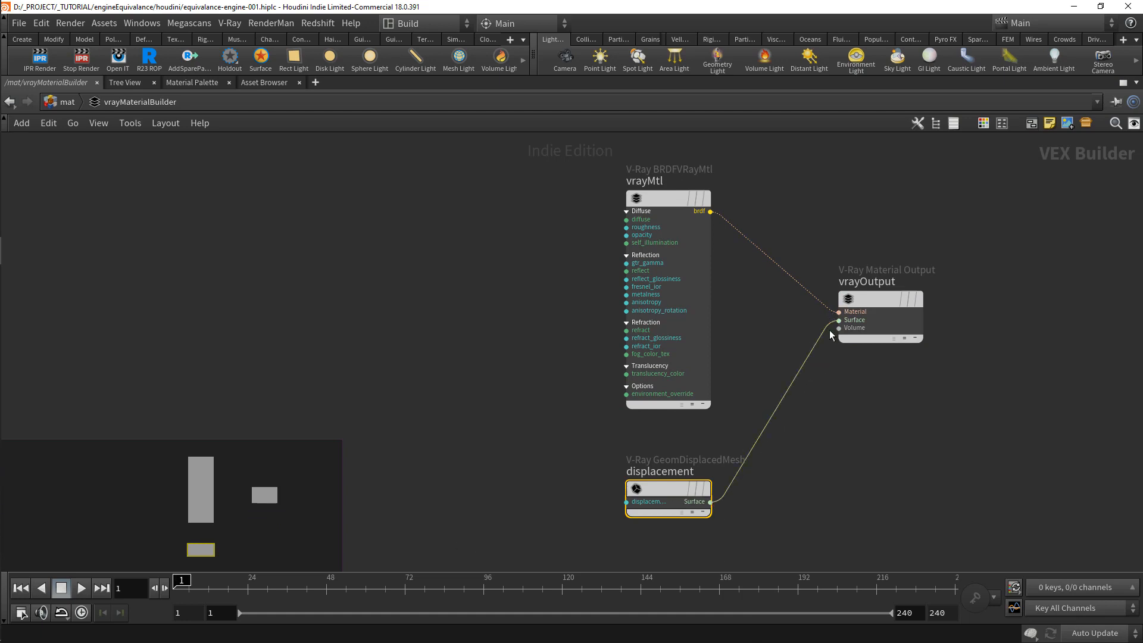
# Step: Inside redshift_materialbuilder, add an RS Displacement node and wire its out to redshift_material1's Displacement input
pyautogui.click(67, 102)
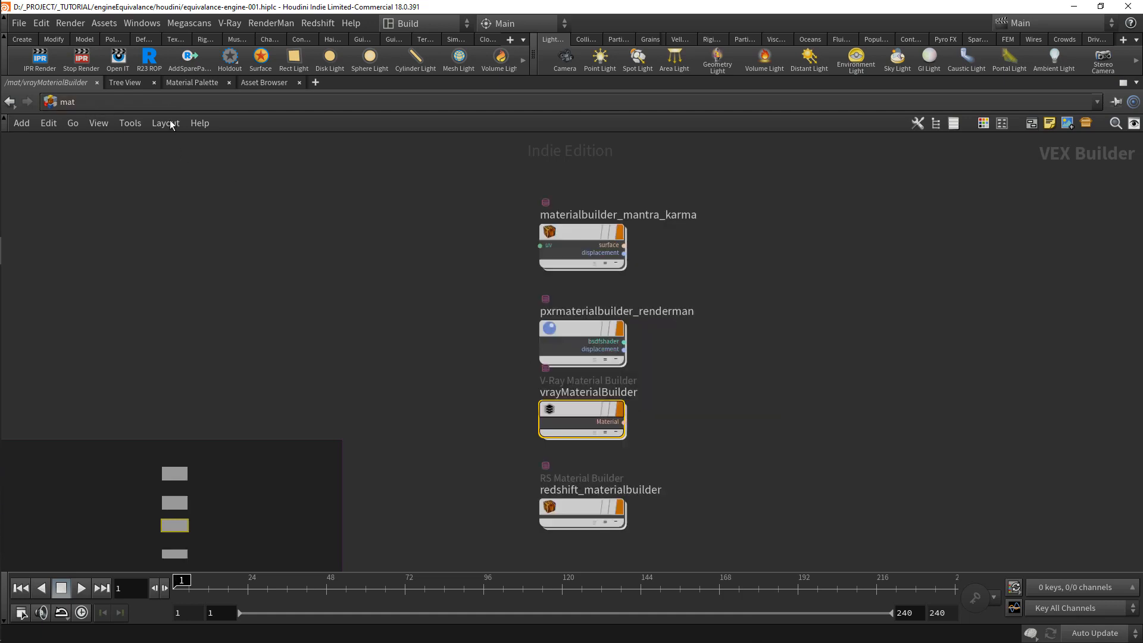
pyautogui.doubleClick(599, 500)
pyautogui.moveTo(410, 465); pyautogui.dragTo(725, 478, button='middle')
pyautogui.press('Tab')
pyautogui.write('displa')
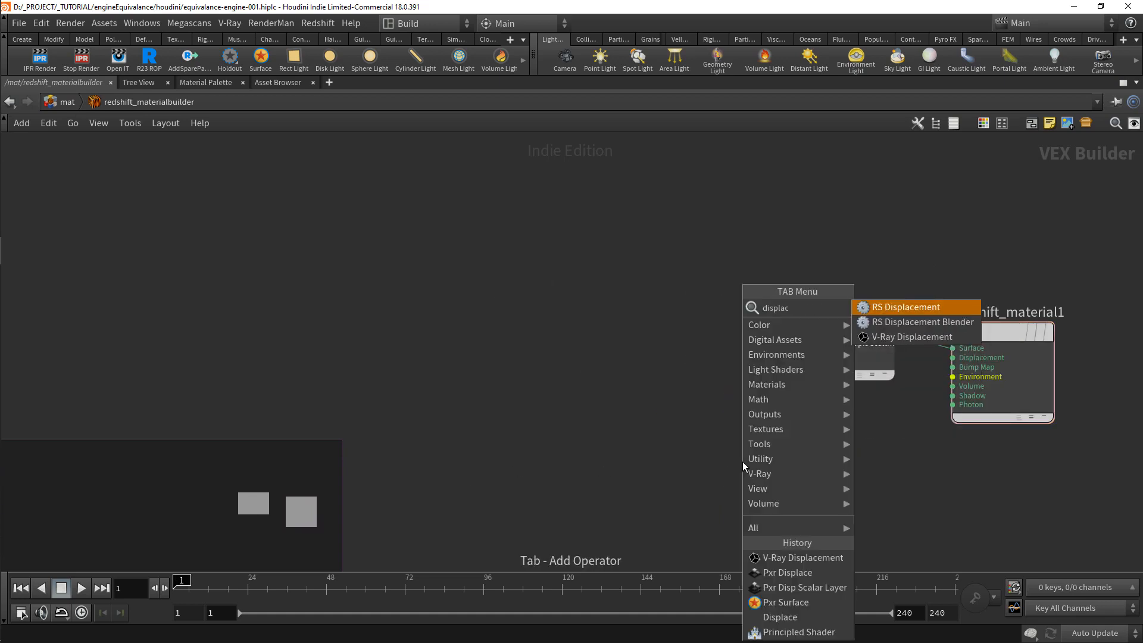
pyautogui.write('ce')
pyautogui.press('Down')
pyautogui.press('Up')
pyautogui.press('Return')
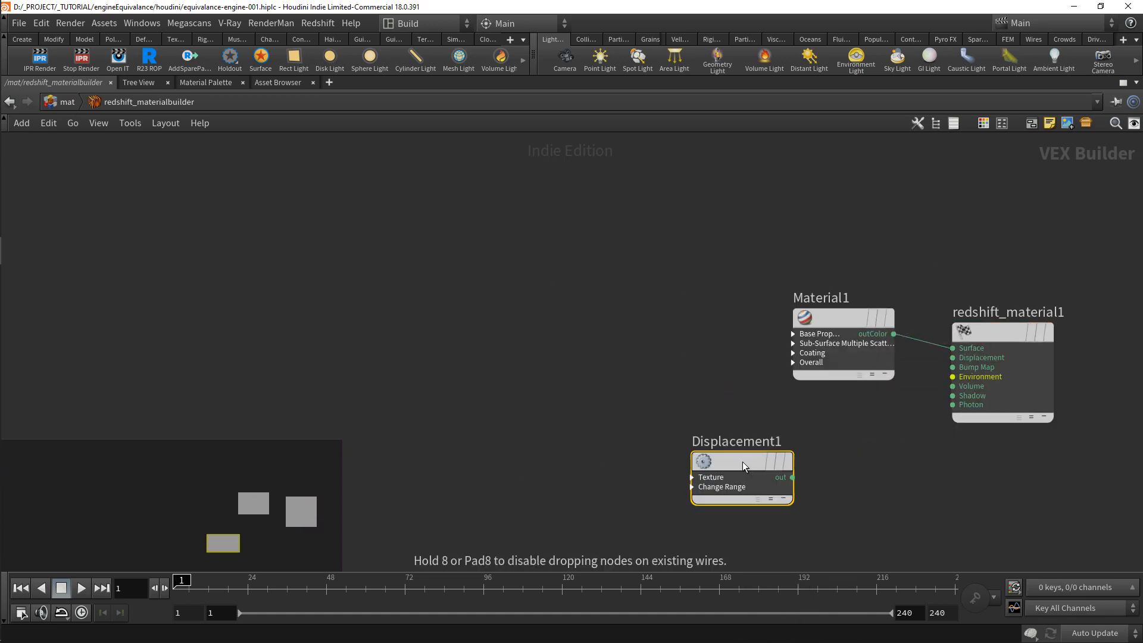
pyautogui.click(771, 472)
pyautogui.moveTo(815, 485); pyautogui.dragTo(953, 358)
# Step: Expand Material1's Base Properties inputs and arrange it in line above the displacement node, both clear of redshift_material1
pyautogui.moveTo(826, 339); pyautogui.dragTo(740, 282)
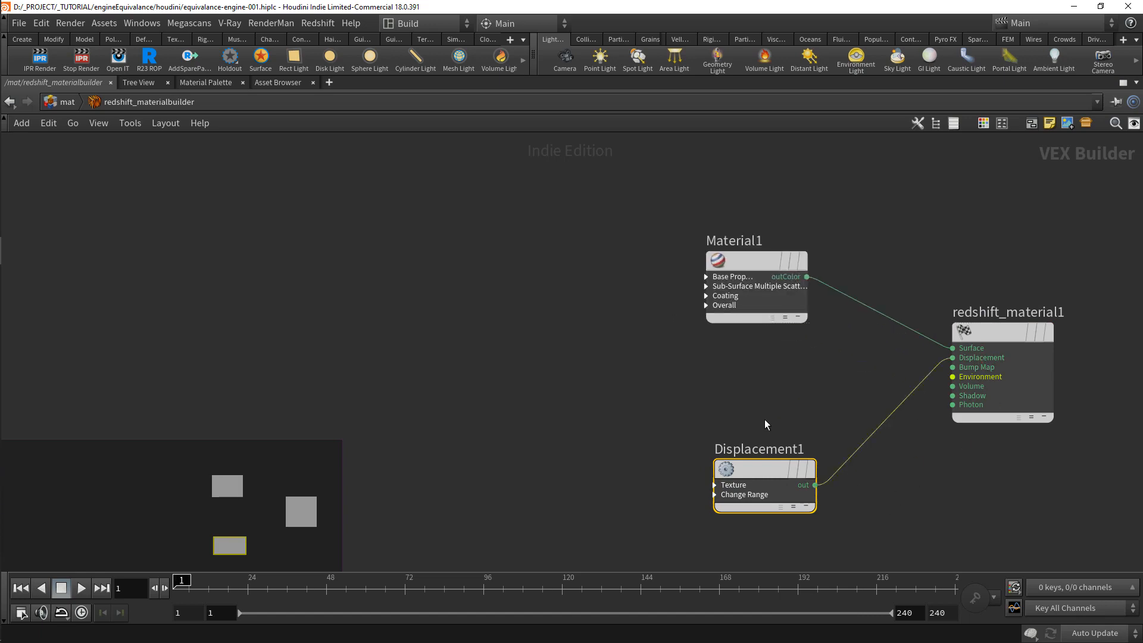
pyautogui.moveTo(771, 471); pyautogui.dragTo(755, 473)
pyautogui.click(706, 276)
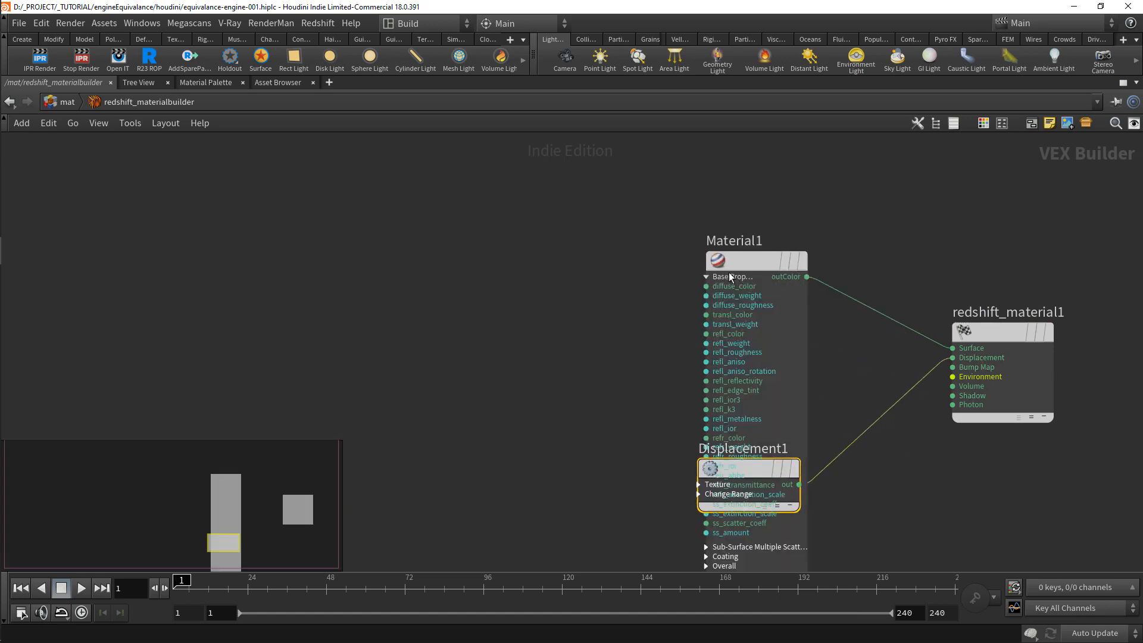
pyautogui.moveTo(755, 265); pyautogui.dragTo(748, 149)
pyautogui.scroll(-3, 777, 315)
pyautogui.moveTo(810, 324); pyautogui.dragTo(805, 370, button='middle')
pyautogui.moveTo(760, 369); pyautogui.dragTo(760, 329)
pyautogui.moveTo(799, 332); pyautogui.dragTo(779, 338, button='middle')
# Step: Rename Material1 to Material_redshift and append _redshift to the displacement node's name
pyautogui.click(730, 195)
pyautogui.write('Material_redshift')
pyautogui.press('Return')
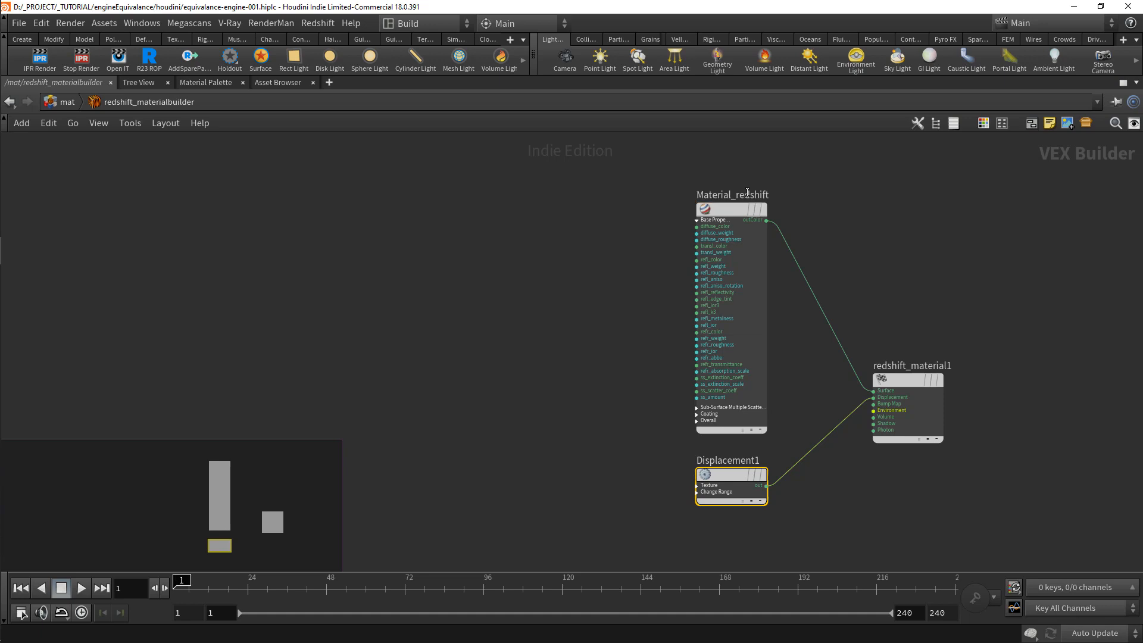
pyautogui.click(778, 461)
pyautogui.write('_redshift')
pyautogui.press('Return')
# Step: Leave the material builder, go to the obj network and restore the layout with the 3D viewport and object parameters
pyautogui.click(67, 102)
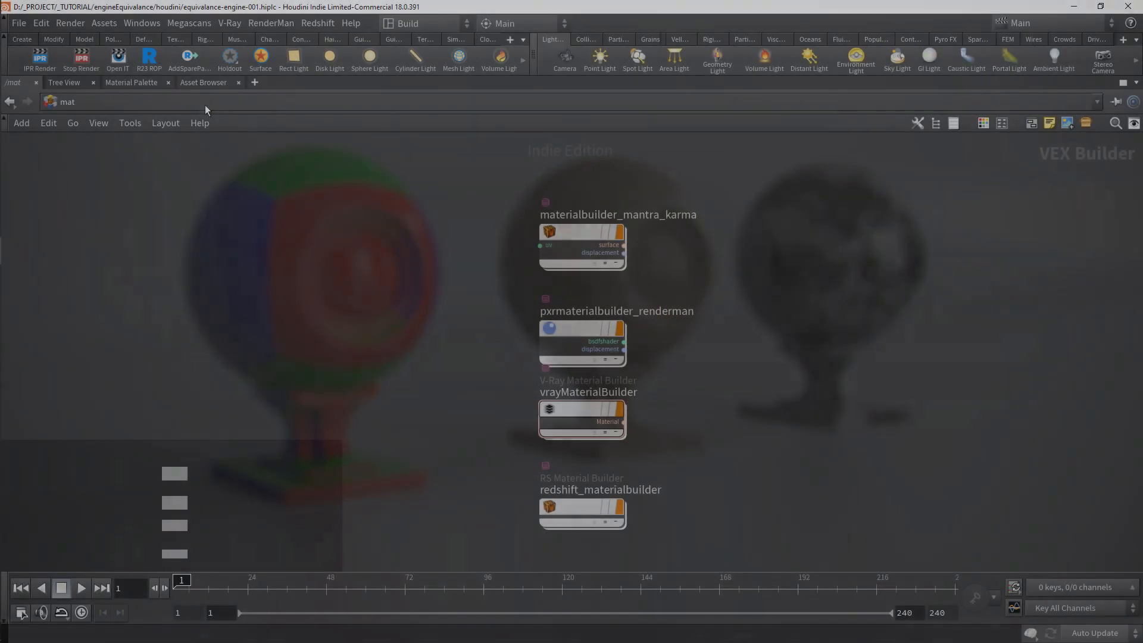
pyautogui.click(205, 104)
pyautogui.click(244, 166)
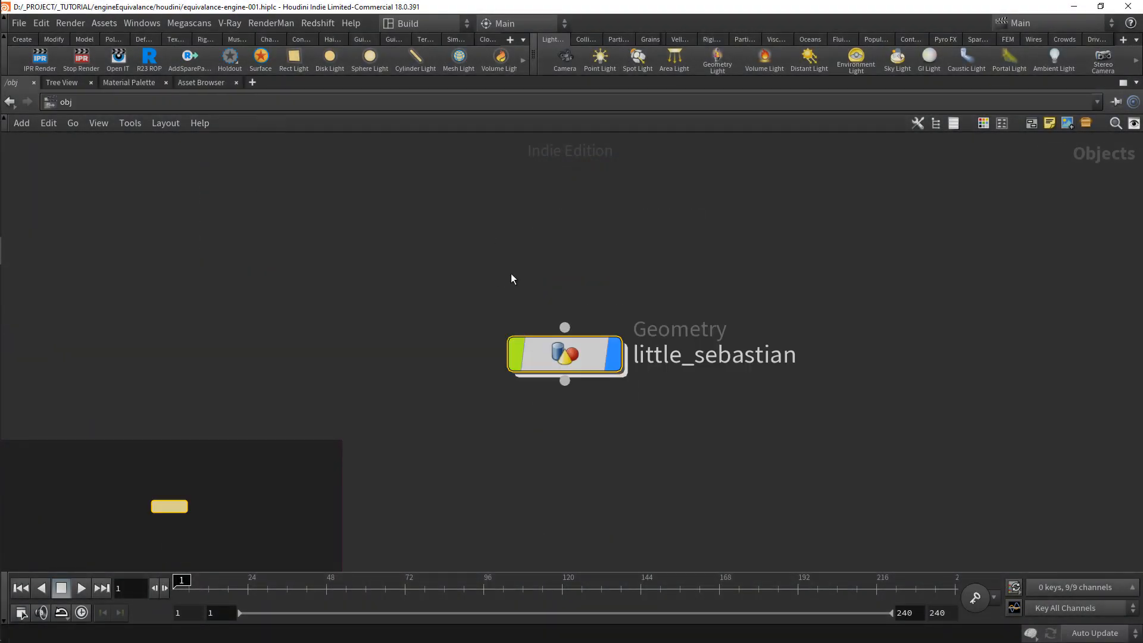
pyautogui.moveTo(652, 262); pyautogui.dragTo(584, 274, button='middle')
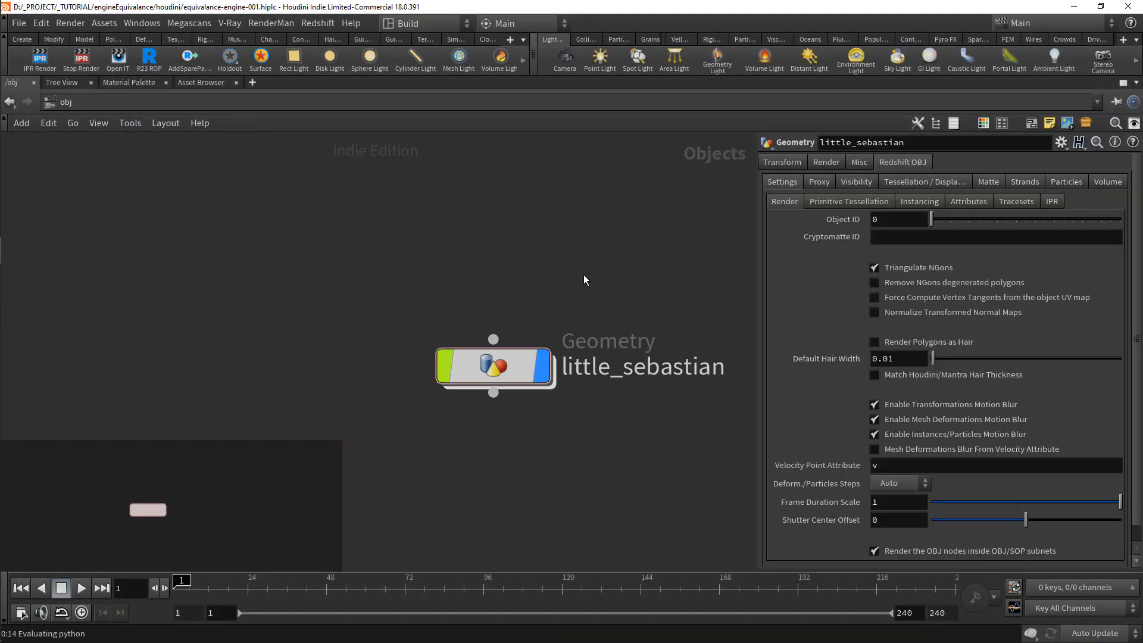
pyautogui.press('p')
pyautogui.hotkey('ctrl', 'b')
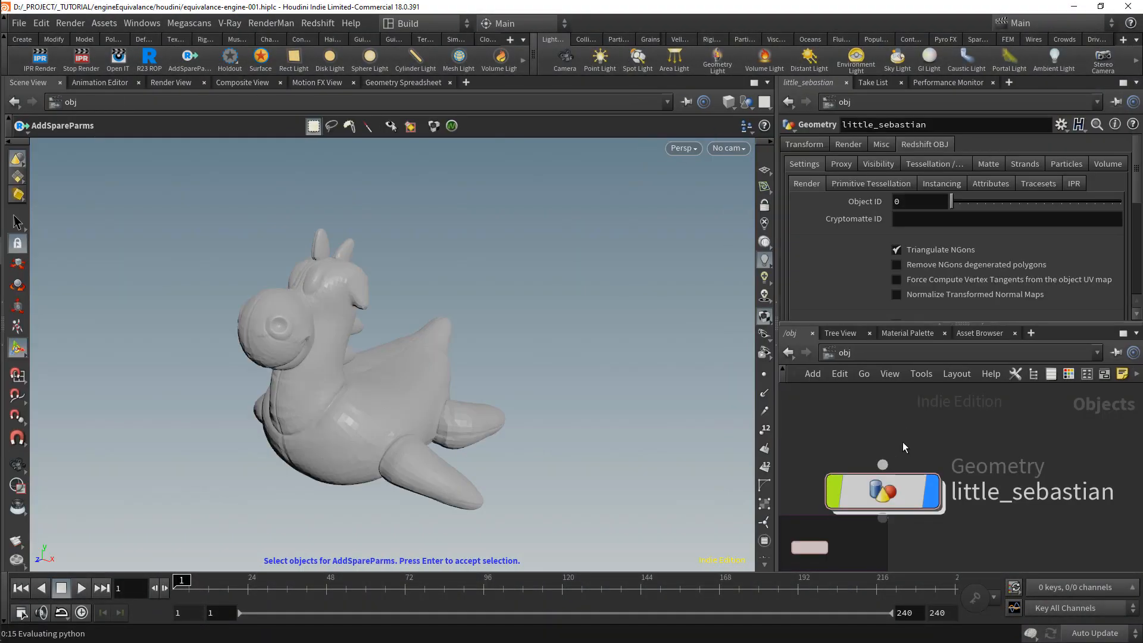
# Step: Select little_sebastian, load the V-Ray tools and add V-Ray displacement properties to the object, reviewing its displacement settings
pyautogui.moveTo(902, 447); pyautogui.dragTo(913, 419, button='middle')
pyautogui.click(848, 145)
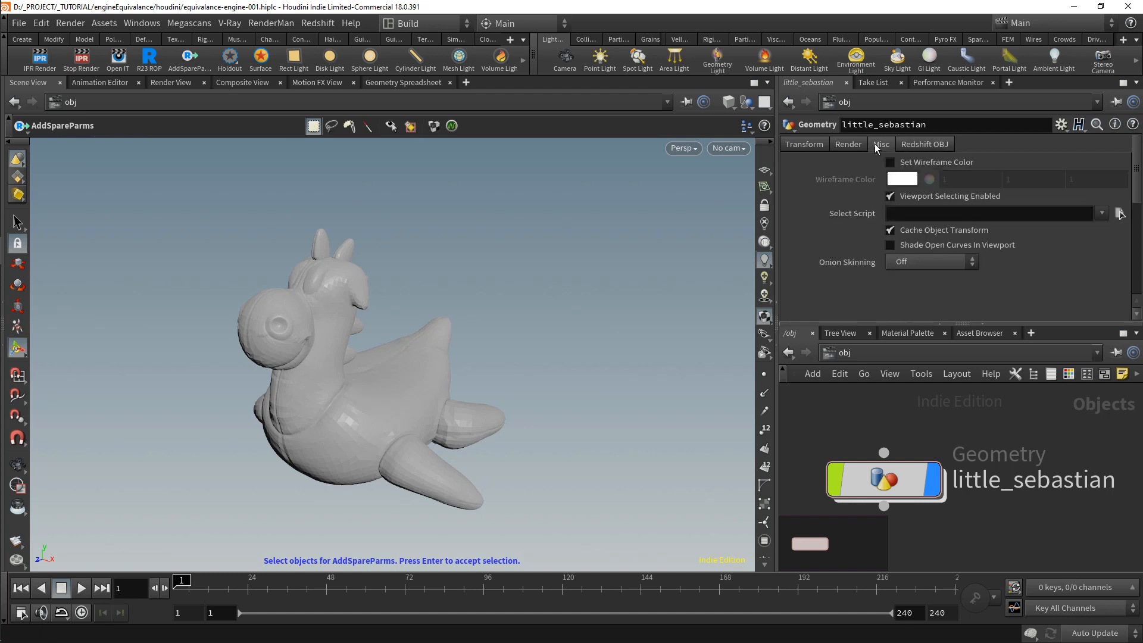
pyautogui.moveTo(884, 480); pyautogui.dragTo(904, 470)
pyautogui.click(523, 39)
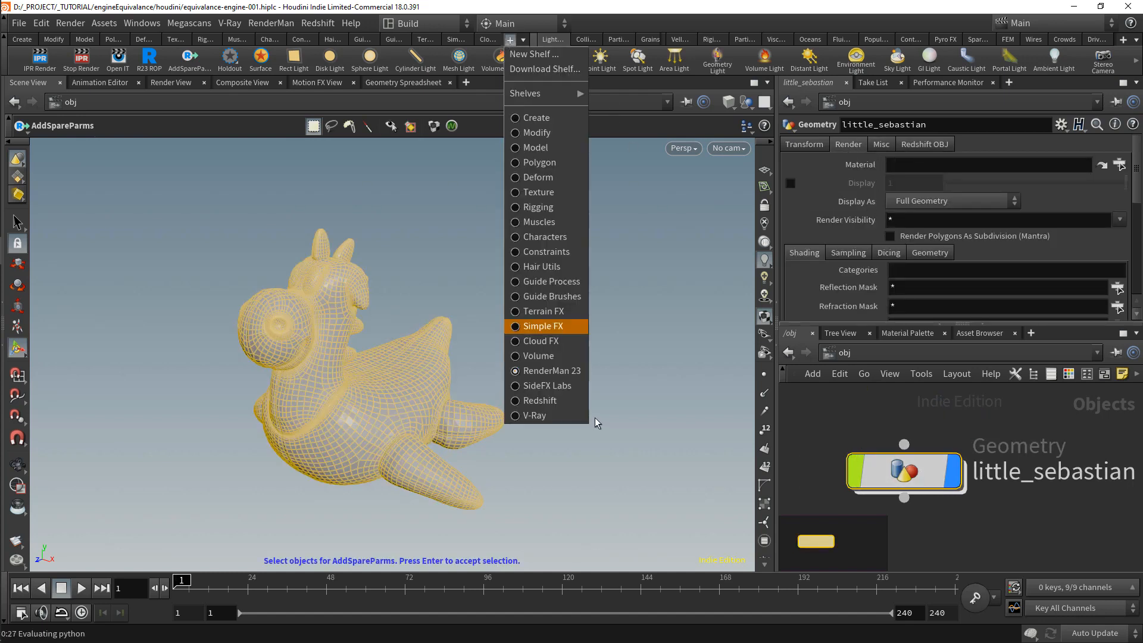
pyautogui.click(557, 417)
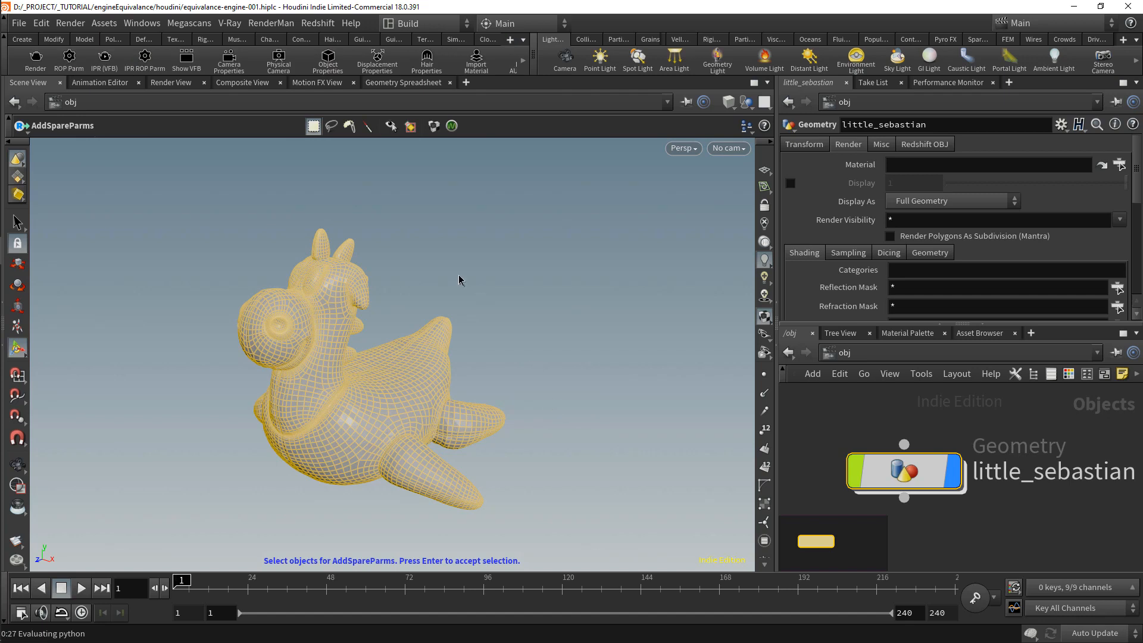
pyautogui.press('Return')
pyautogui.click(969, 144)
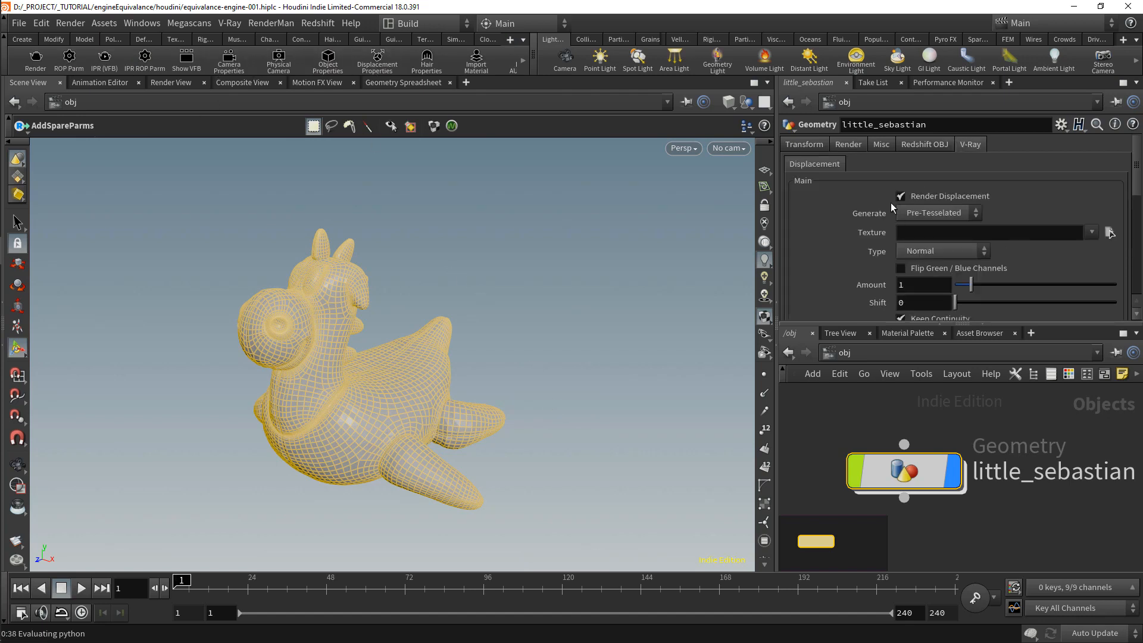
pyautogui.scroll(-2, 898, 213)
pyautogui.scroll(-2, 834, 213)
pyautogui.scroll(4, 834, 213)
# Step: Load the Redshift tools and enable tessellation in little_sebastian's Redshift object settings
pyautogui.rightClick(518, 38)
pyautogui.click(510, 39)
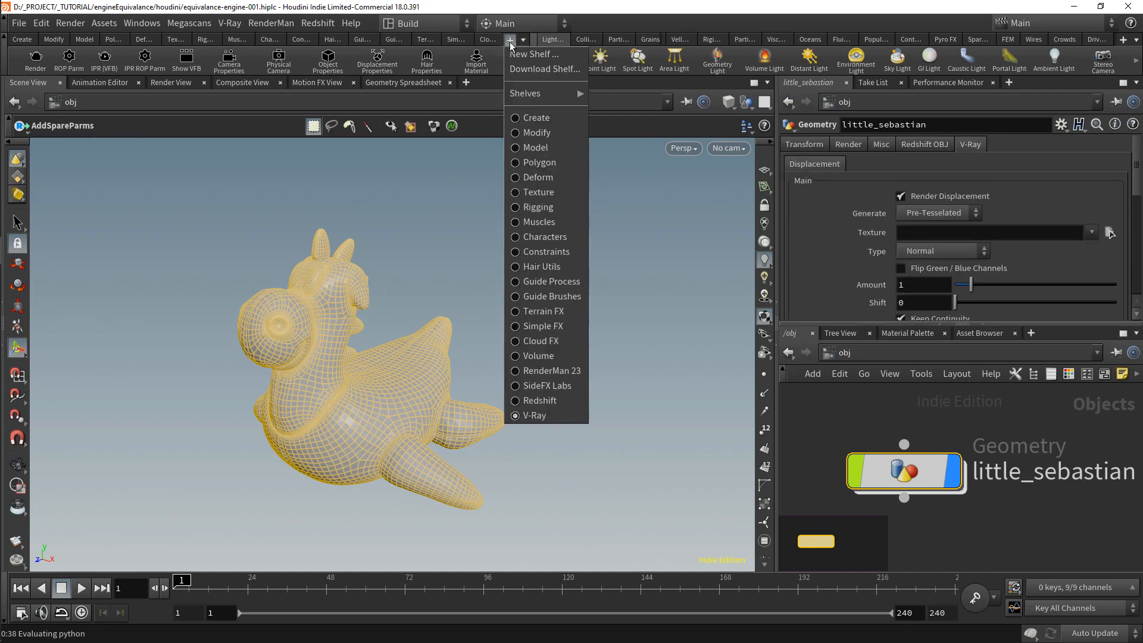
pyautogui.click(544, 401)
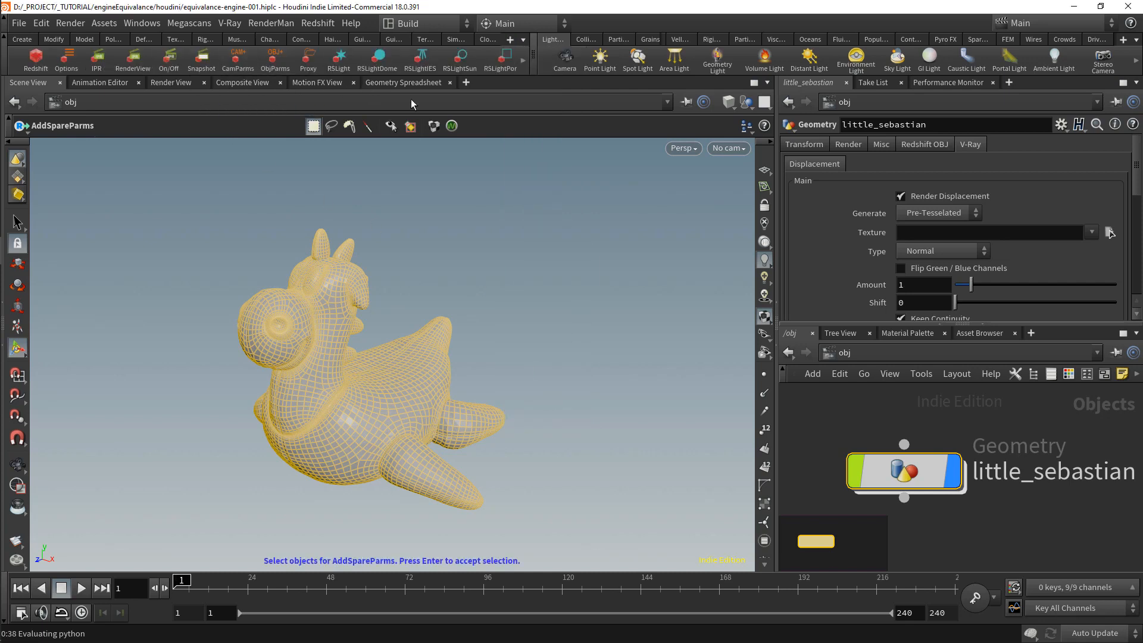
pyautogui.click(922, 146)
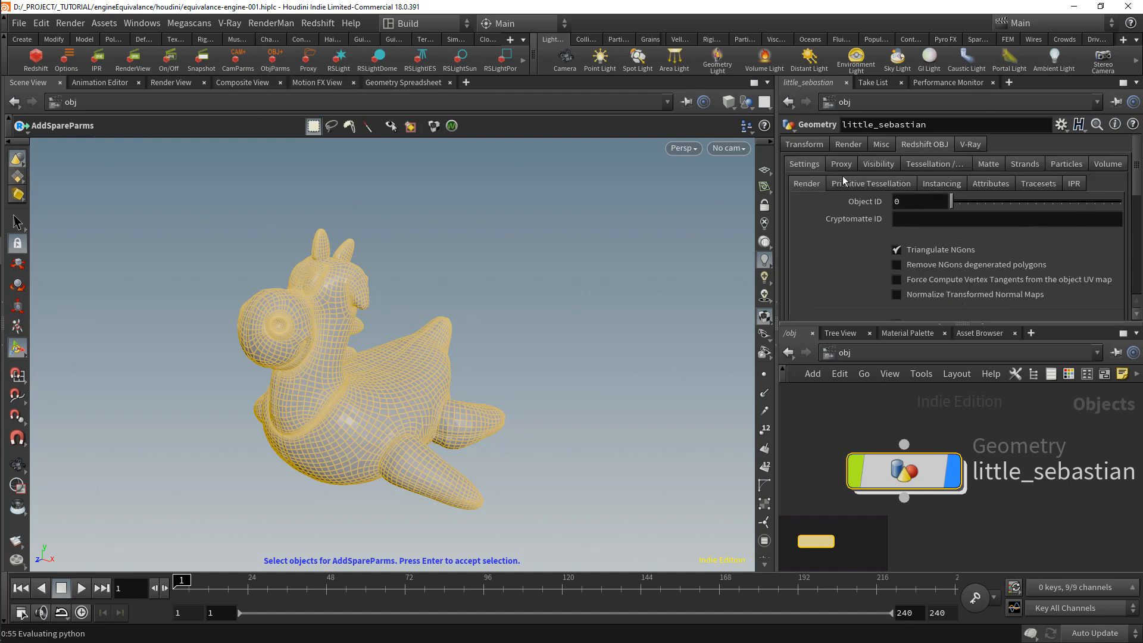
pyautogui.click(929, 164)
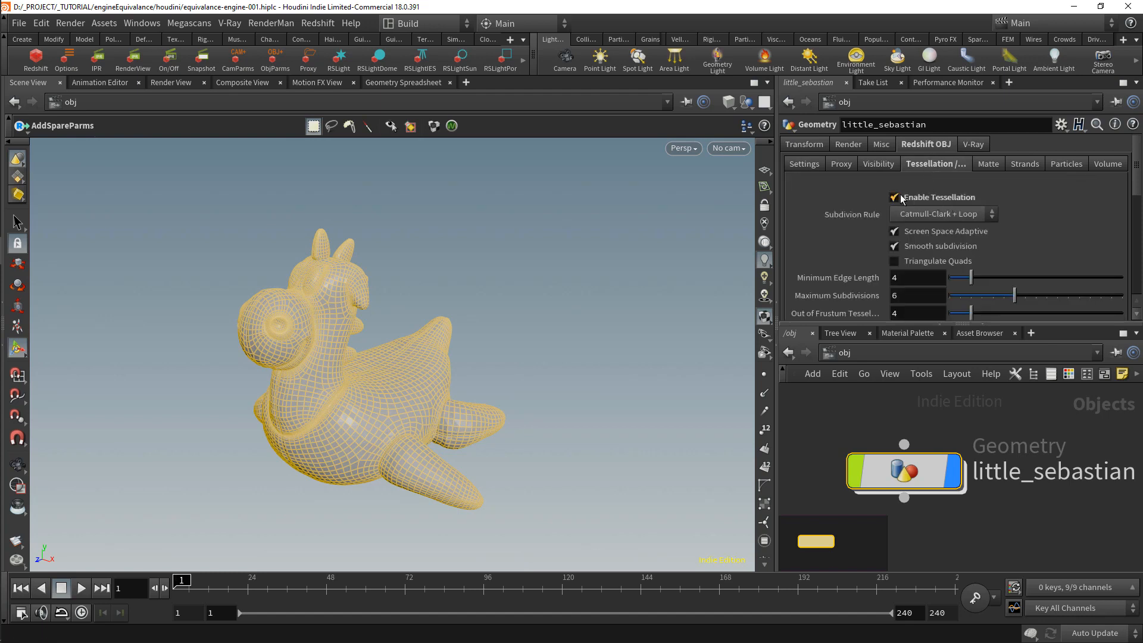
pyautogui.scroll(-5, 916, 200)
pyautogui.scroll(5, 825, 203)
# Step: Load the RenderMan 23 tools, run AddSpareParms on little_sebastian and display its RenderMan trace attributes
pyautogui.click(510, 39)
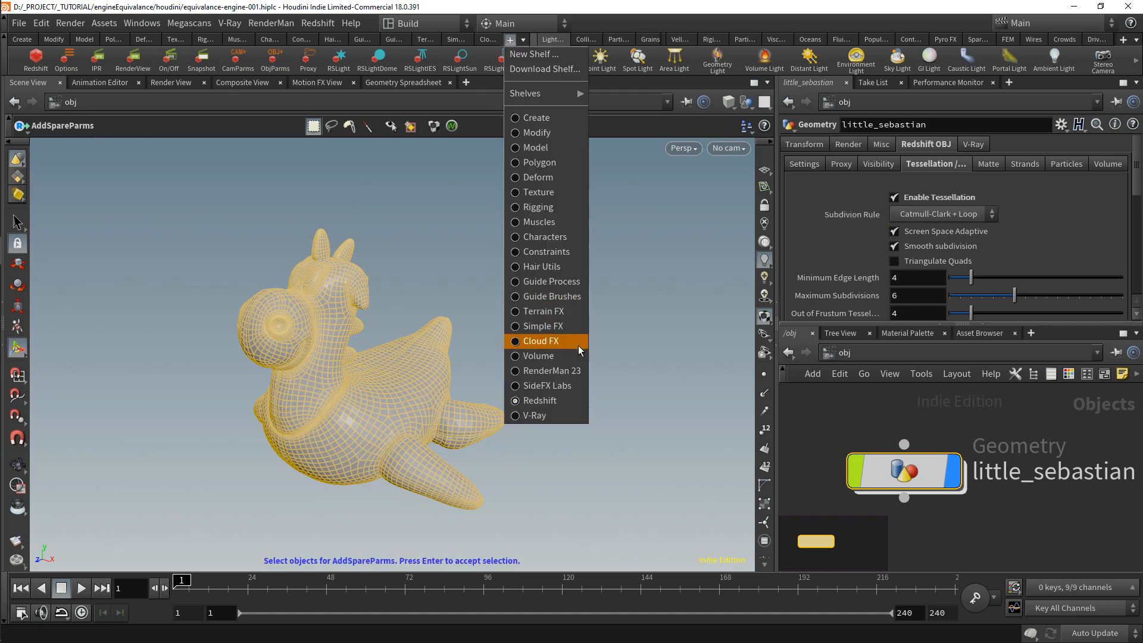
pyautogui.click(575, 371)
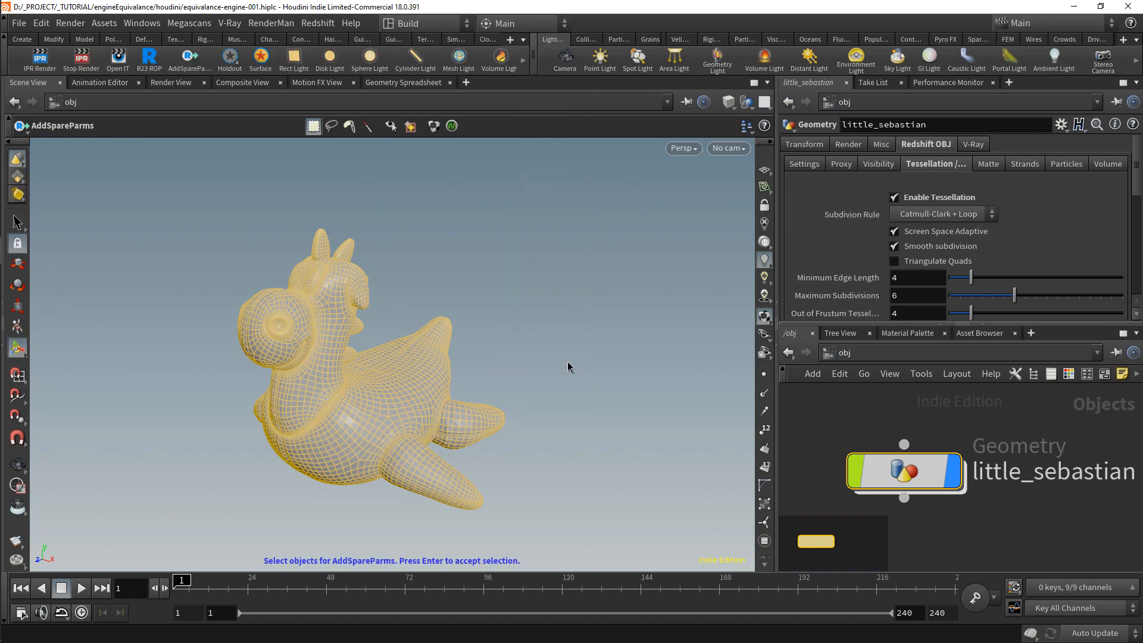
pyautogui.click(191, 68)
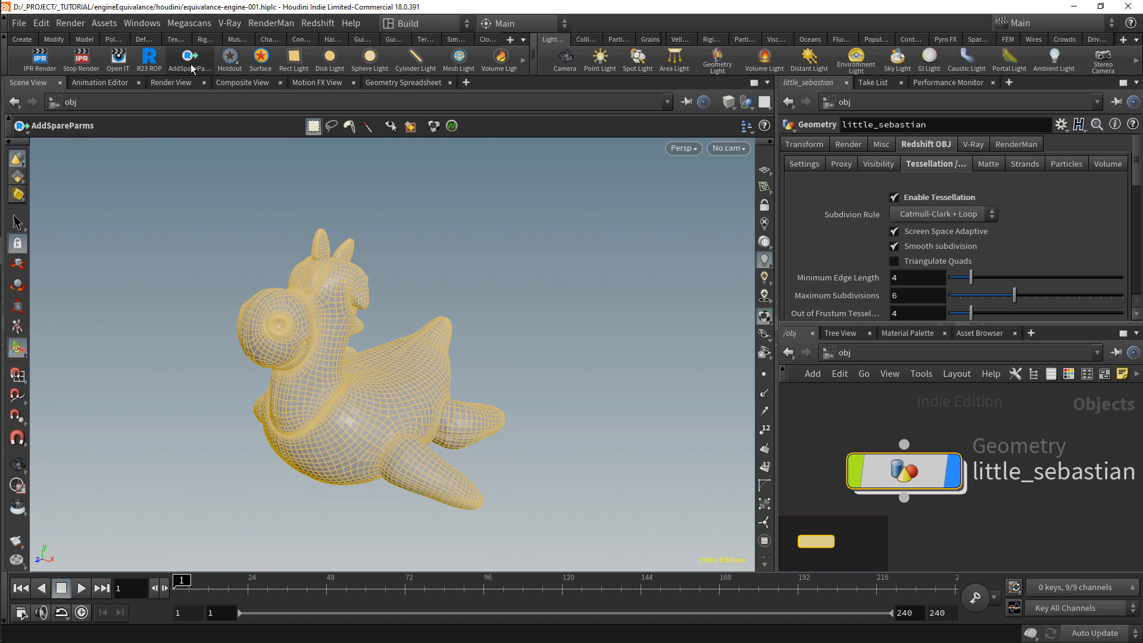
pyautogui.click(1008, 146)
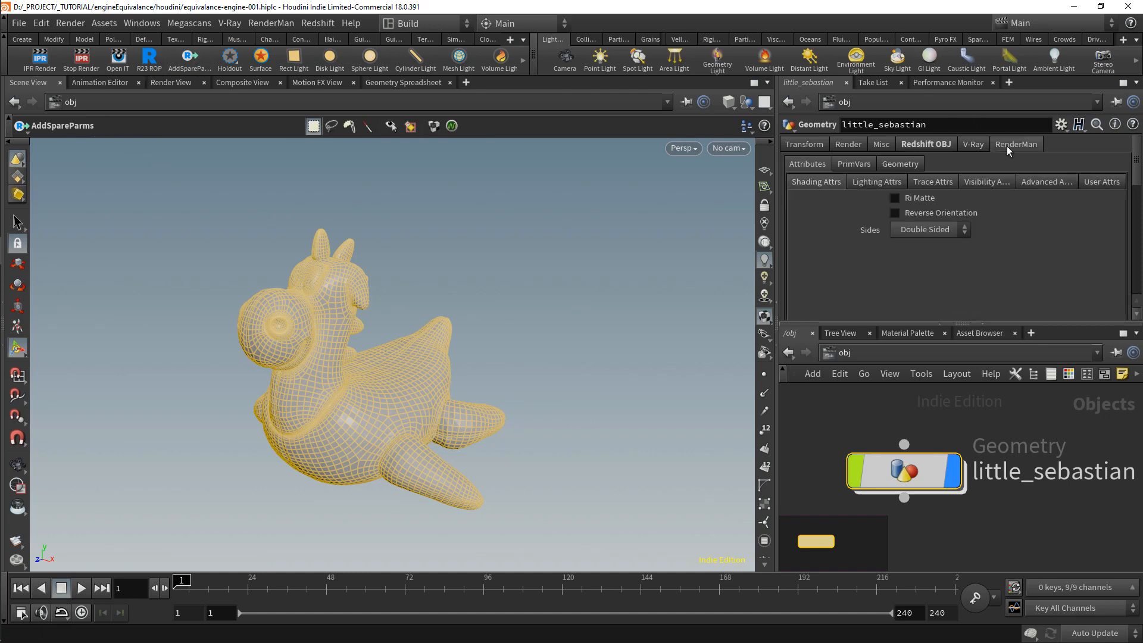
pyautogui.click(937, 183)
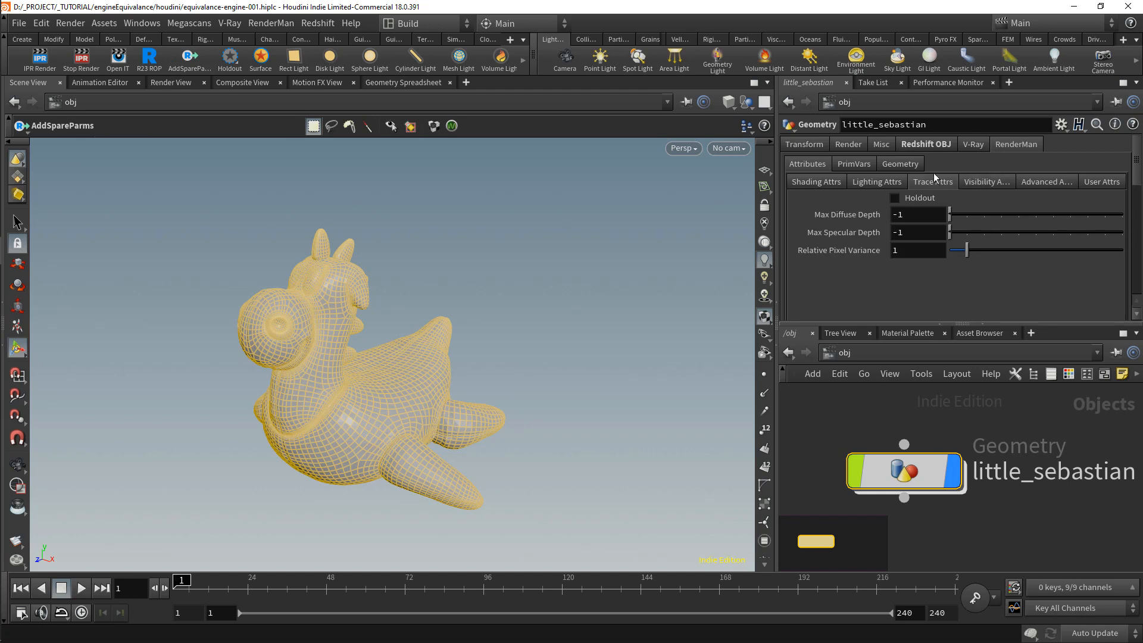
# Step: Examine little_sebastian's RenderMan shading primvars and polygon geometry settings, including displacement tracing and smooth normals
pyautogui.click(870, 166)
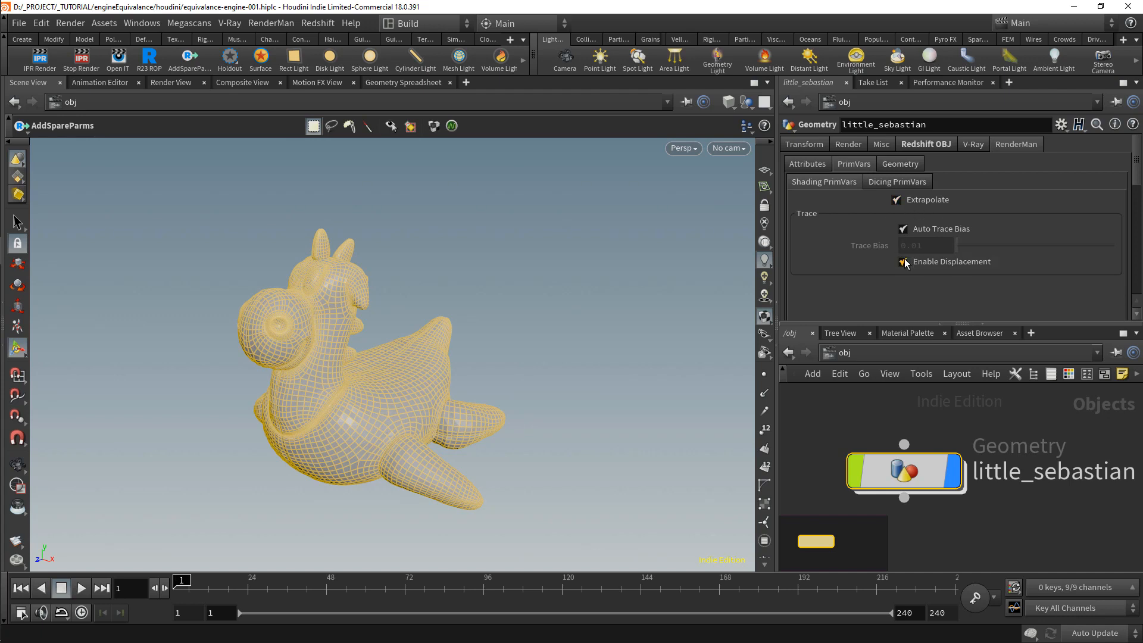
pyautogui.click(899, 163)
pyautogui.click(793, 208)
pyautogui.scroll(-1, 950, 215)
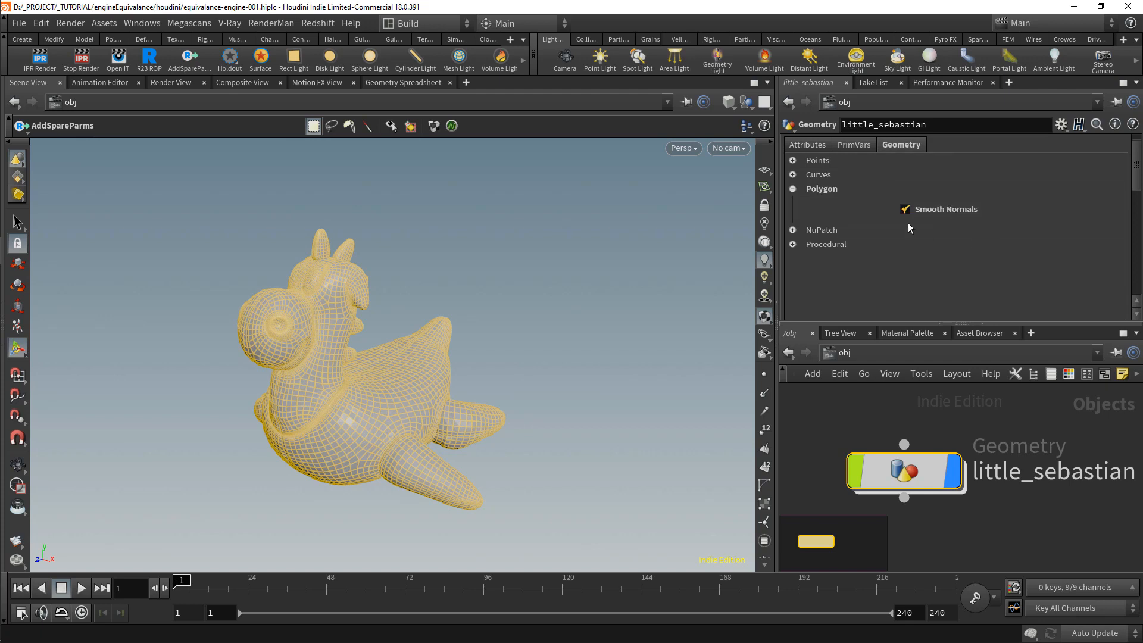
pyautogui.scroll(1, 918, 220)
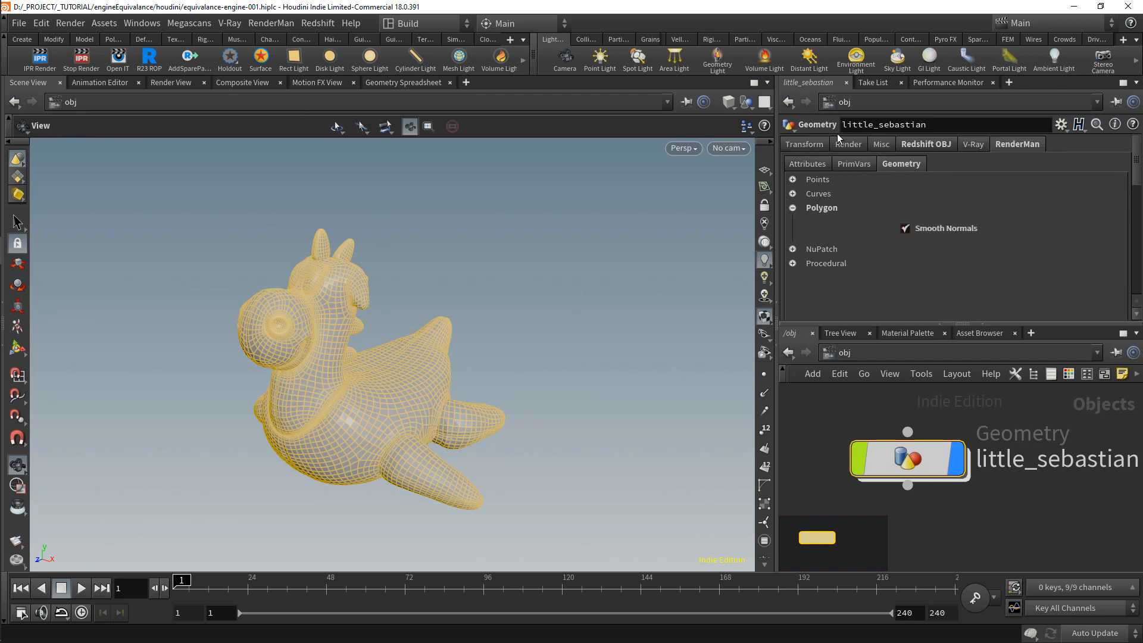
# Step: Set Ray Predicing to Full Predicing in little_sebastian's render dicing settings
pyautogui.click(848, 145)
pyautogui.scroll(-1, 850, 238)
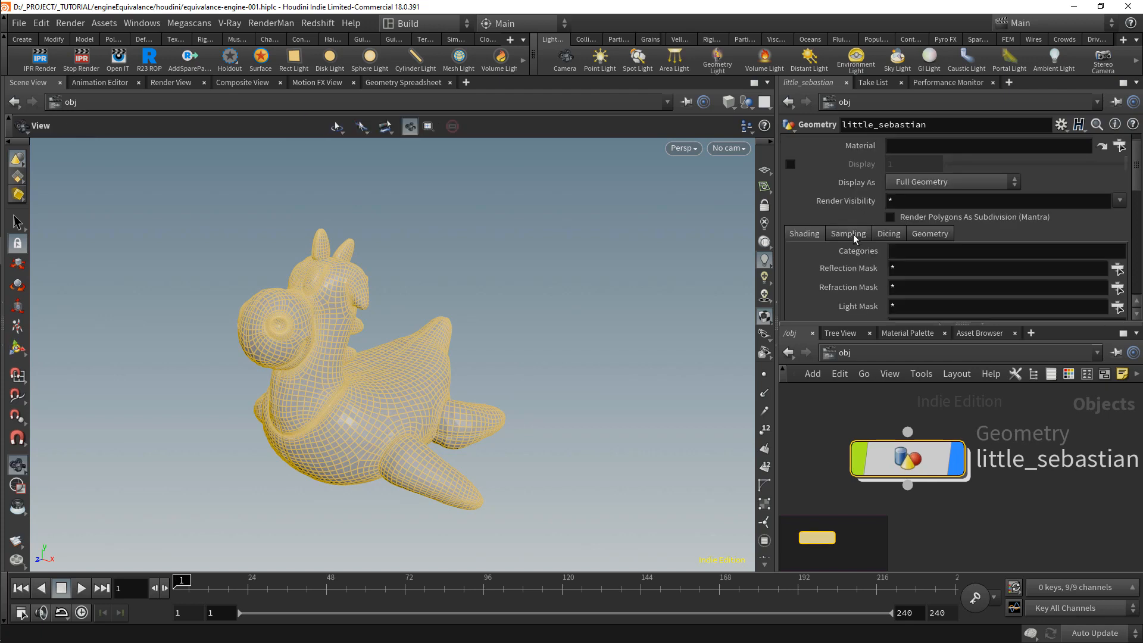
pyautogui.click(889, 234)
pyautogui.scroll(-2, 873, 265)
pyautogui.click(900, 250)
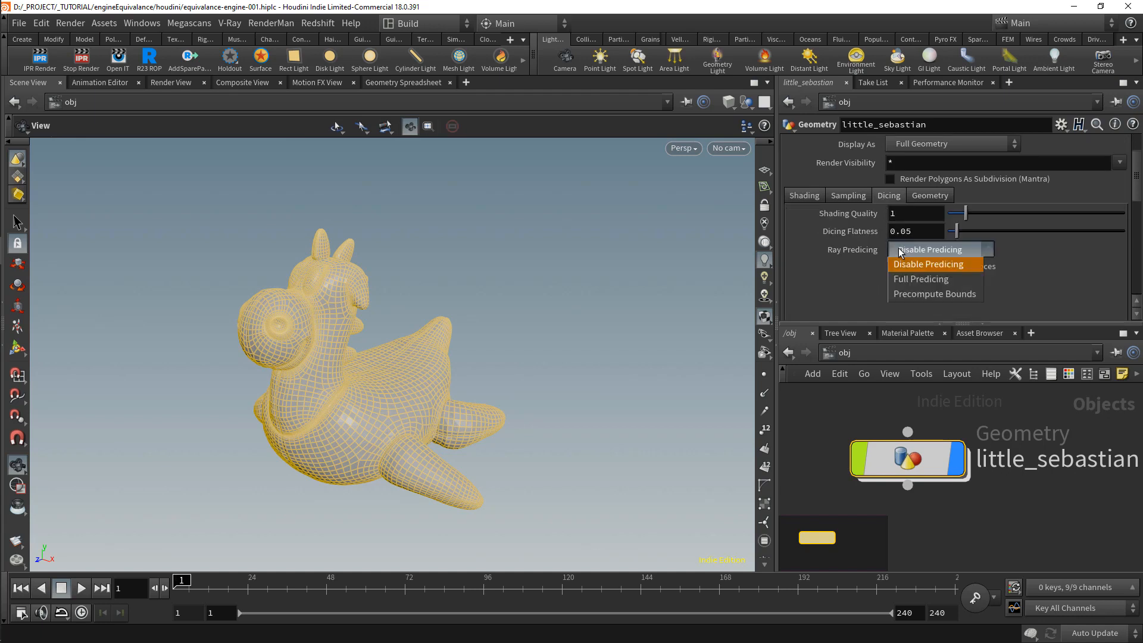
pyautogui.click(943, 280)
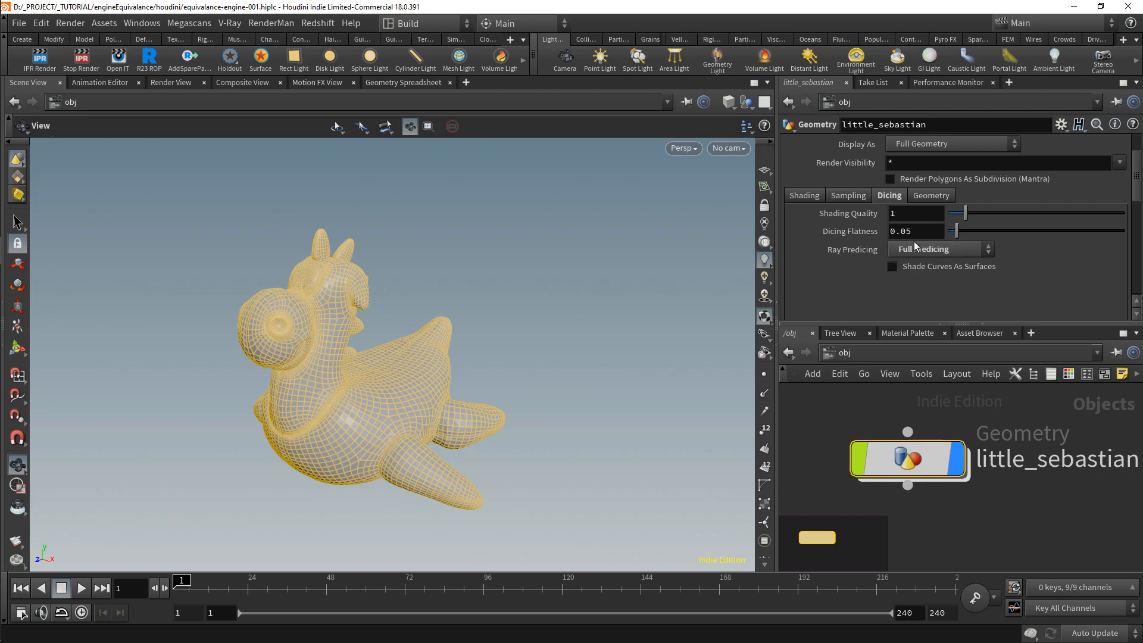
# Step: Assign /mat/materialbuilder_mantra_karma as little_sebastian's material and go to that material in the mat network
pyautogui.scroll(3, 891, 260)
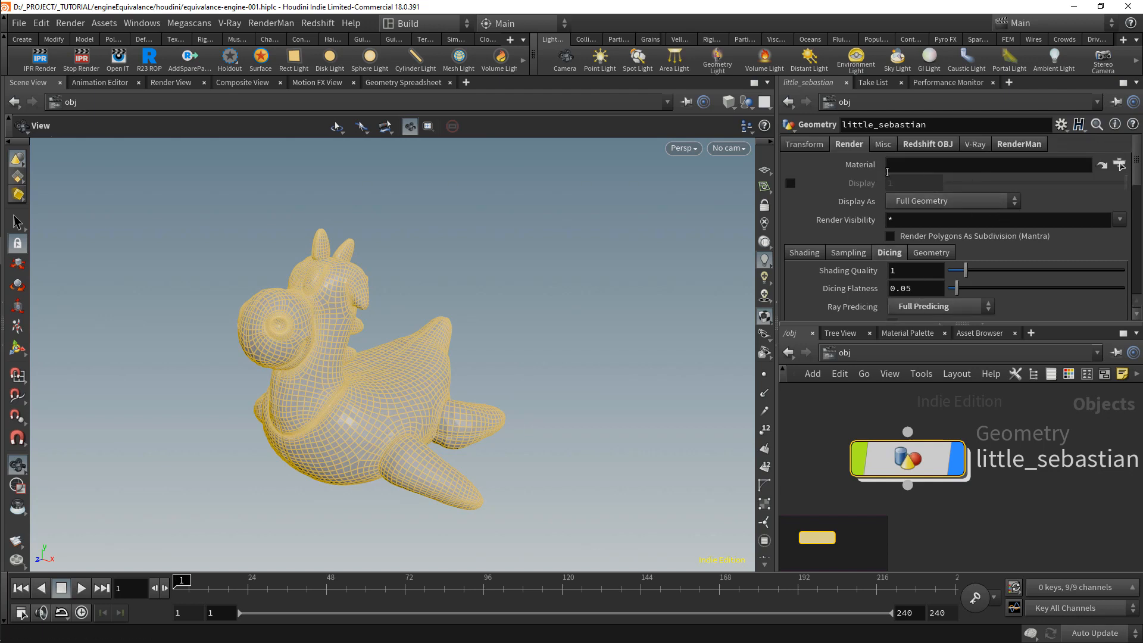
pyautogui.click(1120, 164)
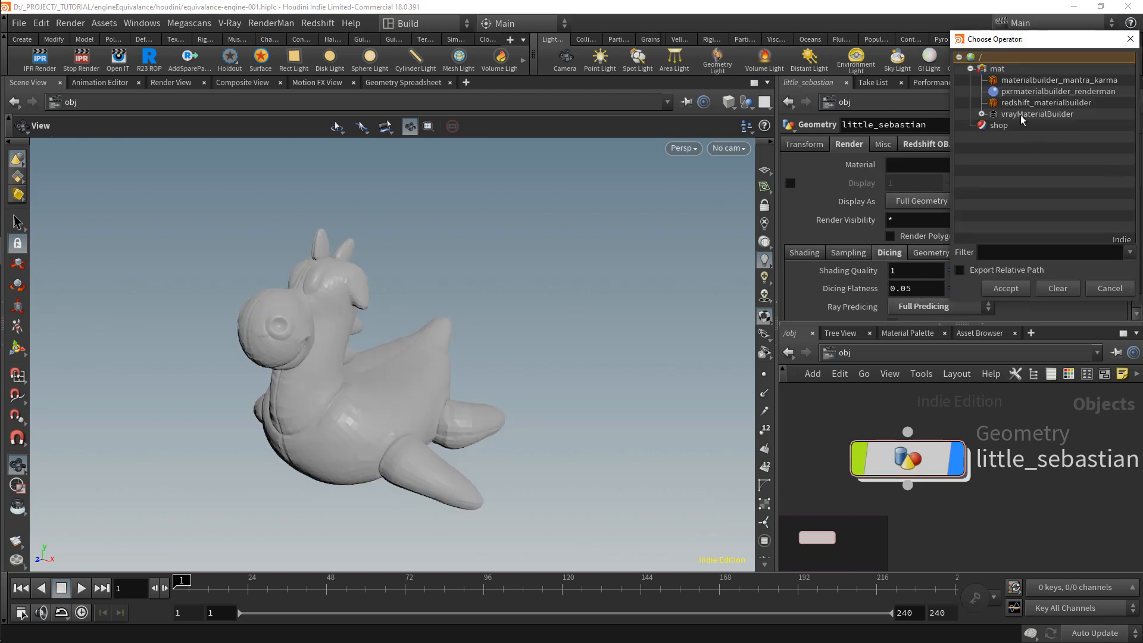
pyautogui.click(1024, 85)
pyautogui.click(1005, 288)
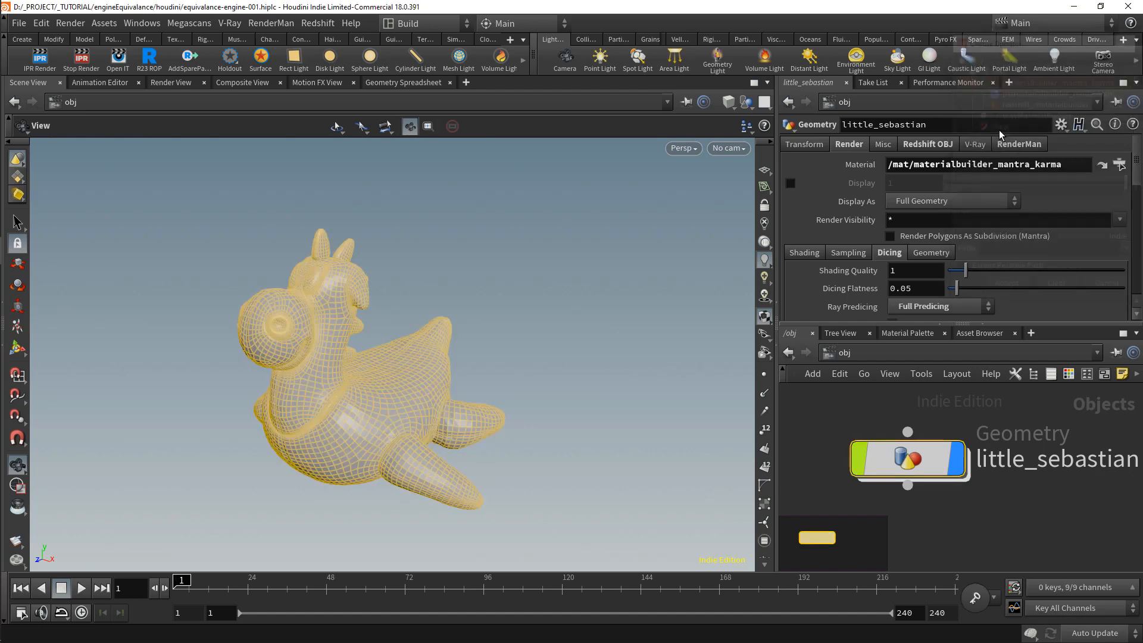
pyautogui.click(1101, 165)
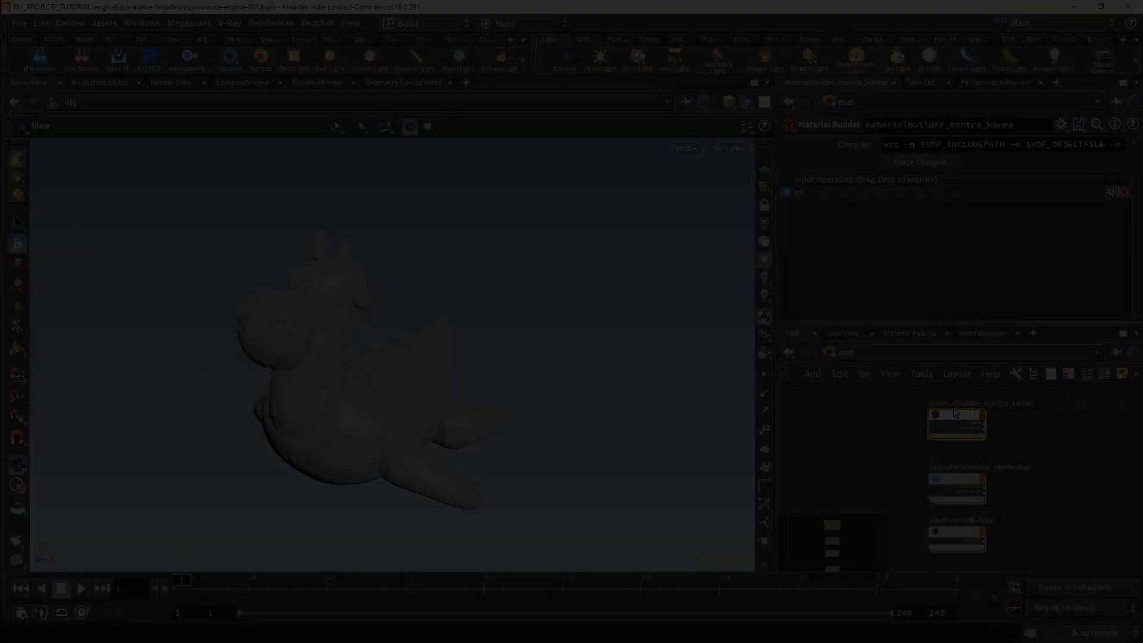
# Step: Maximize the materialbuilder_mantra_karma network and add a Turbulent Noise node beside displace1
pyautogui.scroll(5, 936, 503)
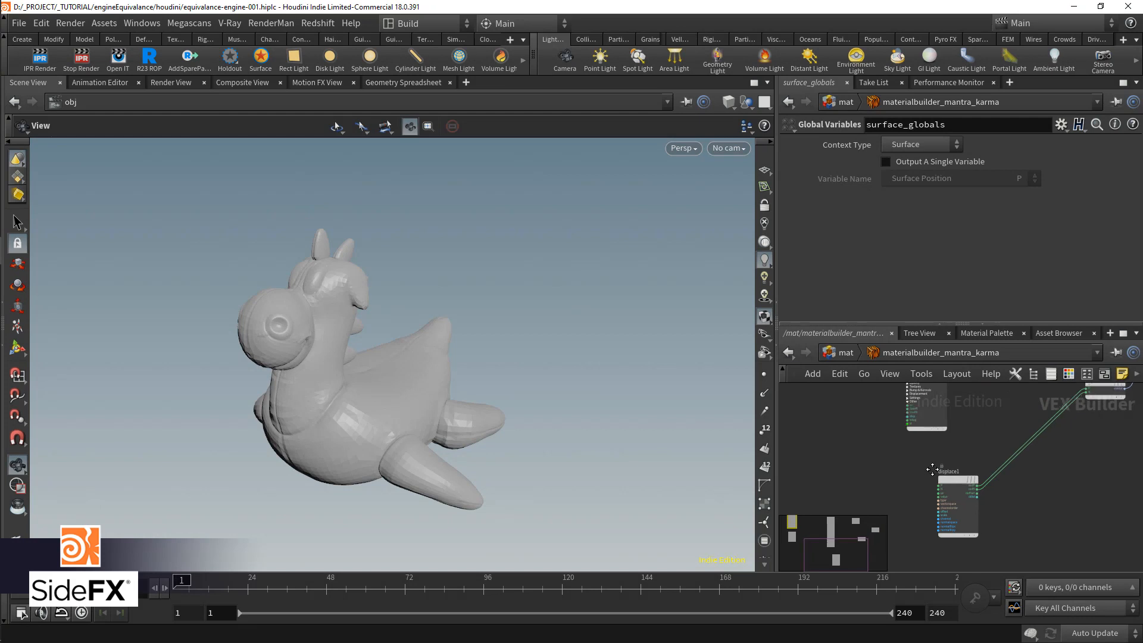
pyautogui.hotkey('ctrl', 'b')
pyautogui.scroll(2, 512, 356)
pyautogui.press('Tab')
pyautogui.write('turb')
pyautogui.press('Return')
pyautogui.click(474, 374)
pyautogui.click(472, 376)
# Step: Connect the displacement globals' P output to turbnoise1's pos input
pyautogui.moveTo(276, 271); pyautogui.dragTo(325, 554, button='middle')
pyautogui.scroll(-1, 322, 535)
pyautogui.click(259, 278)
pyautogui.scroll(1, 503, 326)
pyautogui.moveTo(503, 327); pyautogui.dragTo(370, 327, button='middle')
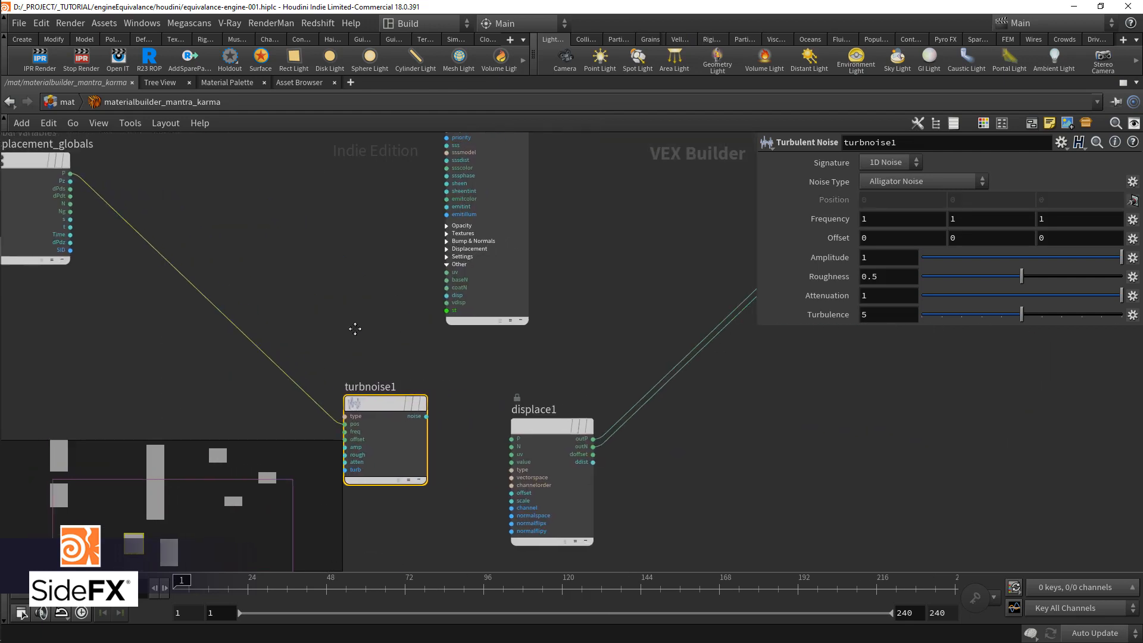
# Step: Connect turbnoise1's noise output to displace1's scale input and display the displace node's settings
pyautogui.moveTo(404, 412); pyautogui.dragTo(503, 516)
pyautogui.moveTo(438, 521); pyautogui.dragTo(469, 407, button='middle')
pyautogui.moveTo(375, 293); pyautogui.dragTo(256, 348)
pyautogui.click(584, 307)
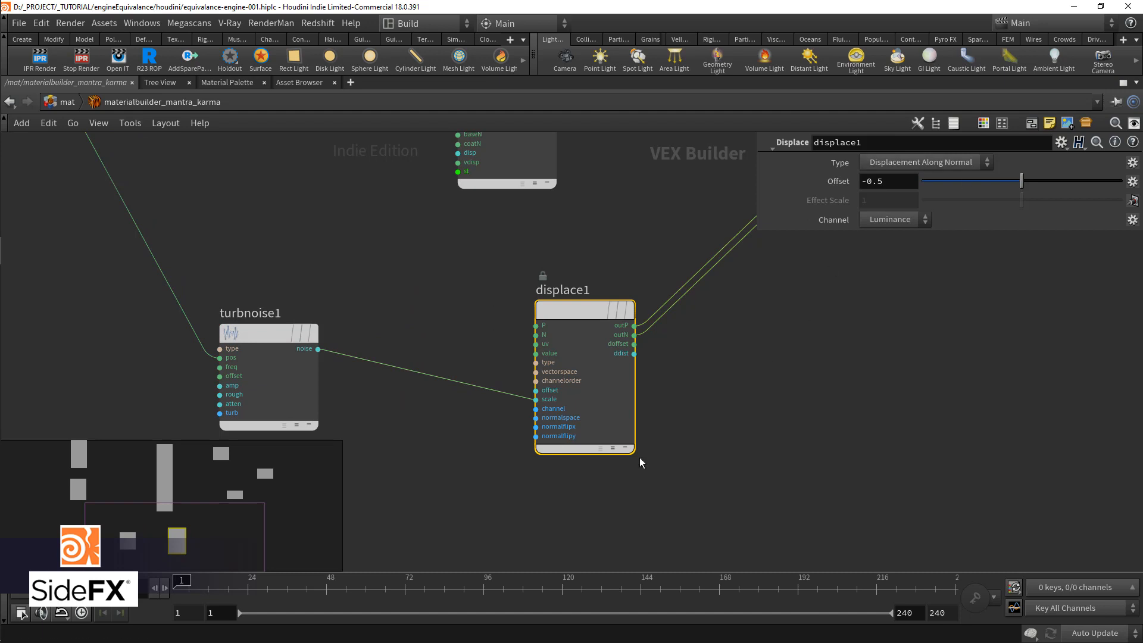
# Step: Insert a Fit Range node on the wire between turbnoise1 and displace1
pyautogui.press('Tab')
pyautogui.write('fit')
pyautogui.press('Return')
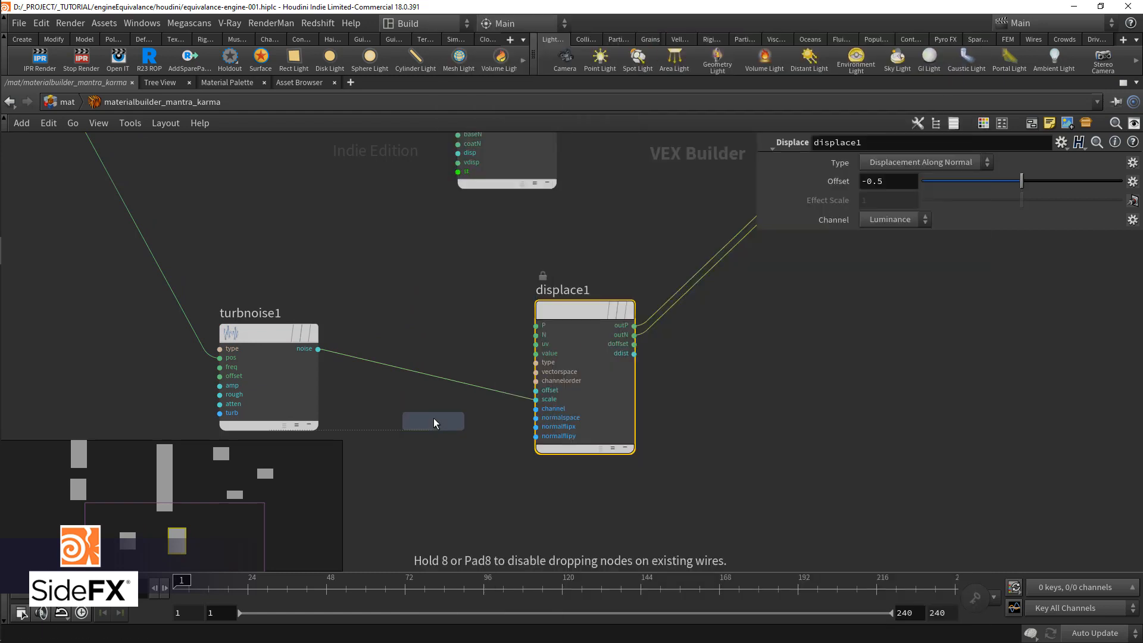
pyautogui.click(433, 385)
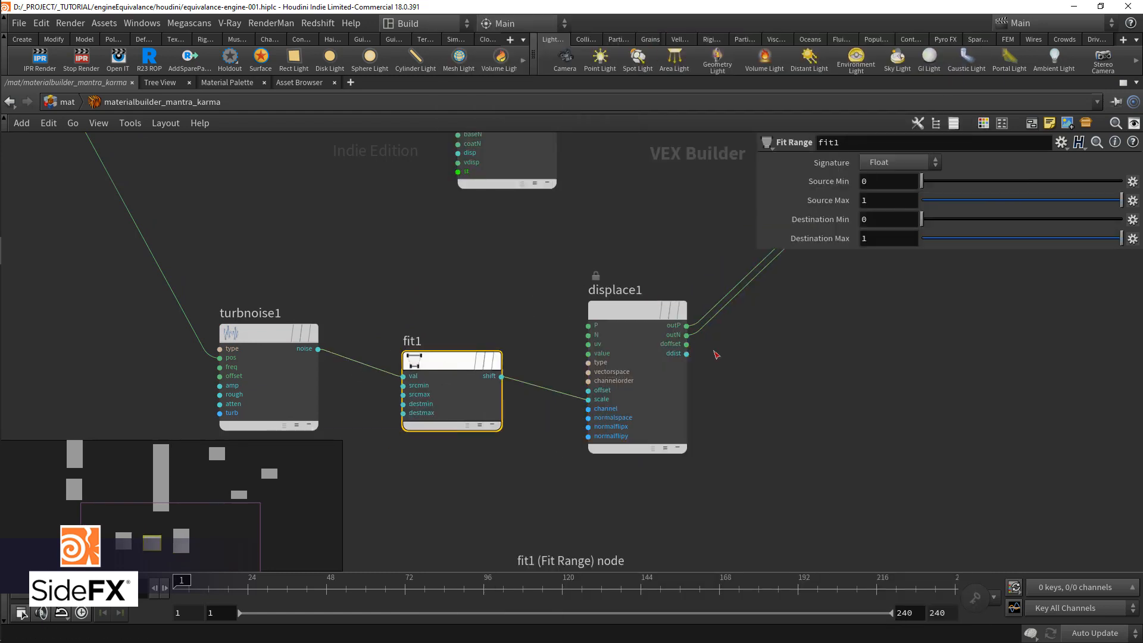
# Step: Promote fit1's Destination Max and expose it as a separate parameter node below the noise node
pyautogui.click(1133, 239)
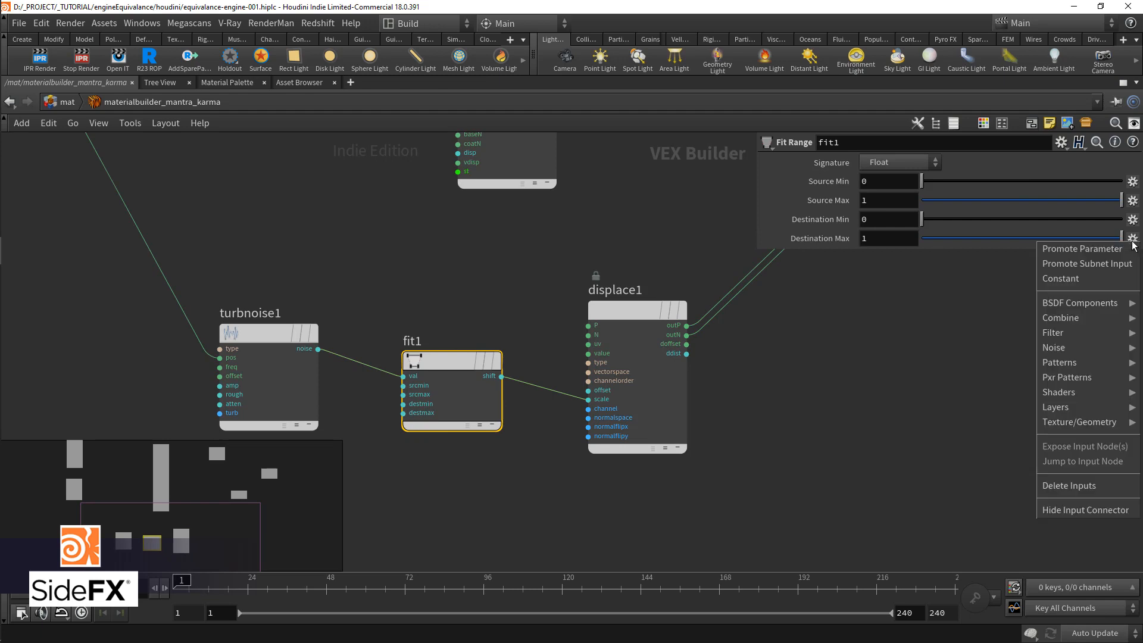
pyautogui.click(1082, 249)
pyautogui.moveTo(444, 455); pyautogui.dragTo(577, 401, button='middle')
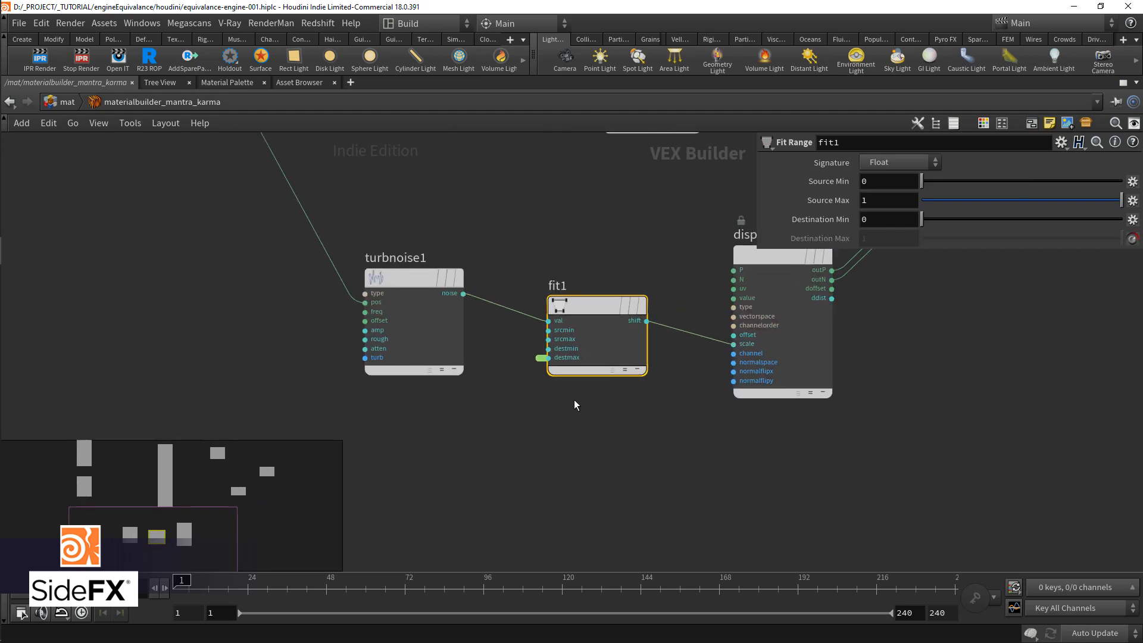
pyautogui.rightClick(544, 358)
pyautogui.click(559, 363)
pyautogui.moveTo(499, 307); pyautogui.dragTo(467, 457)
# Step: Label the destmax parameter "Max displacement"
pyautogui.tripleClick(944, 199)
pyautogui.write('Max')
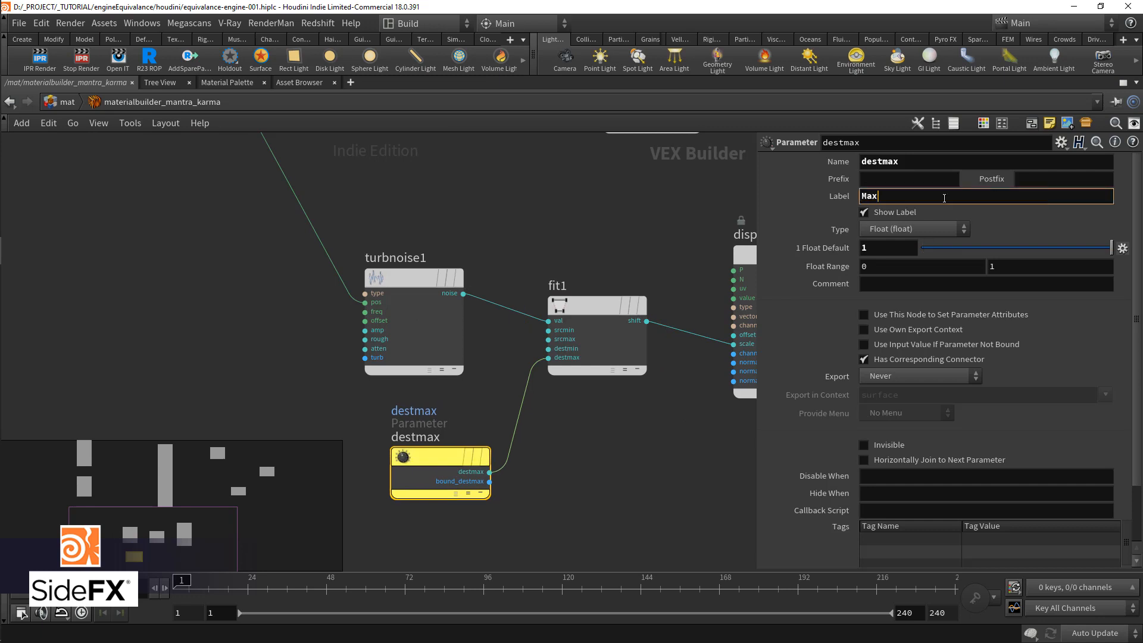
pyautogui.write(' displacement')
pyautogui.press('Return')
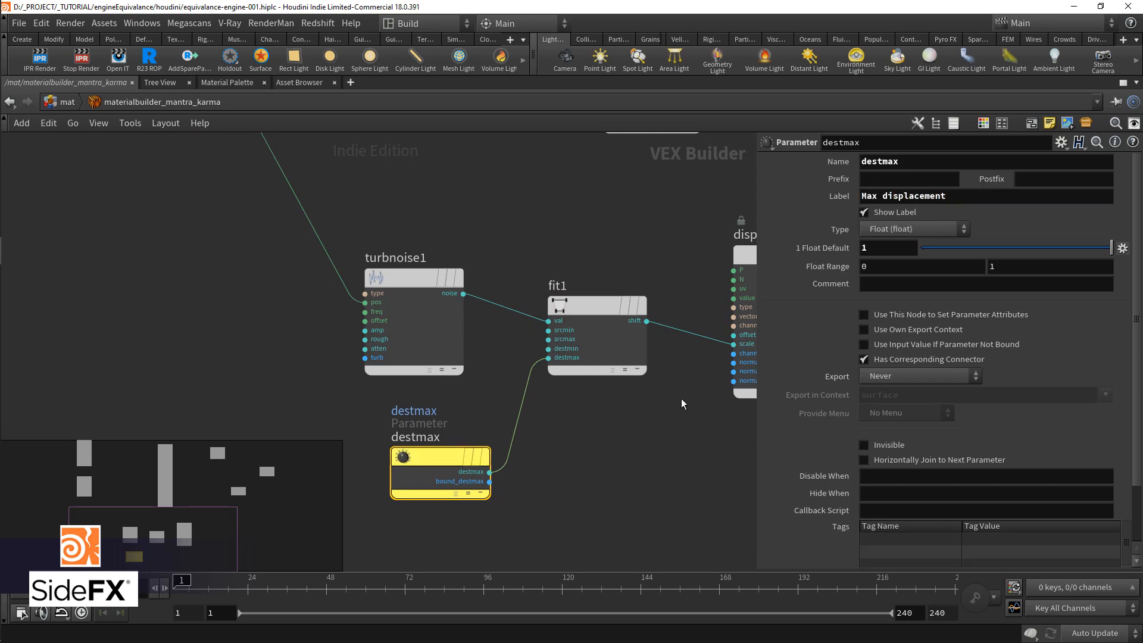
# Step: Leave the Mantra/Karma material builder and return to the mat network
pyautogui.scroll(-5, 526, 445)
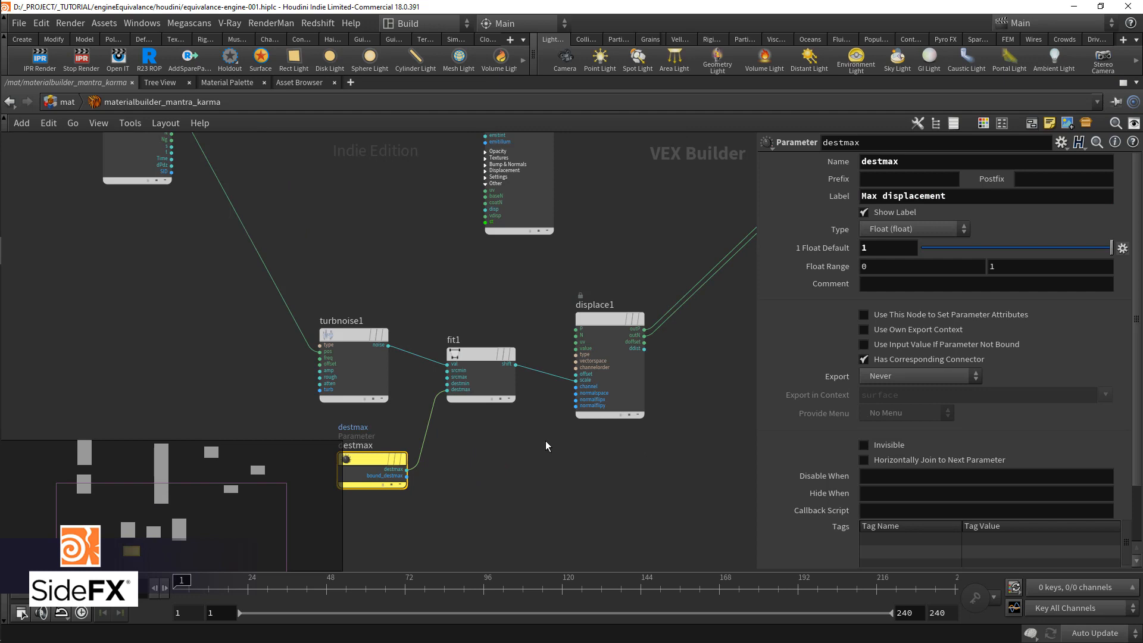
pyautogui.scroll(-2, 546, 442)
pyautogui.moveTo(578, 447); pyautogui.dragTo(676, 512, button='middle')
pyautogui.scroll(1, 677, 512)
pyautogui.click(67, 103)
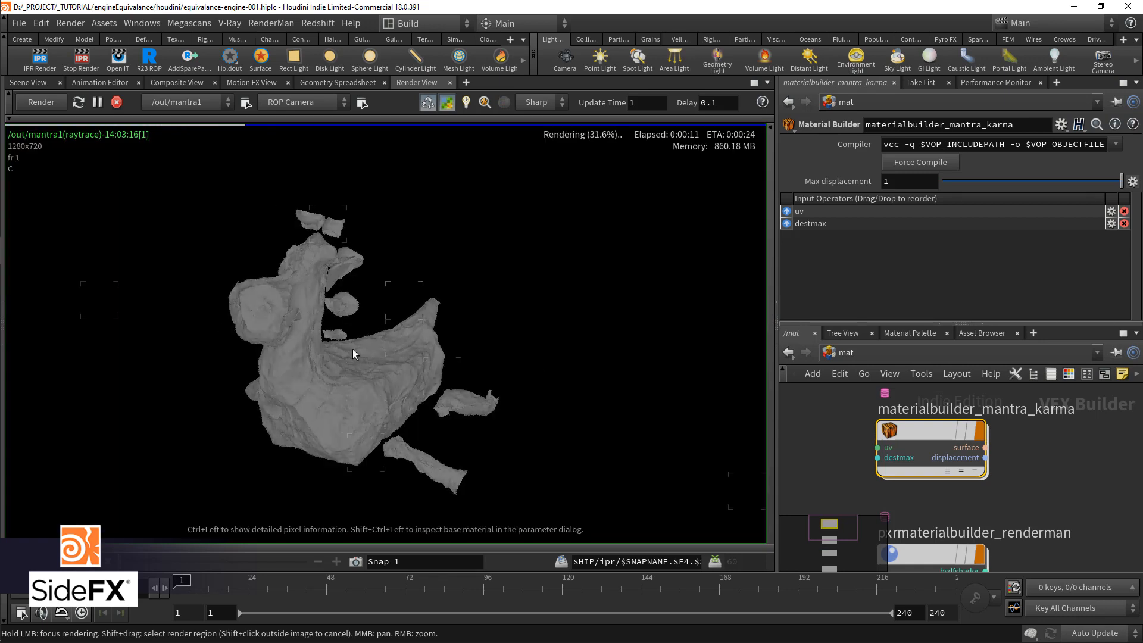
# Step: Try Max displacement values of 0.1 and 0.3 on materialbuilder_mantra_karma in the live Mantra render
pyautogui.doubleClick(893, 181)
pyautogui.write('.1')
pyautogui.press('Return')
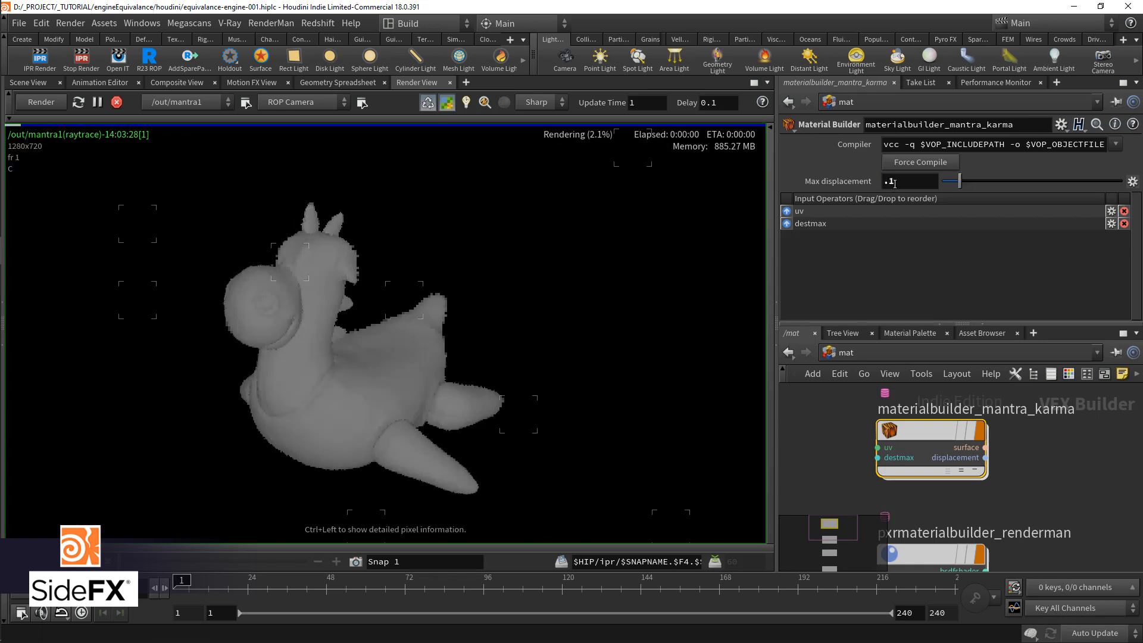
pyautogui.doubleClick(893, 181)
pyautogui.write('.3')
pyautogui.press('Return')
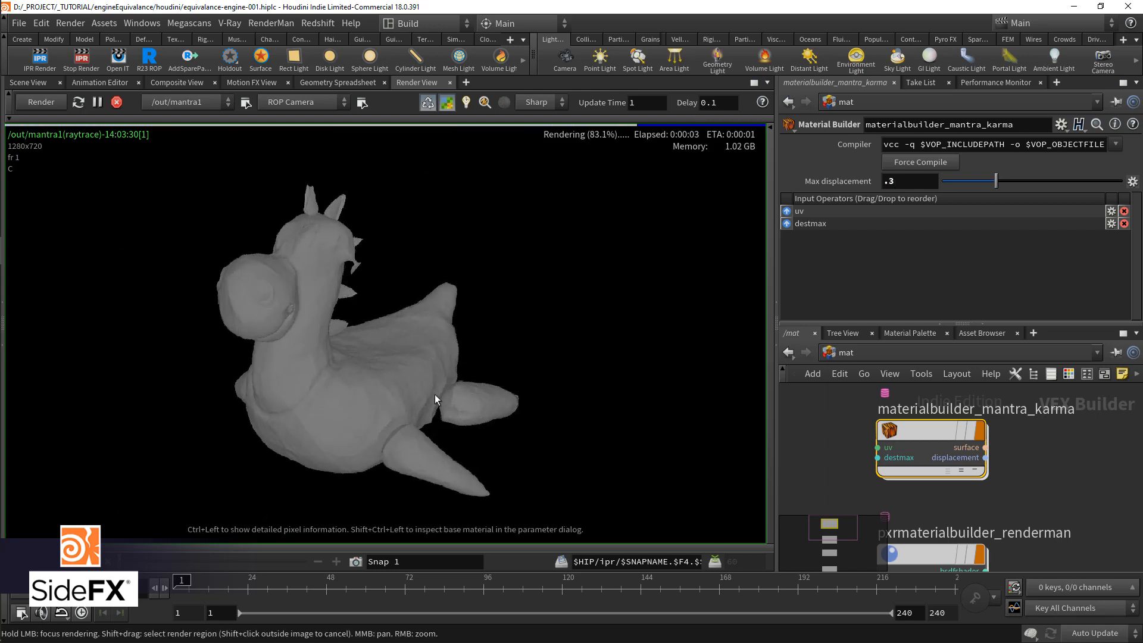
# Step: Promote turbnoise1's Frequency inside materialbuilder_mantra_karma and return to the mat network
pyautogui.doubleClick(907, 434)
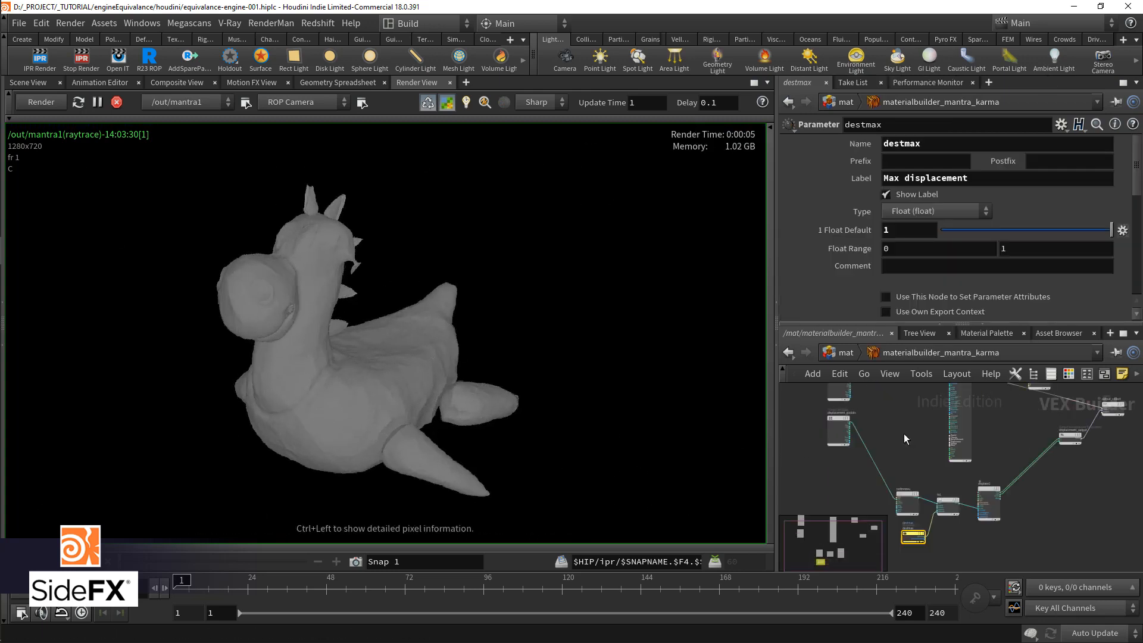
pyautogui.click(900, 499)
pyautogui.scroll(4, 901, 500)
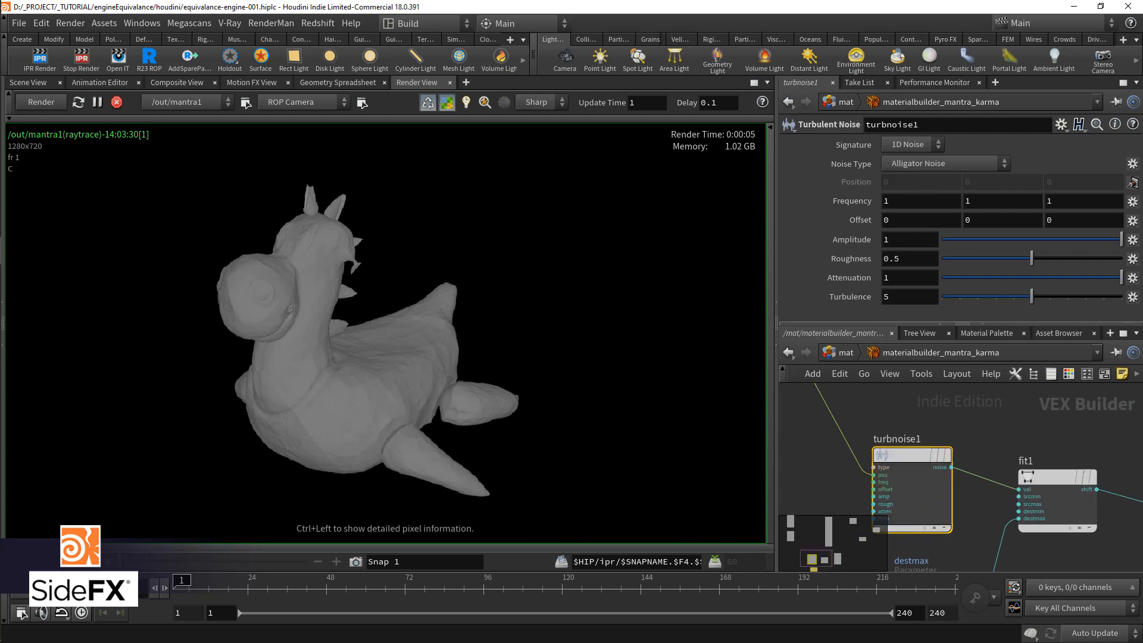
pyautogui.click(1135, 202)
pyautogui.click(1089, 230)
pyautogui.click(843, 353)
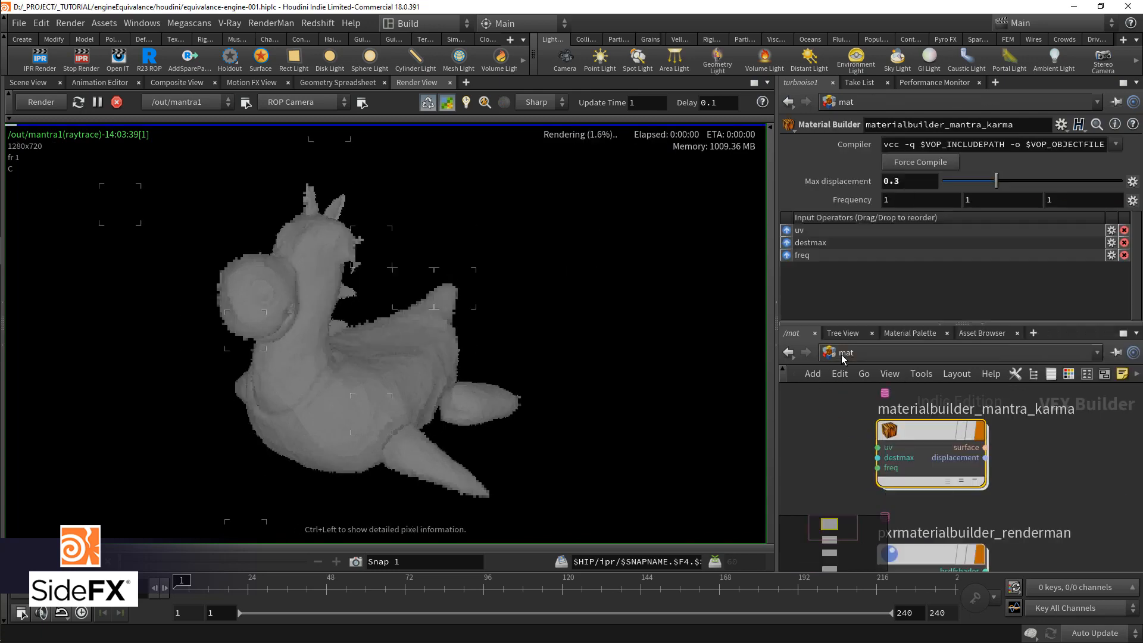
# Step: Try a noise Frequency of 0.1 on all three axes of materialbuilder_mantra_karma
pyautogui.doubleClick(897, 204)
pyautogui.write('.1')
pyautogui.press('Tab')
pyautogui.write('.1')
pyautogui.press('Tab')
pyautogui.write('.1')
pyautogui.press('Return')
# Step: Set materialbuilder_mantra_karma's Frequency to 10 on all three axes and its Max displacement to 0.2
pyautogui.moveTo(885, 201); pyautogui.dragTo(994, 195)
pyautogui.write('1')
pyautogui.write('10')
pyautogui.press('Tab')
pyautogui.write('10')
pyautogui.press('Return')
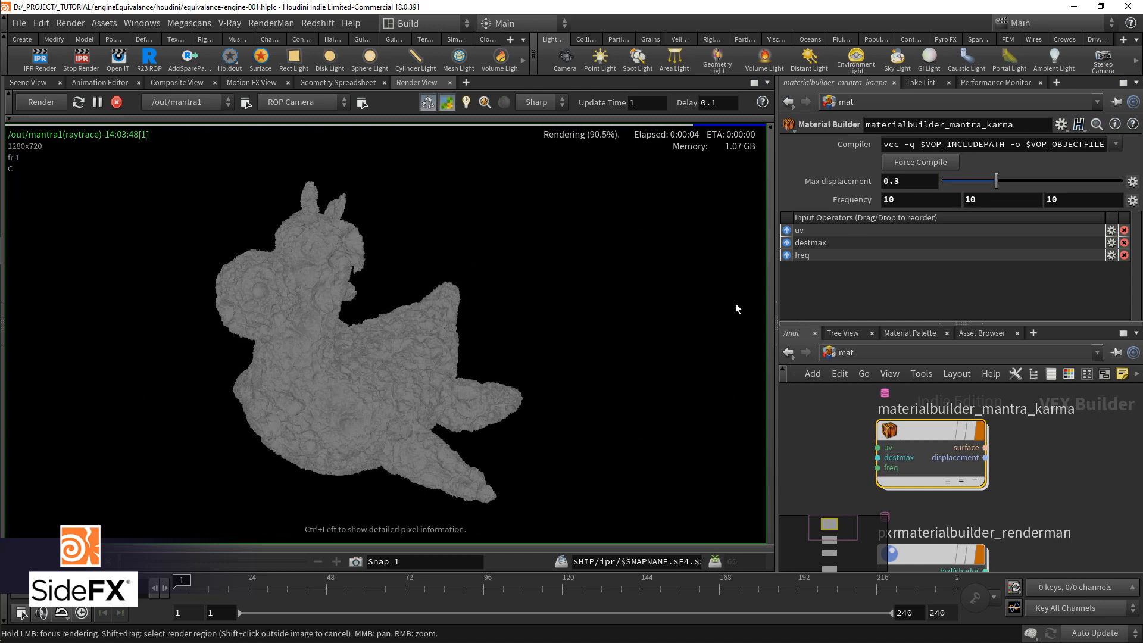
pyautogui.click(909, 183)
pyautogui.scroll(-1, 909, 182)
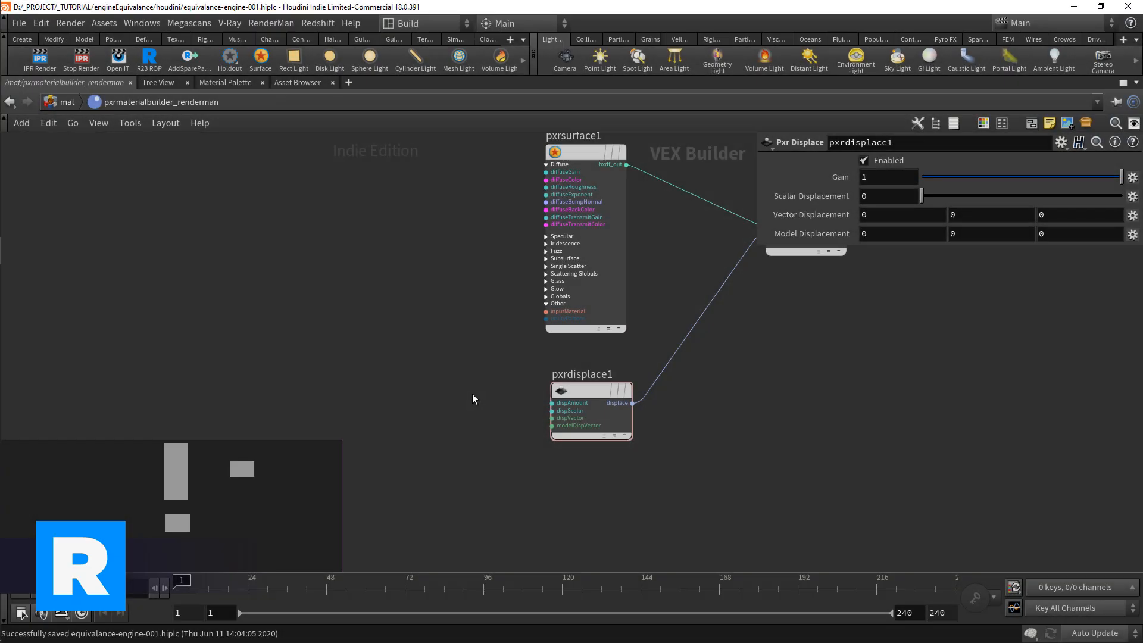
# Step: Add a Pxr Fractal node in pxrmaterialbuilder_renderman and connect its resultF output to pxrdisplace1's dispScalar input
pyautogui.press('Tab')
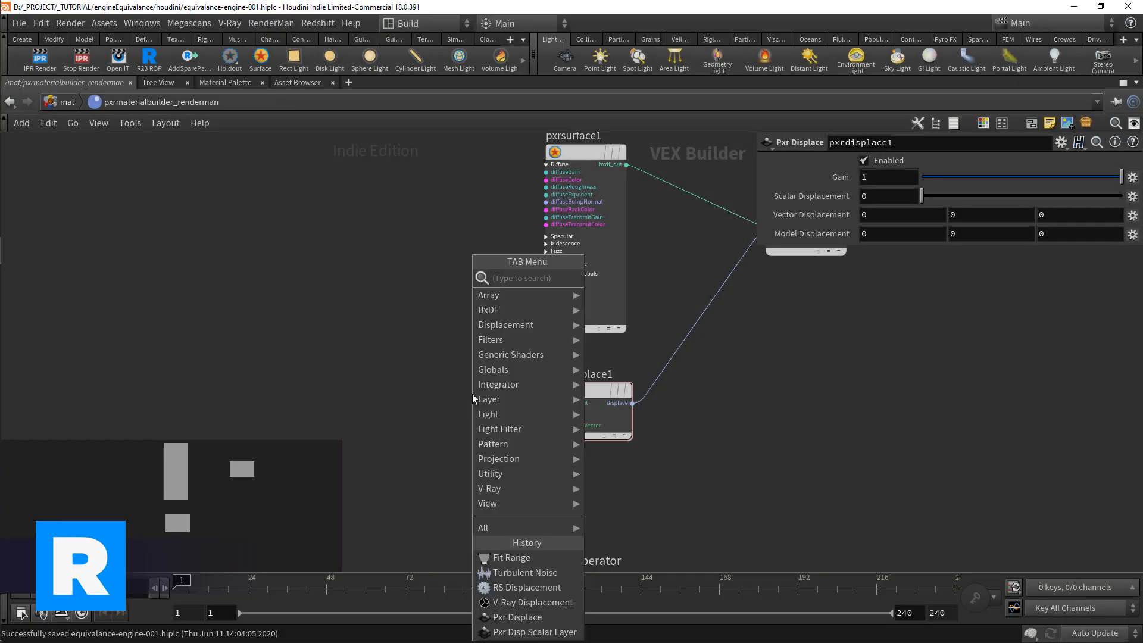
pyautogui.write('frac')
pyautogui.press('Return')
pyautogui.click(473, 394)
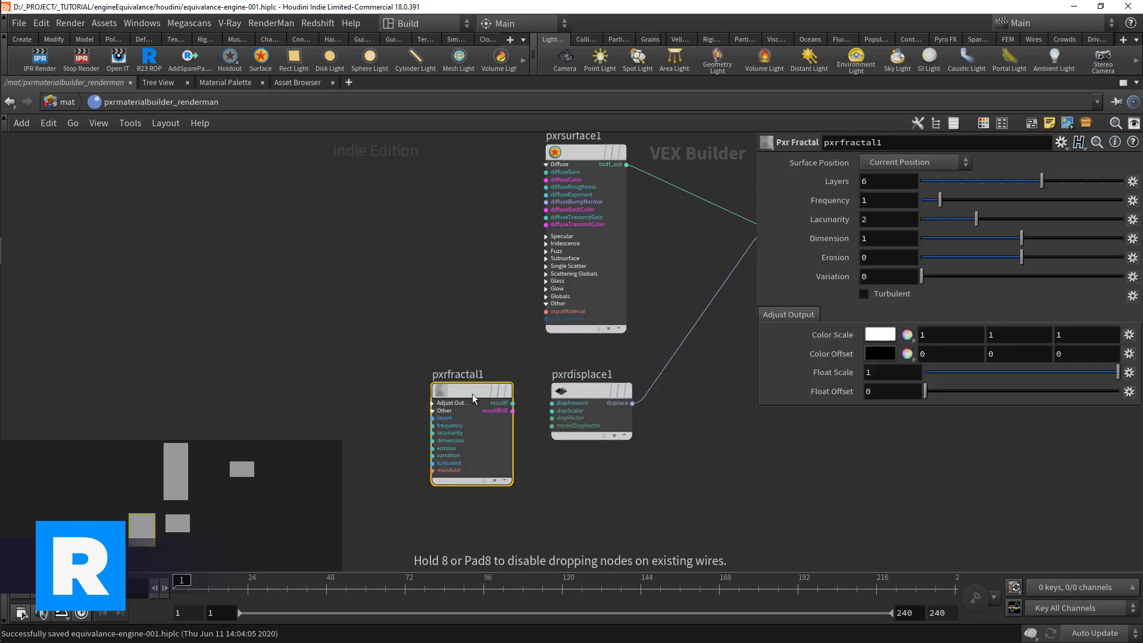
pyautogui.moveTo(469, 388)
pyautogui.mouseDown()
pyautogui.moveTo(406, 380)
pyautogui.moveTo(566, 411)
pyautogui.mouseUp()
pyautogui.scroll(2, 481, 410)
pyautogui.moveTo(411, 389); pyautogui.dragTo(411, 403)
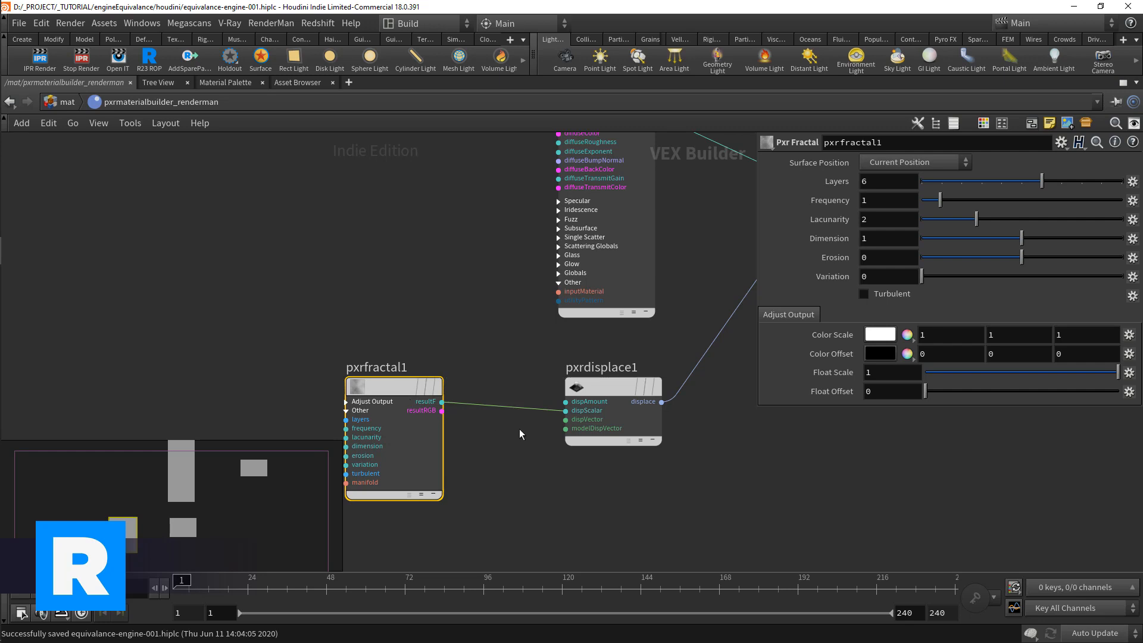
pyautogui.moveTo(542, 480); pyautogui.dragTo(533, 488, button='middle')
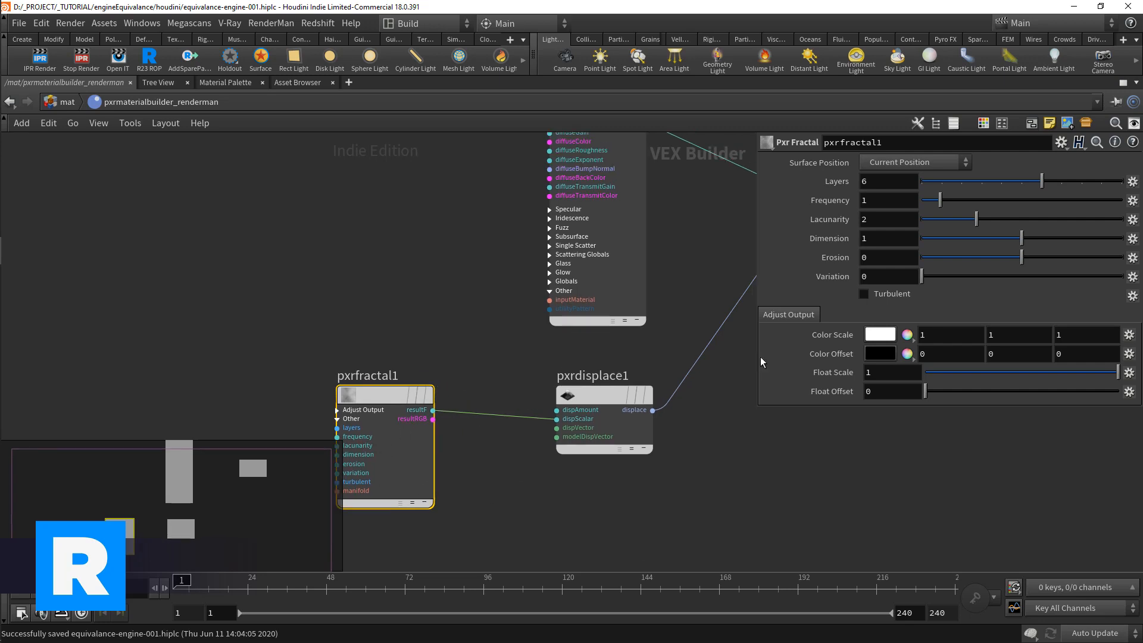
# Step: Promote pxrdisplace1's Gain and expose it as a separate dispAmount parameter node above pxrfractal1
pyautogui.click(592, 393)
pyautogui.click(1132, 176)
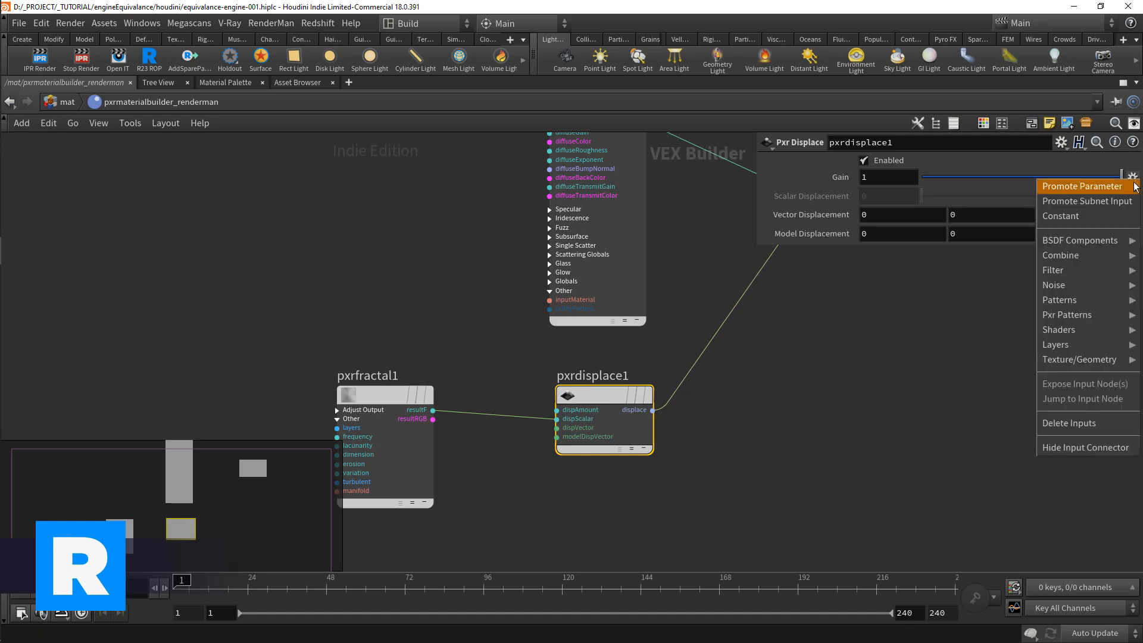
pyautogui.click(1066, 184)
pyautogui.click(550, 410)
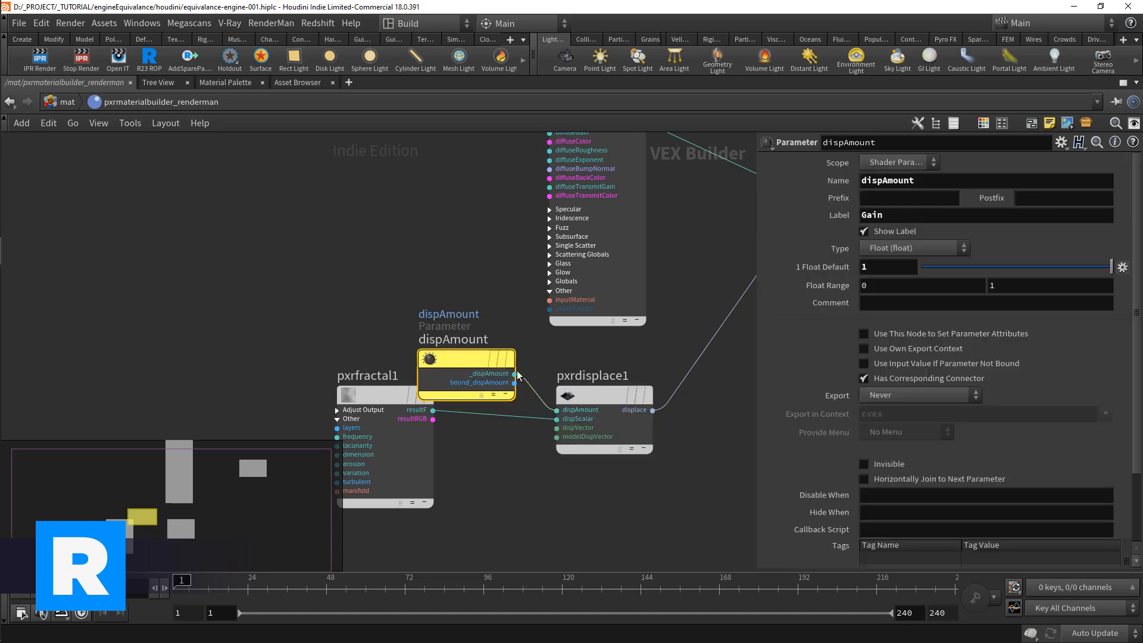
pyautogui.click(395, 310)
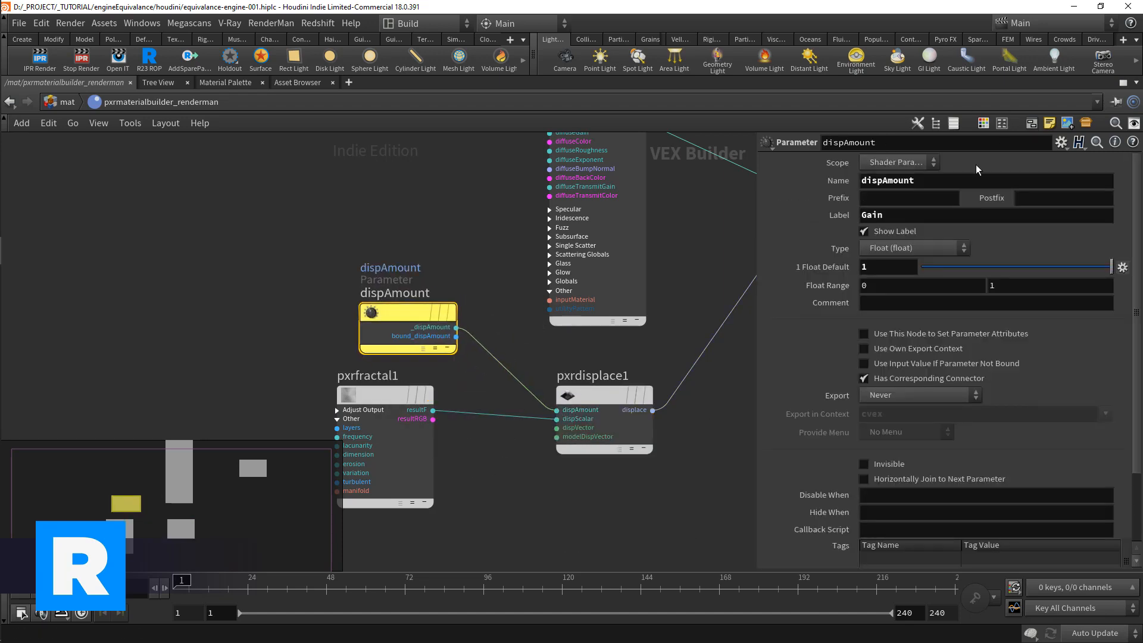
# Step: Label the dispAmount parameter "Max displacement"
pyautogui.doubleClick(883, 220)
pyautogui.write('Max displacement')
pyautogui.press('Return')
# Step: Move pxrfractal1 below the dispAmount node and promote its Frequency parameter to the material builder
pyautogui.moveTo(529, 475); pyautogui.dragTo(534, 448, button='middle')
pyautogui.scroll(-1, 449, 406)
pyautogui.moveTo(408, 377); pyautogui.dragTo(397, 461)
pyautogui.moveTo(431, 323); pyautogui.dragTo(411, 366)
pyautogui.click(398, 465)
pyautogui.click(1131, 202)
pyautogui.click(1102, 251)
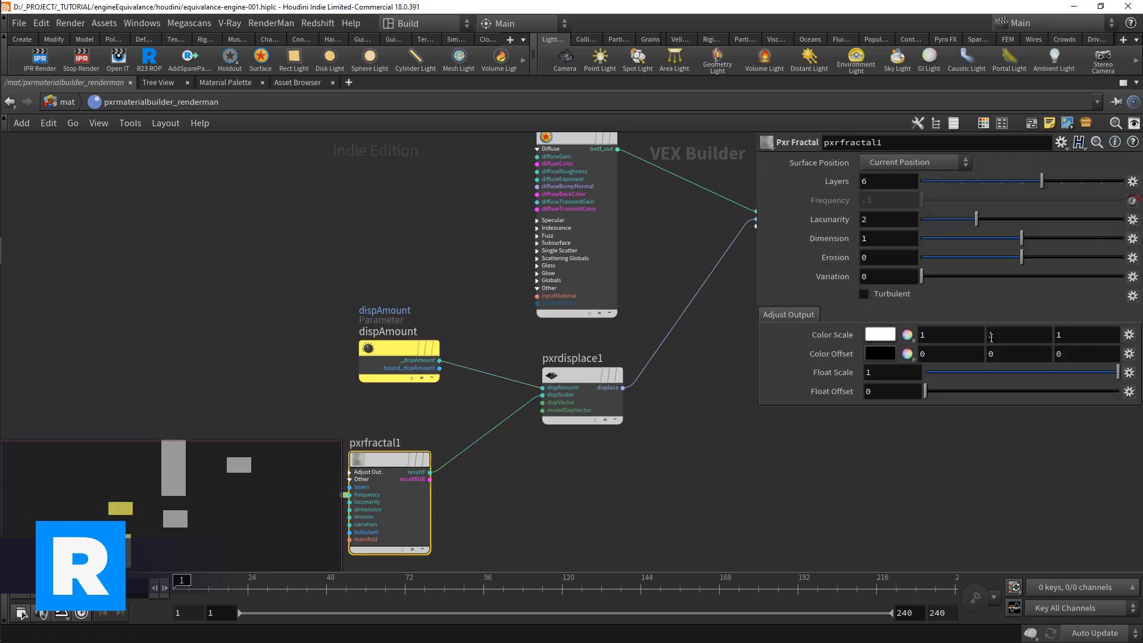
pyautogui.scroll(-1, 640, 460)
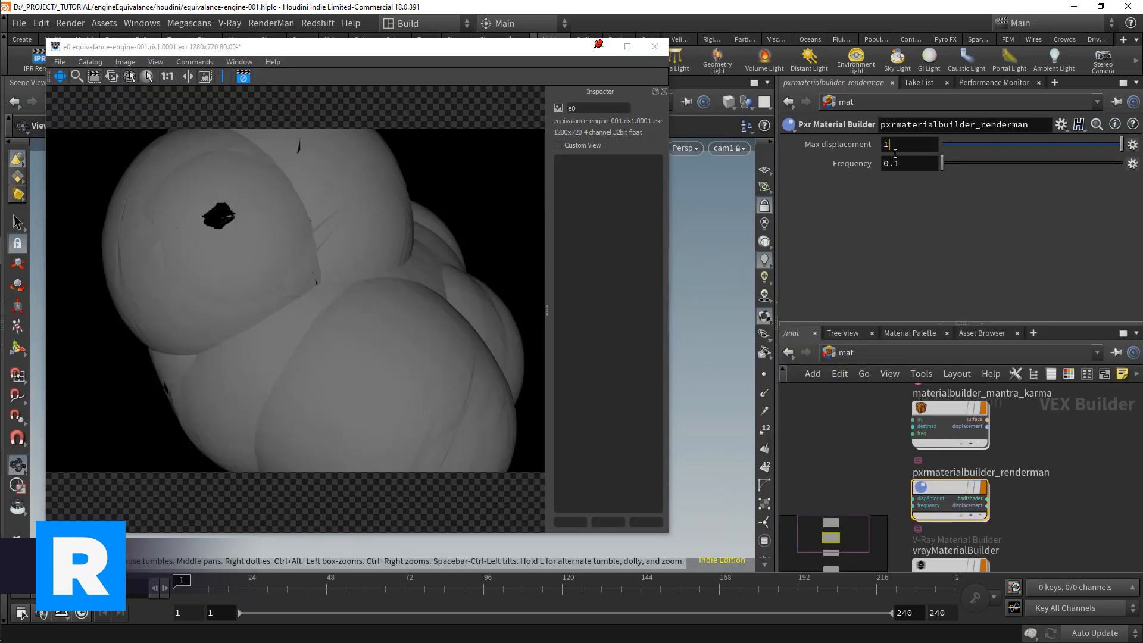
# Step: Try a Max displacement of .05 and a Frequency of 10 on pxrmaterialbuilder_renderman
pyautogui.write('.')
pyautogui.press('Return')
pyautogui.moveTo(909, 163); pyautogui.dragTo(829, 164)
pyautogui.write('10')
pyautogui.press('Return')
# Step: Set pxrmaterialbuilder_renderman's Max displacement to .02 and its Frequency to 20
pyautogui.doubleClick(905, 144)
pyautogui.write('.02')
pyautogui.press('Return')
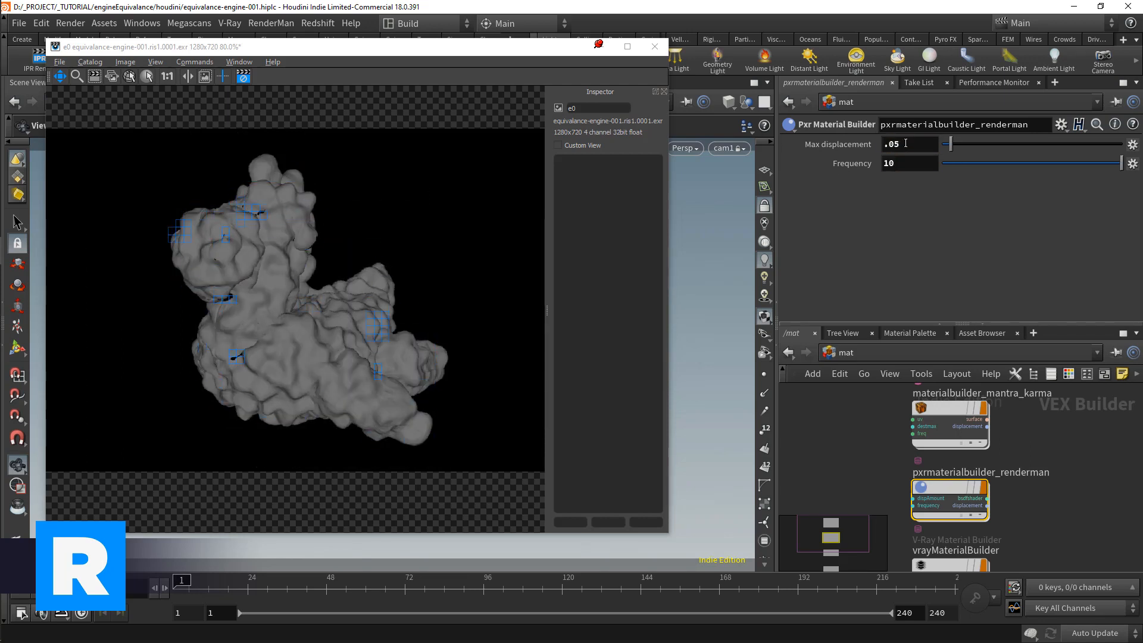
pyautogui.doubleClick(904, 163)
pyautogui.write('20')
pyautogui.press('Return')
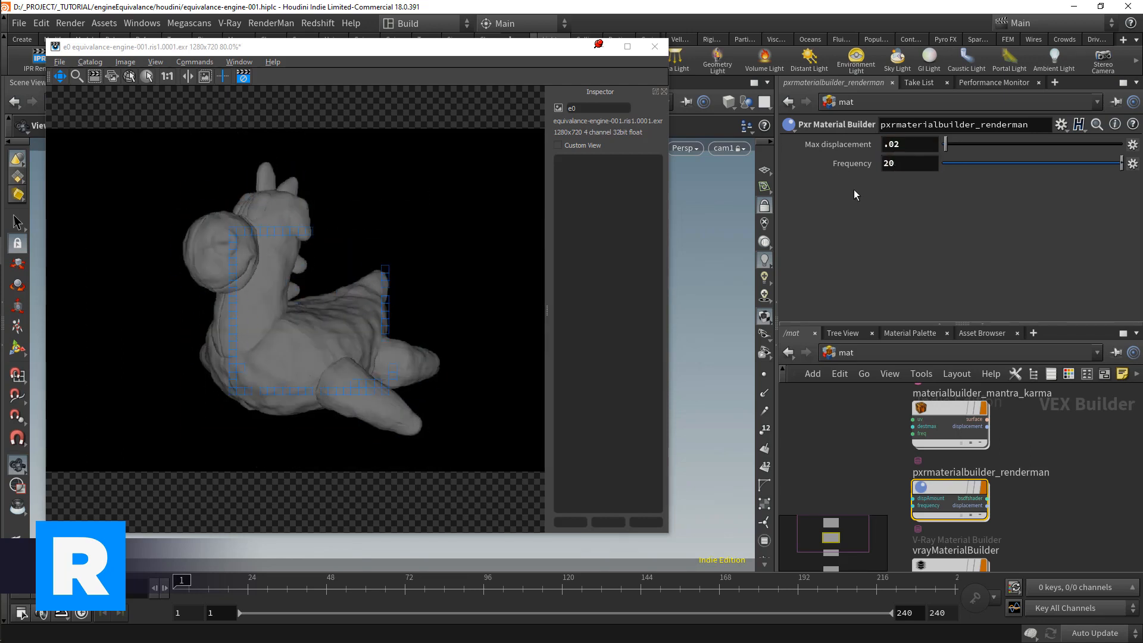
# Step: Inside pxrmaterialbuilder_renderman, enable Turbulent on pxrfractal1 and set its Erosion to 1
pyautogui.scroll(1, 288, 310)
pyautogui.doubleClick(951, 499)
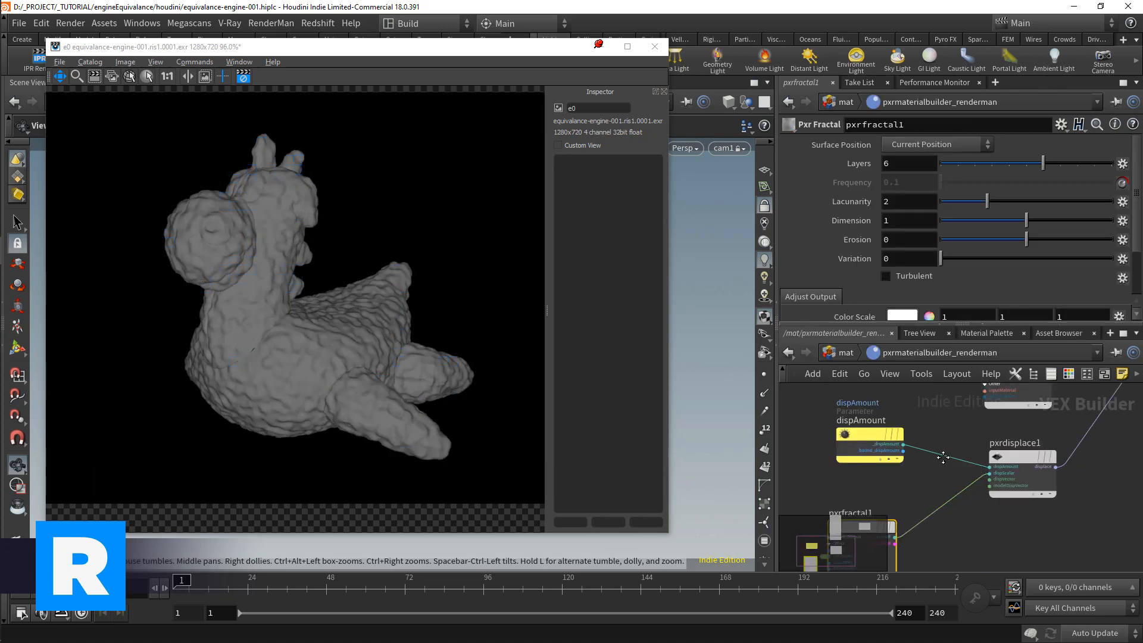
pyautogui.moveTo(957, 487); pyautogui.dragTo(1044, 454, button='middle')
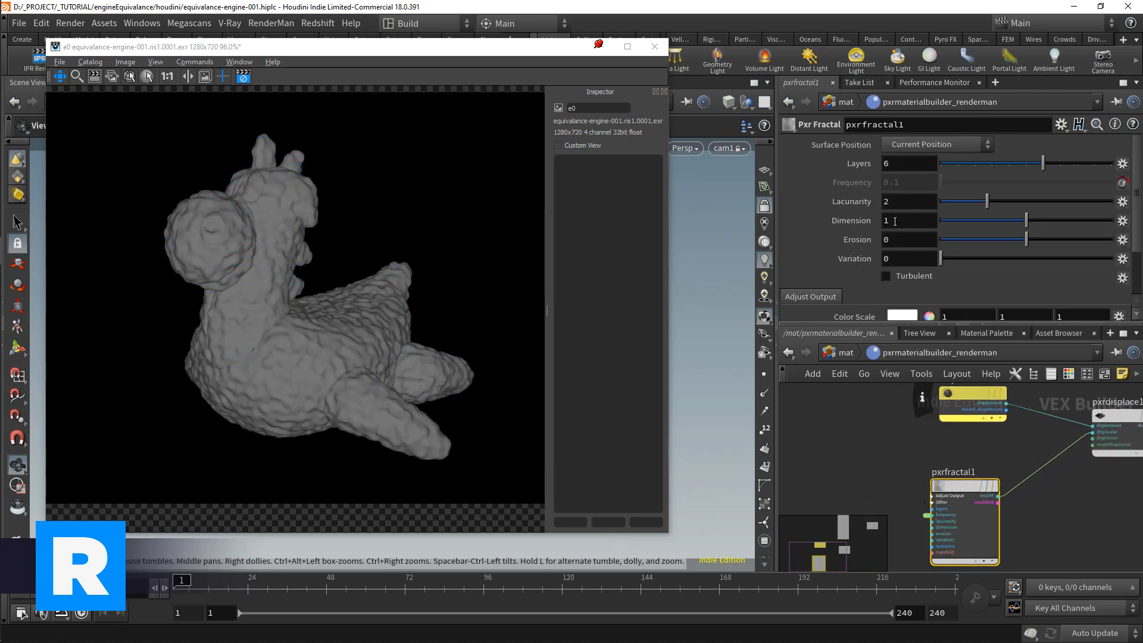
pyautogui.scroll(-2, 876, 211)
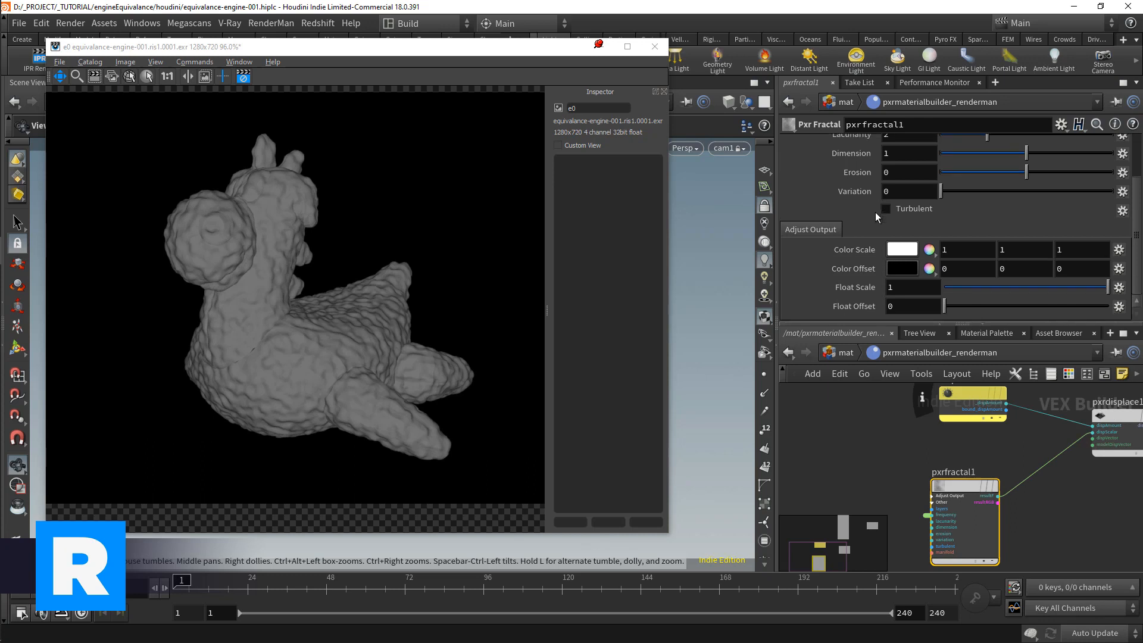
pyautogui.click(907, 245)
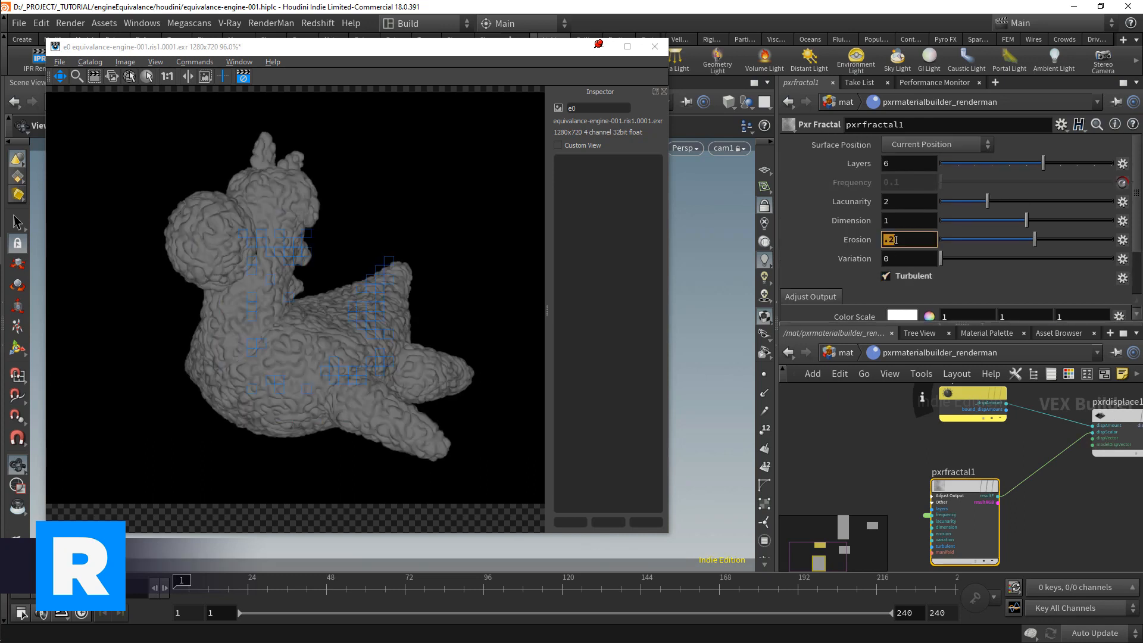
pyautogui.write('1')
pyautogui.press('Return')
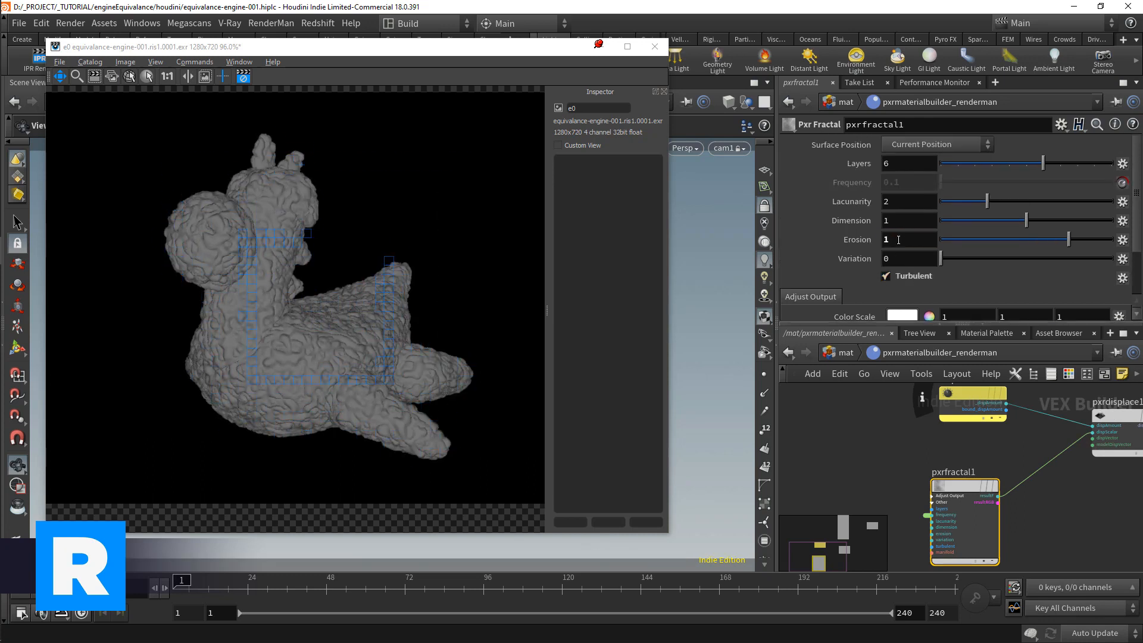
# Step: Set pxrfractal1's Dimension to 1.5, try 8 Layers and settle on 2 Layers
pyautogui.click(897, 221)
pyautogui.write('1.5')
pyautogui.press('Return')
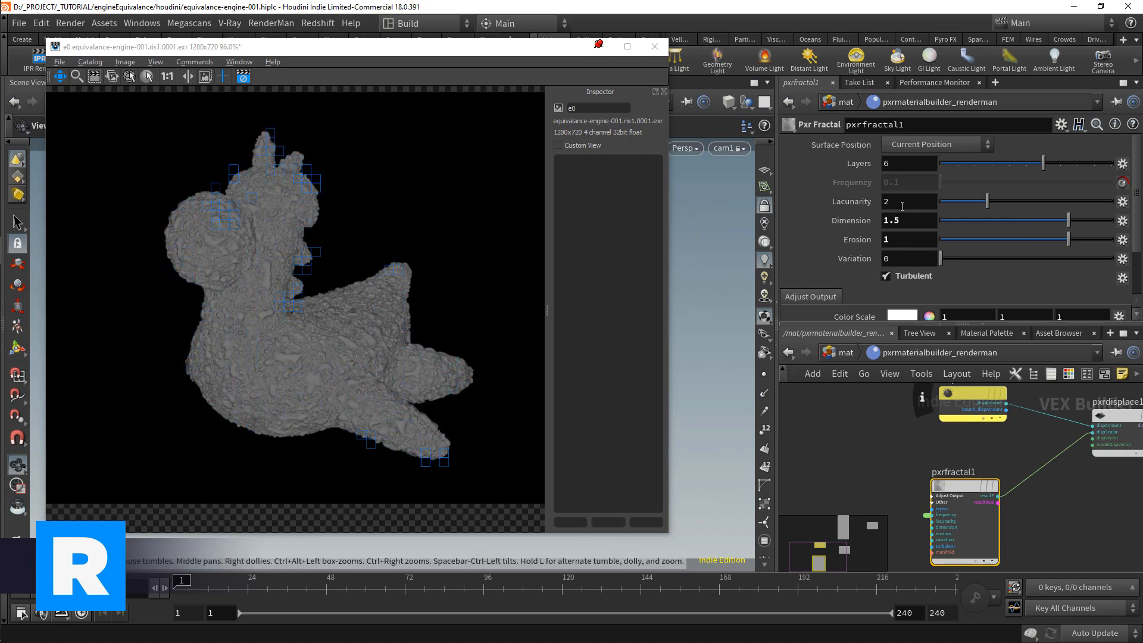
pyautogui.click(905, 164)
pyautogui.write('8')
pyautogui.press('Return')
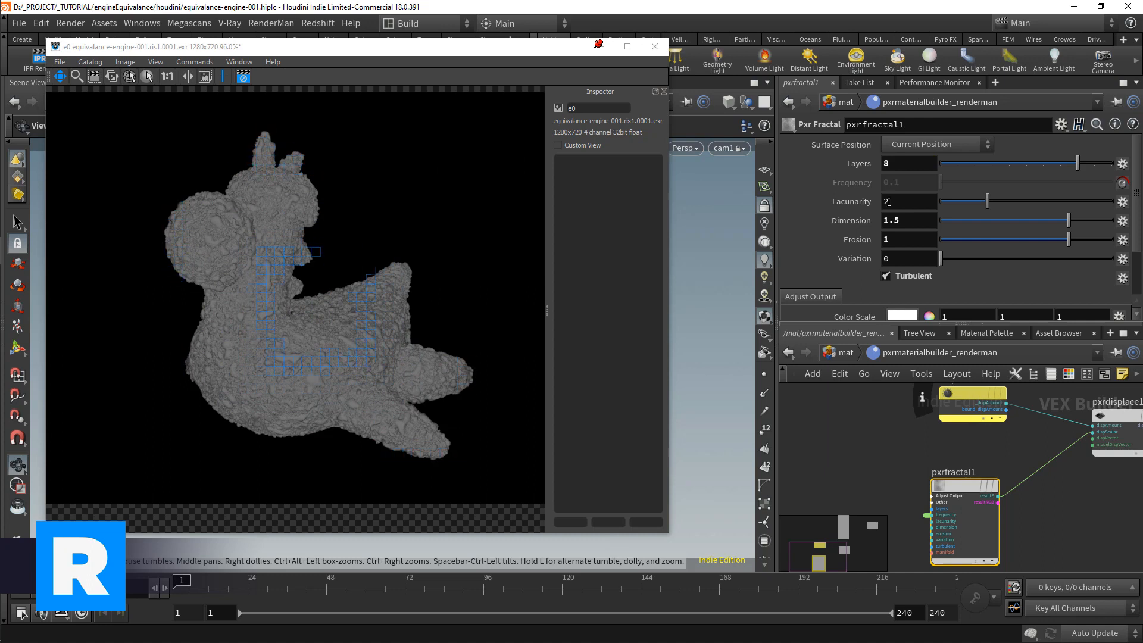
pyautogui.doubleClick(903, 167)
pyautogui.write('2')
pyautogui.press('Return')
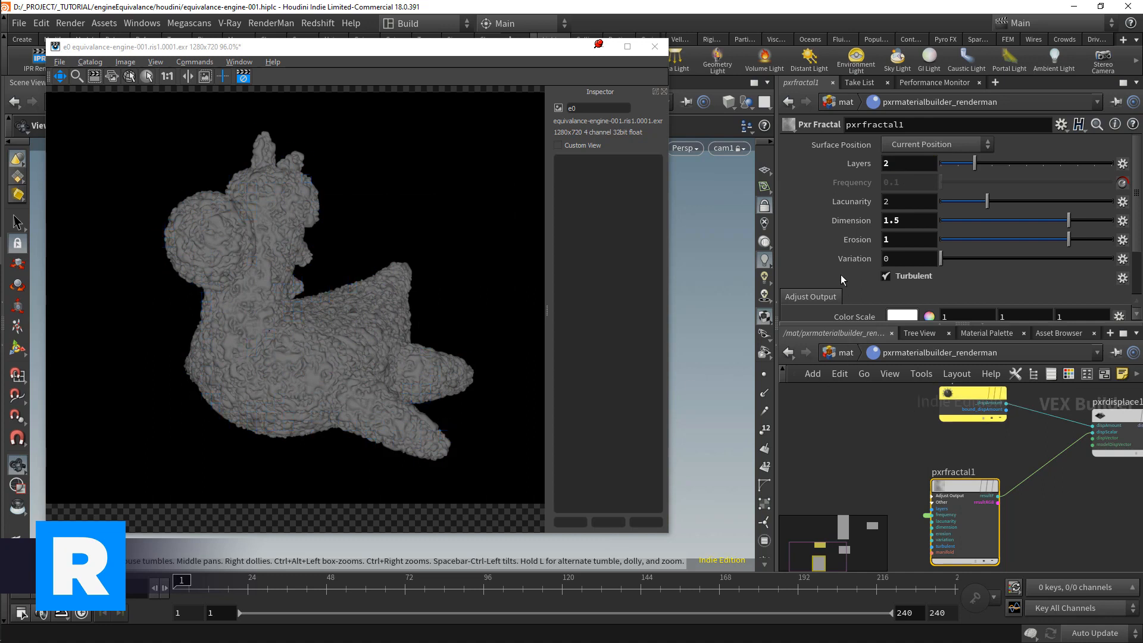
# Step: Add a Pxr Worley node below pxrfractal1 and wire its resultF output into pxrdisplace1's dispScalar in place of the fractal
pyautogui.moveTo(925, 514); pyautogui.dragTo(1006, 531, button='middle')
pyautogui.press('Tab')
pyautogui.write('pxrwor')
pyautogui.press('Return')
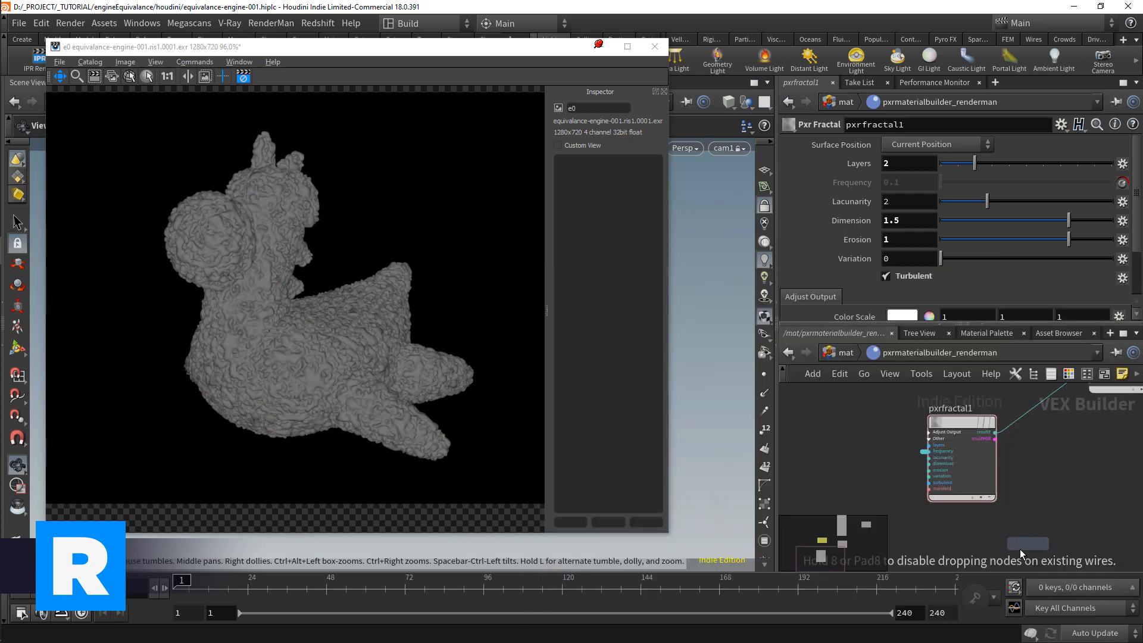
pyautogui.click(980, 536)
pyautogui.moveTo(954, 496); pyautogui.dragTo(944, 497)
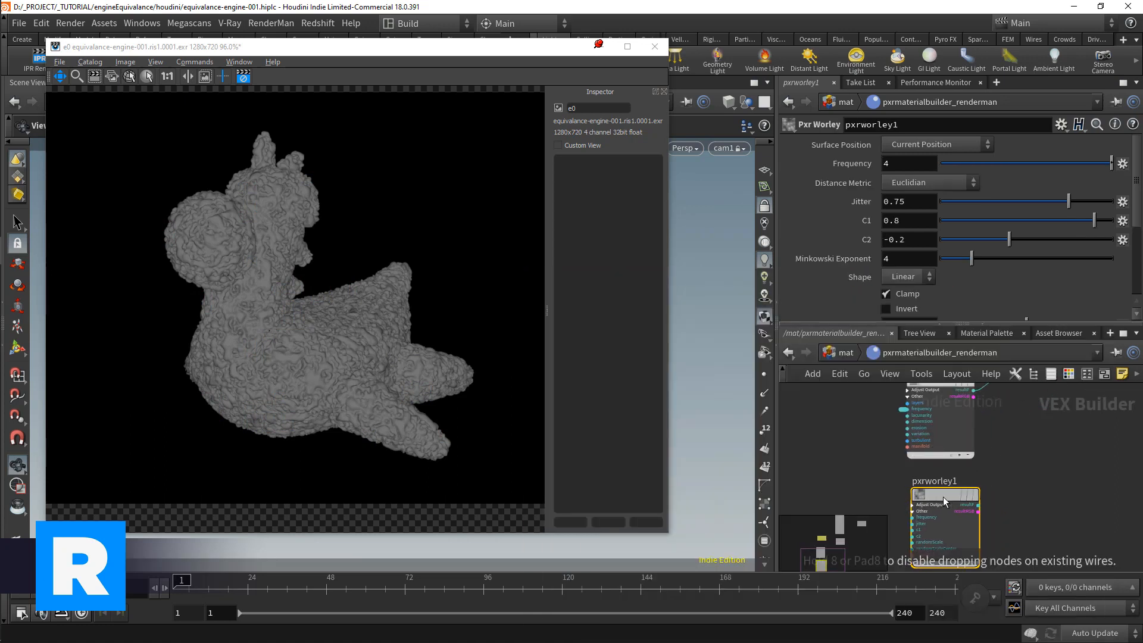
pyautogui.scroll(1, 1003, 445)
pyautogui.moveTo(1009, 434); pyautogui.dragTo(983, 424, button='middle')
pyautogui.scroll(-1, 982, 427)
pyautogui.moveTo(981, 402); pyautogui.dragTo(971, 518)
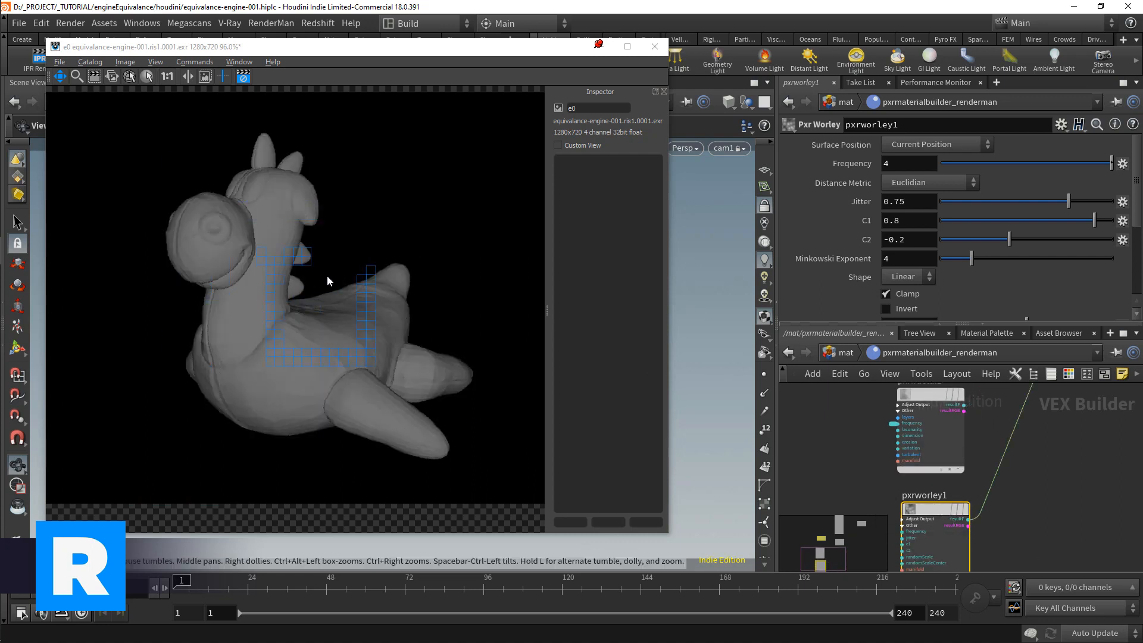
pyautogui.press('BackSpace')
pyautogui.write('10')
pyautogui.press('Return')
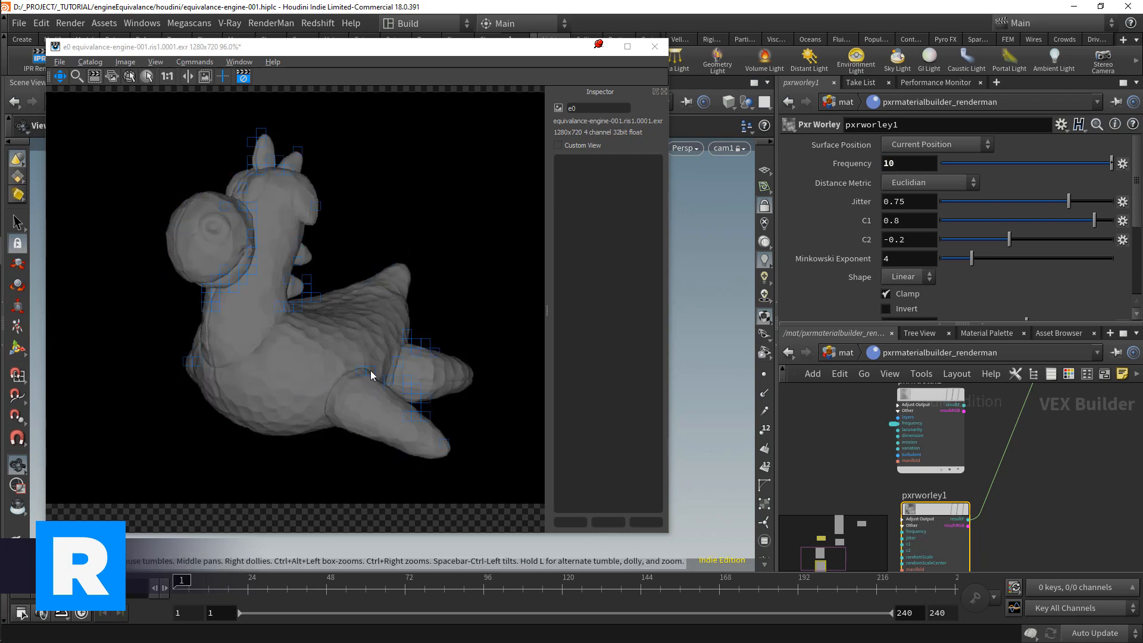
# Step: Return to the mat level and set pxrmaterialbuilder_renderman's Max displacement to .05
pyautogui.click(854, 349)
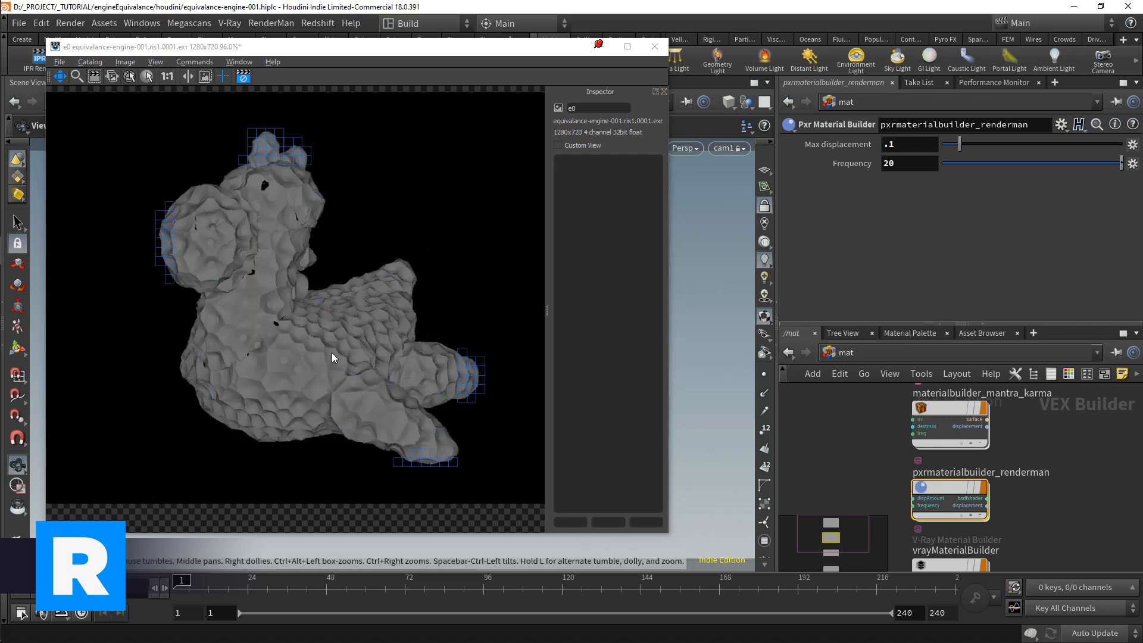
pyautogui.click(910, 146)
pyautogui.press('BackSpace')
pyautogui.write('05')
pyautogui.press('Return')
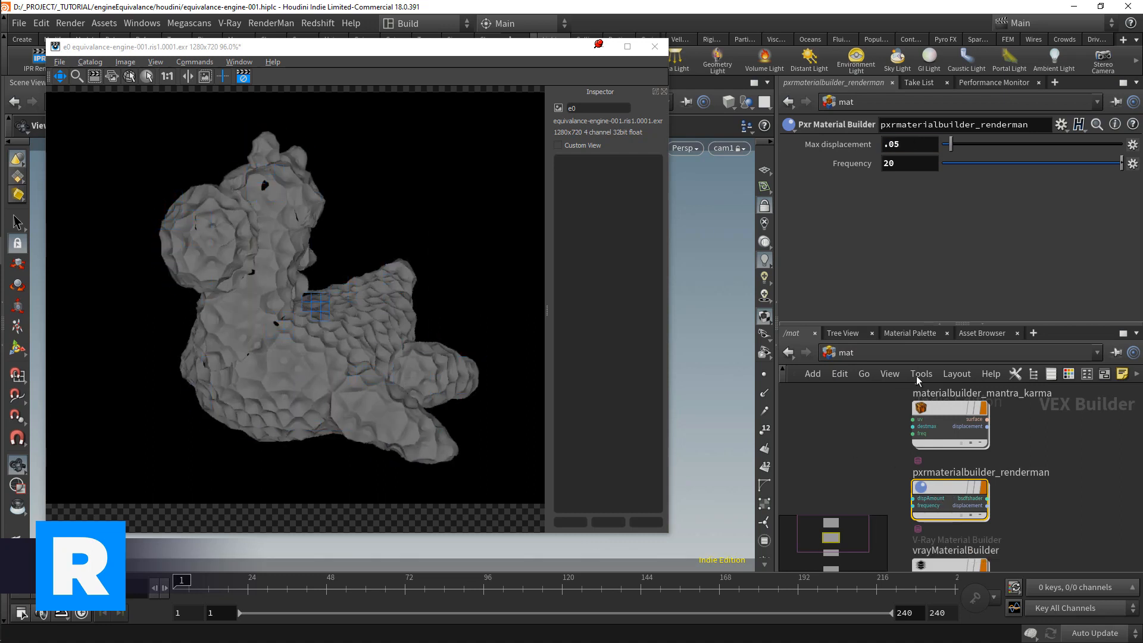
# Step: Try the Manhattan and Chebyshev distance metrics on pxrworley1, then switch it to Minkowski
pyautogui.doubleClick(939, 489)
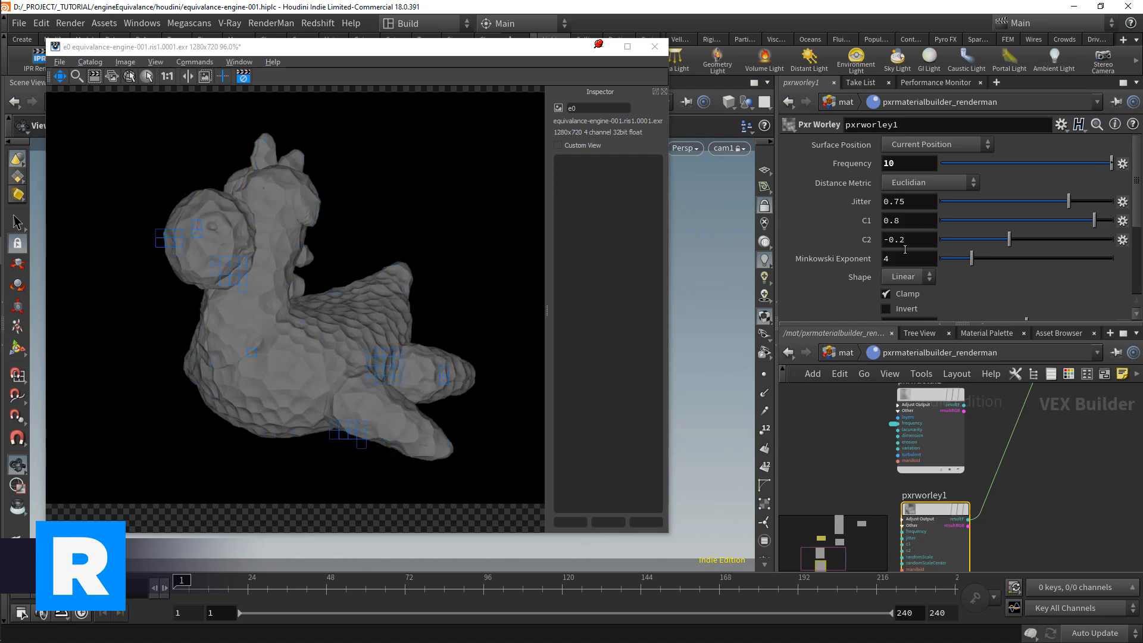
pyautogui.click(916, 185)
pyautogui.click(928, 207)
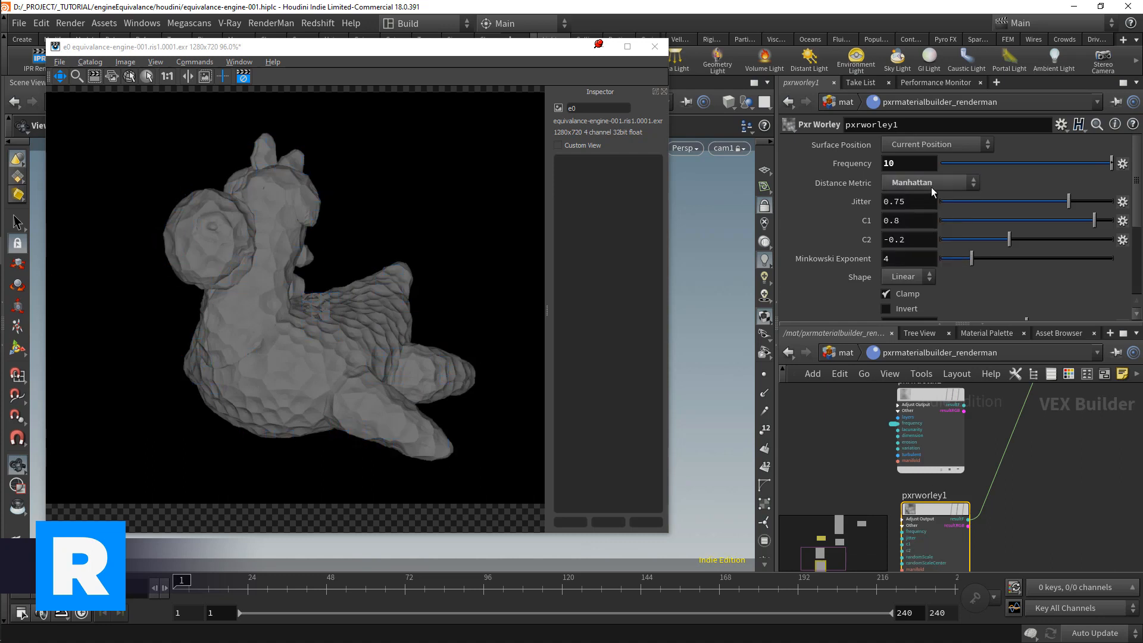
pyautogui.click(930, 184)
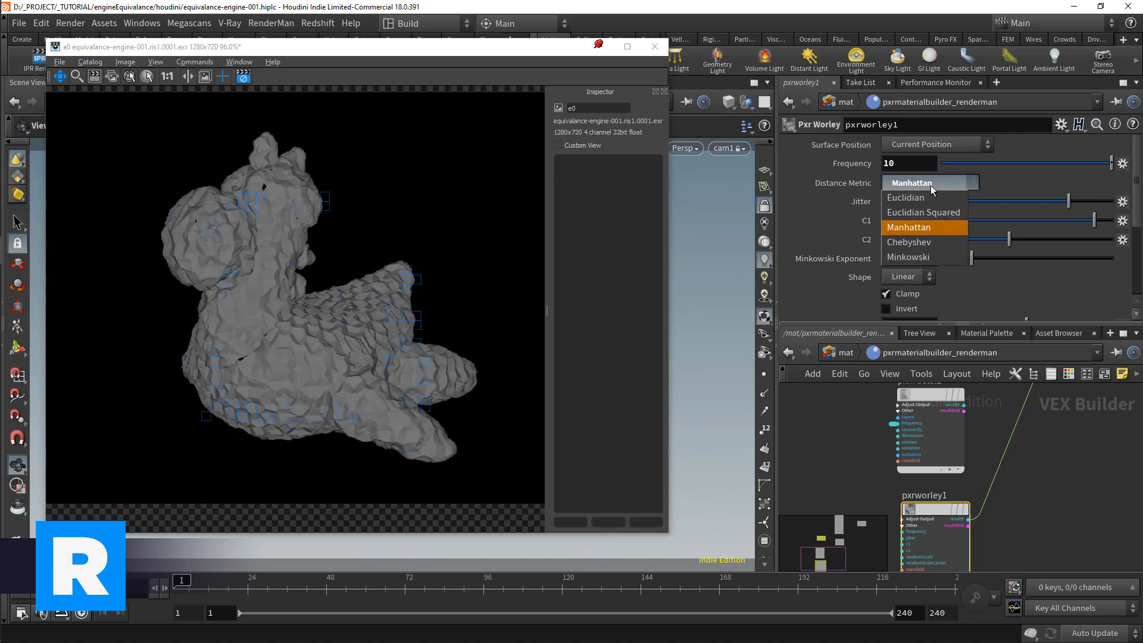
pyautogui.click(927, 243)
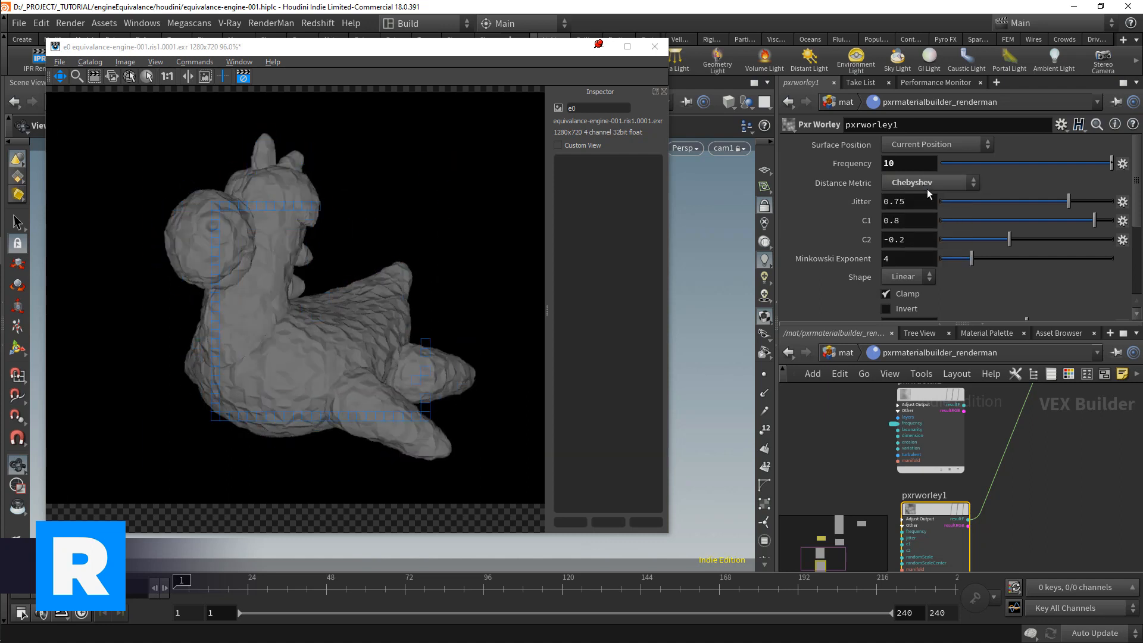
pyautogui.click(927, 188)
pyautogui.click(920, 257)
pyautogui.click(916, 187)
pyautogui.click(916, 187)
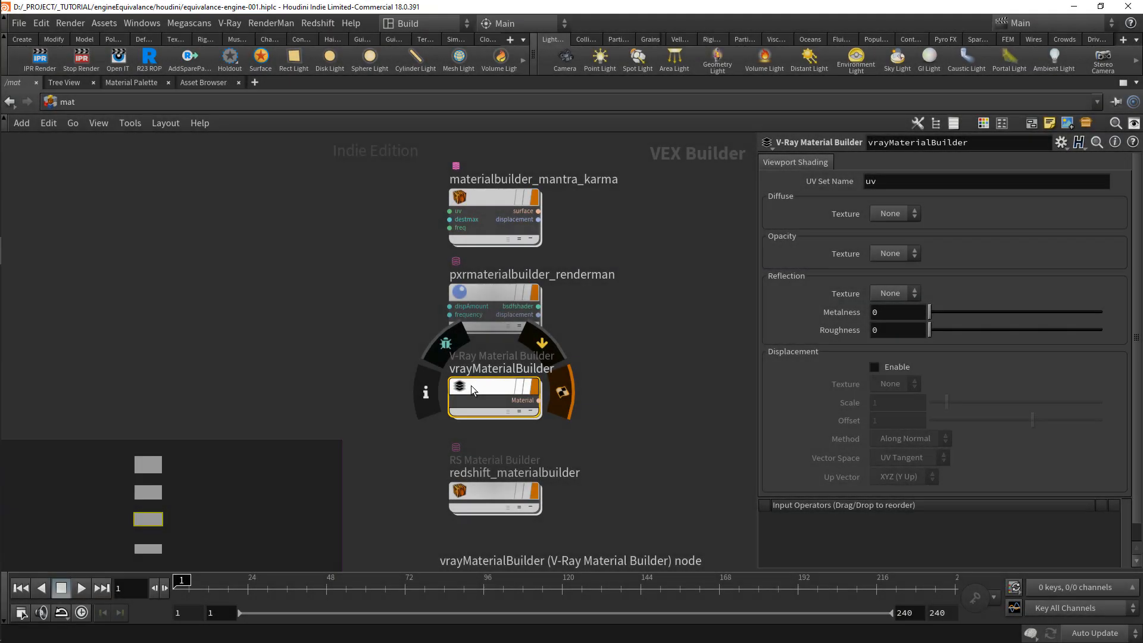
# Step: Inside vrayMaterialBuilder, add a V-Ray Bercon Noise texture and feed its color output into the displacement node
pyautogui.doubleClick(471, 390)
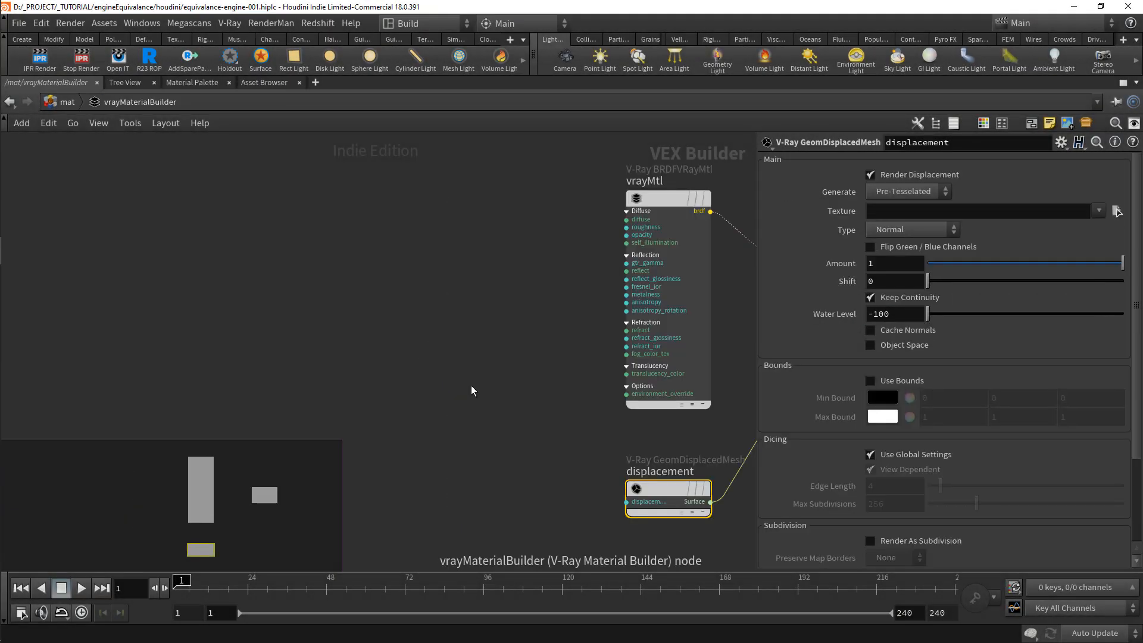
pyautogui.moveTo(593, 406); pyautogui.dragTo(447, 405, button='middle')
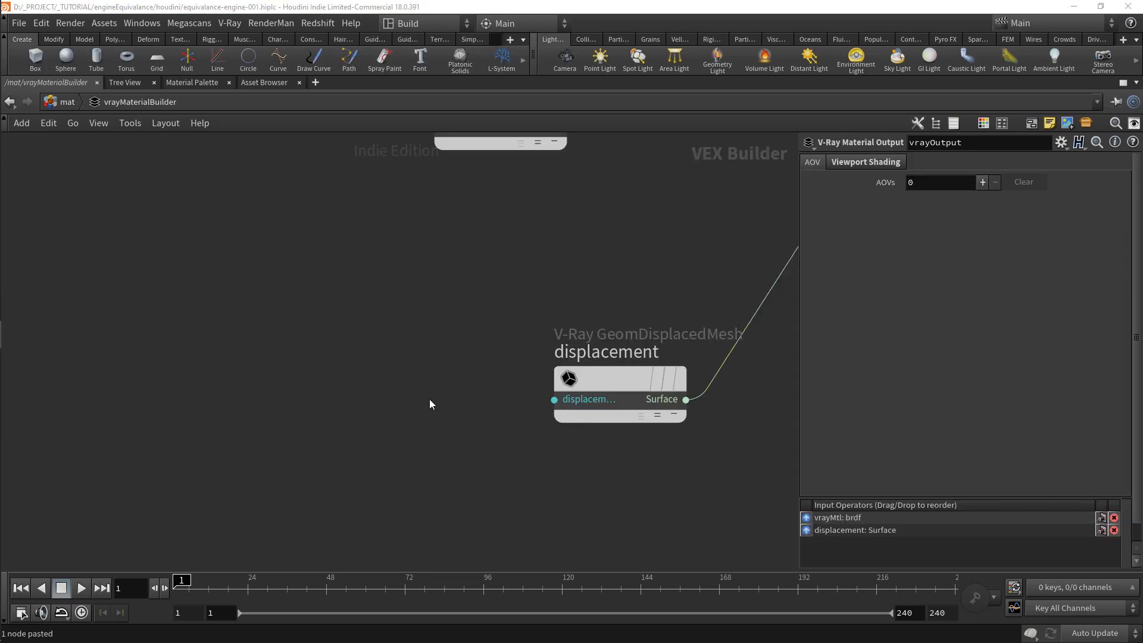
pyautogui.press('Tab')
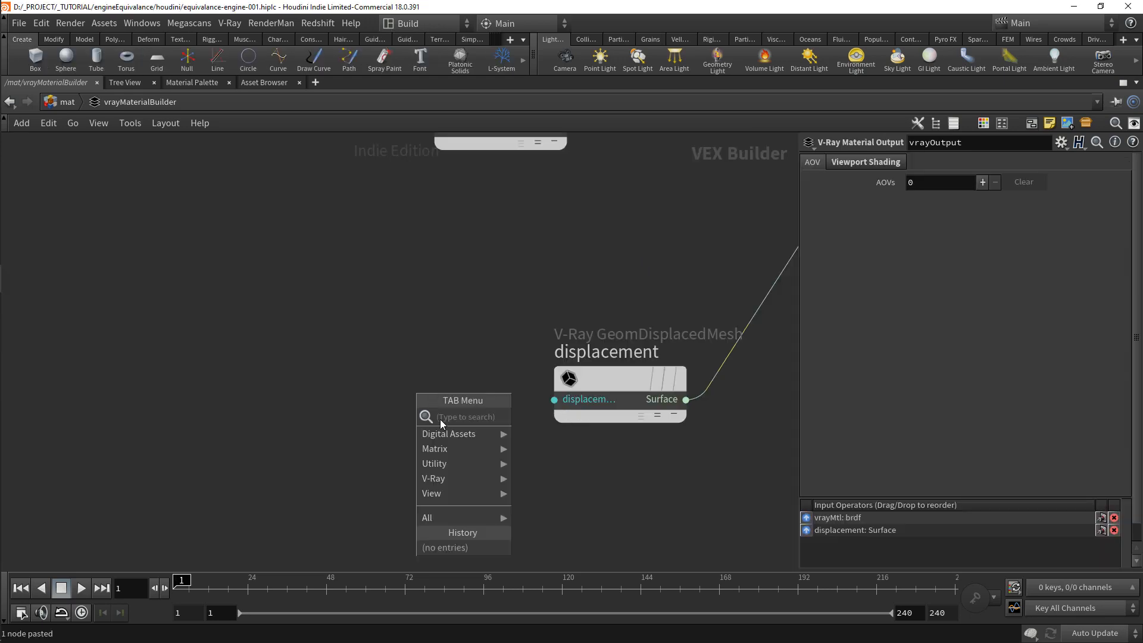
pyautogui.moveTo(476, 479)
pyautogui.moveTo(648, 511)
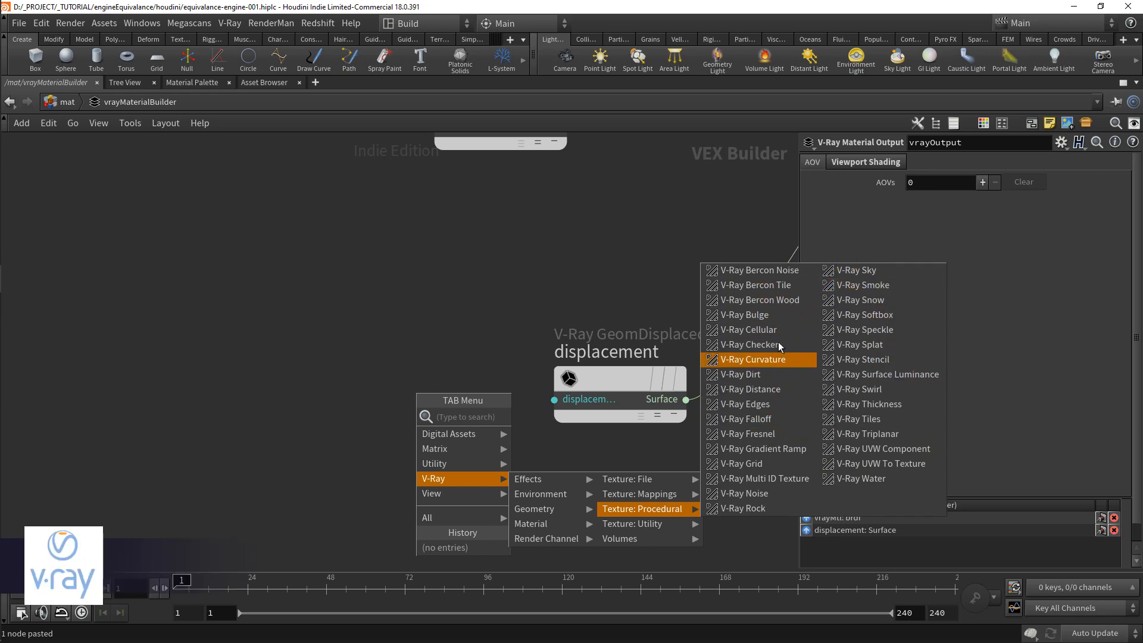
pyautogui.click(759, 270)
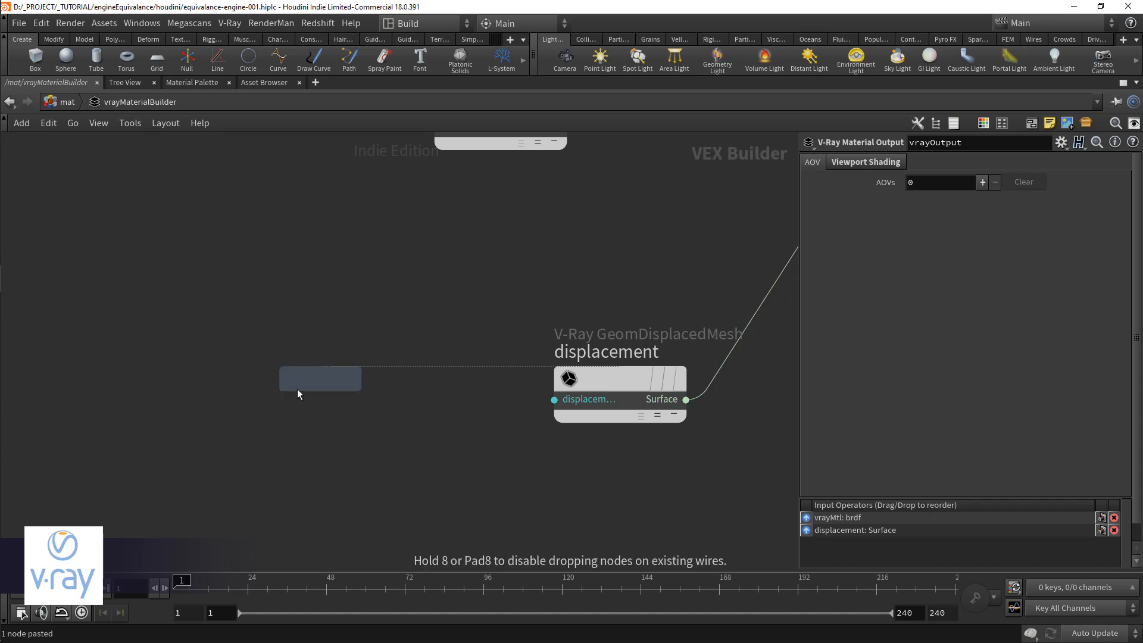
pyautogui.click(342, 379)
pyautogui.moveTo(479, 425); pyautogui.dragTo(496, 394, button='middle')
pyautogui.scroll(-1, 496, 394)
pyautogui.moveTo(412, 366); pyautogui.dragTo(374, 329)
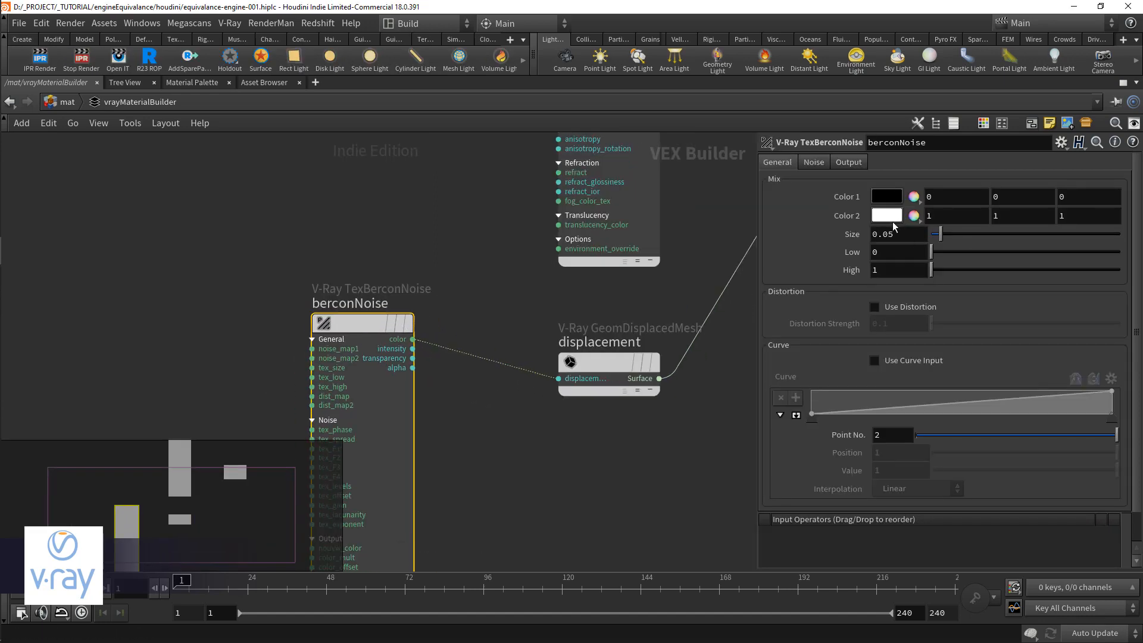
# Step: Select the V-Ray displacement node to show its settings and start a V-Ray render
pyautogui.moveTo(601, 371); pyautogui.dragTo(642, 274, button='middle')
pyautogui.click(643, 276)
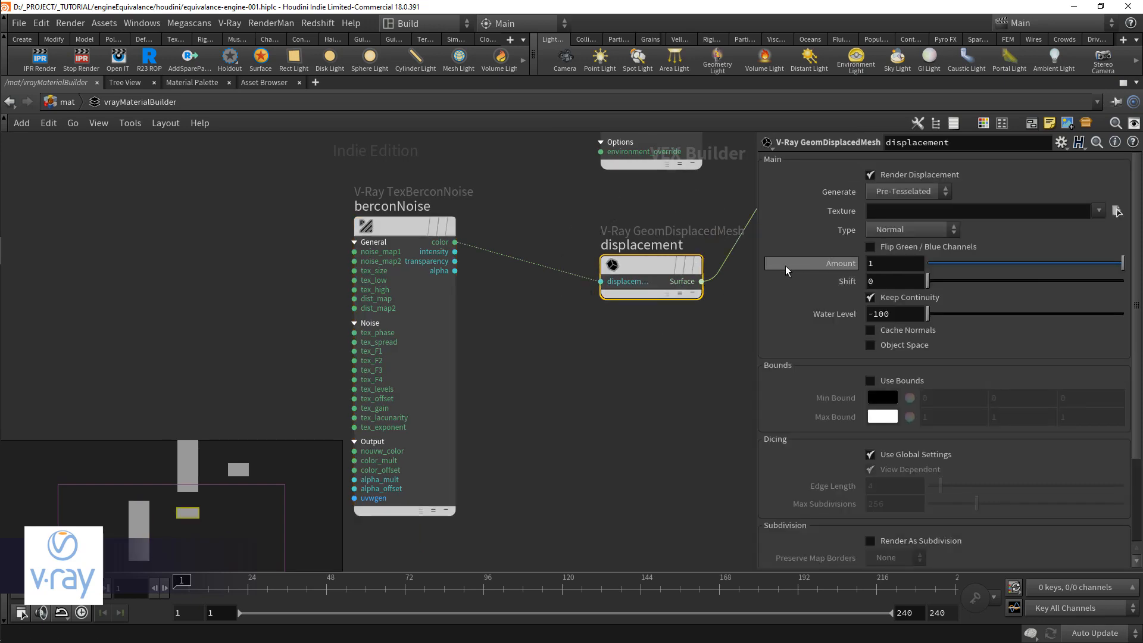
pyautogui.moveTo(410, 245); pyautogui.dragTo(381, 244)
pyautogui.moveTo(544, 328); pyautogui.dragTo(497, 344, button='middle')
pyautogui.scroll(-2, 507, 344)
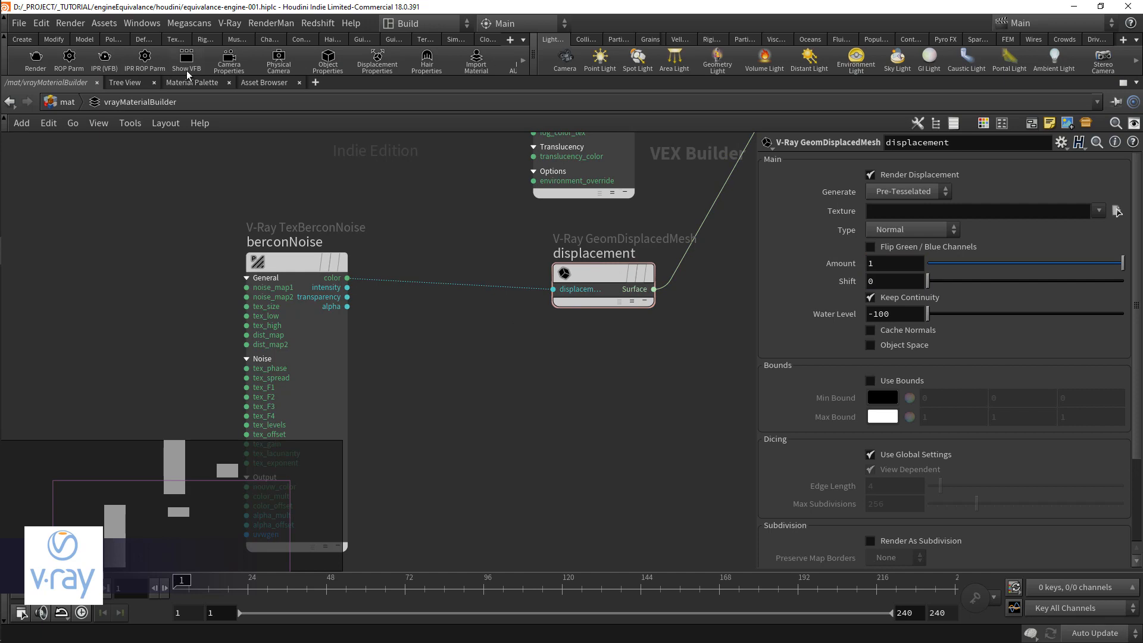
pyautogui.click(27, 67)
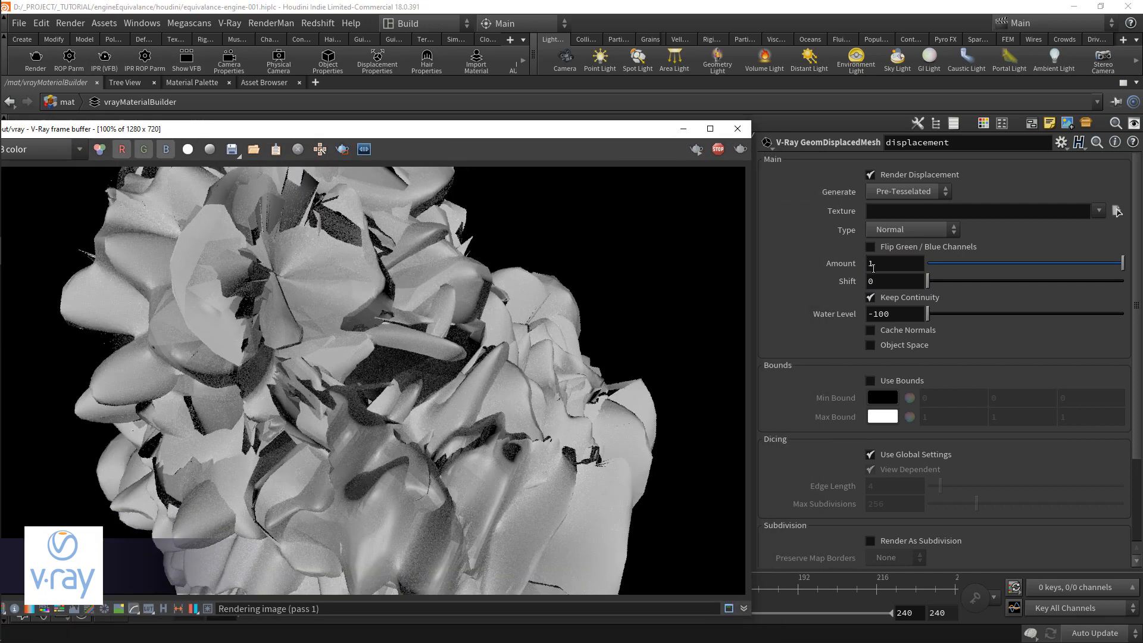
# Step: Try a displacement Amount of .1 on the V-Ray displacement node, then raise it to .2
pyautogui.click(874, 267)
pyautogui.write('.1')
pyautogui.press('Return')
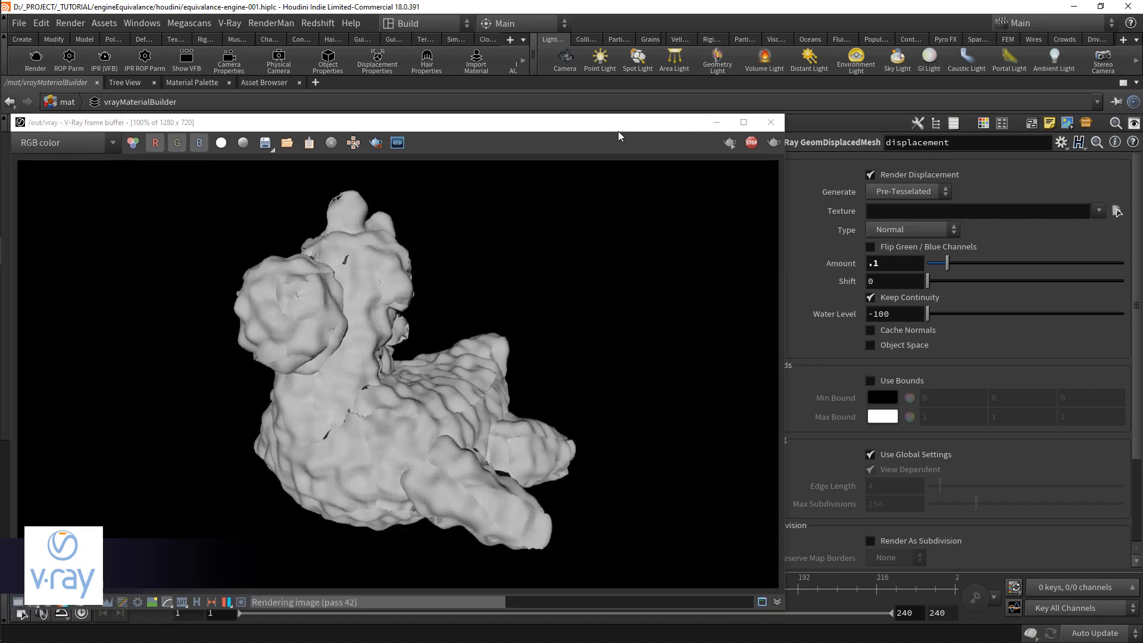
pyautogui.click(900, 267)
pyautogui.press('BackSpace')
pyautogui.write('2')
pyautogui.press('Return')
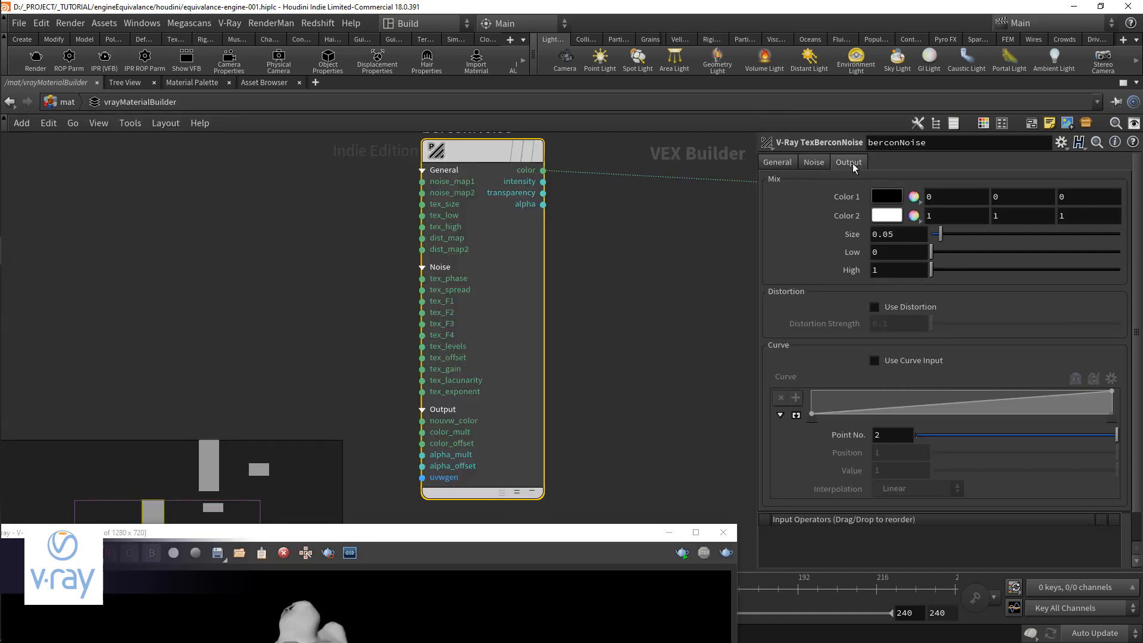
# Step: Review berconNoise's Noise Type options and change its Fractal setting from None to a fractal mode
pyautogui.click(849, 162)
pyautogui.click(815, 163)
pyautogui.click(911, 215)
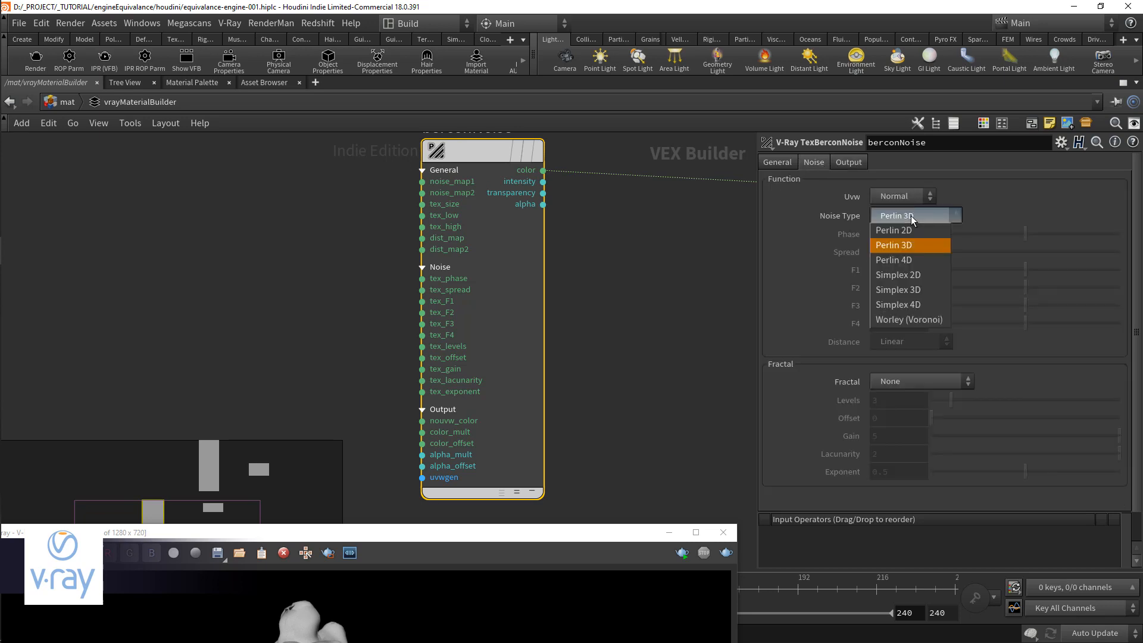
pyautogui.click(912, 216)
pyautogui.click(921, 381)
pyautogui.click(896, 410)
# Step: Link the V-Ray displacement node's Shift to its Amount with the expression -ch("displacement_amount")/2
pyautogui.moveTo(523, 528); pyautogui.dragTo(604, 230)
pyautogui.moveTo(590, 195); pyautogui.dragTo(424, 156, button='middle')
pyautogui.scroll(2, 620, 199)
pyautogui.click(621, 199)
pyautogui.rightClick(840, 266)
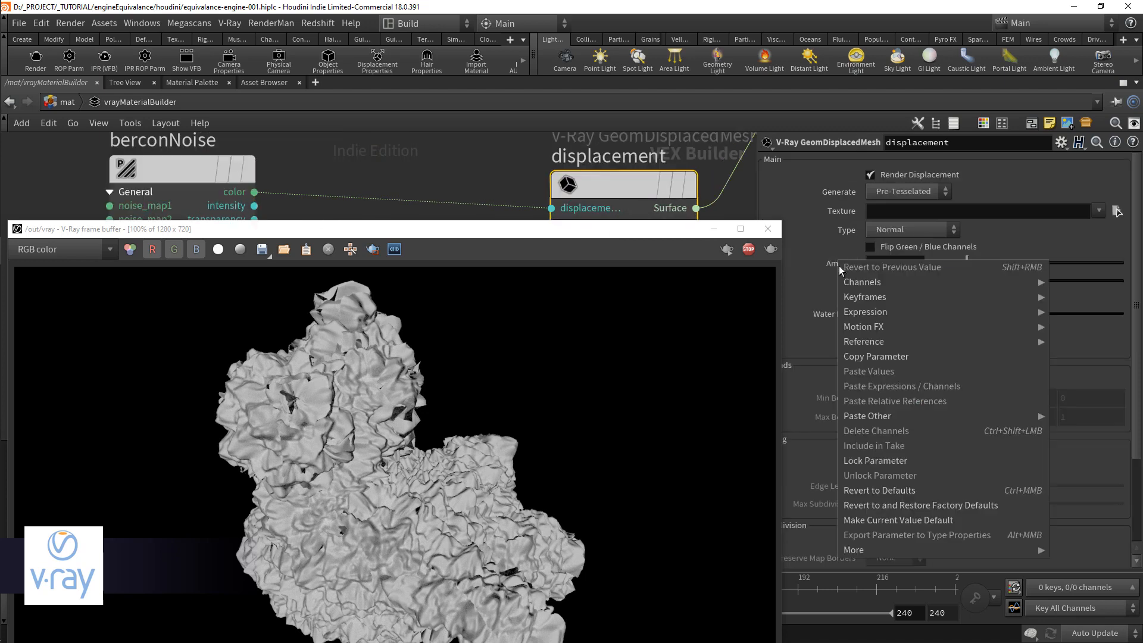
pyautogui.click(916, 357)
pyautogui.click(893, 281)
pyautogui.rightClick(893, 281)
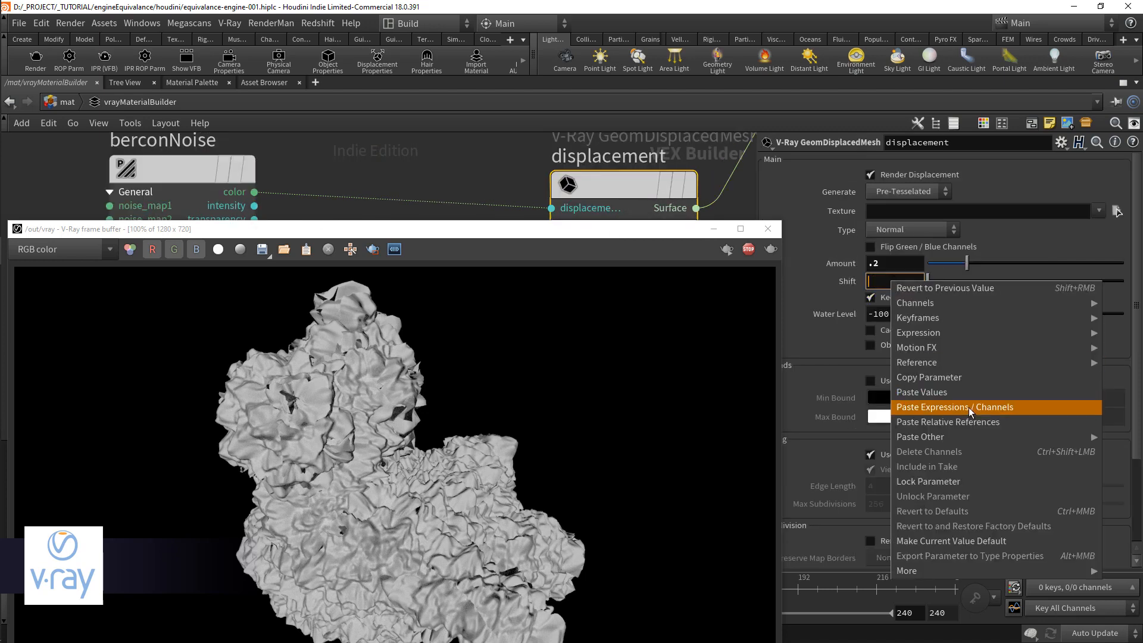
pyautogui.click(948, 422)
pyautogui.click(1024, 282)
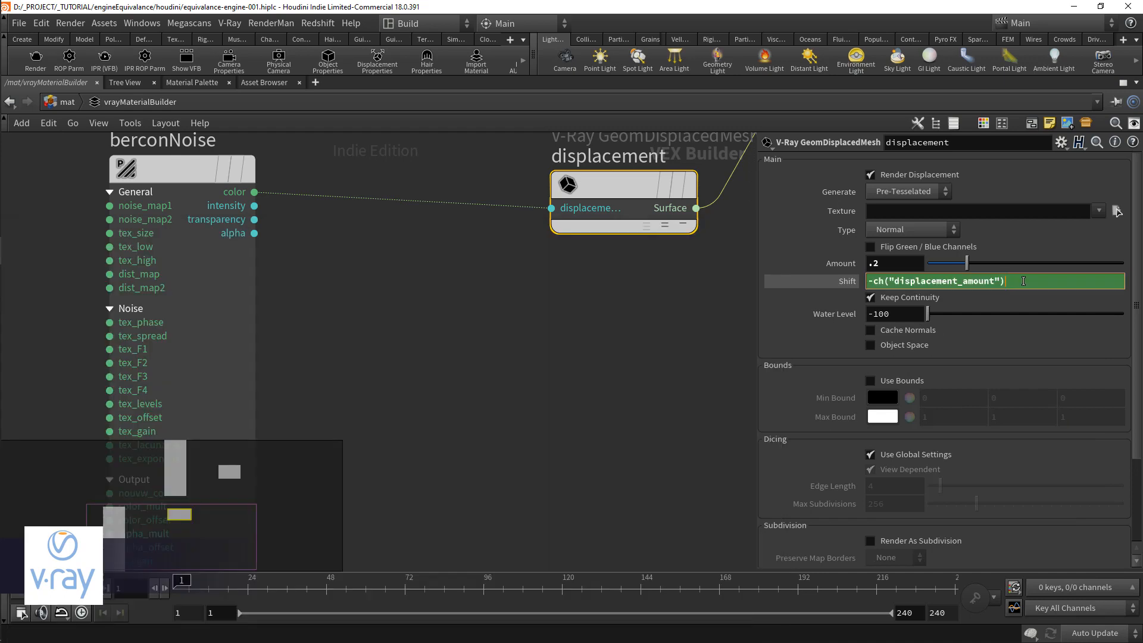
pyautogui.press('Return')
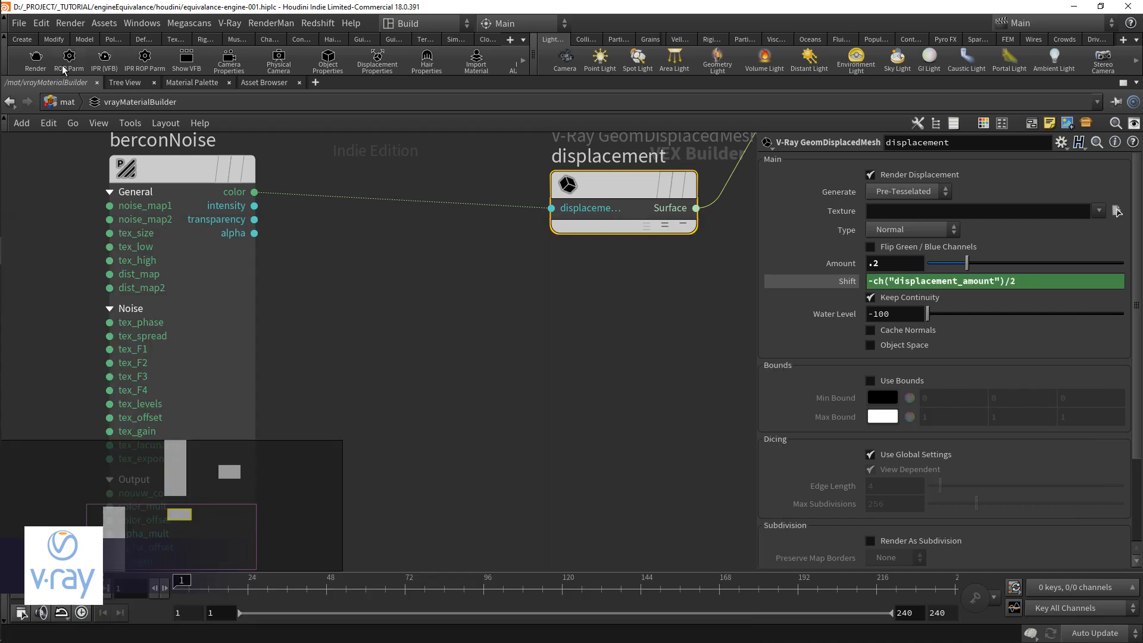
# Step: Start a new V-Ray render and set the displacement node's Amount to .05
pyautogui.click(37, 67)
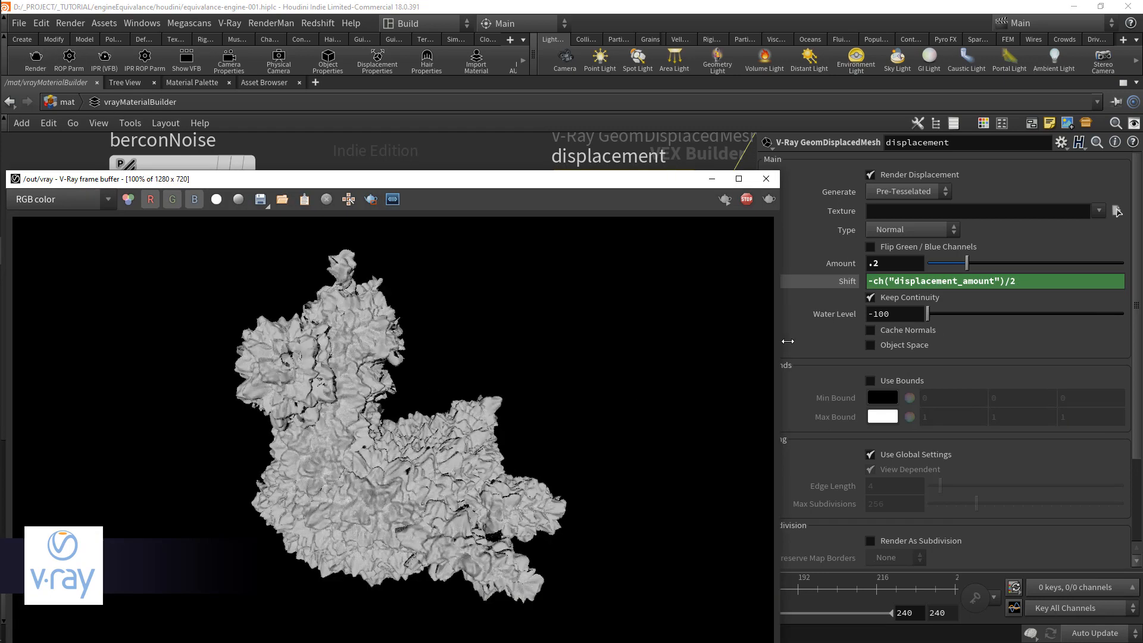
pyautogui.doubleClick(895, 265)
pyautogui.write('.05')
pyautogui.press('Return')
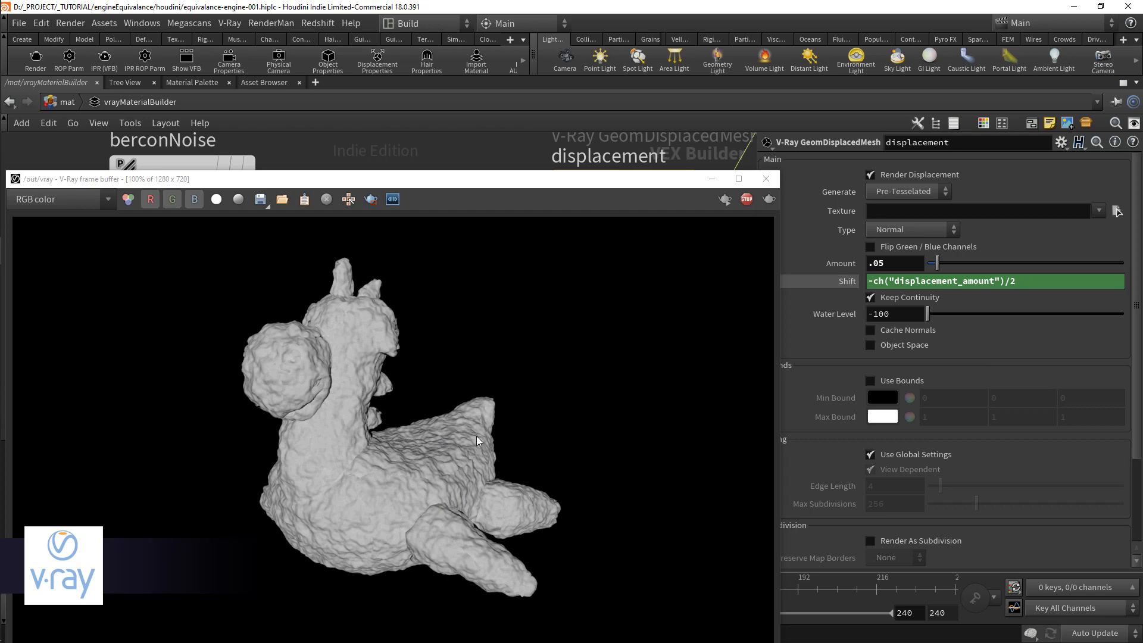
# Step: Add a V-Ray UV Object node beside berconNoise and connect its uvwgen output to berconNoise's uvwgen input
pyautogui.click(492, 190)
pyautogui.moveTo(492, 186); pyautogui.dragTo(489, 499)
pyautogui.click(223, 357)
pyautogui.moveTo(223, 358); pyautogui.dragTo(525, 281, button='middle')
pyautogui.scroll(-2, 526, 280)
pyautogui.scroll(1, 371, 337)
pyautogui.press('Tab')
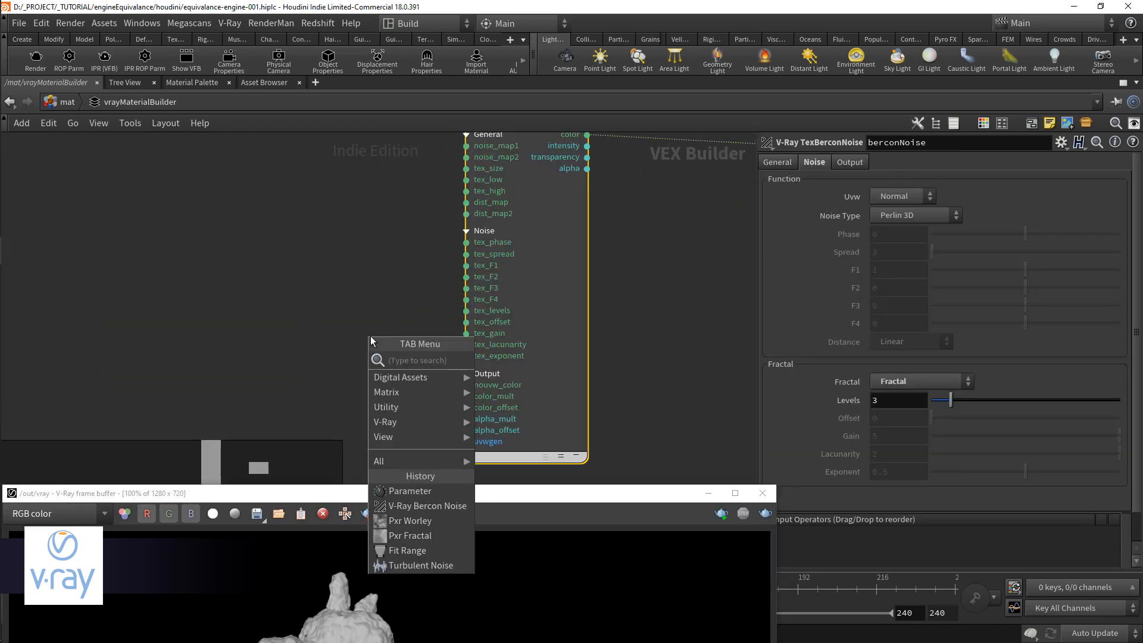
pyautogui.write('object')
pyautogui.press('Down')
pyautogui.press('Down')
pyautogui.press('Return')
pyautogui.click(304, 341)
pyautogui.moveTo(344, 356); pyautogui.dragTo(447, 448)
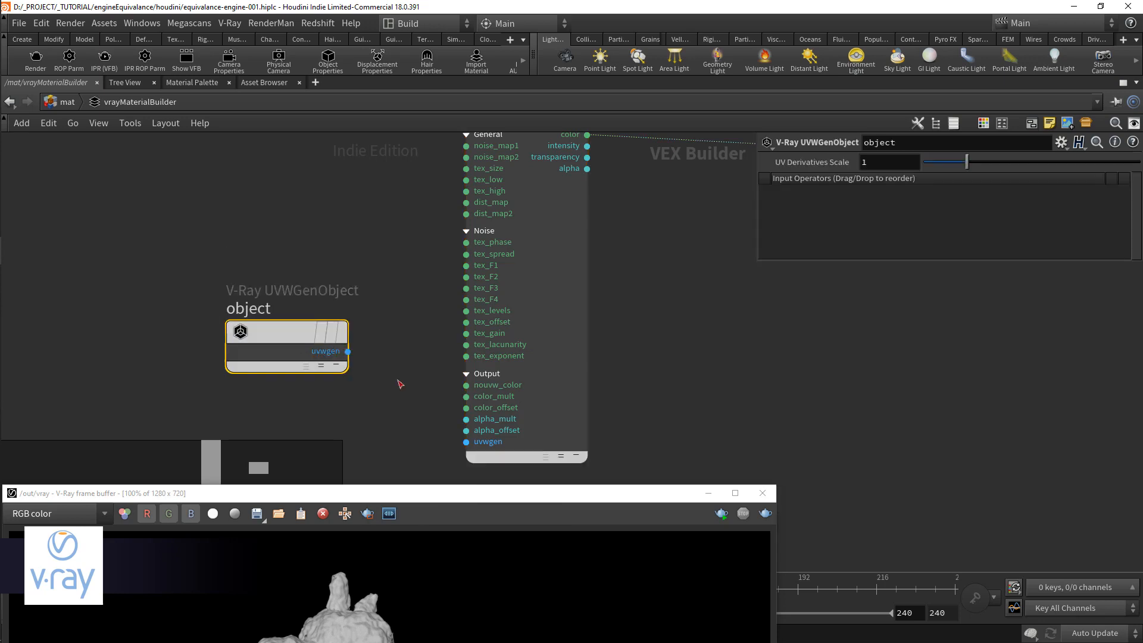
# Step: Render the V-Ray material with the object-based UVW mapping, then close the frame buffer
pyautogui.moveTo(467, 500); pyautogui.dragTo(562, 143)
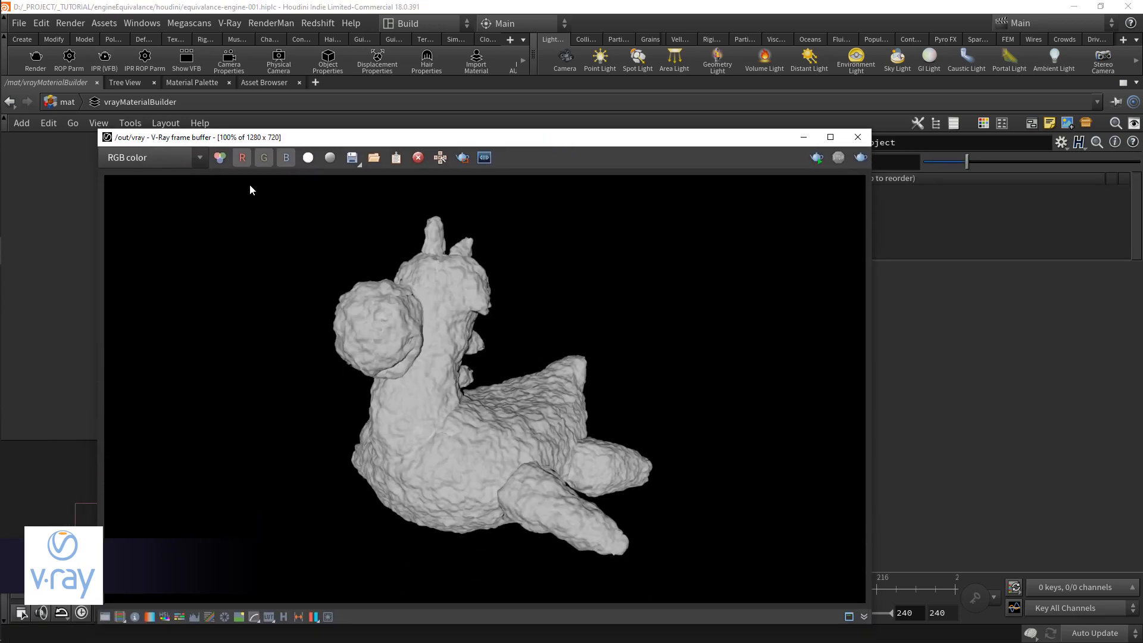
pyautogui.click(37, 63)
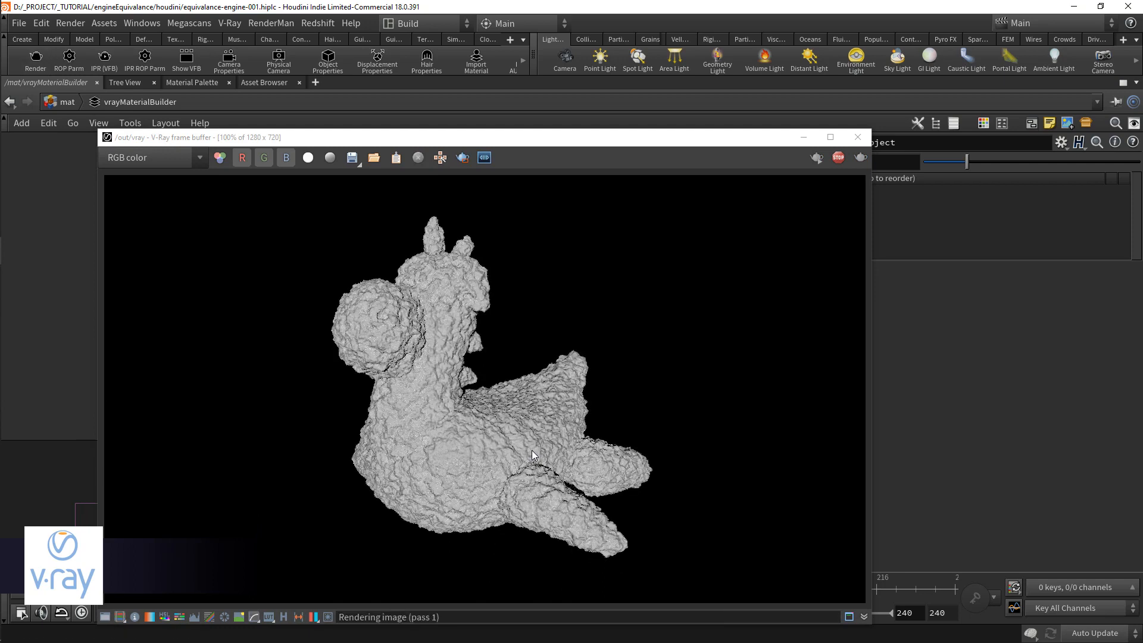
pyautogui.moveTo(520, 141); pyautogui.dragTo(444, 134)
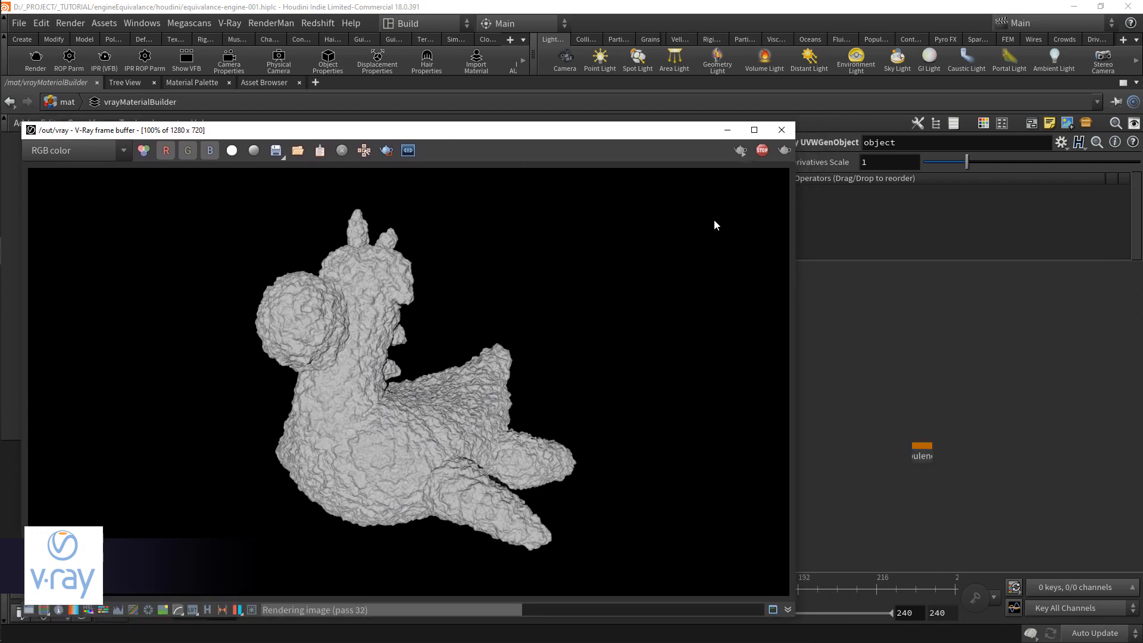
pyautogui.click(782, 130)
# Step: Inside redshift_materialbuilder, add an RS Maxon Noise node and connect its outColor to Displacement_redshift's texMap input
pyautogui.scroll(-4, 602, 365)
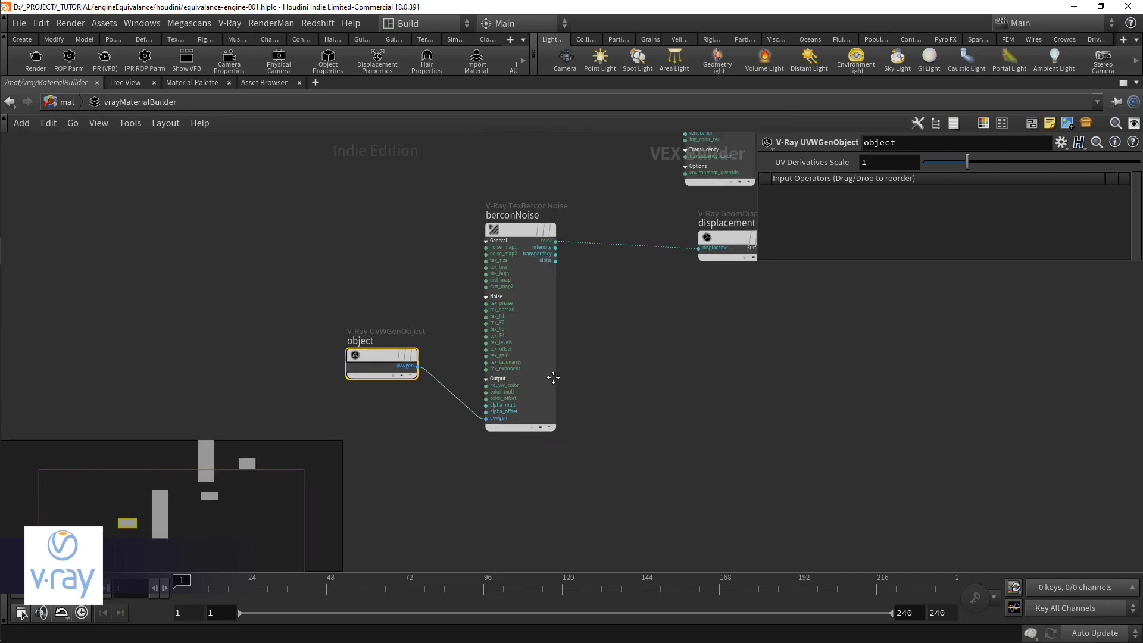
pyautogui.moveTo(602, 360); pyautogui.dragTo(493, 416, button='middle')
pyautogui.moveTo(288, 412); pyautogui.dragTo(280, 430)
pyautogui.moveTo(590, 445); pyautogui.dragTo(599, 412, button='middle')
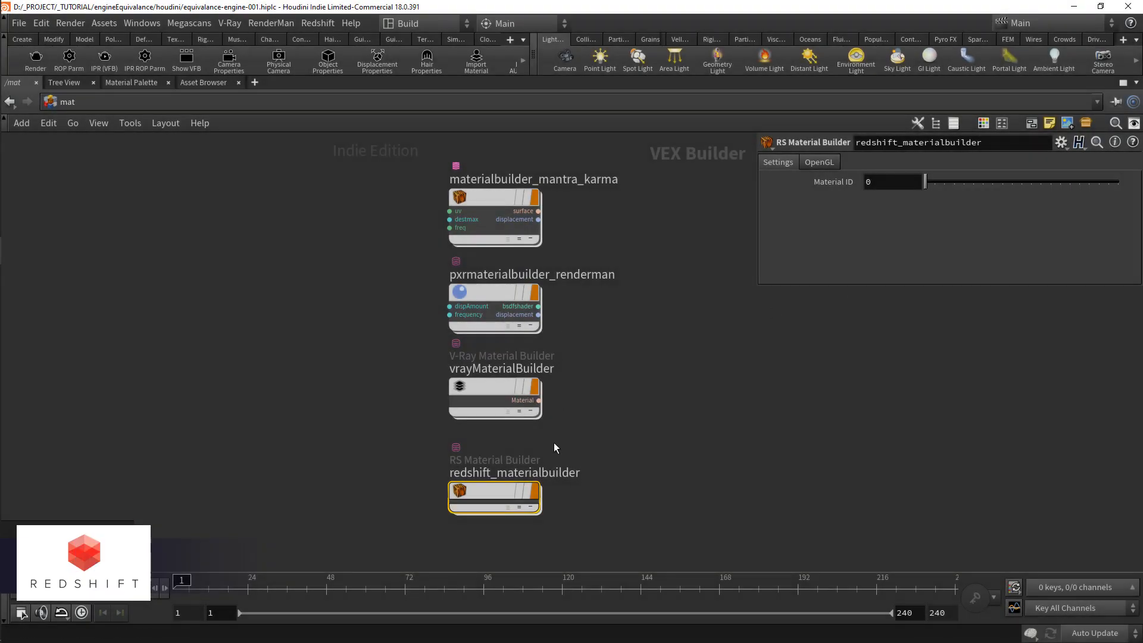
pyautogui.doubleClick(487, 498)
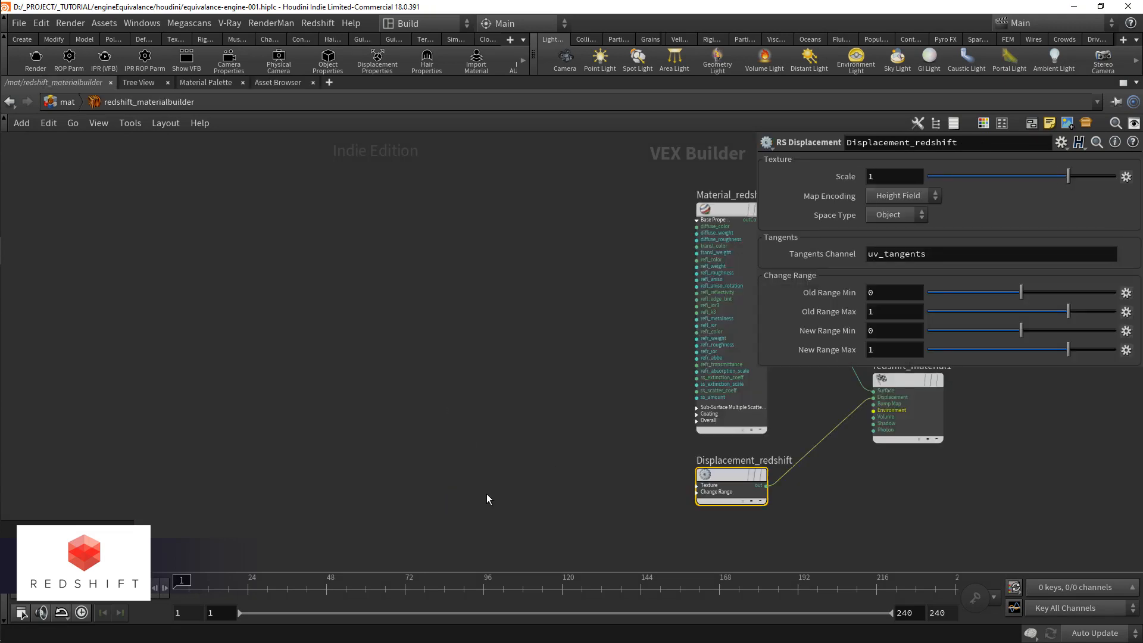
pyautogui.press('Tab')
pyautogui.write('maxo')
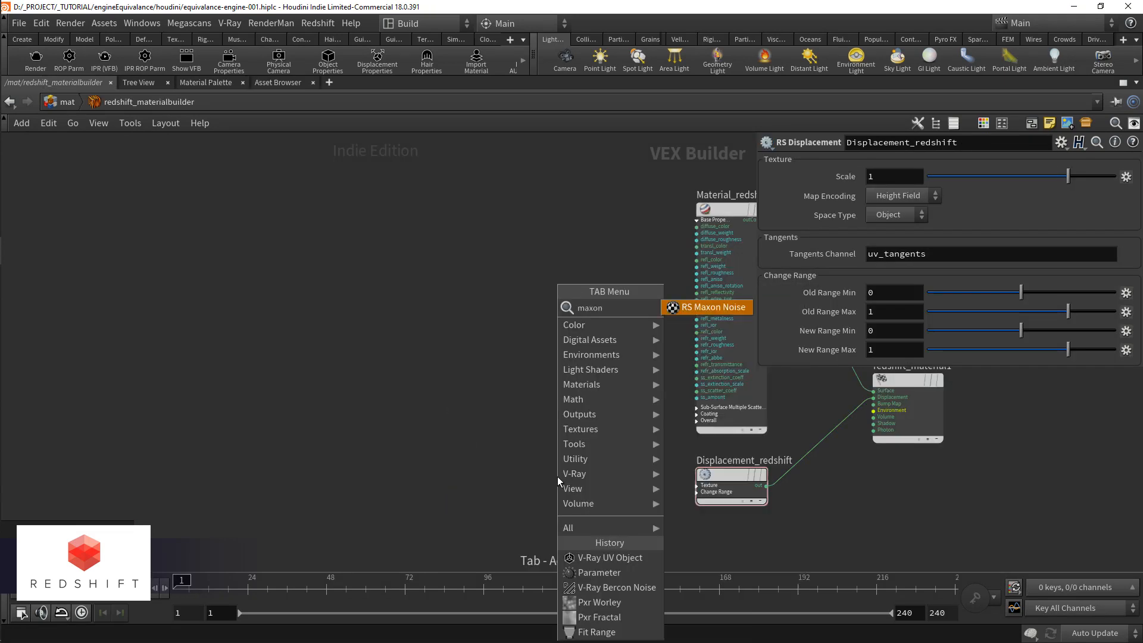
pyautogui.press('Return')
pyautogui.click(557, 477)
pyautogui.click(701, 489)
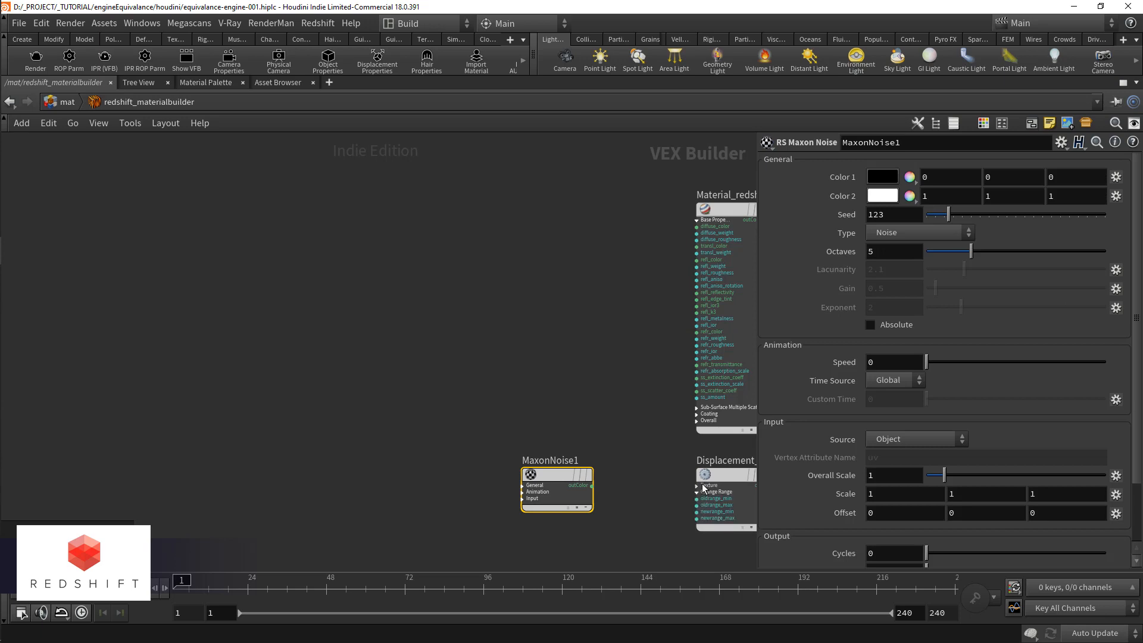
pyautogui.click(702, 487)
pyautogui.moveTo(698, 492); pyautogui.dragTo(583, 493)
# Step: Promote the Scale of Displacement_redshift to a material parameter and label it "max displacement"
pyautogui.moveTo(644, 505); pyautogui.dragTo(501, 486, button='middle')
pyautogui.scroll(1, 587, 458)
pyautogui.click(589, 456)
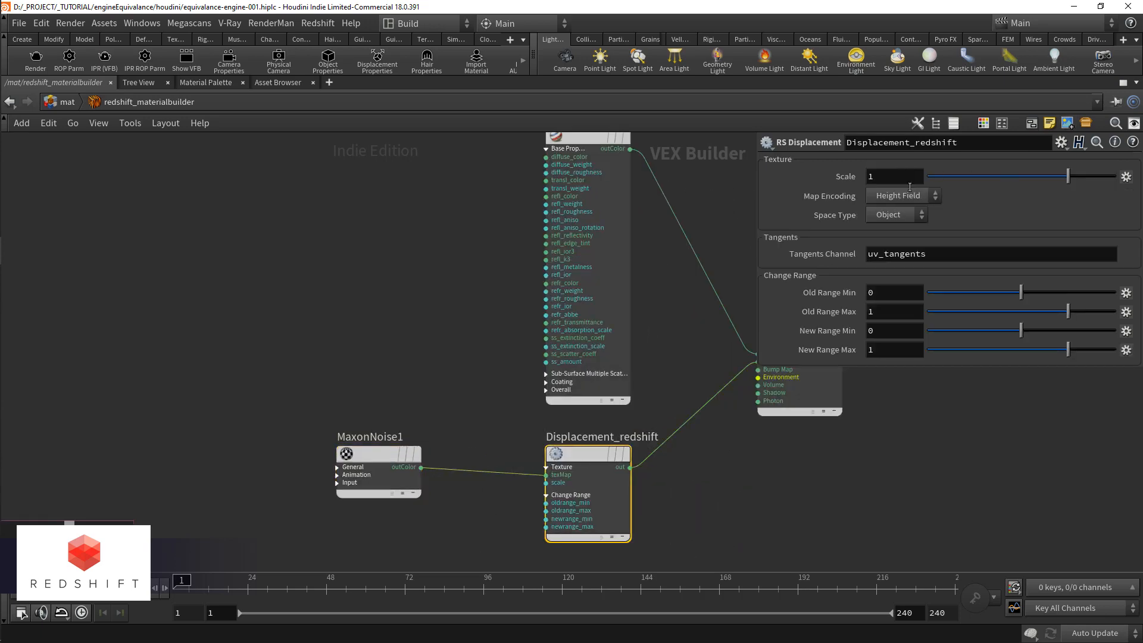
pyautogui.click(1126, 177)
pyautogui.click(1127, 187)
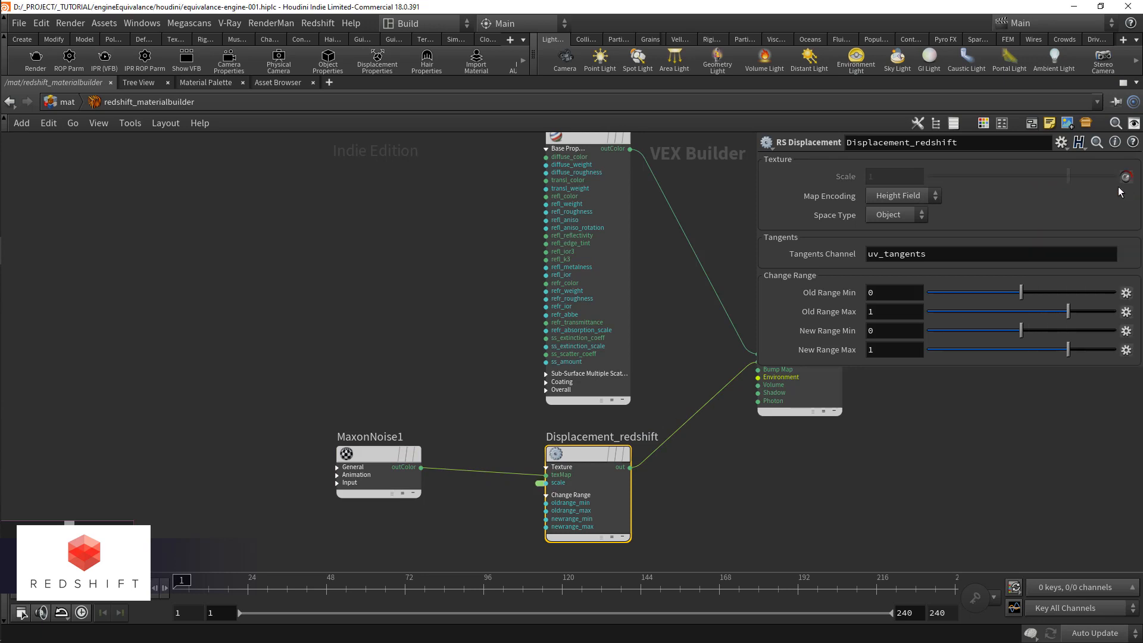
pyautogui.rightClick(543, 484)
pyautogui.click(544, 491)
pyautogui.click(415, 536)
pyautogui.click(910, 220)
pyautogui.write('max displacement')
pyautogui.press('Return')
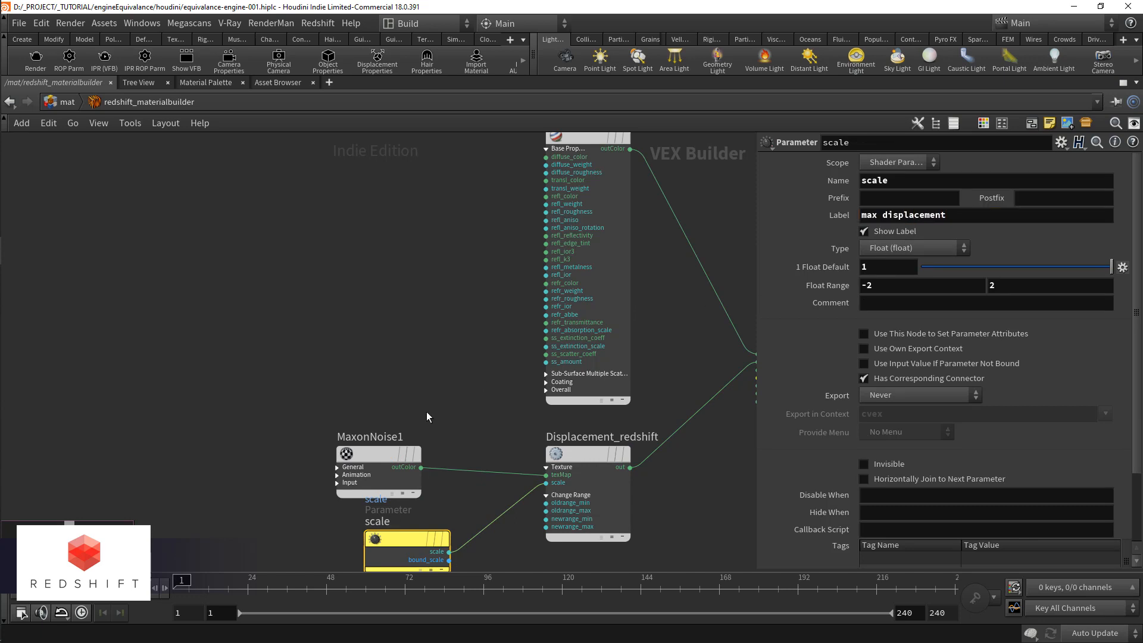
# Step: Set the noise Type of MaxonNoise1 to Displaced turbulence
pyautogui.scroll(-2, 426, 412)
pyautogui.moveTo(409, 376); pyautogui.dragTo(354, 376)
pyautogui.click(931, 229)
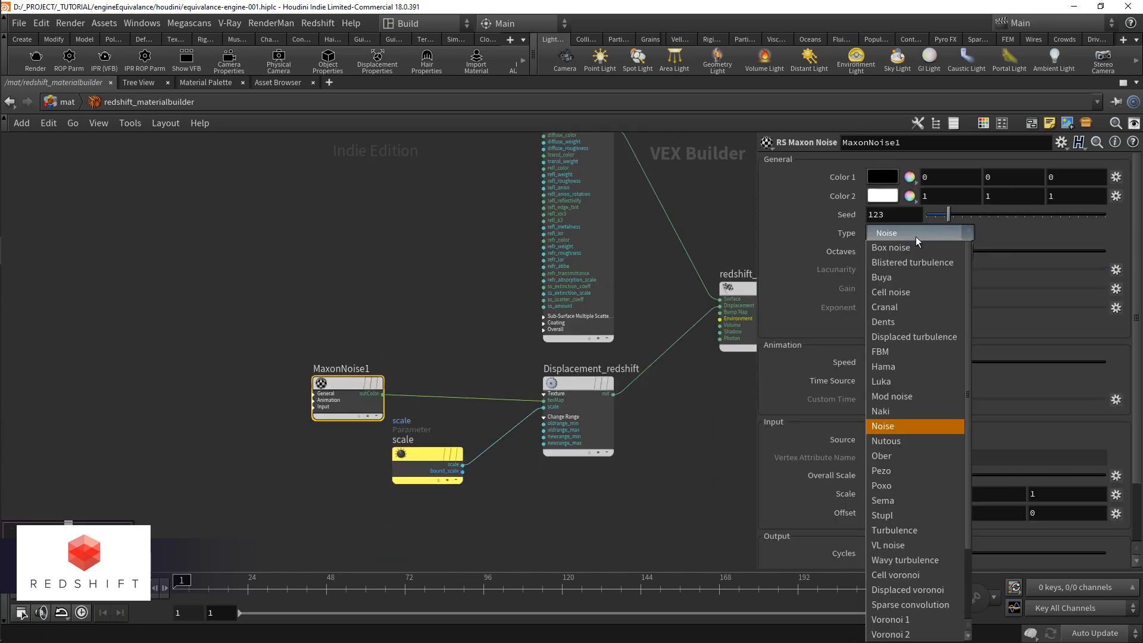
pyautogui.click(947, 337)
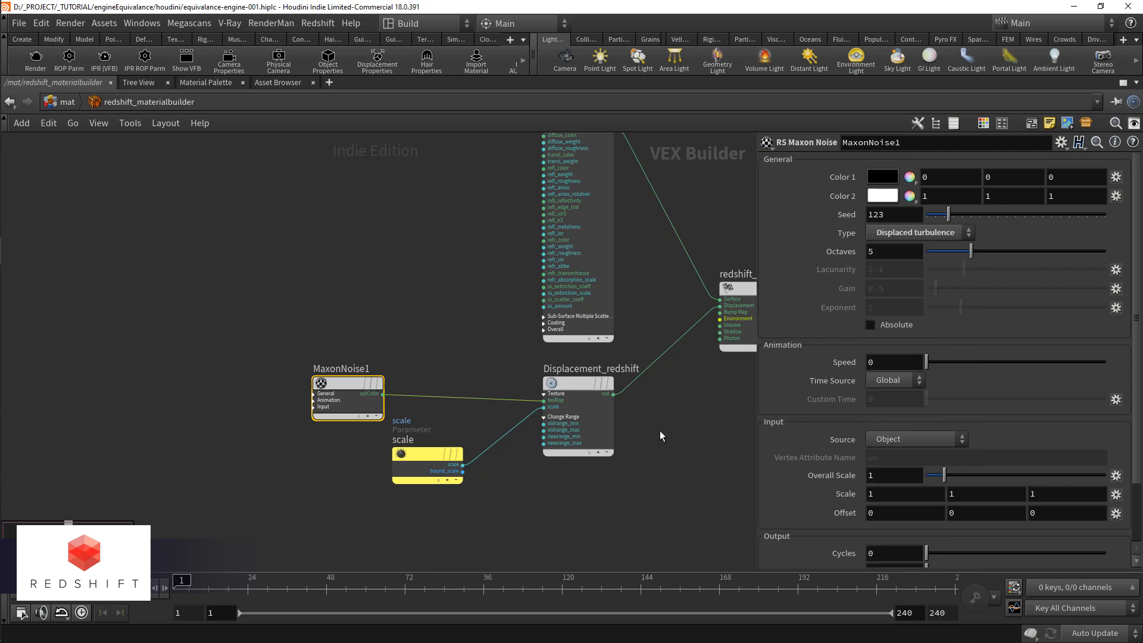
# Step: Bring up the Redshift tools and start a Redshift IPR render
pyautogui.click(510, 39)
pyautogui.click(540, 400)
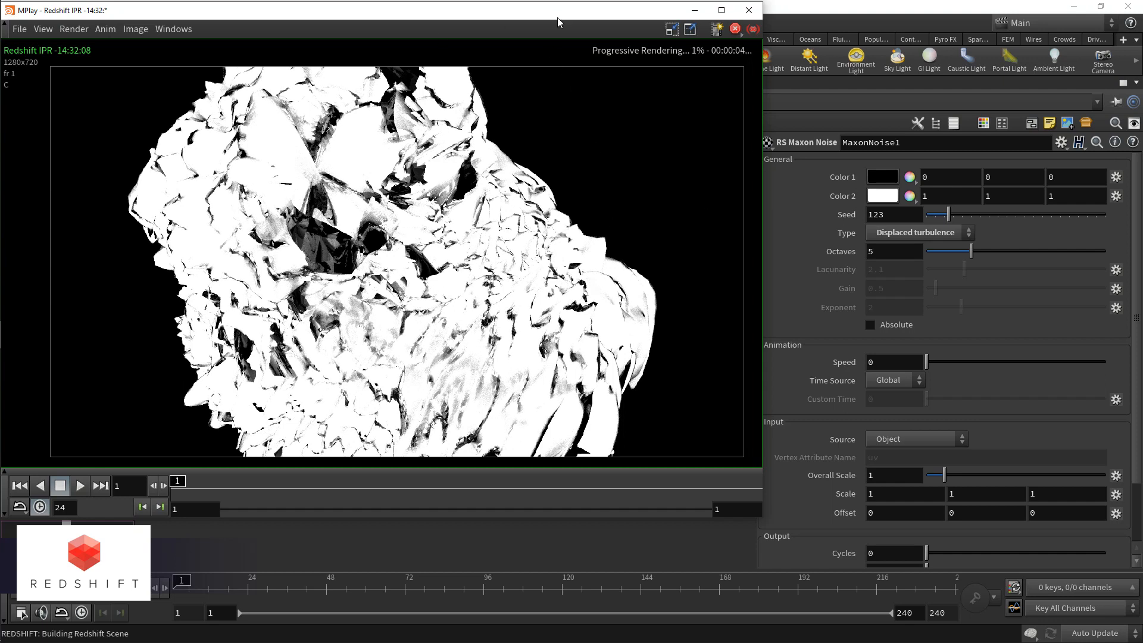
pyautogui.moveTo(553, 14); pyautogui.dragTo(531, 178)
# Step: Set max displacement on redshift_materialbuilder to .1 and close the render view
pyautogui.click(66, 107)
pyautogui.click(862, 295)
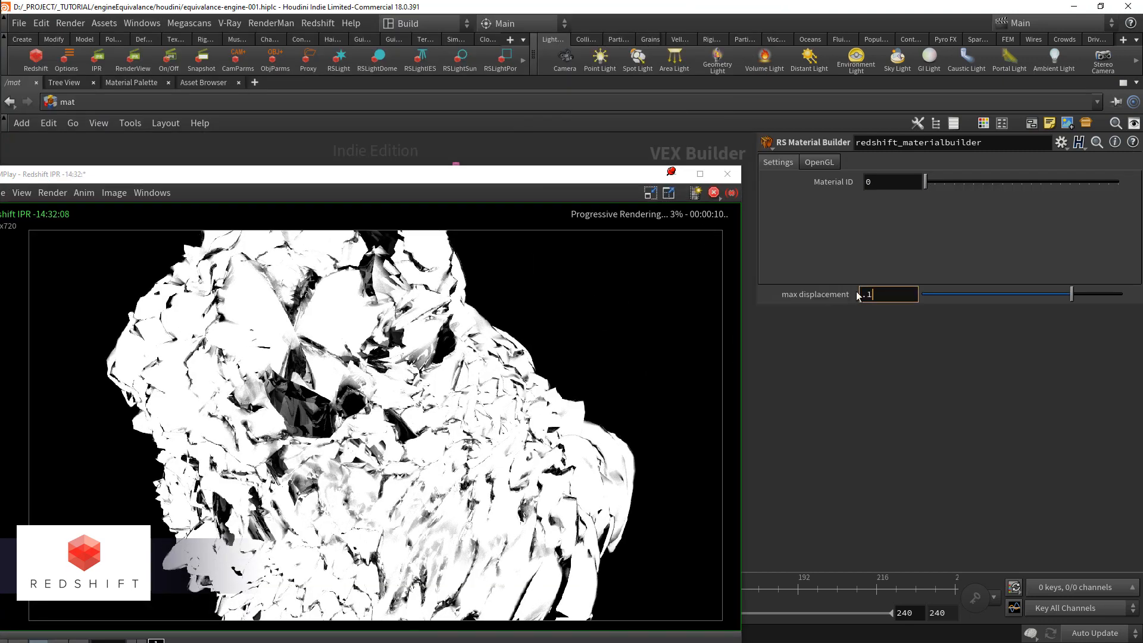
pyautogui.write('.')
pyautogui.press('Return')
pyautogui.moveTo(395, 174); pyautogui.dragTo(399, 136)
pyautogui.click(744, 92)
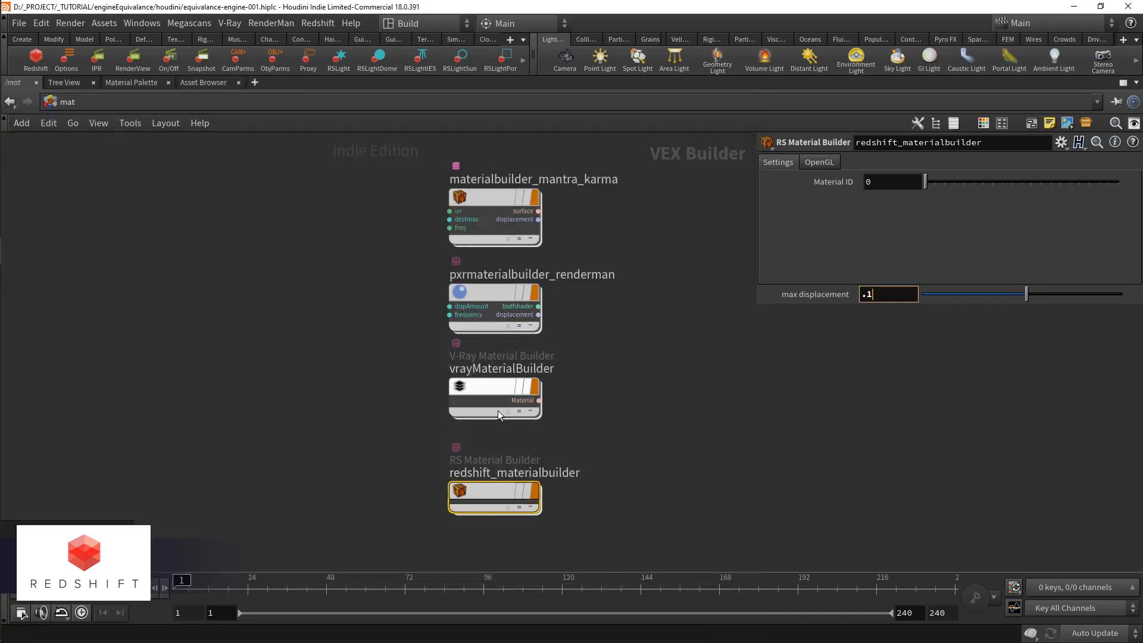
# Step: Inside redshift_materialbuilder, set the reflection Weight of Material_redshift to 0
pyautogui.doubleClick(499, 469)
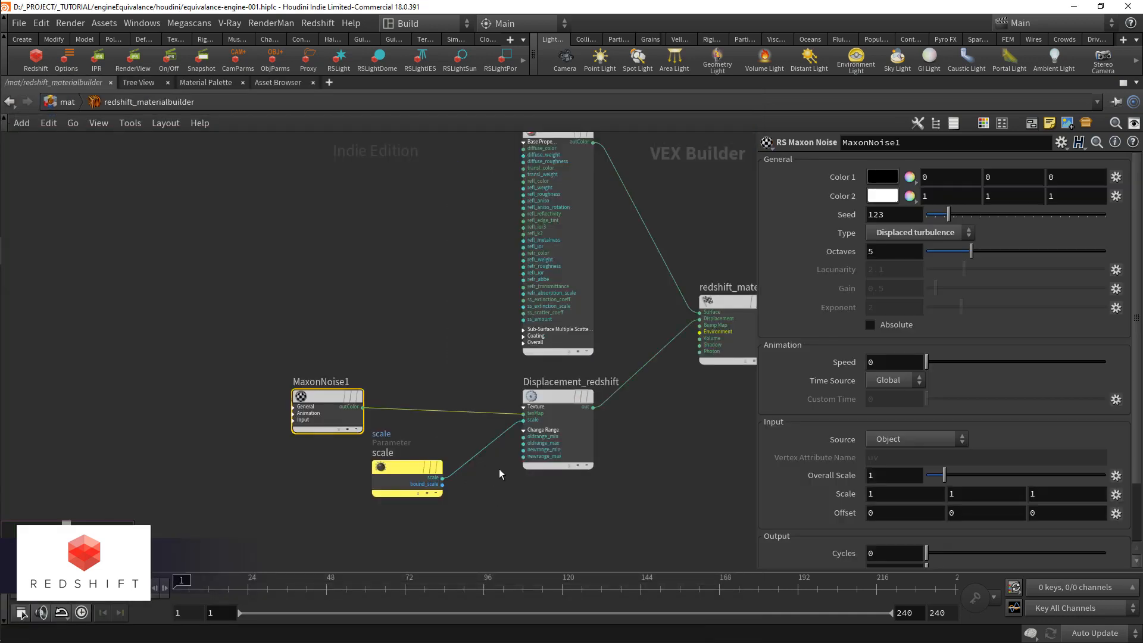
pyautogui.click(570, 169)
pyautogui.moveTo(959, 372); pyautogui.dragTo(887, 370)
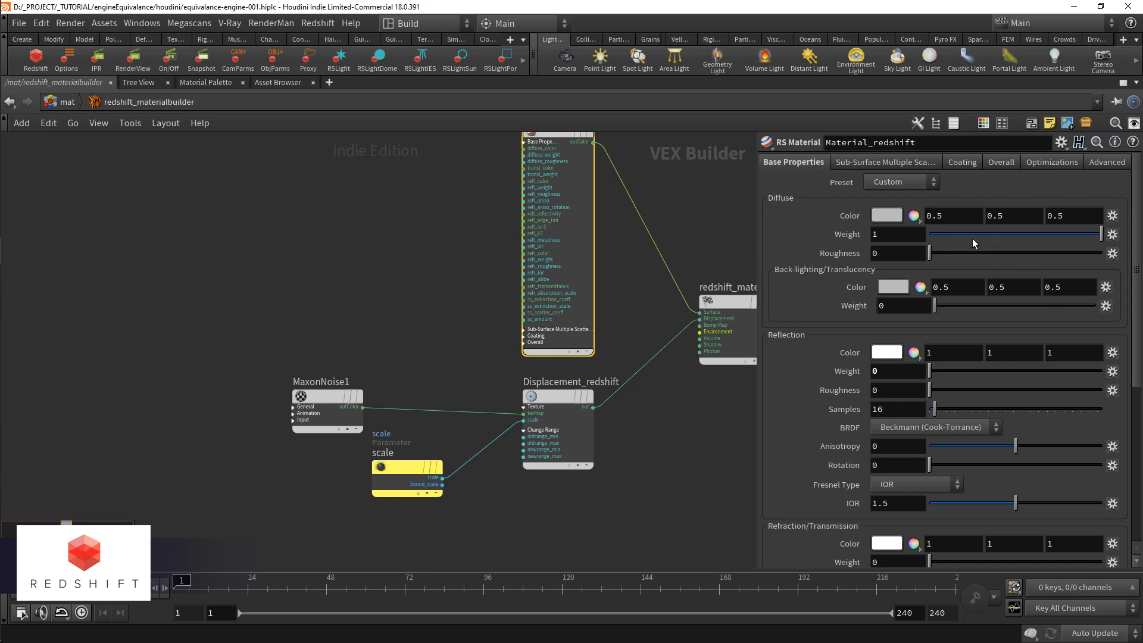
# Step: Restart the Redshift IPR render and lower Material_redshift's diffuse Weight to 0.197
pyautogui.click(95, 65)
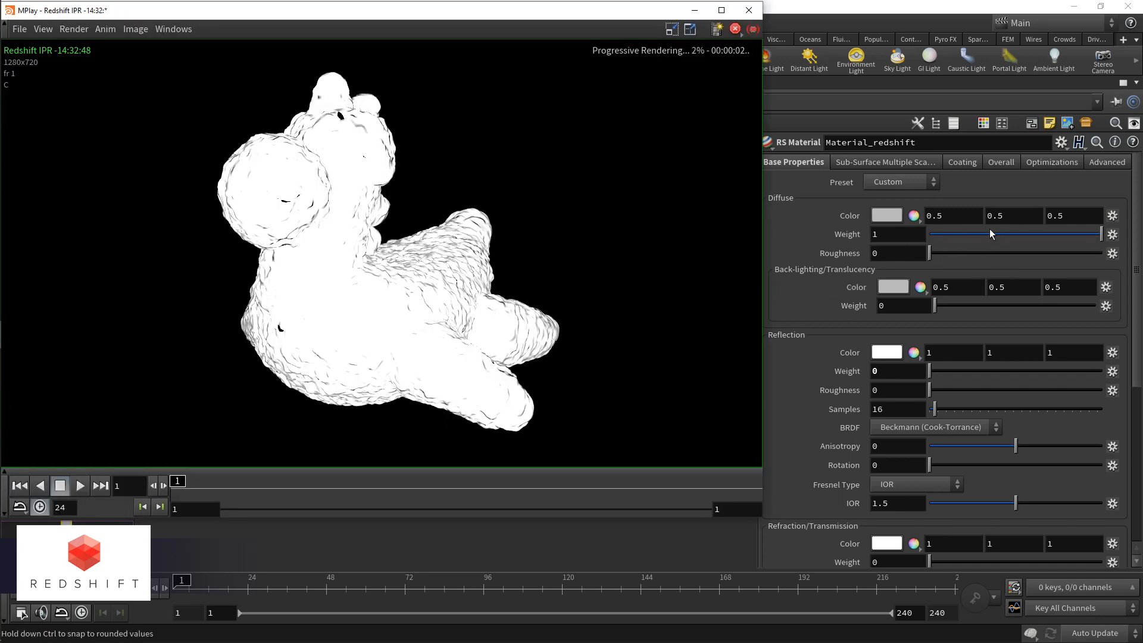
pyautogui.moveTo(1013, 244); pyautogui.dragTo(964, 241)
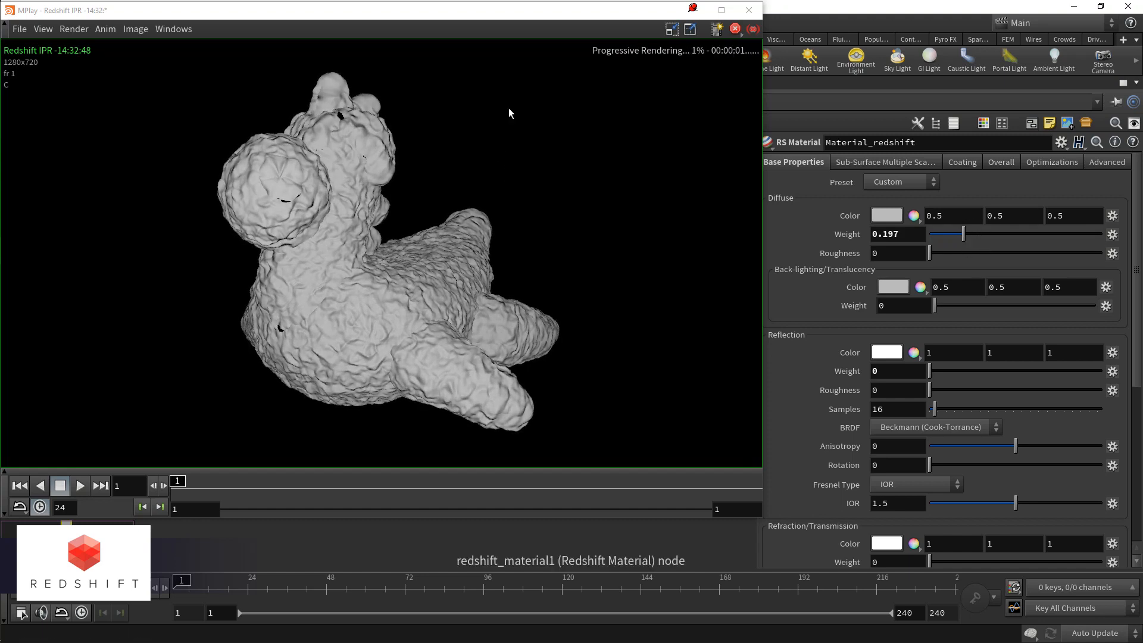
pyautogui.moveTo(580, 12); pyautogui.dragTo(488, 40)
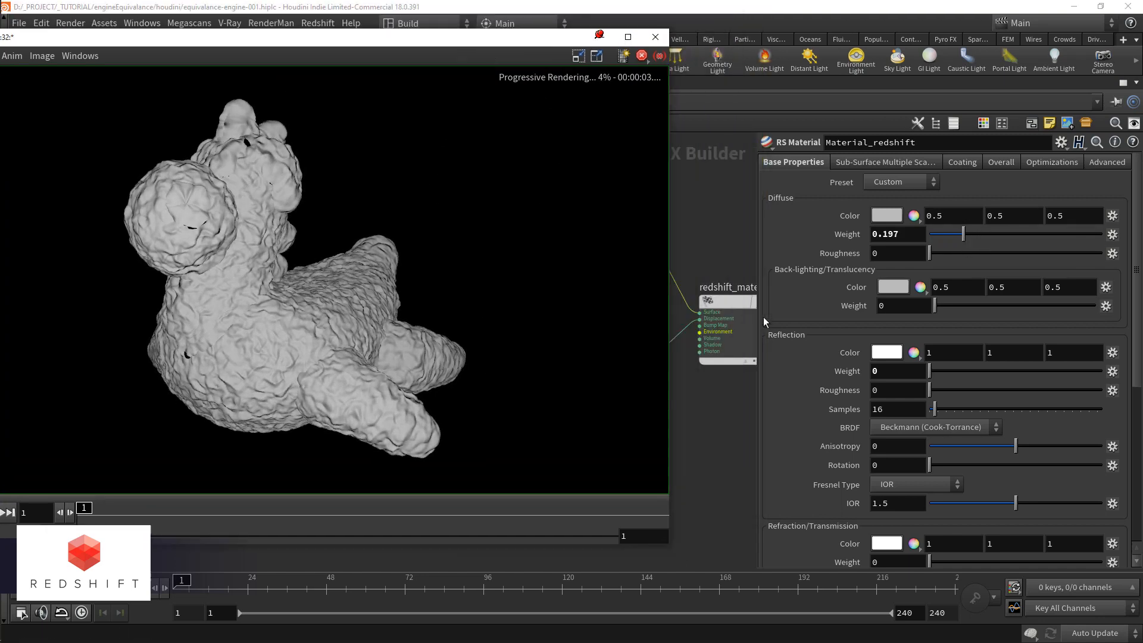
# Step: Compare the World and Object options for MaxonNoise1's Source in the running render, ending on World
pyautogui.moveTo(562, 38); pyautogui.dragTo(824, 569)
pyautogui.moveTo(278, 486); pyautogui.dragTo(449, 451, button='middle')
pyautogui.click(479, 386)
pyautogui.moveTo(476, 567); pyautogui.dragTo(286, 98)
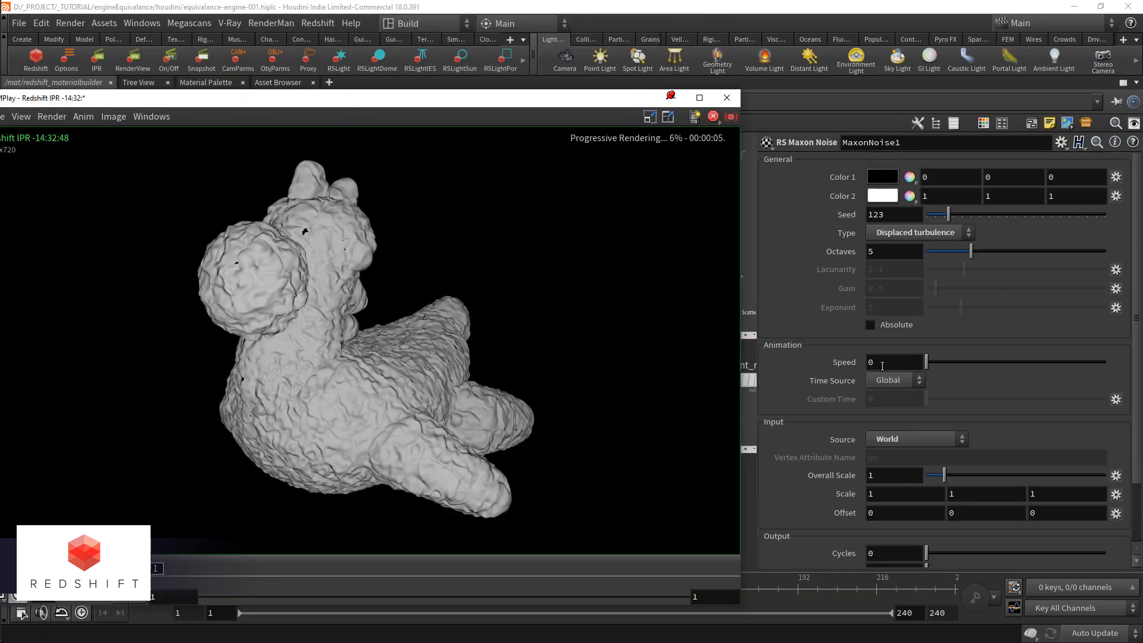
pyautogui.click(915, 439)
pyautogui.click(905, 468)
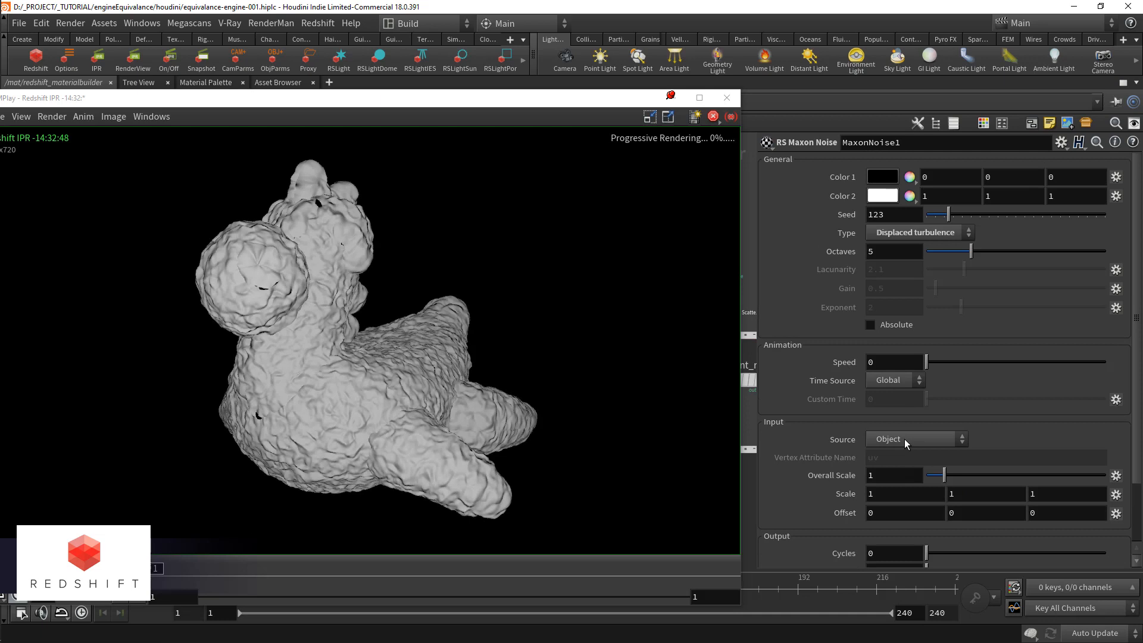
pyautogui.click(905, 437)
pyautogui.click(901, 482)
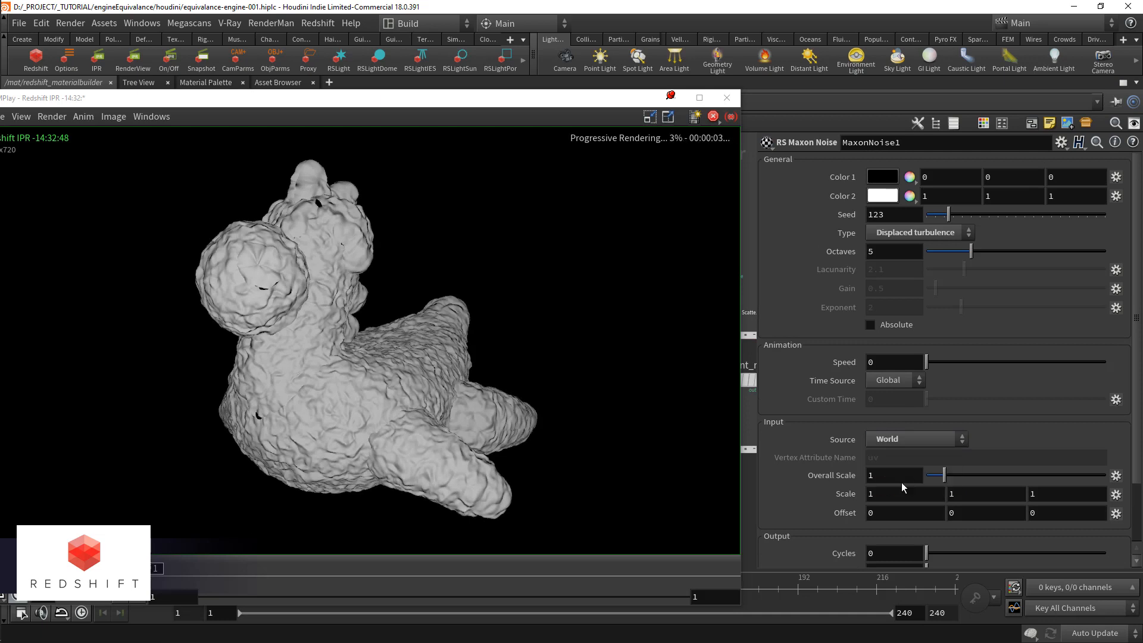
# Step: Try an Overall Scale of .1 on MaxonNoise1, then set it to .5
pyautogui.scroll(-3, 837, 334)
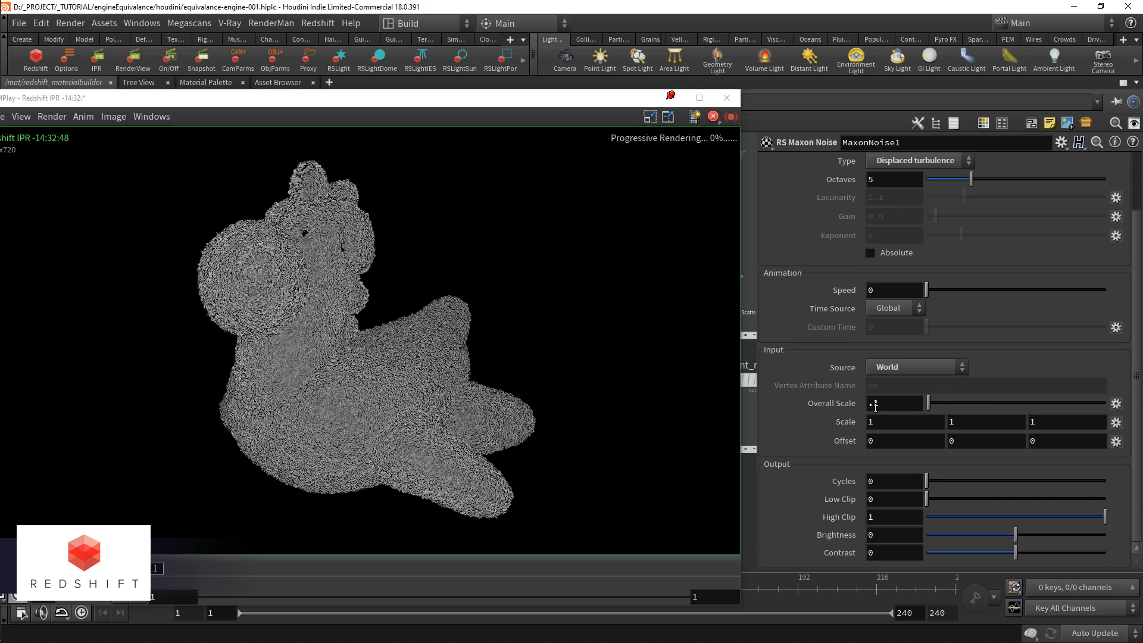
pyautogui.click(879, 403)
pyautogui.press('BackSpace')
pyautogui.write('5')
pyautogui.press('Return')
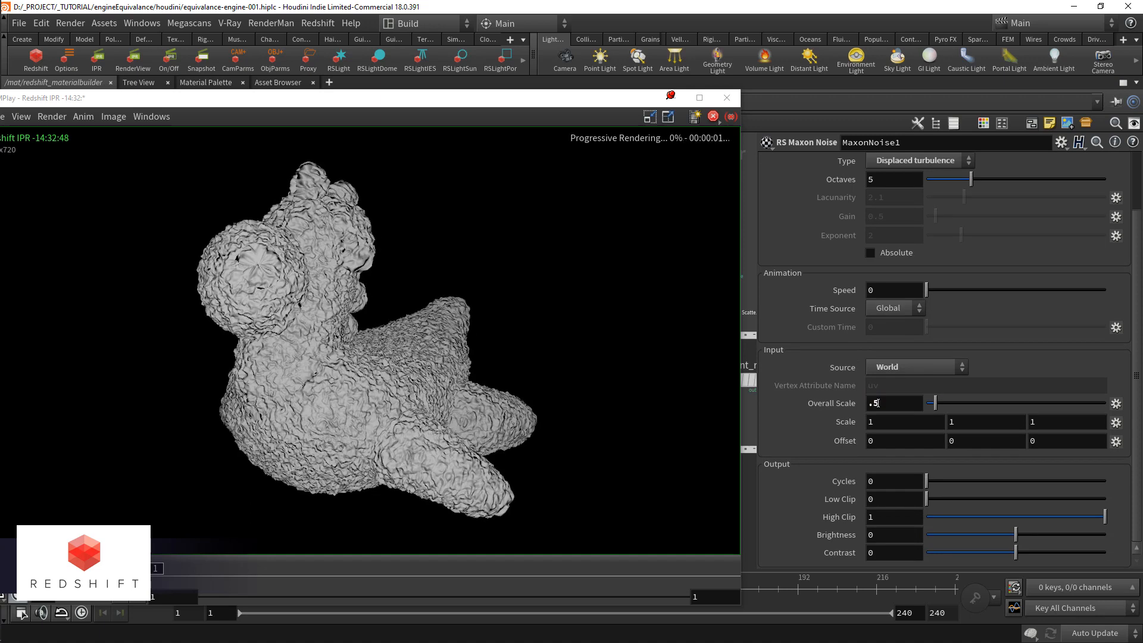
pyautogui.scroll(3, 859, 329)
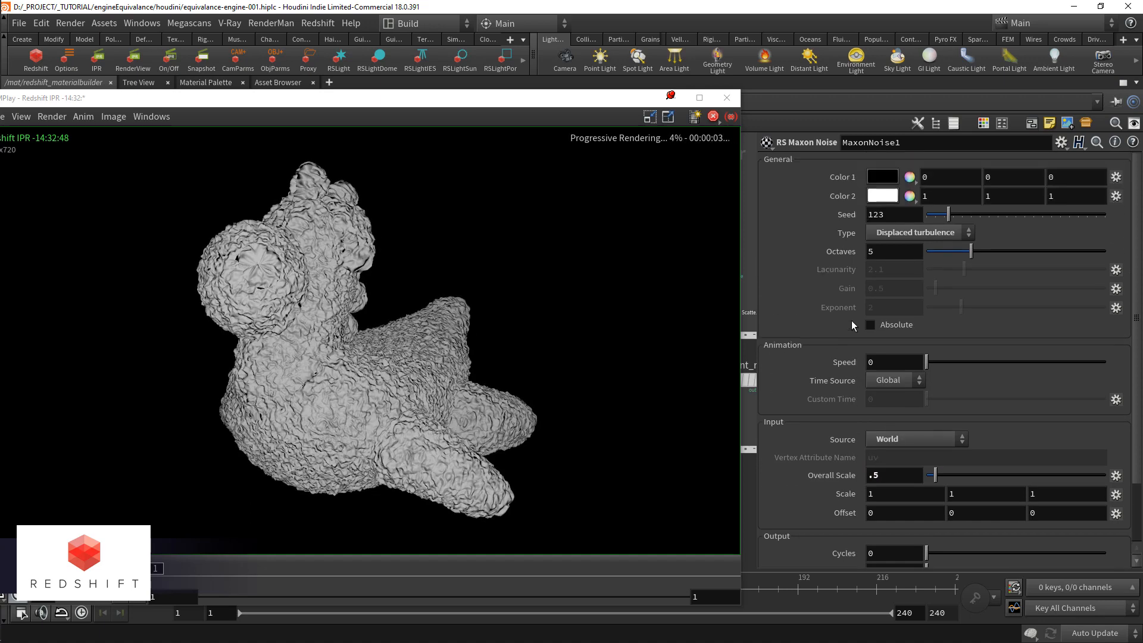
# Step: Set the Octaves of MaxonNoise1 to 7
pyautogui.doubleClick(887, 256)
pyautogui.write('7')
pyautogui.press('Return')
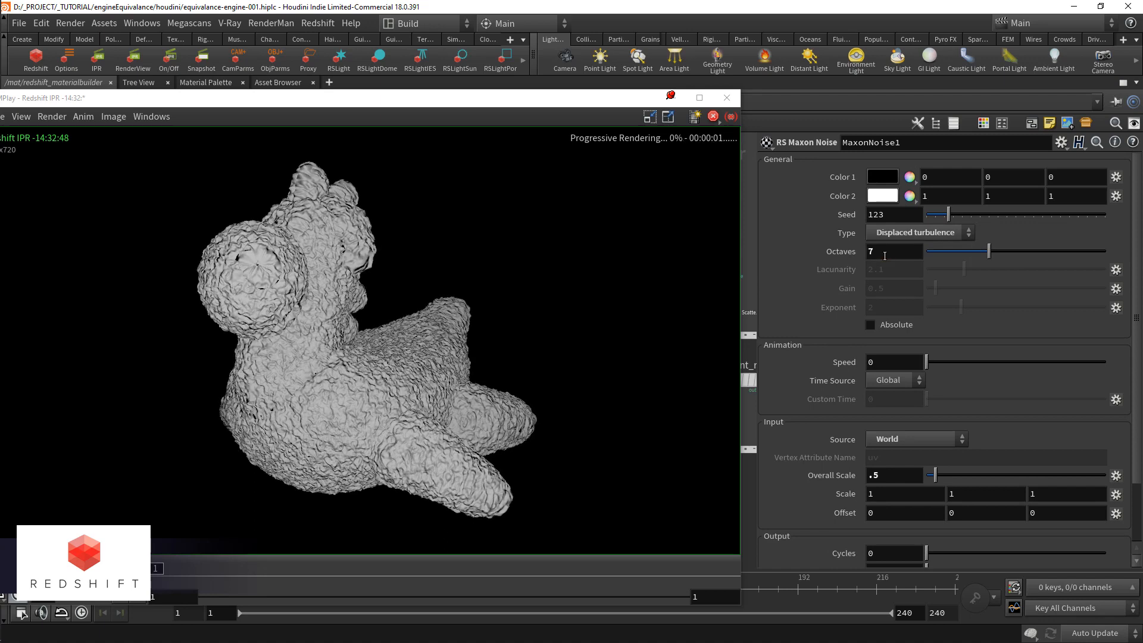
# Step: Try the Naki and VL noise types on MaxonNoise1, then set its Type to Displaced voronoi
pyautogui.click(898, 235)
pyautogui.click(906, 407)
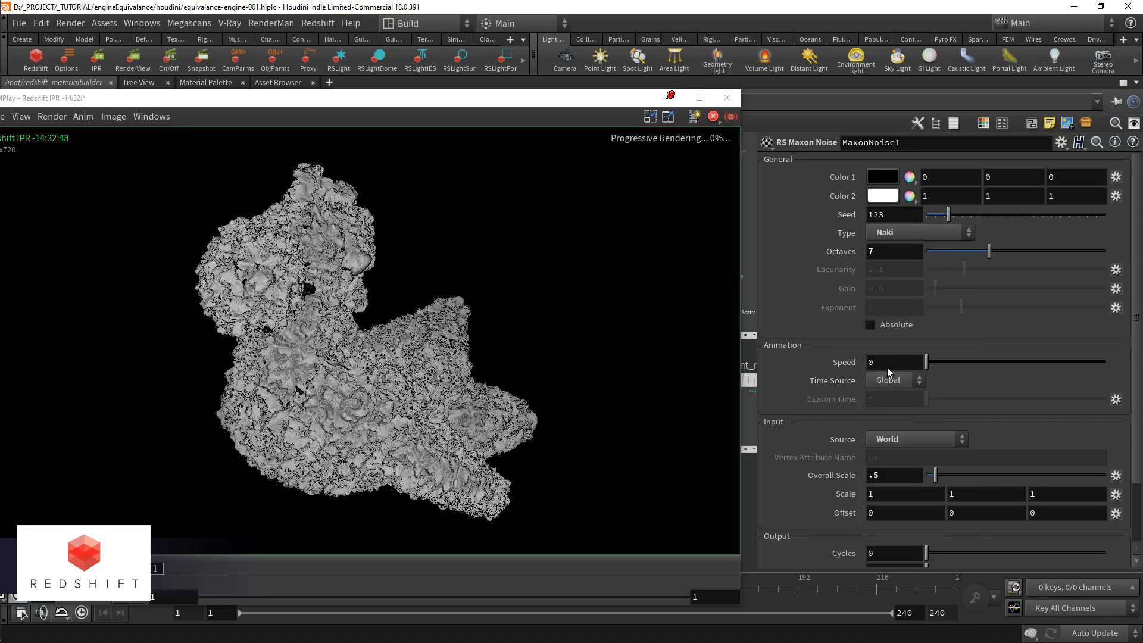
pyautogui.click(896, 234)
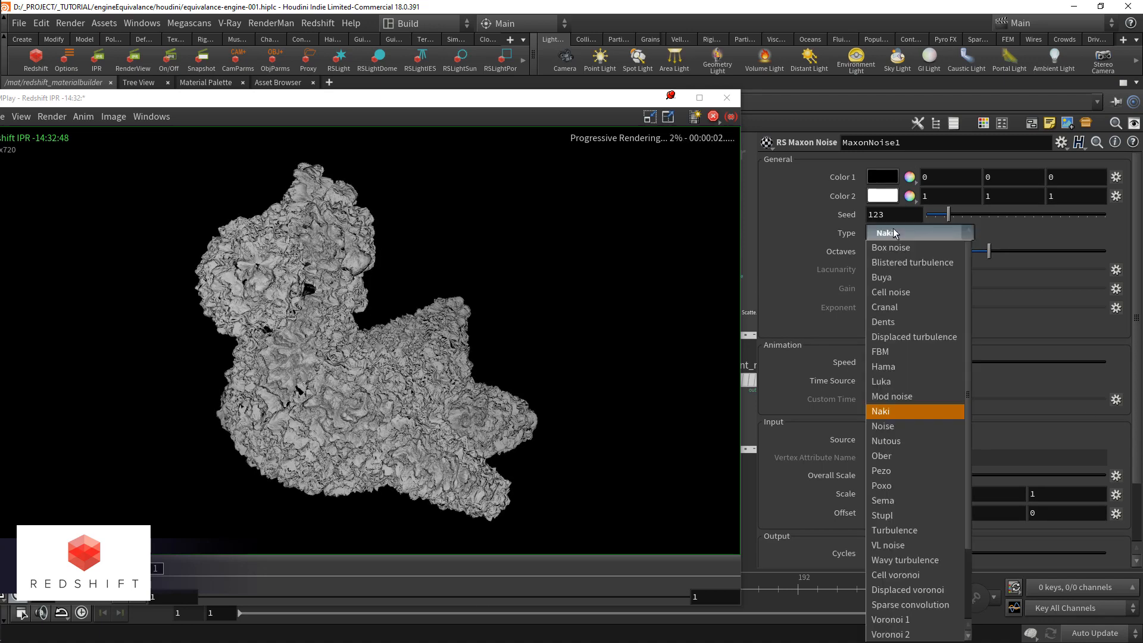
pyautogui.click(912, 533)
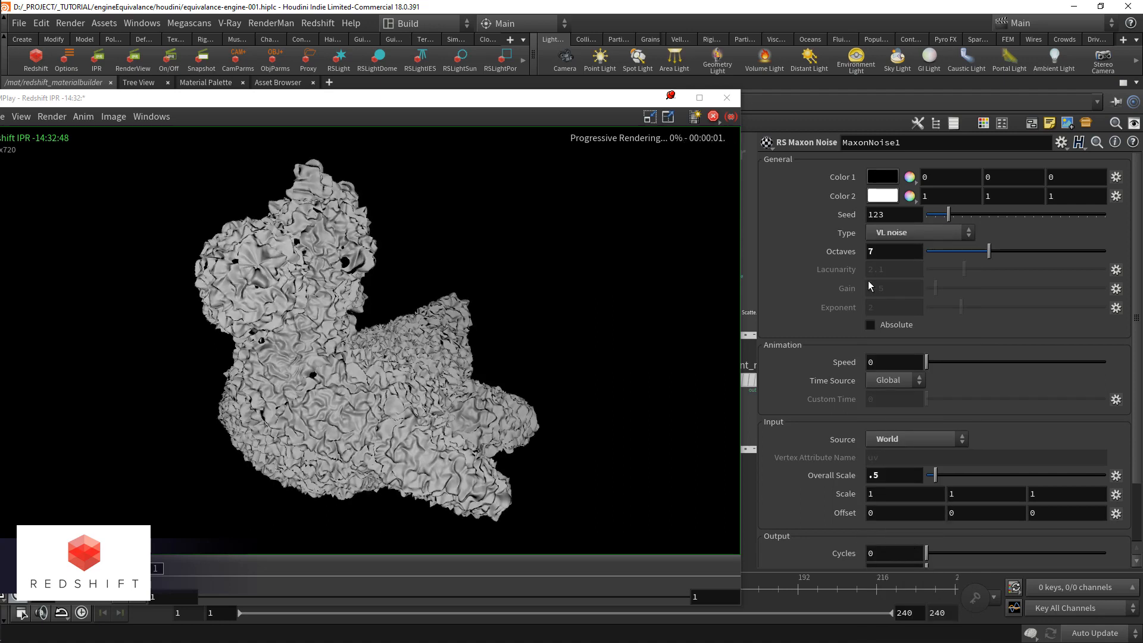
pyautogui.click(899, 233)
pyautogui.click(908, 590)
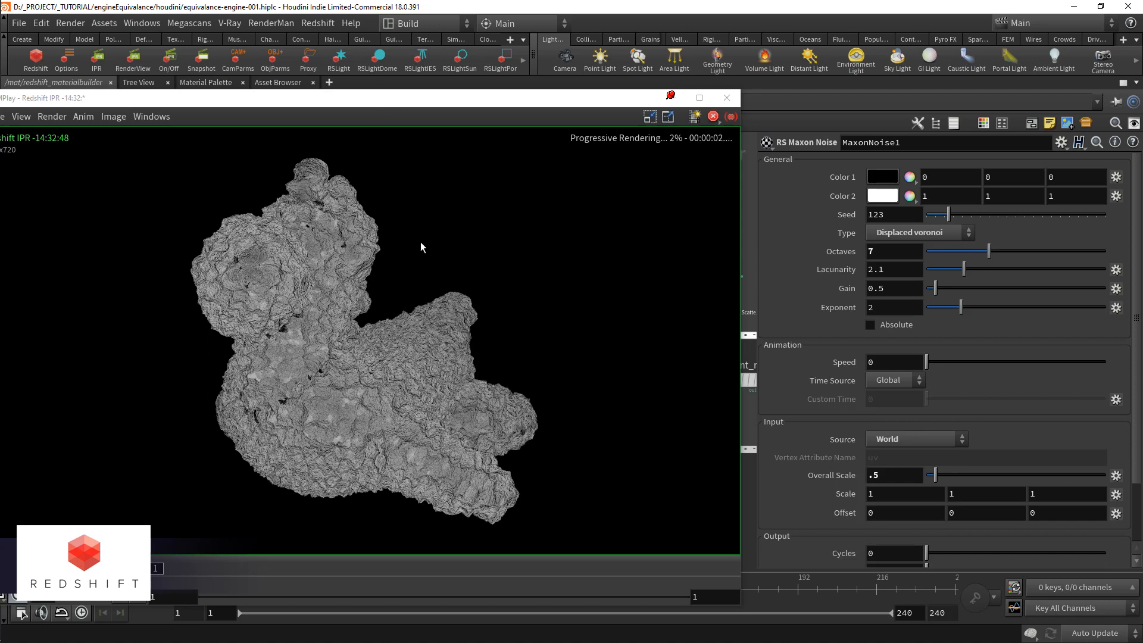
# Step: Return to the mat level and try several max displacement values on redshift_materialbuilder, ending on .05
pyautogui.moveTo(406, 89); pyautogui.dragTo(413, 210)
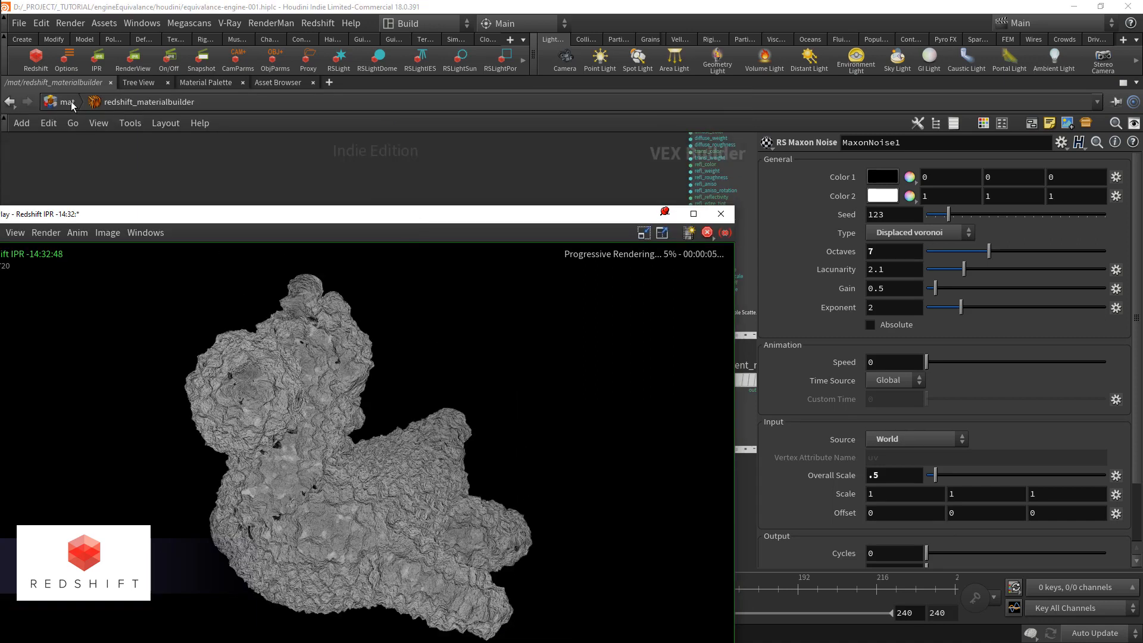
pyautogui.write('u')
pyautogui.write('.05')
pyautogui.press('Return')
pyautogui.click(893, 297)
pyautogui.press('BackSpace')
pyautogui.write('2')
pyautogui.press('Return')
pyautogui.click(893, 297)
pyautogui.press('BackSpace')
pyautogui.write('4')
pyautogui.press('Return')
pyautogui.click(893, 297)
pyautogui.press('BackSpace')
pyautogui.write('5')
pyautogui.press('Return')
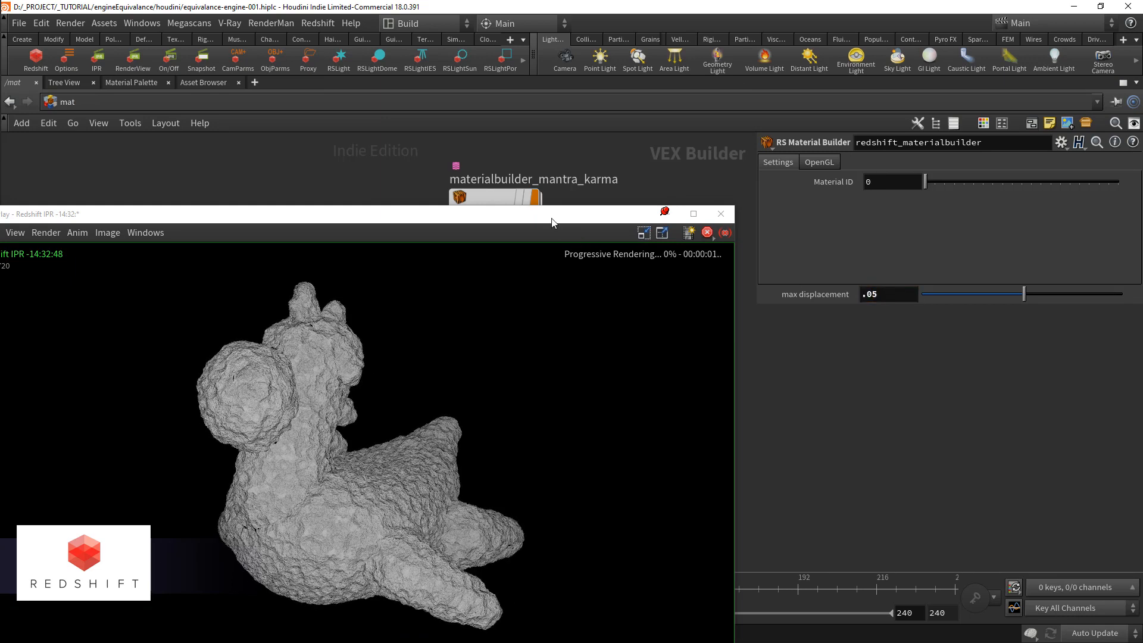
# Step: Inside redshift_materialbuilder, set the New Range Min of Displacement_redshift to -1
pyautogui.doubleClick(495, 200)
pyautogui.click(565, 387)
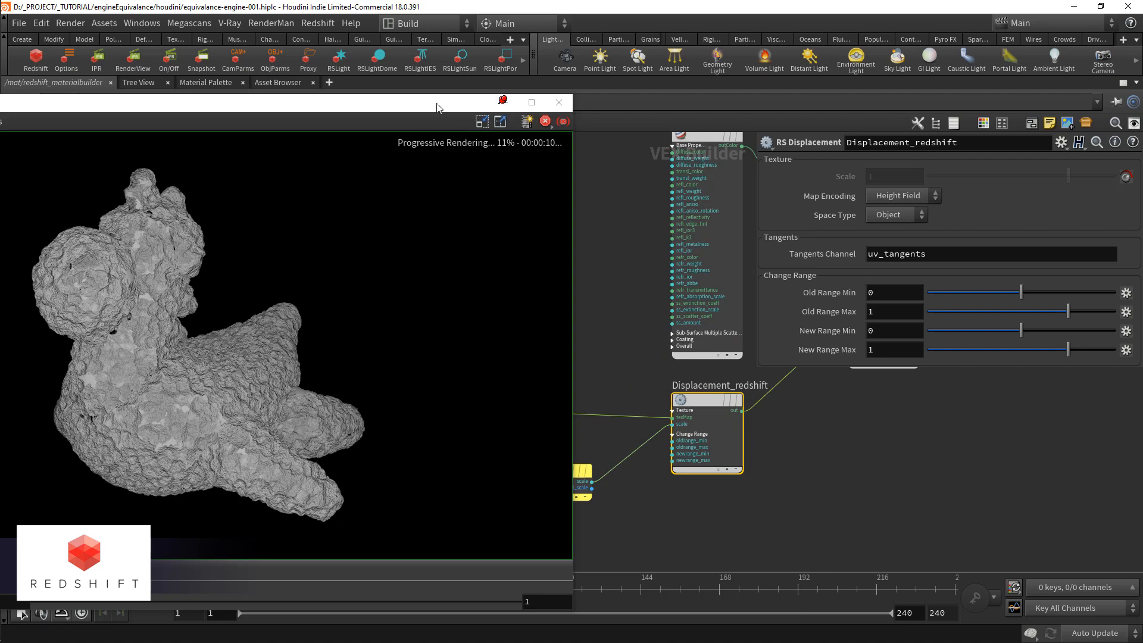
pyautogui.moveTo(452, 107); pyautogui.dragTo(624, 107)
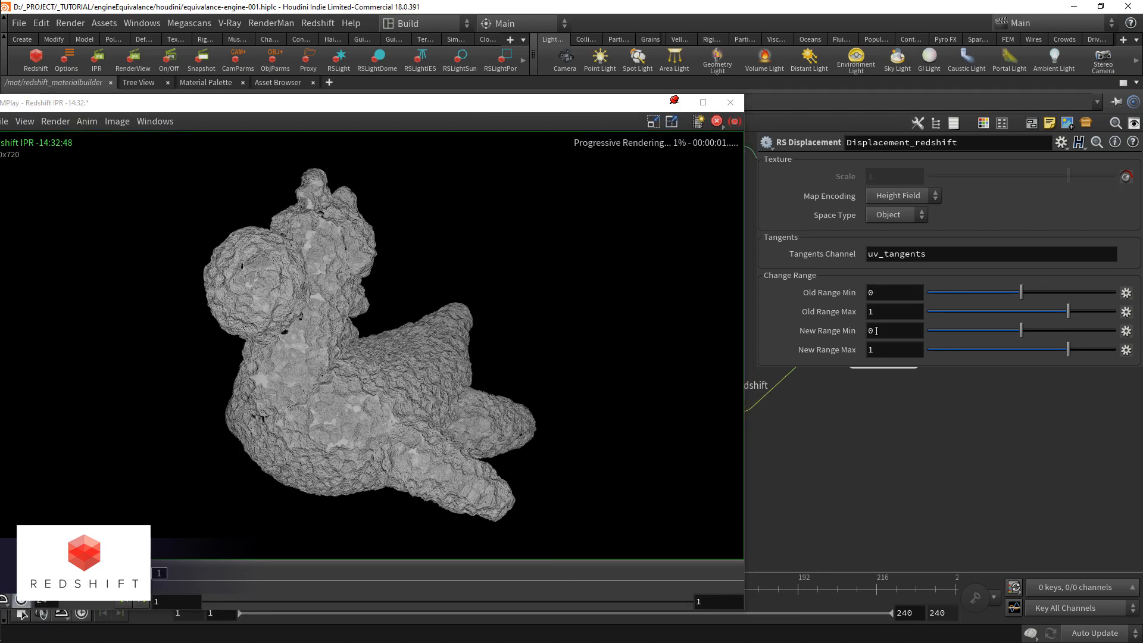
pyautogui.click(893, 331)
pyautogui.write('-1')
pyautogui.press('Return')
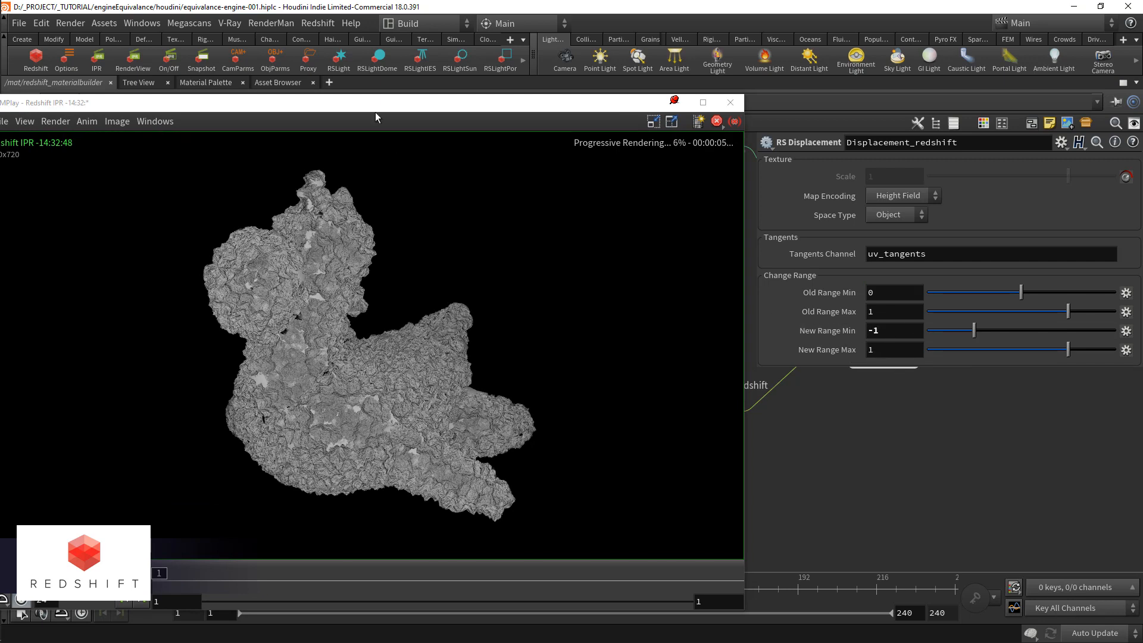
# Step: Back at the mat level, try max displacement .02 and .01 on redshift_materialbuilder, then set it to .015
pyautogui.moveTo(379, 104); pyautogui.dragTo(397, 190)
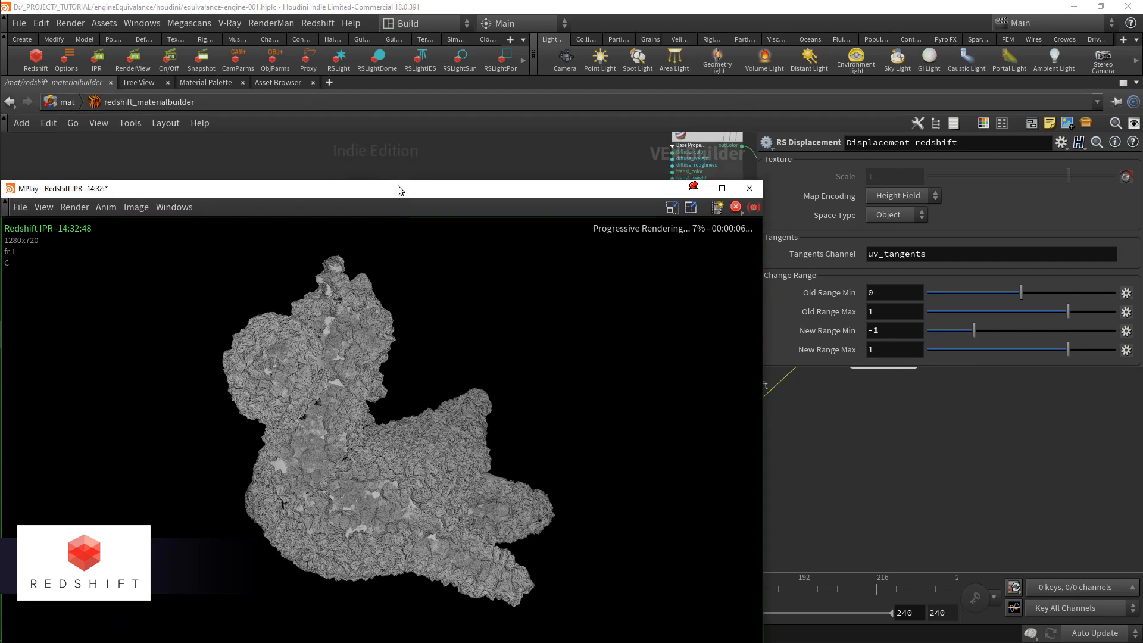
pyautogui.click(76, 104)
pyautogui.doubleClick(885, 297)
pyautogui.write('.02')
pyautogui.press('Return')
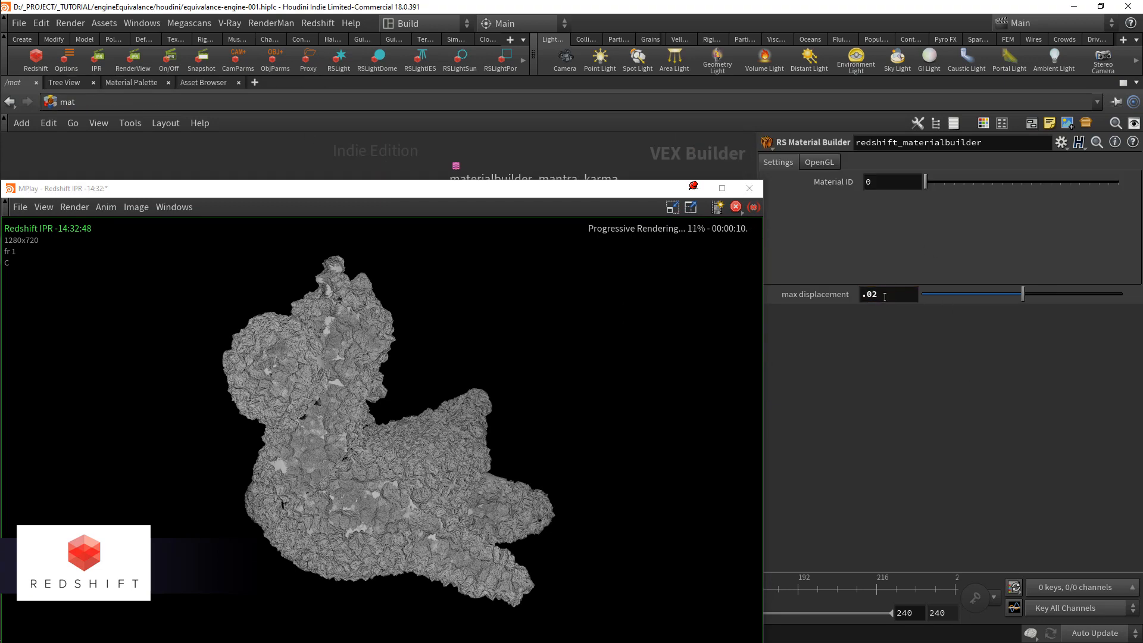
pyautogui.doubleClick(885, 297)
pyautogui.write('.01')
pyautogui.press('Return')
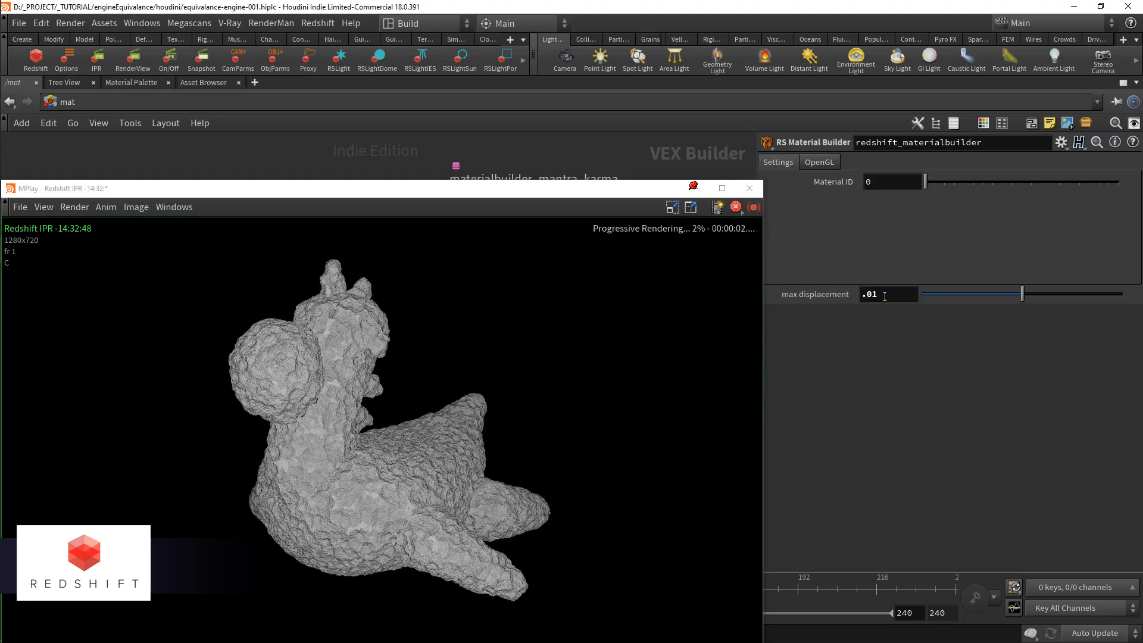
pyautogui.doubleClick(885, 296)
pyautogui.write('.015')
pyautogui.press('Return')
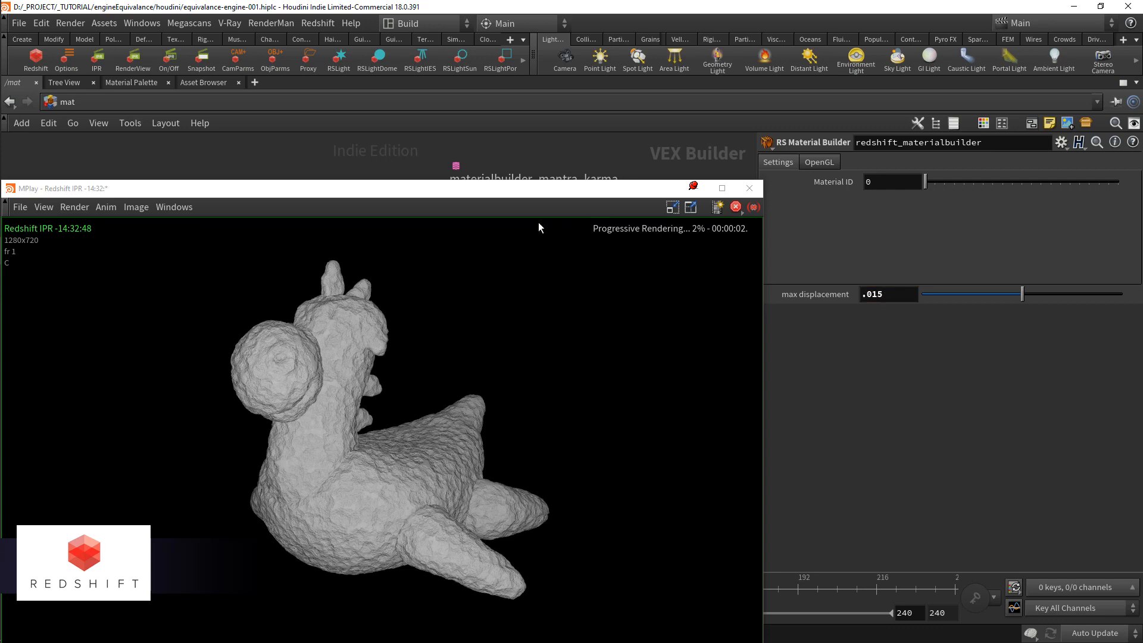
pyautogui.moveTo(493, 194); pyautogui.dragTo(500, 126)
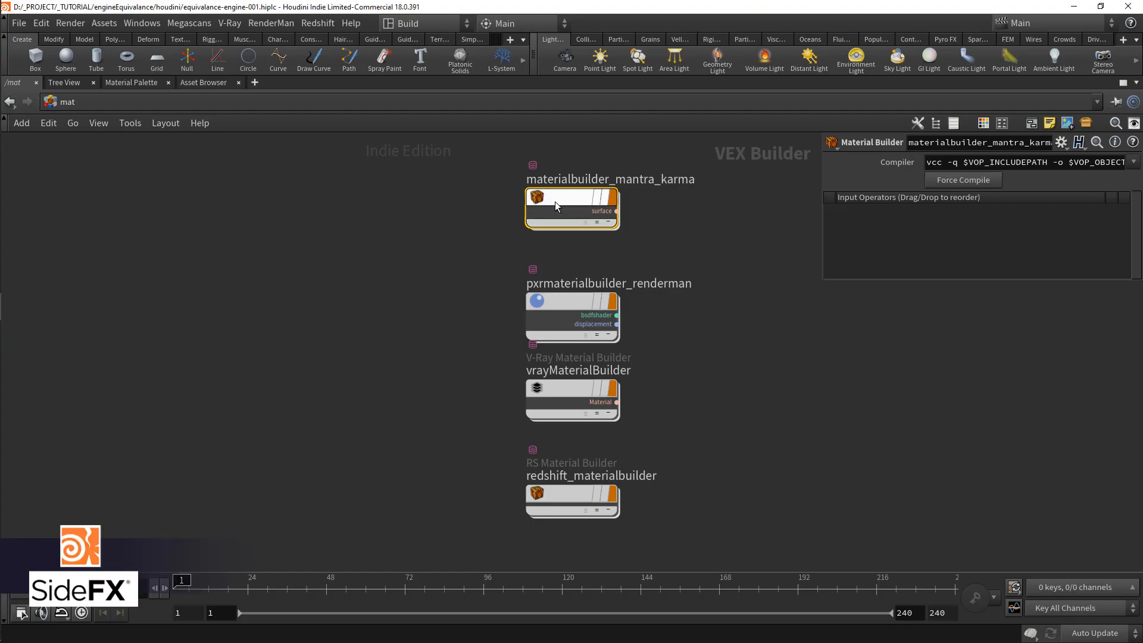
# Step: Inside materialbuilder_mantra_karma, add a Texture node and connect its clr output to the basecolor of principledshader1
pyautogui.doubleClick(555, 202)
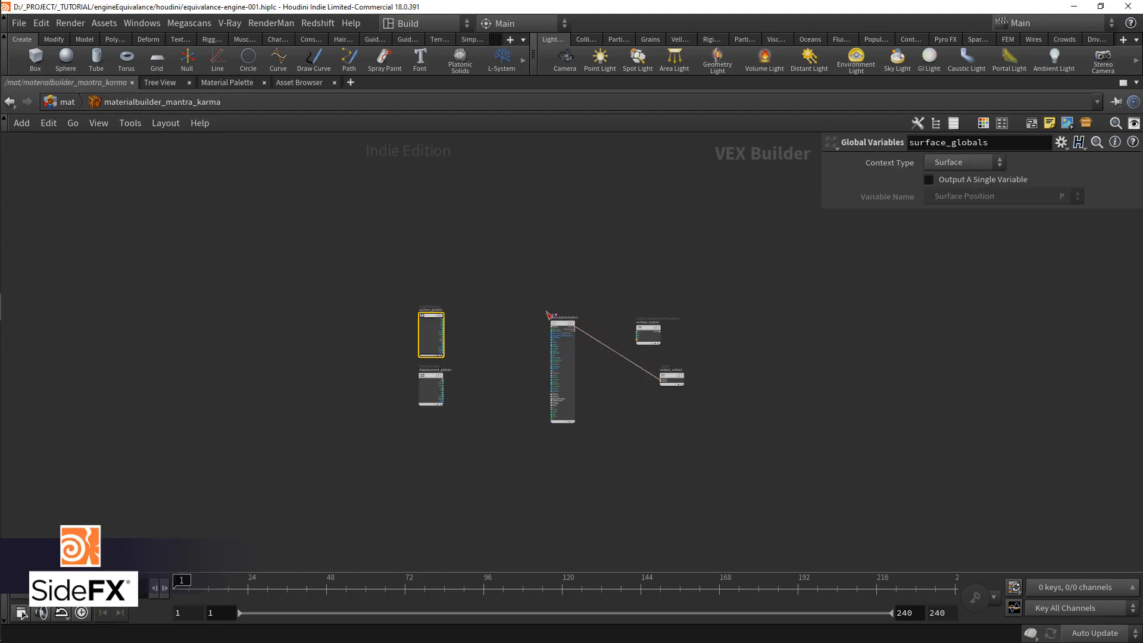
pyautogui.press('Tab')
pyautogui.write('text')
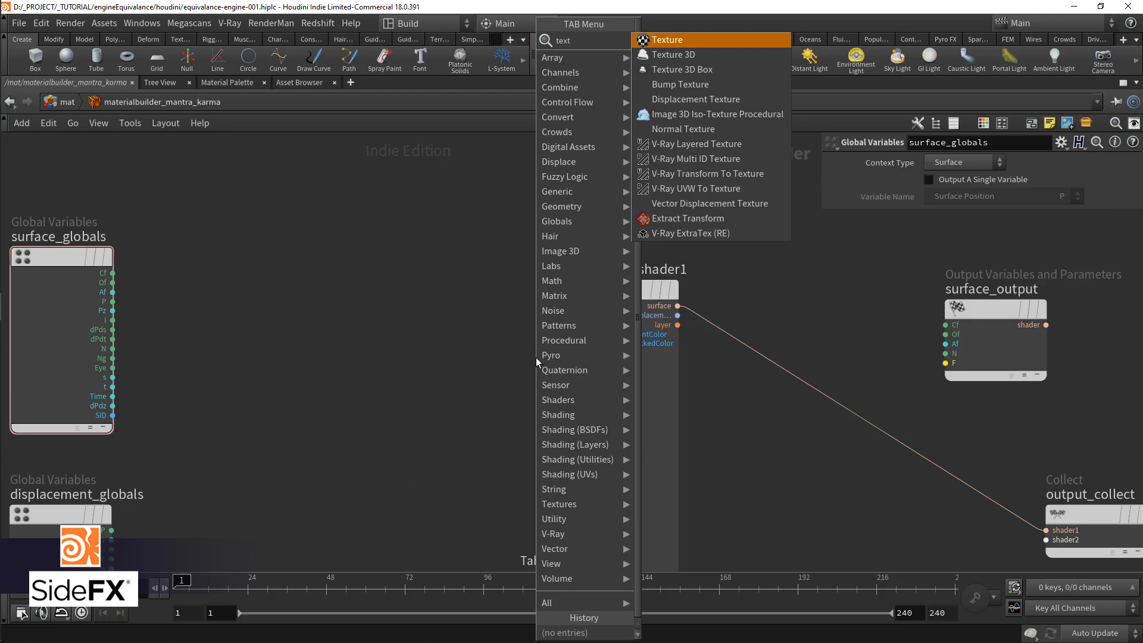
pyautogui.press('Return')
pyautogui.click(429, 322)
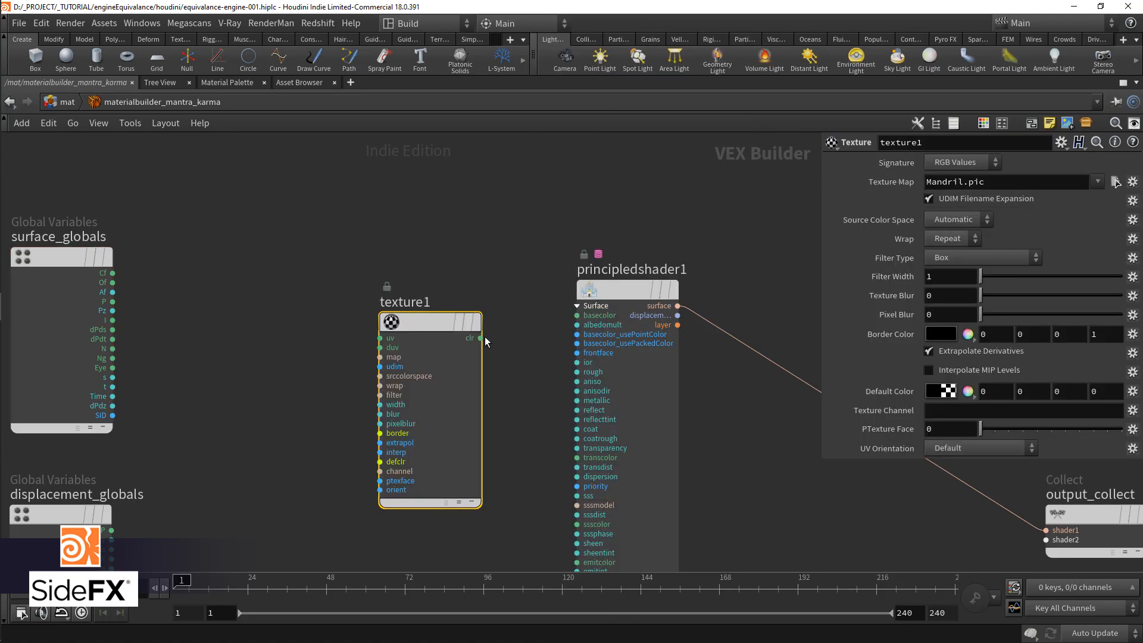
pyautogui.click(577, 315)
pyautogui.moveTo(428, 325)
pyautogui.moveTo(426, 325); pyautogui.dragTo(394, 300)
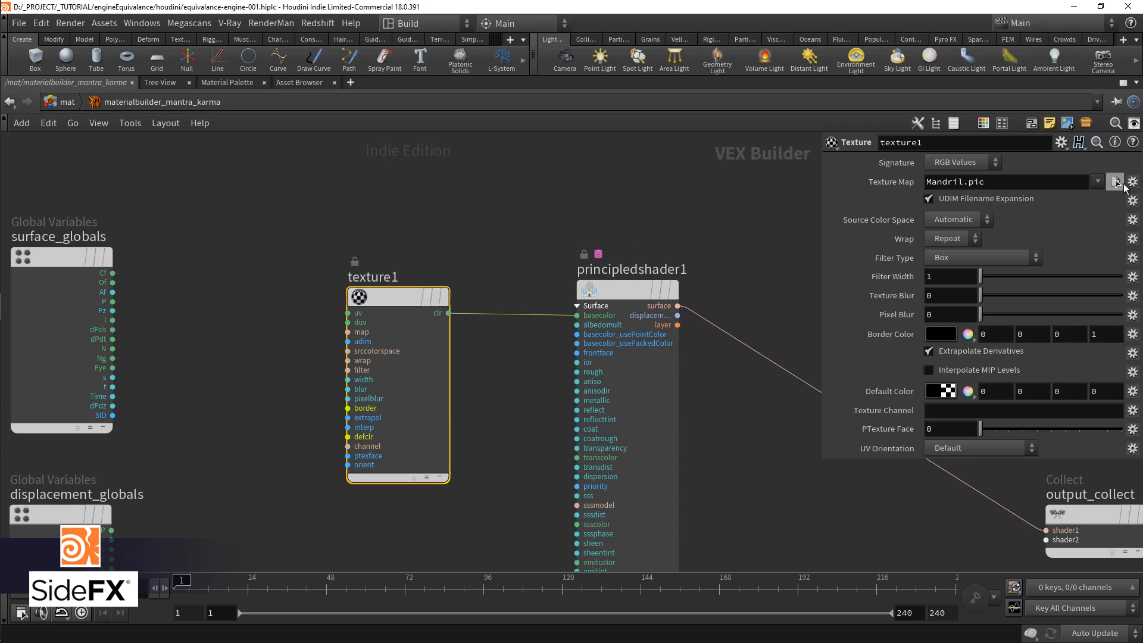
# Step: Load rubbertoy_BaseColor_1001.png from $HIP/maps as the Texture Map of texture1, with sequences listed as individual files
pyautogui.click(1116, 182)
pyautogui.click(780, 331)
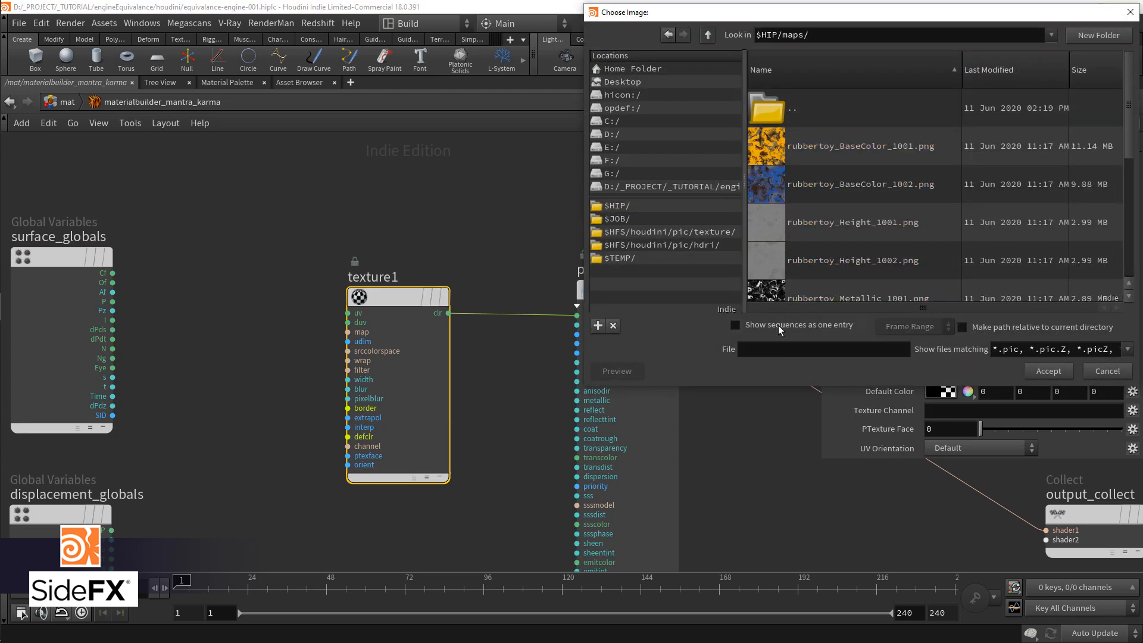
pyautogui.click(853, 153)
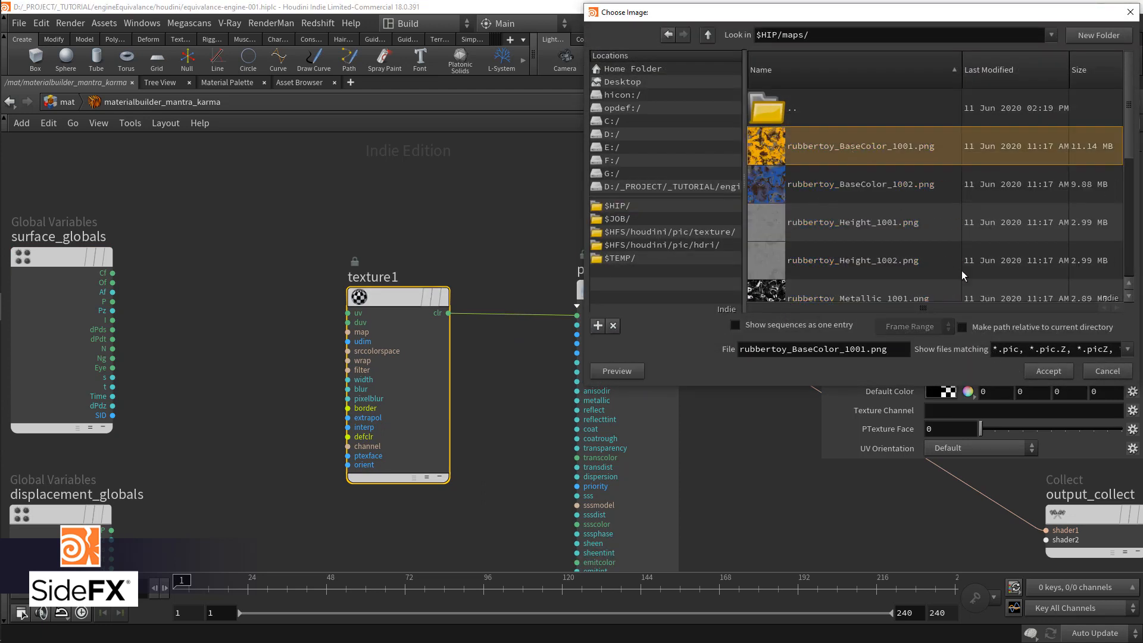
pyautogui.click(1057, 376)
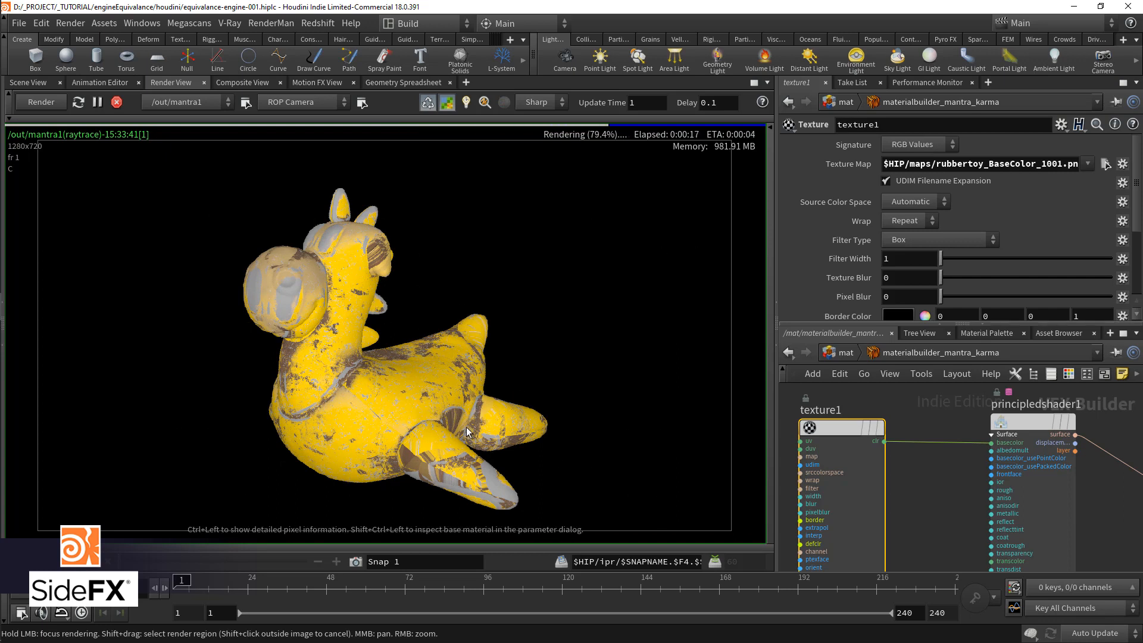
# Step: Replace the tile number 1001 in texture1's Texture Map path with %(UDIM) and check the Mantra render
pyautogui.moveTo(1061, 165); pyautogui.dragTo(1046, 169)
pyautogui.write('%()')
pyautogui.write('UDIM)d')
pyautogui.press('Return')
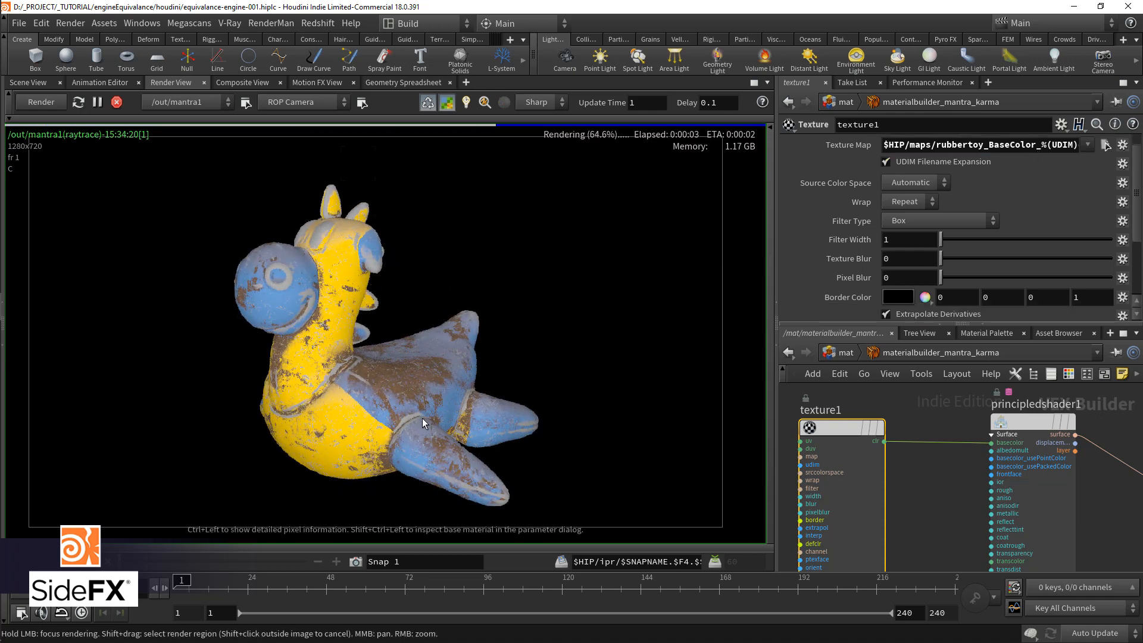
pyautogui.scroll(-2, 415, 408)
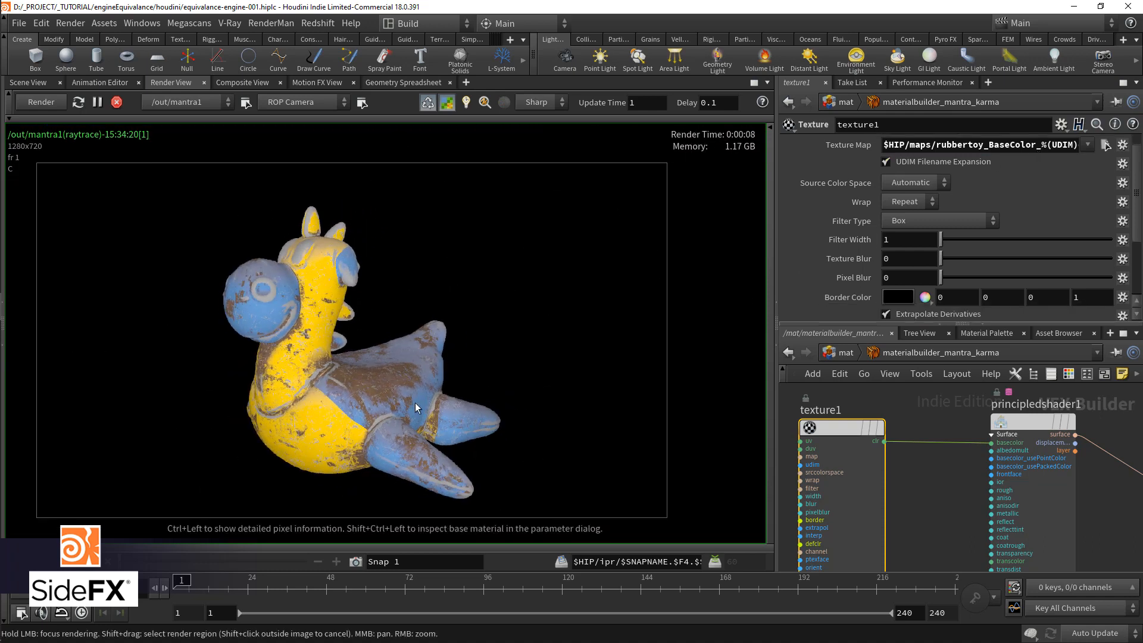
pyautogui.moveTo(415, 403); pyautogui.dragTo(438, 398, button='middle')
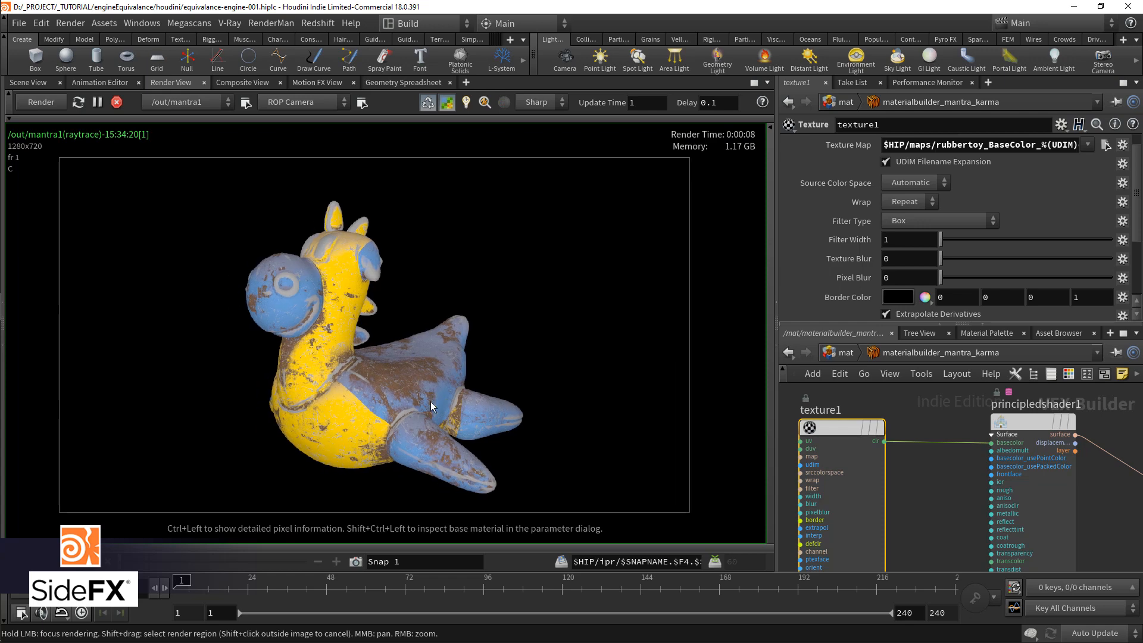
pyautogui.scroll(1, 433, 400)
pyautogui.scroll(-1, 910, 412)
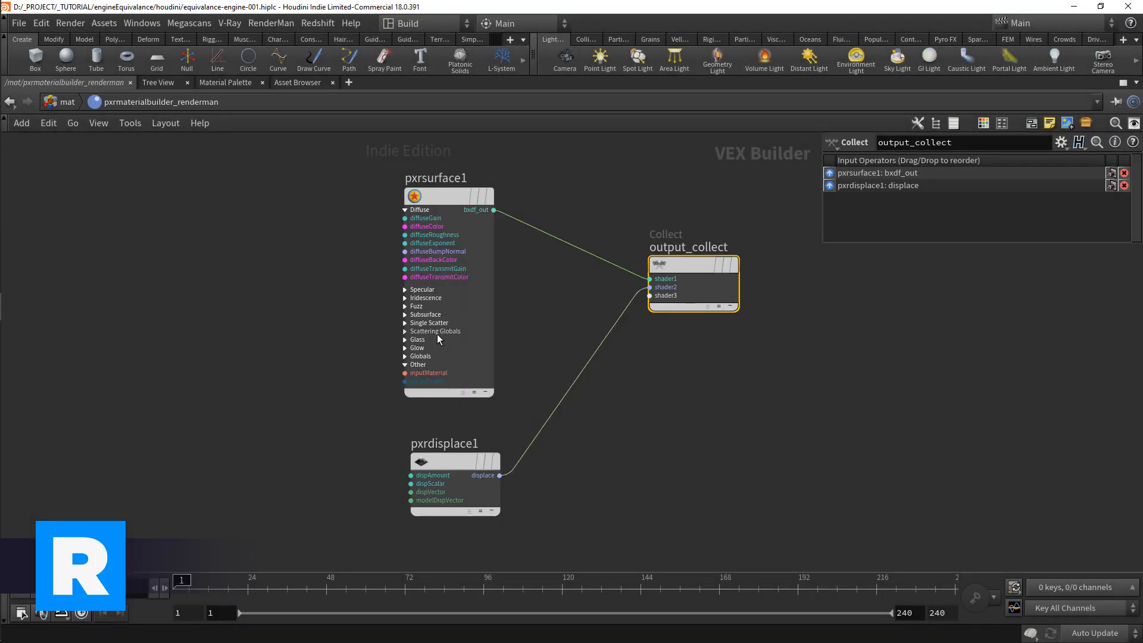
# Step: Delete the pxrdisplace1 node in pxrmaterialbuilder_renderman
pyautogui.moveTo(324, 346); pyautogui.dragTo(375, 372, button='middle')
pyautogui.moveTo(434, 484); pyautogui.dragTo(548, 533)
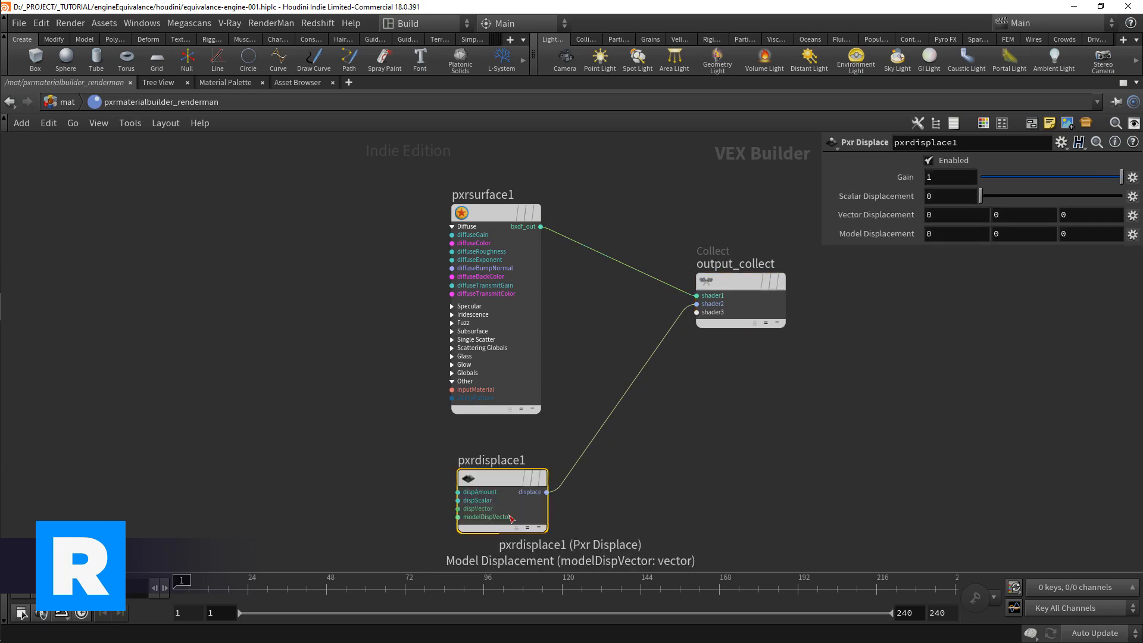
pyautogui.press('Delete')
pyautogui.moveTo(377, 395); pyautogui.dragTo(377, 410, button='middle')
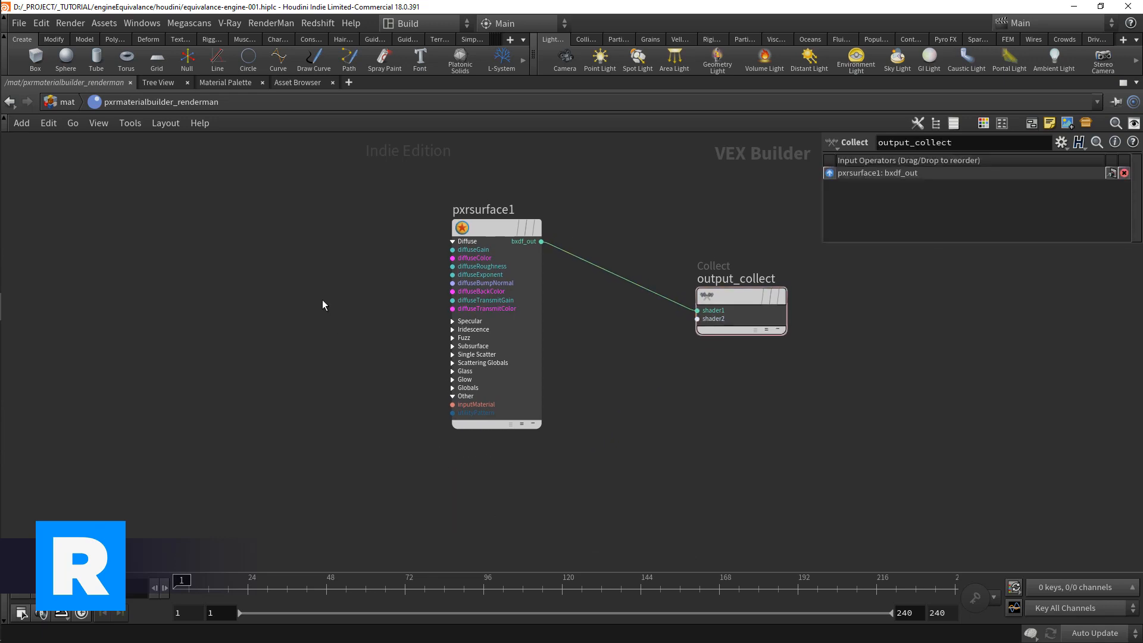
# Step: Add a Pxr Texture node and connect its resultRGB output to the diffuseColor of pxrsurface1
pyautogui.press('Tab')
pyautogui.write('pxrte')
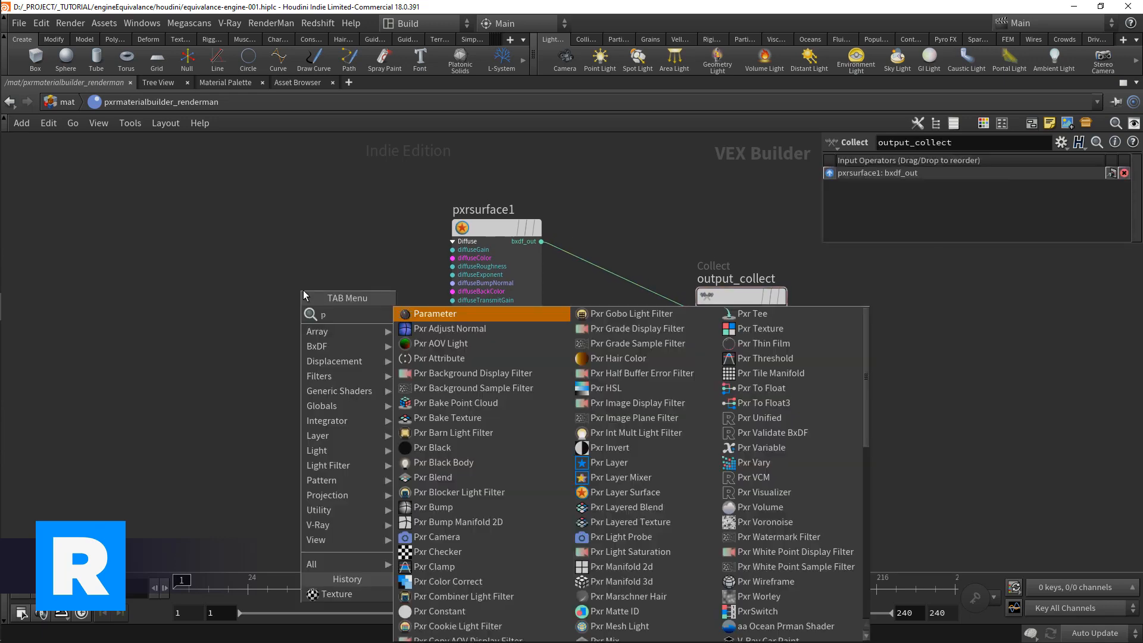
pyautogui.press('Down')
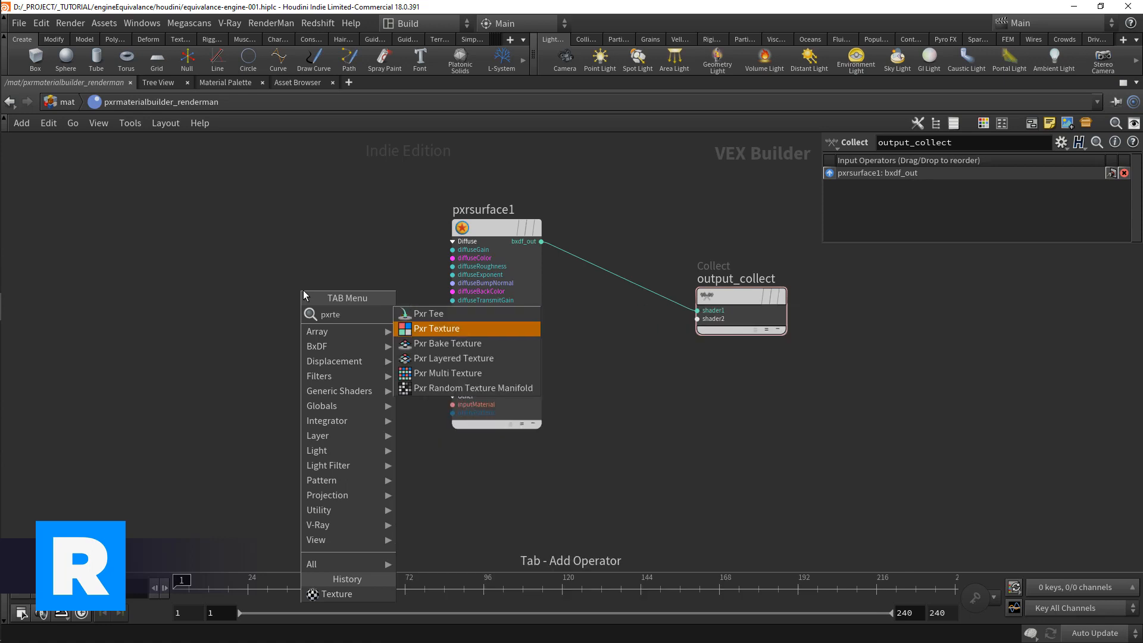
pyautogui.press('Return')
pyautogui.click(259, 268)
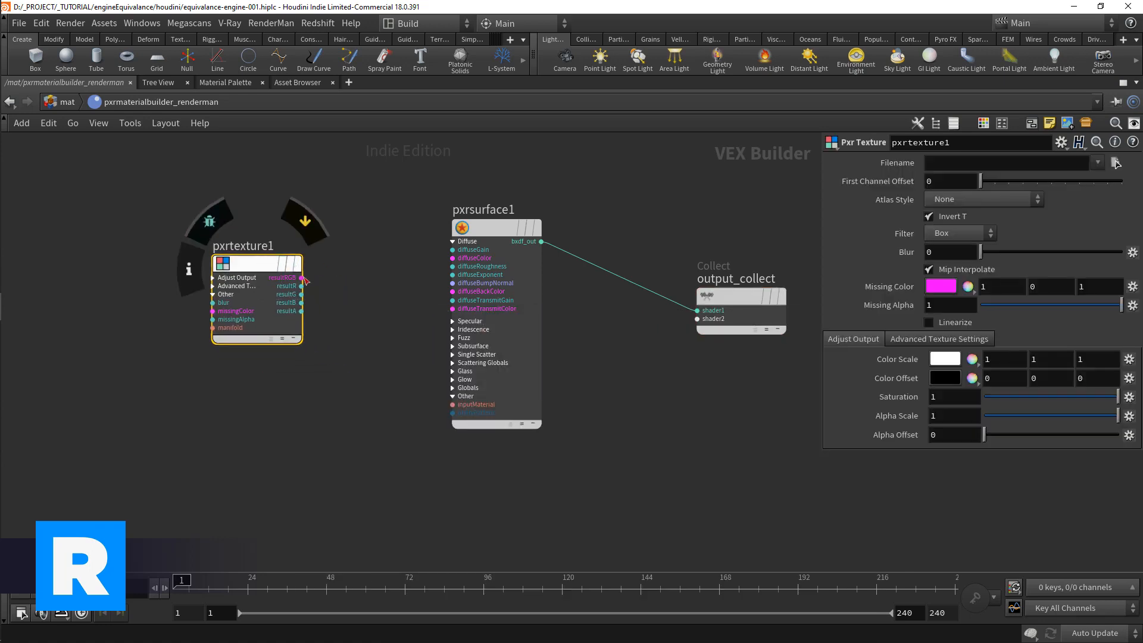
pyautogui.moveTo(301, 278); pyautogui.dragTo(452, 258)
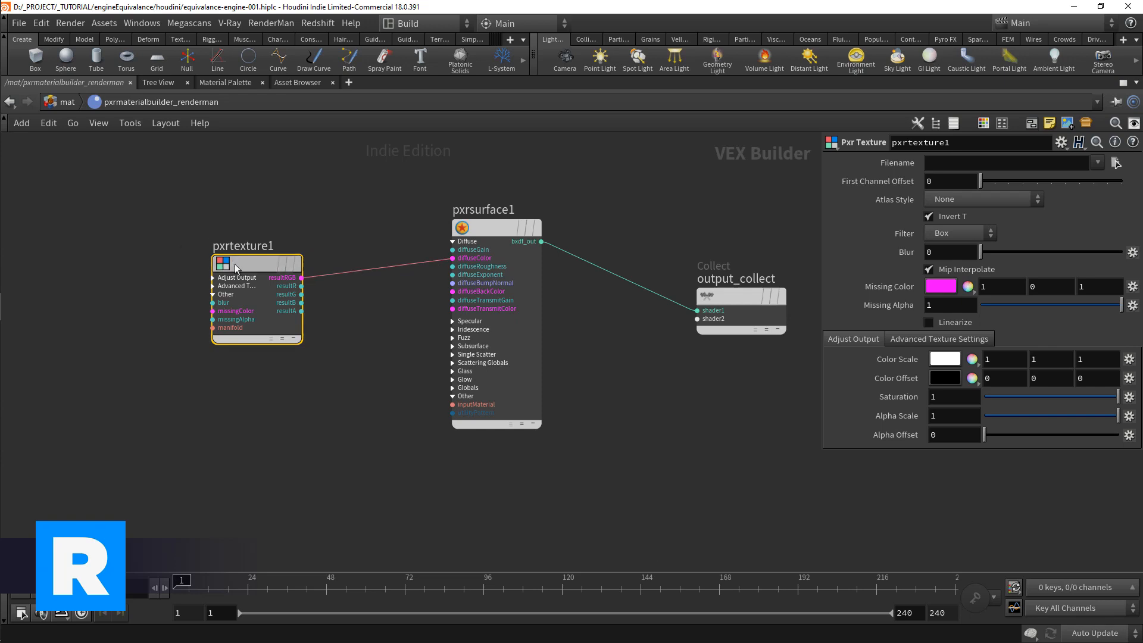
pyautogui.moveTo(256, 263); pyautogui.dragTo(248, 254)
# Step: Load rubbertoy_BaseColor_1001.png into pxrtexture1 and set its Atlas Style to UDIM (Mari)
pyautogui.click(1116, 163)
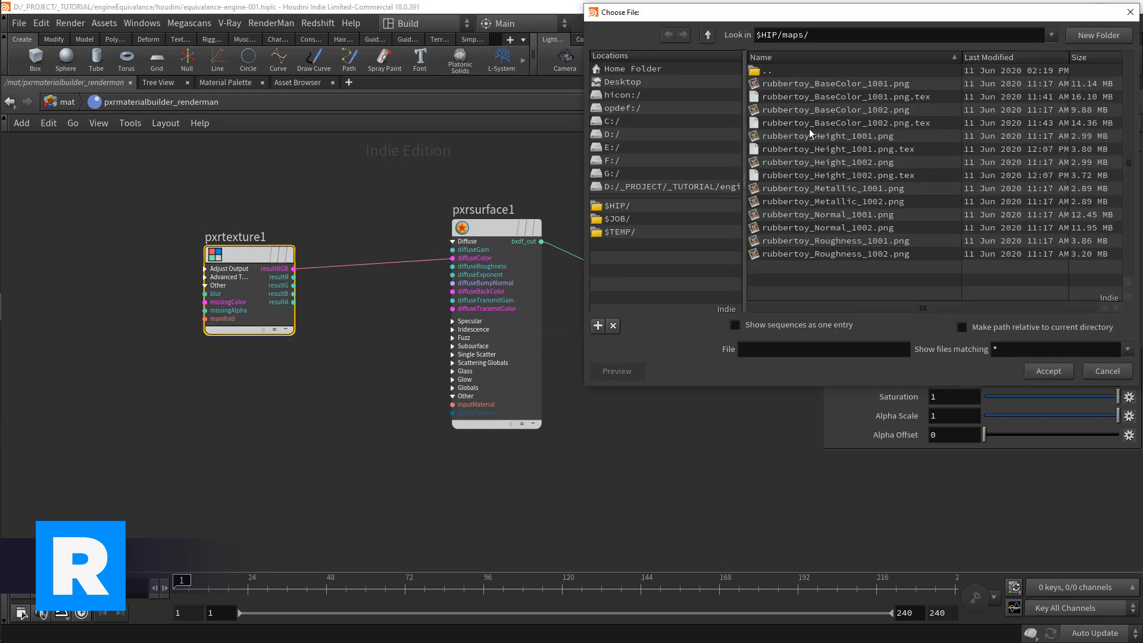
pyautogui.doubleClick(839, 87)
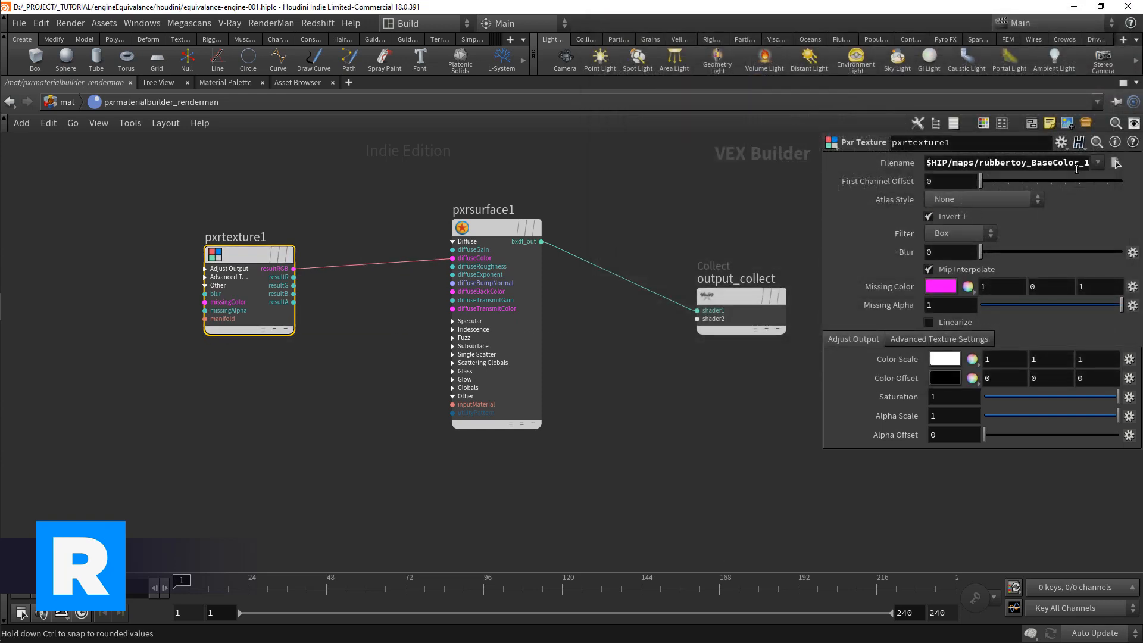
pyautogui.click(977, 200)
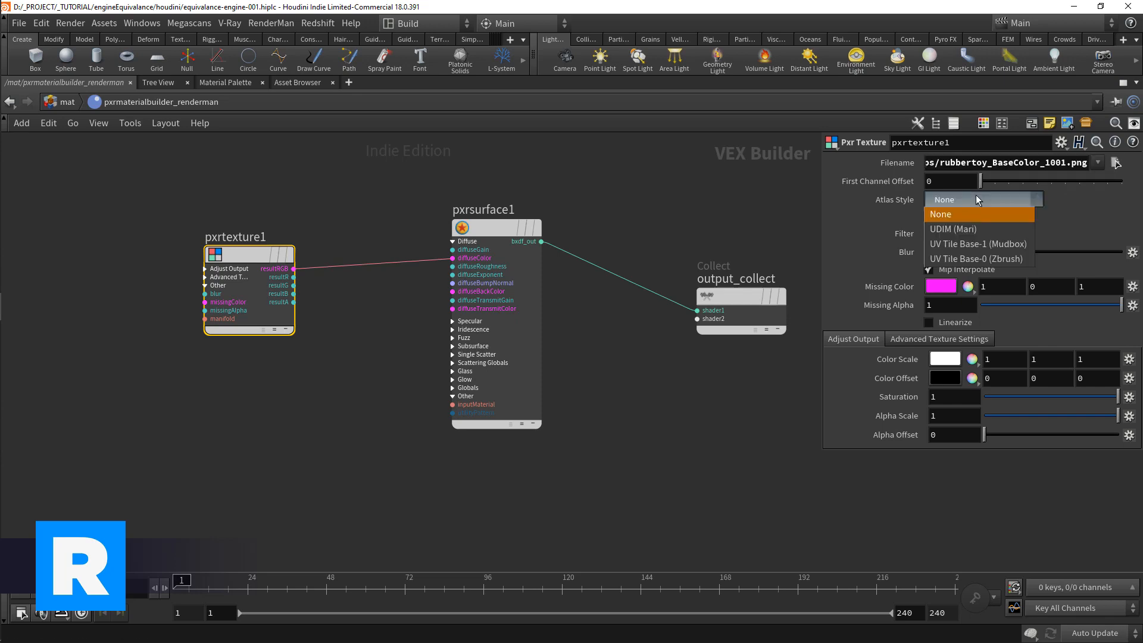
pyautogui.click(978, 229)
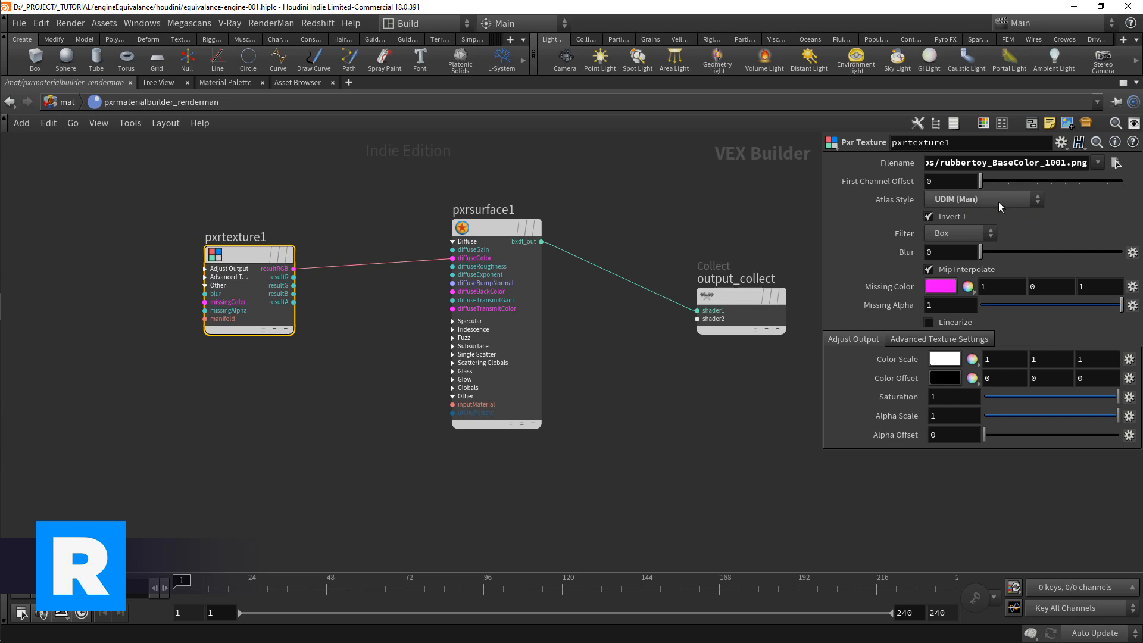
# Step: Replace the tile number 1001 in pxrtexture1's Filename with <UDIM>
pyautogui.click(1059, 162)
pyautogui.moveTo(1049, 163); pyautogui.dragTo(1045, 164)
pyautogui.press('BackSpace')
pyautogui.write('<>')
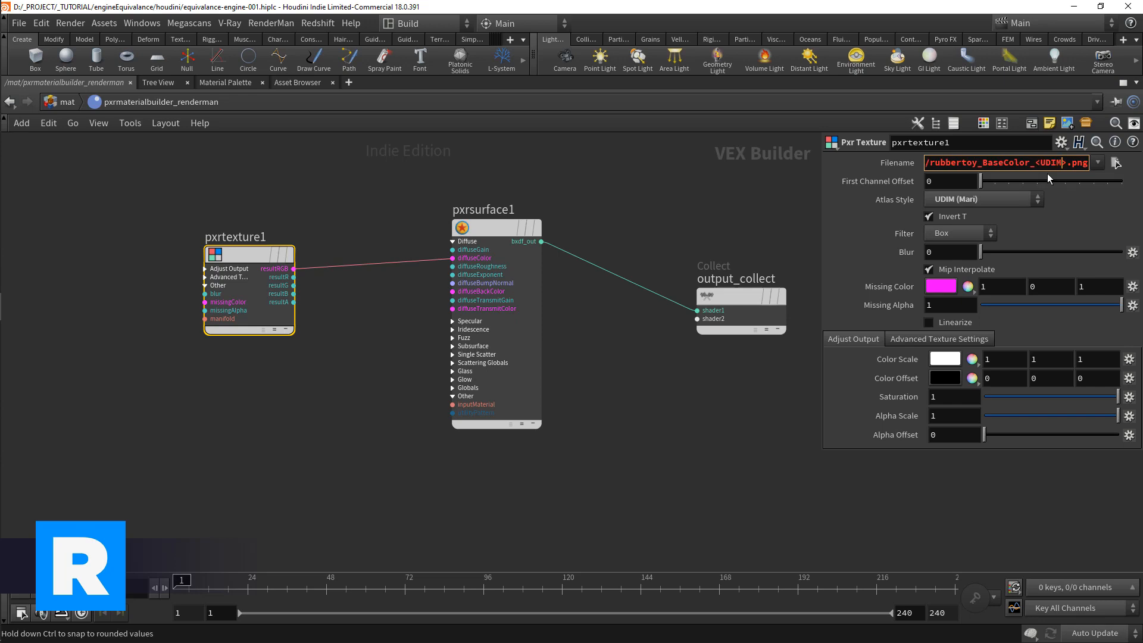
pyautogui.press('Return')
# Step: Bring up the RenderMan 23 shelf tools and inspect the UDIM texture in the RenderMan render
pyautogui.click(510, 40)
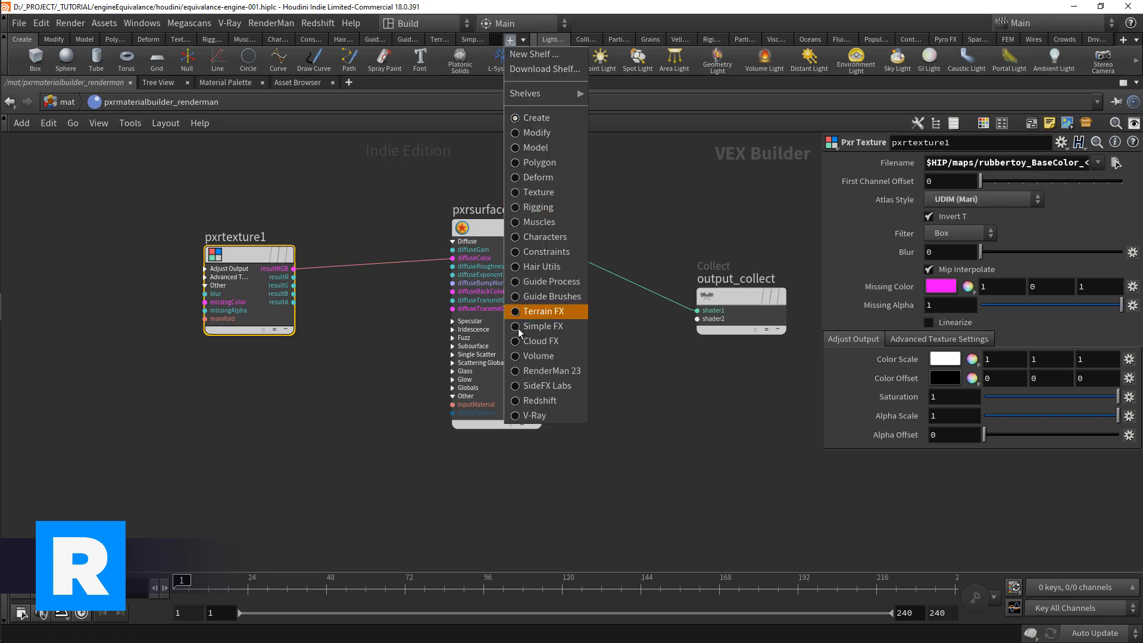
pyautogui.click(530, 371)
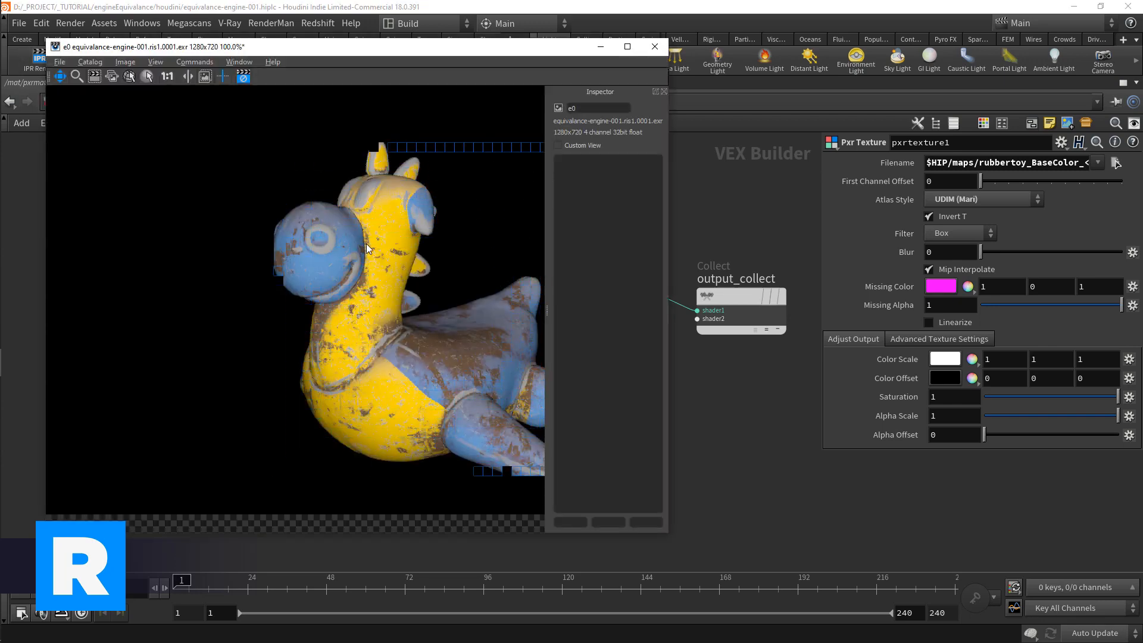
pyautogui.scroll(-2, 367, 244)
pyautogui.moveTo(421, 281); pyautogui.dragTo(354, 295)
pyautogui.scroll(1, 352, 296)
pyautogui.scroll(1, 354, 295)
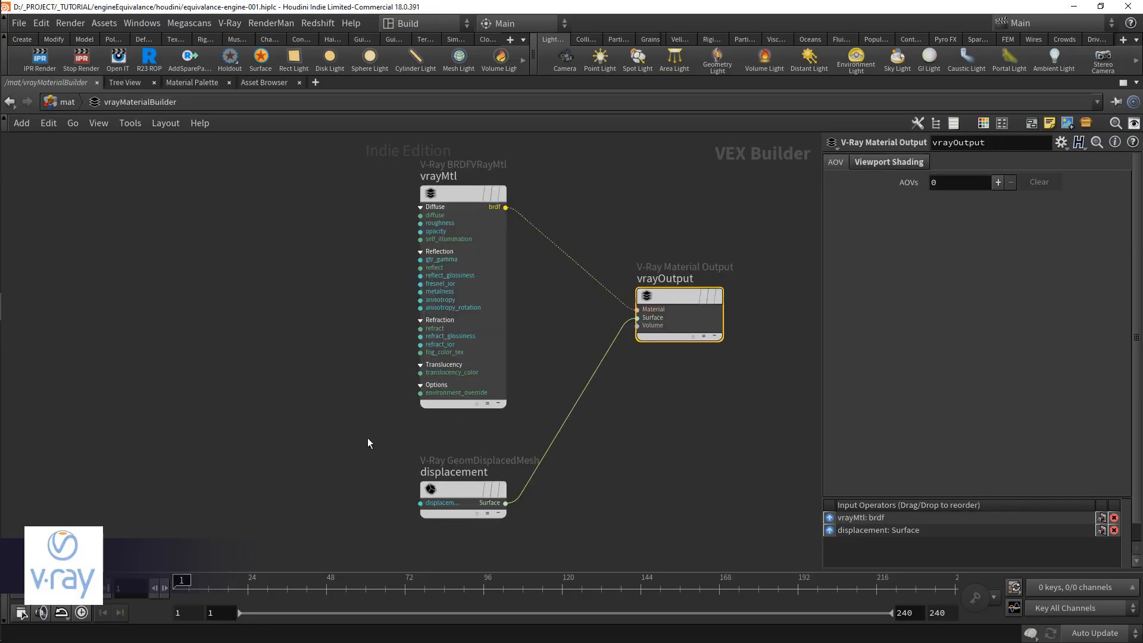
# Step: Delete the displacement node in vrayMaterialBuilder and add a V-Ray Image File node
pyautogui.click(455, 492)
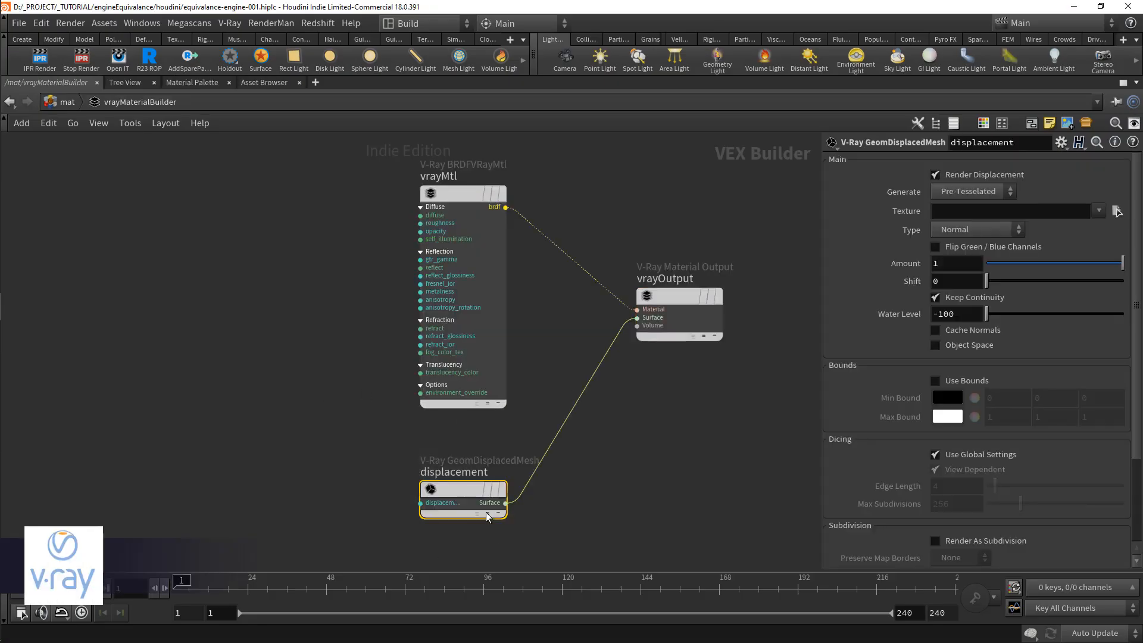
pyautogui.press('Delete')
pyautogui.press('Tab')
pyautogui.write('imag')
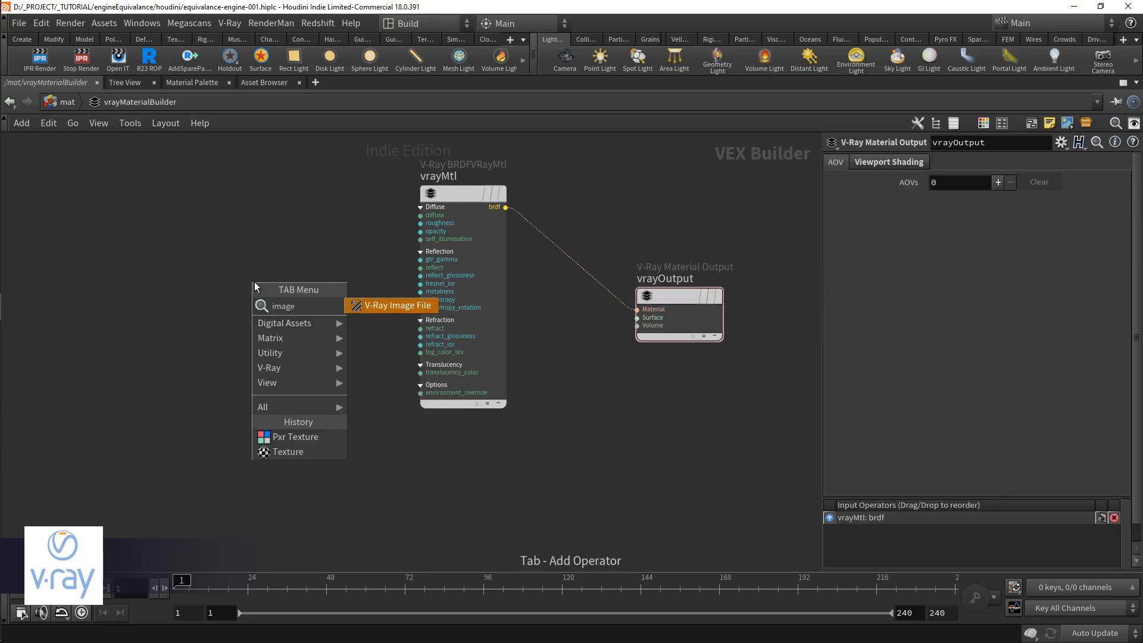
pyautogui.press('Return')
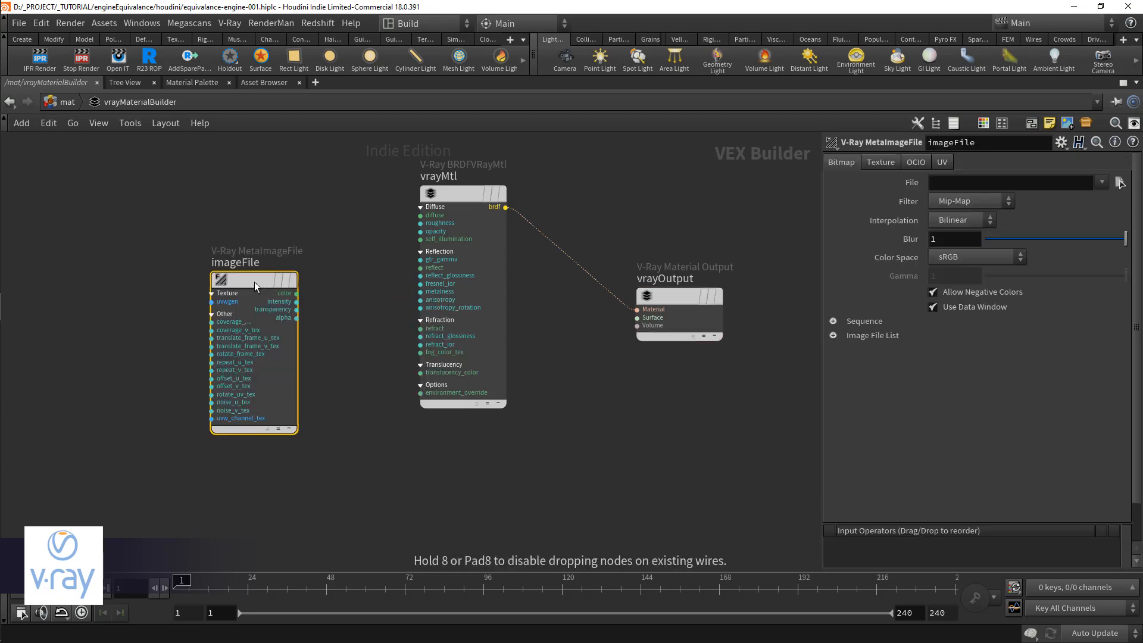
# Step: Connect imageFile's color output to the diffuse input of vrayMtl and tidy the node layout
pyautogui.click(221, 242)
pyautogui.moveTo(262, 255); pyautogui.dragTo(421, 215)
pyautogui.moveTo(290, 321); pyautogui.dragTo(312, 361, button='middle')
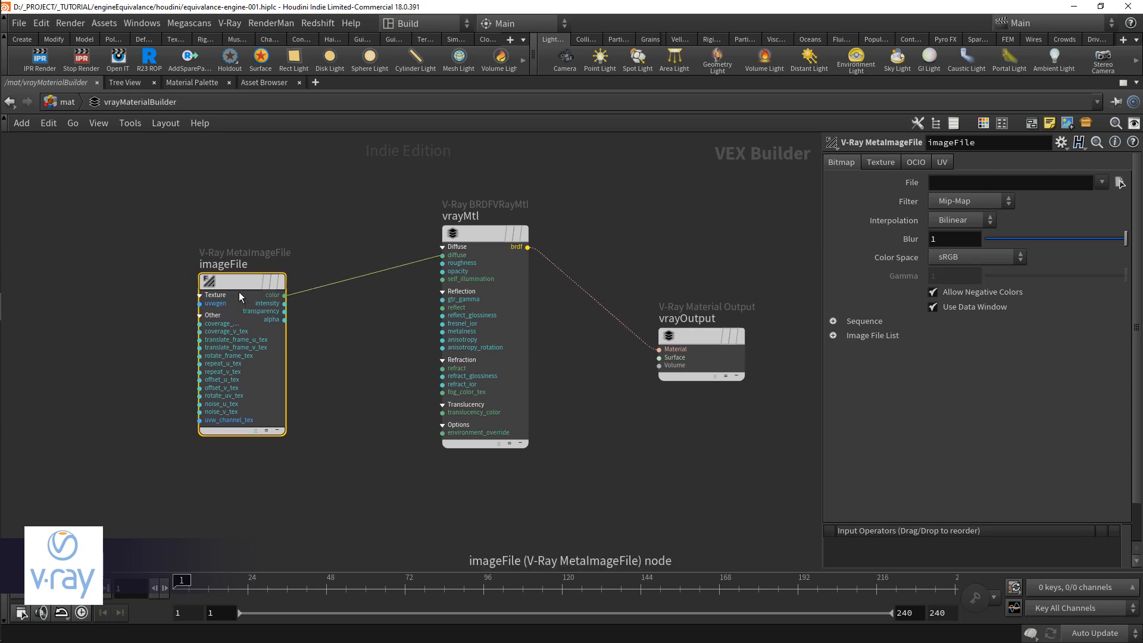
pyautogui.moveTo(238, 294); pyautogui.dragTo(237, 263)
# Step: Load rubbertoy_BaseColor_1001.png into imageFile and replace the tile number in its path with <UDIM>
pyautogui.click(1120, 182)
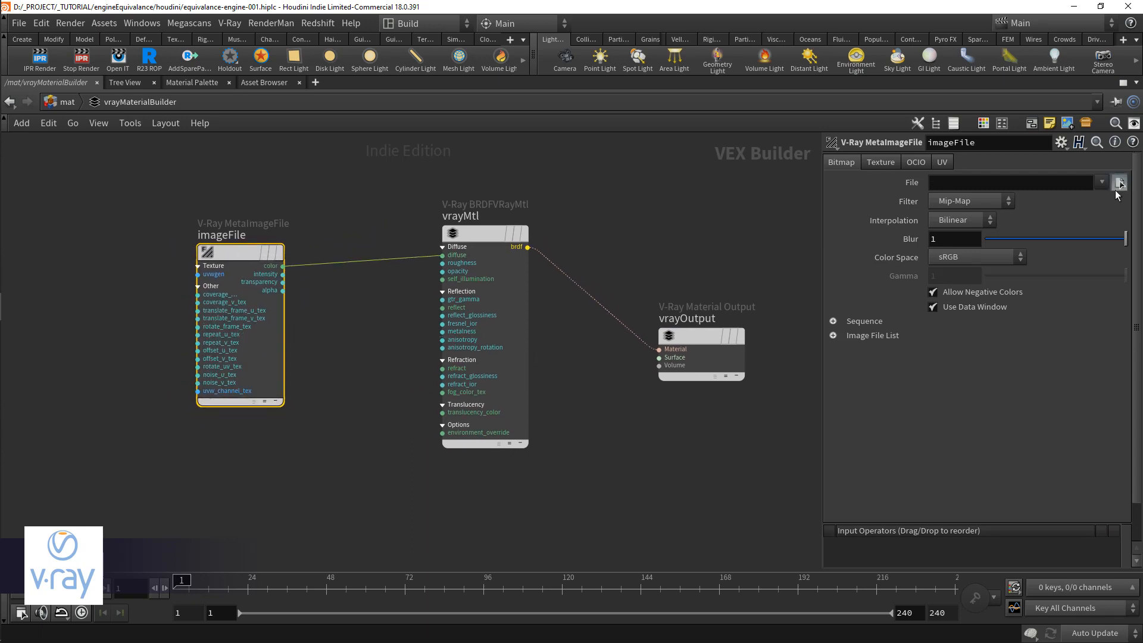
pyautogui.doubleClick(851, 83)
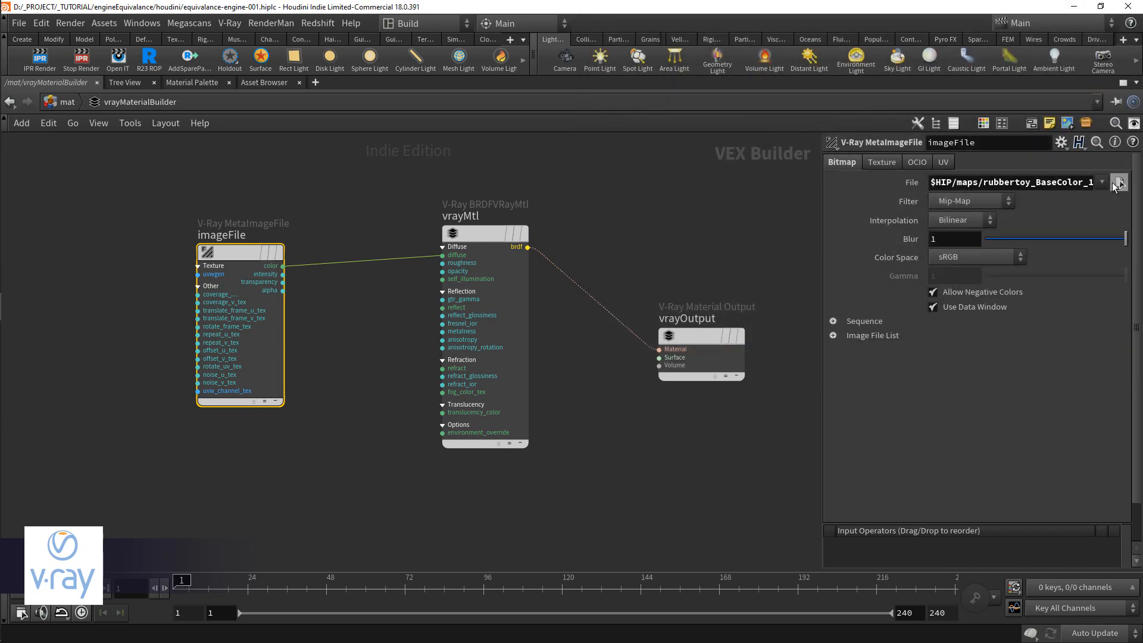
pyautogui.click(1071, 184)
pyautogui.press('BackSpace')
pyautogui.press('BackSpace')
pyautogui.press('BackSpace')
pyautogui.write('<>.png')
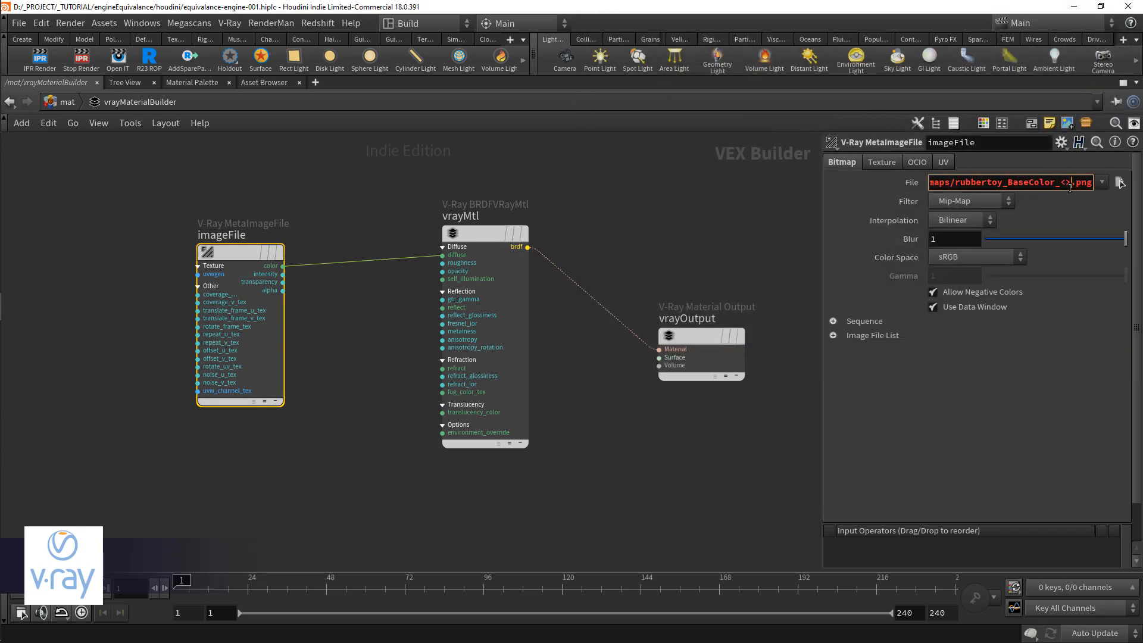
pyautogui.write('UDIM')
pyautogui.press('Return')
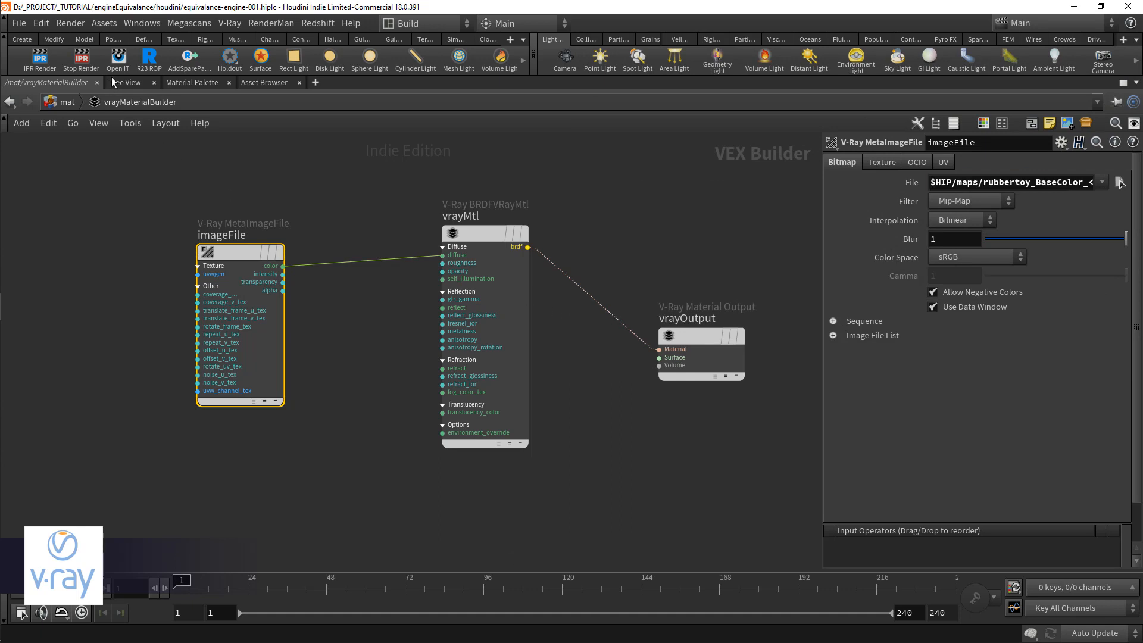
# Step: Bring up the V-Ray shelf tools and render the textured toy in the V-Ray frame buffer
pyautogui.click(522, 40)
pyautogui.click(536, 415)
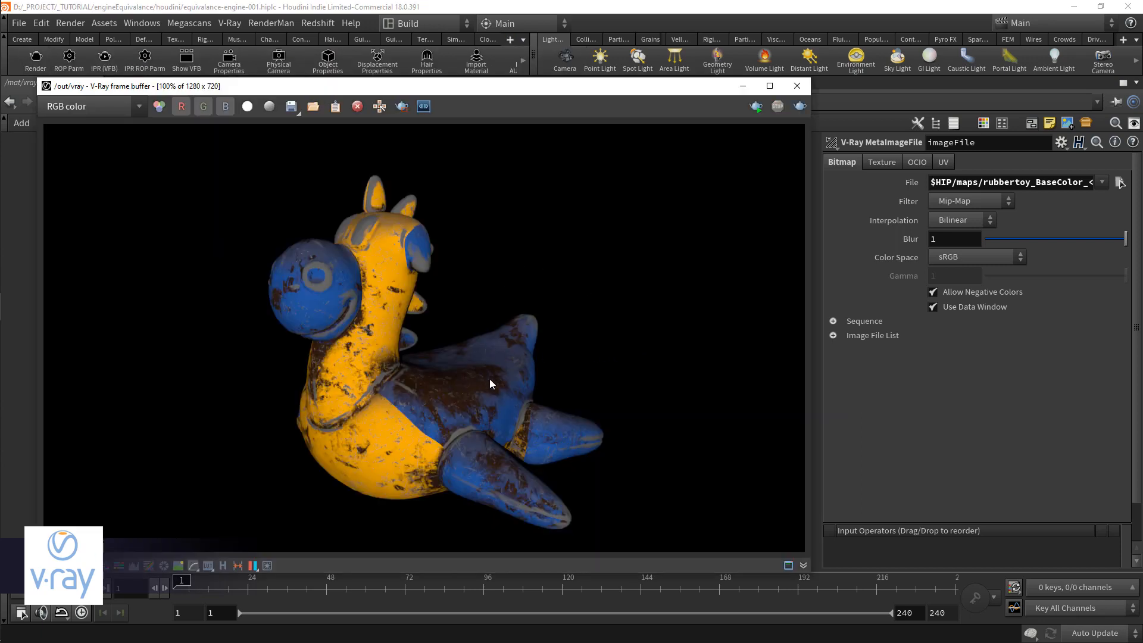
# Step: Try the Linear color space on imageFile in the V-Ray render and return it to sRGB for comparison
pyautogui.click(1009, 259)
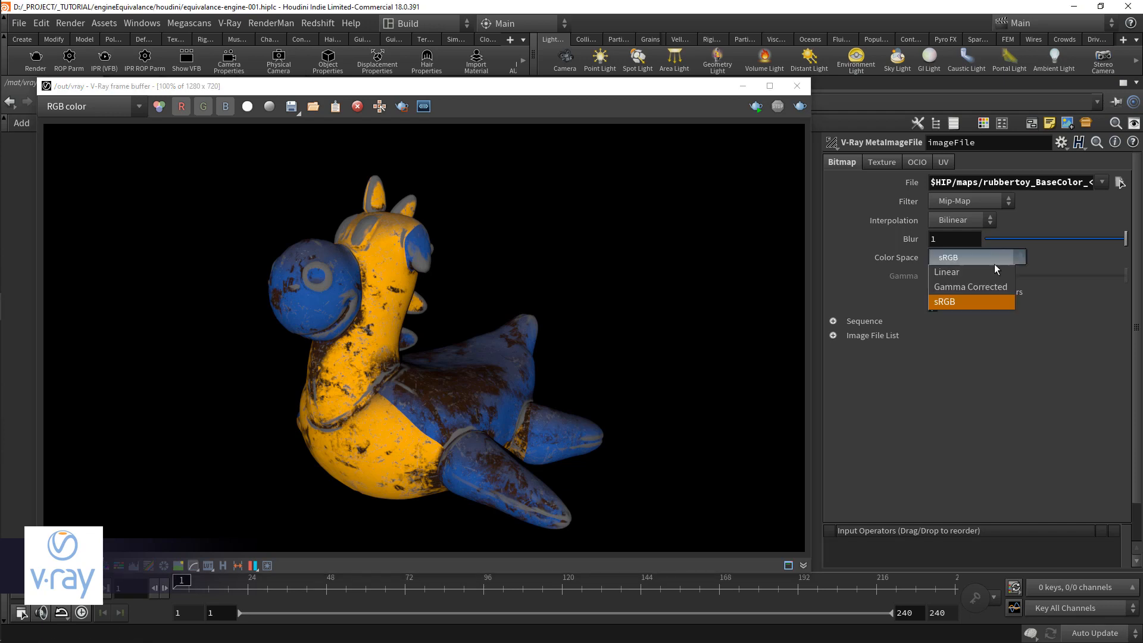
pyautogui.click(990, 271)
pyautogui.click(44, 65)
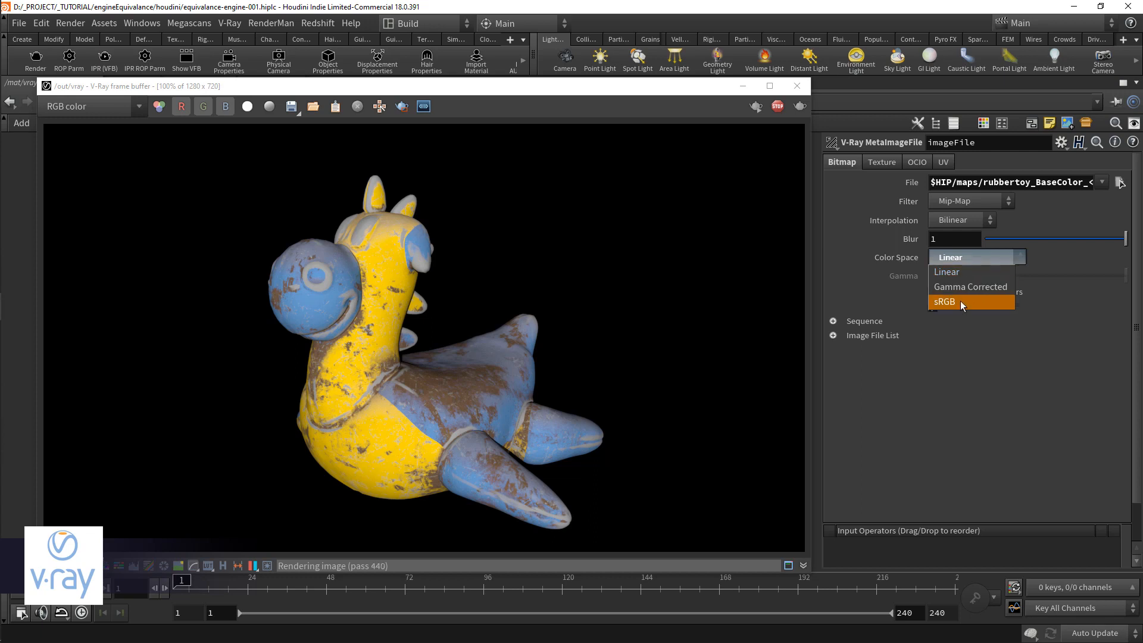
pyautogui.click(960, 302)
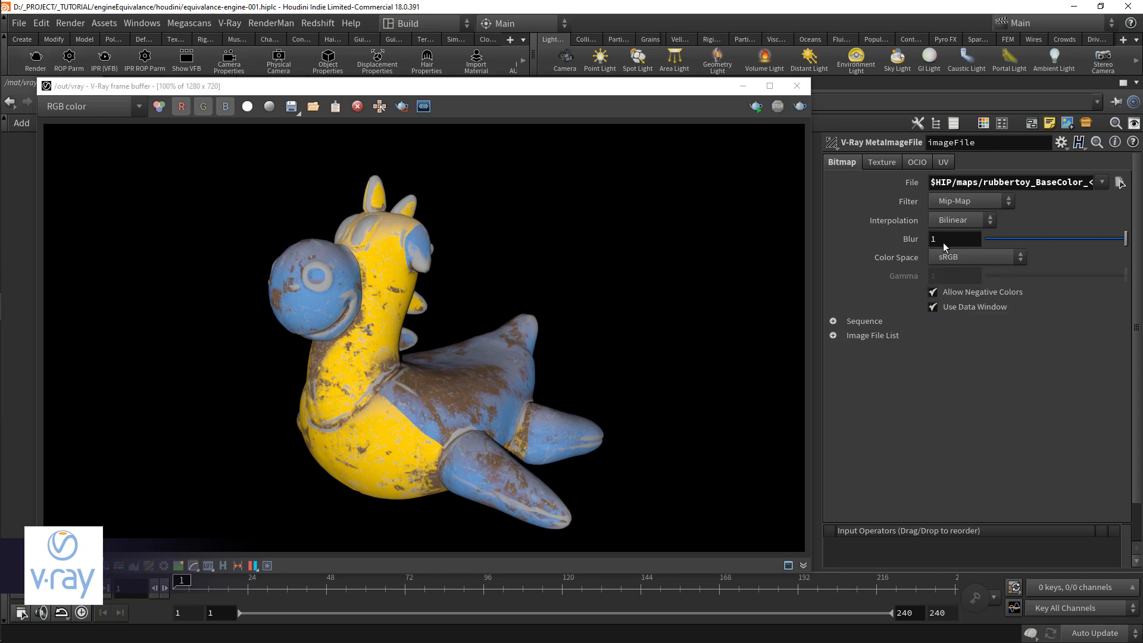
pyautogui.click(991, 252)
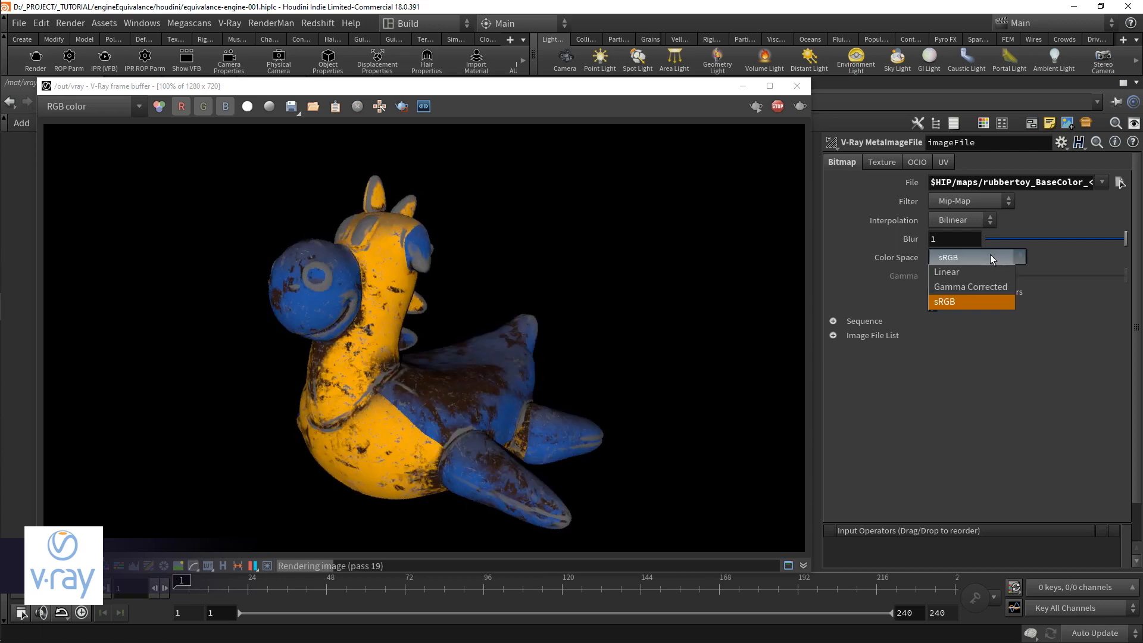
pyautogui.click(991, 258)
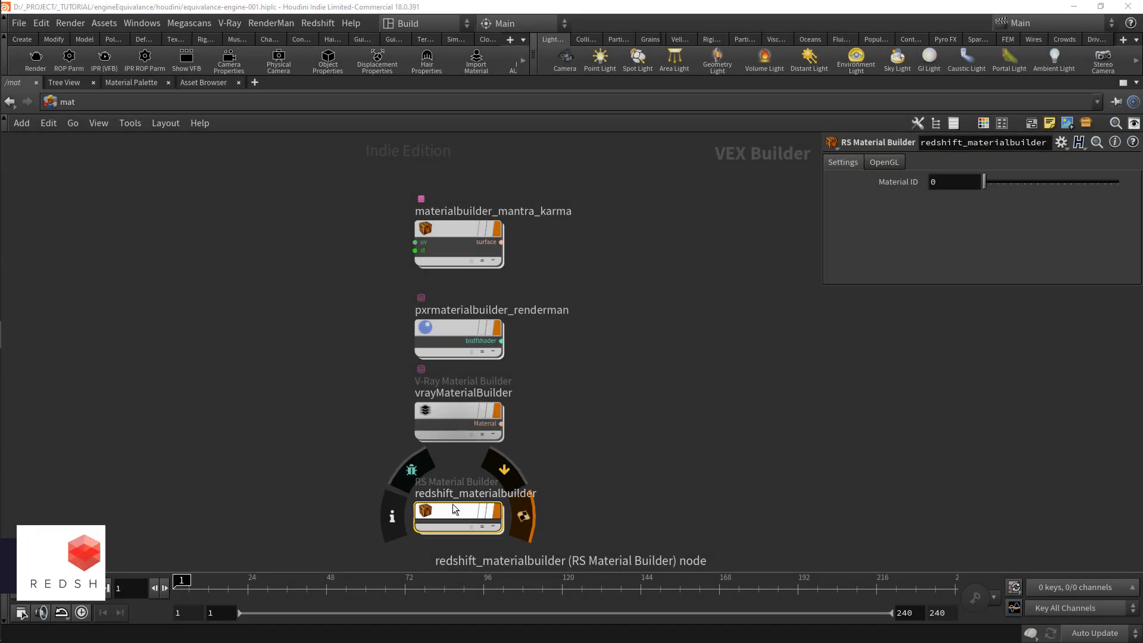
# Step: Delete the displacement node in redshift_materialbuilder and add an RS Texture node
pyautogui.doubleClick(461, 510)
pyautogui.click(465, 487)
pyautogui.press('Delete')
pyautogui.press('Tab')
pyautogui.write('rs')
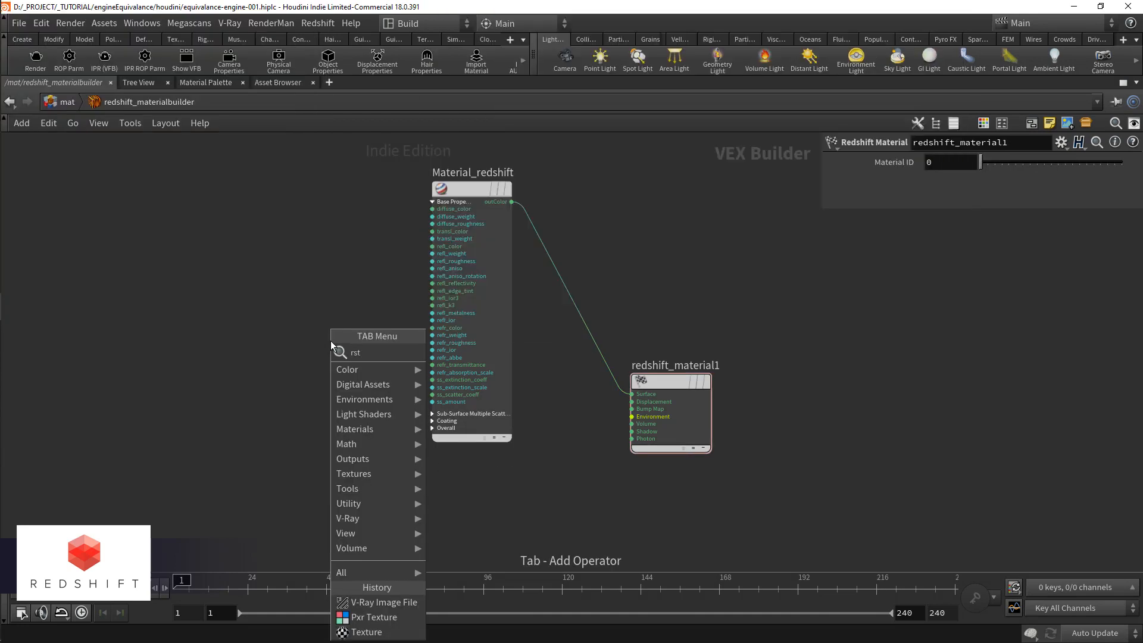
pyautogui.press('Return')
# Step: Connect TextureSampler1's outColor to the diffuse_color of Material_redshift and load rubbertoy_BaseColor_1001.png into it
pyautogui.click(298, 209)
pyautogui.moveTo(337, 216); pyautogui.dragTo(407, 209)
pyautogui.click(1104, 196)
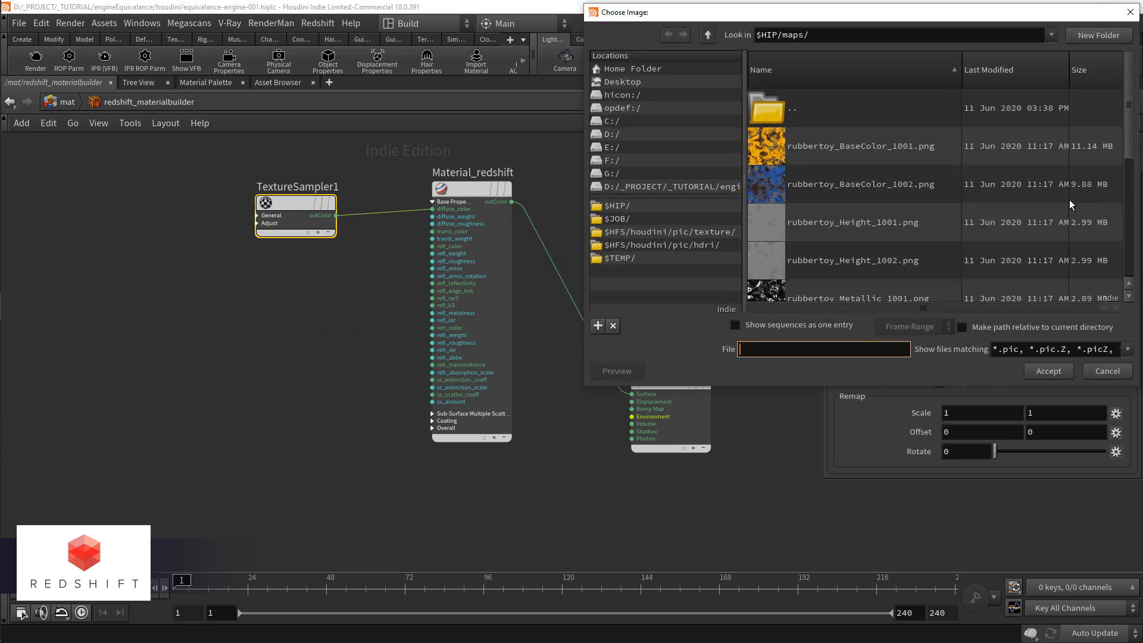
pyautogui.doubleClick(861, 142)
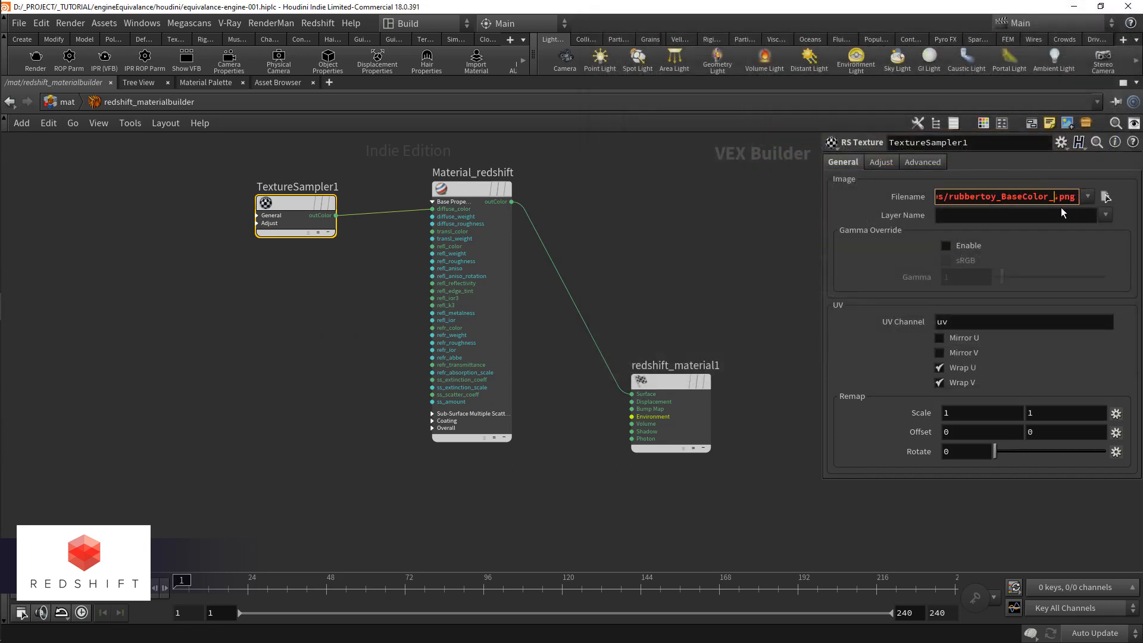
# Step: Put <UDIM> in place of the tile number in TextureSampler1's Filename and enable its Gamma Override with sRGB
pyautogui.write('<>')
pyautogui.write('UDIM>')
pyautogui.press('Return')
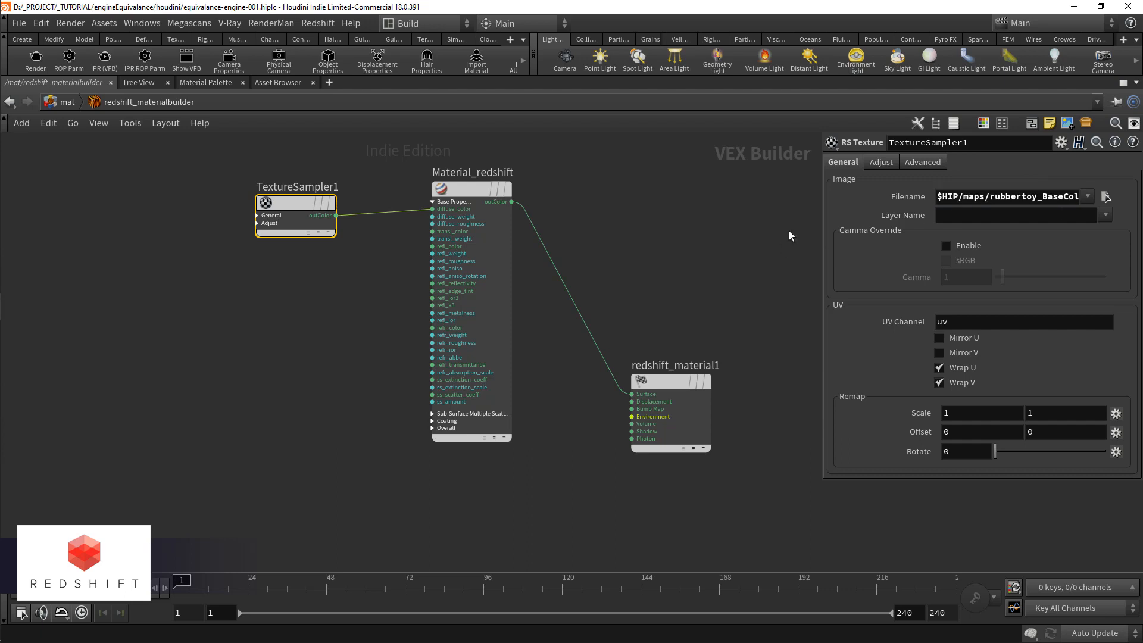
pyautogui.click(970, 251)
pyautogui.click(964, 262)
# Step: Bring up the Redshift shelf tools for rendering the textured toy
pyautogui.click(509, 40)
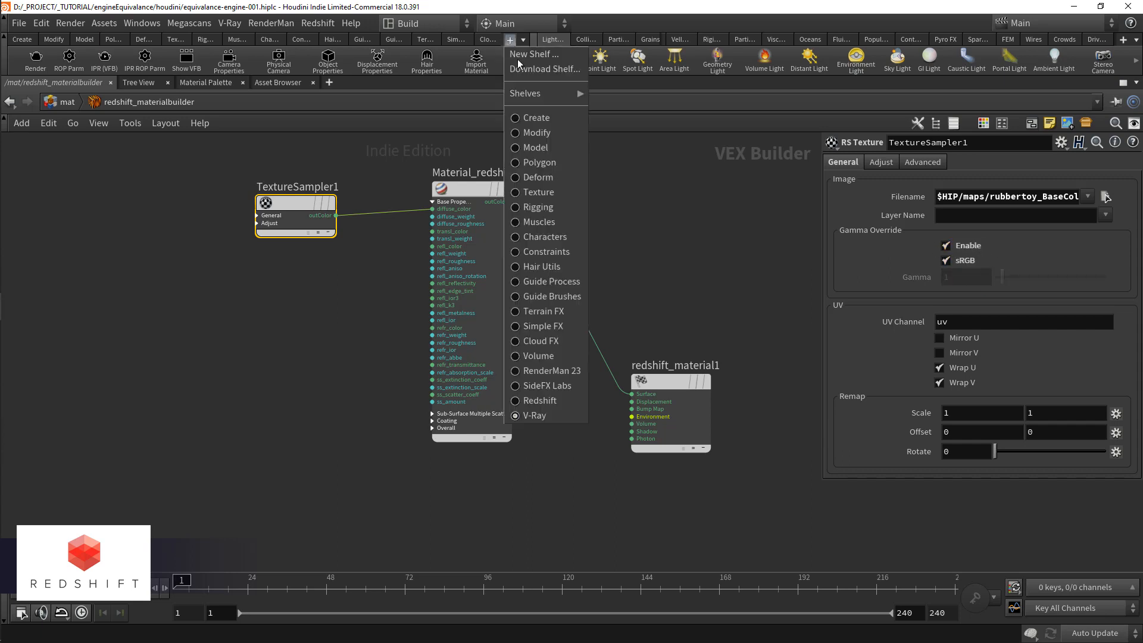
pyautogui.click(553, 400)
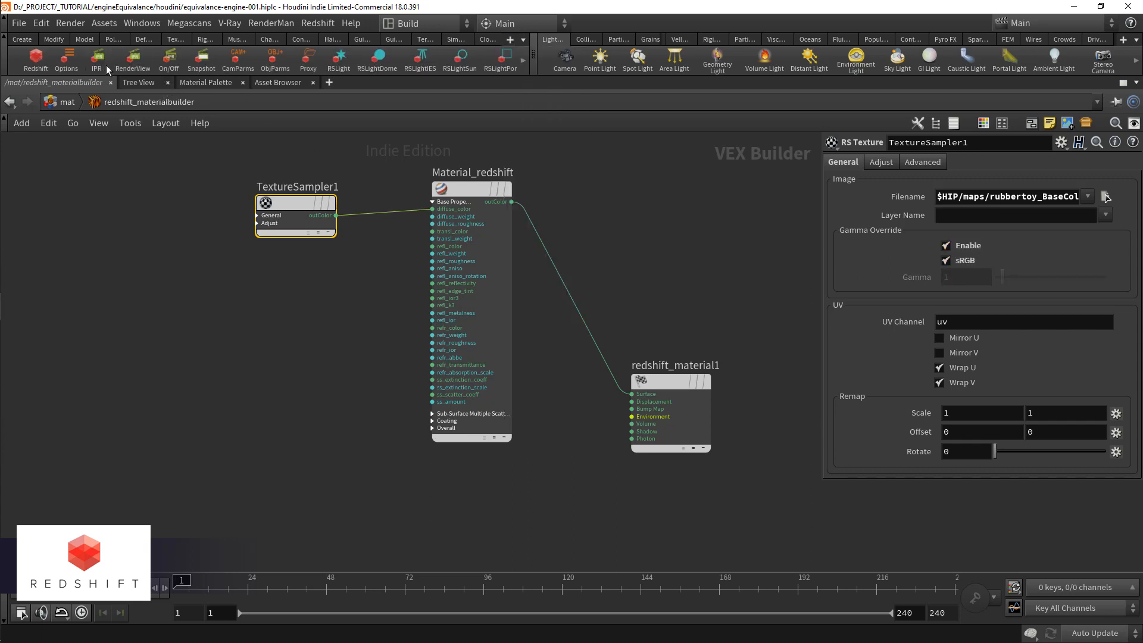
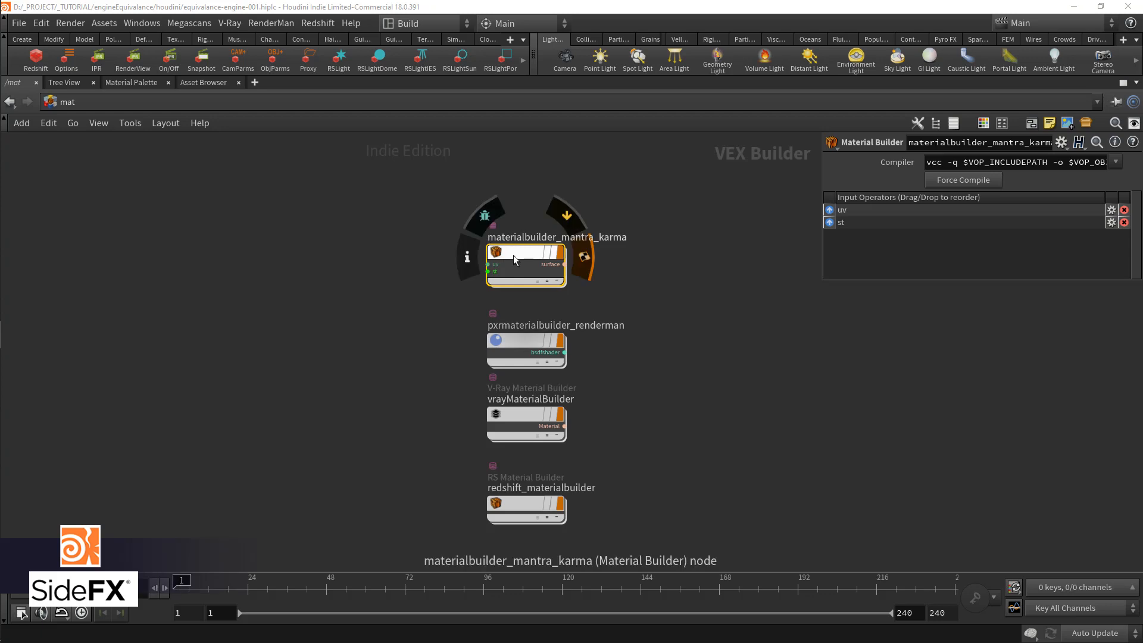
# Step: Open the materialbuilder_mantra_karma network around texture1 and principledshader1
pyautogui.doubleClick(518, 251)
pyautogui.moveTo(567, 374); pyautogui.dragTo(522, 362, button='middle')
pyautogui.scroll(2, 521, 361)
pyautogui.moveTo(459, 357); pyautogui.dragTo(448, 266)
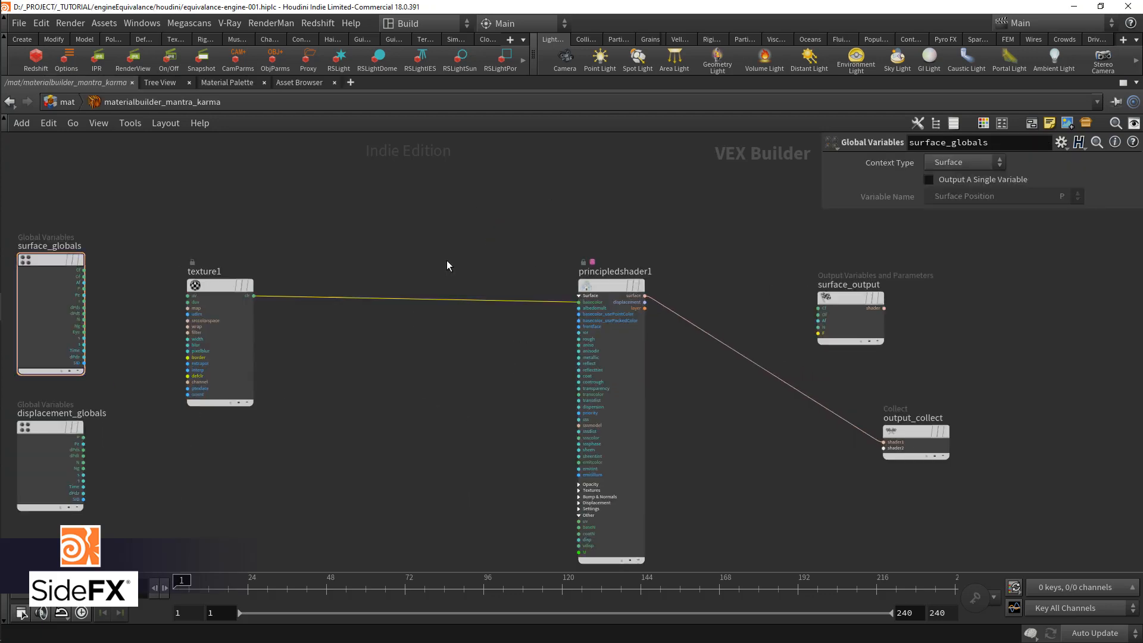
pyautogui.scroll(2, 349, 336)
# Step: Add a Hue Shift node and wire it between texture1's clr output and principledshader1's basecolor
pyautogui.press('Tab')
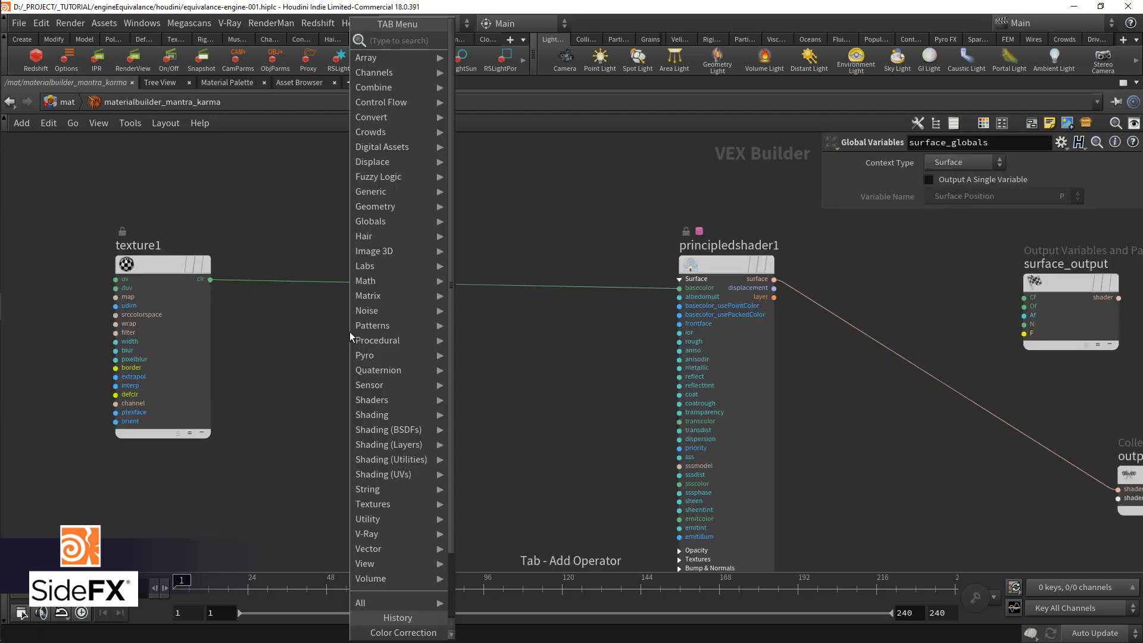
pyautogui.write('hue')
pyautogui.press('Return')
pyautogui.click(349, 331)
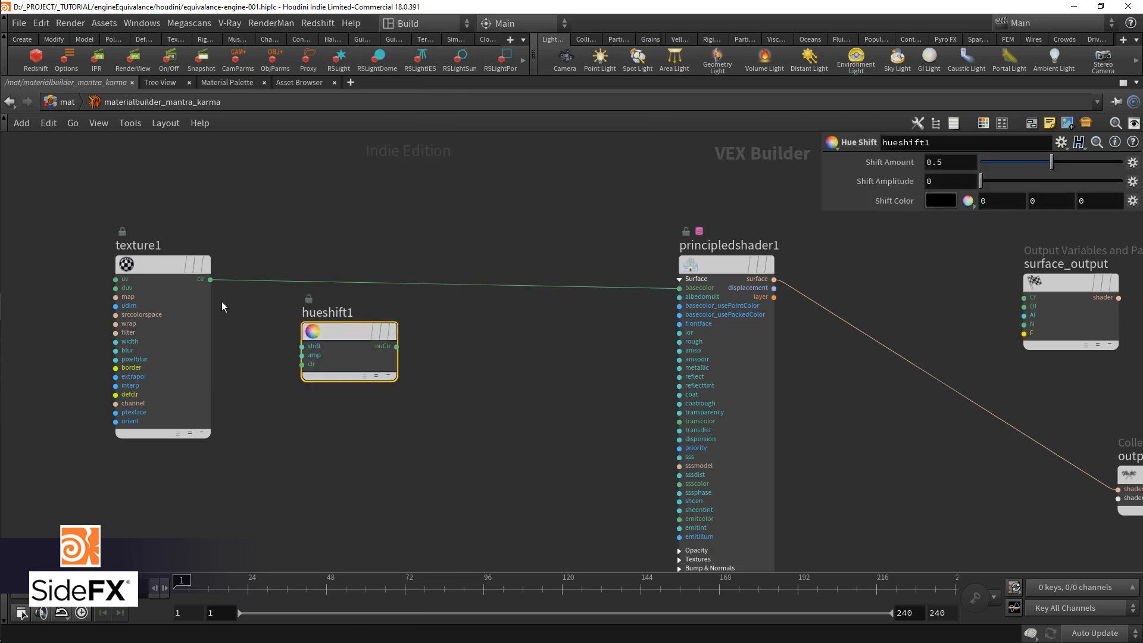
pyautogui.moveTo(211, 280); pyautogui.dragTo(303, 364)
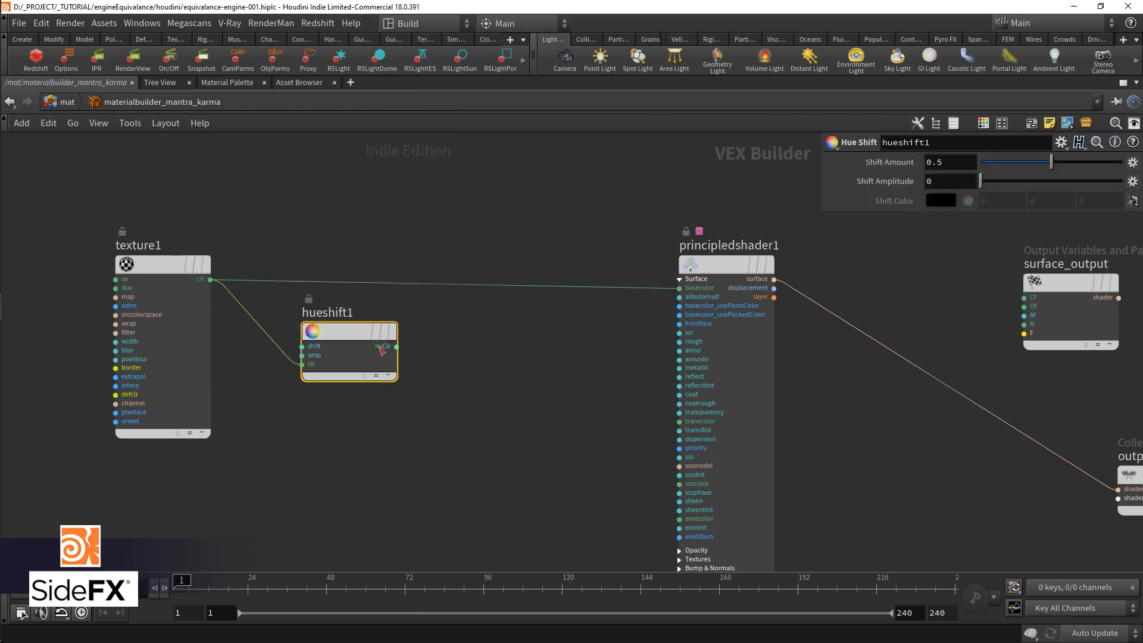
pyautogui.moveTo(398, 353); pyautogui.dragTo(679, 288)
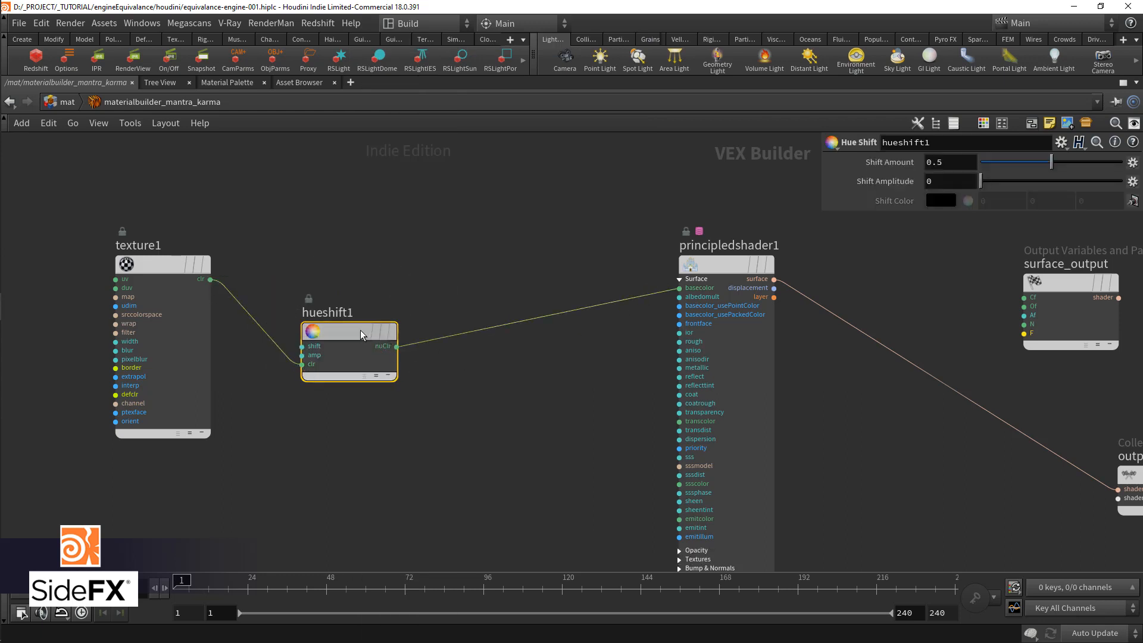
pyautogui.moveTo(360, 333); pyautogui.dragTo(396, 265)
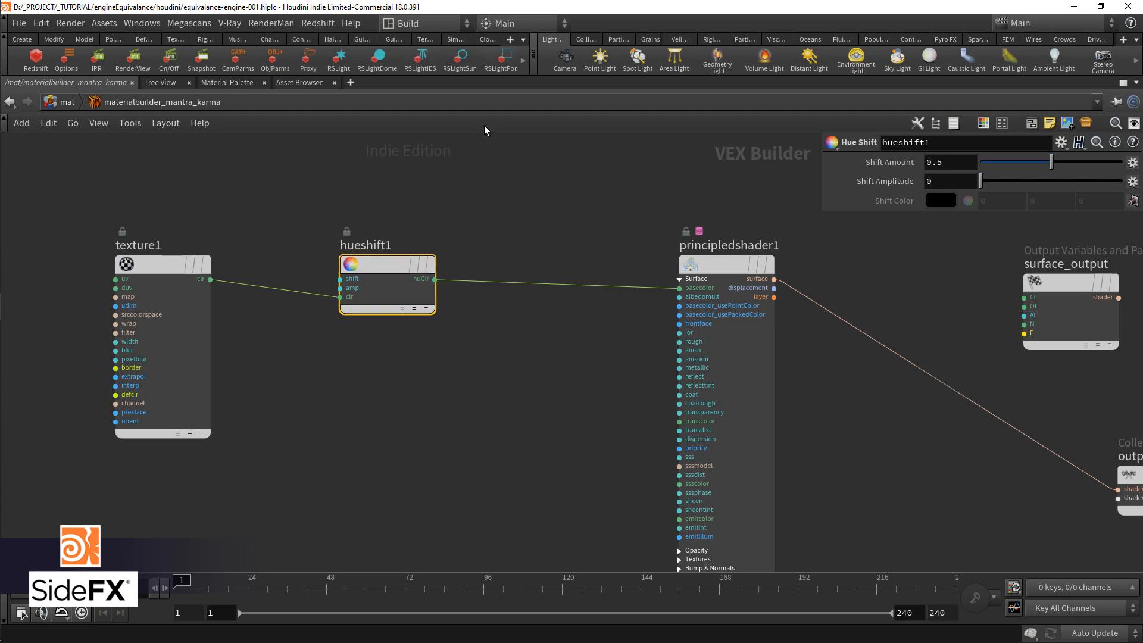
pyautogui.hotkey('ctrl', 'b')
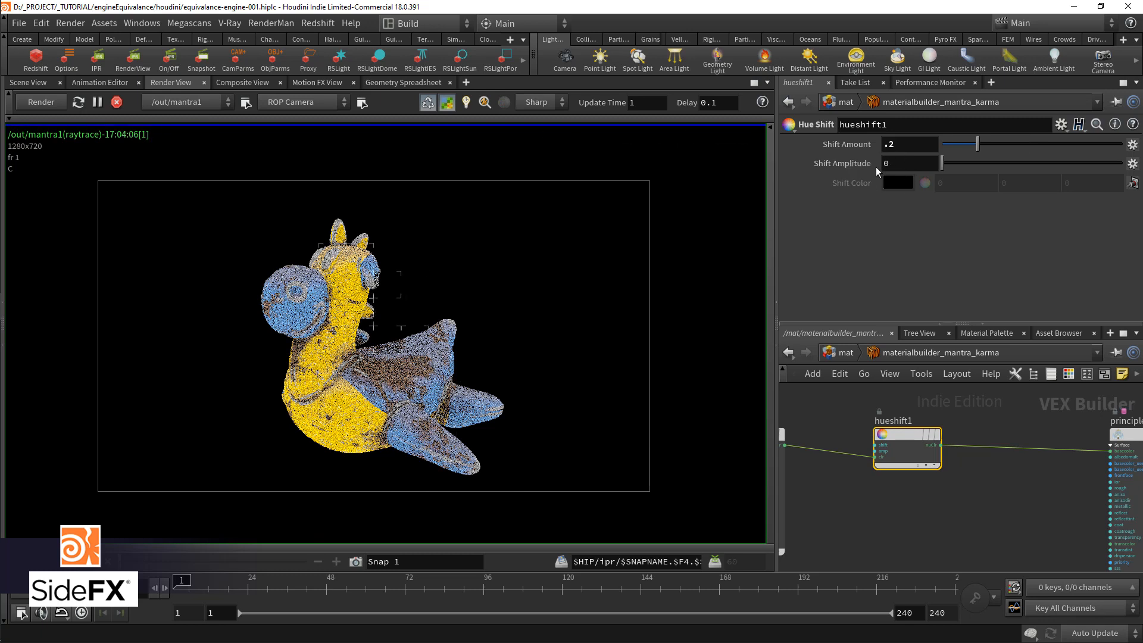
# Step: Set hueshift1's Shift Amplitude to 1 and test Shift Amount values of .1 and .25
pyautogui.click(895, 165)
pyautogui.write('1')
pyautogui.press('Return')
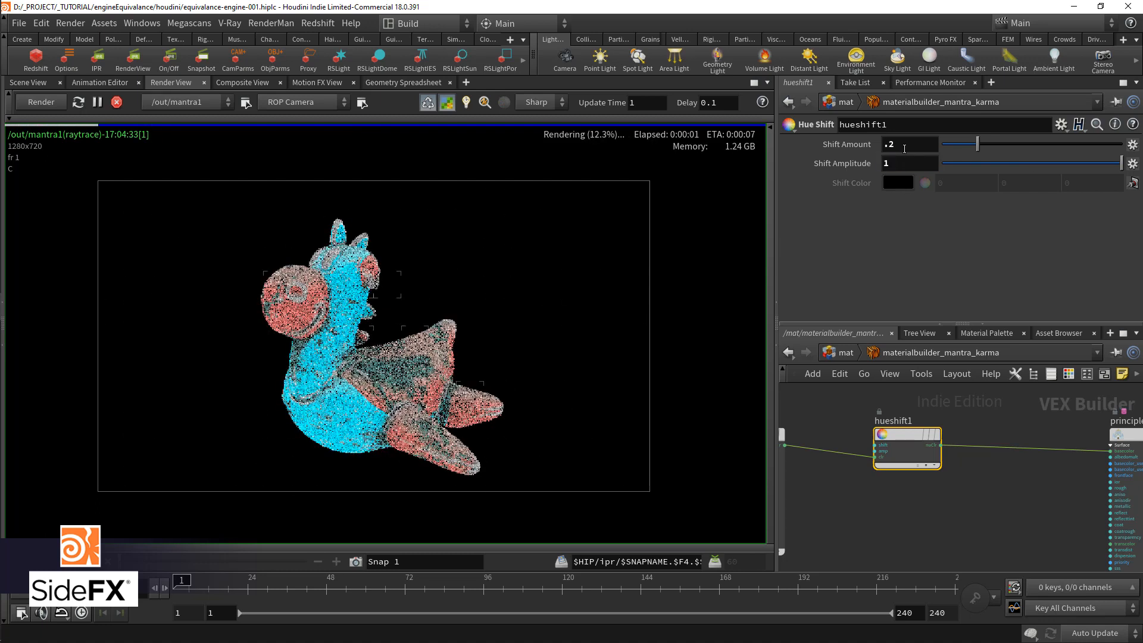
pyautogui.click(904, 145)
pyautogui.write('.1')
pyautogui.press('Return')
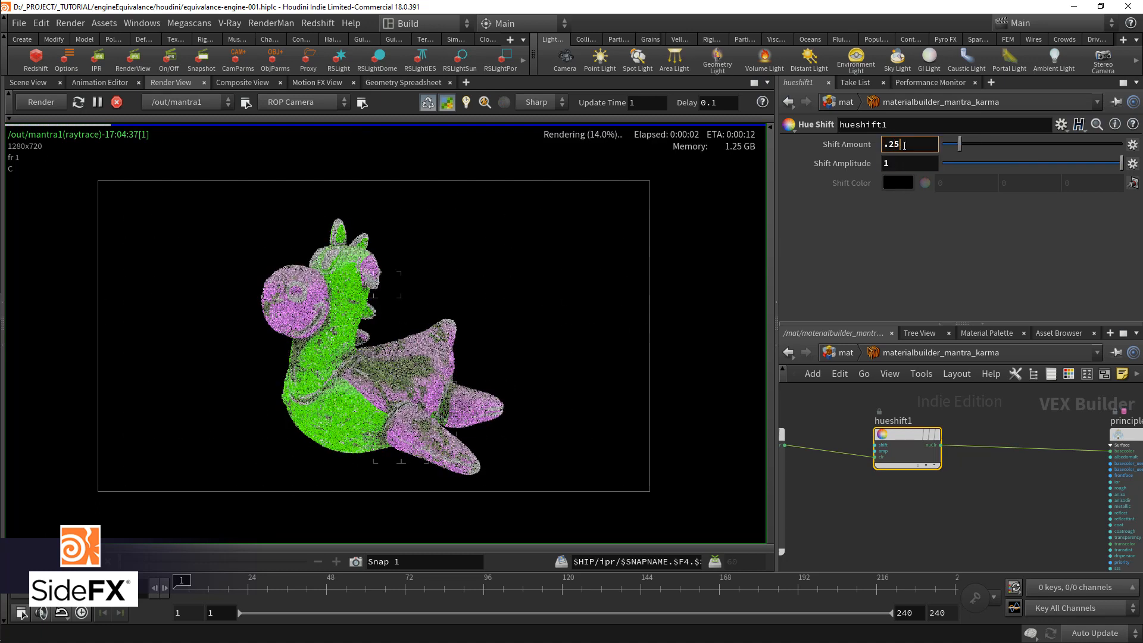
# Step: Add a Color Correction node and wire it between texture1's clr output and principledshader1's basecolor in place of the hue shift
pyautogui.press('Tab')
pyautogui.write('color')
pyautogui.press('Return')
pyautogui.click(932, 517)
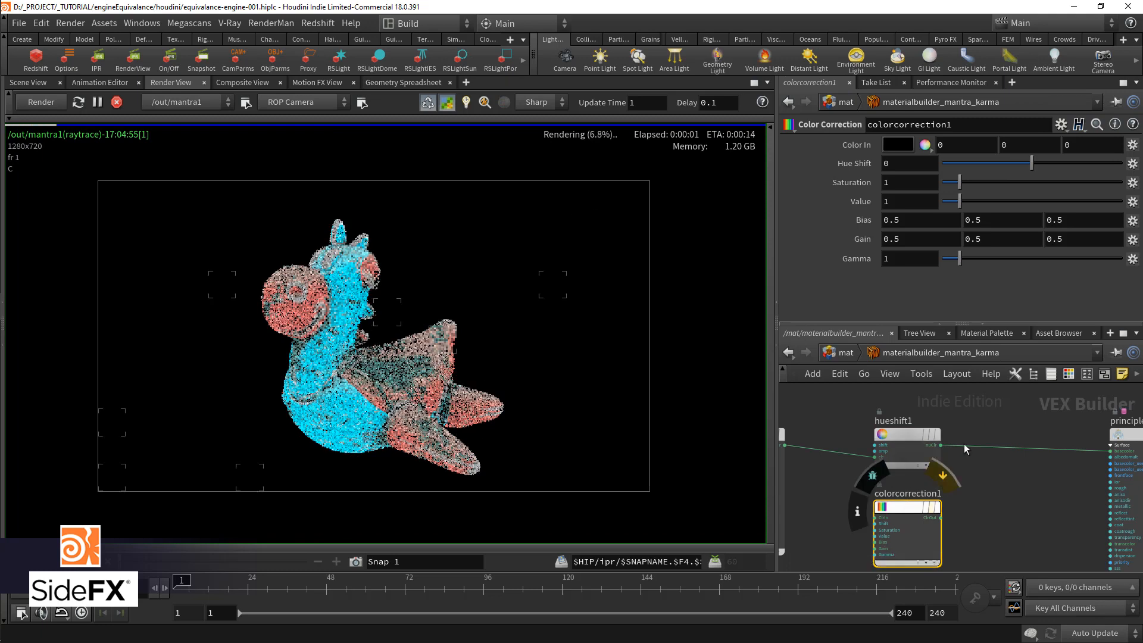
pyautogui.moveTo(851, 505); pyautogui.dragTo(892, 490, button='middle')
pyautogui.scroll(3, 806, 432)
pyautogui.moveTo(831, 428); pyautogui.dragTo(962, 533)
pyautogui.moveTo(1081, 509); pyautogui.dragTo(918, 502, button='middle')
pyautogui.moveTo(891, 528); pyautogui.dragTo(1138, 430)
pyautogui.moveTo(836, 559); pyautogui.dragTo(953, 524, button='middle')
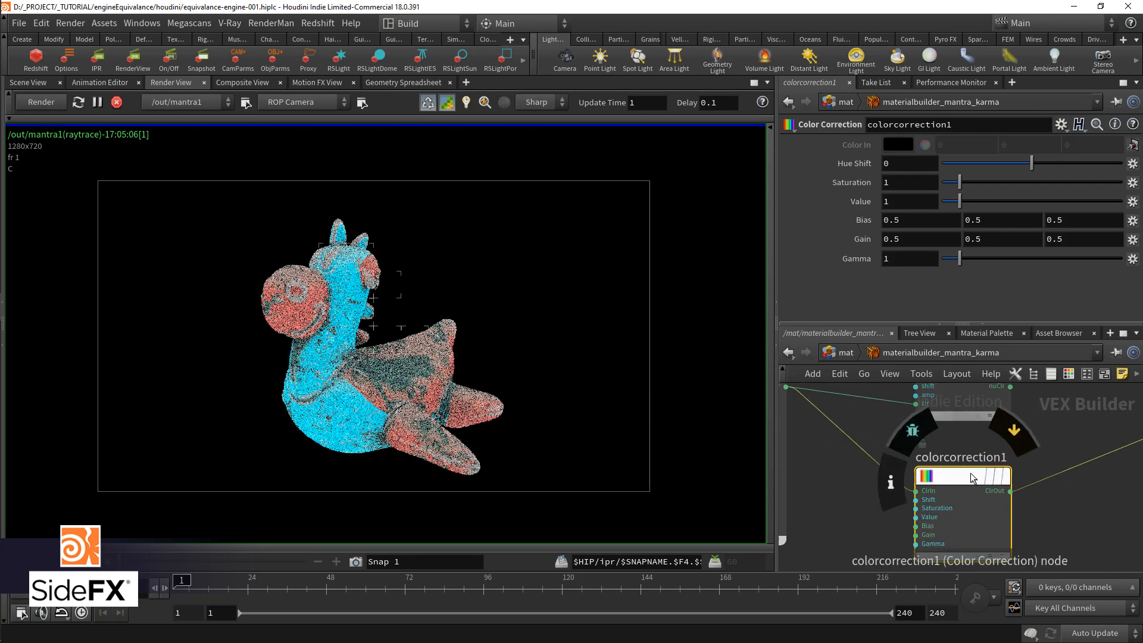
# Step: Set colorcorrection1's Saturation to .8 and Value to .5, and try Hue Shift values including .5 and -0.192
pyautogui.doubleClick(903, 179)
pyautogui.write('.5')
pyautogui.press('Return')
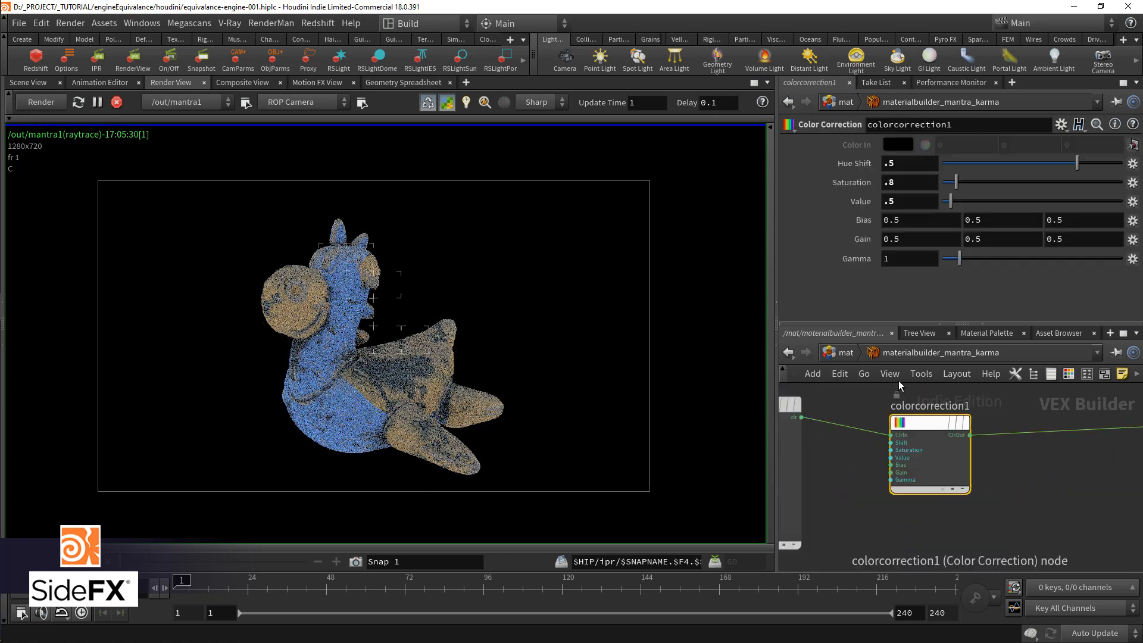
pyautogui.moveTo(1077, 162); pyautogui.dragTo(998, 163)
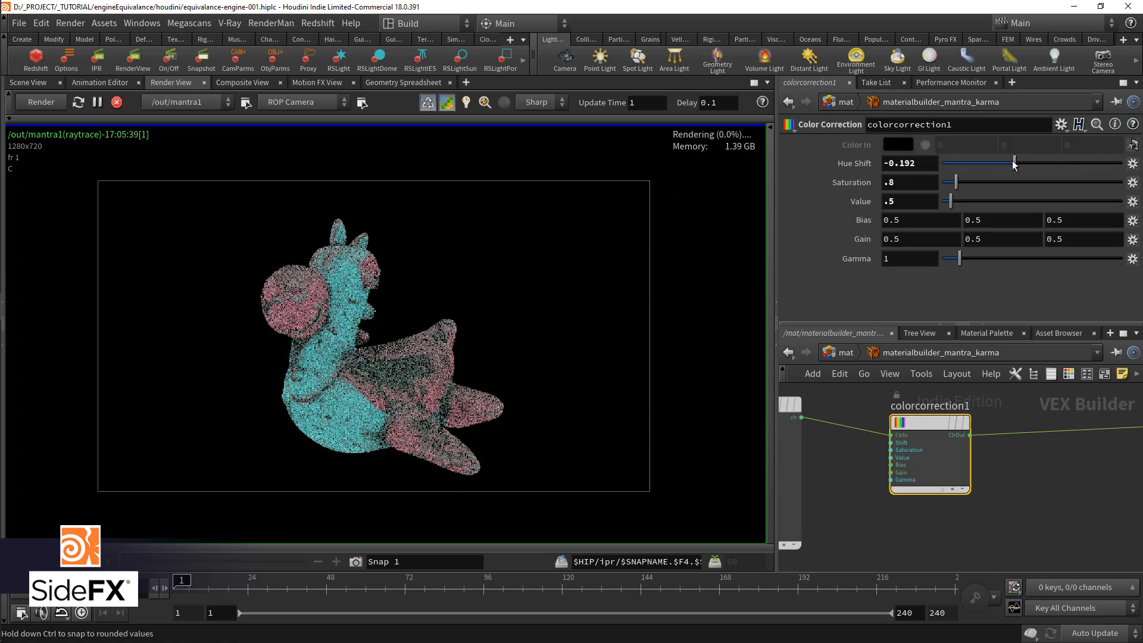
# Step: Add a Color Mix node between colorcorrection1 and principledshader1
pyautogui.scroll(-2, 916, 457)
pyautogui.press('Tab')
pyautogui.write('color')
pyautogui.press('Down')
pyautogui.press('Return')
pyautogui.click(987, 503)
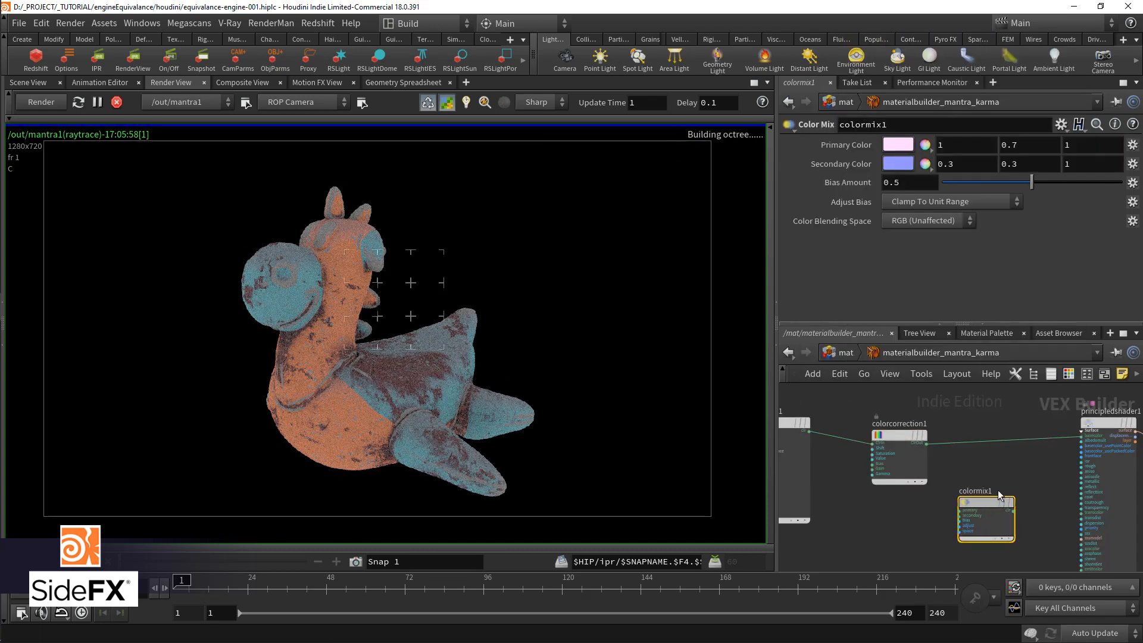
# Step: Try out a Composite node, reviewing its Operation choices, and delete it
pyautogui.press('Tab')
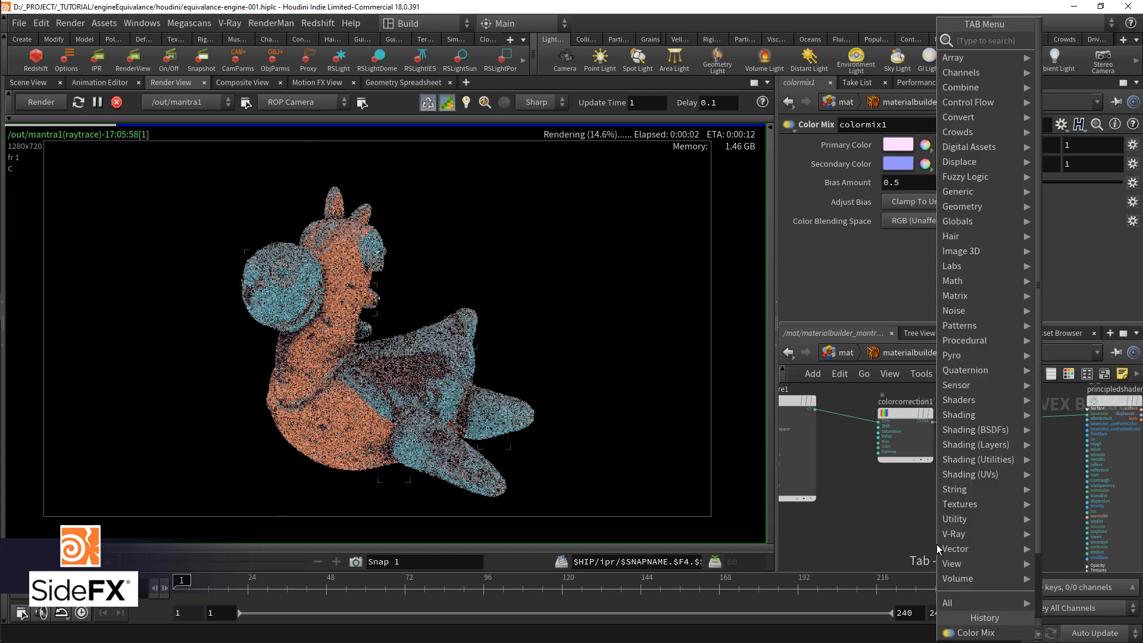
pyautogui.write('compos')
pyautogui.press('Return')
pyautogui.click(937, 544)
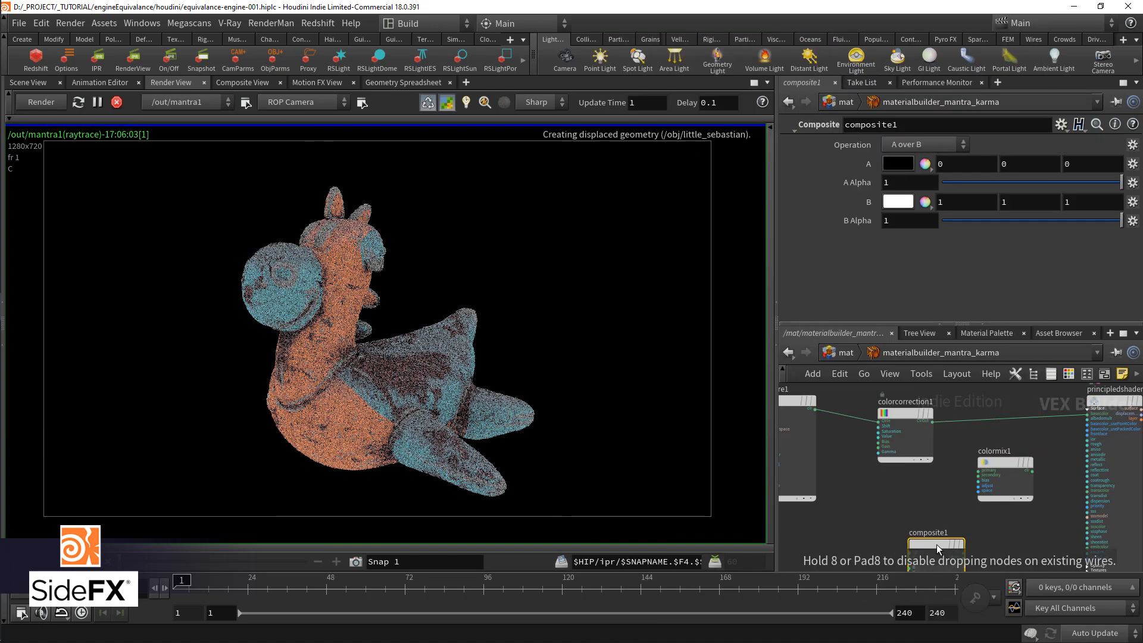
pyautogui.moveTo(935, 528); pyautogui.dragTo(859, 512, button='middle')
pyautogui.scroll(3, 860, 513)
pyautogui.moveTo(858, 529); pyautogui.dragTo(968, 509)
pyautogui.scroll(-2, 858, 458)
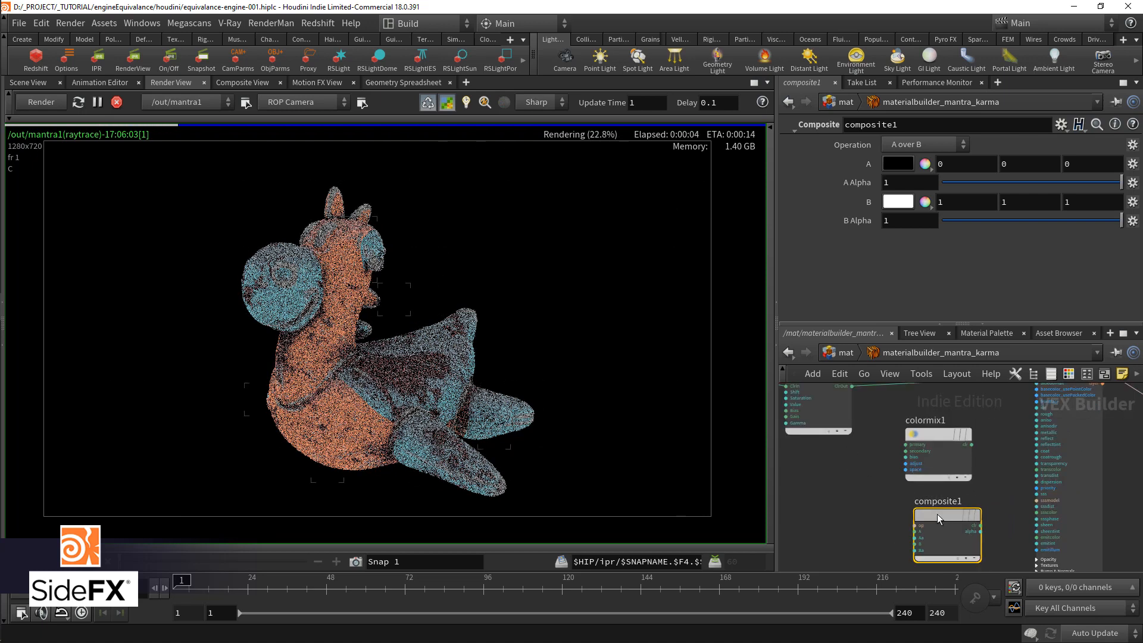
pyautogui.click(929, 146)
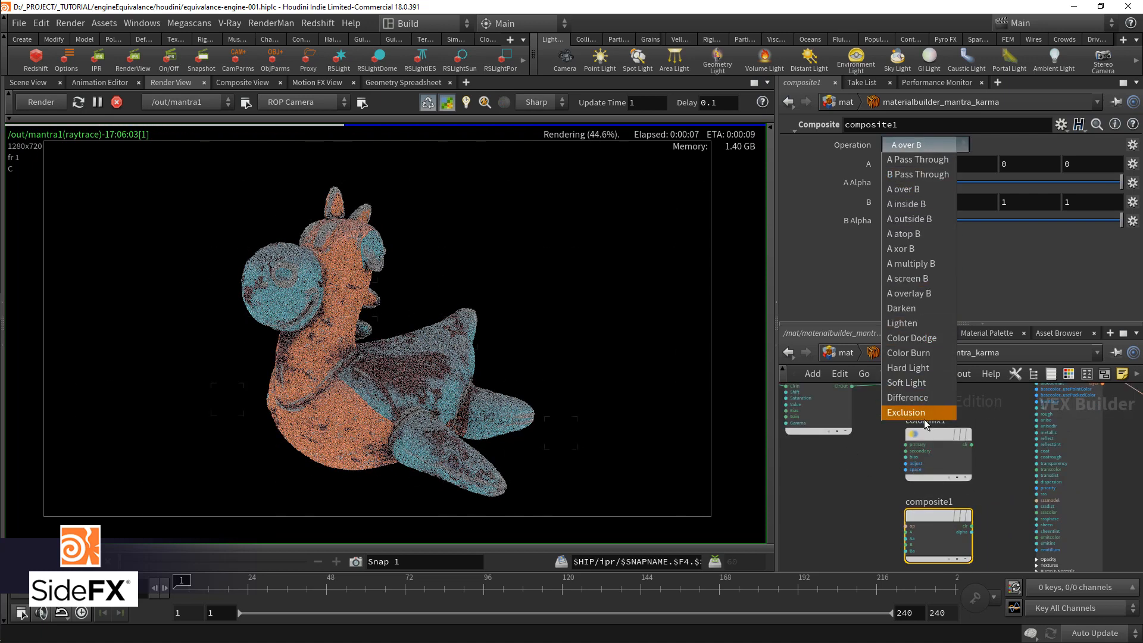
pyautogui.click(907, 412)
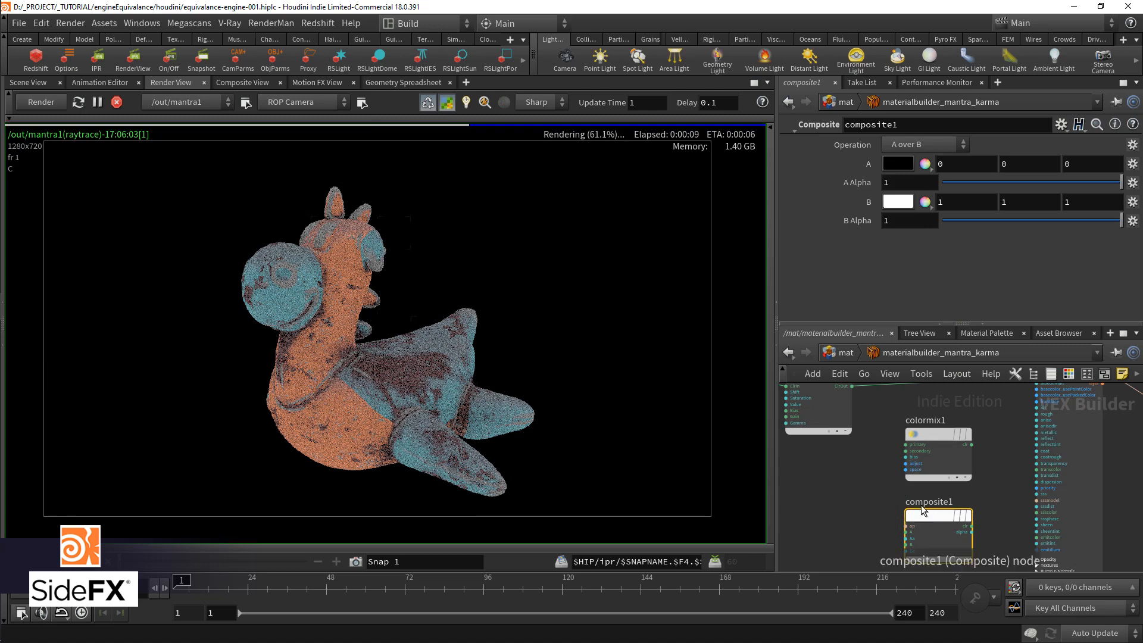
pyautogui.press('Delete')
# Step: Connect colorcorrection1's output to colormix1's primary input and texture1's clr output to its secondary input
pyautogui.moveTo(903, 518); pyautogui.dragTo(913, 534, button='middle')
pyautogui.moveTo(870, 427); pyautogui.dragTo(923, 486)
pyautogui.click(924, 492)
pyautogui.moveTo(834, 504); pyautogui.dragTo(992, 546, button='middle')
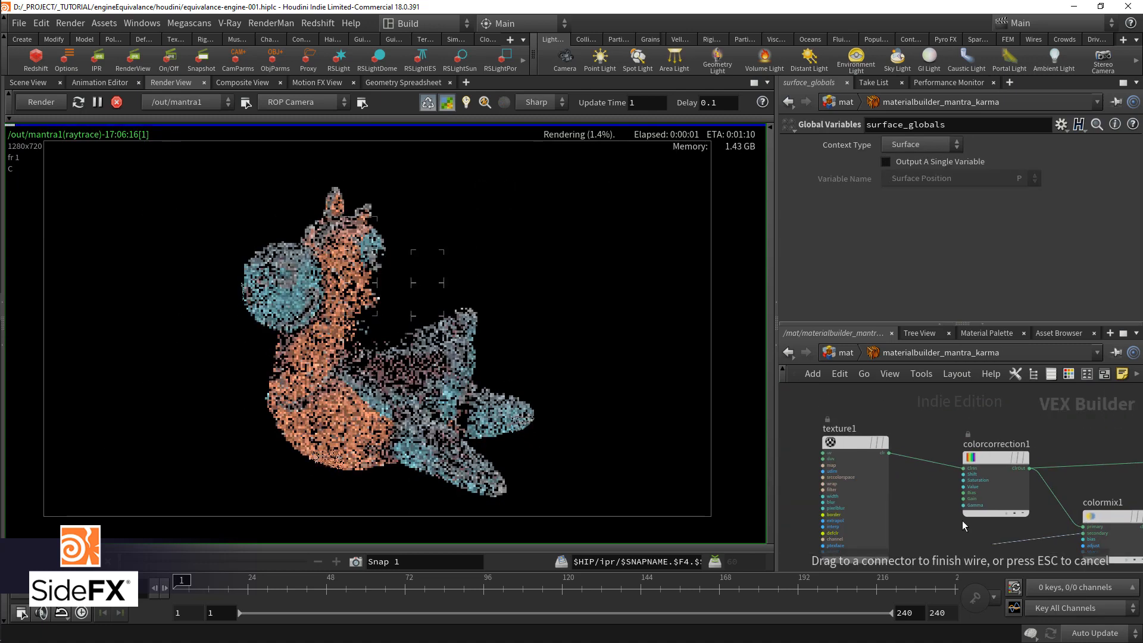
pyautogui.click(898, 460)
pyautogui.moveTo(1006, 455); pyautogui.dragTo(1029, 391)
pyautogui.moveTo(1129, 474); pyautogui.dragTo(978, 452, button='middle')
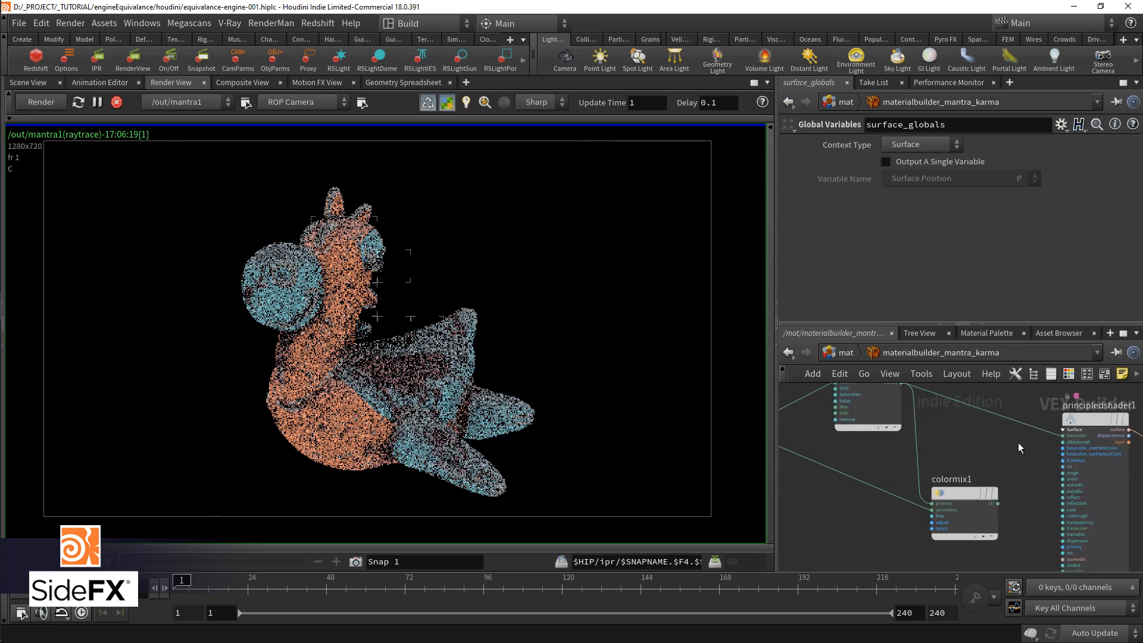
# Step: Connect colormix1's clr output to principledshader1's basecolor and test its Bias Amount across the range, including 0
pyautogui.moveTo(1062, 436); pyautogui.dragTo(942, 488)
pyautogui.click(943, 491)
pyautogui.moveTo(1048, 183); pyautogui.dragTo(1125, 195)
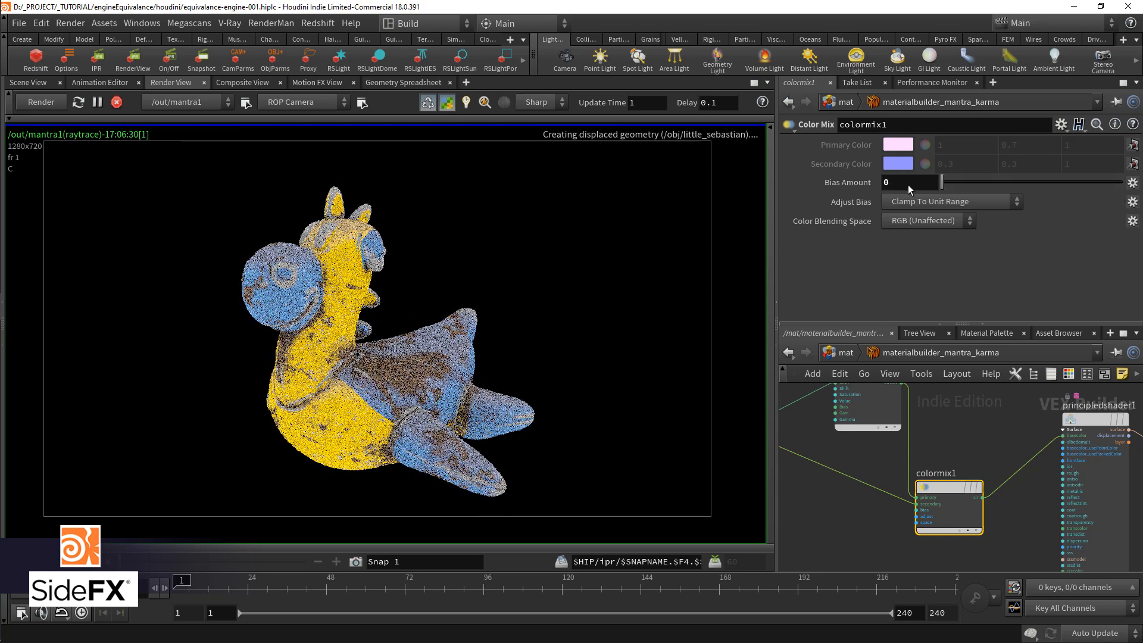
# Step: Add a Turbulent Noise node, feeding its pos from displacement_globals' P and its noise output into colormix1's bias
pyautogui.moveTo(833, 524); pyautogui.dragTo(907, 506, button='middle')
pyautogui.press('Tab')
pyautogui.write('turb')
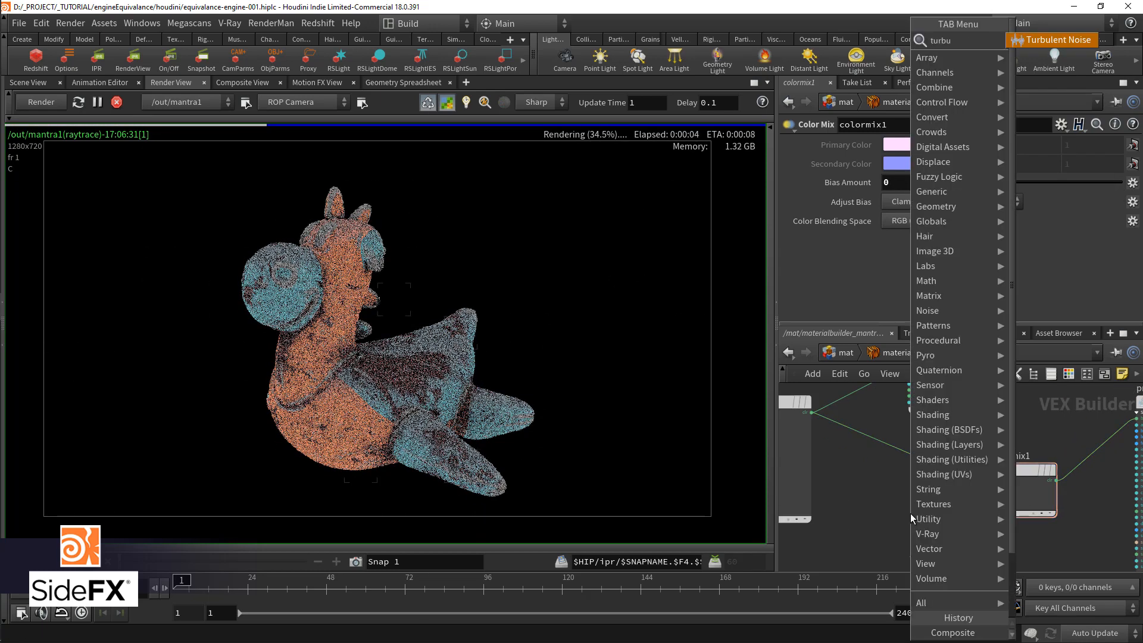
pyautogui.press('Return')
pyautogui.click(910, 514)
pyautogui.hotkey('ctrl', 'b')
pyautogui.scroll(-3, 685, 393)
pyautogui.moveTo(516, 396); pyautogui.dragTo(174, 435)
pyautogui.moveTo(563, 372); pyautogui.dragTo(590, 364)
# Step: Insert a Fit Range node between turbnoise1's noise output and colormix1's bias input
pyautogui.press('Tab')
pyautogui.write('fit')
pyautogui.press('Return')
pyautogui.click(602, 423)
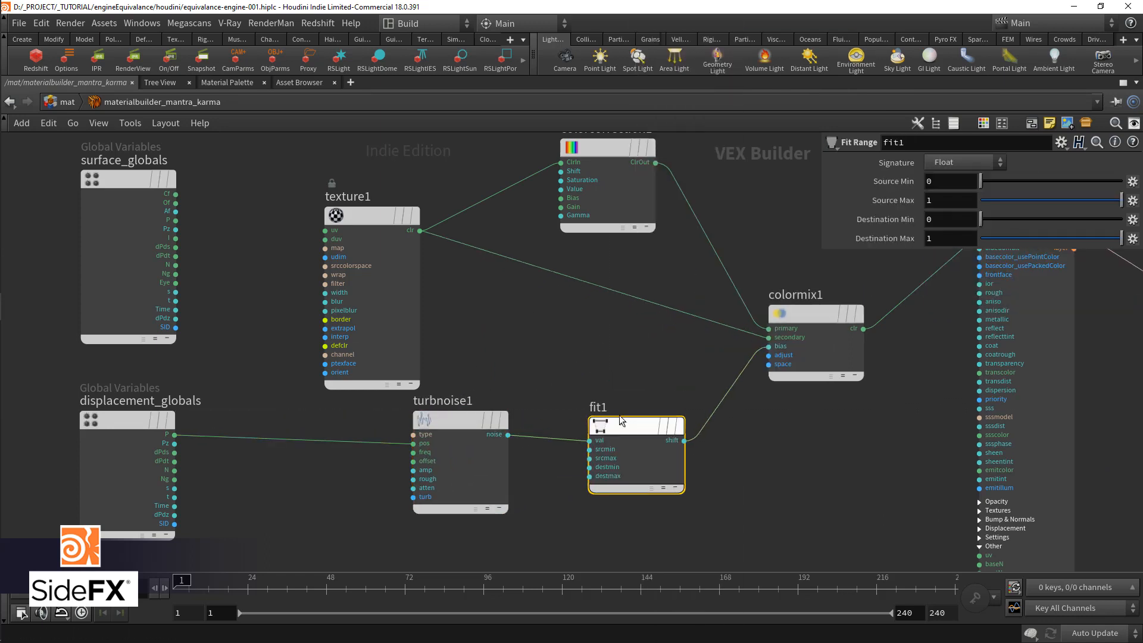
pyautogui.hotkey('ctrl', 'b')
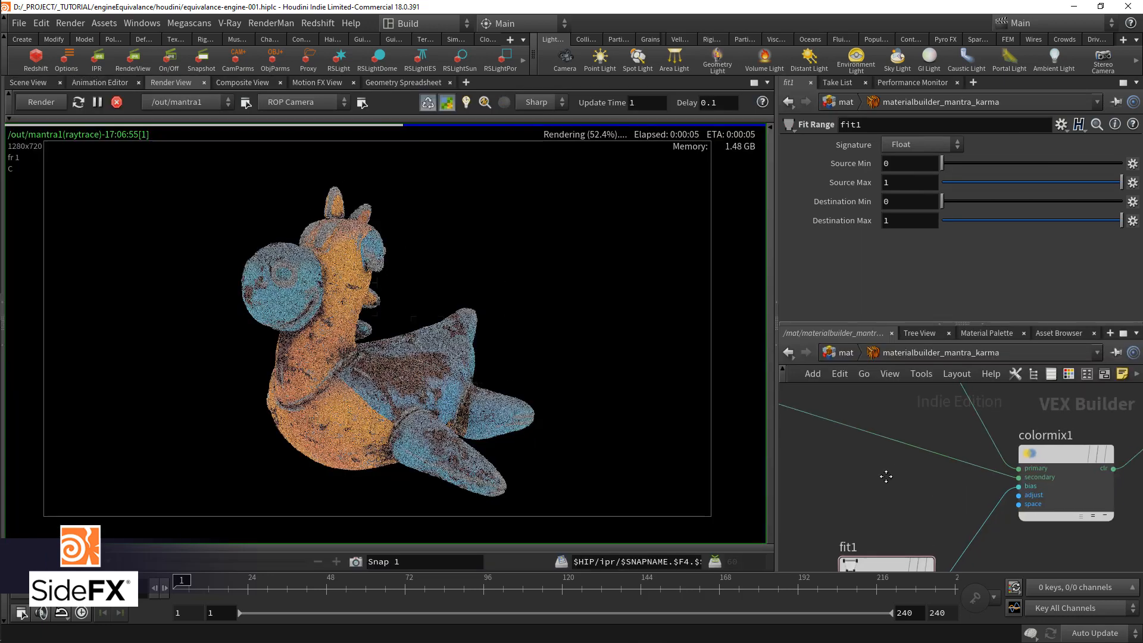
# Step: Save the scene and lower fit1's Source Max to about 0.275
pyautogui.scroll(-1, 938, 448)
pyautogui.hotkey('ctrl', 's')
pyautogui.moveTo(1055, 176); pyautogui.dragTo(992, 184)
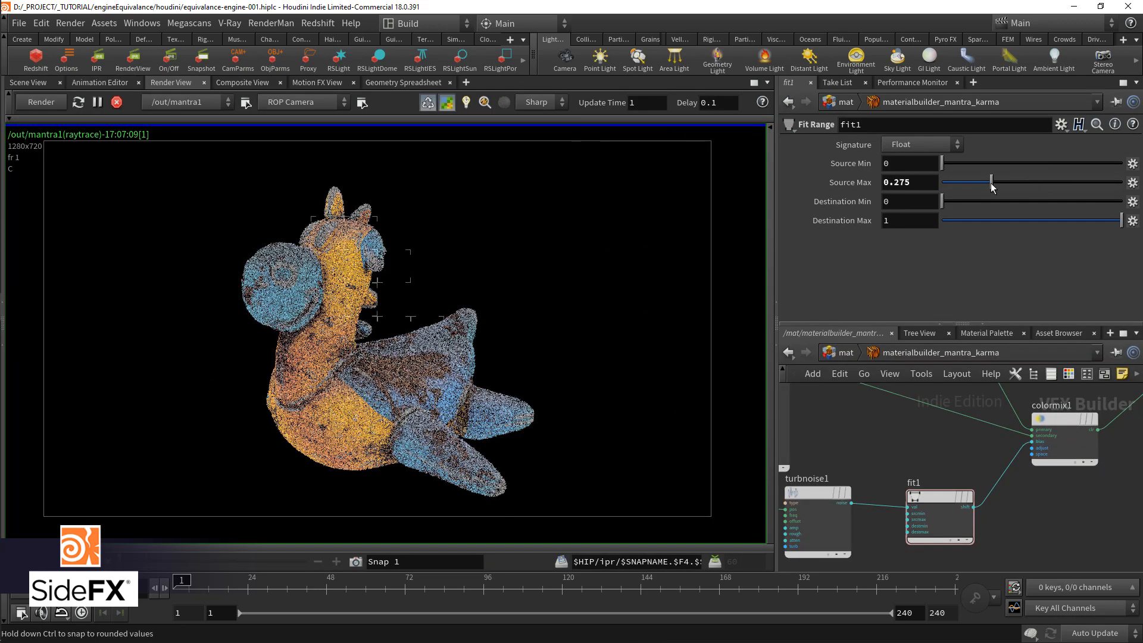
# Step: Set turbnoise1's Frequency to 5, 5, 5 and its Roughness to .7
pyautogui.moveTo(823, 496); pyautogui.dragTo(852, 494, button='middle')
pyautogui.scroll(1, 852, 494)
pyautogui.click(852, 492)
pyautogui.moveTo(884, 202); pyautogui.dragTo(1002, 208)
pyautogui.write('5')
pyautogui.press('Tab')
pyautogui.write('5')
pyautogui.press('Tab')
pyautogui.write('5')
pyautogui.press('Return')
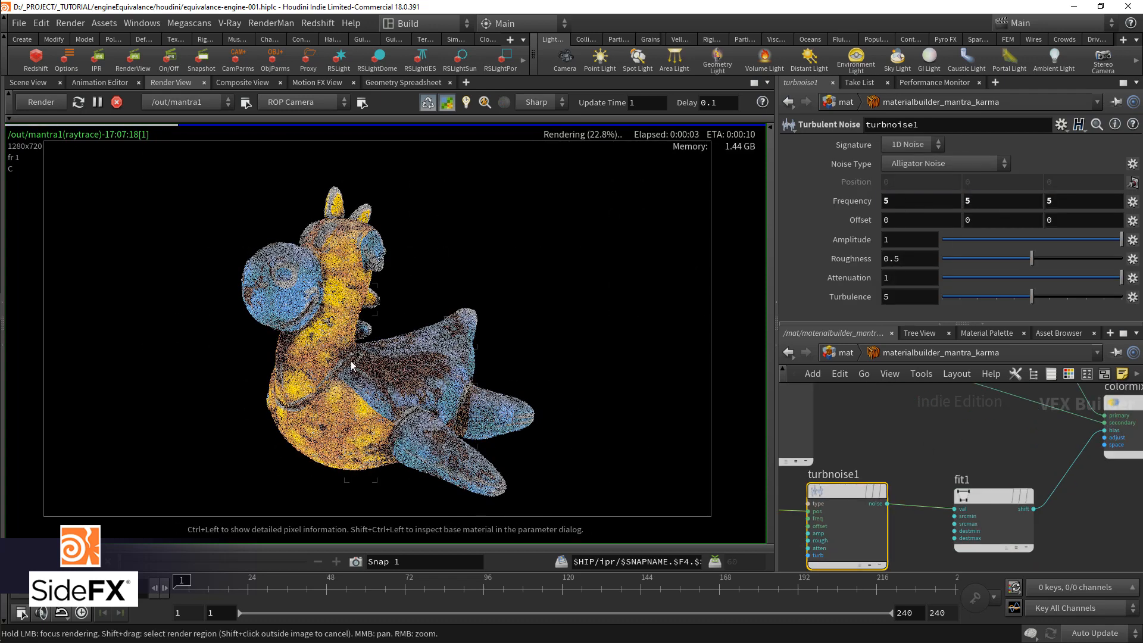
pyautogui.doubleClick(910, 259)
pyautogui.write('.7')
pyautogui.press('Return')
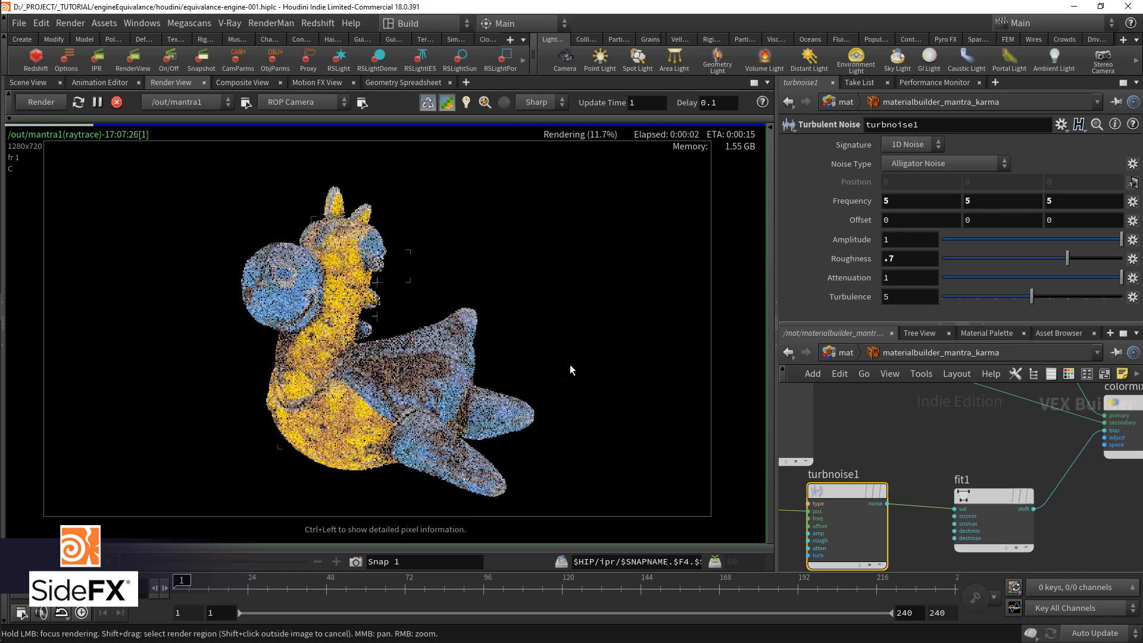
# Step: Try a Destination Min of 1 on fit1 and return it to 0
pyautogui.click(992, 495)
pyautogui.moveTo(992, 495); pyautogui.dragTo(982, 484)
pyautogui.click(901, 203)
pyautogui.write('1')
pyautogui.press('Return')
pyautogui.doubleClick(901, 203)
pyautogui.write('0')
pyautogui.press('Return')
# Step: Test fit1's Destination Max at 0 and set it to .5
pyautogui.doubleClick(902, 220)
pyautogui.write('0')
pyautogui.press('Return')
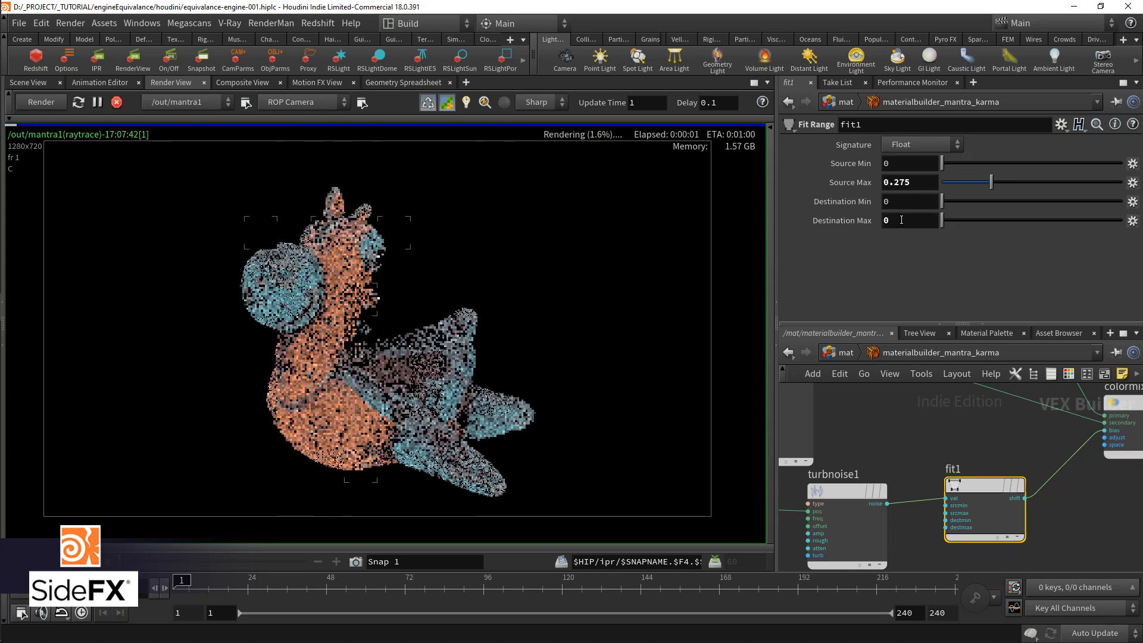
pyautogui.press('BackSpace')
pyautogui.write('.5')
pyautogui.press('Return')
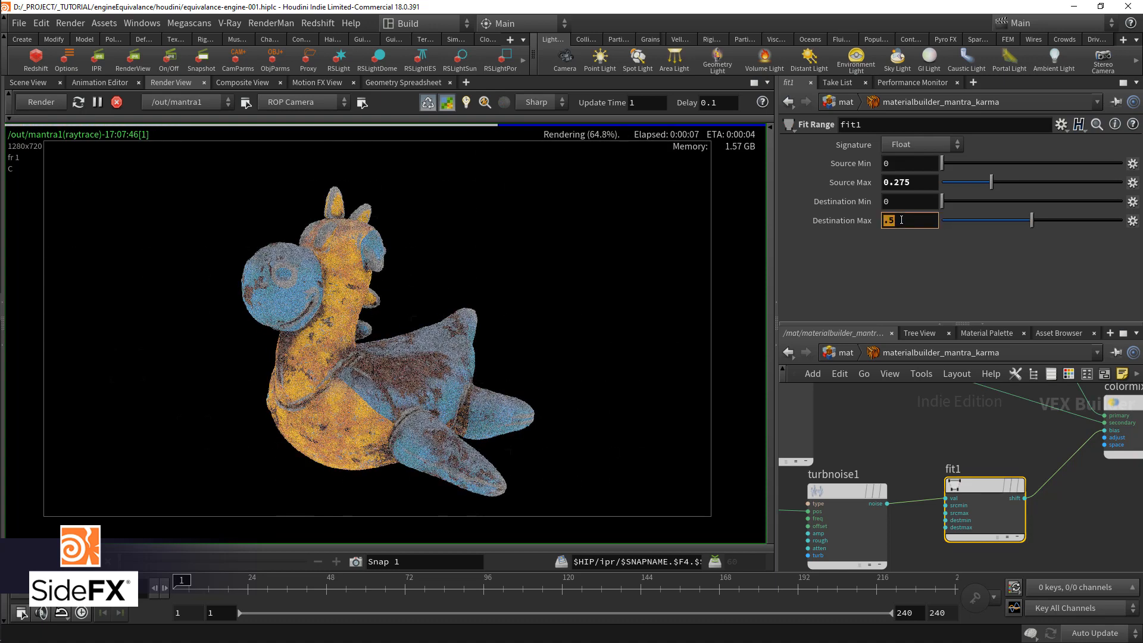
# Step: Open the pxrmaterialbuilder_renderman network and move pxrtexture1 farther from pxrsurface1 to make room
pyautogui.scroll(-2, 959, 437)
pyautogui.scroll(-3, 960, 437)
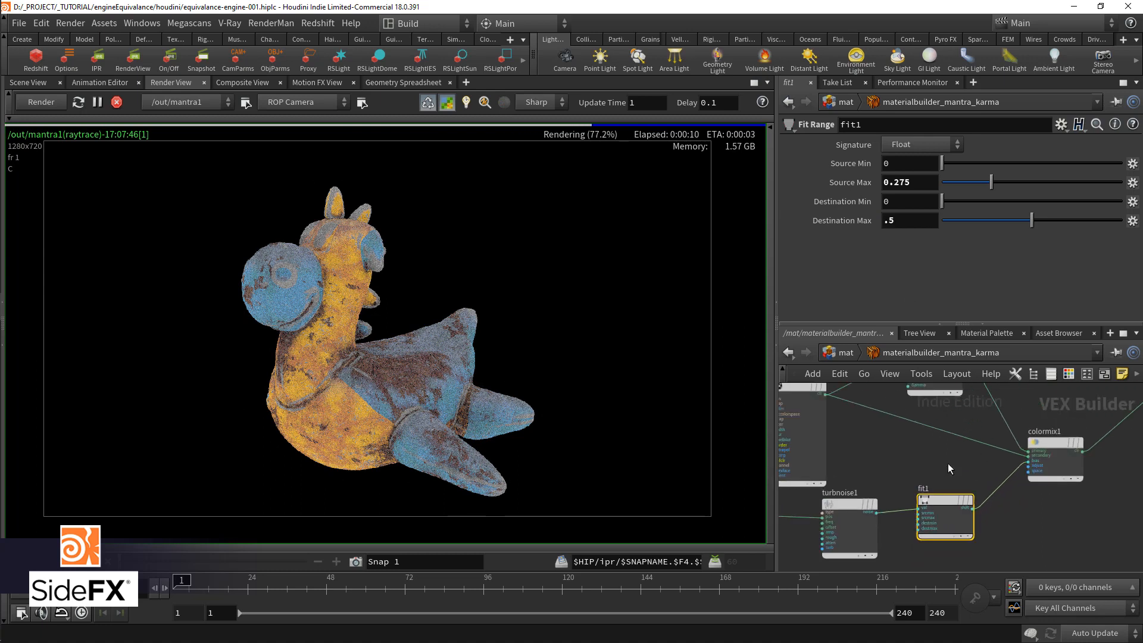
pyautogui.moveTo(945, 471); pyautogui.dragTo(932, 511, button='middle')
pyautogui.scroll(-2, 934, 522)
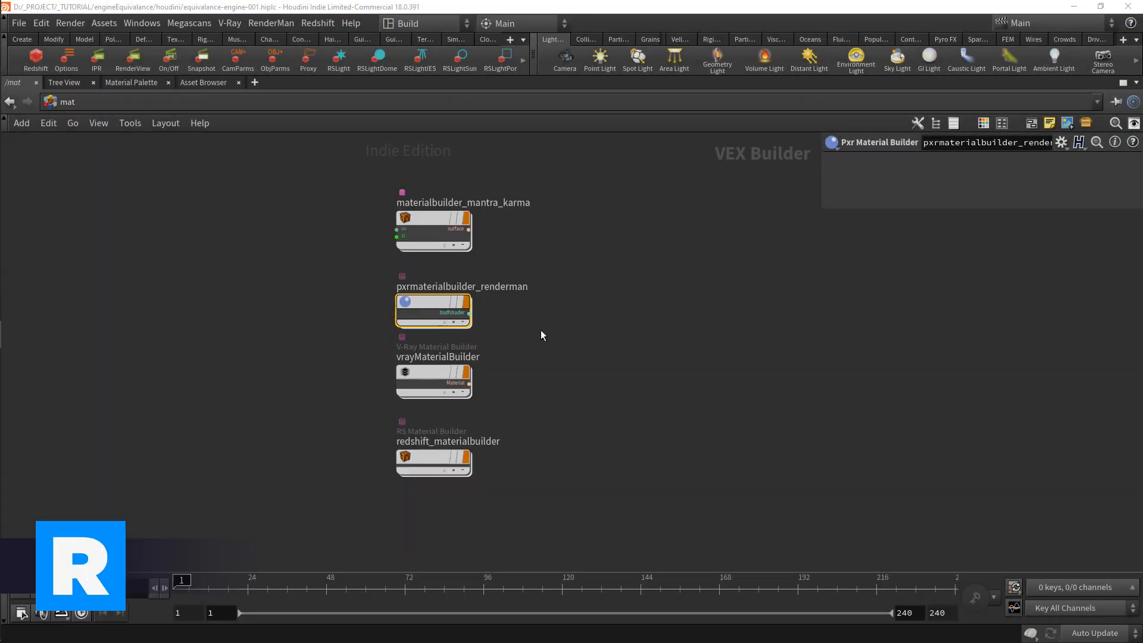
pyautogui.doubleClick(511, 317)
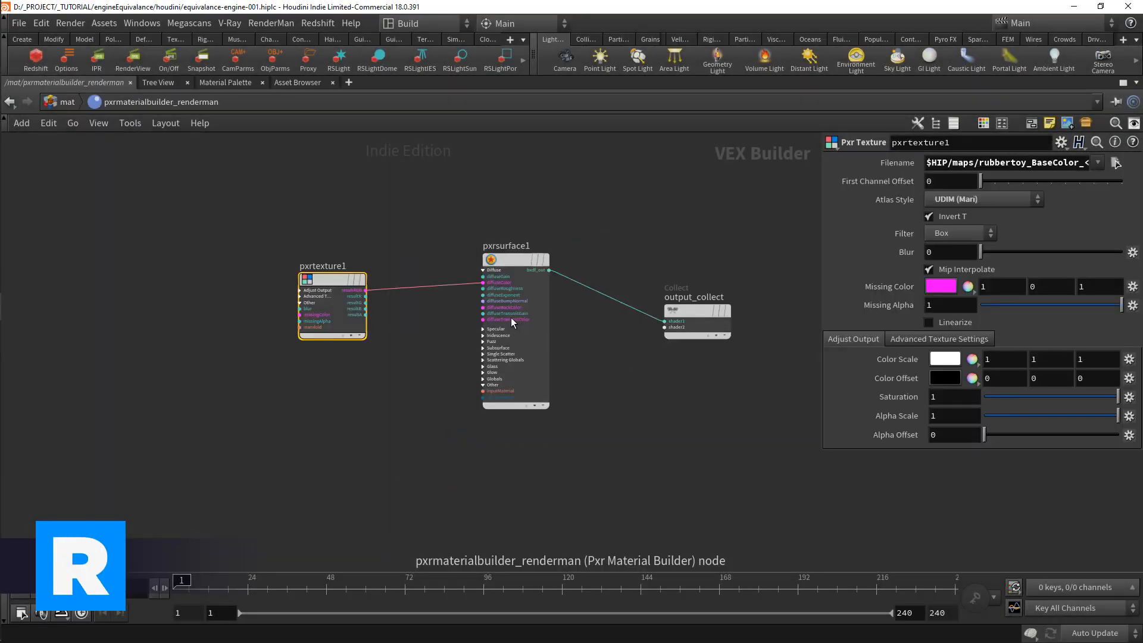
pyautogui.moveTo(413, 374); pyautogui.dragTo(470, 403, button='middle')
pyautogui.moveTo(387, 315); pyautogui.dragTo(263, 304)
# Step: Add a Pxr Color Correct node between pxrtexture1 and pxrsurface1 and expand its Mask and Input Range inputs
pyautogui.press('Tab')
pyautogui.write('color')
pyautogui.press('Return')
pyautogui.click(370, 338)
pyautogui.scroll(3, 370, 339)
pyautogui.click(347, 349)
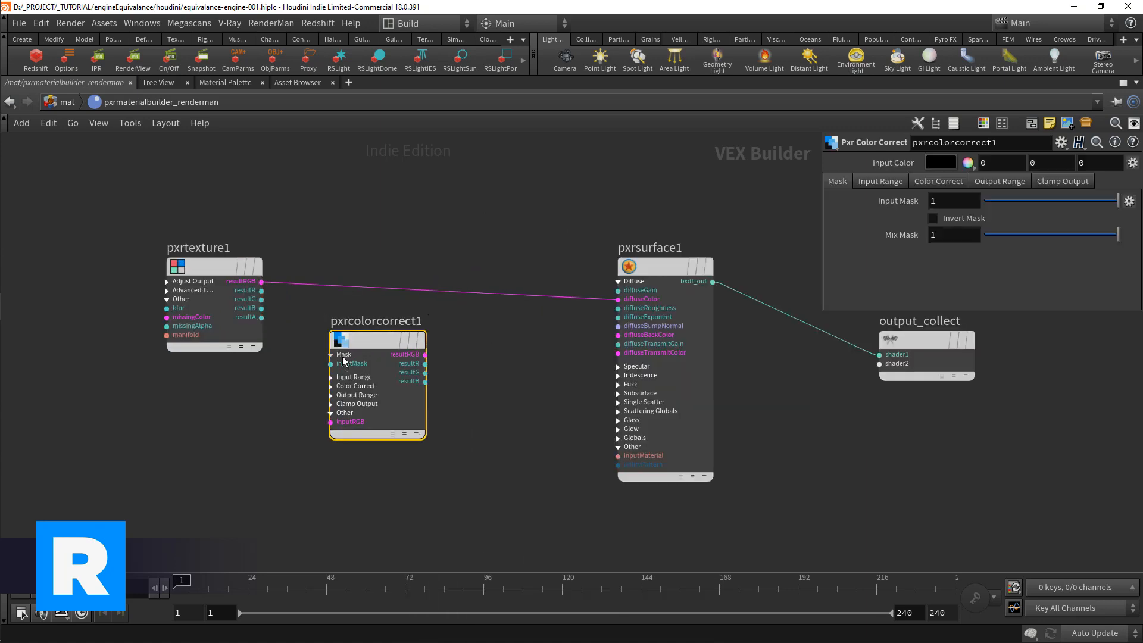
pyautogui.click(345, 376)
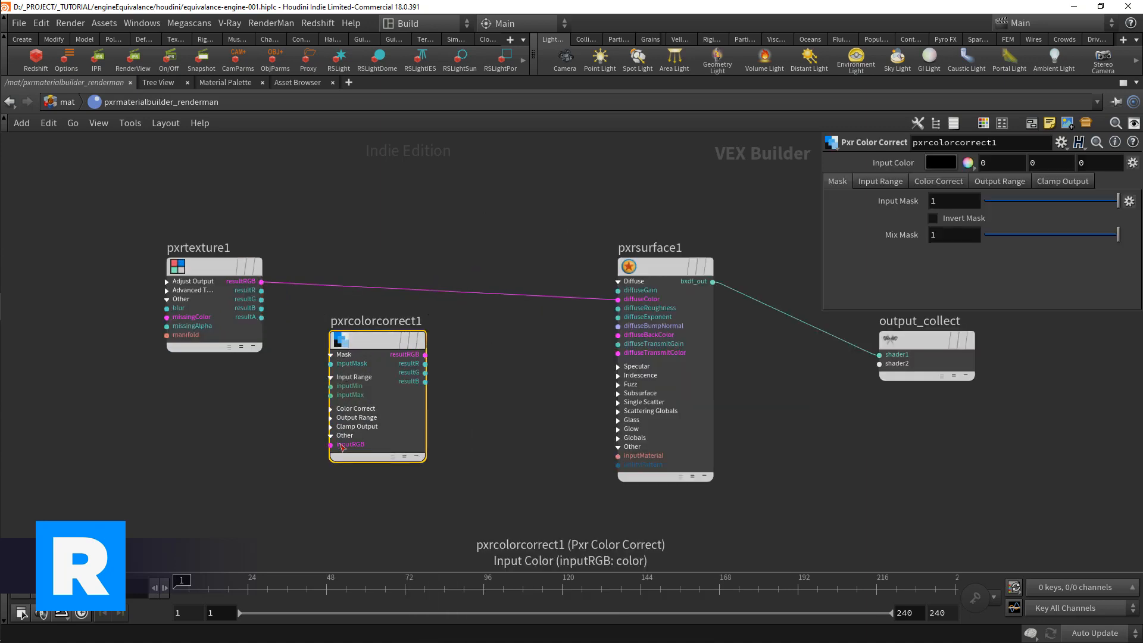
# Step: Wire pxrtexture1's resultRGB into pxrcolorcorrect1's inputRGB, expand the remaining input groups and connect pxrcolorcorrect1's resultRGB to pxrsurface1's diffuseColor
pyautogui.moveTo(331, 444); pyautogui.dragTo(256, 308)
pyautogui.click(261, 281)
pyautogui.click(356, 425)
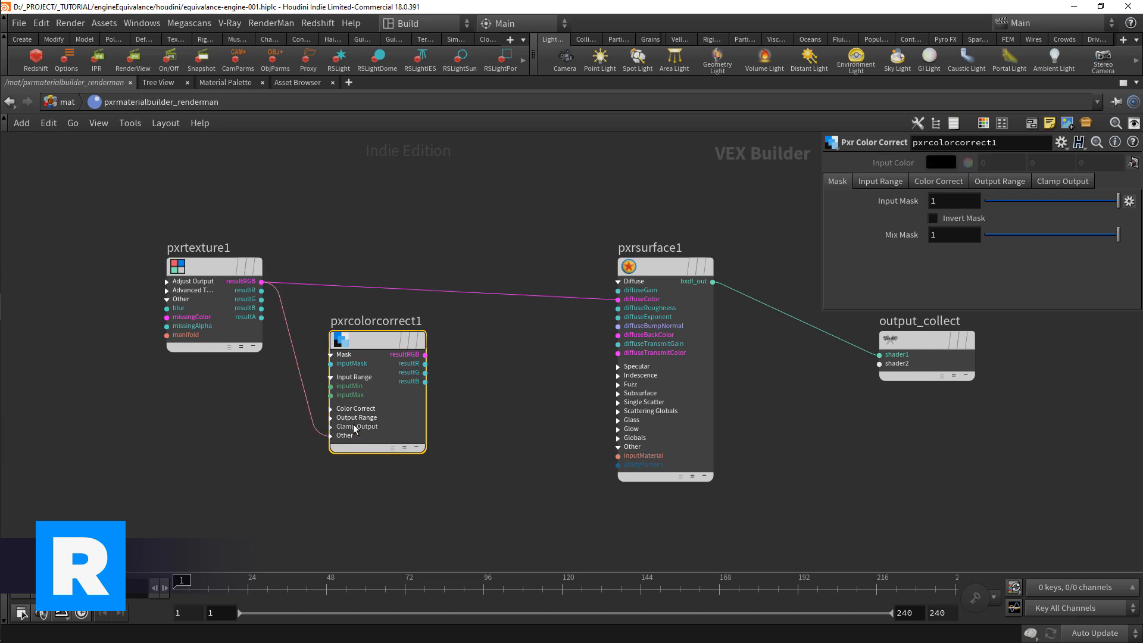
pyautogui.click(354, 419)
pyautogui.click(353, 410)
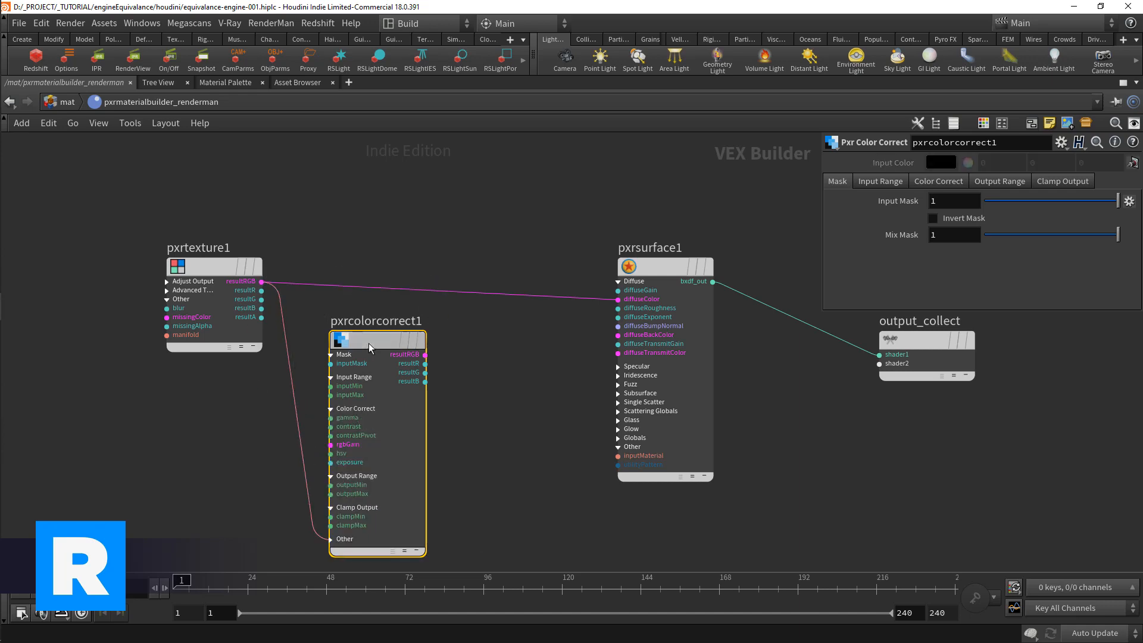
pyautogui.click(941, 180)
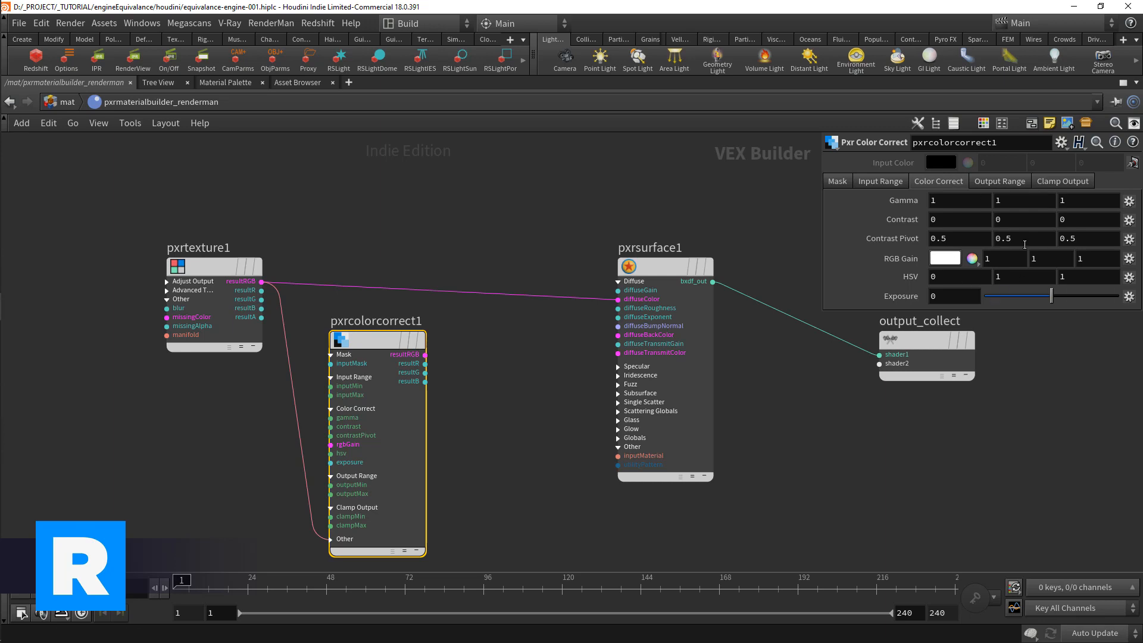
pyautogui.moveTo(408, 352); pyautogui.dragTo(618, 299)
# Step: Add a Pxr Mix node above the wire between pxrcolorcorrect1 and pxrsurface1
pyautogui.press('Tab')
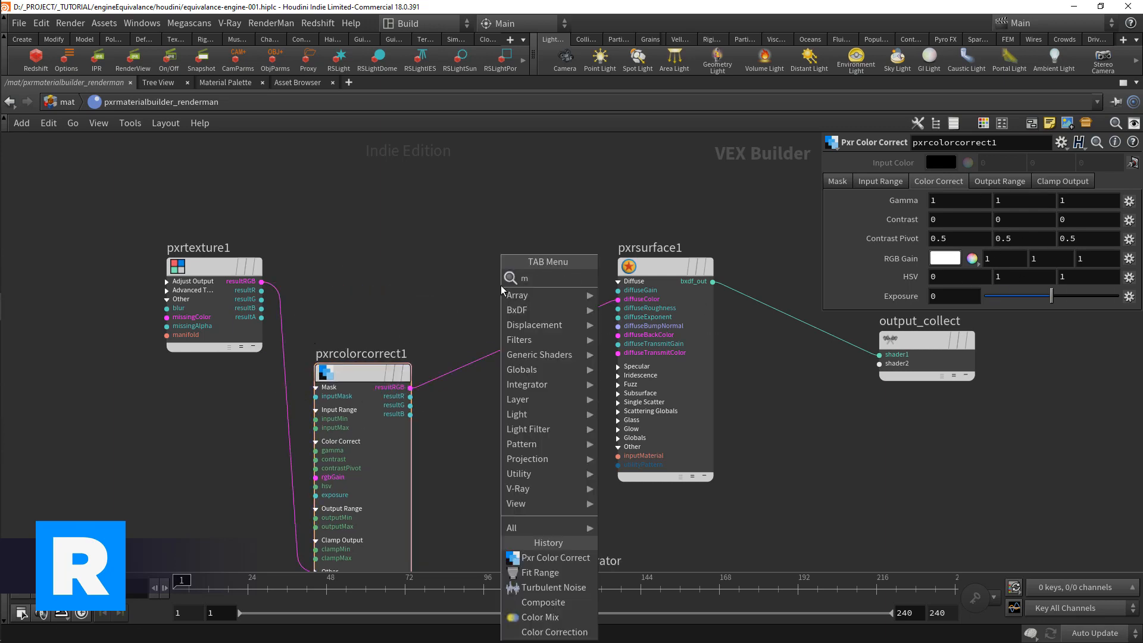
pyautogui.write('mix')
pyautogui.press('Down')
pyautogui.press('Return')
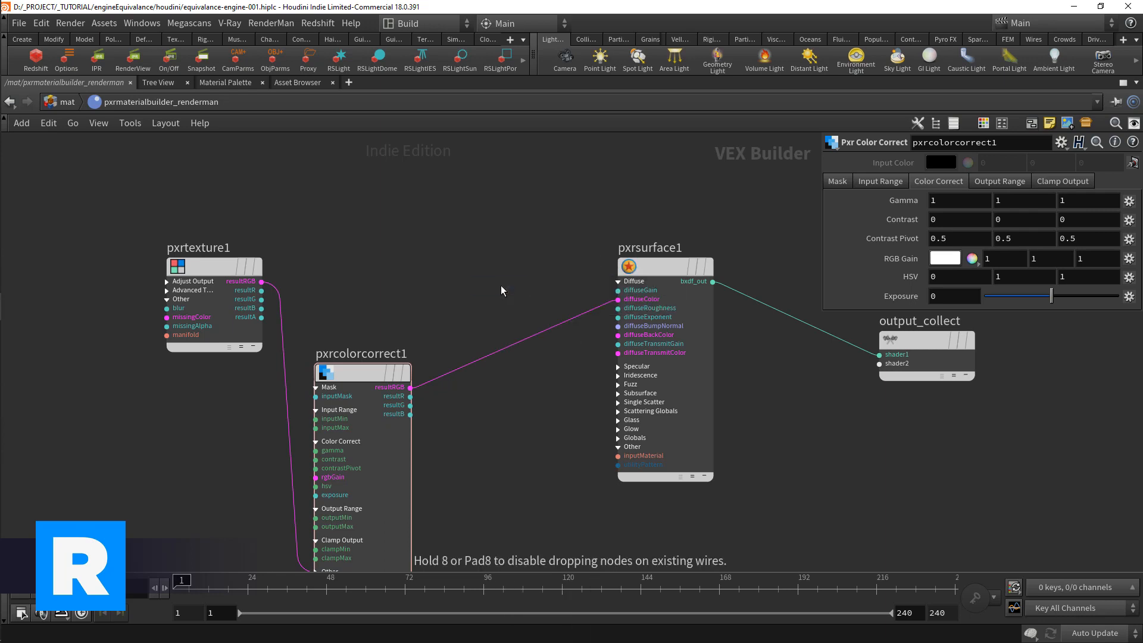
pyautogui.click(498, 211)
# Step: Add a Pxr Blend node below pxrmix1 and look through its Operation blend modes
pyautogui.press('Tab')
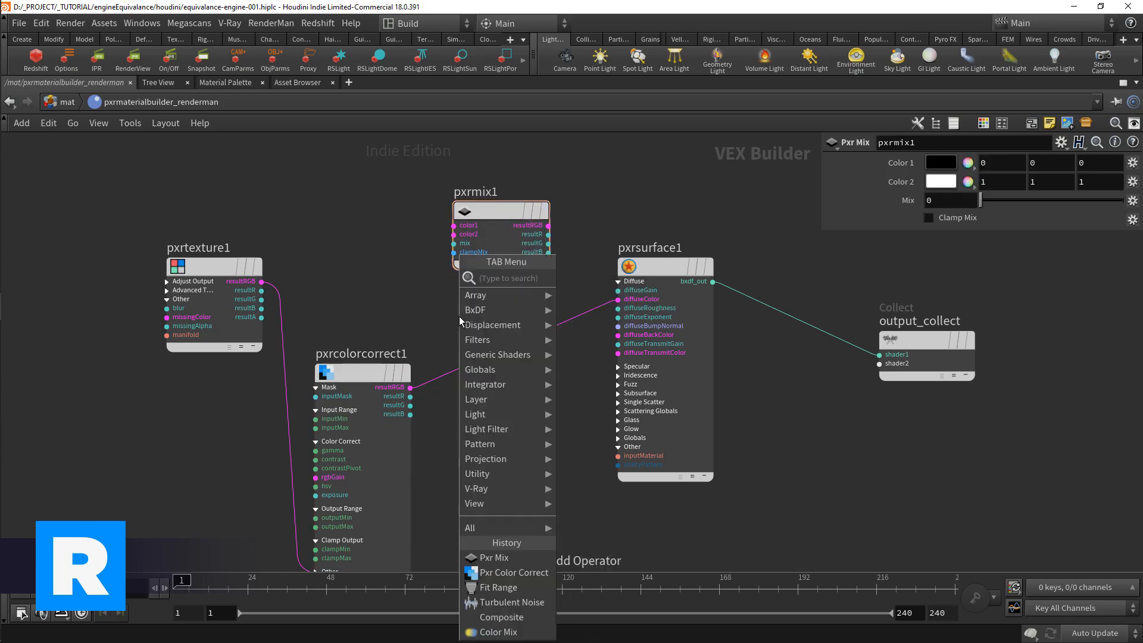
pyautogui.write('blend')
pyautogui.press('Return')
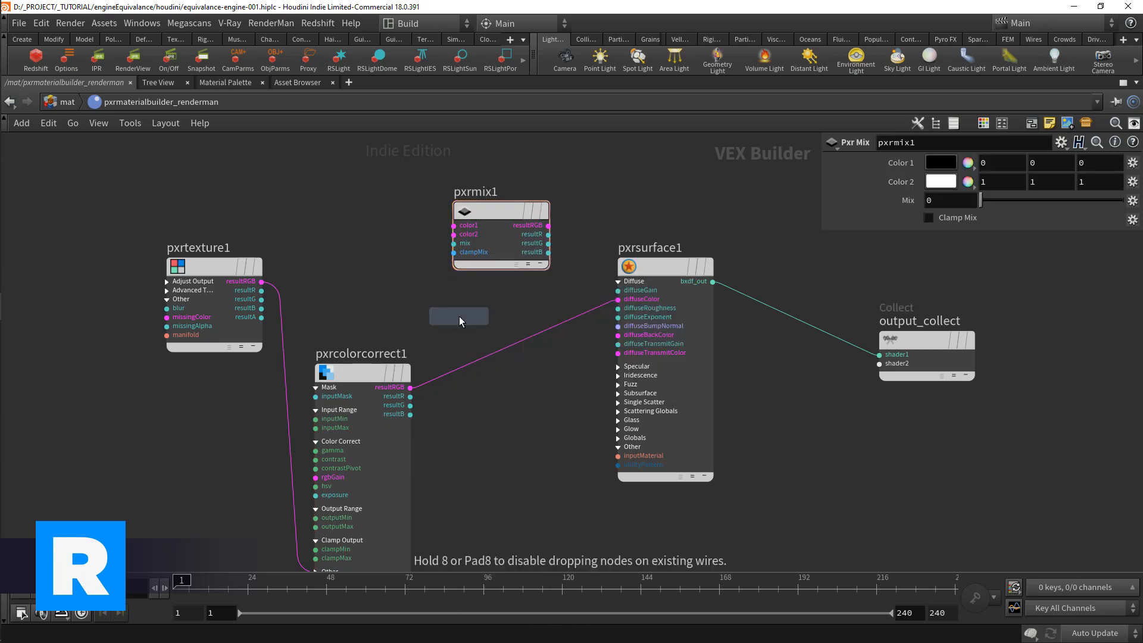
pyautogui.click(492, 306)
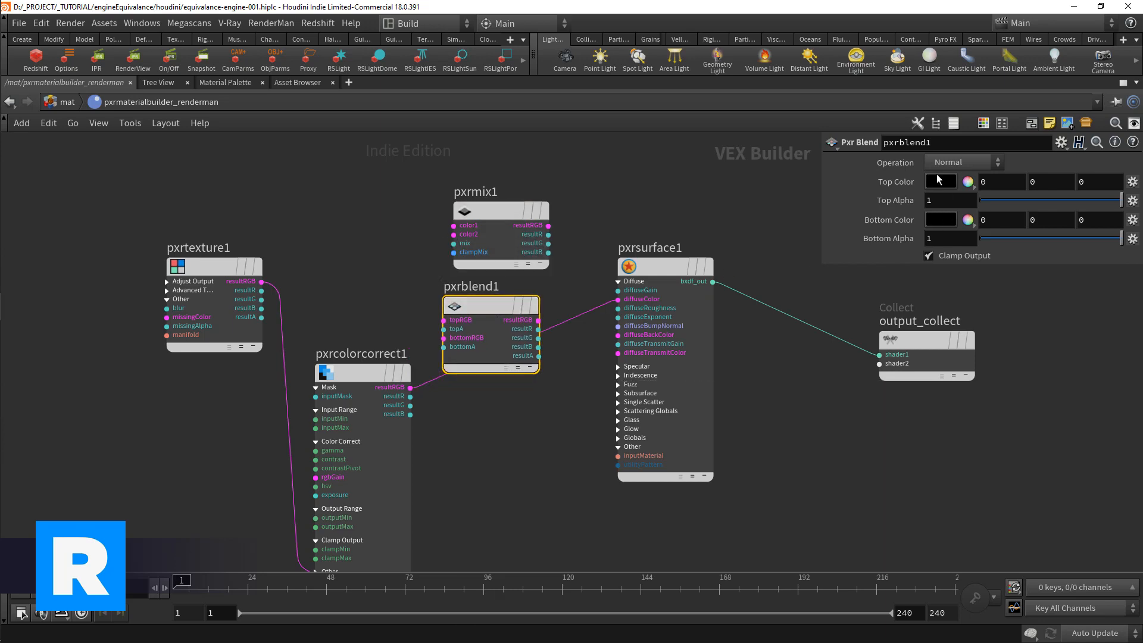
pyautogui.click(958, 164)
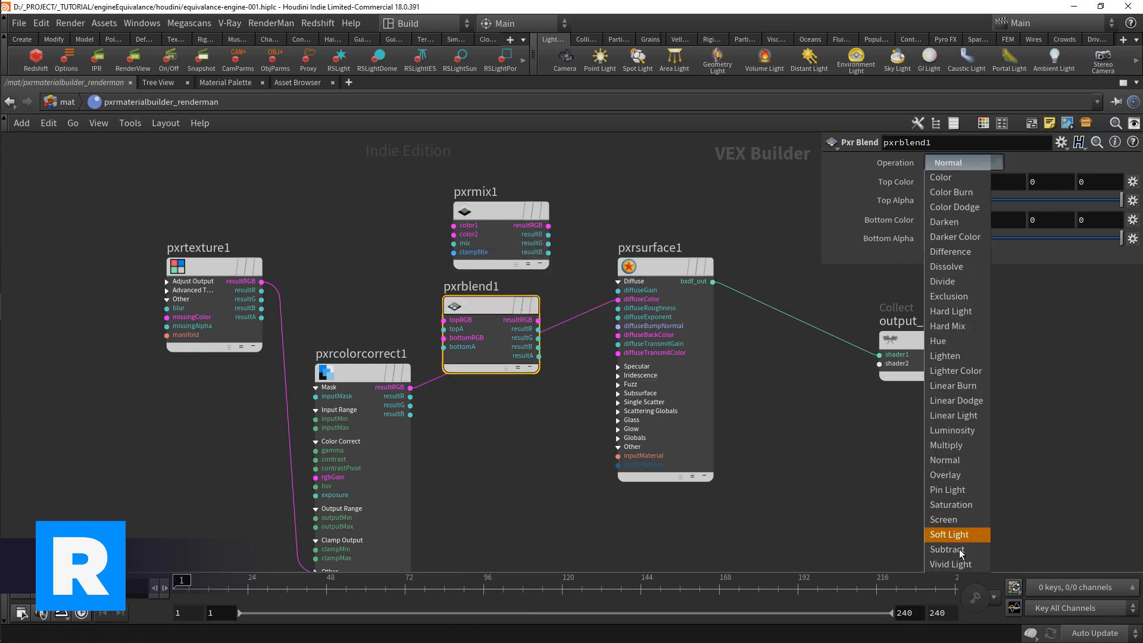
# Step: Add a Pxr Layered Blend node below pxrblend1 and expand its Layer 0, Layer 1 and Layer 2 inputs
pyautogui.click(509, 475)
pyautogui.press('Tab')
pyautogui.write('layeredb')
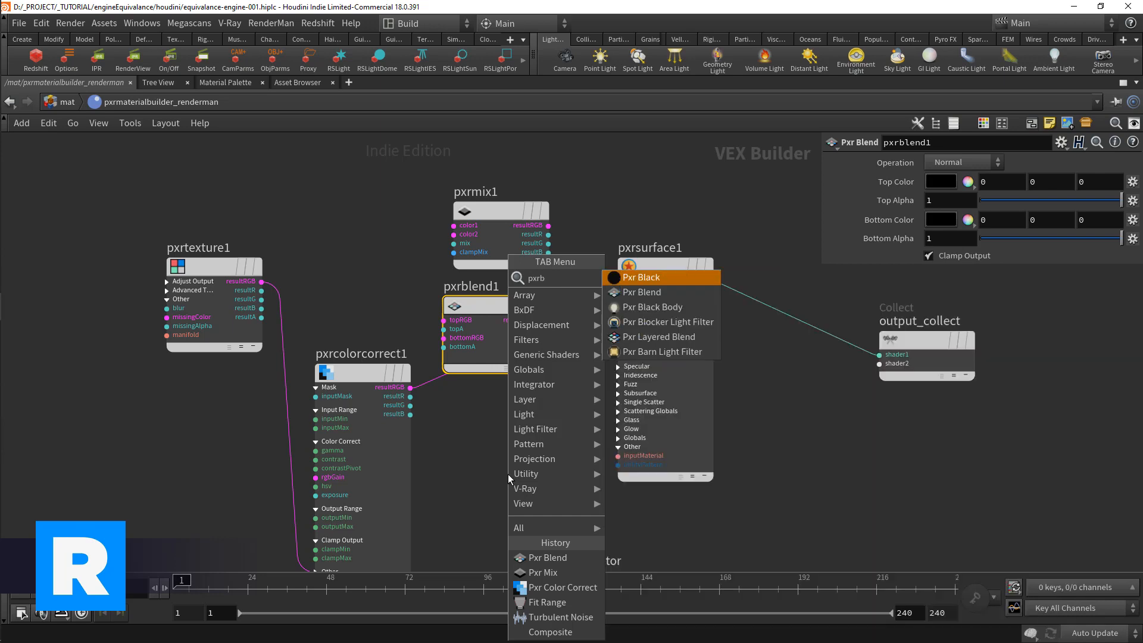
pyautogui.press('Return')
pyautogui.click(509, 474)
pyautogui.moveTo(508, 474); pyautogui.dragTo(496, 433)
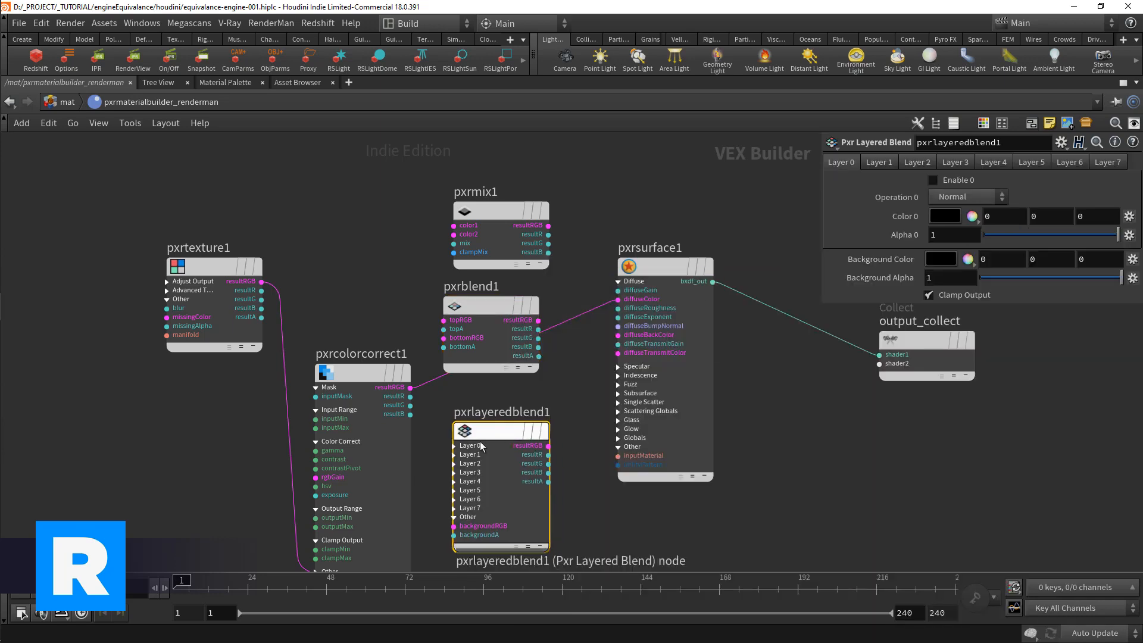
pyautogui.click(453, 509)
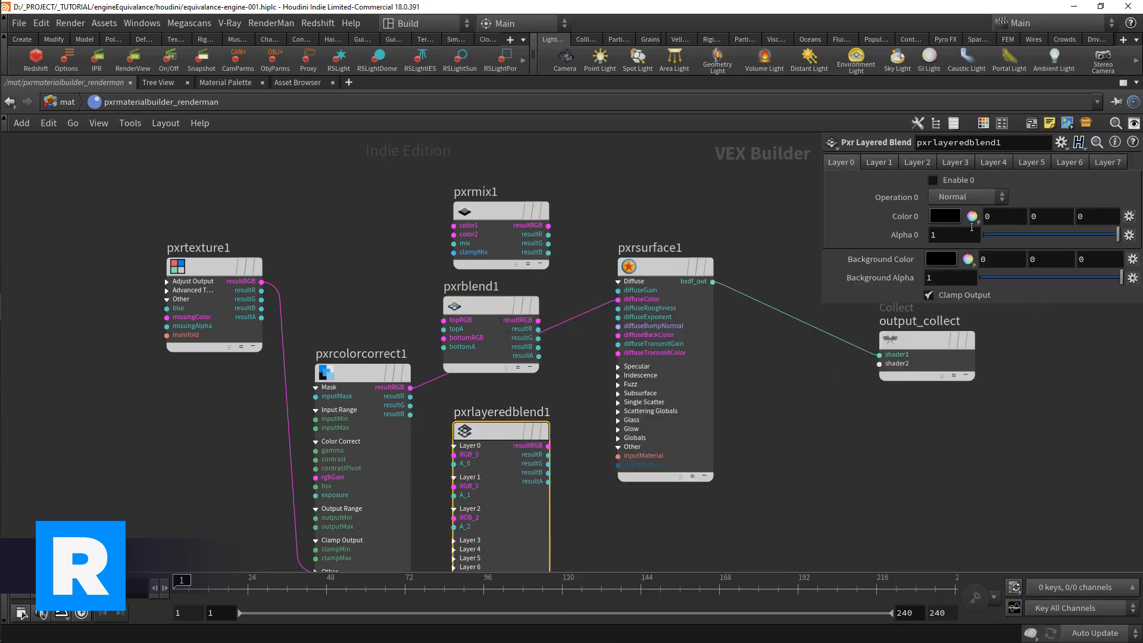
# Step: Check pxrlayeredblend1's blend operations and layer settings, and delete both pxrblend1 and pxrlayeredblend1
pyautogui.click(965, 198)
pyautogui.click(912, 152)
pyautogui.click(886, 166)
pyautogui.click(482, 306)
pyautogui.press('Delete')
# Step: Wire pxrtexture1 to pxrmix1's color1, pxrcolorcorrect1 to its color2, and the mix's resultRGB to pxrsurface1's diffuseColor
pyautogui.scroll(2, 357, 321)
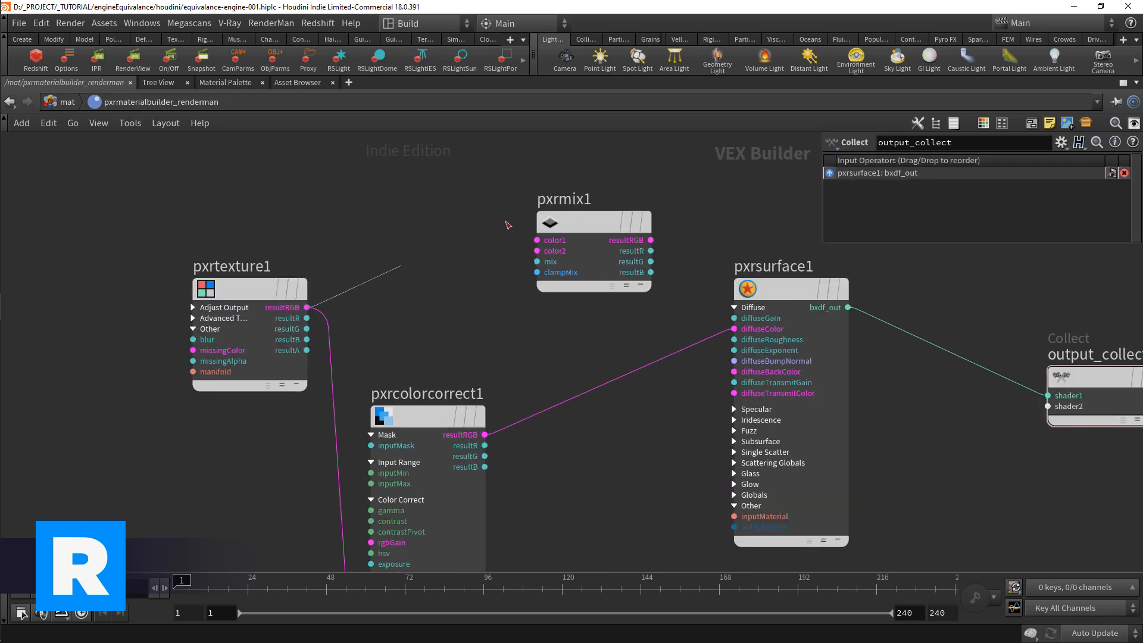
pyautogui.click(485, 435)
pyautogui.click(537, 251)
pyautogui.moveTo(591, 250); pyautogui.dragTo(568, 286)
pyautogui.click(628, 276)
pyautogui.click(753, 328)
# Step: Add a Pxr Fractal node above pxrtexture1 and wire its resultF into pxrmix1's mix input
pyautogui.moveTo(612, 384); pyautogui.dragTo(745, 270, button='middle')
pyautogui.scroll(-1, 745, 270)
pyautogui.press('Tab')
pyautogui.write('pxrf')
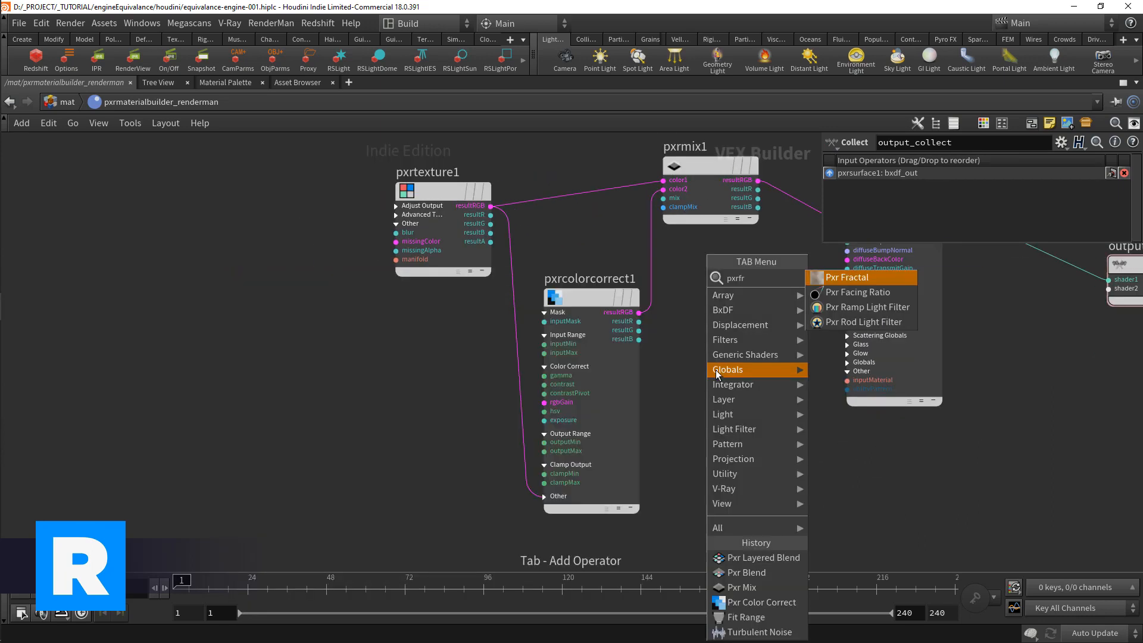
pyautogui.press('Return')
pyautogui.moveTo(417, 382); pyautogui.dragTo(385, 541, button='middle')
pyautogui.click(471, 238)
pyautogui.click(514, 253)
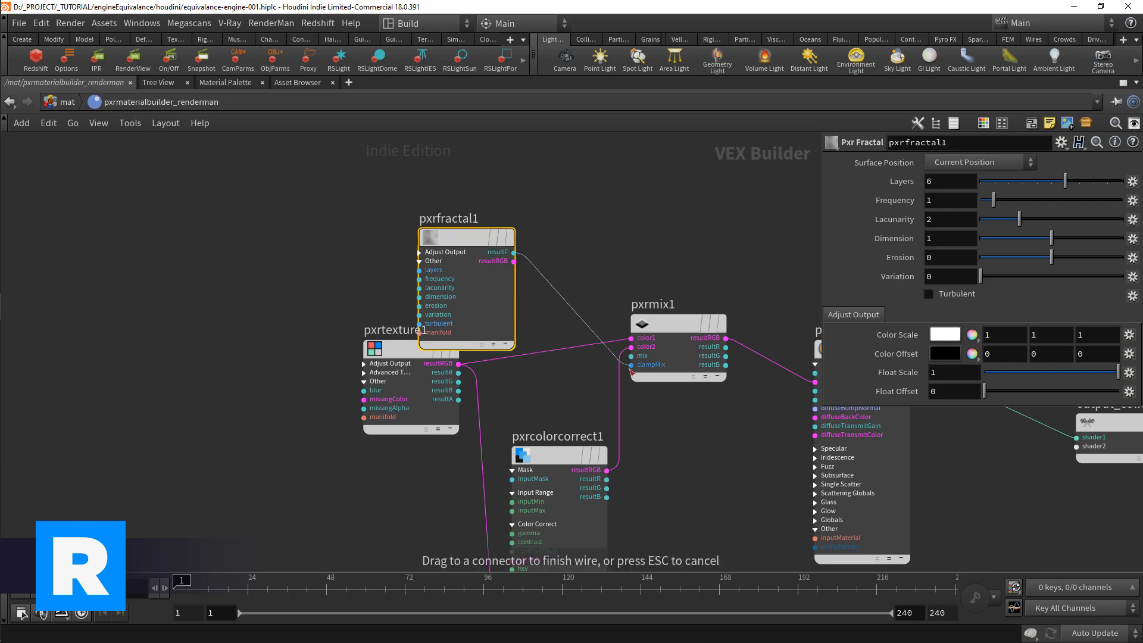
pyautogui.click(631, 355)
pyautogui.moveTo(459, 302); pyautogui.dragTo(475, 259)
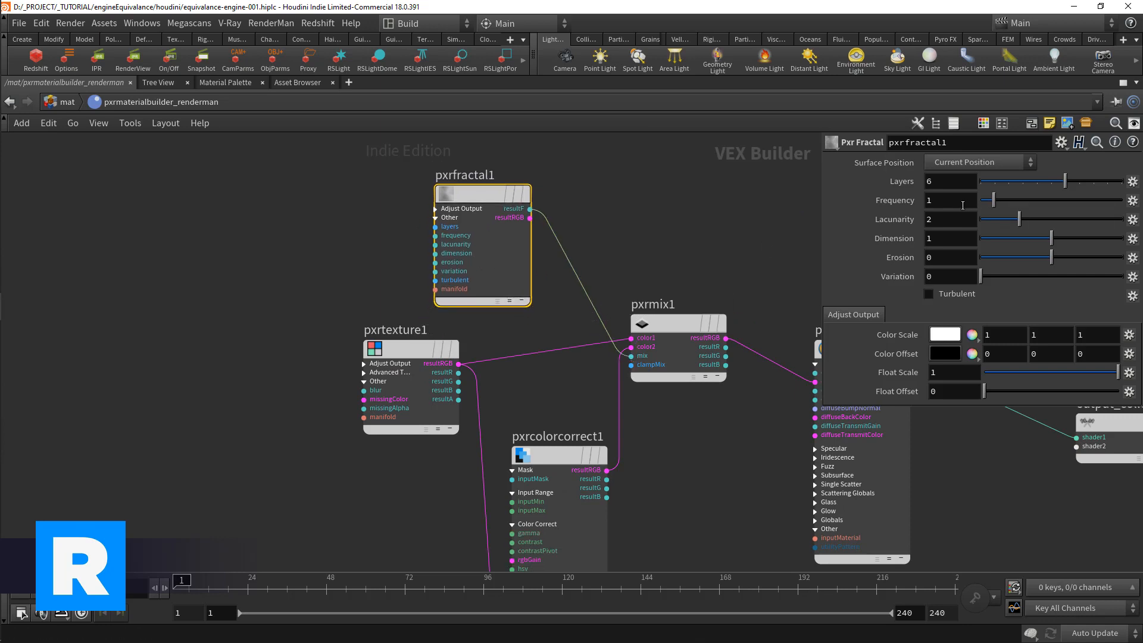
# Step: Set pxrfractal1's Dimension to 1.5 and Frequency to 5
pyautogui.moveTo(942, 239); pyautogui.dragTo(903, 248)
pyautogui.write('1.5')
pyautogui.press('Return')
pyautogui.doubleClick(941, 200)
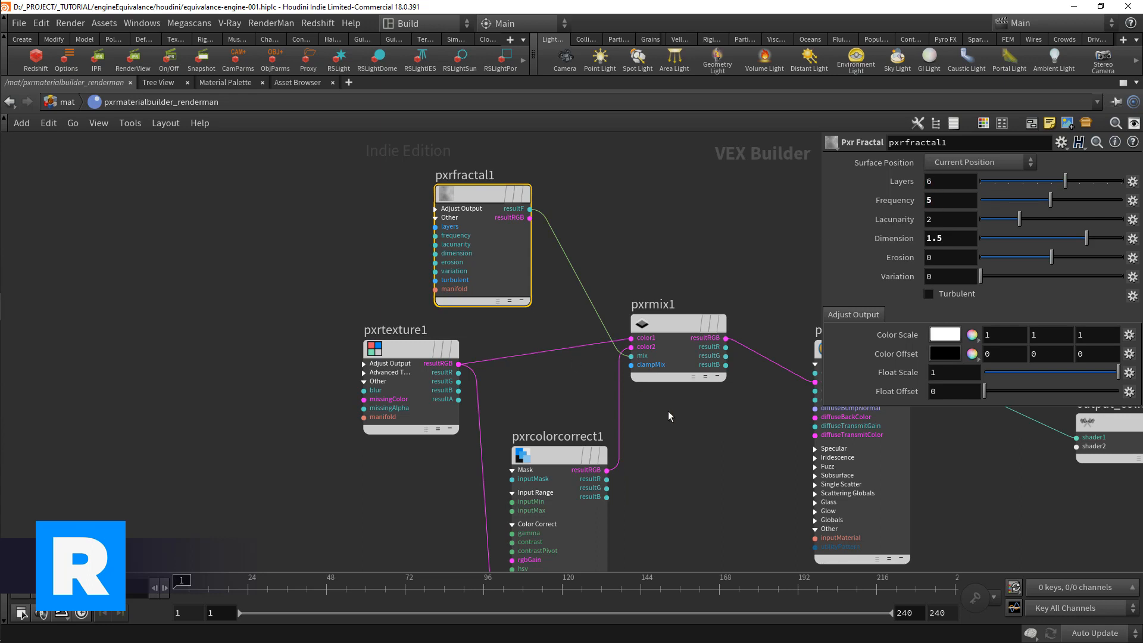
# Step: Save the scene, show the RenderMan 23 tools and start an IPR render
pyautogui.moveTo(637, 391); pyautogui.dragTo(484, 392, button='middle')
pyautogui.hotkey('ctrl', 's')
pyautogui.click(523, 40)
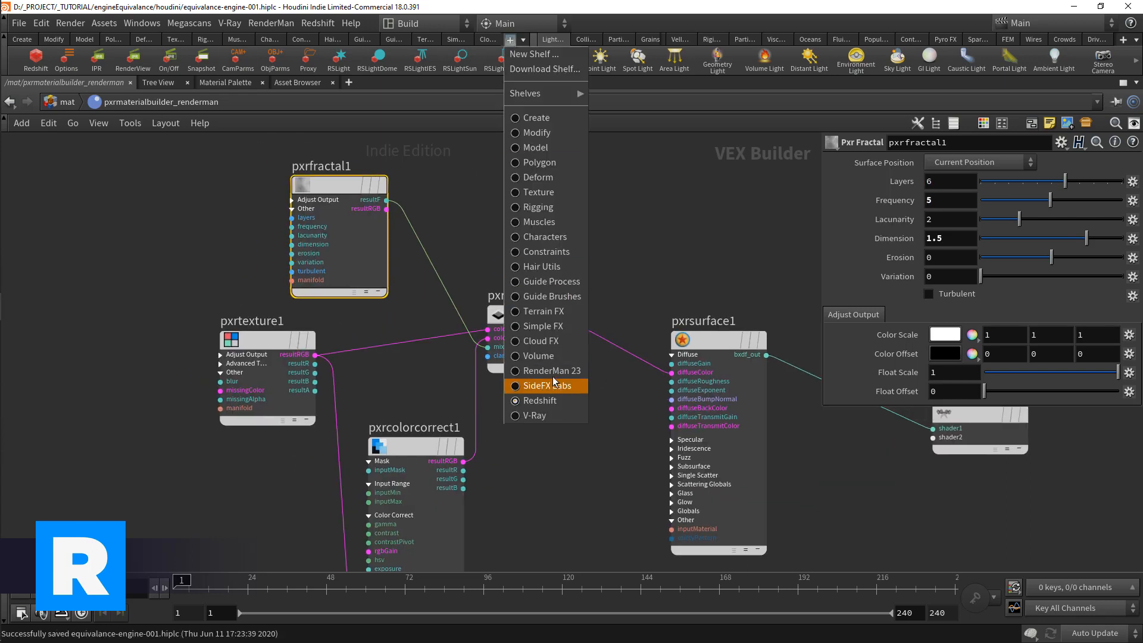
pyautogui.click(545, 383)
pyautogui.click(37, 63)
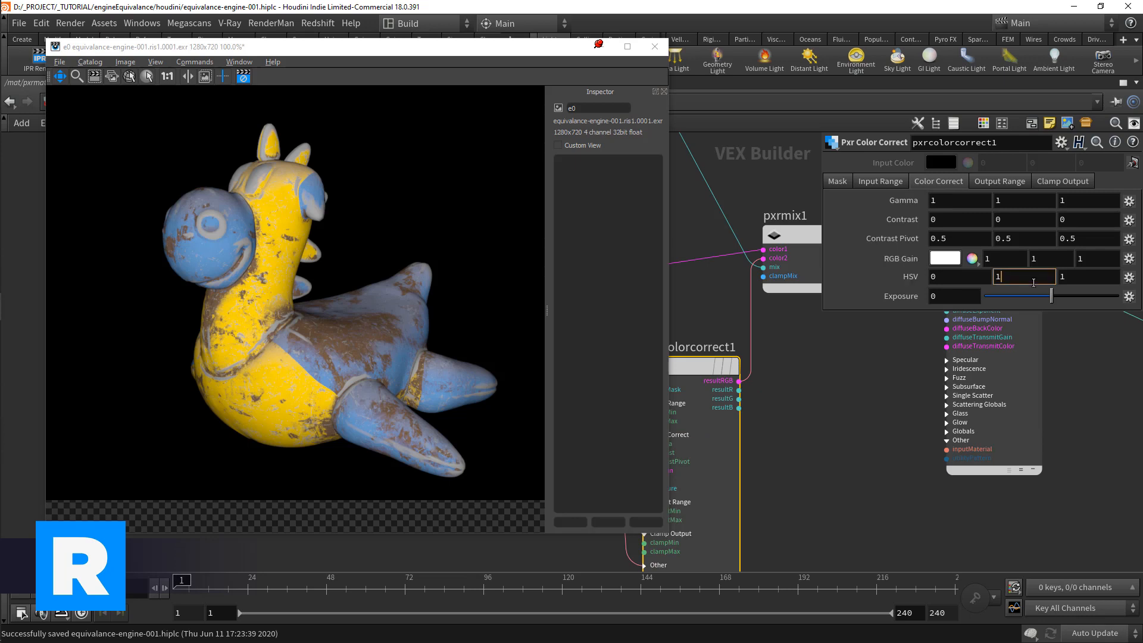
# Step: Test an HSV hue of .1 on pxrcolorcorrect1 and set it to -.1
pyautogui.doubleClick(953, 277)
pyautogui.write('.2')
pyautogui.press('Return')
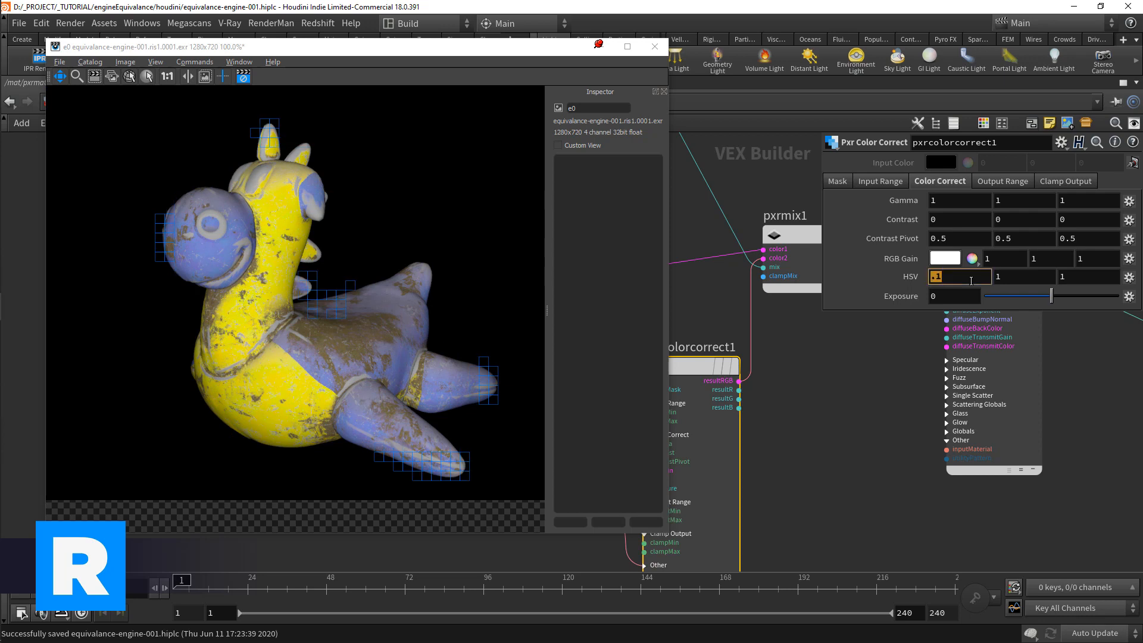
pyautogui.write('-.1')
pyautogui.press('Return')
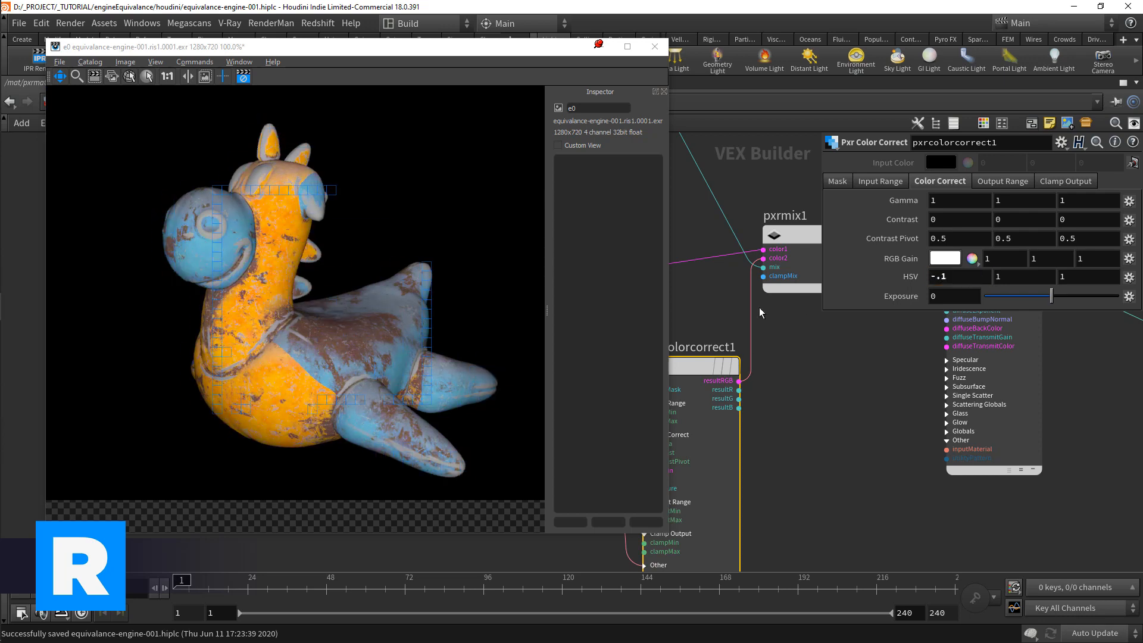
# Step: Add a Pxr Remap node between pxrfractal1 and pxrmix1, feeding its inputRGB from the fractal's resultRGB
pyautogui.scroll(-1, 795, 385)
pyautogui.moveTo(722, 314); pyautogui.dragTo(782, 372, button='middle')
pyautogui.scroll(2, 730, 275)
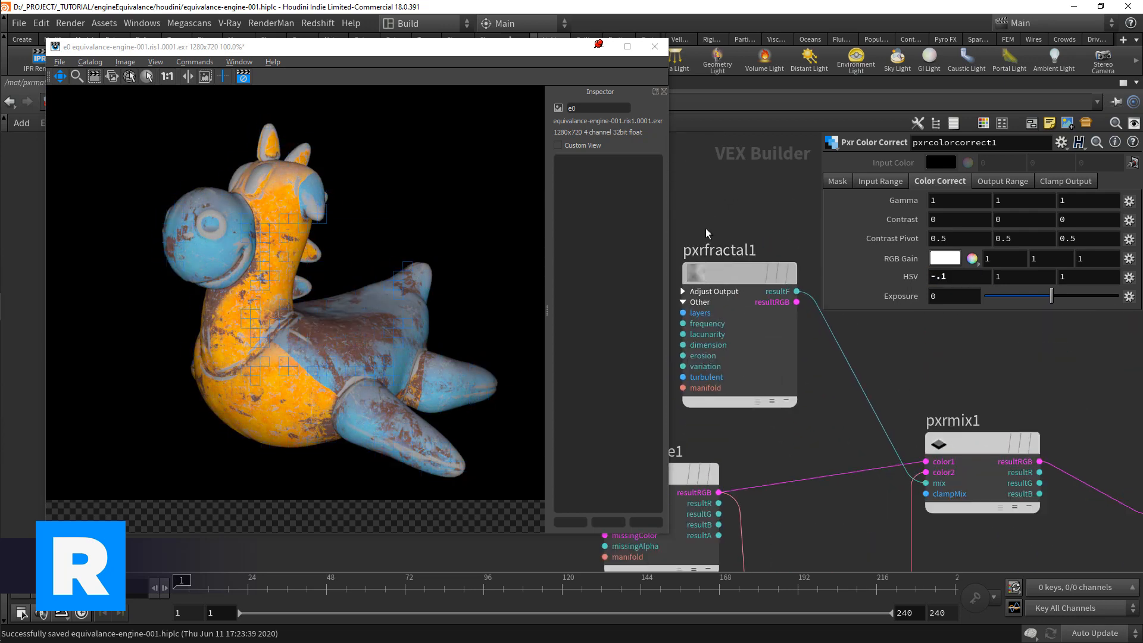
pyautogui.moveTo(730, 280); pyautogui.dragTo(684, 204)
pyautogui.moveTo(795, 327); pyautogui.dragTo(713, 313, button='middle')
pyautogui.scroll(2, 717, 319)
pyautogui.press('Tab')
pyautogui.write('pxrrema')
pyautogui.press('Return')
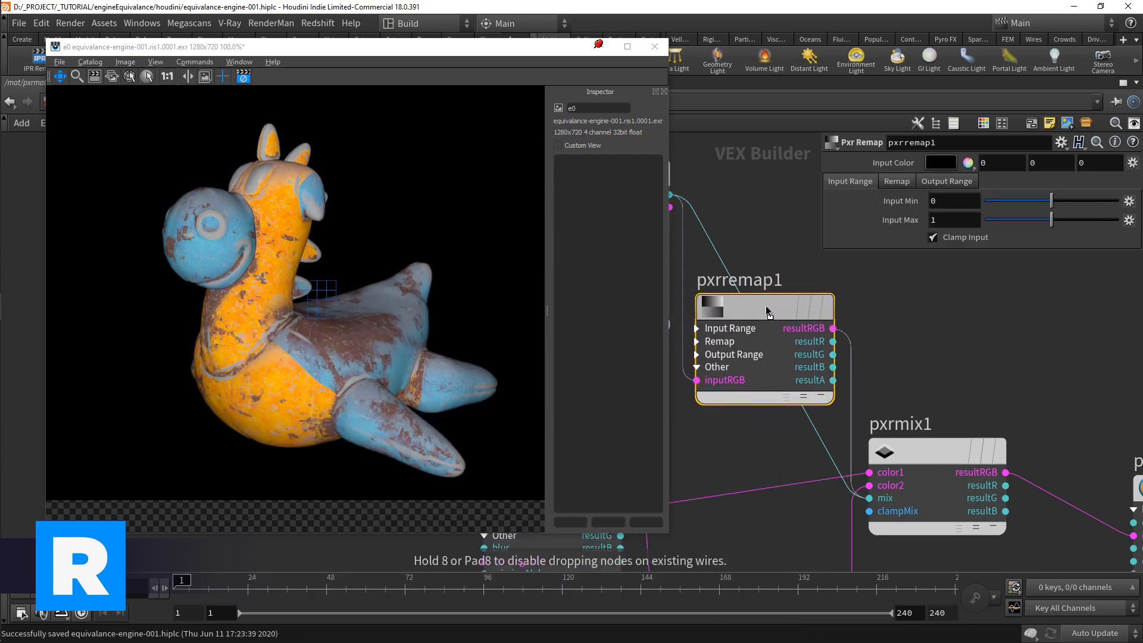
pyautogui.click(767, 308)
pyautogui.moveTo(766, 280); pyautogui.dragTo(743, 272, button='middle')
# Step: Review pxrremap1's Remap and Output Range settings and wire its resultR into pxrmix1's mix input
pyautogui.click(899, 183)
pyautogui.click(921, 182)
pyautogui.click(850, 181)
pyautogui.moveTo(801, 439); pyautogui.dragTo(782, 429, button='middle')
pyautogui.scroll(-1, 704, 423)
pyautogui.moveTo(704, 423); pyautogui.dragTo(742, 421, button='middle')
pyautogui.moveTo(811, 347); pyautogui.dragTo(768, 310)
pyautogui.moveTo(856, 357); pyautogui.dragTo(828, 342)
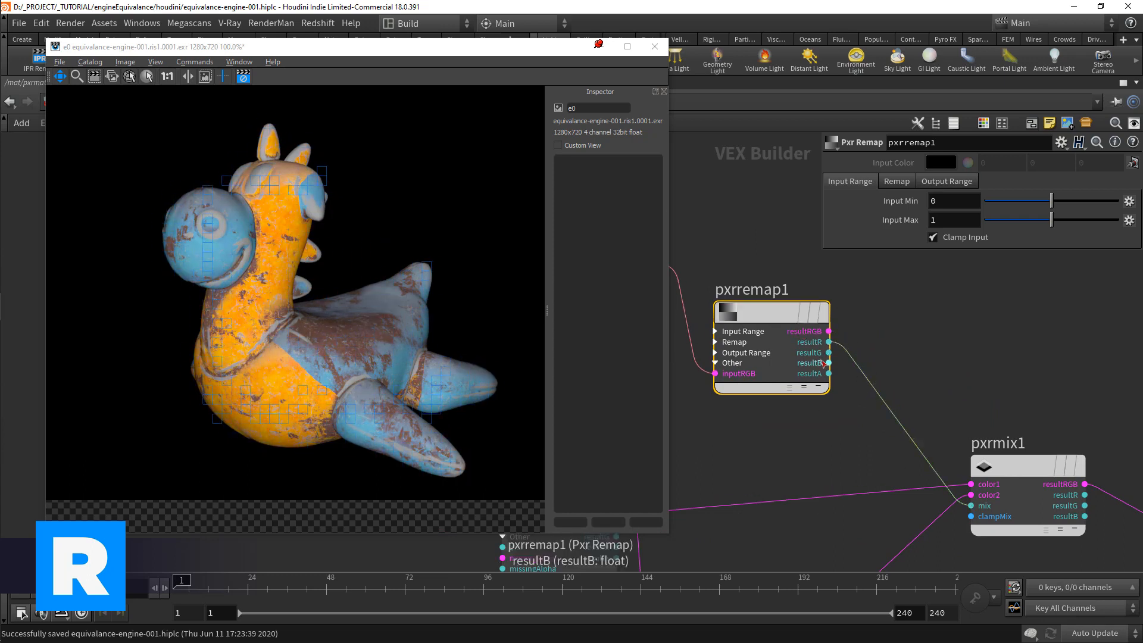
# Step: Set pxrremap1's Input Min to 0.289 and Input Max to 1, and move the node farther from pxrfractal1
pyautogui.moveTo(781, 313); pyautogui.dragTo(773, 310)
pyautogui.moveTo(1051, 220); pyautogui.dragTo(1070, 200)
pyautogui.doubleClick(946, 221)
pyautogui.write('1')
pyautogui.press('Return')
pyautogui.moveTo(755, 309); pyautogui.dragTo(893, 331, button='middle')
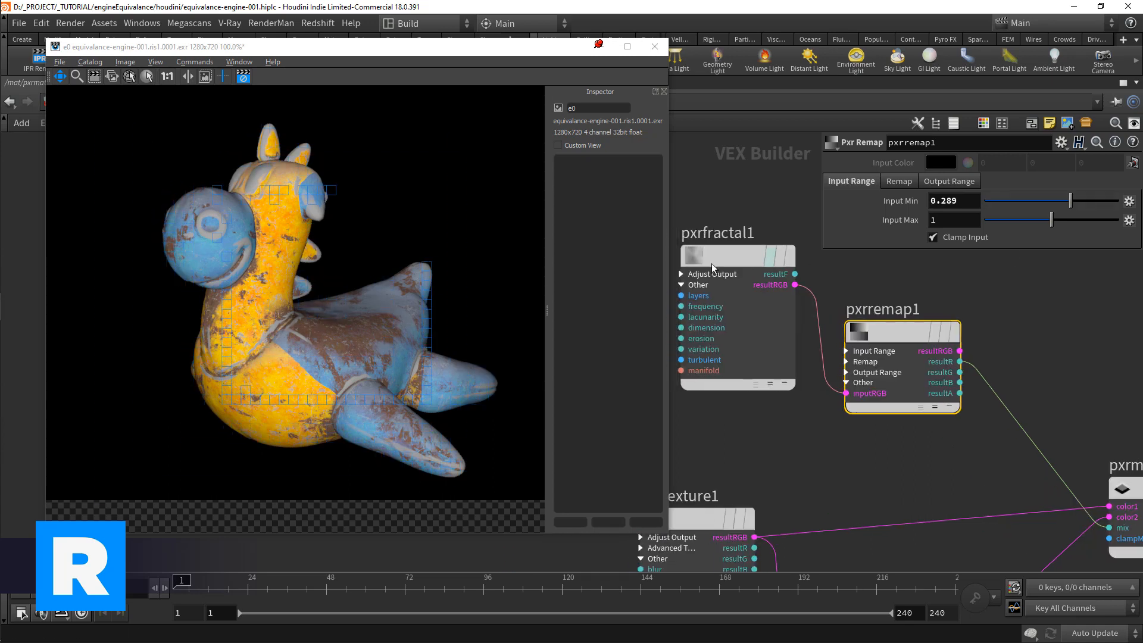
# Step: Set pxrfractal1's Frequency to 2
pyautogui.click(769, 257)
pyautogui.click(939, 198)
pyautogui.press('BackSpace')
pyautogui.write('2')
pyautogui.press('Return')
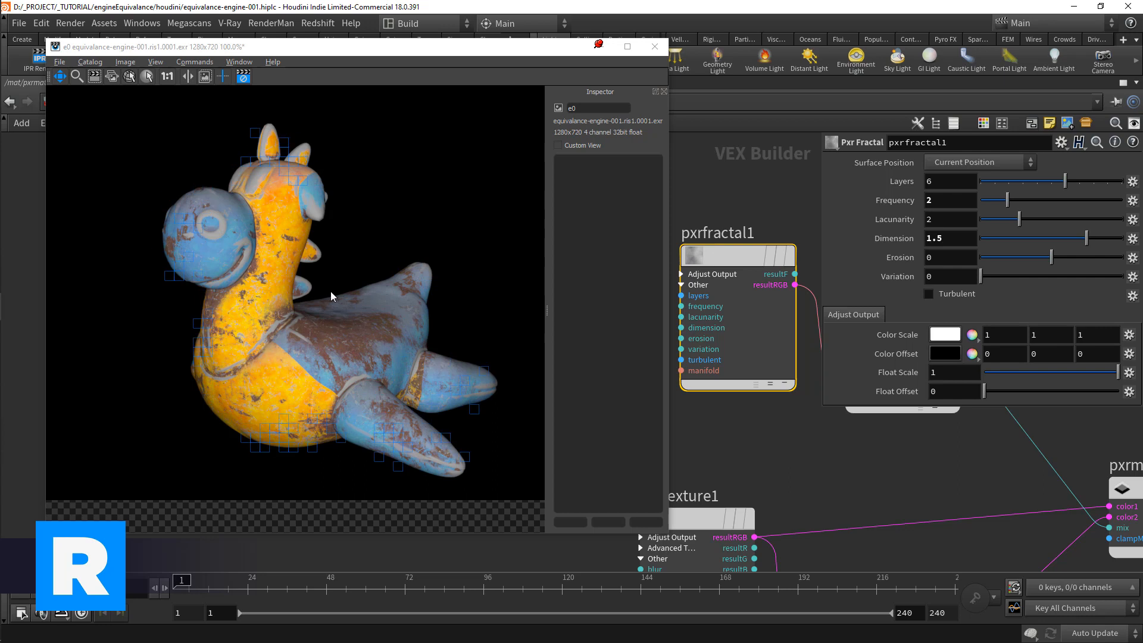
# Step: Inspect the noise-masked color variation on the rubber toy in the render window and save the scene
pyautogui.scroll(-1, 384, 376)
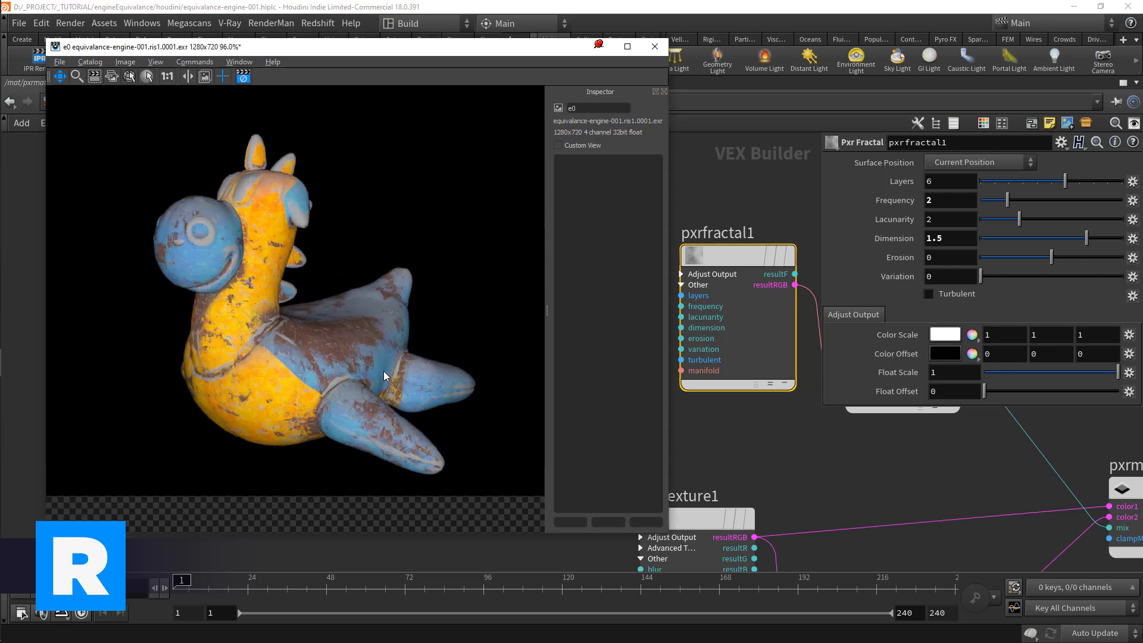
pyautogui.moveTo(739, 436); pyautogui.dragTo(316, 324, button='middle')
pyautogui.scroll(-4, 314, 294)
pyautogui.scroll(1, 376, 272)
pyautogui.moveTo(391, 253); pyautogui.dragTo(424, 211)
pyautogui.moveTo(421, 350); pyautogui.dragTo(385, 320, button='middle')
pyautogui.hotkey('ctrl', 's')
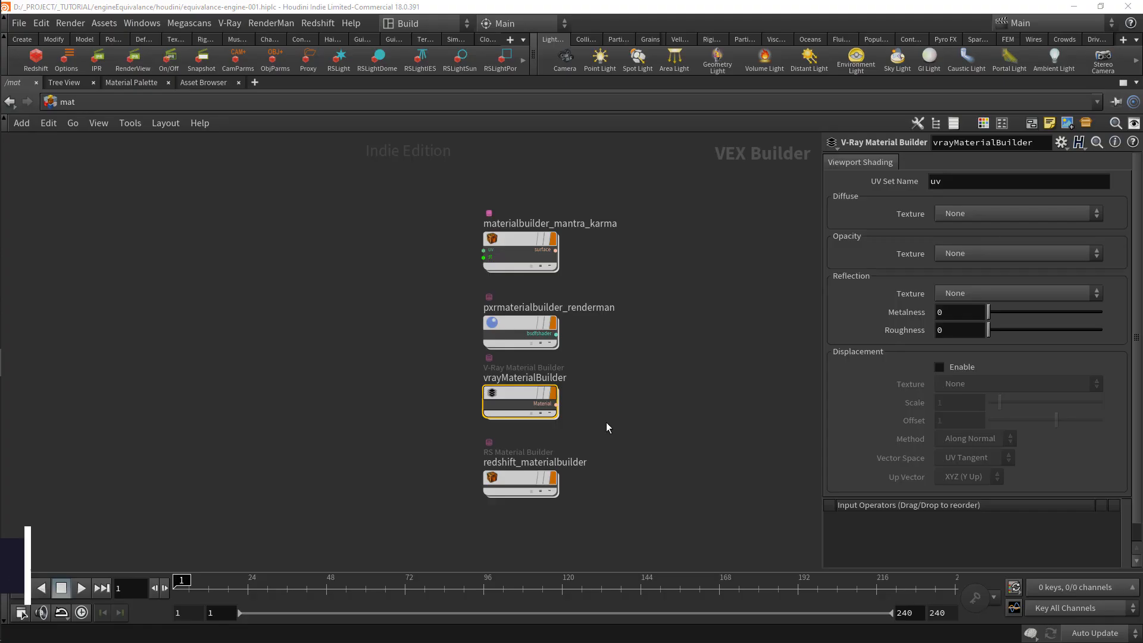
# Step: Open the vrayMaterialBuilder network, make room beside imageFile and add a V-Ray Color Correction node fed by imageFile's color
pyautogui.doubleClick(507, 395)
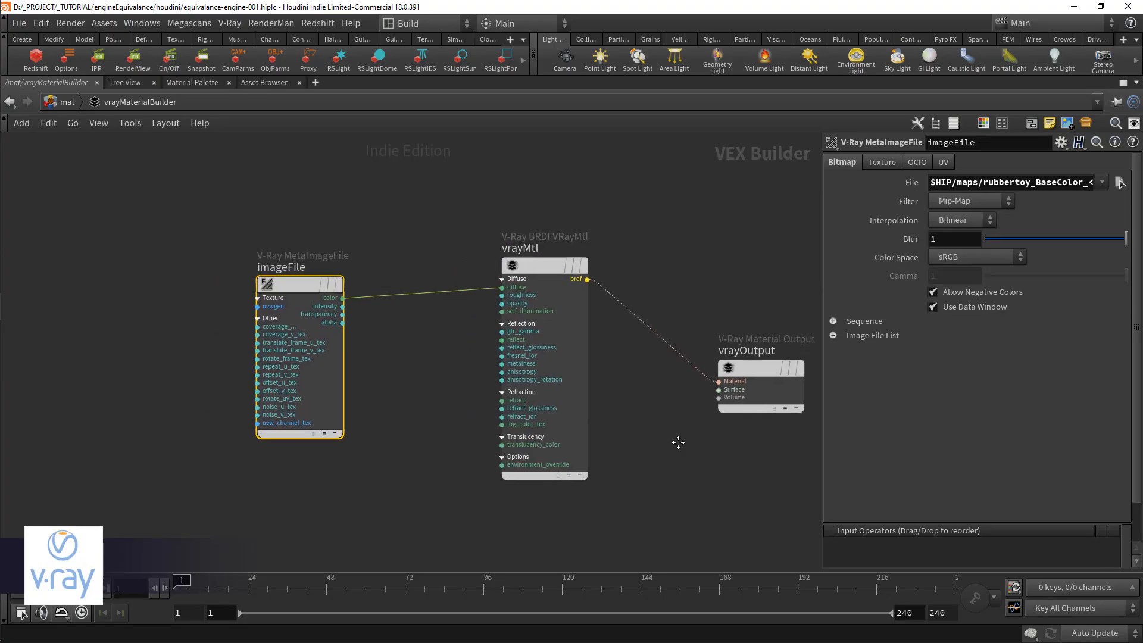
pyautogui.moveTo(357, 331); pyautogui.dragTo(137, 298)
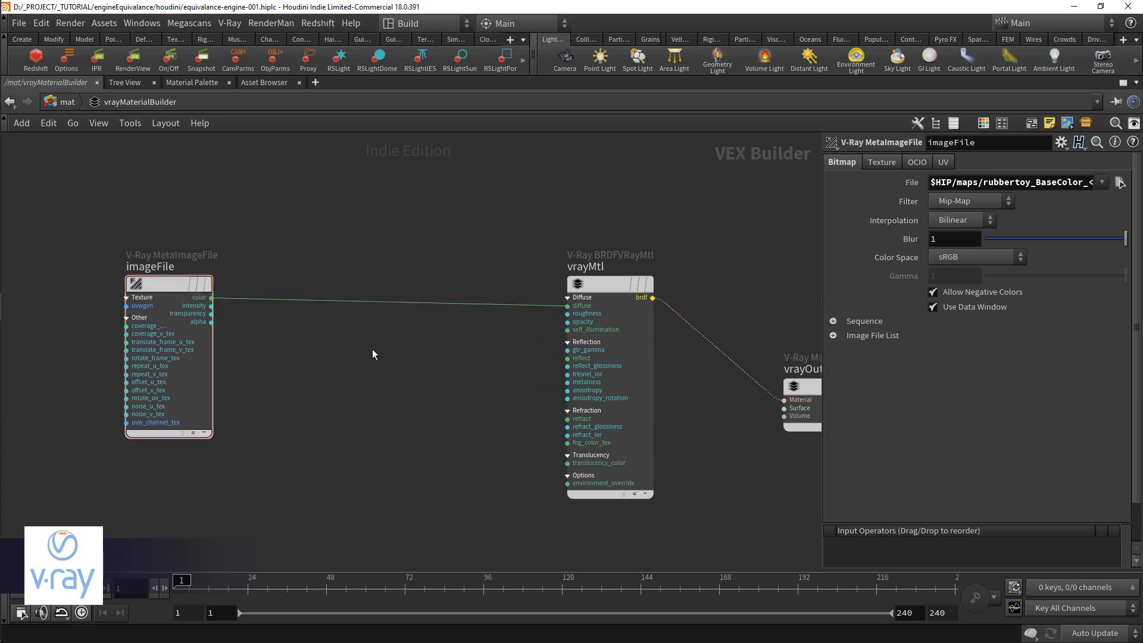
pyautogui.press('Tab')
pyautogui.write('correct')
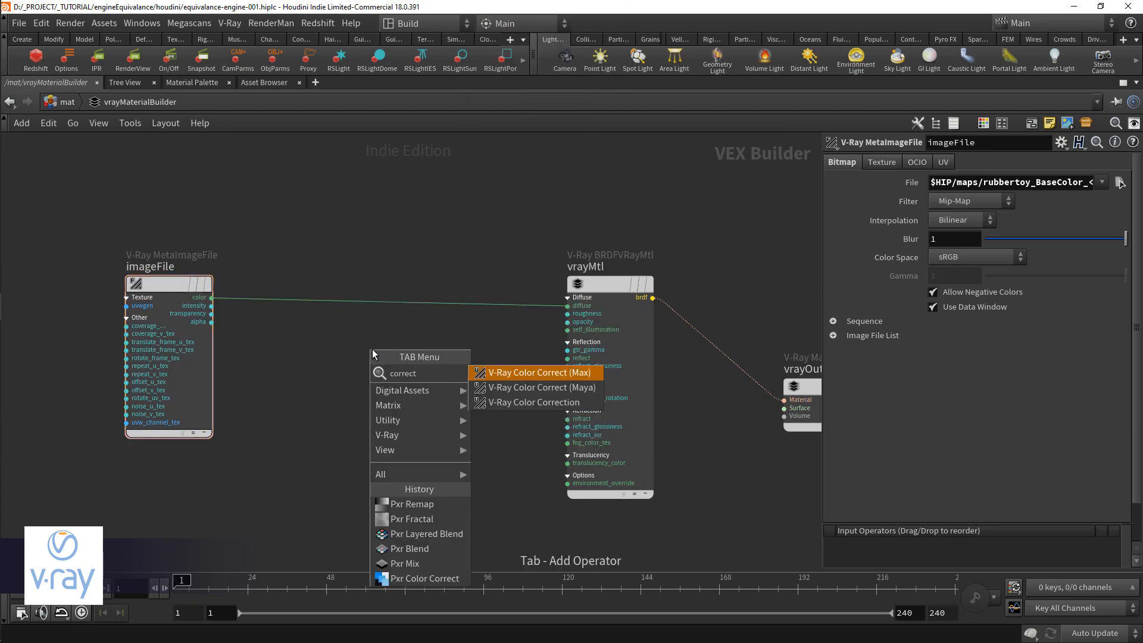
pyautogui.press('Down')
pyautogui.press('Down')
pyautogui.press('Return')
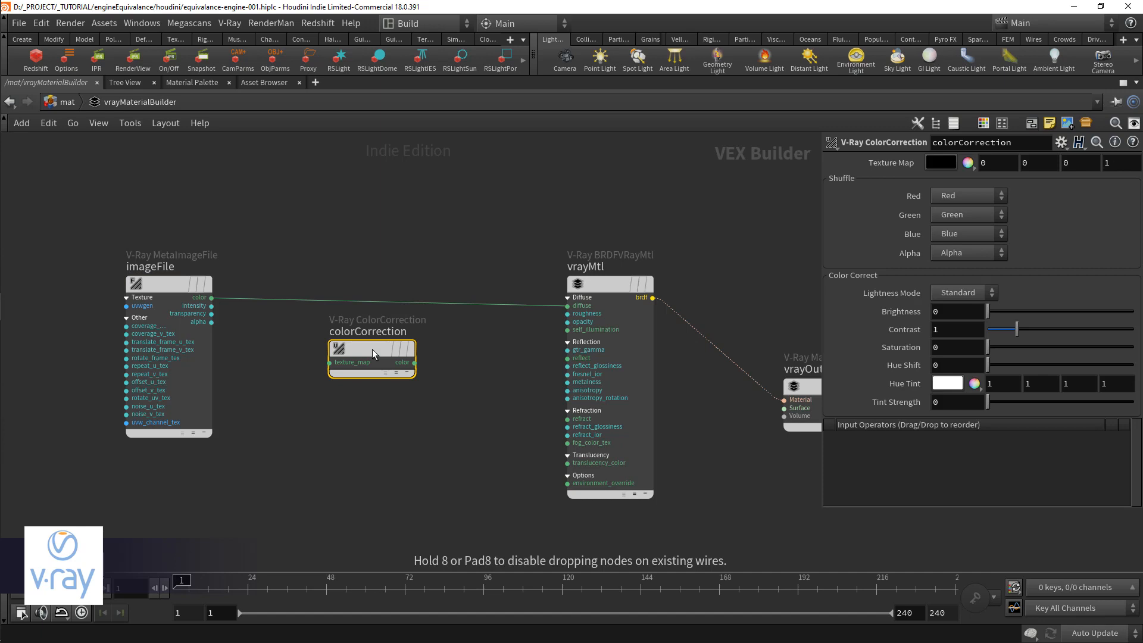
pyautogui.click(367, 348)
pyautogui.click(327, 359)
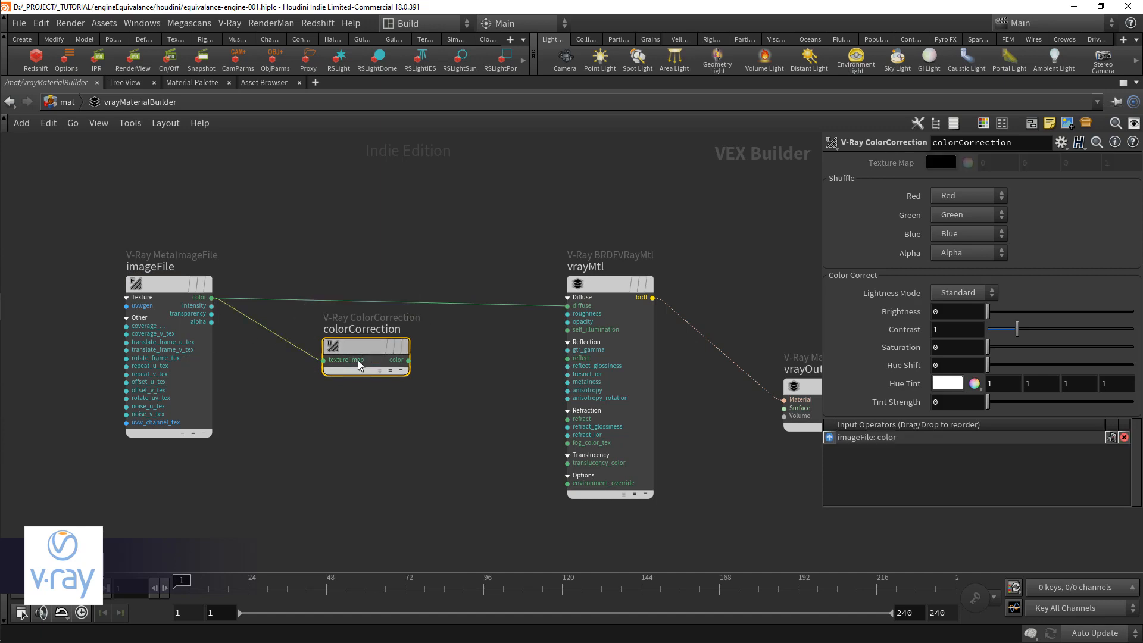
# Step: Add a V-Ray Color Correct (Max) node below the colorCorrection node
pyautogui.press('Tab')
pyautogui.write('correct')
pyautogui.press('Return')
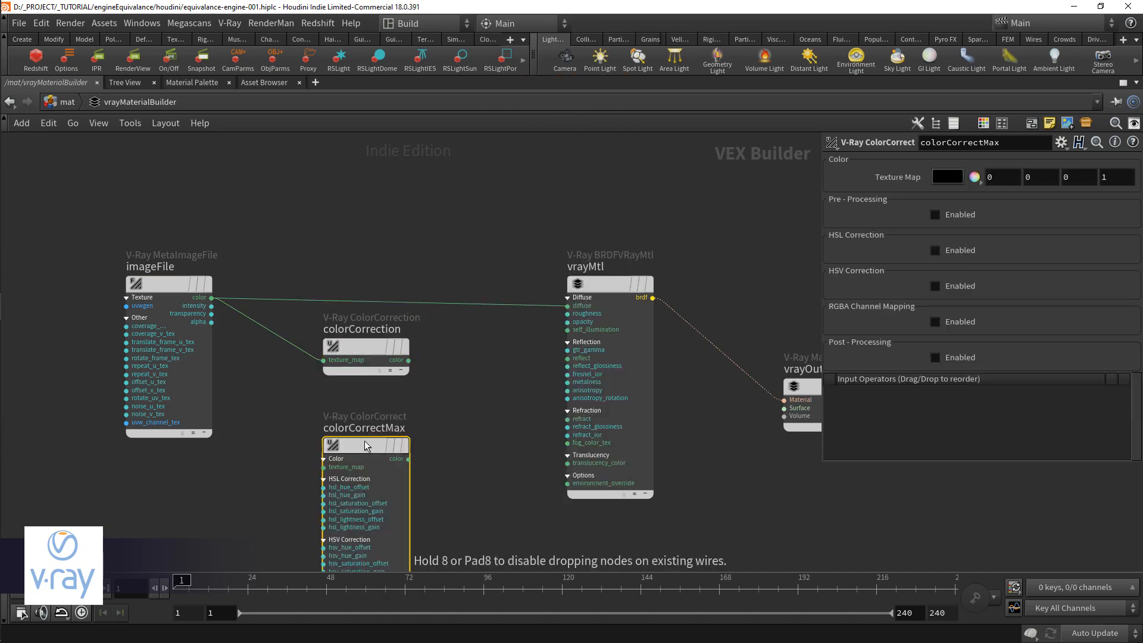
pyautogui.click(365, 445)
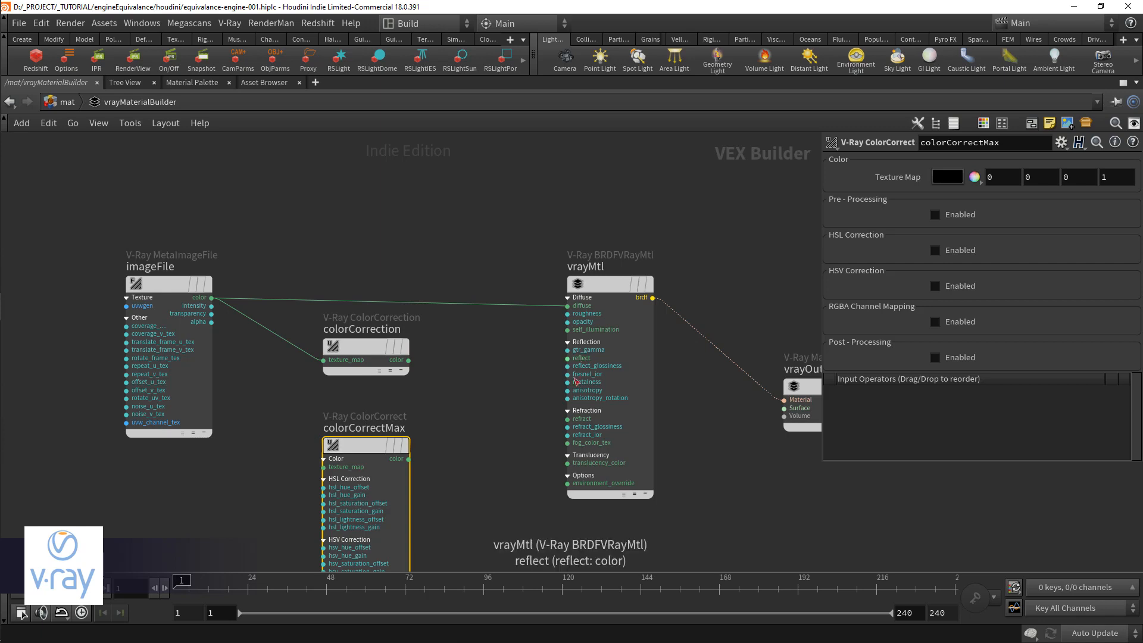
# Step: Enable HSV Correction and HSL Correction on colorCorrectMax to view their settings, and delete the node
pyautogui.click(935, 285)
pyautogui.click(960, 251)
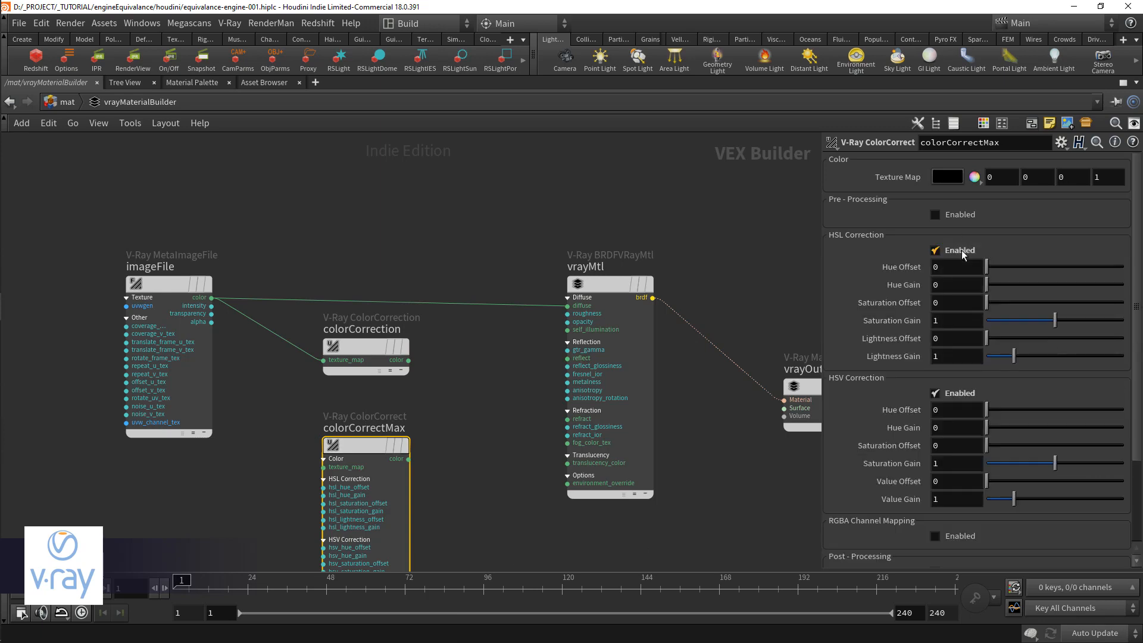
pyautogui.moveTo(472, 465); pyautogui.dragTo(526, 425, button='middle')
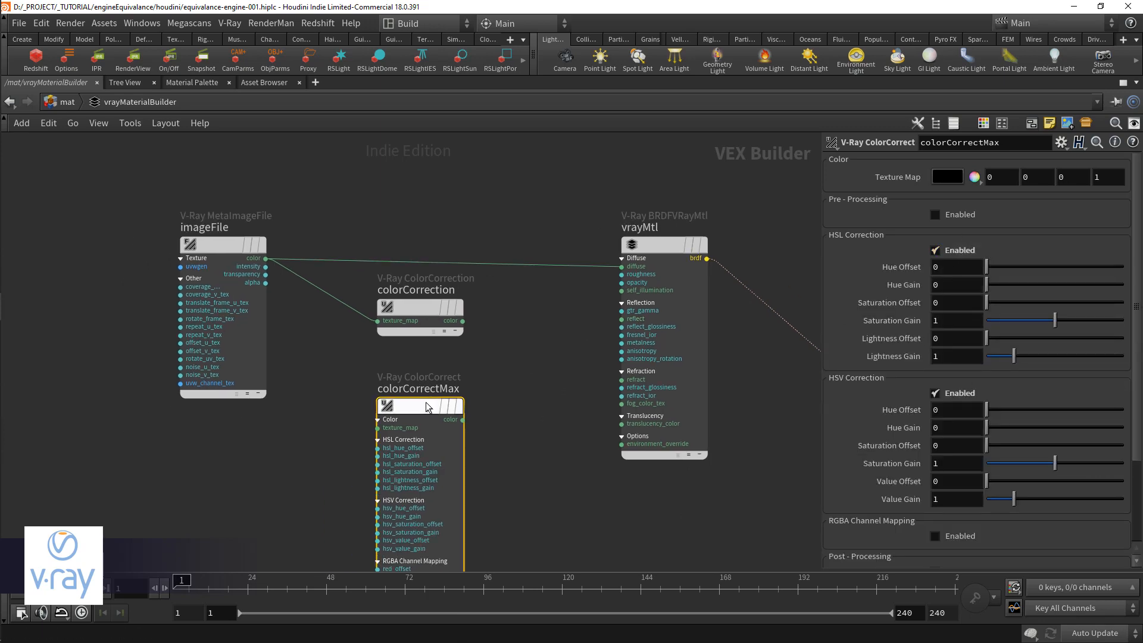
pyautogui.press('Delete')
# Step: Add a V-Ray Color Correct (Maya) node below colorCorrection to view its settings, and delete it
pyautogui.press('Tab')
pyautogui.write('maya')
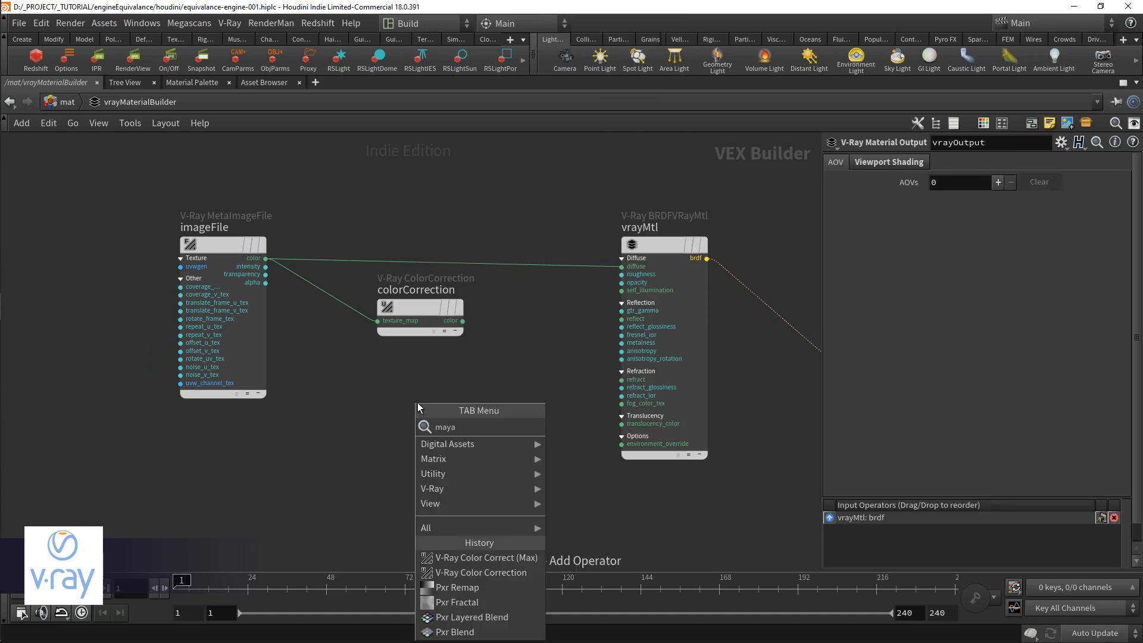
pyautogui.press('Return')
pyautogui.click(418, 404)
pyautogui.moveTo(418, 404); pyautogui.dragTo(424, 392)
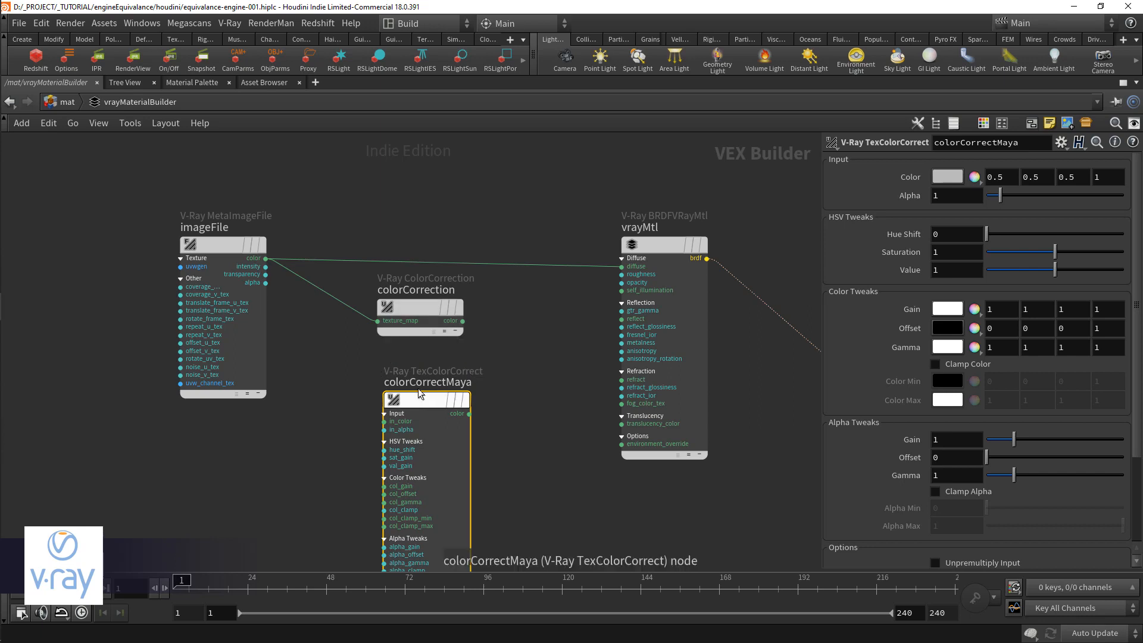
pyautogui.press('Delete')
# Step: Select the colorCorrection node and move it lower, closer to imageFile
pyautogui.click(413, 316)
pyautogui.moveTo(413, 315); pyautogui.dragTo(400, 329)
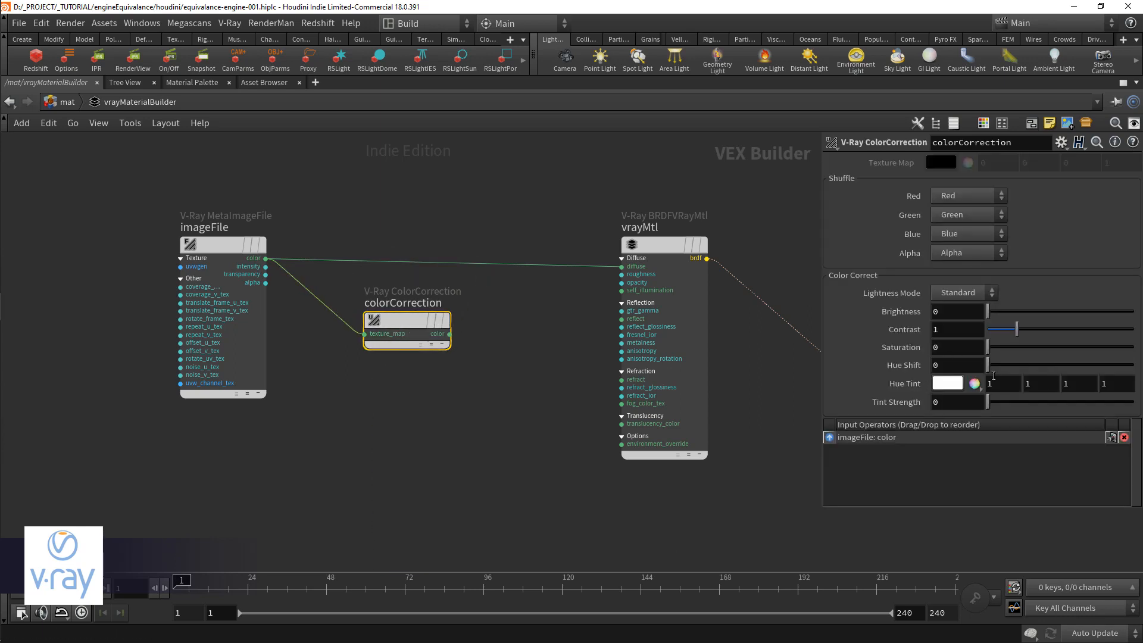
pyautogui.moveTo(417, 325); pyautogui.dragTo(402, 352)
# Step: Add a V-Ray Blend node between colorCorrection and vrayMtl
pyautogui.press('Tab')
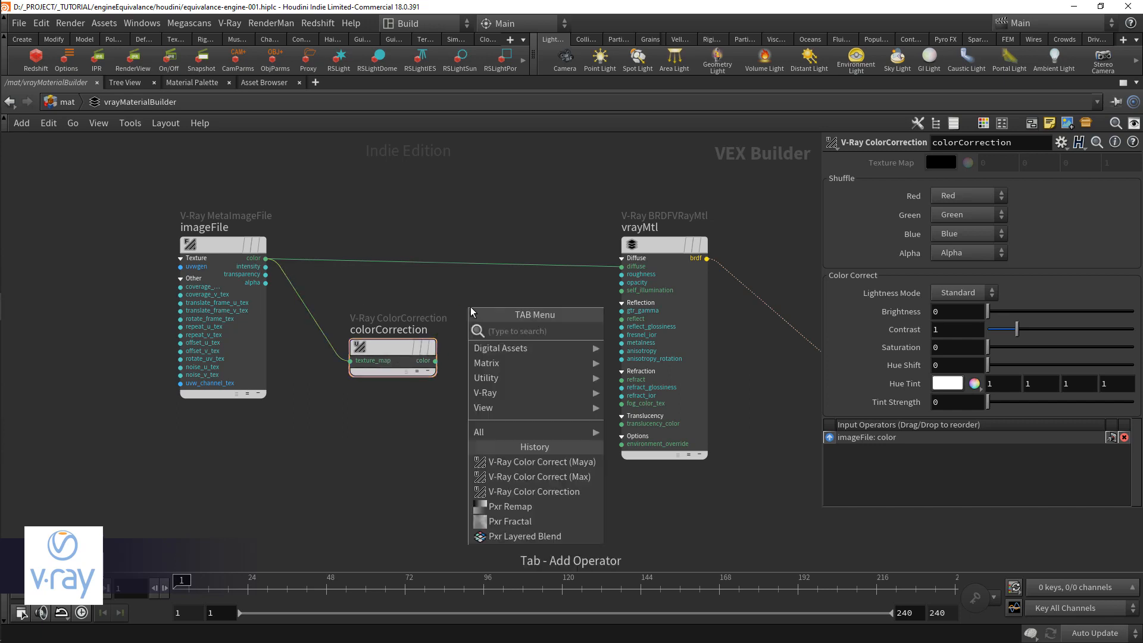
pyautogui.write('blen')
pyautogui.press('Down')
pyautogui.press('Return')
pyautogui.click(471, 306)
pyautogui.moveTo(494, 304); pyautogui.dragTo(541, 298)
# Step: Add a V-Ray Mix node below the blend node
pyautogui.click(524, 385)
pyautogui.press('Tab')
pyautogui.write('mix')
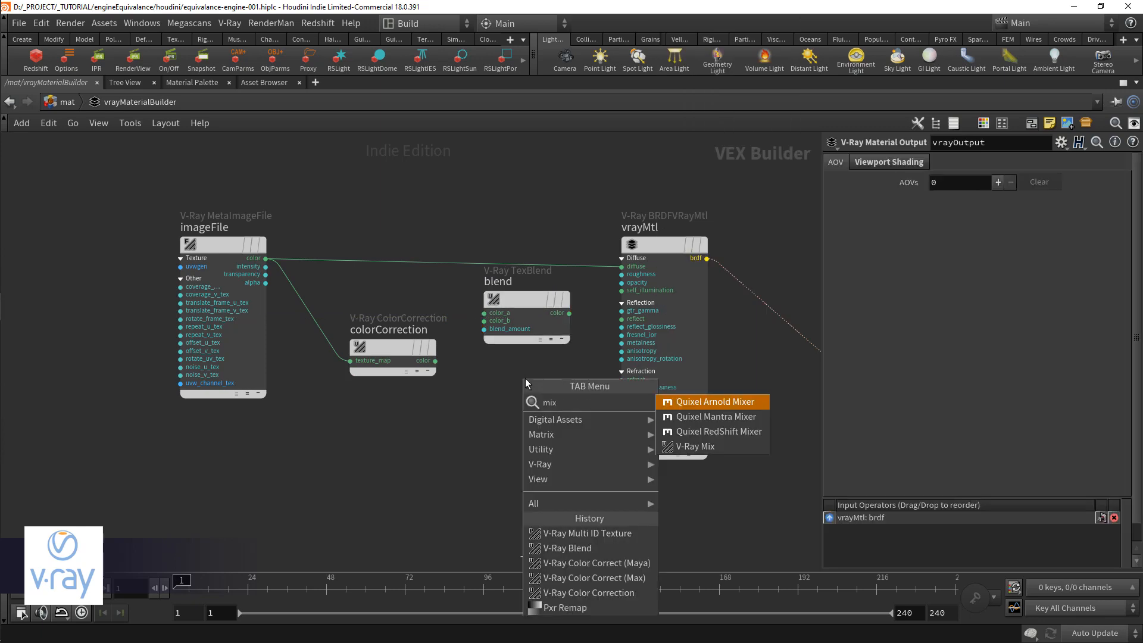
pyautogui.press('Down')
pyautogui.press('Down')
pyautogui.press('Down')
pyautogui.press('Return')
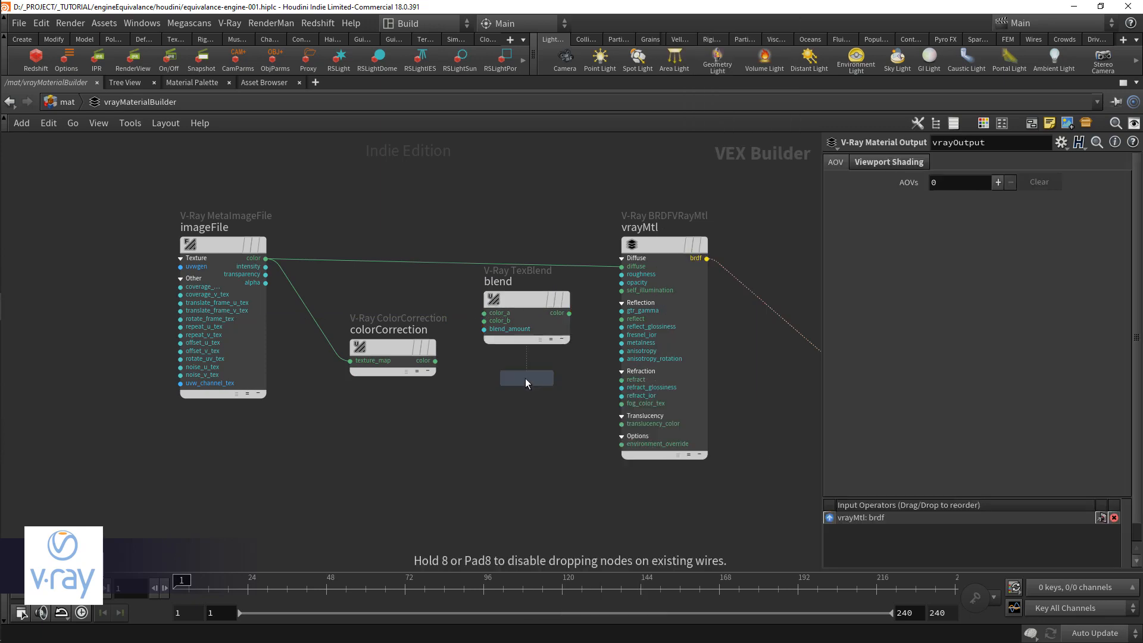
pyautogui.click(525, 379)
pyautogui.moveTo(526, 381); pyautogui.dragTo(524, 387)
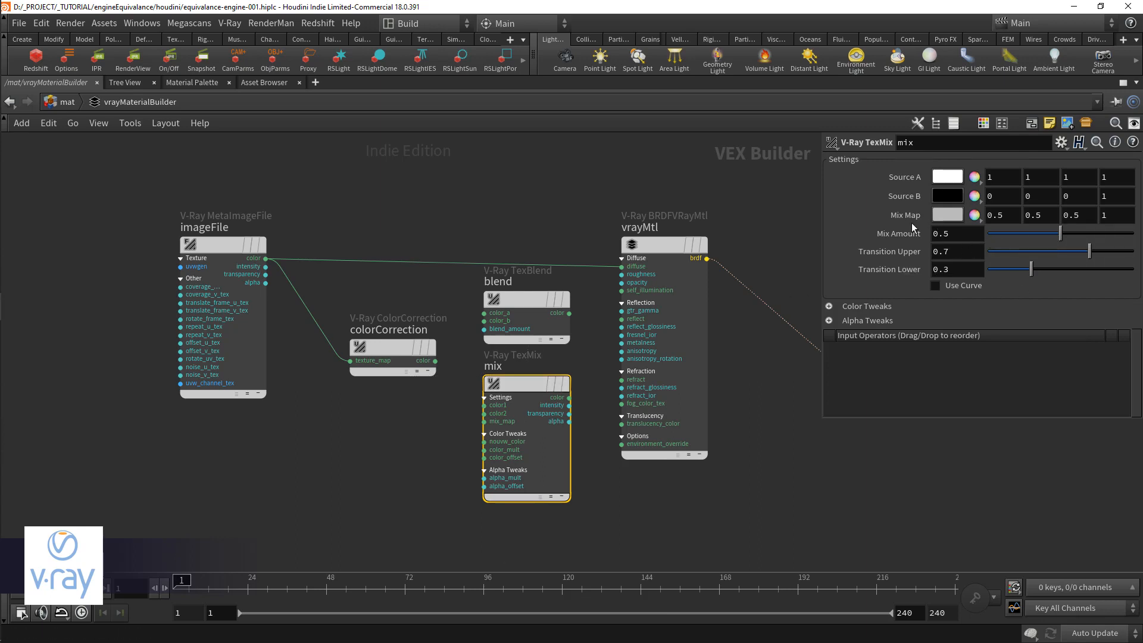
# Step: Add a V-Ray Layered Texture node below the mix node
pyautogui.moveTo(528, 527); pyautogui.dragTo(524, 491, button='middle')
pyautogui.click(520, 511)
pyautogui.press('Tab')
pyautogui.write('laye')
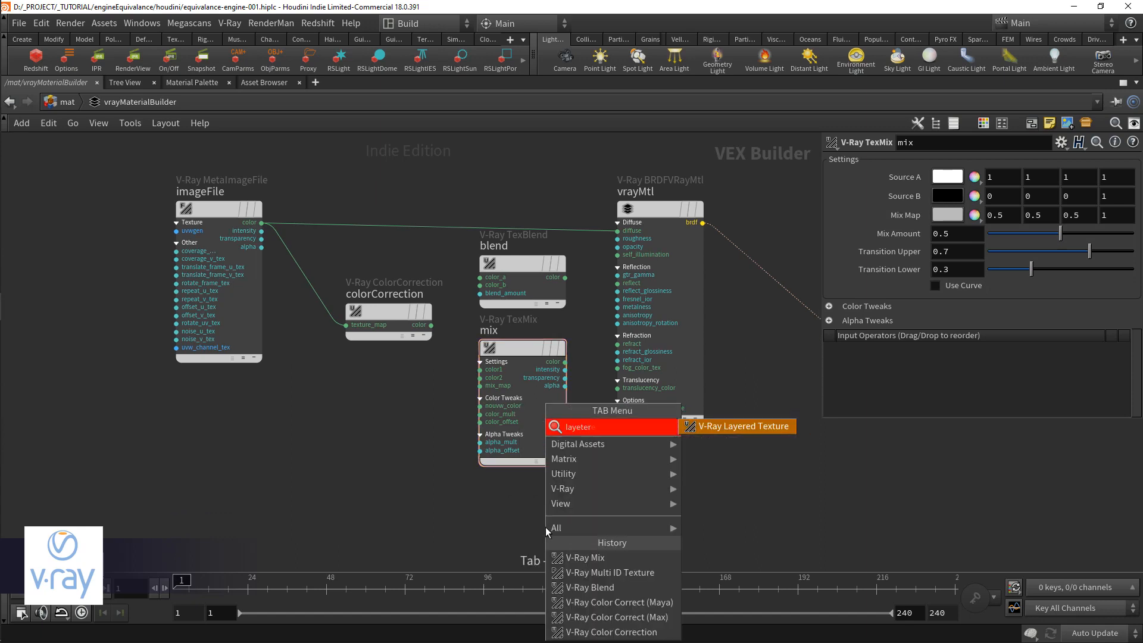
pyautogui.press('Return')
pyautogui.click(533, 513)
pyautogui.moveTo(393, 503); pyautogui.dragTo(386, 419, button='middle')
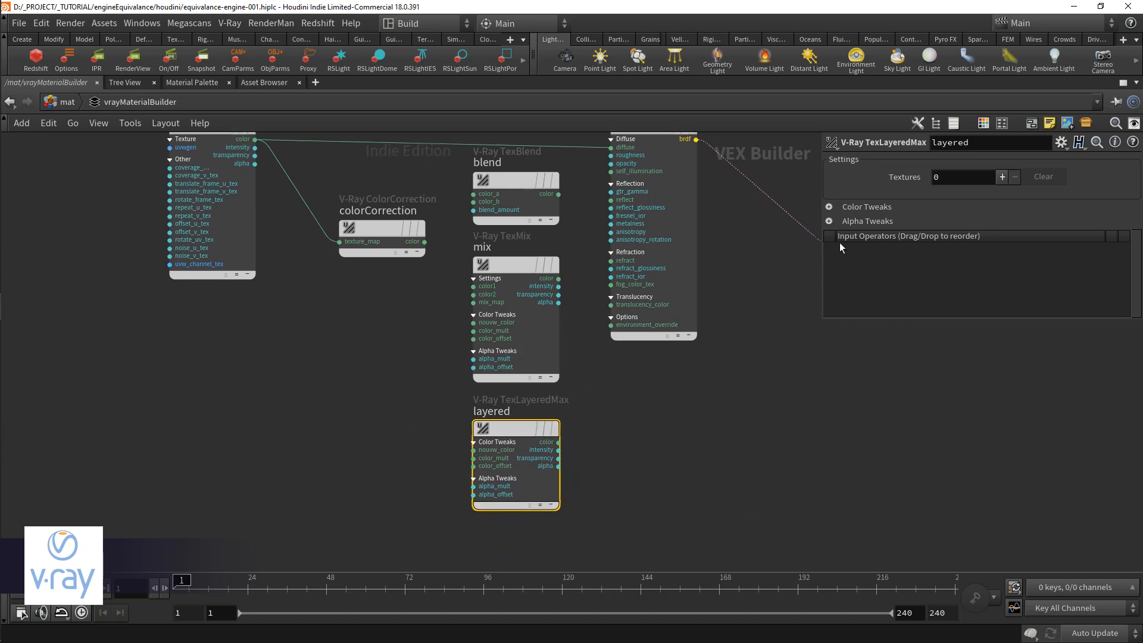
# Step: Expand the layered node's Color Tweaks and Alpha Tweaks, view the blend modes and set Textures to 2
pyautogui.click(846, 207)
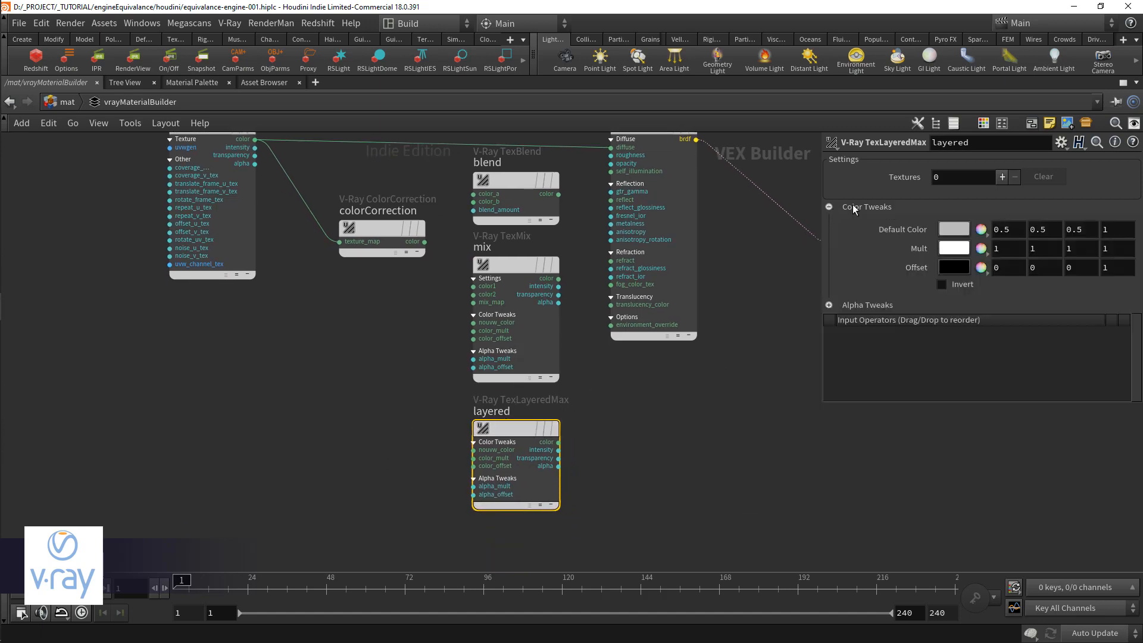
pyautogui.click(830, 305)
pyautogui.click(1002, 177)
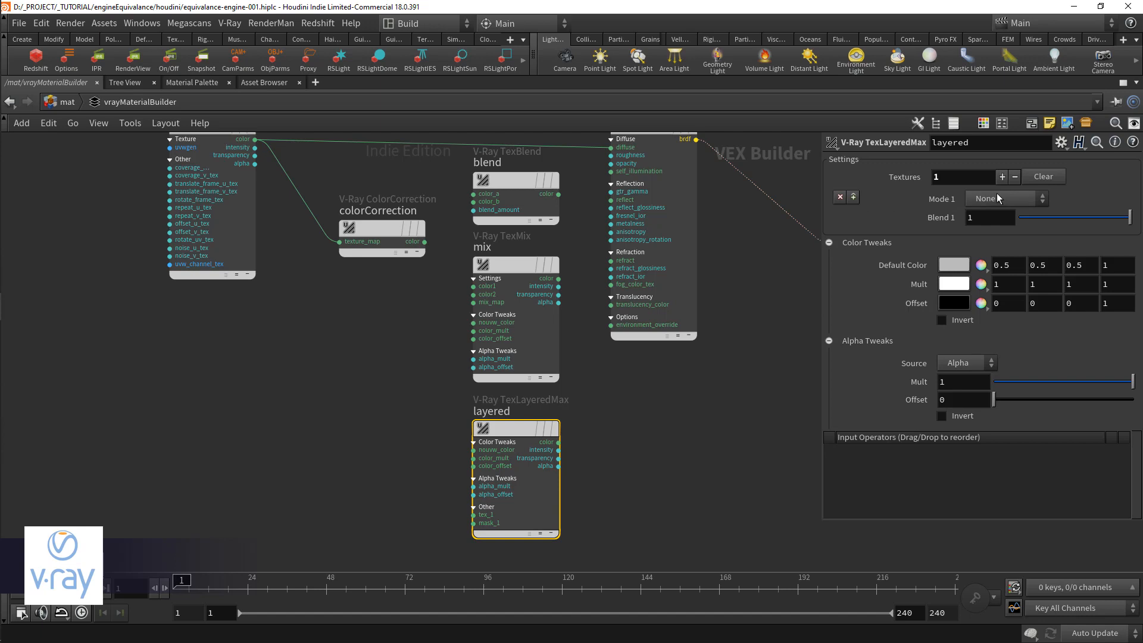
pyautogui.click(1005, 199)
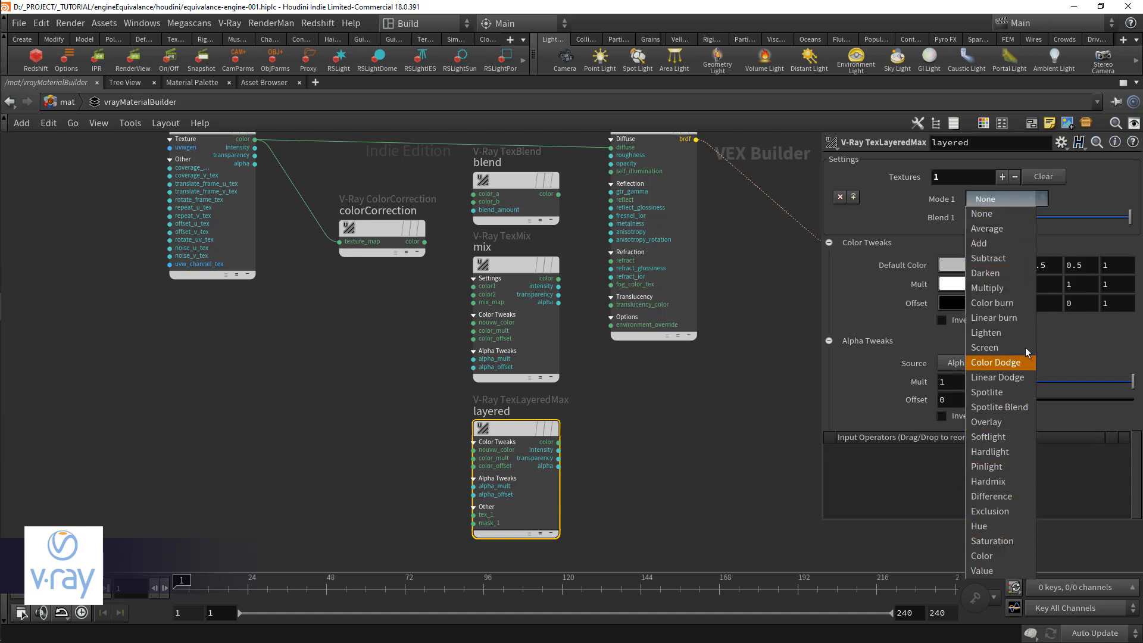
pyautogui.click(1003, 176)
pyautogui.click(1002, 177)
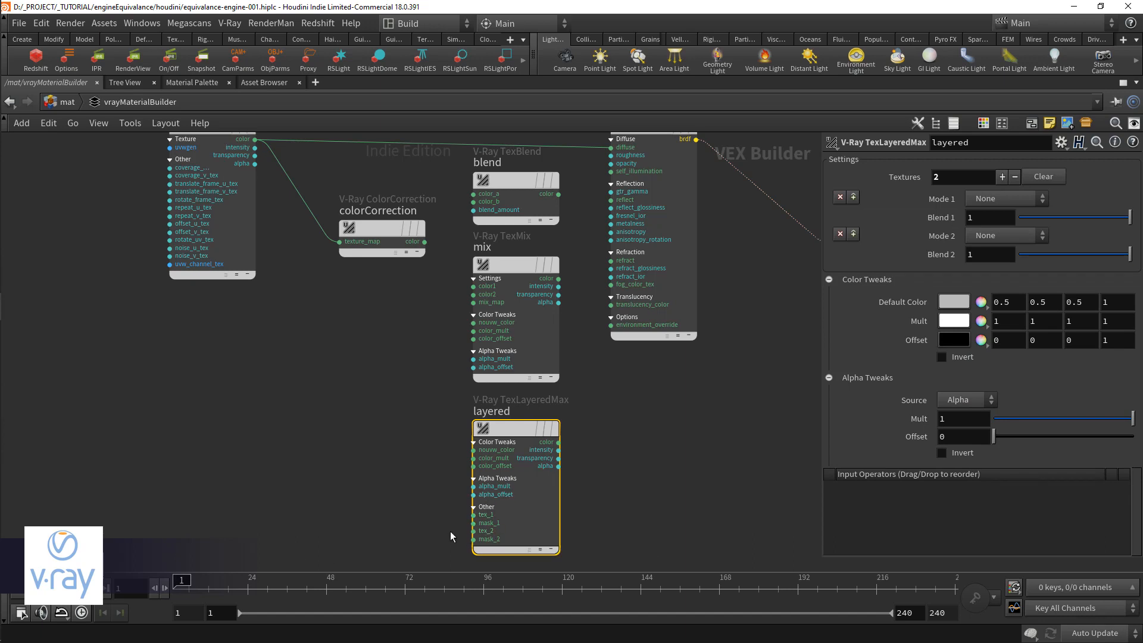
# Step: Reposition the layered node slightly and browse the blend modes available for Mode 2
pyautogui.scroll(3, 452, 529)
pyautogui.moveTo(490, 517); pyautogui.dragTo(387, 517)
pyautogui.scroll(-4, 385, 497)
pyautogui.moveTo(392, 445); pyautogui.dragTo(390, 484, button='middle')
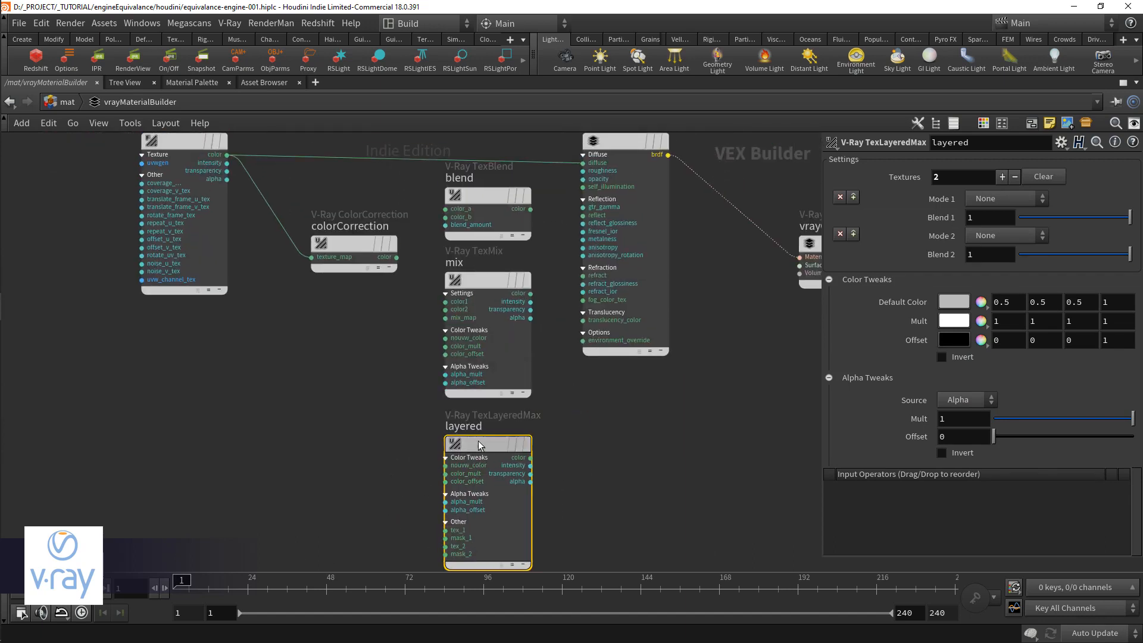
pyautogui.moveTo(452, 487); pyautogui.dragTo(446, 489)
pyautogui.click(993, 236)
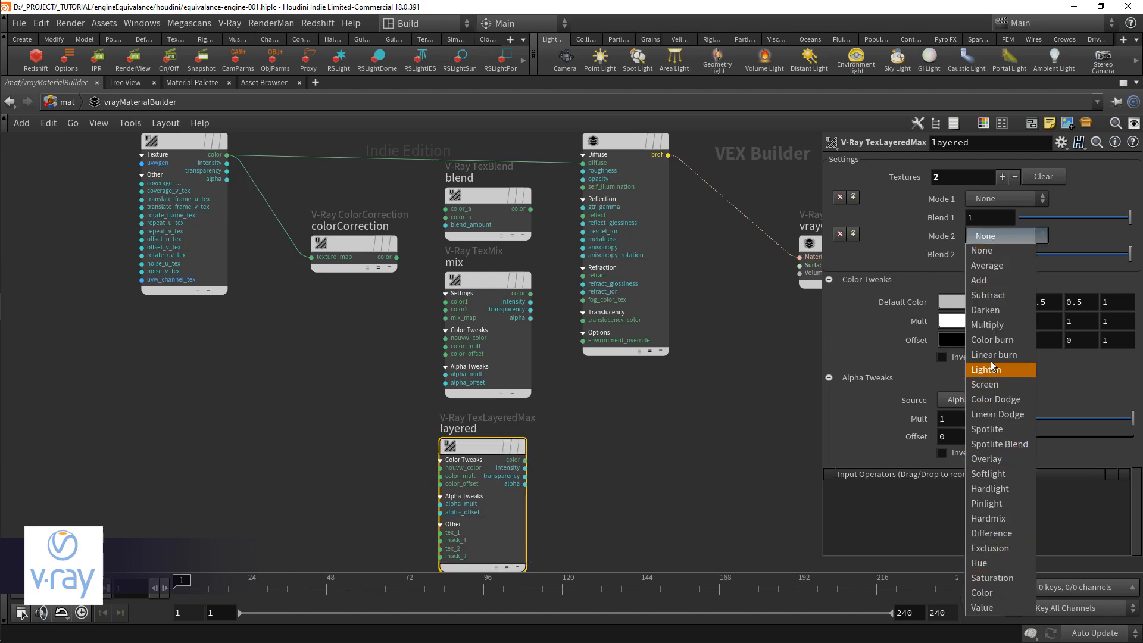
pyautogui.click(991, 325)
# Step: Delete the layered and mix nodes
pyautogui.press('Delete')
pyautogui.click(469, 289)
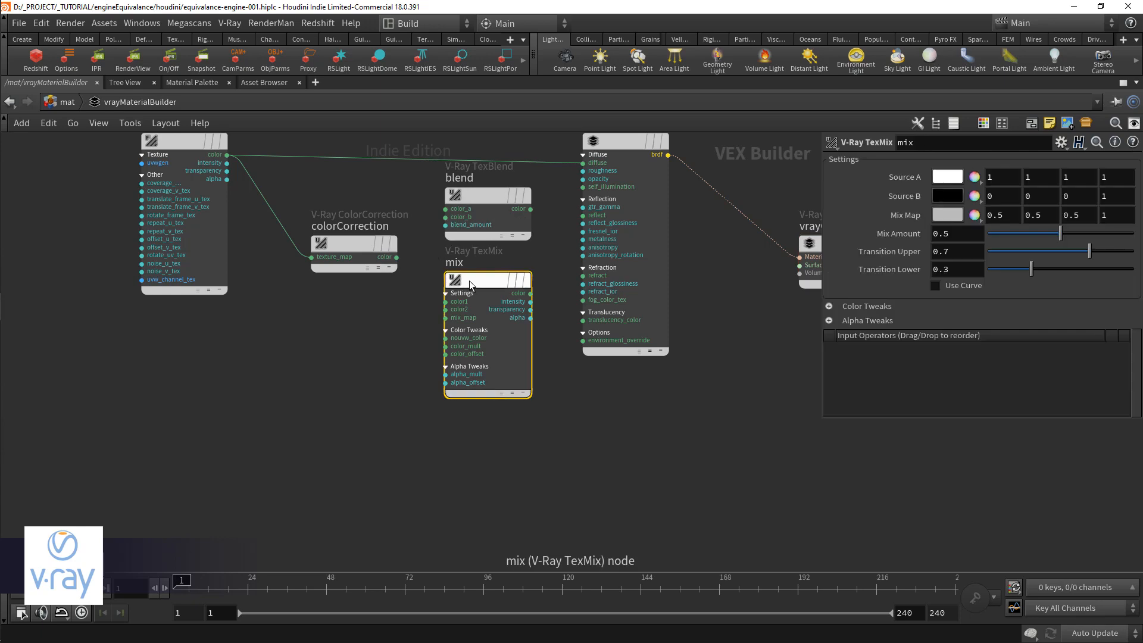
pyautogui.press('Delete')
# Step: Wire imageFile's color to blend's color_a, colorCorrection's color to color_b and blend's output to vrayMtl's diffuse, and move blend up
pyautogui.press('h')
pyautogui.click(483, 360)
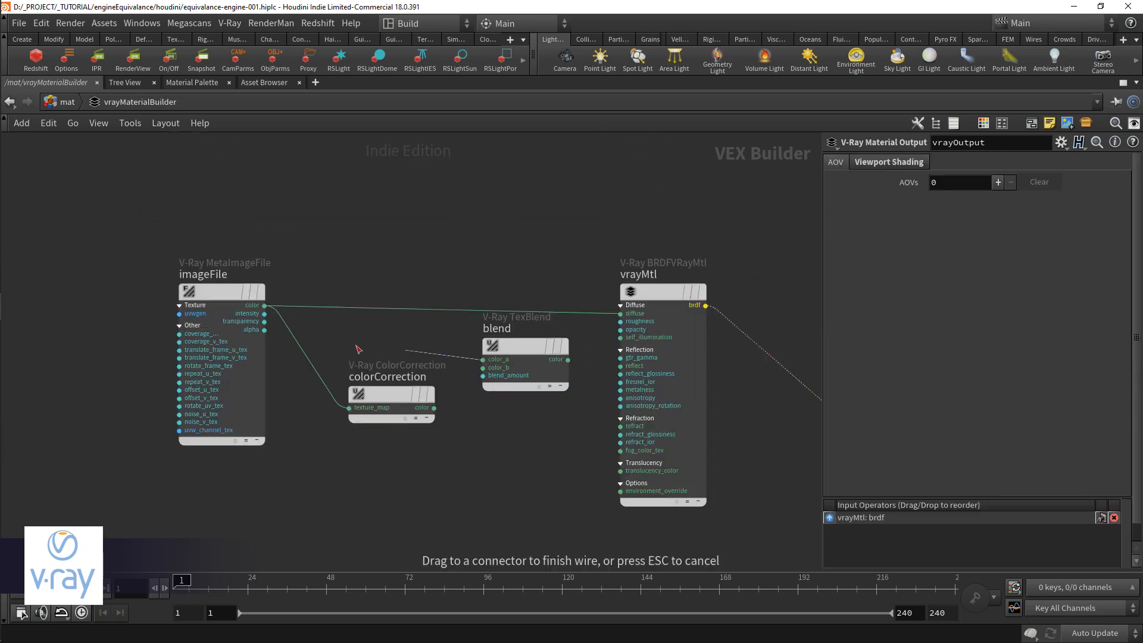
pyautogui.click(264, 306)
pyautogui.click(434, 408)
pyautogui.click(483, 368)
pyautogui.click(568, 359)
pyautogui.click(621, 314)
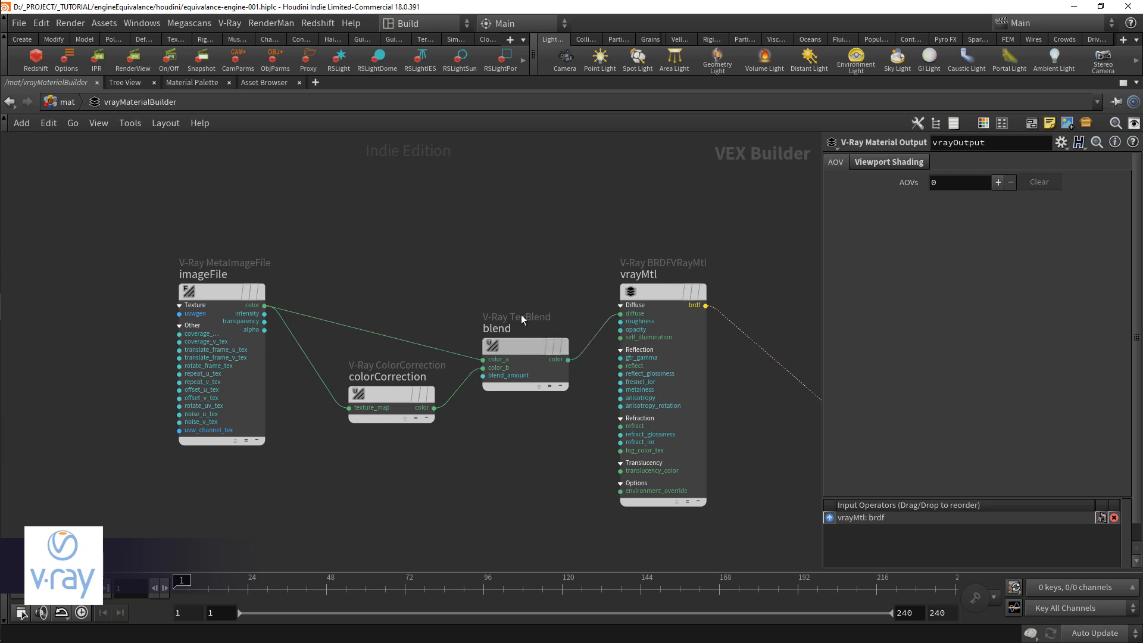
pyautogui.moveTo(538, 348); pyautogui.dragTo(520, 312)
# Step: Add a V-Ray Bercon Noise node below colorCorrection and connect its color output to blend's blend_amount
pyautogui.click(434, 468)
pyautogui.press('Tab')
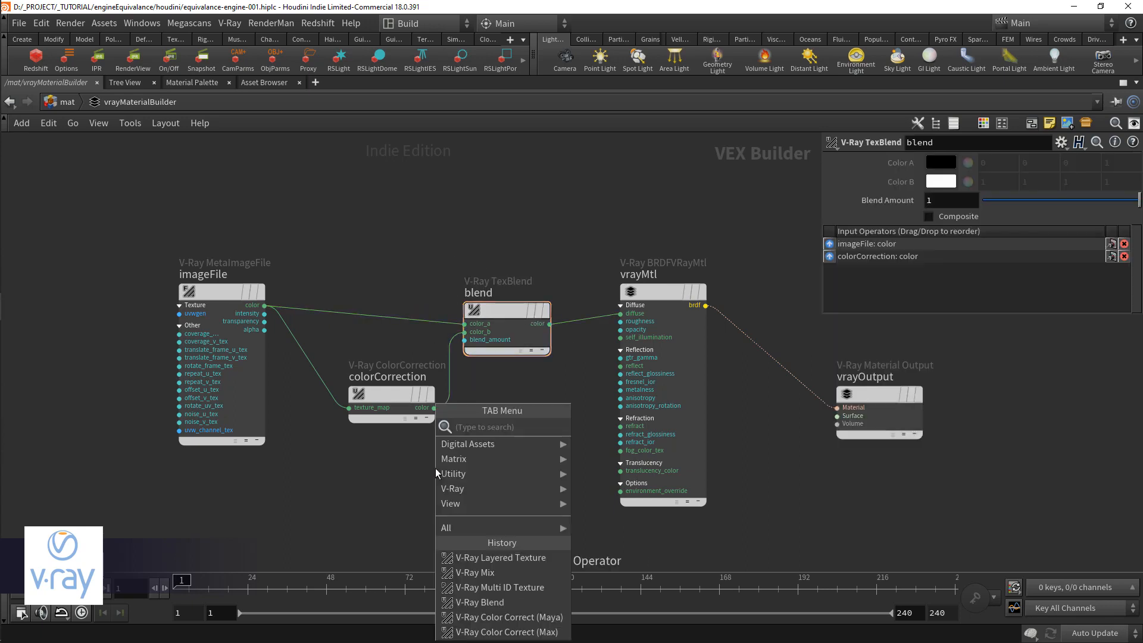
pyautogui.write('nNoi')
pyautogui.press('Return')
pyautogui.press('Return')
pyautogui.moveTo(436, 469); pyautogui.dragTo(387, 505)
pyautogui.click(434, 485)
pyautogui.click(465, 340)
# Step: Insert a V-Ray Remap node between berconNoise and blend, and connect its value output to blend_amount
pyautogui.click(447, 523)
pyautogui.press('Tab')
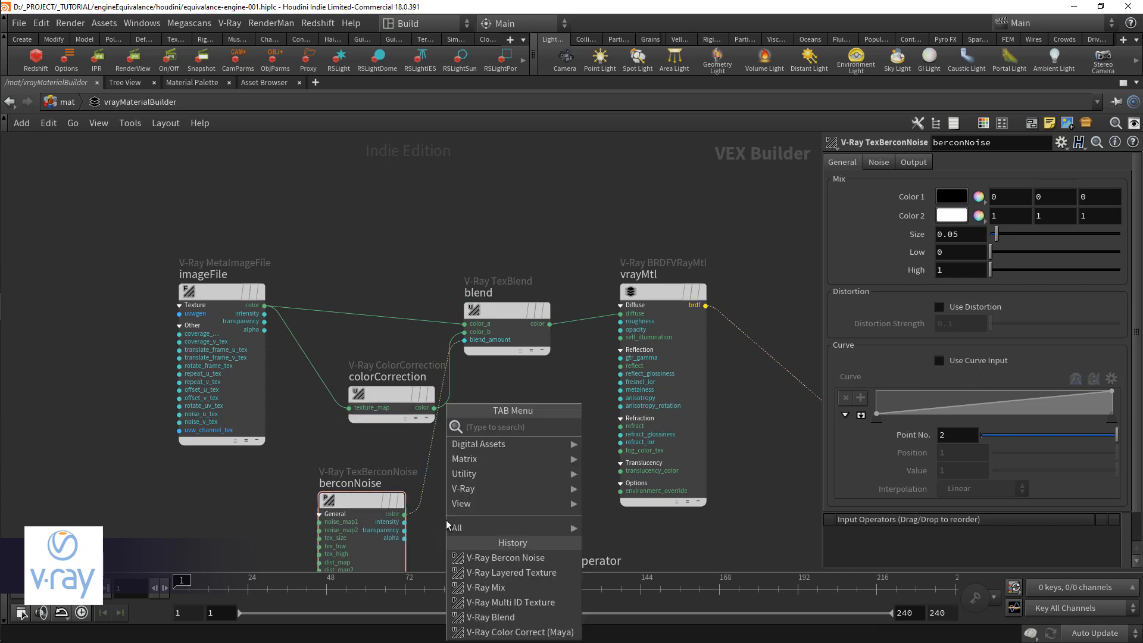
pyautogui.write('remap')
pyautogui.press('Return')
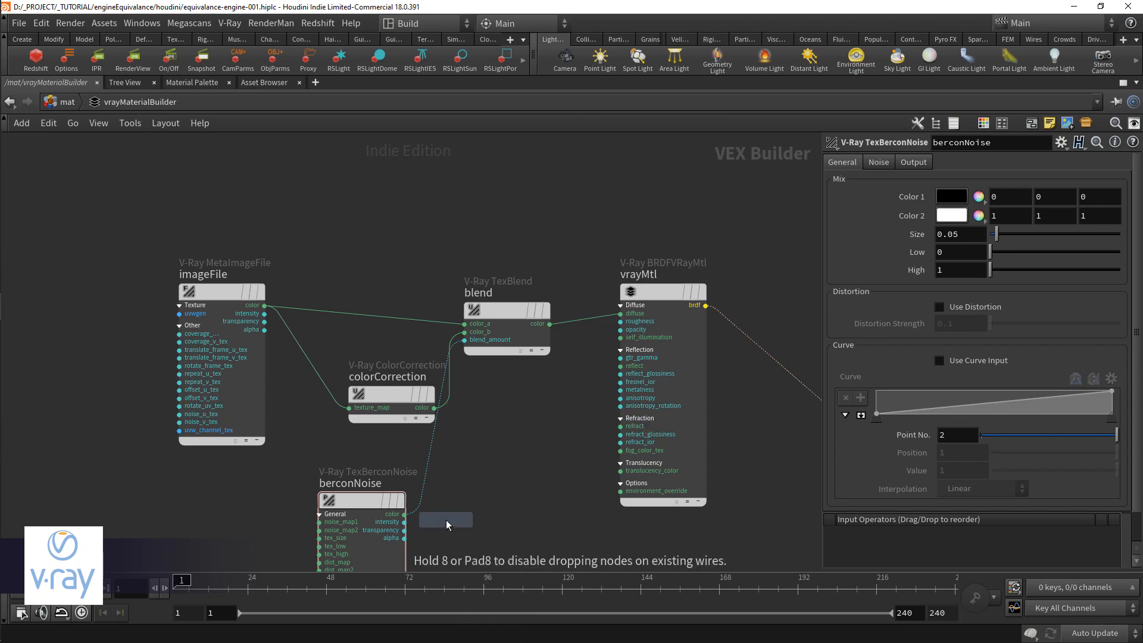
pyautogui.click(459, 514)
pyautogui.moveTo(460, 515); pyautogui.dragTo(496, 506)
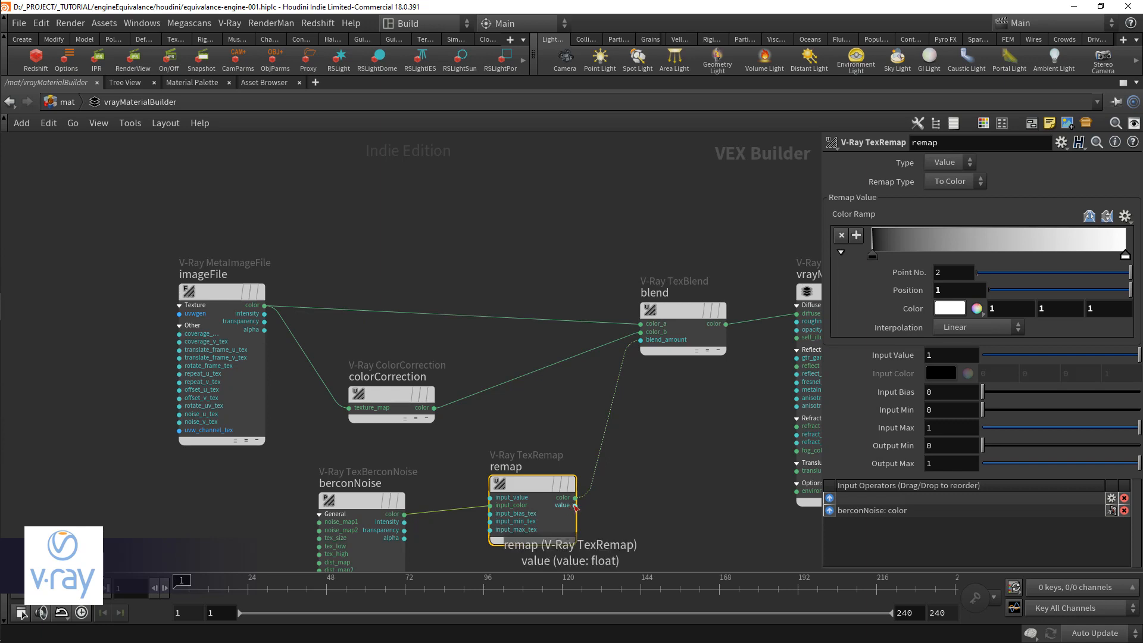
pyautogui.moveTo(575, 505); pyautogui.dragTo(640, 340)
pyautogui.moveTo(530, 486); pyautogui.dragTo(524, 491)
# Step: Set berconNoise's Size to 0.1 and save the scene
pyautogui.moveTo(521, 451); pyautogui.dragTo(573, 388, button='middle')
pyautogui.scroll(1, 573, 389)
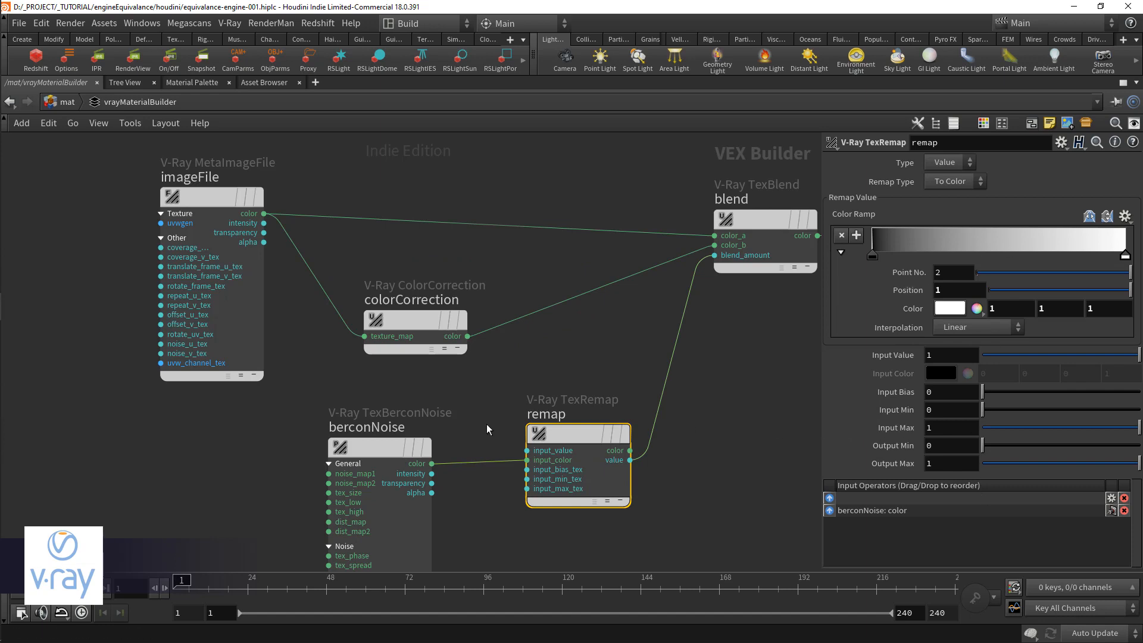
pyautogui.click(381, 448)
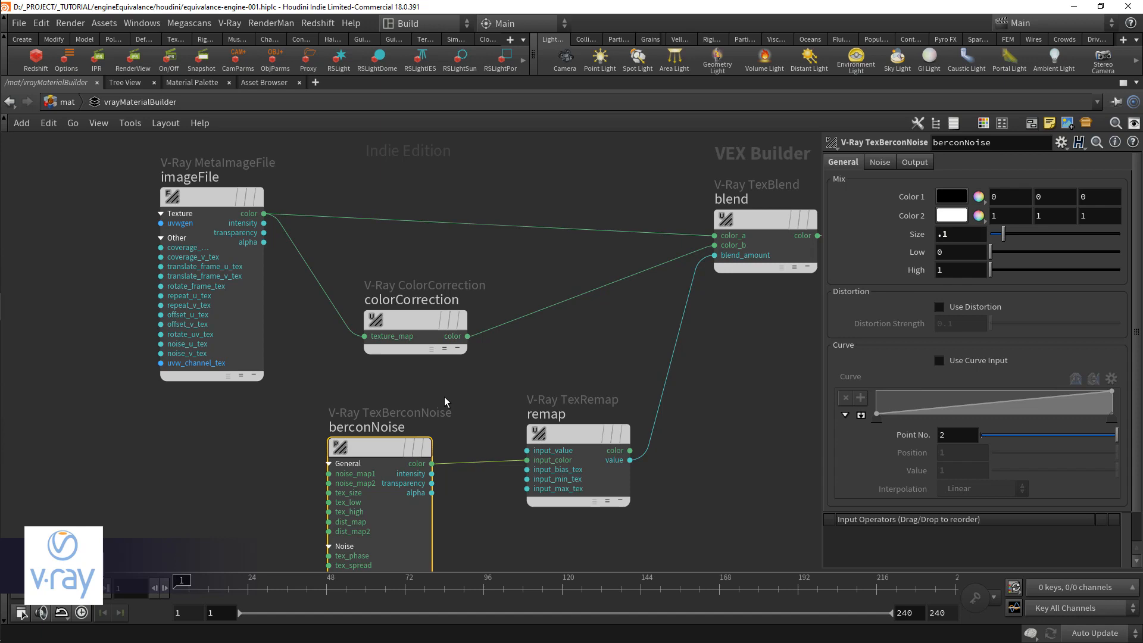
pyautogui.moveTo(448, 396); pyautogui.dragTo(418, 414, button='middle')
pyautogui.scroll(1, 407, 394)
pyautogui.hotkey('ctrl', 's')
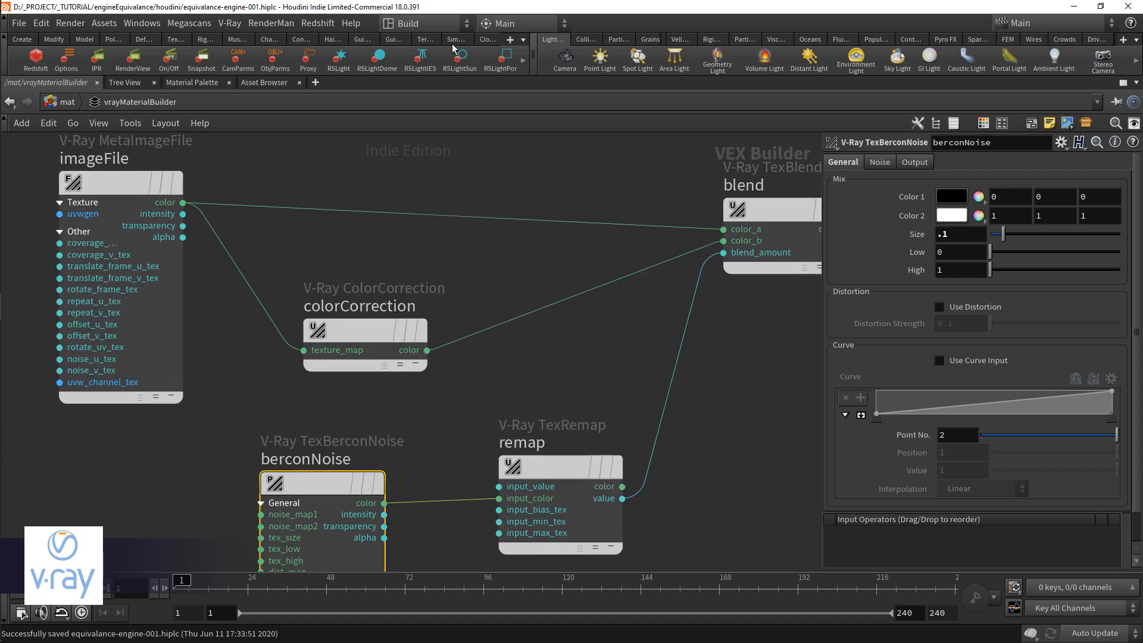
# Step: Add the V-Ray shelf and start an interactive render in the V-Ray frame buffer
pyautogui.click(509, 40)
pyautogui.click(554, 419)
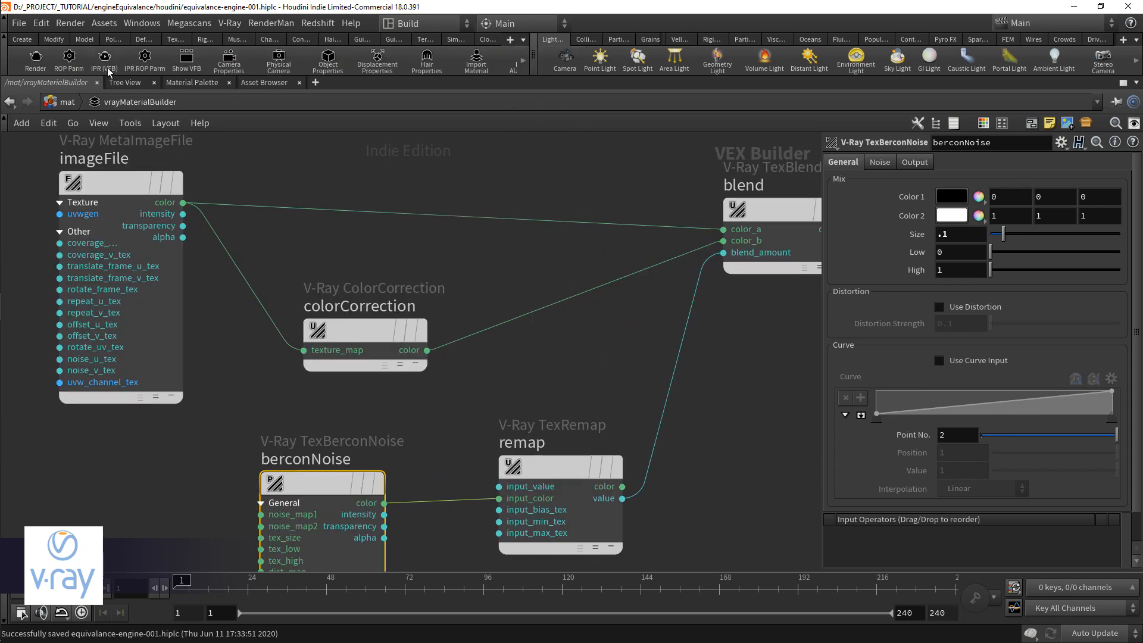
pyautogui.click(48, 65)
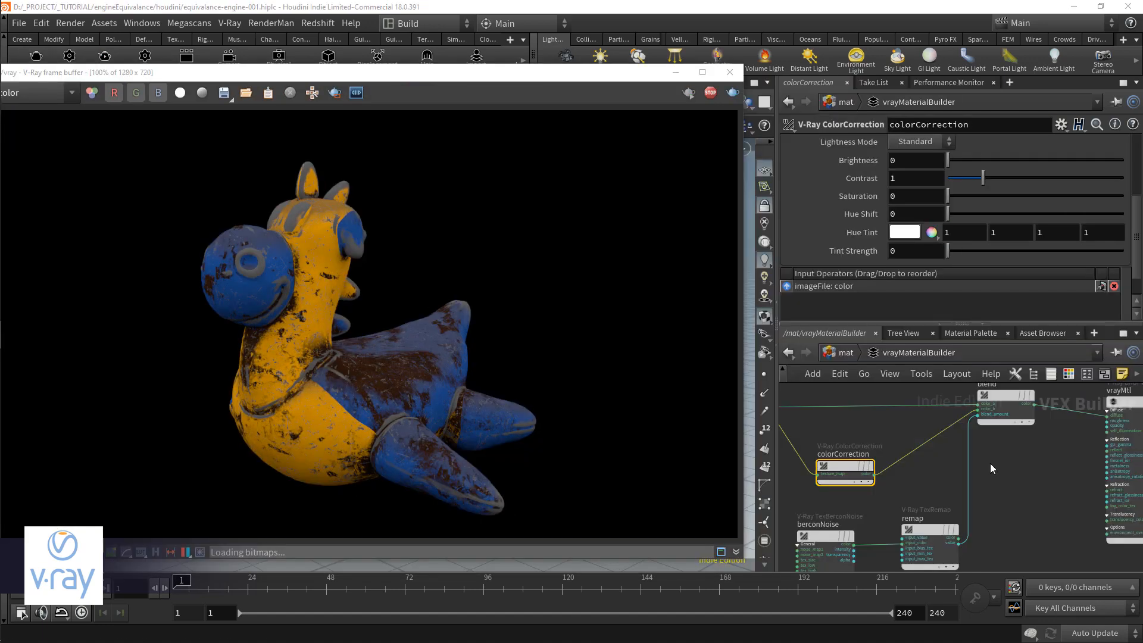
# Step: Disconnect remap from blend's blend_amount and set Blend Amount to 1
pyautogui.moveTo(970, 469); pyautogui.dragTo(956, 481)
pyautogui.press('Delete')
pyautogui.click(998, 406)
pyautogui.moveTo(957, 182); pyautogui.dragTo(1141, 183)
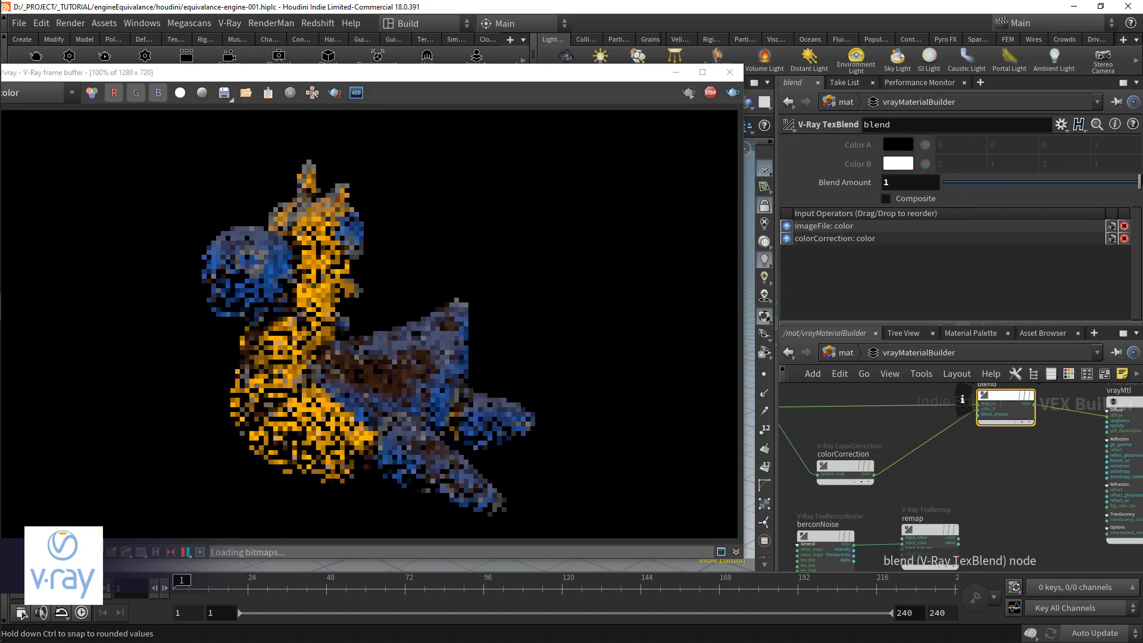
# Step: Try a Hue Shift of -20 on the colorCorrection node
pyautogui.click(846, 467)
pyautogui.moveTo(947, 217); pyautogui.dragTo(936, 217)
pyautogui.moveTo(918, 214); pyautogui.dragTo(808, 218)
pyautogui.write('-20')
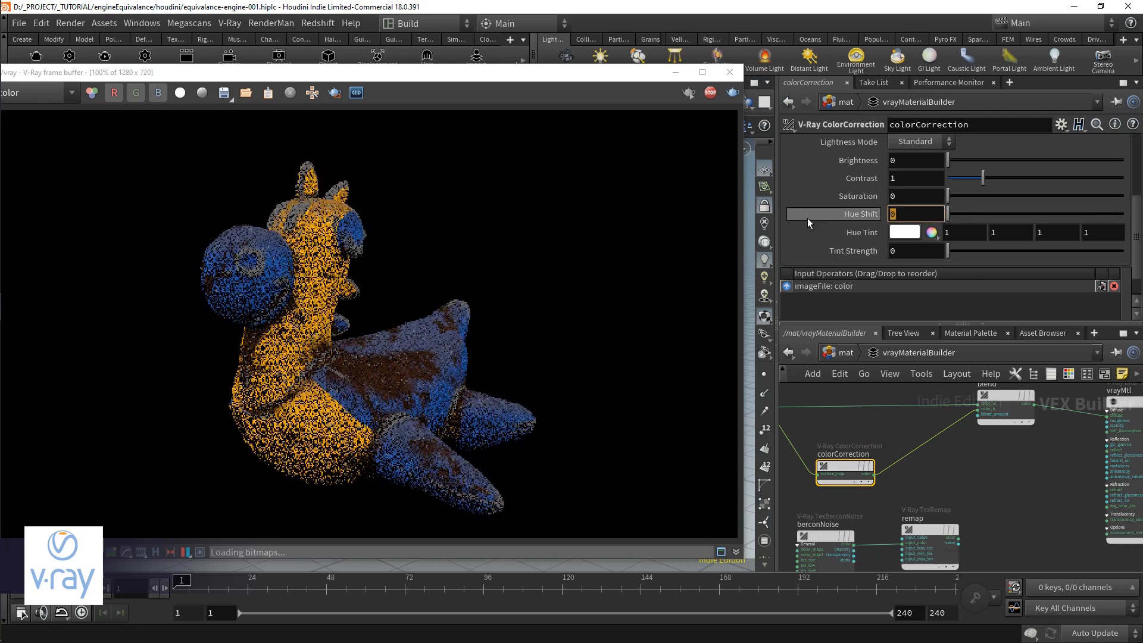
pyautogui.press('Return')
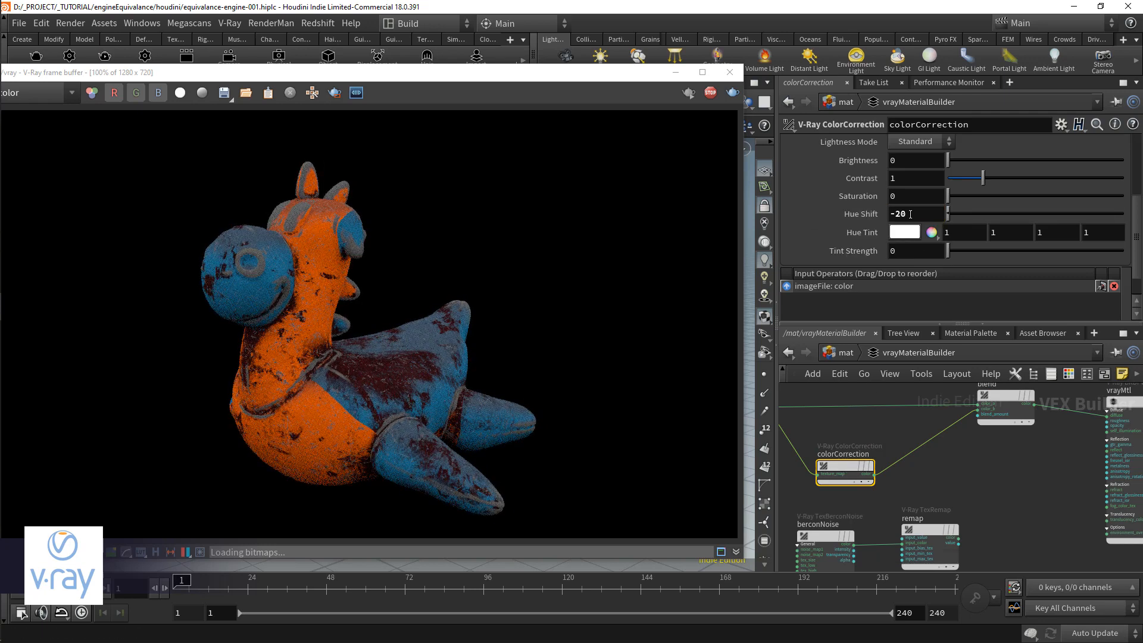
# Step: Set colorCorrection's Saturation to -0.2 and its Hue Shift to -15
pyautogui.click(926, 200)
pyautogui.write('-0.2')
pyautogui.press('Return')
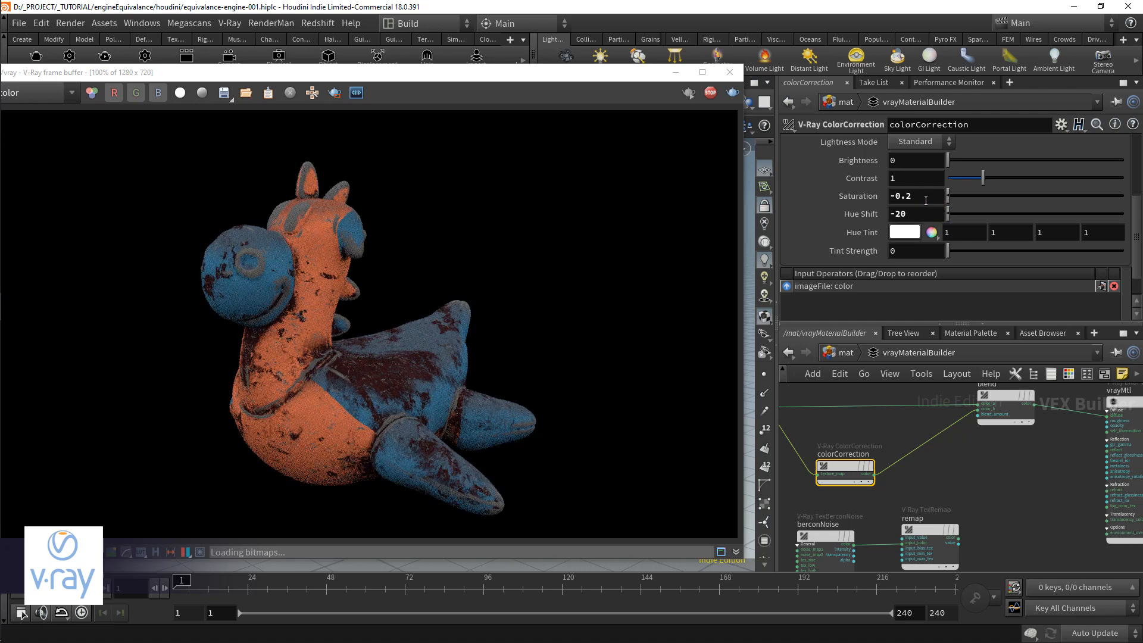
pyautogui.click(925, 217)
pyautogui.write('-15')
pyautogui.press('Return')
# Step: Try a Brightness of -0.2 on colorCorrection and set it to -0.02
pyautogui.click(902, 162)
pyautogui.write('-0.2')
pyautogui.press('Return')
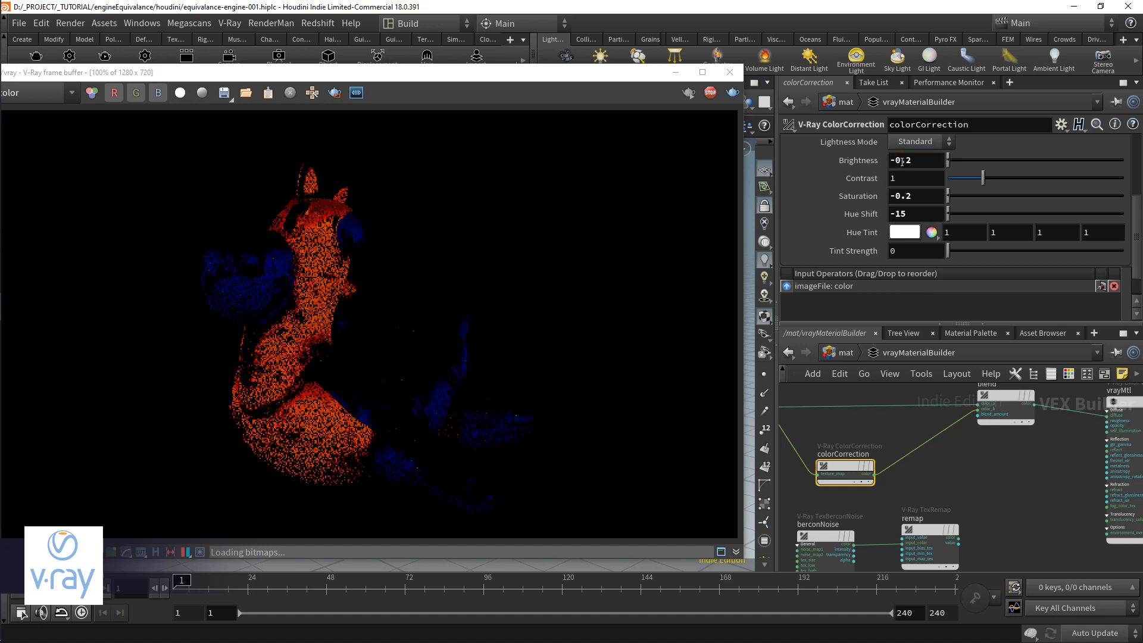
pyautogui.press('Return')
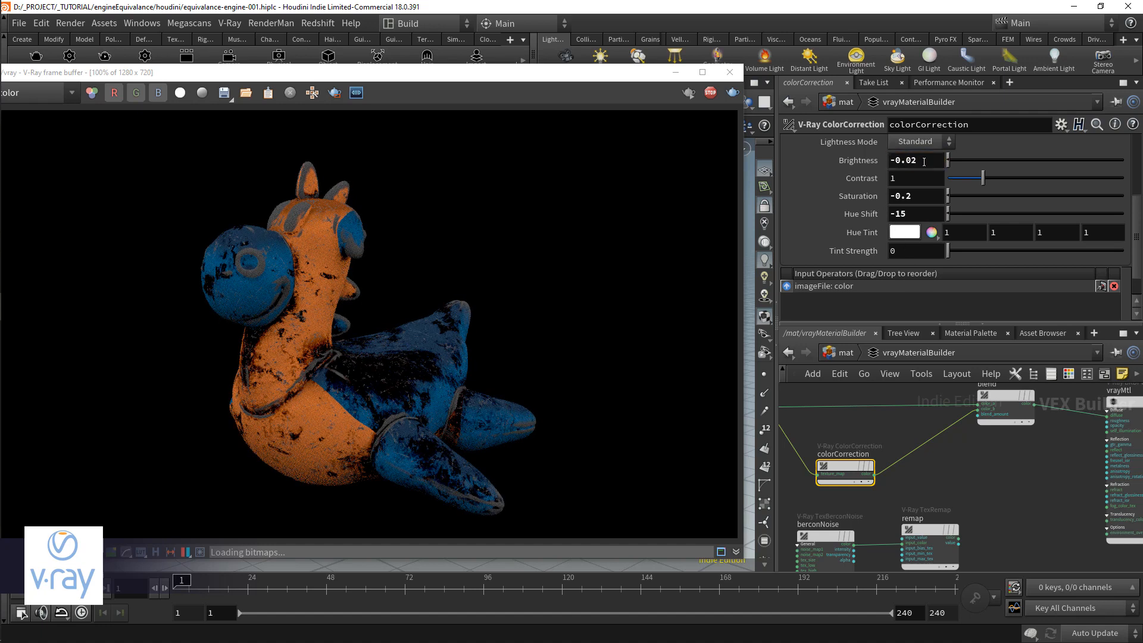
# Step: Switch colorCorrection's Lightness Mode to Advanced and adjust its Brightness
pyautogui.press('Return')
pyautogui.click(924, 142)
pyautogui.click(930, 171)
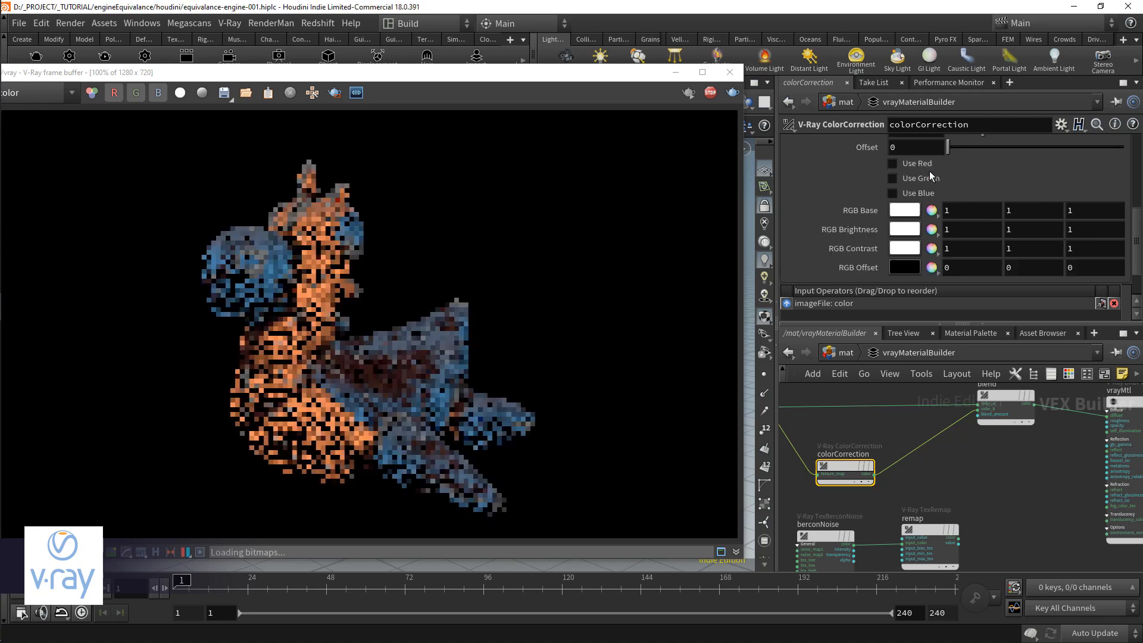
pyautogui.moveTo(973, 206); pyautogui.dragTo(963, 204)
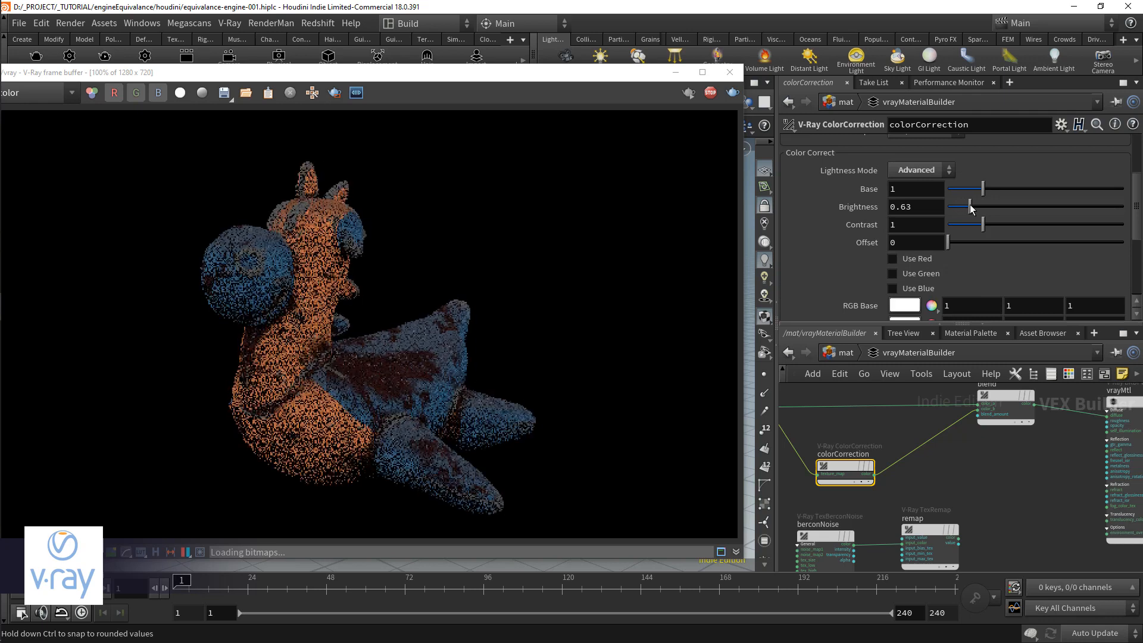
pyautogui.moveTo(968, 205); pyautogui.dragTo(1142, 188)
# Step: Connect berconNoise's color output to vrayMtl's diffuse input to preview the noise on the model
pyautogui.click(998, 393)
pyautogui.click(854, 544)
pyautogui.moveTo(1038, 468); pyautogui.dragTo(1029, 413, button='middle')
pyautogui.click(1054, 458)
pyautogui.scroll(1, 835, 497)
# Step: Try a Size of 0.01 on berconNoise and set it to 0.05
pyautogui.click(834, 496)
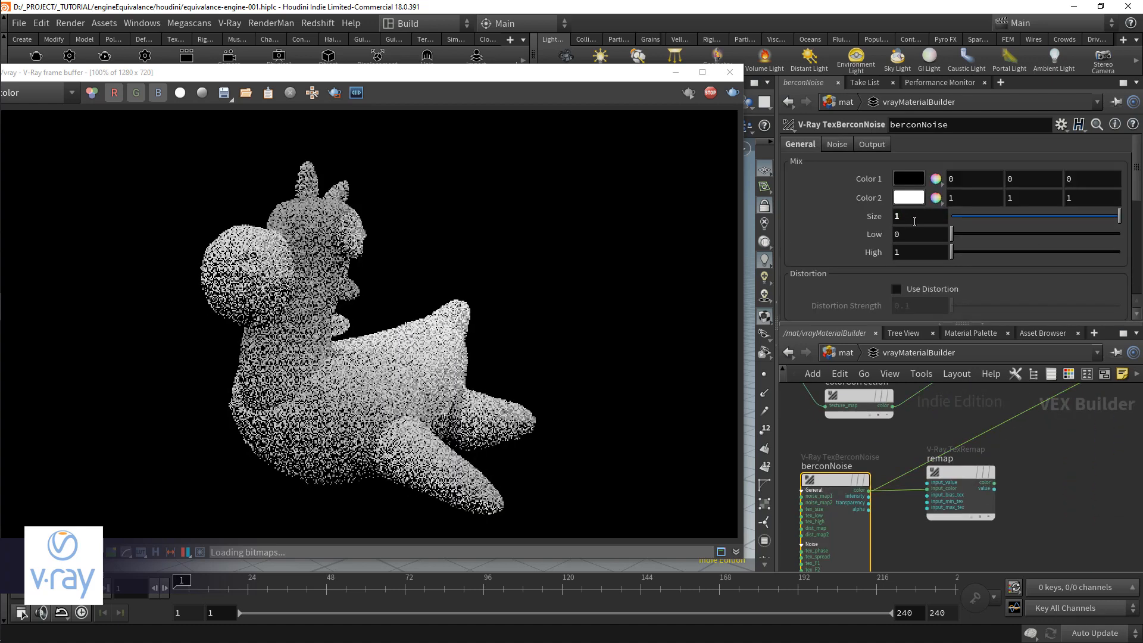
pyautogui.write('.01')
pyautogui.press('Return')
pyautogui.press('BackSpace')
pyautogui.write('5')
pyautogui.press('Return')
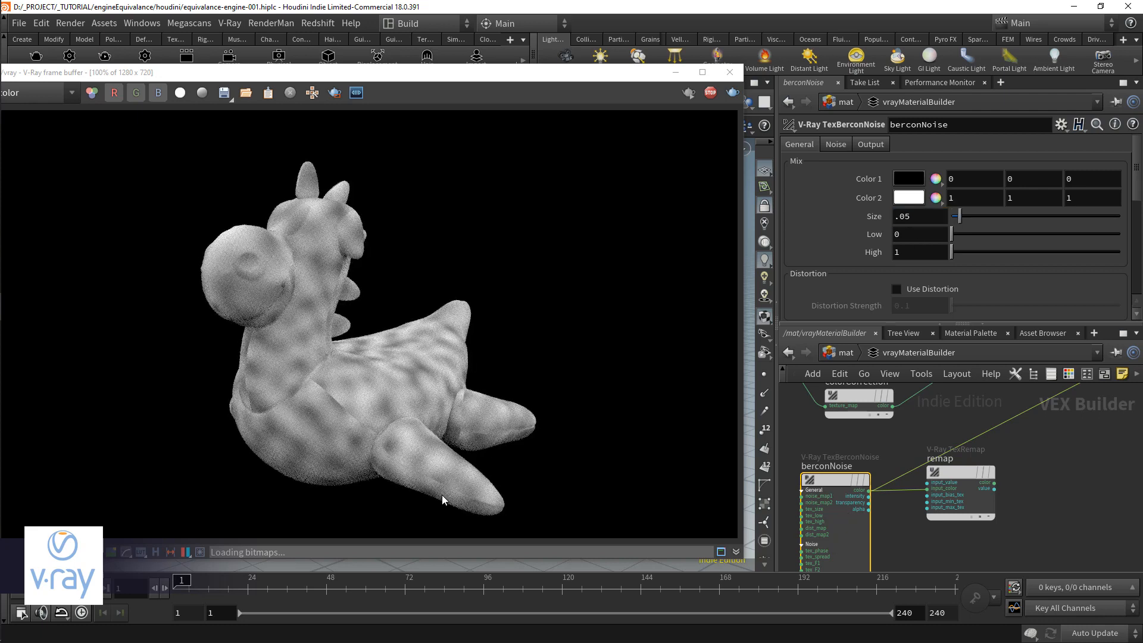
# Step: Add a V-Ray UVWGenObject node and connect its uvwgen output to berconNoise's uvwgen input
pyautogui.moveTo(787, 452); pyautogui.dragTo(892, 402, button='middle')
pyautogui.moveTo(849, 550); pyautogui.dragTo(850, 503, button='middle')
pyautogui.press('Tab')
pyautogui.write('uvwo')
pyautogui.press('Return')
pyautogui.click(851, 504)
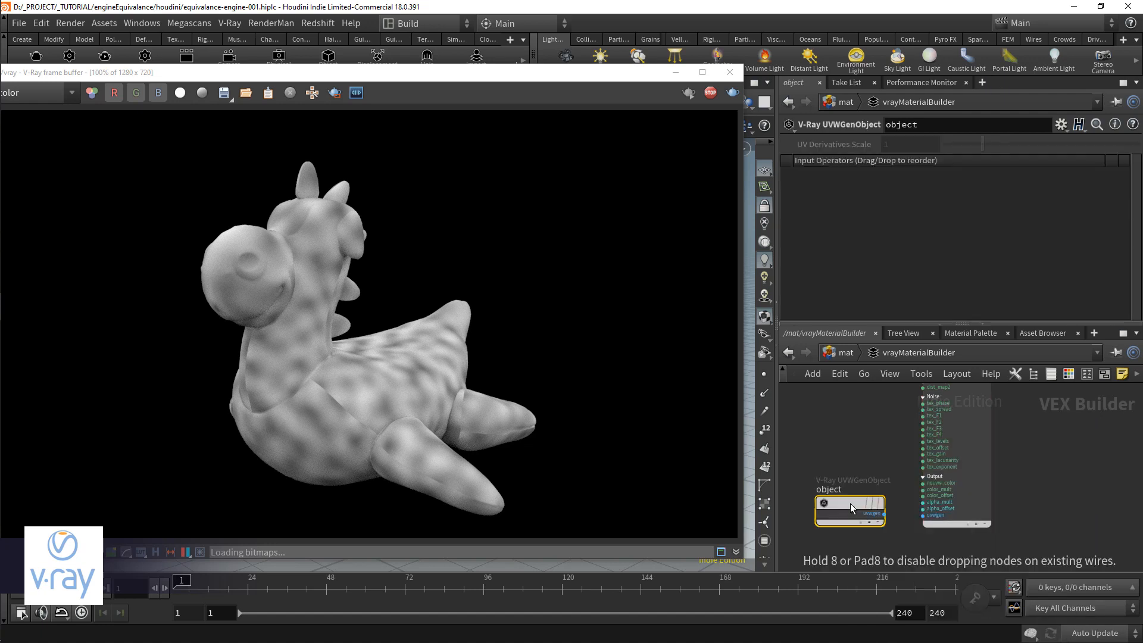
pyautogui.moveTo(884, 513); pyautogui.dragTo(923, 515)
pyautogui.moveTo(856, 501)
pyautogui.moveTo(900, 475); pyautogui.dragTo(873, 565, button='middle')
# Step: Try Hybrid Multi Fractal as berconNoise's fractal type and set Levels to 5
pyautogui.click(923, 427)
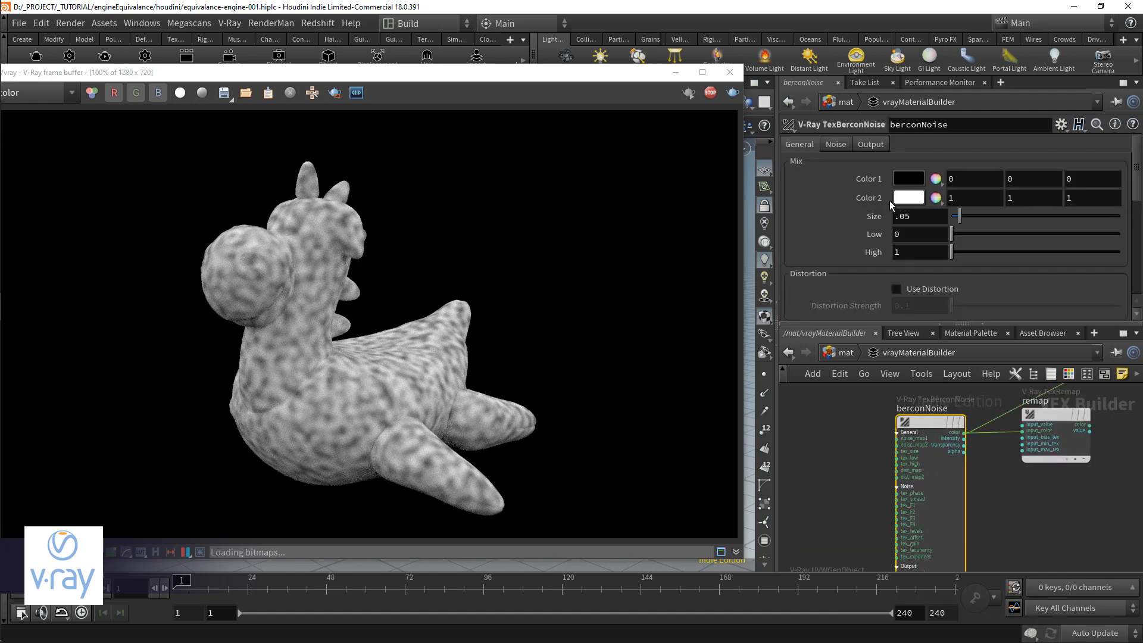
pyautogui.click(836, 144)
pyautogui.scroll(-5, 948, 174)
pyautogui.click(938, 275)
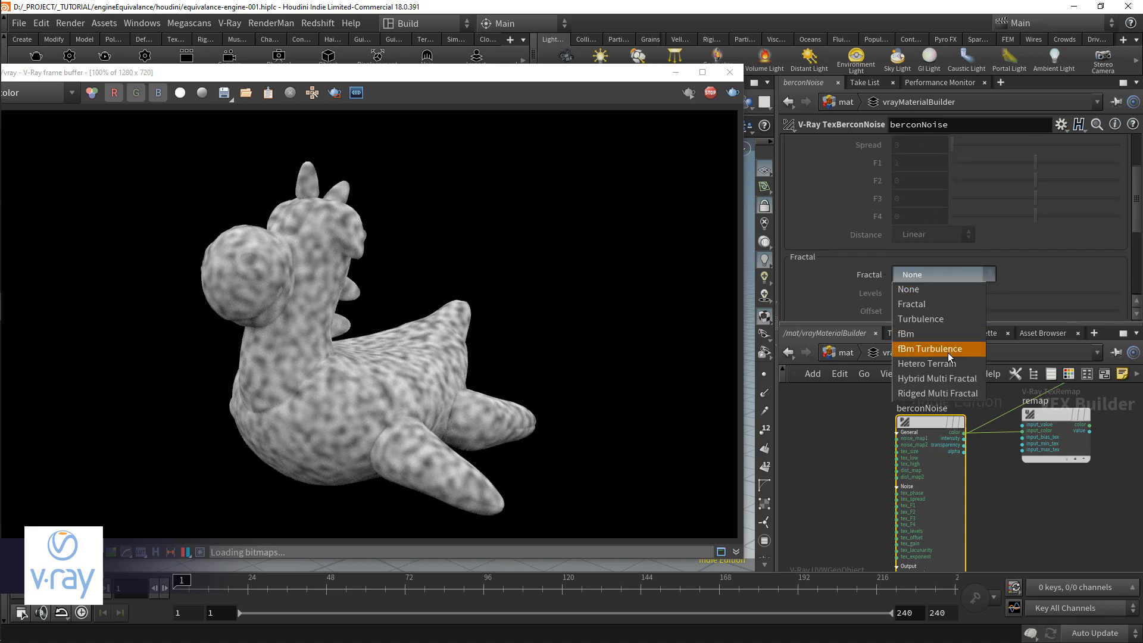
pyautogui.click(944, 376)
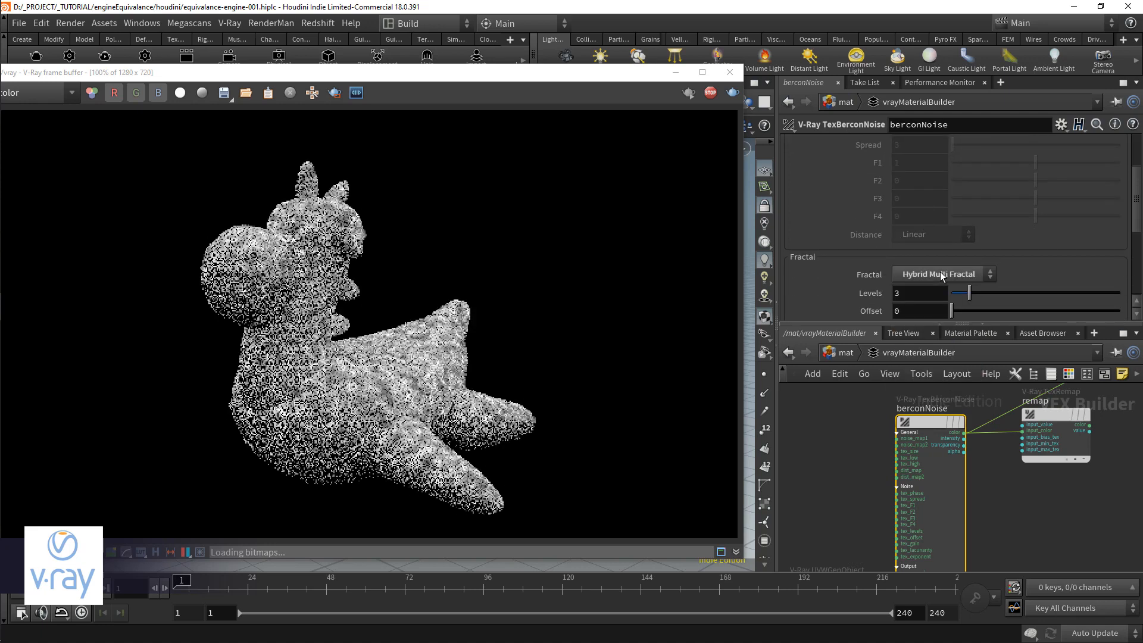
pyautogui.scroll(-2, 907, 258)
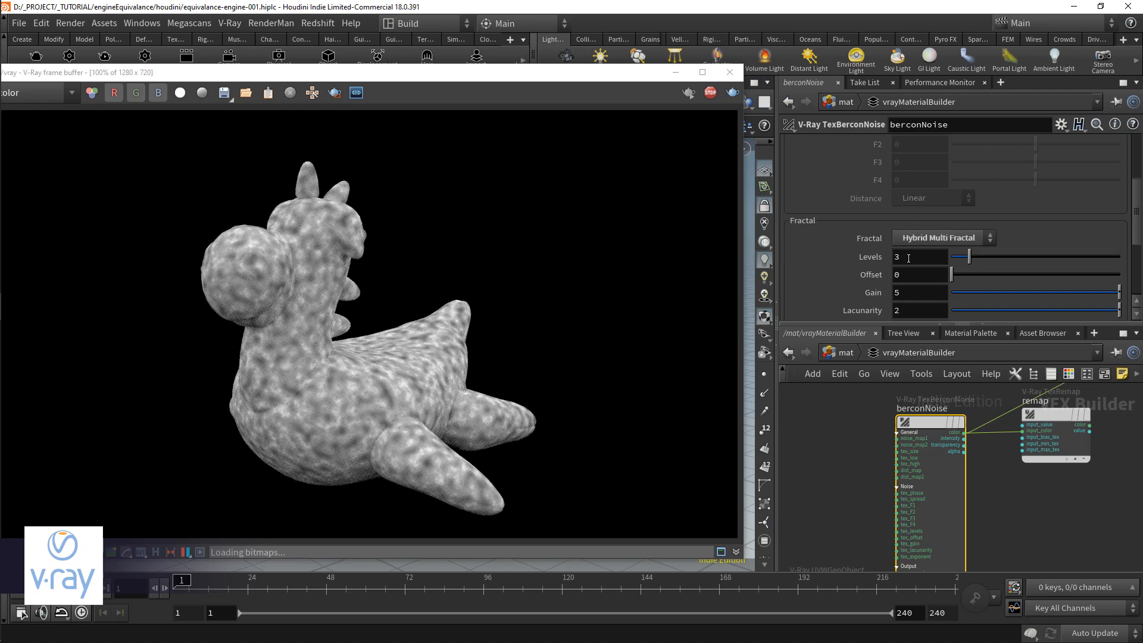
pyautogui.scroll(-1, 878, 272)
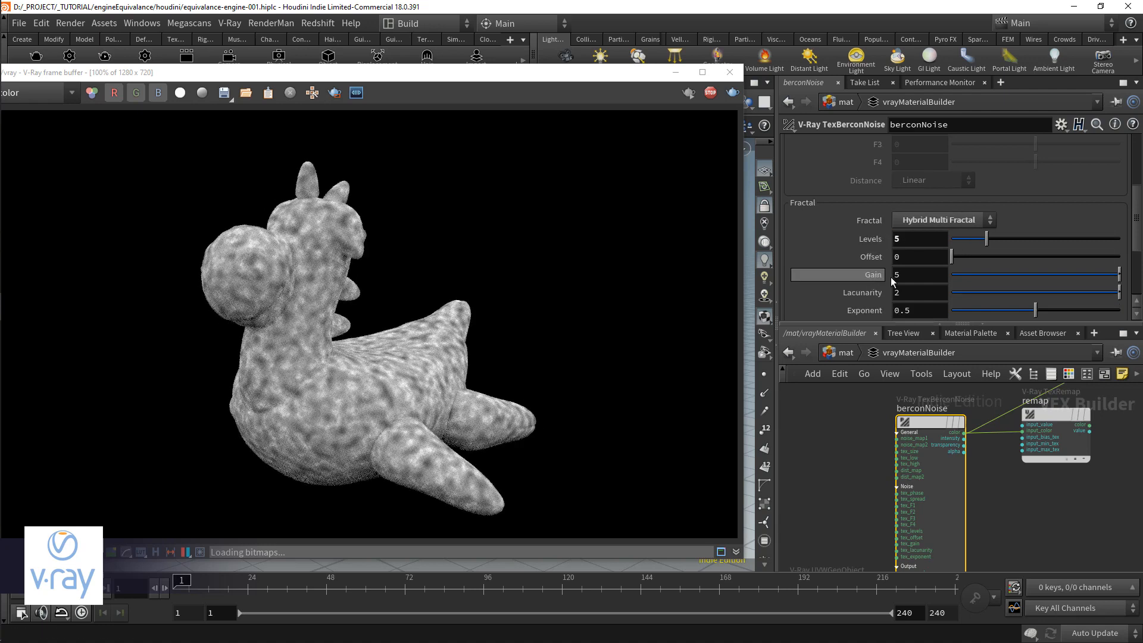
pyautogui.scroll(-1, 894, 280)
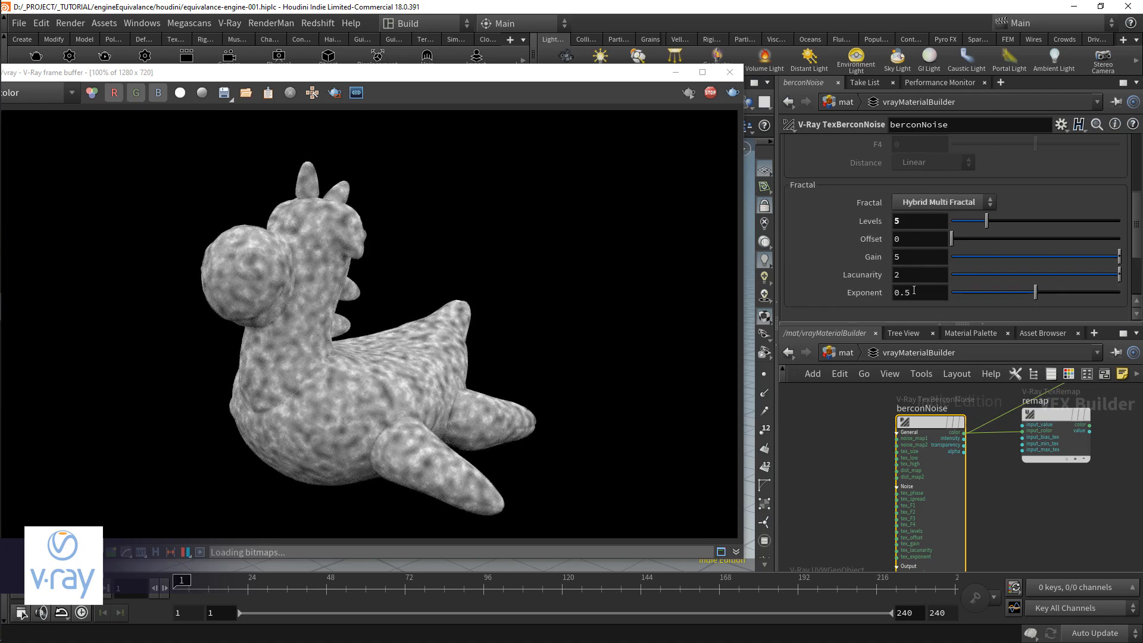
# Step: Change berconNoise's fractal type to fBm
pyautogui.scroll(3, 881, 195)
pyautogui.click(944, 255)
pyautogui.click(943, 360)
pyautogui.click(923, 257)
pyautogui.click(938, 322)
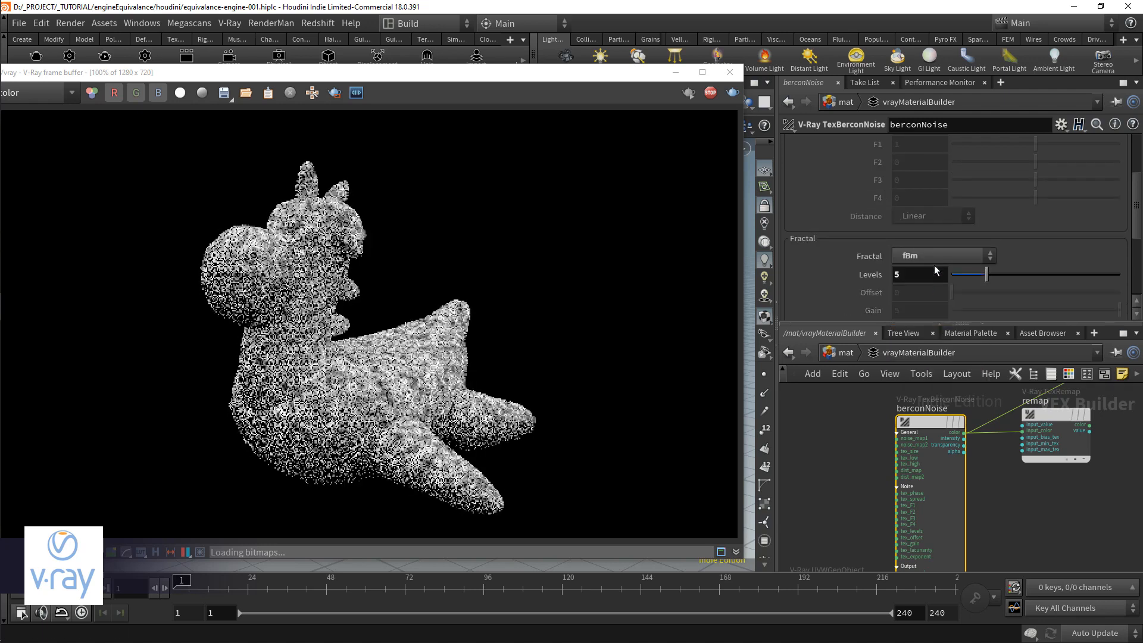
# Step: Try a Size of 0.1 on berconNoise and set it to 0.15
pyautogui.scroll(6, 914, 249)
pyautogui.click(800, 146)
pyautogui.doubleClick(920, 216)
pyautogui.write('.1')
pyautogui.press('Return')
pyautogui.doubleClick(920, 217)
pyautogui.write('.15')
pyautogui.press('Return')
# Step: Try Low values of 0.1, 0.5 and 0.2 and a High of 8 on berconNoise
pyautogui.moveTo(956, 236); pyautogui.dragTo(953, 235)
pyautogui.doubleClick(915, 236)
pyautogui.write('.1')
pyautogui.press('Return')
pyautogui.doubleClick(914, 236)
pyautogui.write('.5')
pyautogui.press('Return')
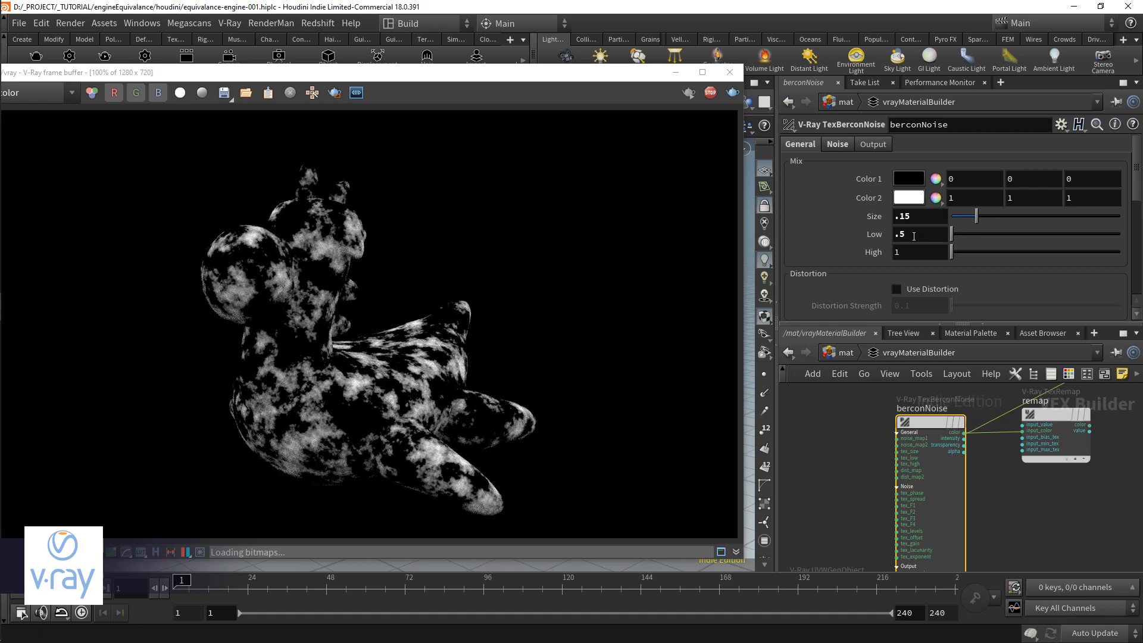
pyautogui.write('.2')
pyautogui.press('Return')
pyautogui.doubleClick(913, 251)
pyautogui.write('5')
pyautogui.press('Return')
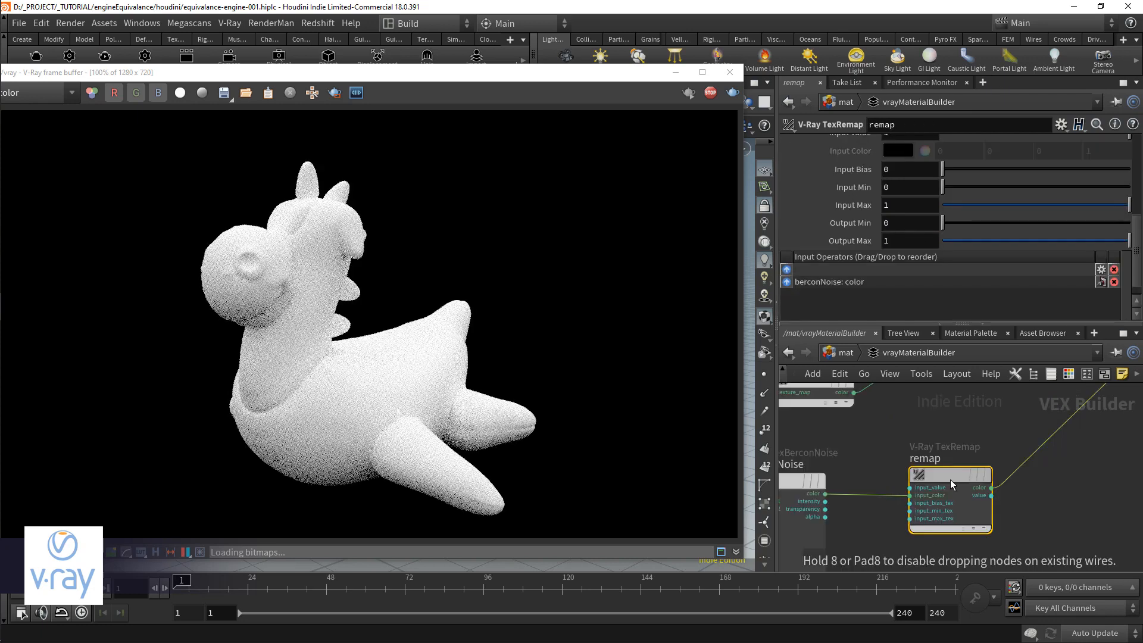
# Step: Inspect remap's settings with its output previewed on the model and try the RGB type
pyautogui.scroll(5, 866, 199)
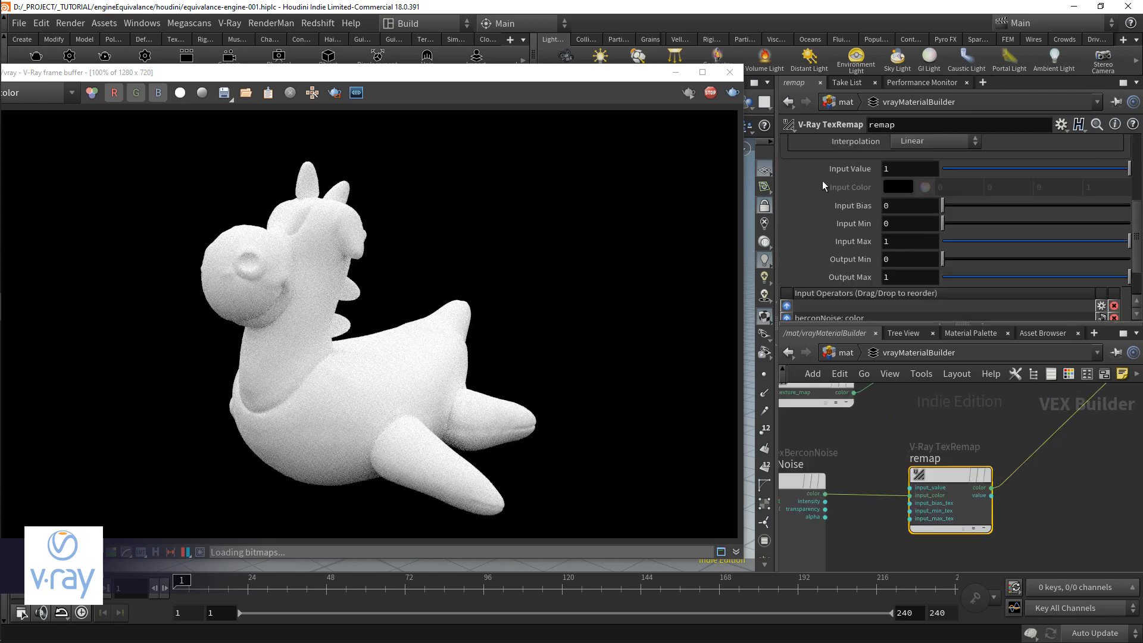
pyautogui.scroll(-3, 914, 169)
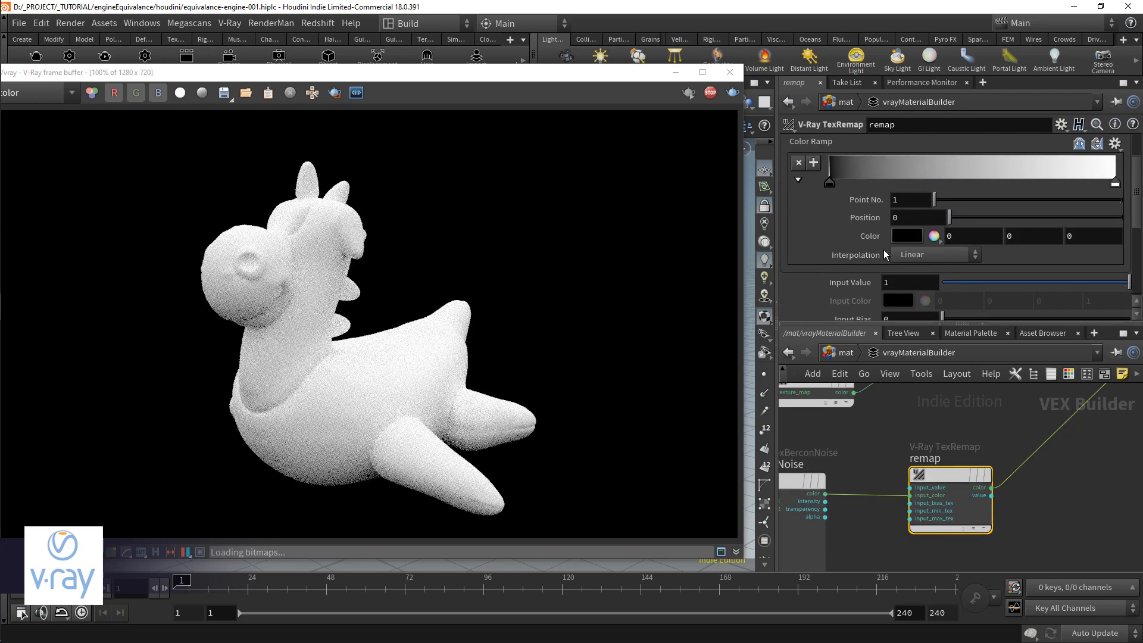
pyautogui.scroll(3, 906, 257)
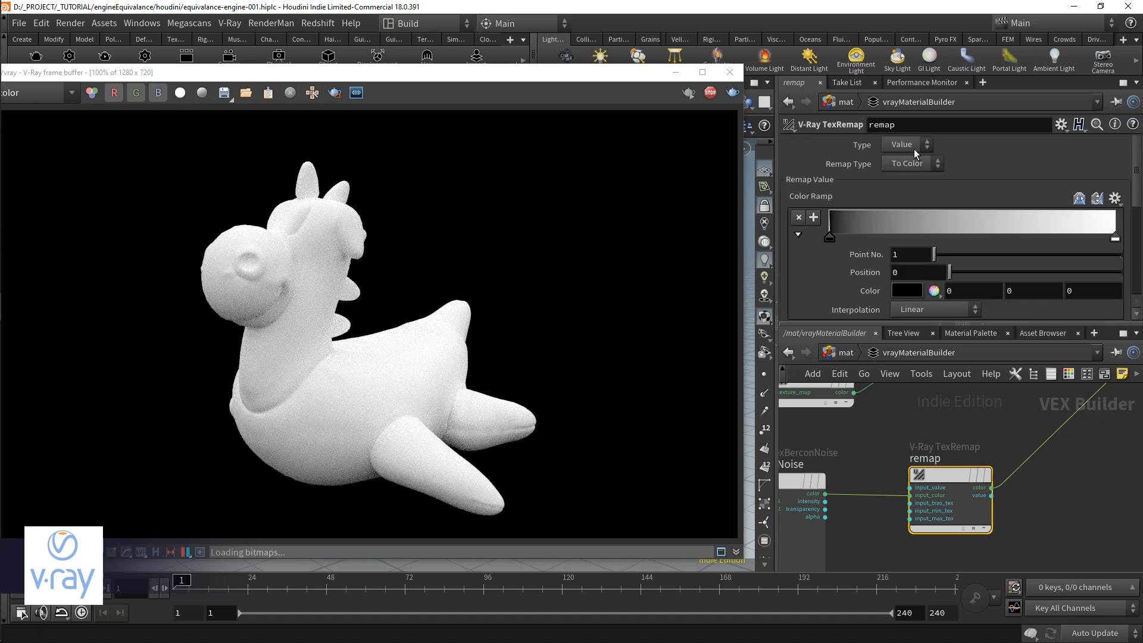
pyautogui.click(904, 173)
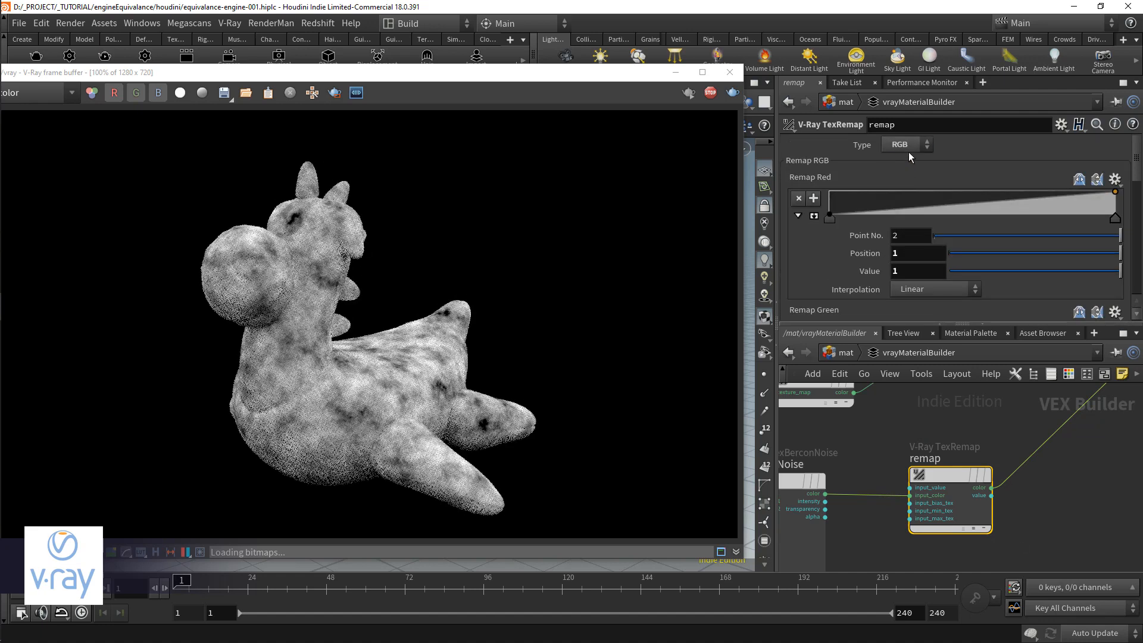
pyautogui.moveTo(898, 484)
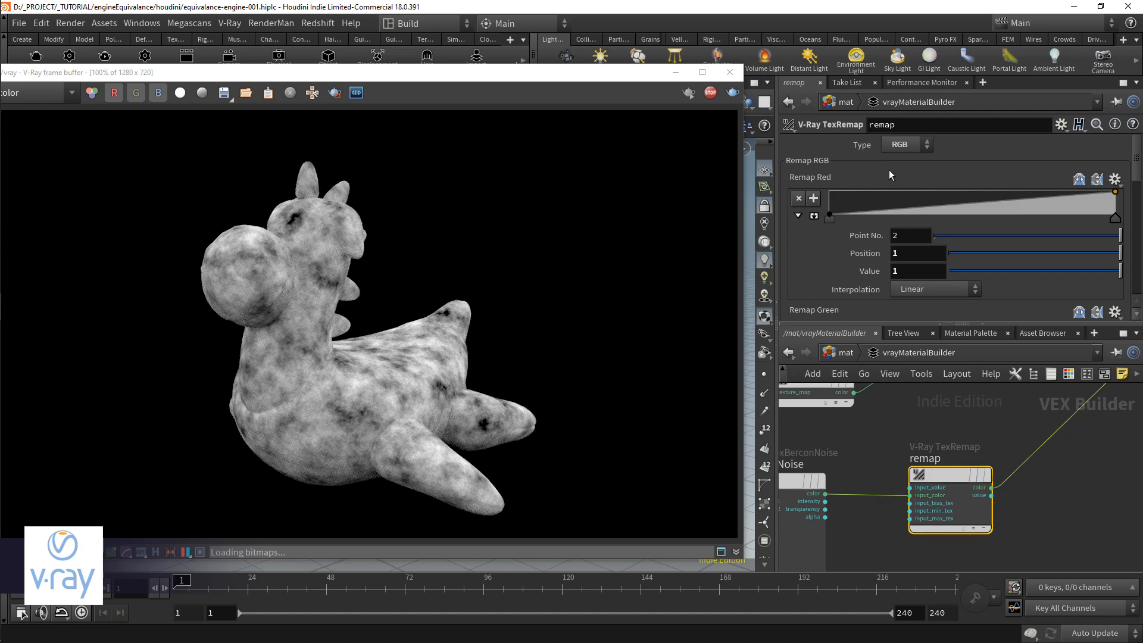
# Step: Try moving a point on remap's Remap Red ramp and undo the ramp changes
pyautogui.moveTo(891, 208)
pyautogui.mouseDown()
pyautogui.moveTo(890, 189)
pyautogui.moveTo(895, 217)
pyautogui.mouseUp()
pyautogui.hotkey('ctrl', 'z')
pyautogui.hotkey('ctrl', 'z')
pyautogui.hotkey('ctrl', 'z')
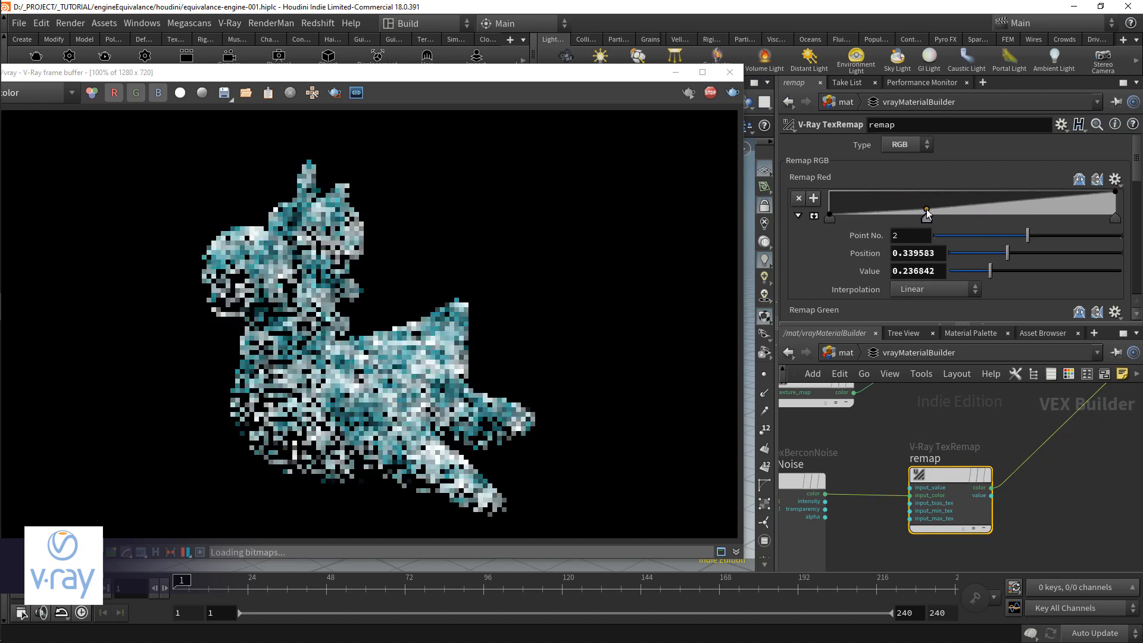
pyautogui.scroll(-3, 921, 216)
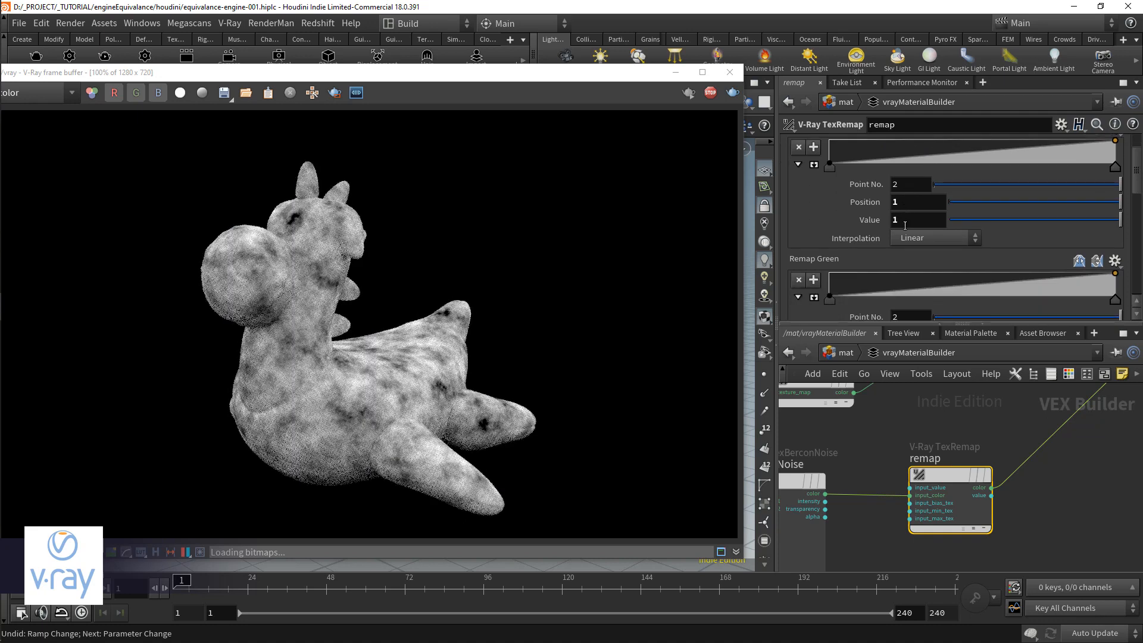
pyautogui.scroll(2, 904, 256)
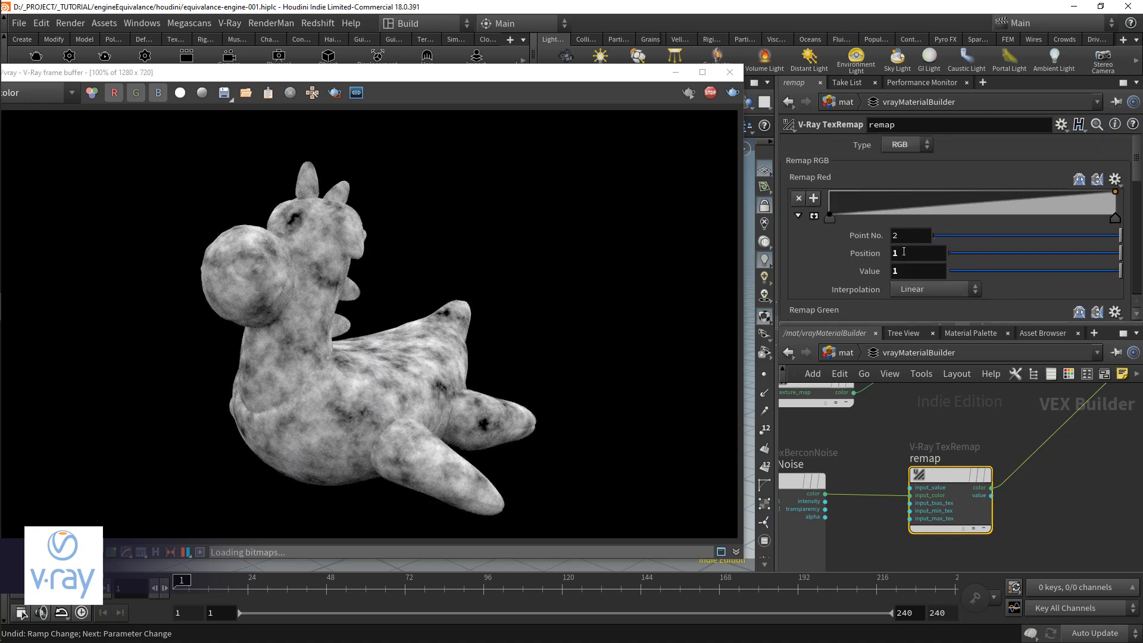
# Step: Set remap's Type to Value and move the berconNoise color connection to its input_value
pyautogui.click(906, 146)
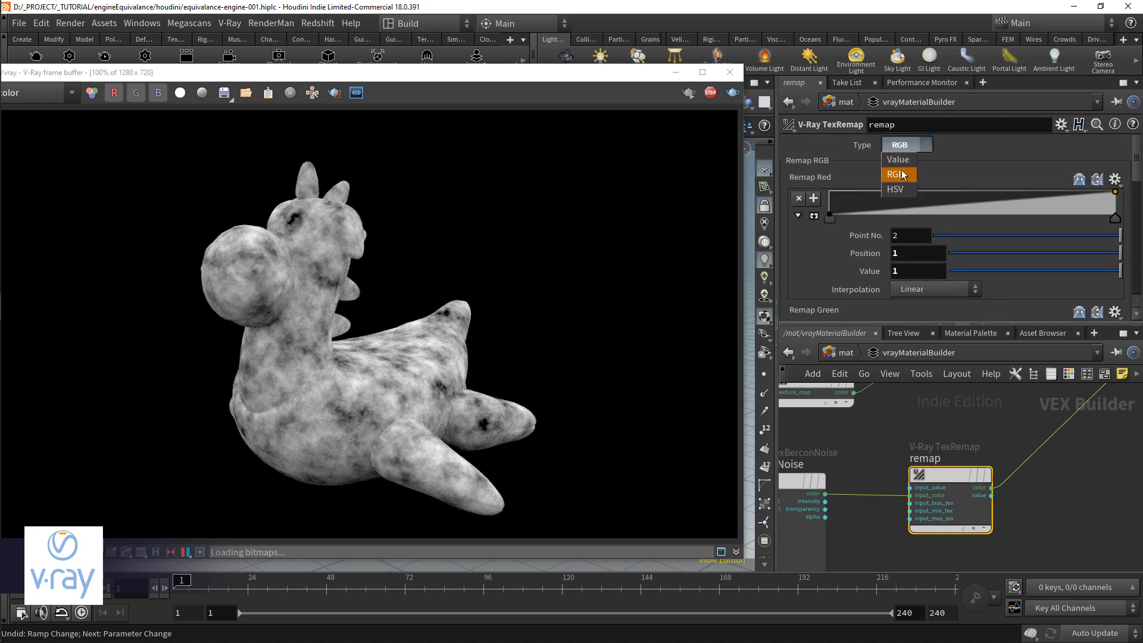
pyautogui.click(900, 161)
pyautogui.moveTo(909, 495); pyautogui.dragTo(914, 489)
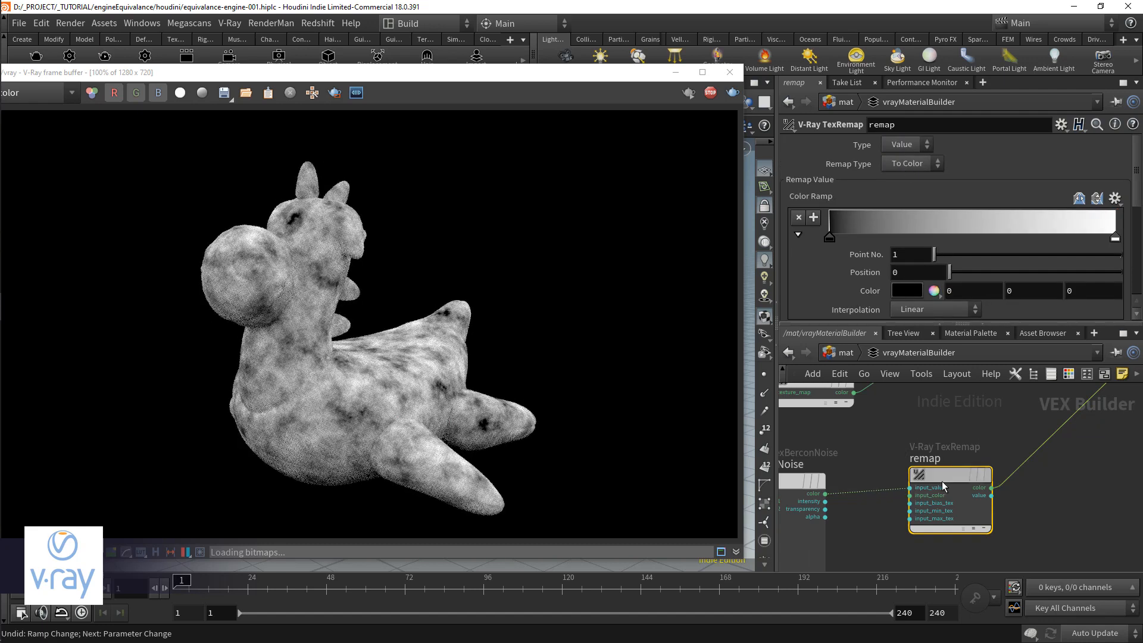
# Step: Tighten remap's color ramp by moving the black point to about 0.43 and the white point to about 0.67
pyautogui.moveTo(829, 237); pyautogui.dragTo(959, 234)
pyautogui.moveTo(1115, 238); pyautogui.dragTo(1006, 237)
pyautogui.moveTo(958, 237); pyautogui.dragTo(1021, 238)
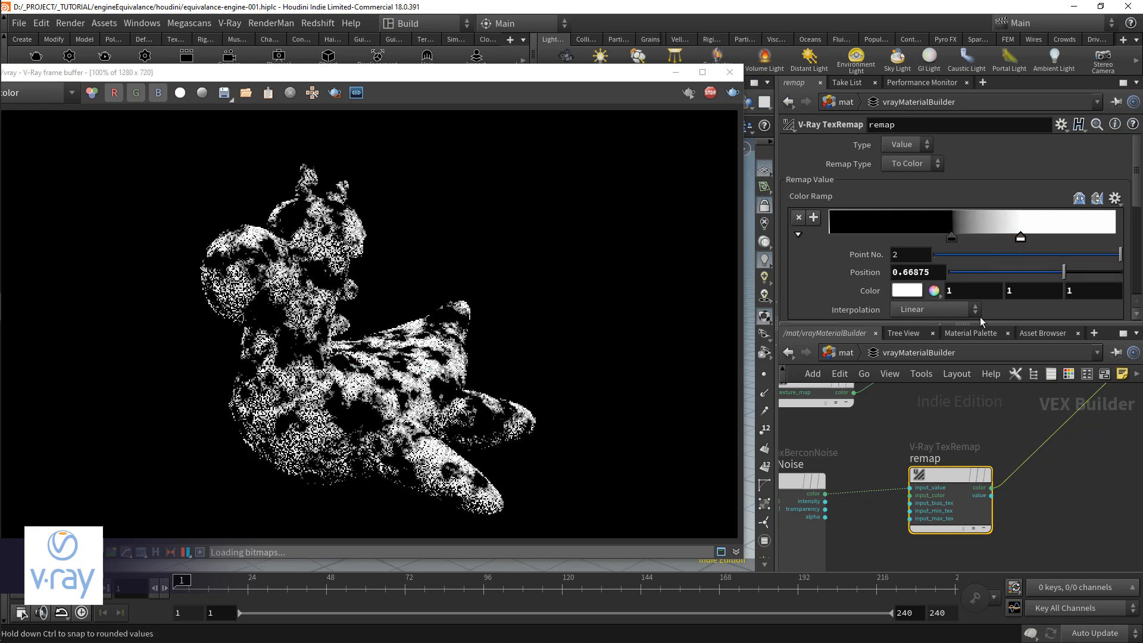
# Step: Connect remap's output to blend's blend_amount and reconnect blend's color output to vrayMtl's diffuse input
pyautogui.moveTo(971, 436); pyautogui.dragTo(962, 531, button='middle')
pyautogui.click(992, 393)
pyautogui.moveTo(980, 459); pyautogui.dragTo(962, 406, button='middle')
pyautogui.click(966, 528)
pyautogui.moveTo(1027, 453); pyautogui.dragTo(969, 534, button='middle')
pyautogui.moveTo(997, 412); pyautogui.dragTo(1101, 429)
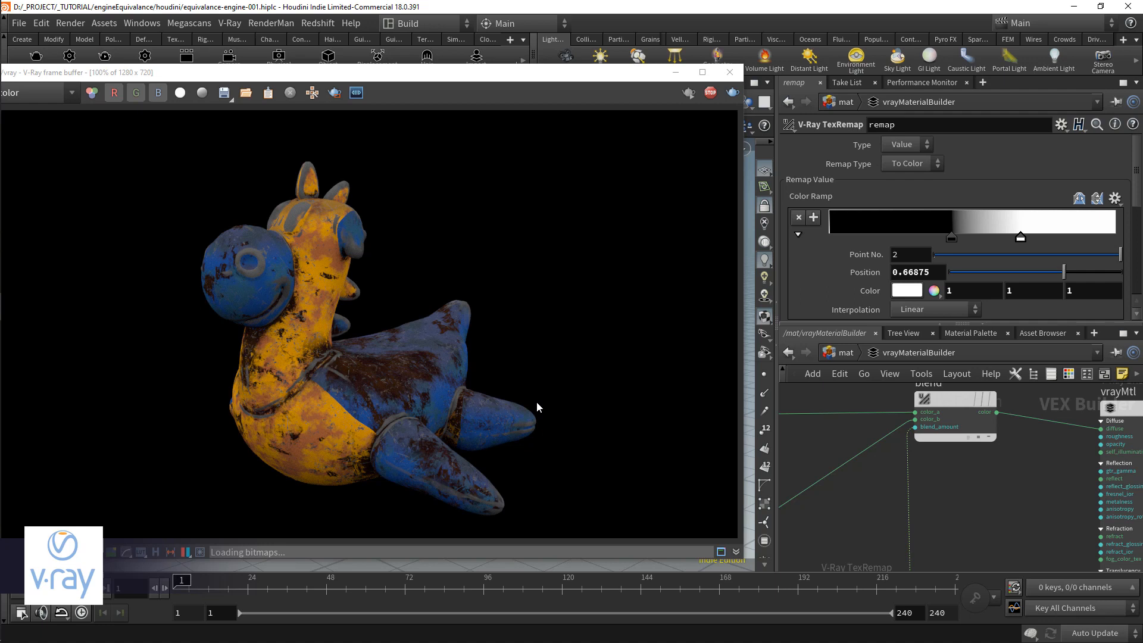
# Step: Set the dark point of remap's color ramp to a gray of 0.356
pyautogui.moveTo(915, 478); pyautogui.dragTo(975, 424, button='middle')
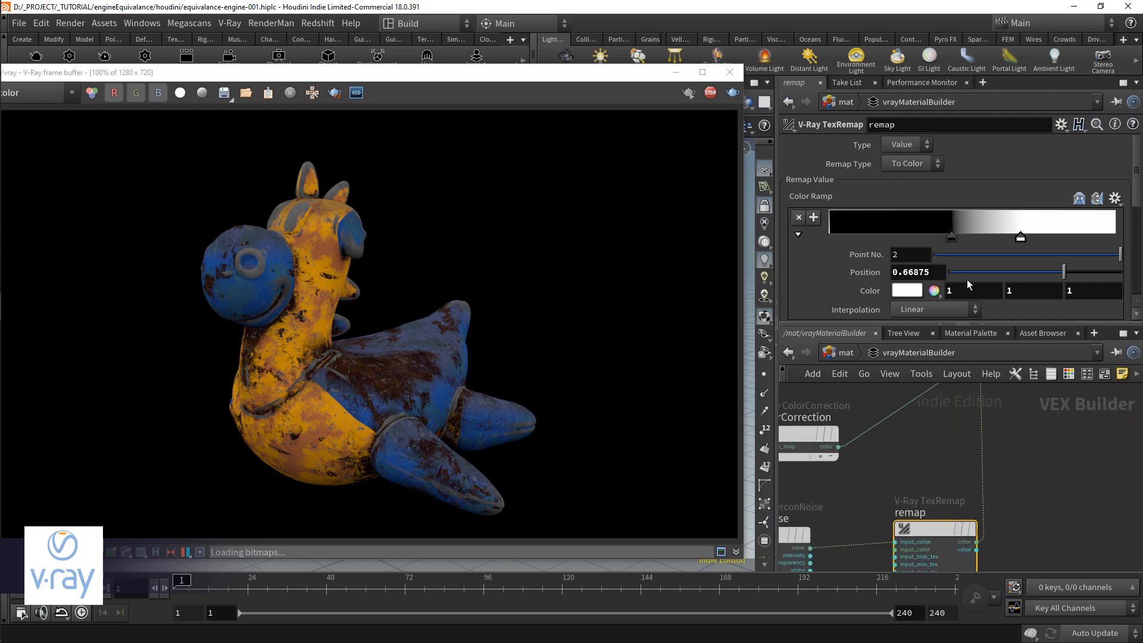
pyautogui.doubleClick(955, 237)
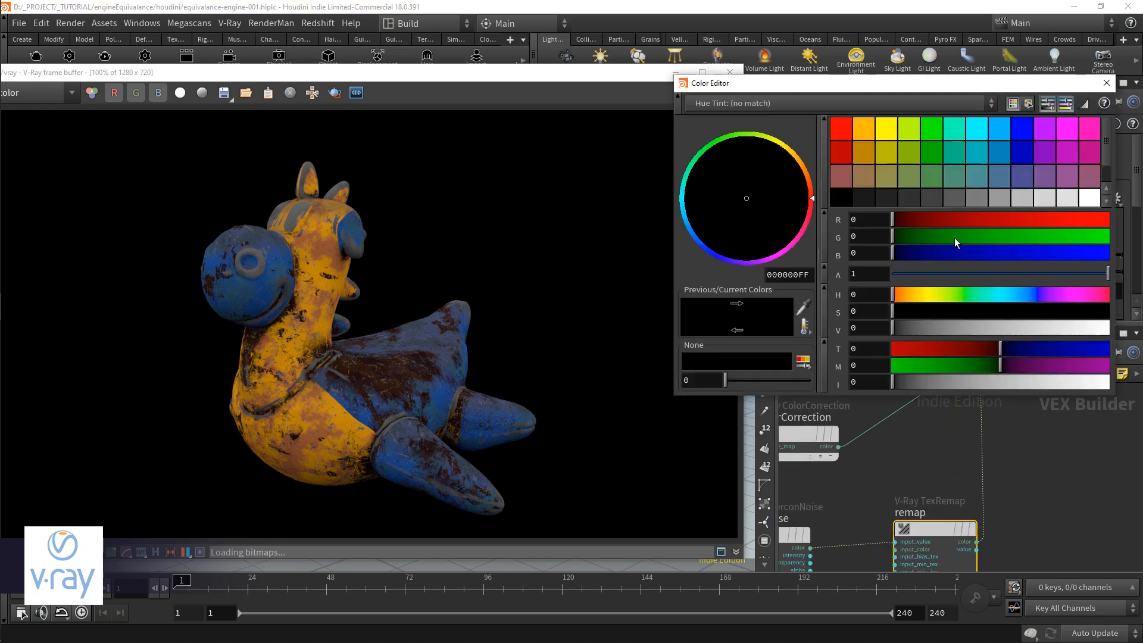
pyautogui.moveTo(916, 327); pyautogui.dragTo(970, 327)
pyautogui.click(1107, 83)
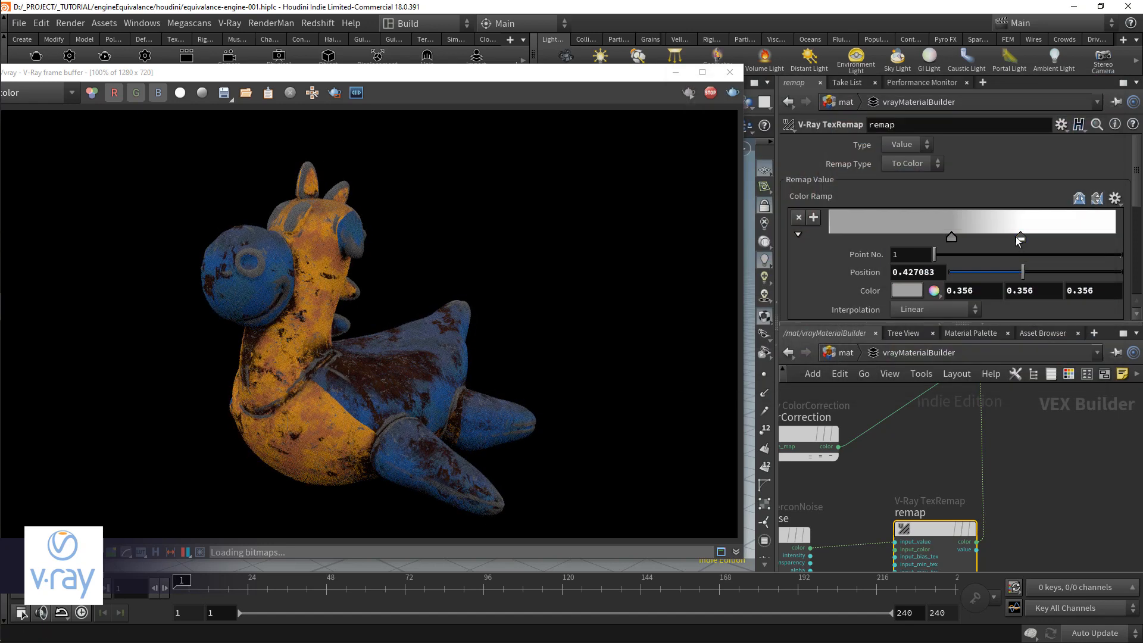
# Step: Set the white point of remap's color ramp to a light gray of 0.818
pyautogui.doubleClick(1020, 238)
pyautogui.moveTo(1060, 327)
pyautogui.mouseDown()
pyautogui.moveTo(1032, 333)
pyautogui.moveTo(1070, 332)
pyautogui.mouseUp()
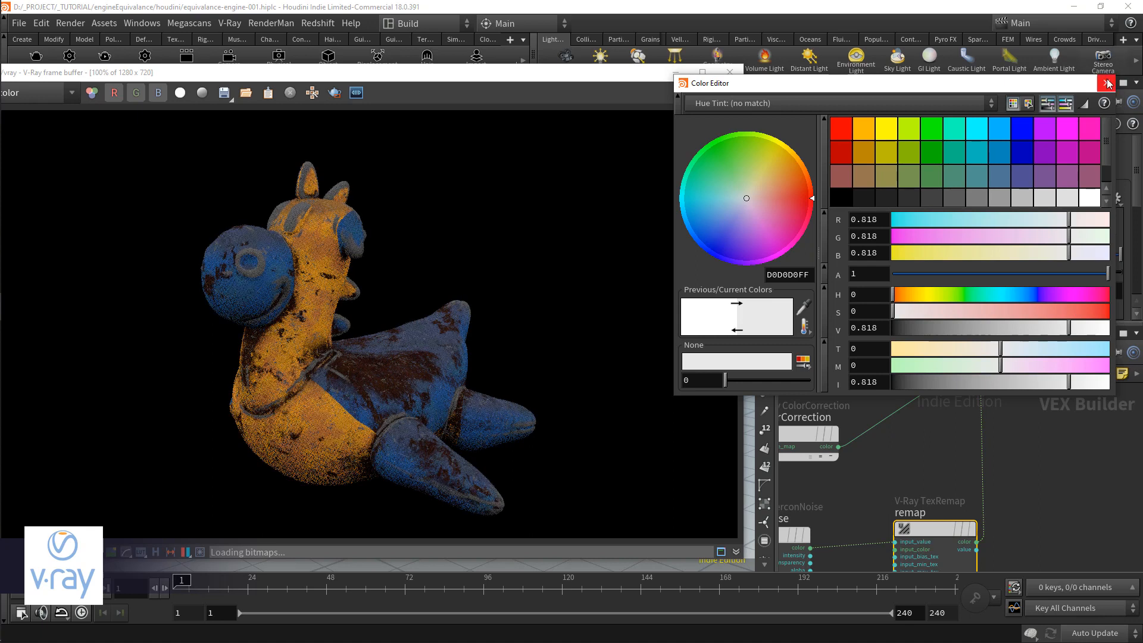
pyautogui.click(1107, 83)
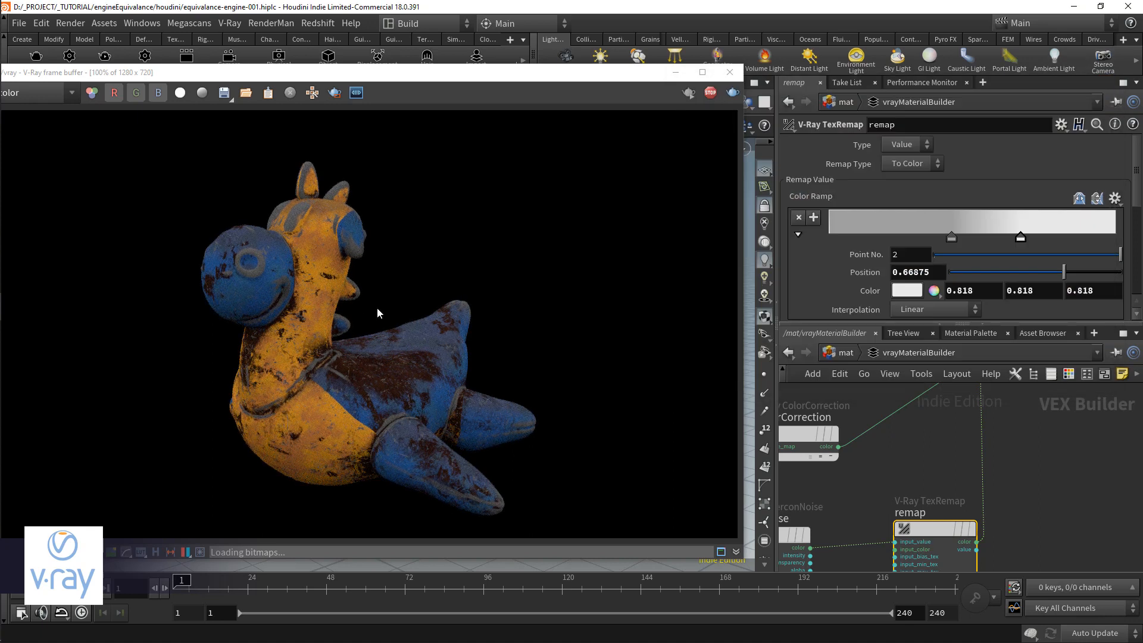
pyautogui.moveTo(909, 491); pyautogui.dragTo(1005, 479, button='middle')
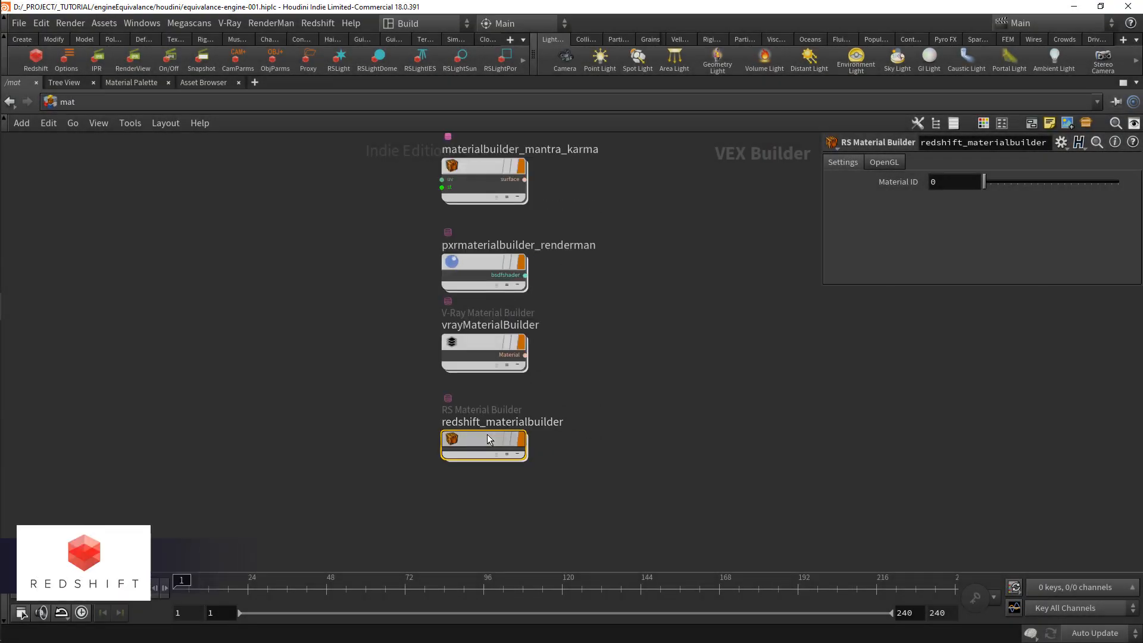
# Step: Add a Golaem HSL node inside redshift_materialbuilder and connect TextureSampler1's outColor to its inColor
pyautogui.doubleClick(492, 431)
pyautogui.scroll(-4, 458, 354)
pyautogui.moveTo(353, 361); pyautogui.dragTo(461, 377, button='middle')
pyautogui.moveTo(434, 344); pyautogui.dragTo(338, 334)
pyautogui.scroll(1, 465, 368)
pyautogui.press('Tab')
pyautogui.write('hsl')
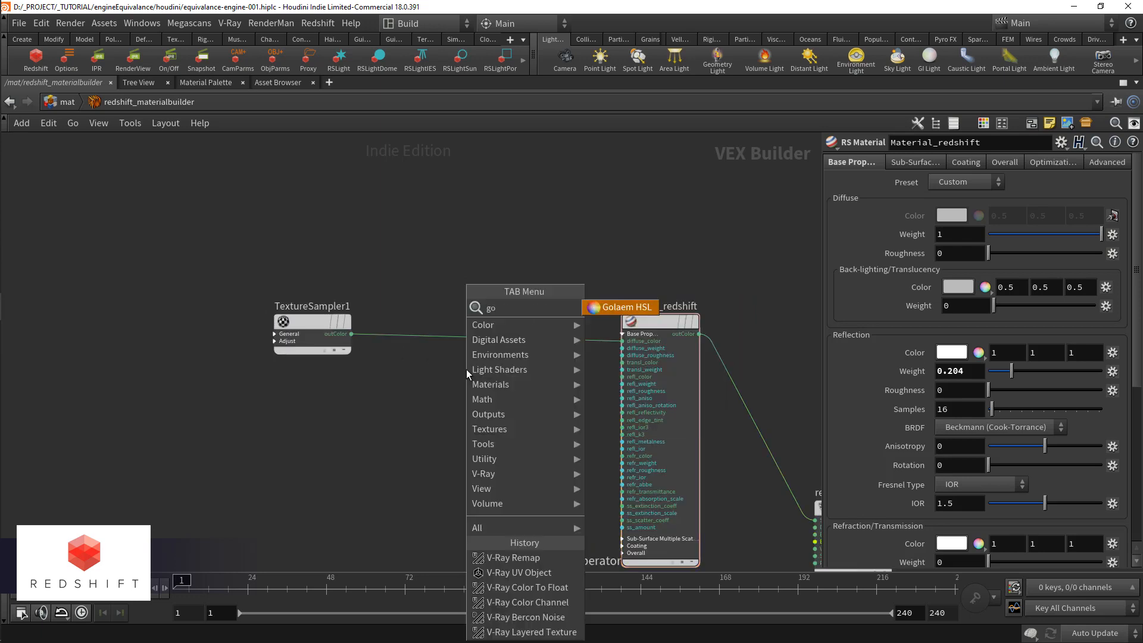
pyautogui.press('Return')
pyautogui.click(466, 370)
pyautogui.scroll(2, 376, 374)
pyautogui.moveTo(341, 316); pyautogui.dragTo(482, 404)
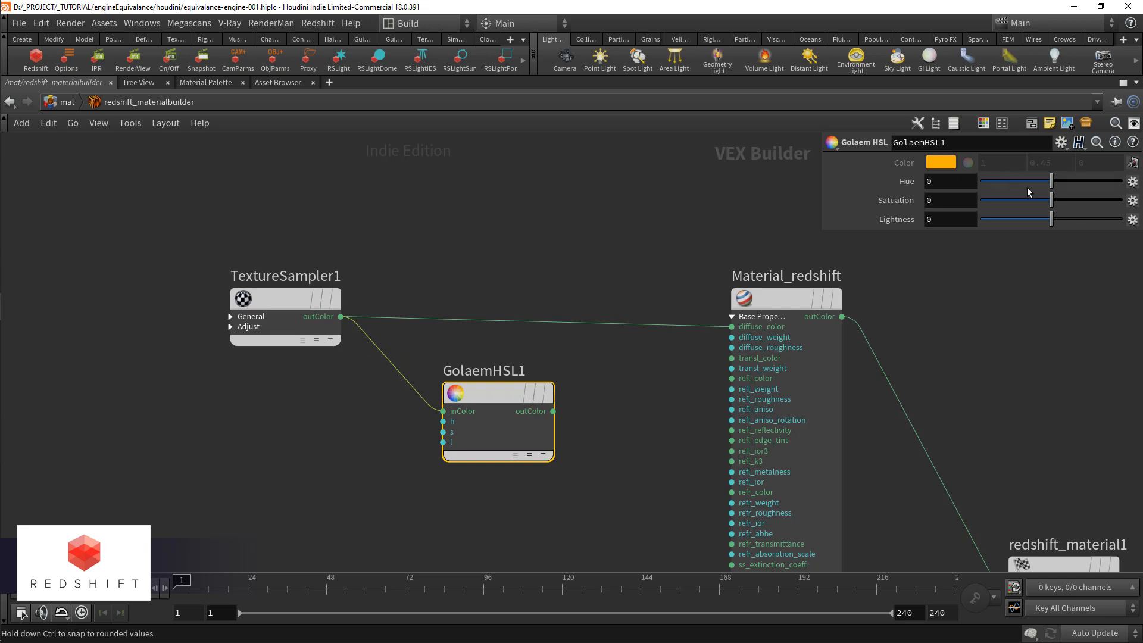
# Step: Add an RS Color Mix node in redshift_materialbuilder between TextureSampler1 and Material_redshift
pyautogui.press('Tab')
pyautogui.write('mix')
pyautogui.press('Down')
pyautogui.press('Down')
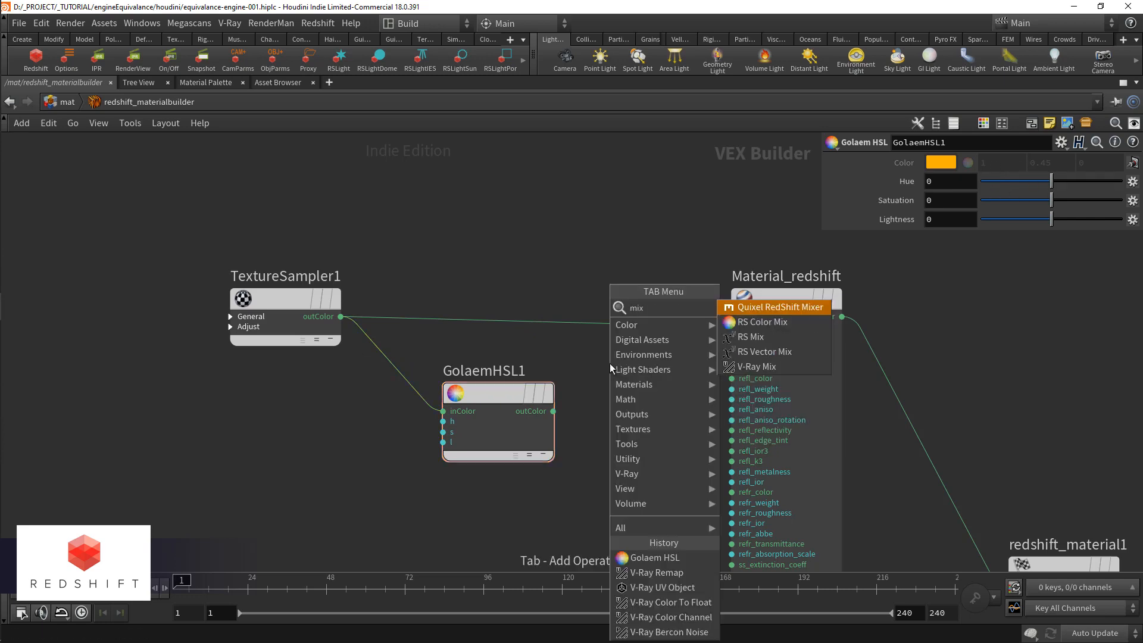
pyautogui.press('Return')
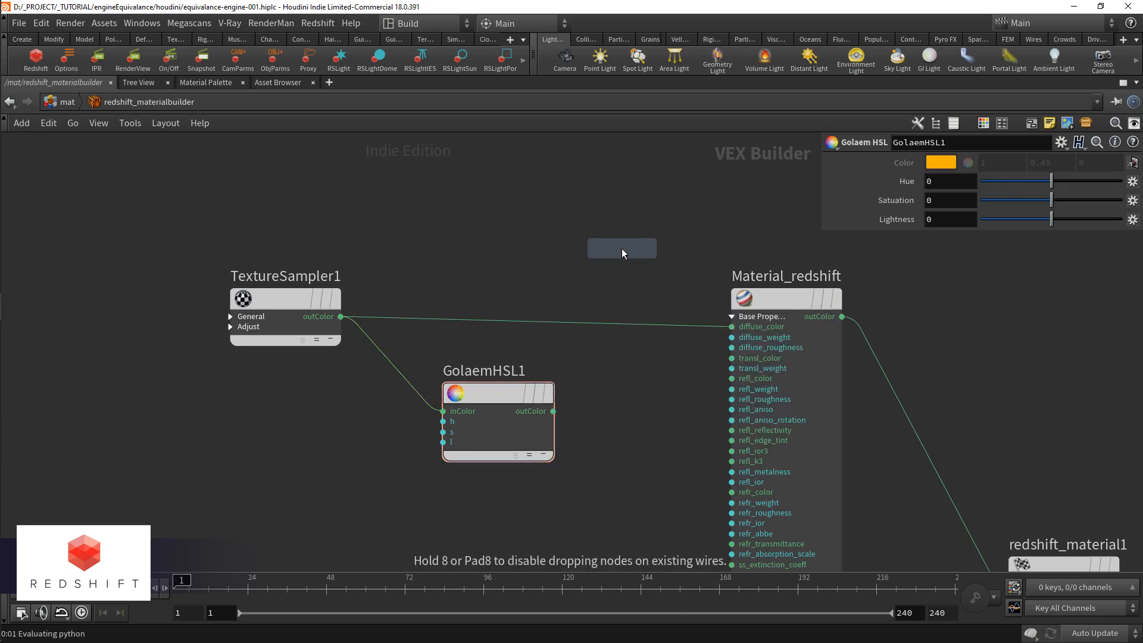
pyautogui.click(622, 248)
# Step: Try an RS Color Composite node, reviewing its Composite Mode options, and delete it
pyautogui.press('Tab')
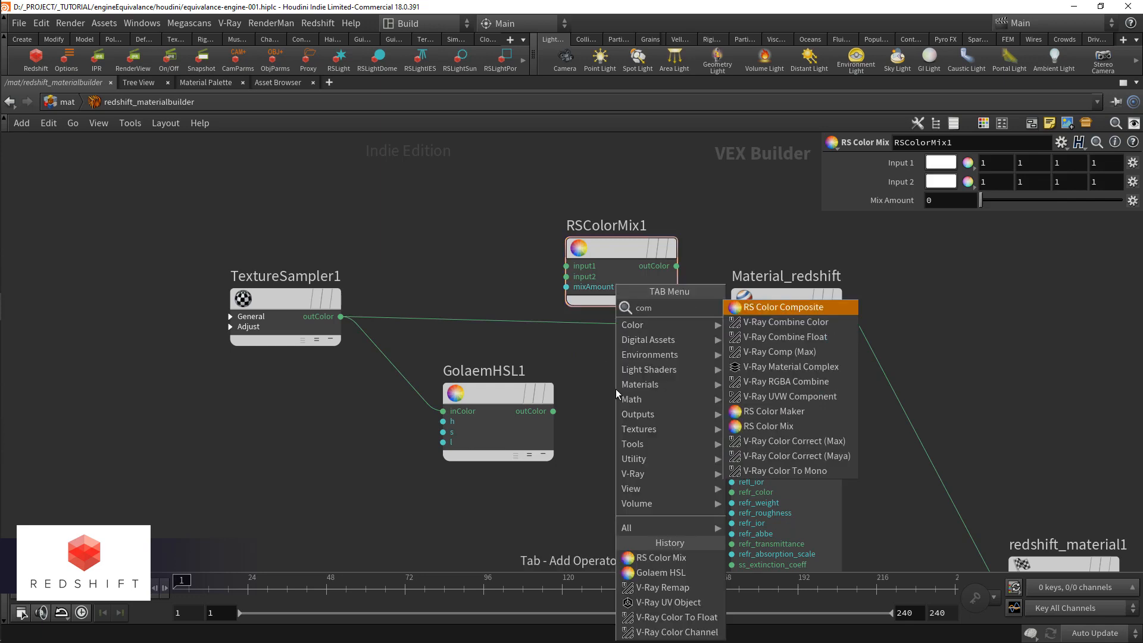
pyautogui.press('Return')
pyautogui.click(616, 388)
pyautogui.moveTo(503, 393); pyautogui.dragTo(430, 430)
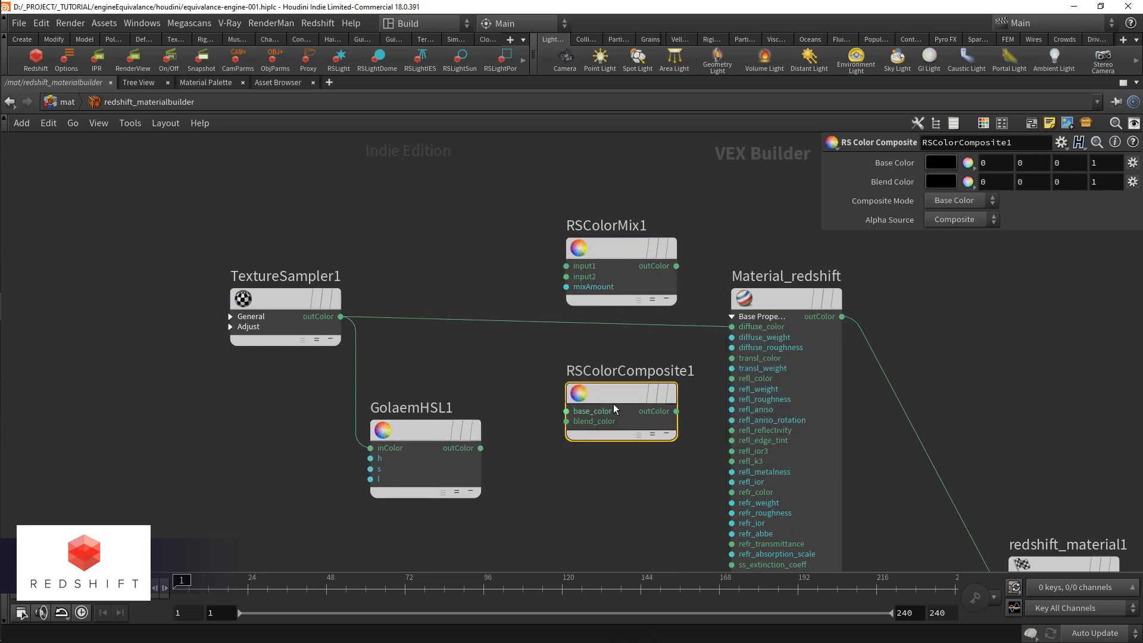
pyautogui.click(974, 202)
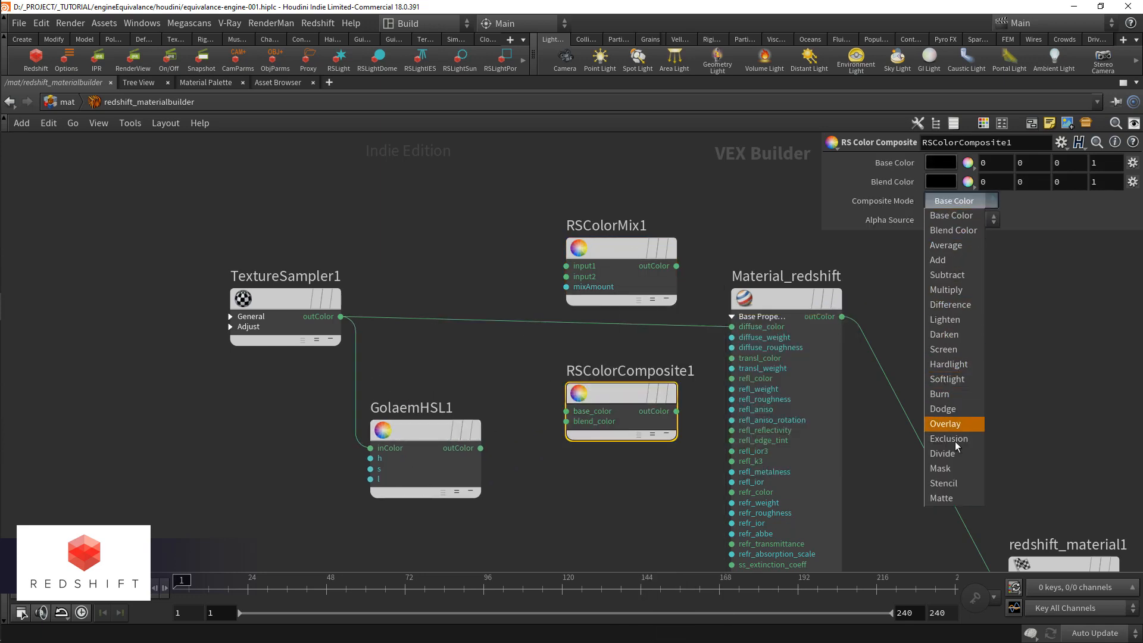
pyautogui.click(952, 215)
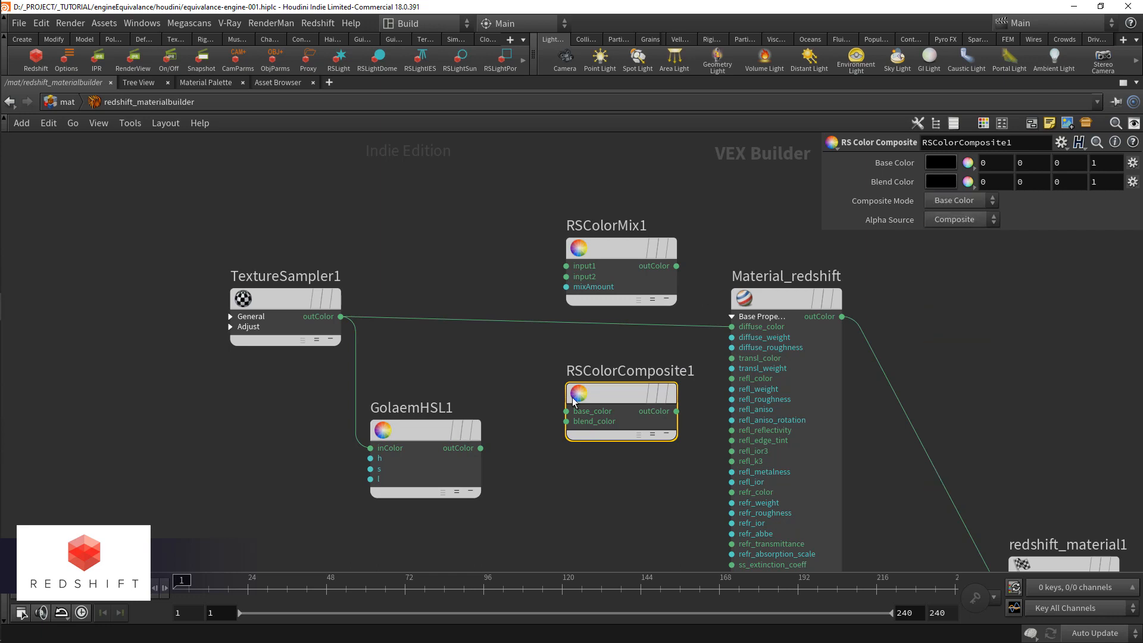
pyautogui.press('Delete')
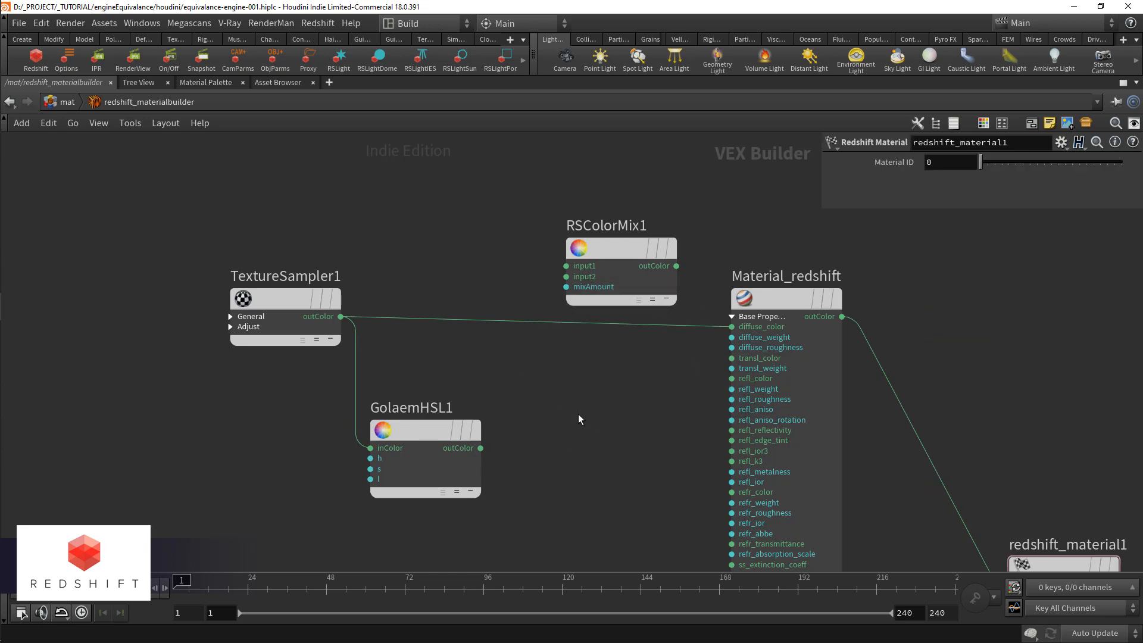
# Step: Wire TextureSampler1 and GolaemHSL1 outColor to RSColorMix1's input1 and input2, and its outColor to Material_redshift's diffuse_color
pyautogui.moveTo(591, 264); pyautogui.dragTo(586, 371)
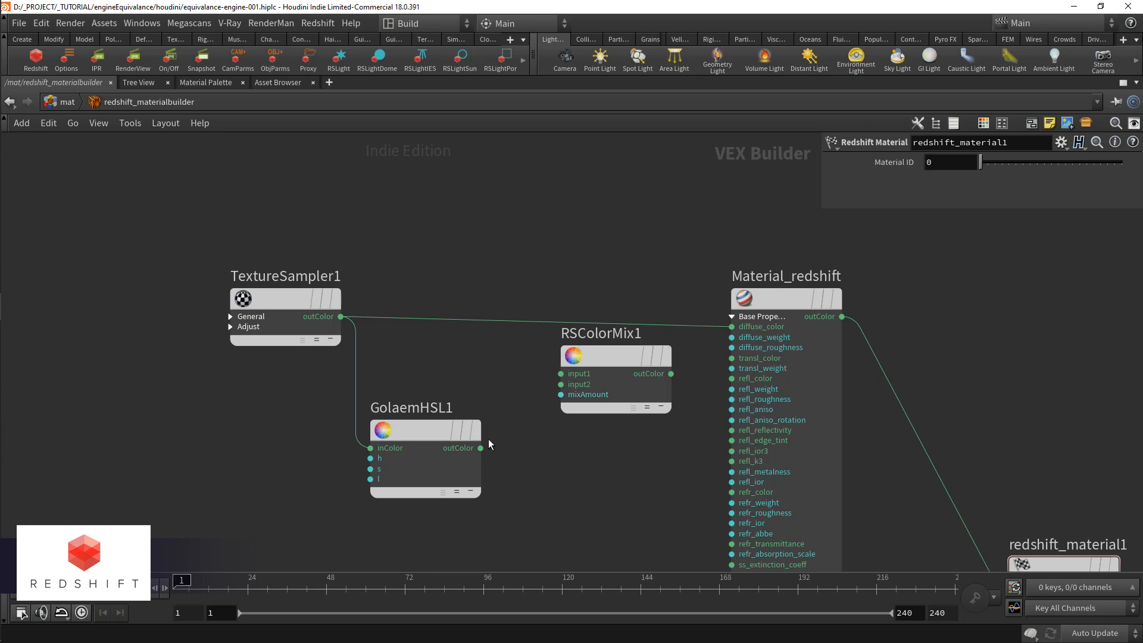
pyautogui.click(340, 316)
pyautogui.click(561, 373)
pyautogui.click(480, 447)
pyautogui.click(561, 384)
pyautogui.click(672, 373)
pyautogui.click(731, 326)
# Step: Add an RS Maxon Noise node and connect its outColor to RSColorMix1's mixAmount
pyautogui.press('Tab')
pyautogui.write('maxo')
pyautogui.press('Return')
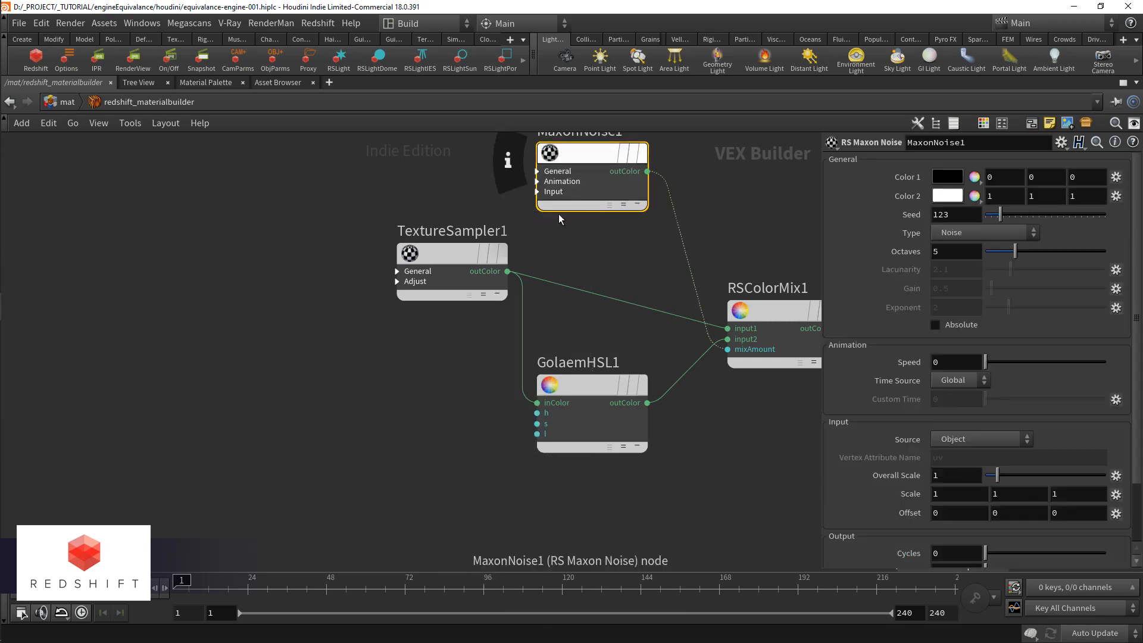
pyautogui.click(584, 202)
# Step: Set MaxonNoise1's type to Luka and its Overall Scale to 5
pyautogui.click(983, 233)
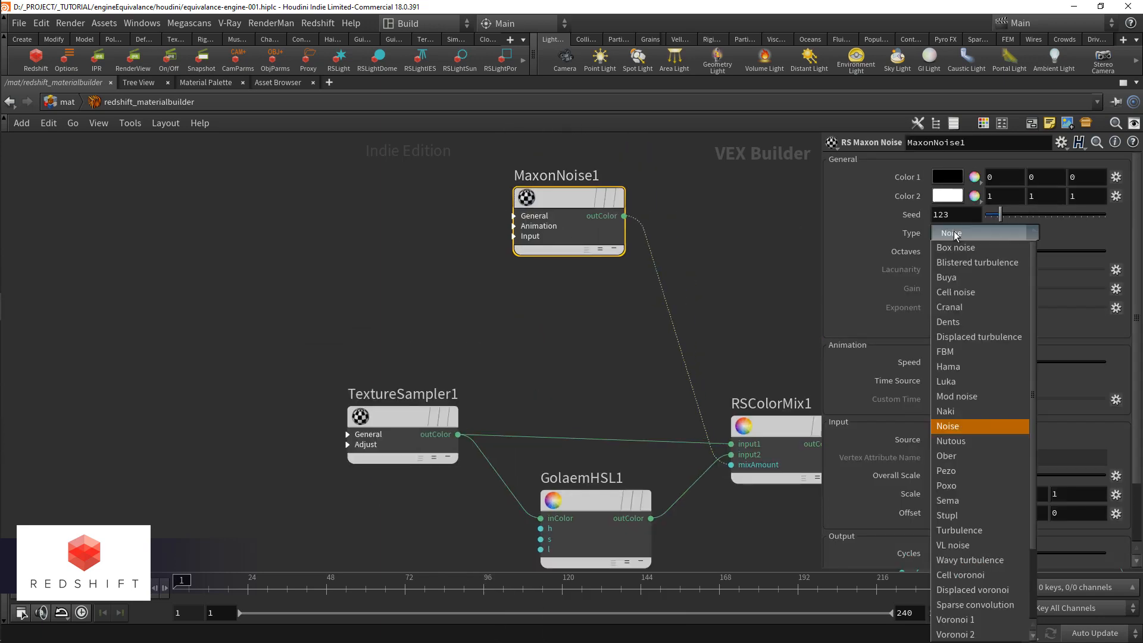
pyautogui.scroll(-2, 990, 347)
pyautogui.click(981, 345)
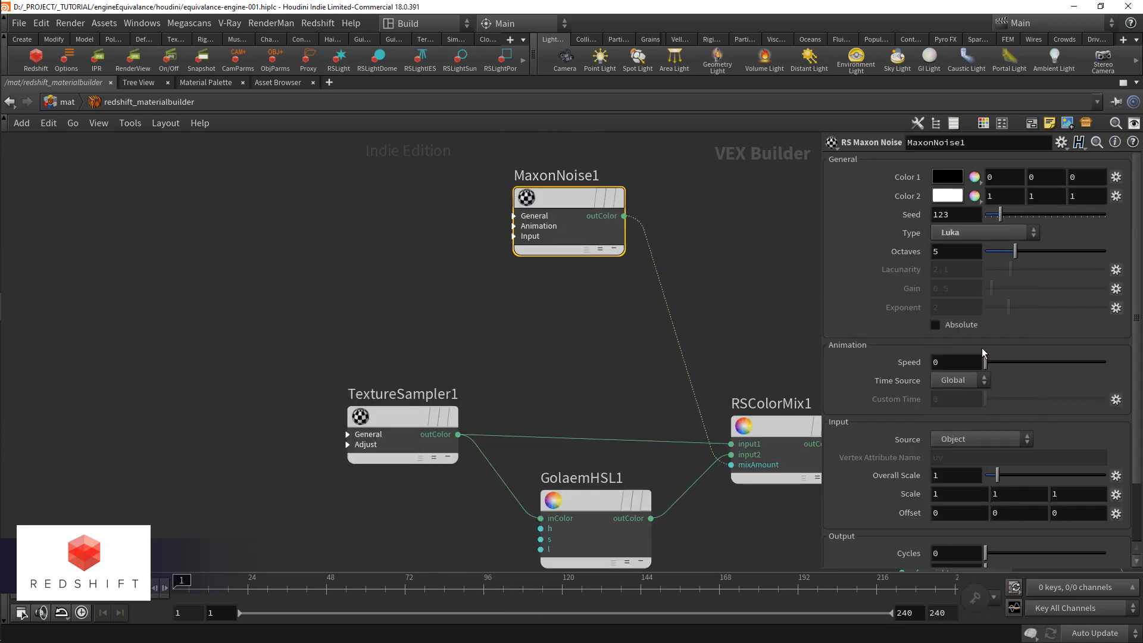
pyautogui.scroll(-1, 909, 296)
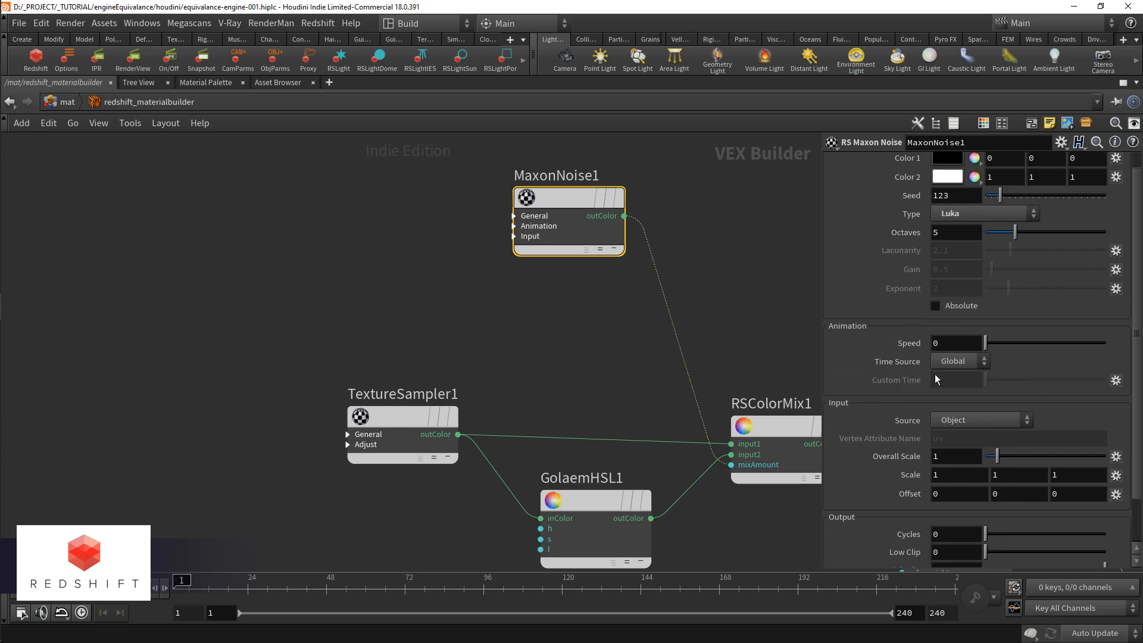
pyautogui.doubleClick(939, 457)
pyautogui.write('5')
pyautogui.press('Return')
# Step: Insert an RS Change Range node between MaxonNoise1's outColor and RSColorMix1's mixAmount
pyautogui.moveTo(566, 251); pyautogui.dragTo(470, 240)
pyautogui.press('Tab')
pyautogui.write('change')
pyautogui.press('Return')
pyautogui.click(500, 331)
pyautogui.moveTo(495, 335); pyautogui.dragTo(684, 263)
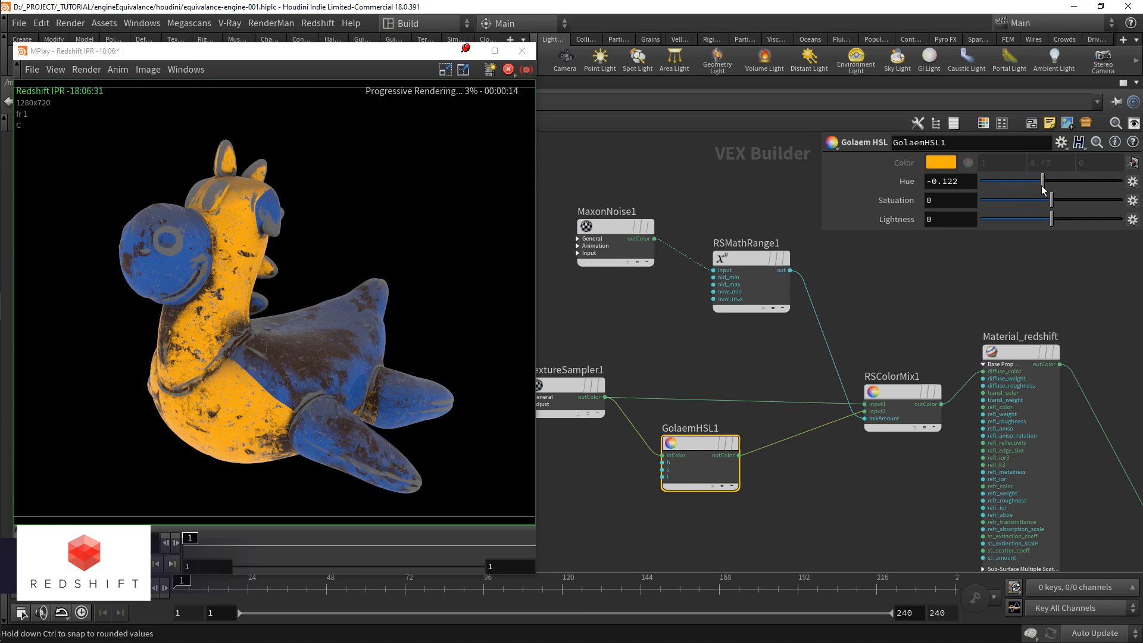
# Step: Set GolaemHSL1's Hue to -0.105, Saturation to -0.215 and Lightness to -0.451
pyautogui.moveTo(1041, 185)
pyautogui.mouseDown()
pyautogui.moveTo(1044, 220)
pyautogui.moveTo(1019, 220)
pyautogui.moveTo(1037, 201)
pyautogui.mouseUp()
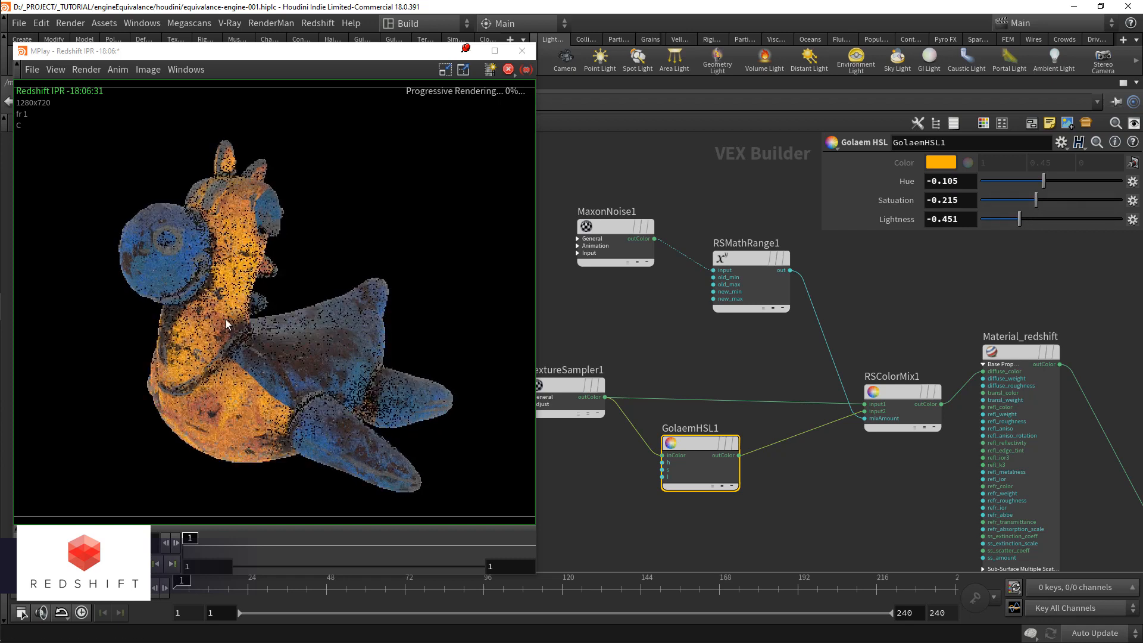
pyautogui.moveTo(646, 351); pyautogui.dragTo(661, 383, button='middle')
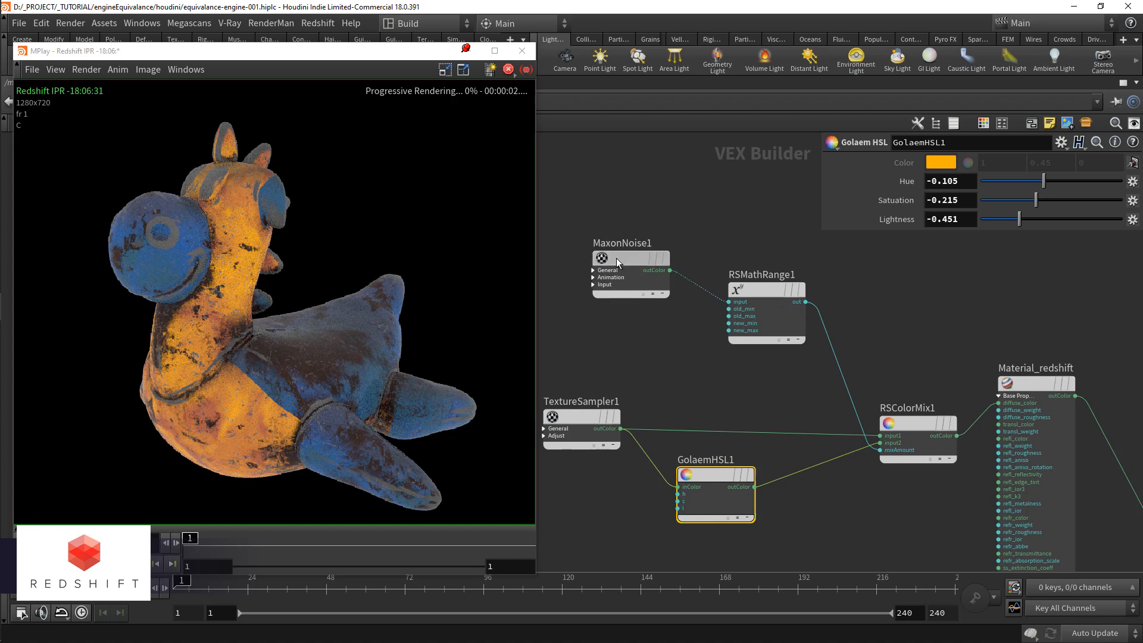
# Step: Set MaxonNoise1's Overall Scale to 2
pyautogui.click(616, 259)
pyautogui.doubleClick(948, 455)
pyautogui.write('2')
pyautogui.press('Return')
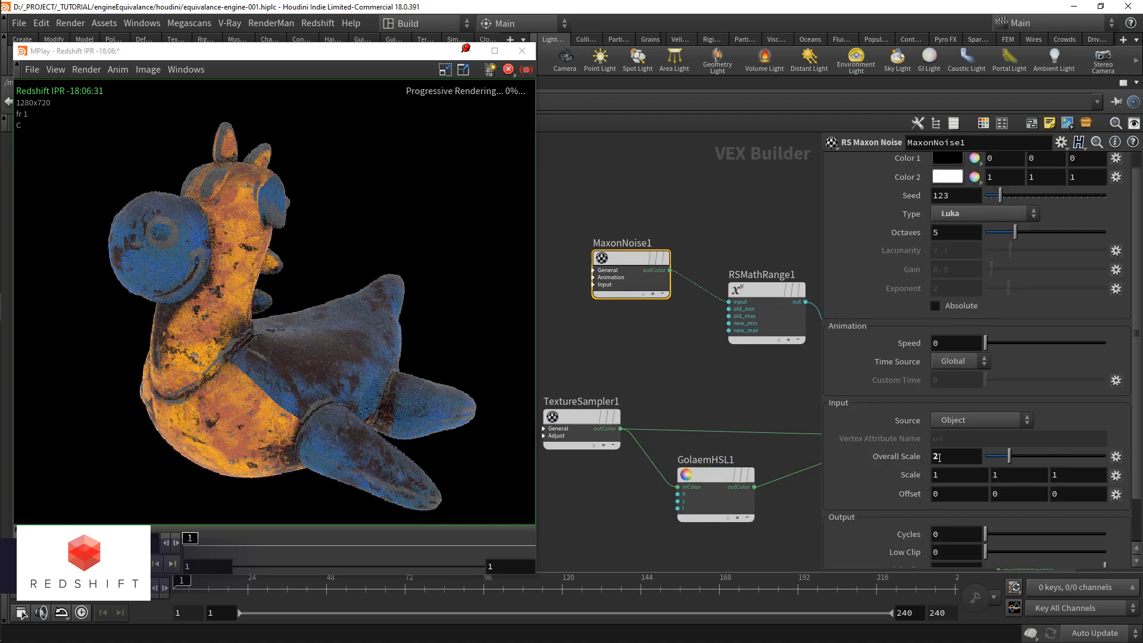
# Step: Set RSMathRange1's Old Range Max to 0.55 and New Range Max to 0.8
pyautogui.click(735, 321)
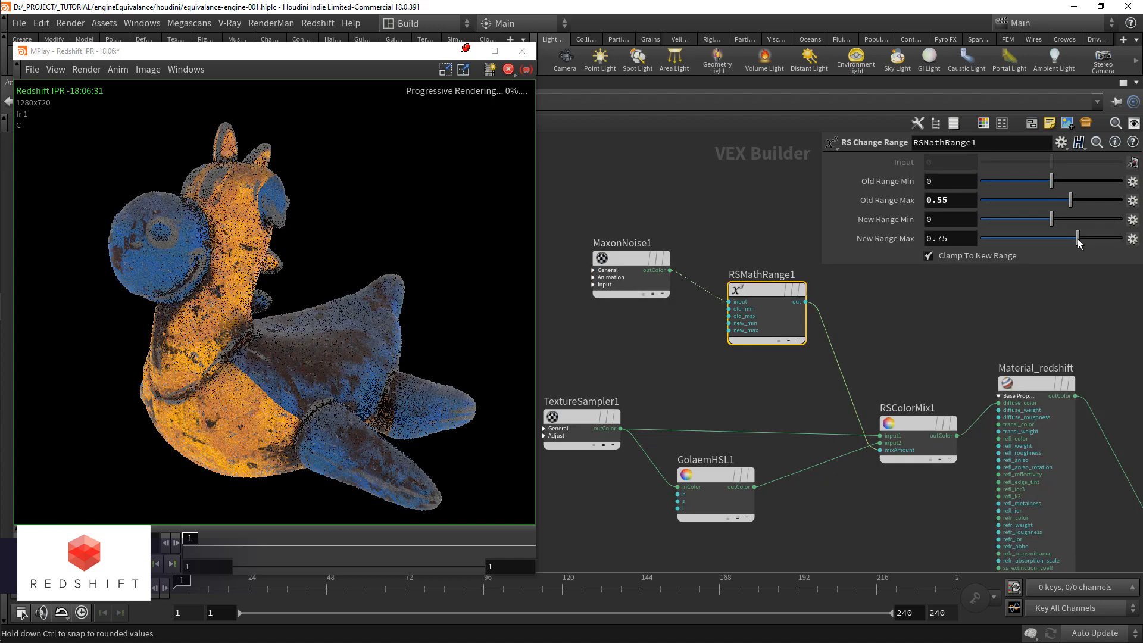
pyautogui.moveTo(1072, 244); pyautogui.dragTo(1079, 245)
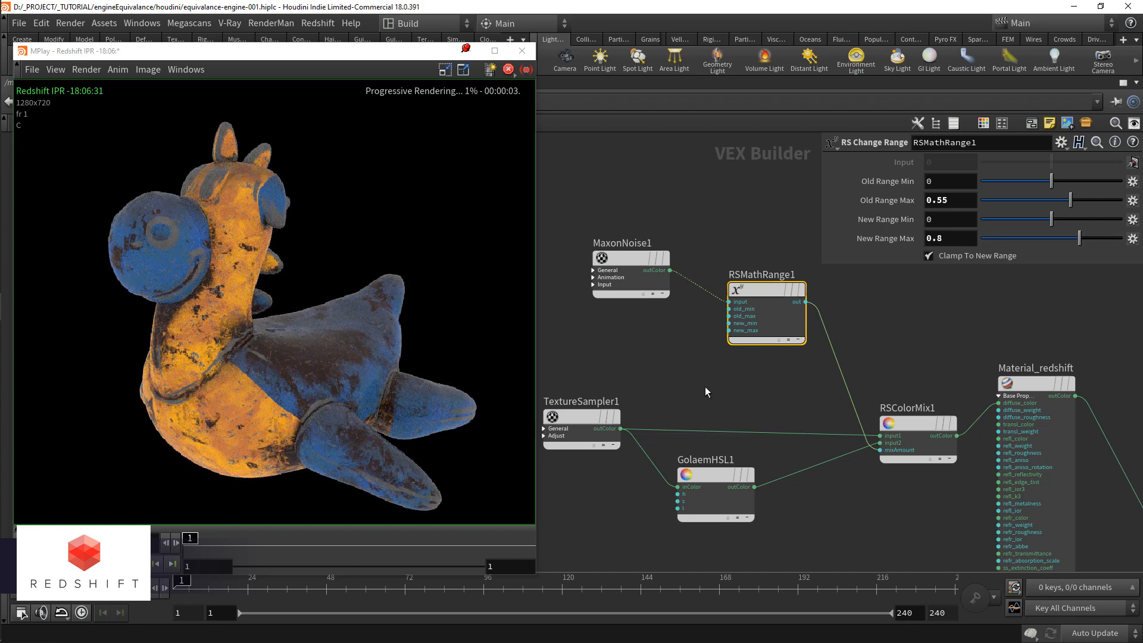
pyautogui.scroll(-2, 716, 415)
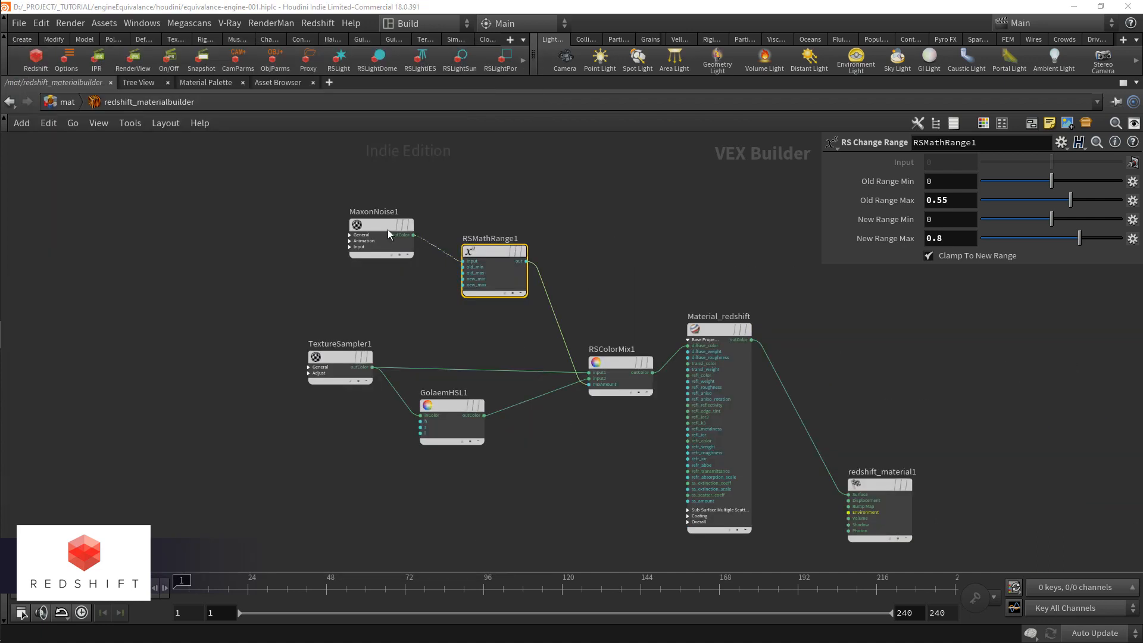
# Step: Examine MaxonNoise1's general, input and output parameters
pyautogui.click(388, 230)
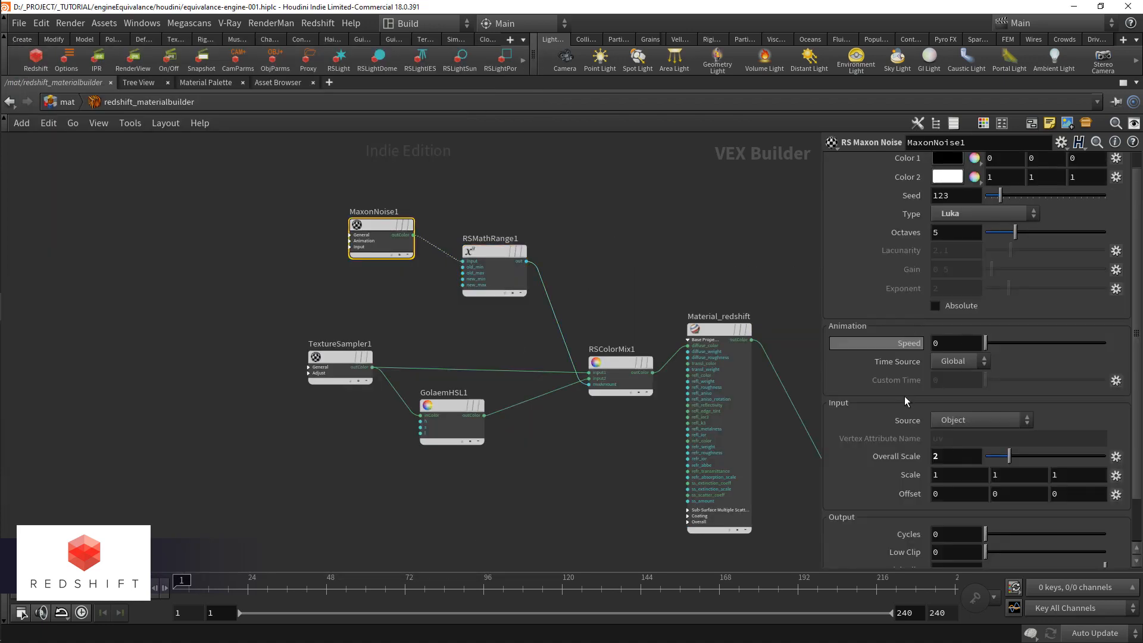
pyautogui.scroll(-3, 911, 381)
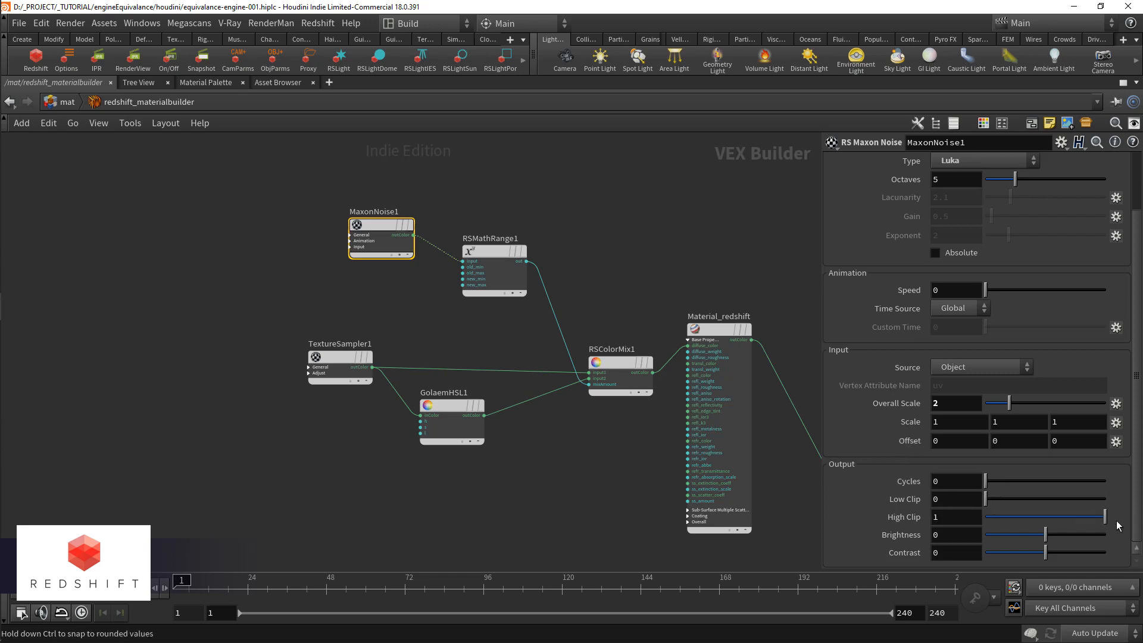
pyautogui.scroll(2, 895, 473)
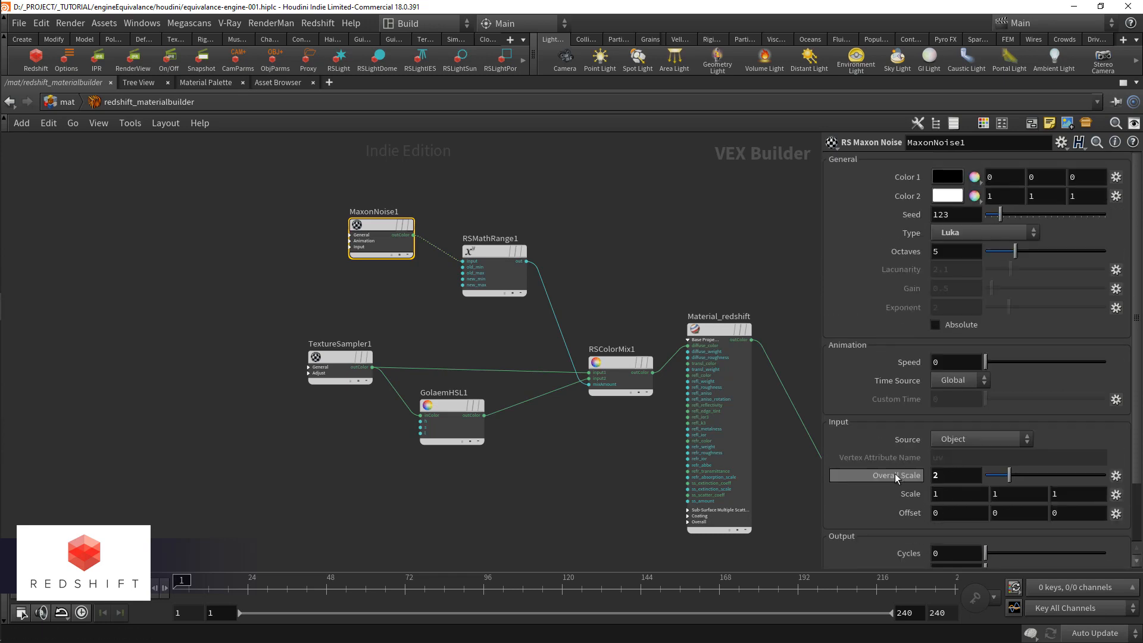
pyautogui.scroll(-2, 894, 473)
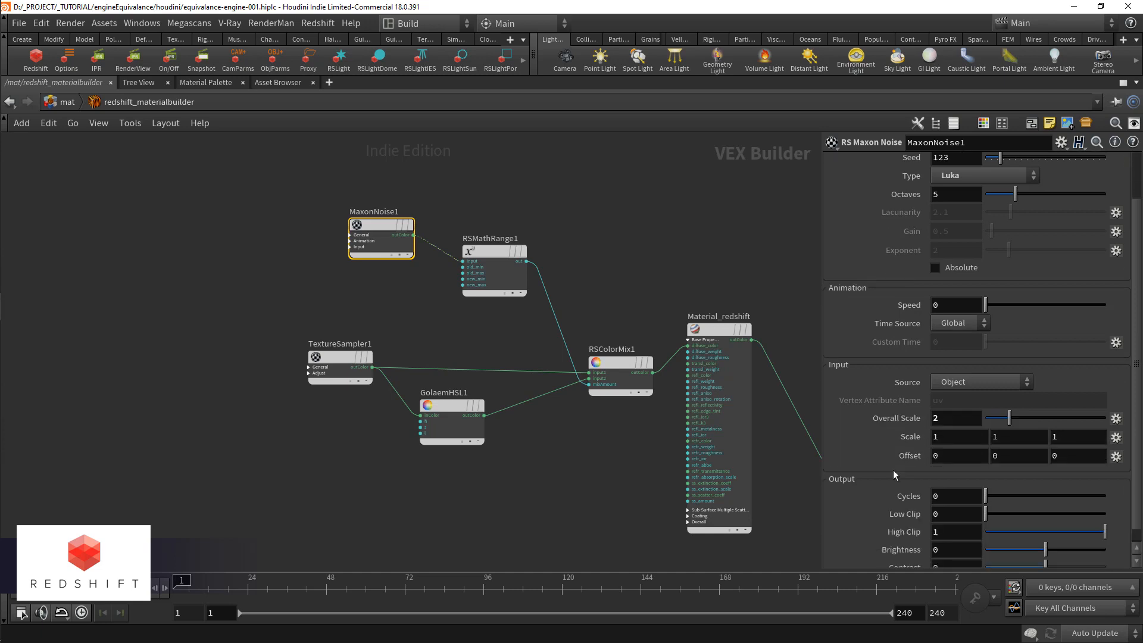
# Step: Search the node list for "correct" and add a color correction node below GolaemHSL1
pyautogui.press('Tab')
pyautogui.write('correct')
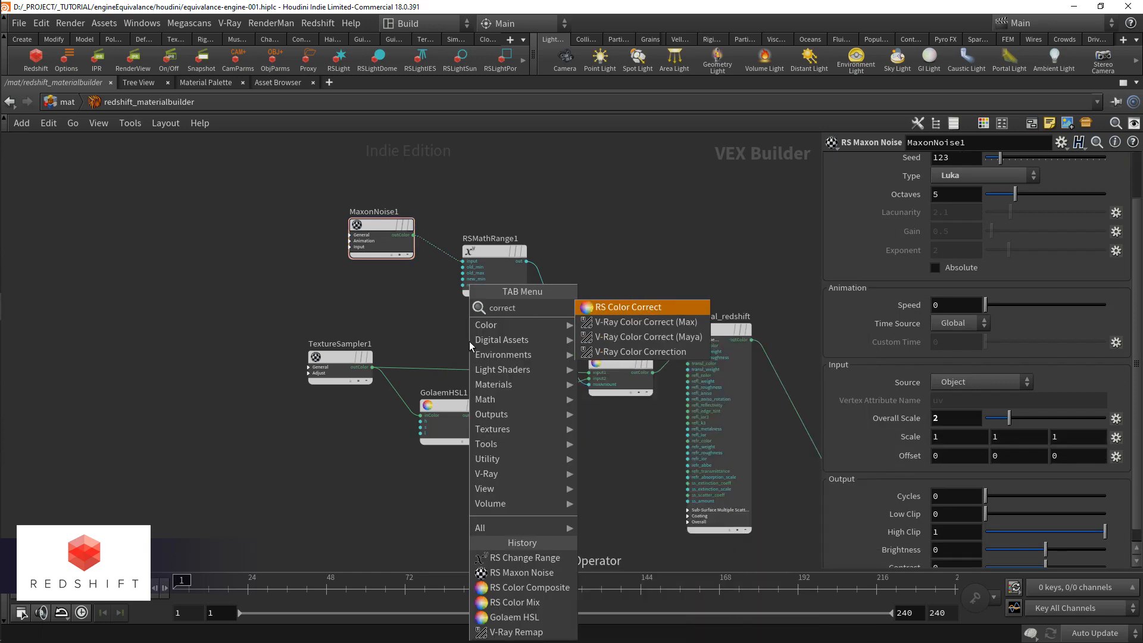
pyautogui.press('Return')
pyautogui.click(446, 477)
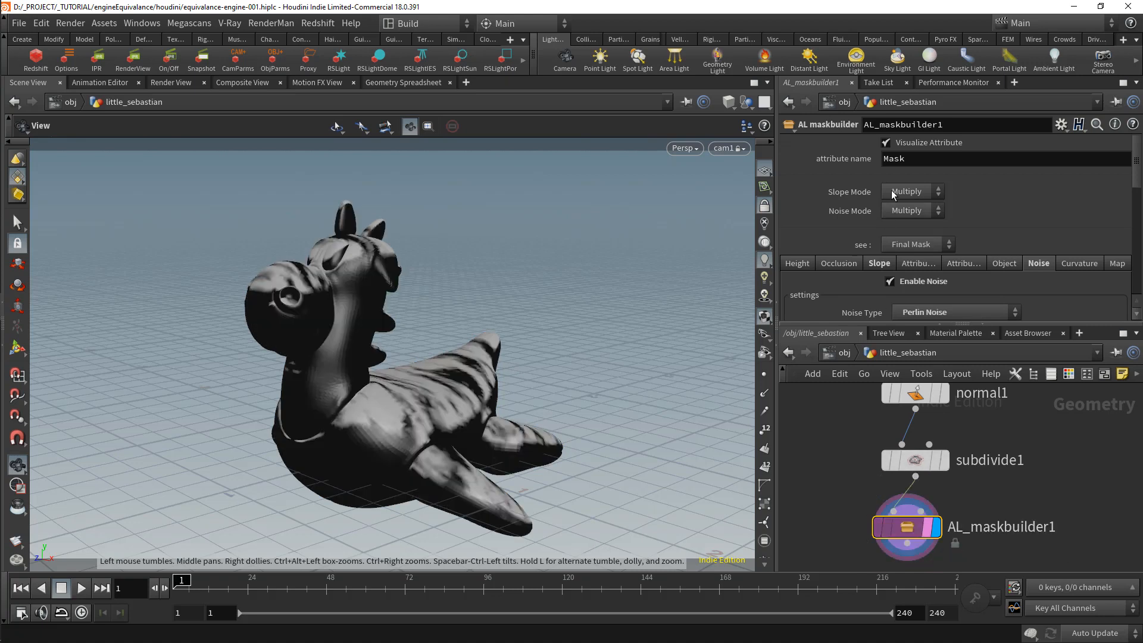
# Step: Set AL_maskbuilder1's attribute name to mask and compare the mask with Enable Slope off and on
pyautogui.press('Return')
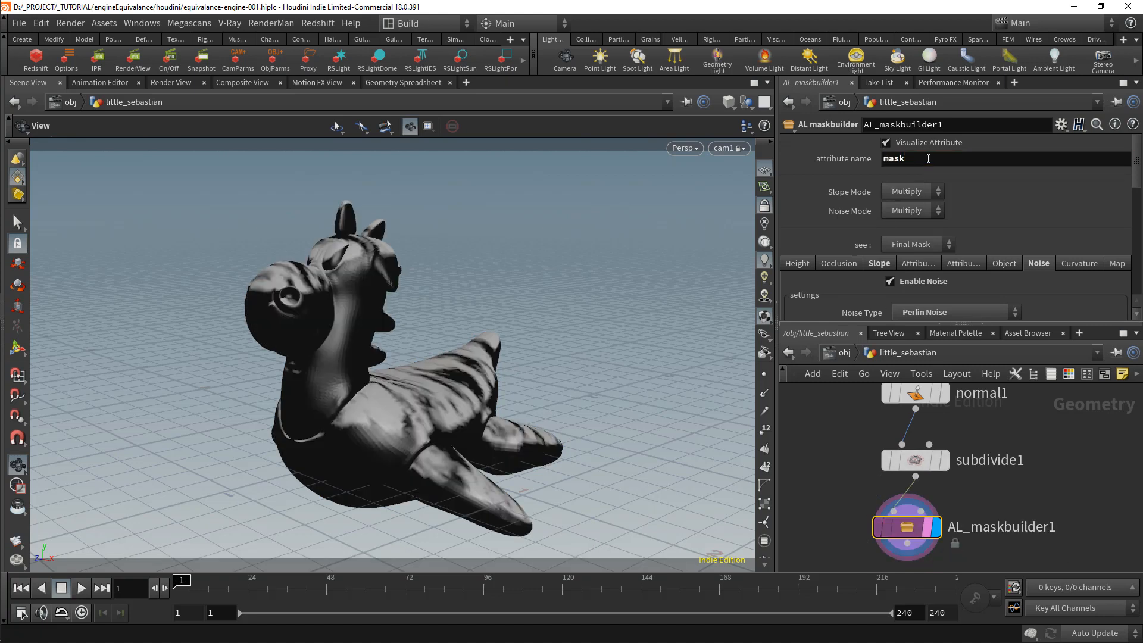
pyautogui.scroll(-1, 926, 198)
pyautogui.click(879, 245)
pyautogui.click(902, 256)
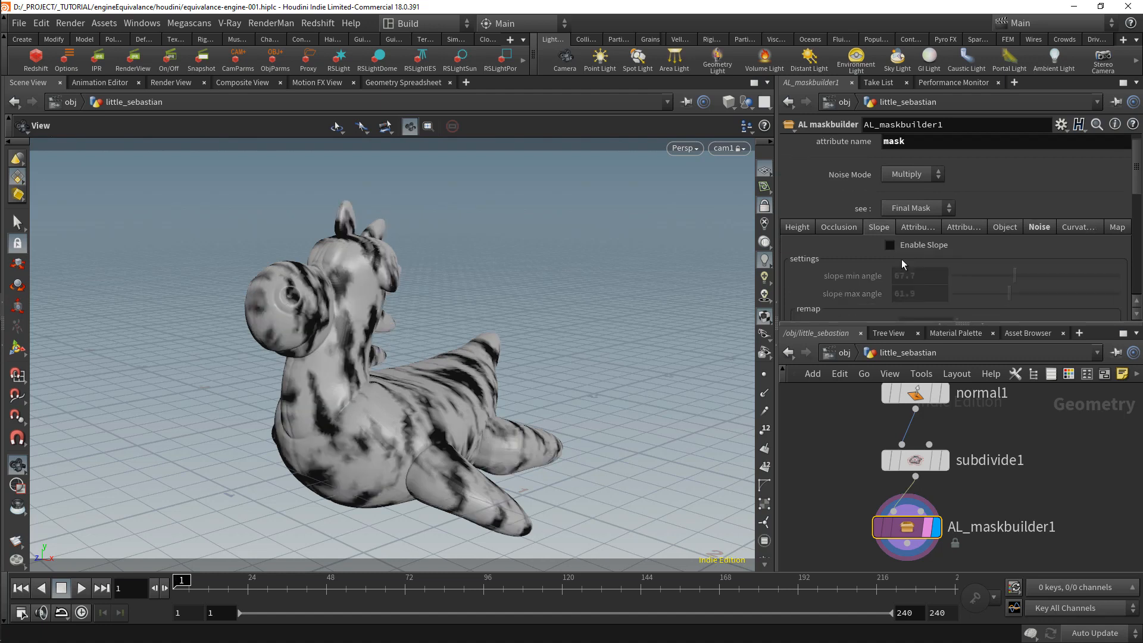
pyautogui.click(906, 255)
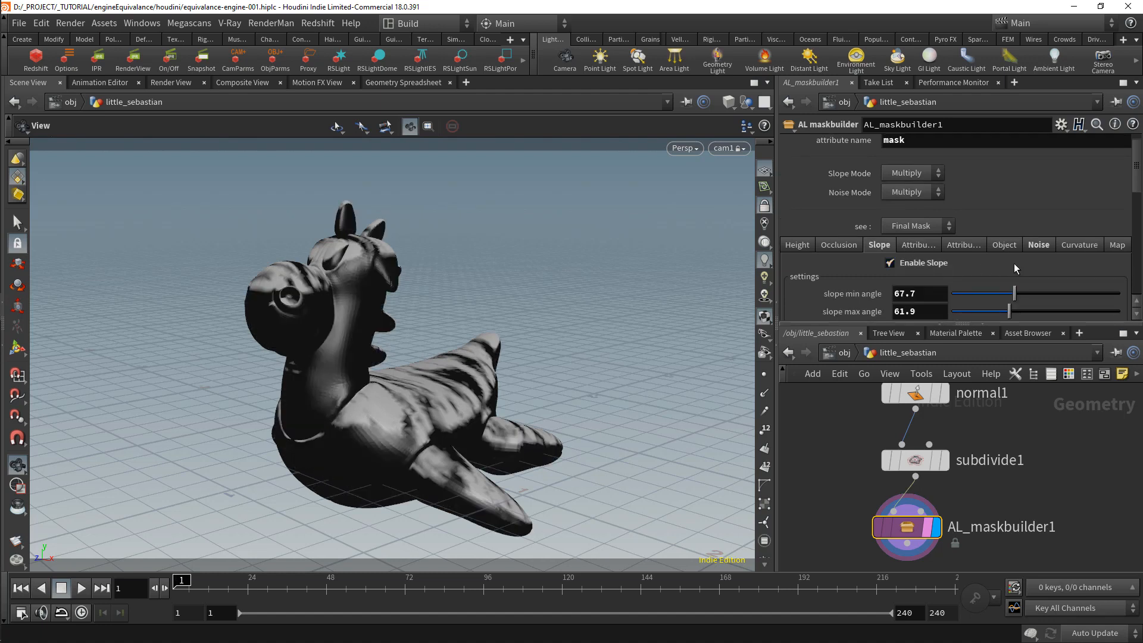
# Step: Adjust the slope remap's max % and set the slope min angle to 70.9 and slope max angle to 62.6
pyautogui.scroll(-2, 1015, 256)
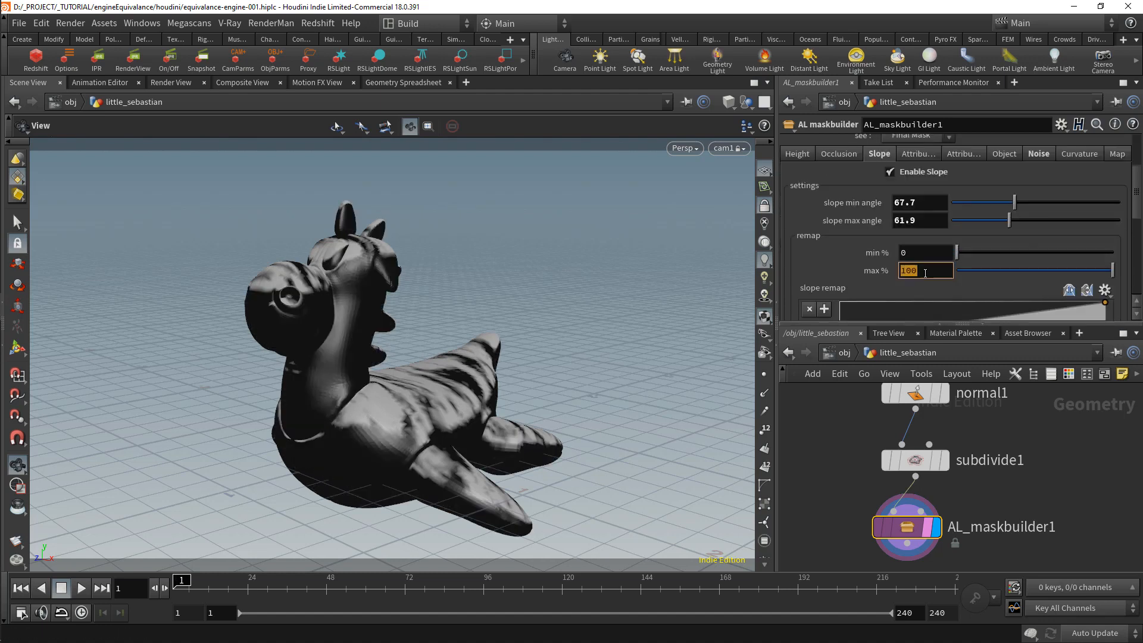
pyautogui.scroll(2, 834, 256)
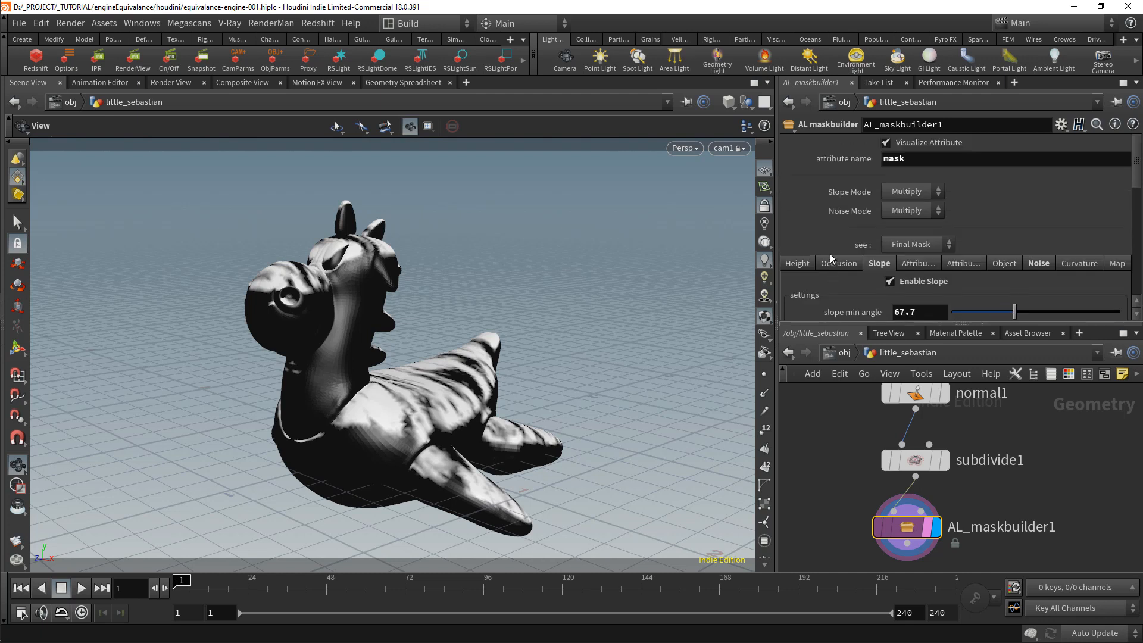
pyautogui.scroll(-1, 953, 286)
pyautogui.moveTo(1010, 294)
pyautogui.mouseDown()
pyautogui.moveTo(993, 298)
pyautogui.moveTo(1025, 281)
pyautogui.moveTo(1004, 295)
pyautogui.moveTo(1013, 296)
pyautogui.mouseUp()
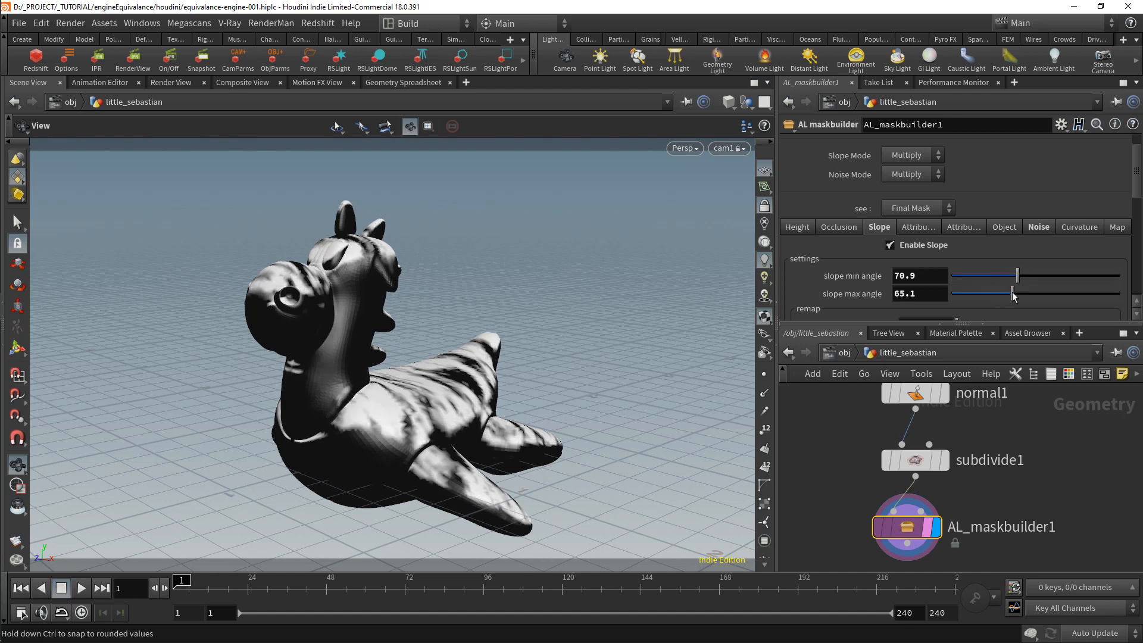
# Step: Switch the network to mat, maximize it, and enter materialbuilder_mantra_karma
pyautogui.click(843, 353)
pyautogui.click(863, 355)
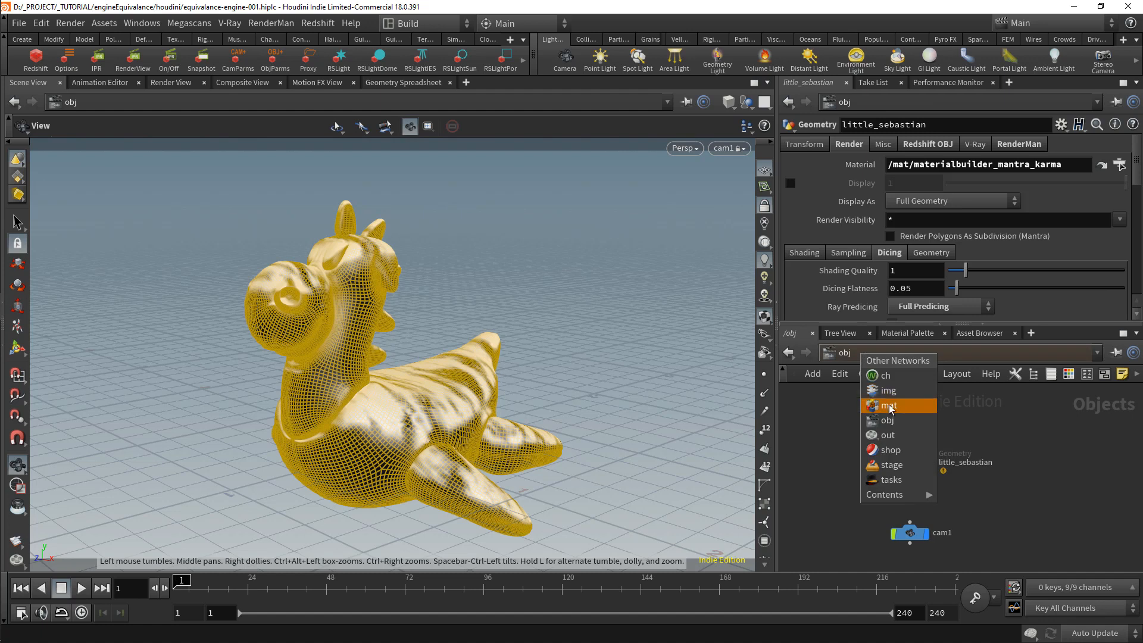
pyautogui.click(888, 407)
pyautogui.hotkey('ctrl', 'b')
pyautogui.scroll(5, 591, 288)
pyautogui.doubleClick(513, 312)
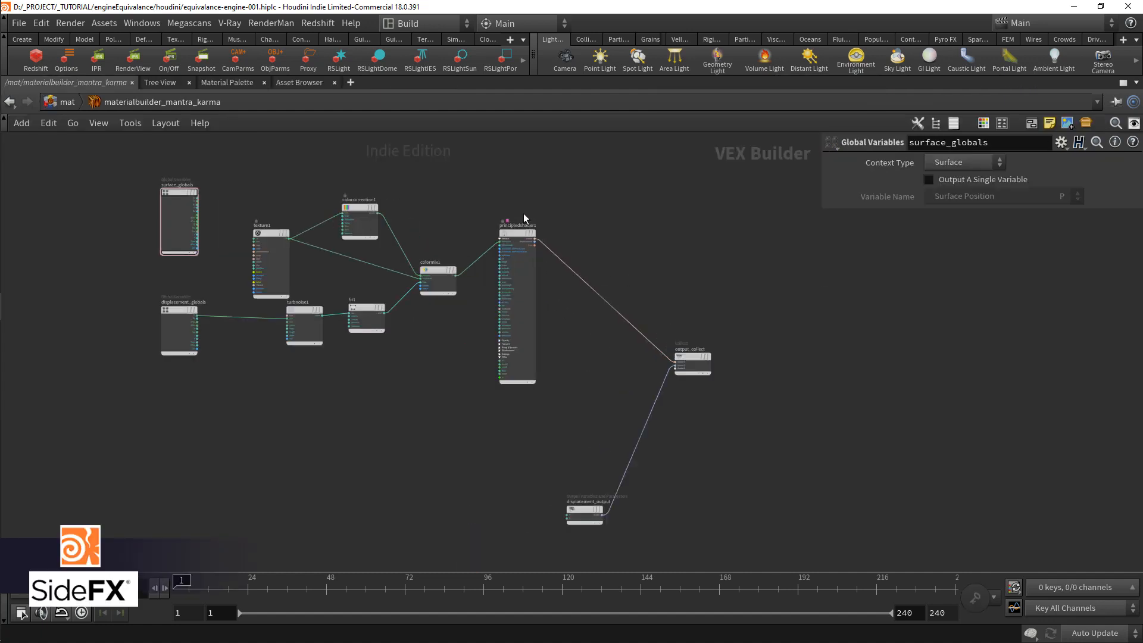
# Step: Add a Principled Shader Core node below principledshader1 in the Mantra/Karma material network
pyautogui.scroll(5, 523, 213)
pyautogui.click(559, 294)
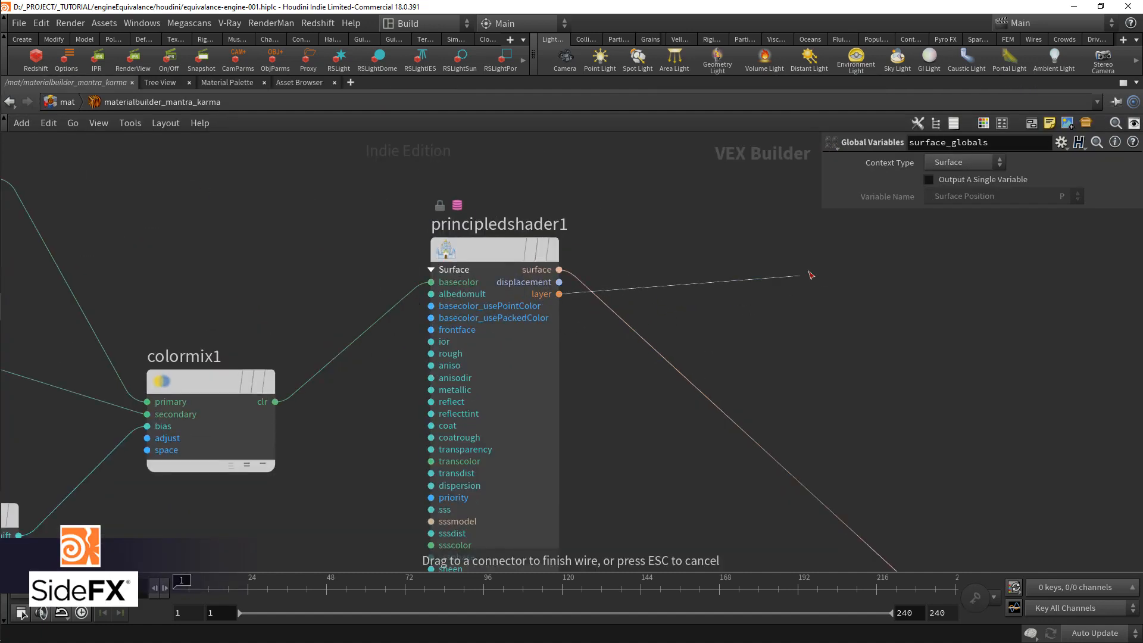
pyautogui.scroll(-4, 737, 281)
pyautogui.press('Tab')
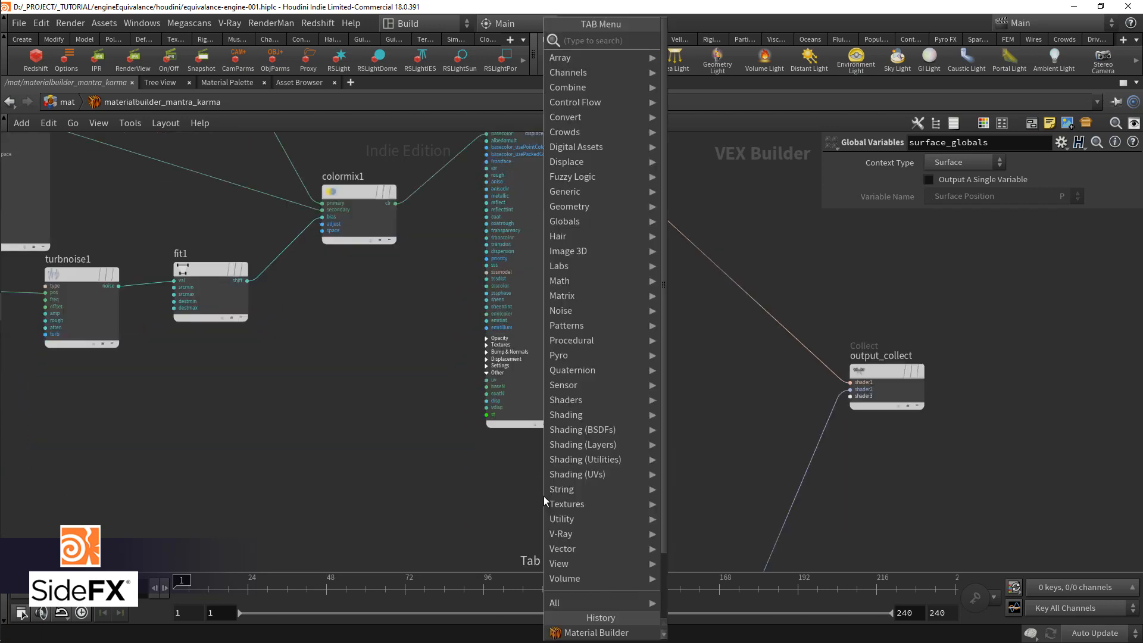
pyautogui.write('princip')
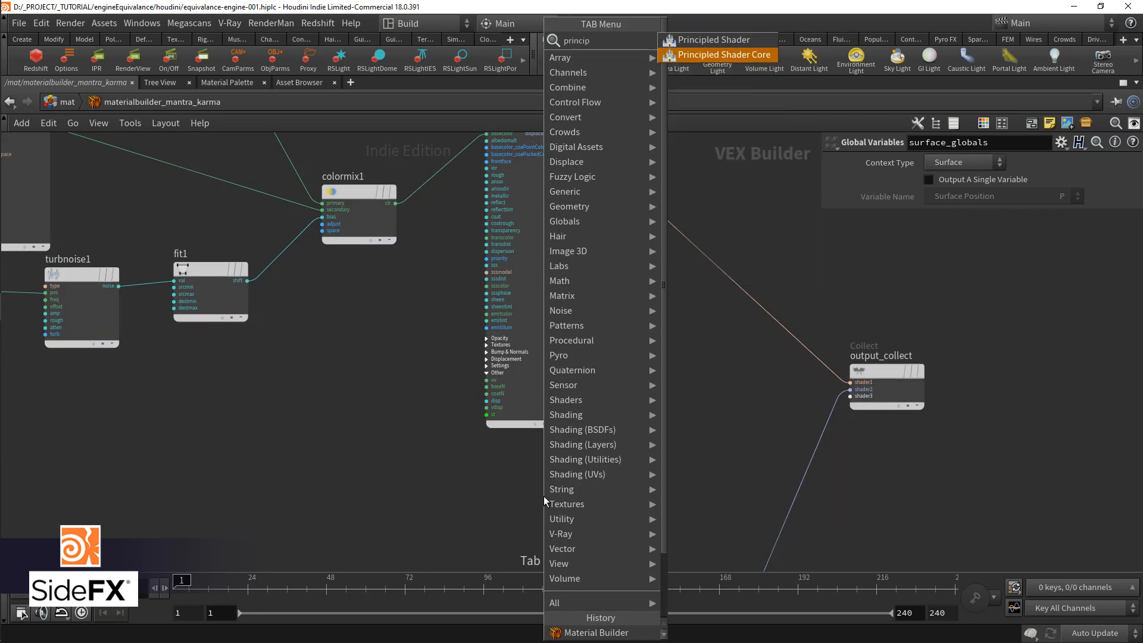
pyautogui.press('Down')
pyautogui.press('Return')
pyautogui.click(568, 491)
pyautogui.moveTo(586, 505); pyautogui.dragTo(616, 349, button='middle')
pyautogui.scroll(3, 571, 459)
pyautogui.moveTo(609, 488); pyautogui.dragTo(593, 396, button='middle')
pyautogui.scroll(-4, 594, 396)
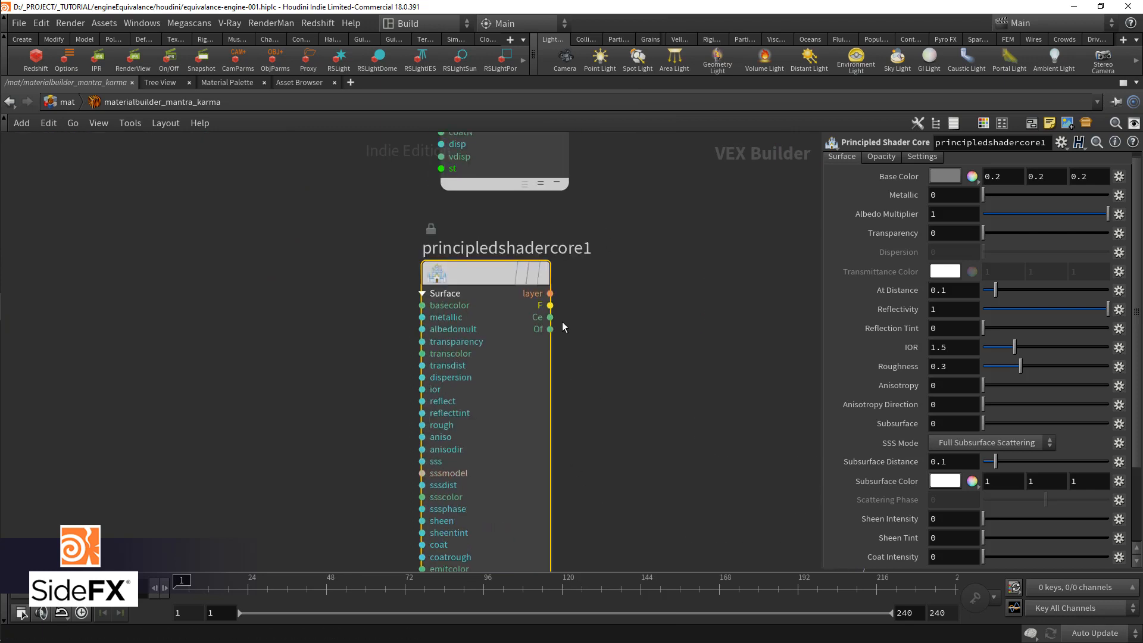
# Step: Add a Layer Mix node between the principled shaders and output_collect
pyautogui.click(553, 295)
pyautogui.moveTo(579, 307); pyautogui.dragTo(467, 453, button='middle')
pyautogui.scroll(1, 749, 298)
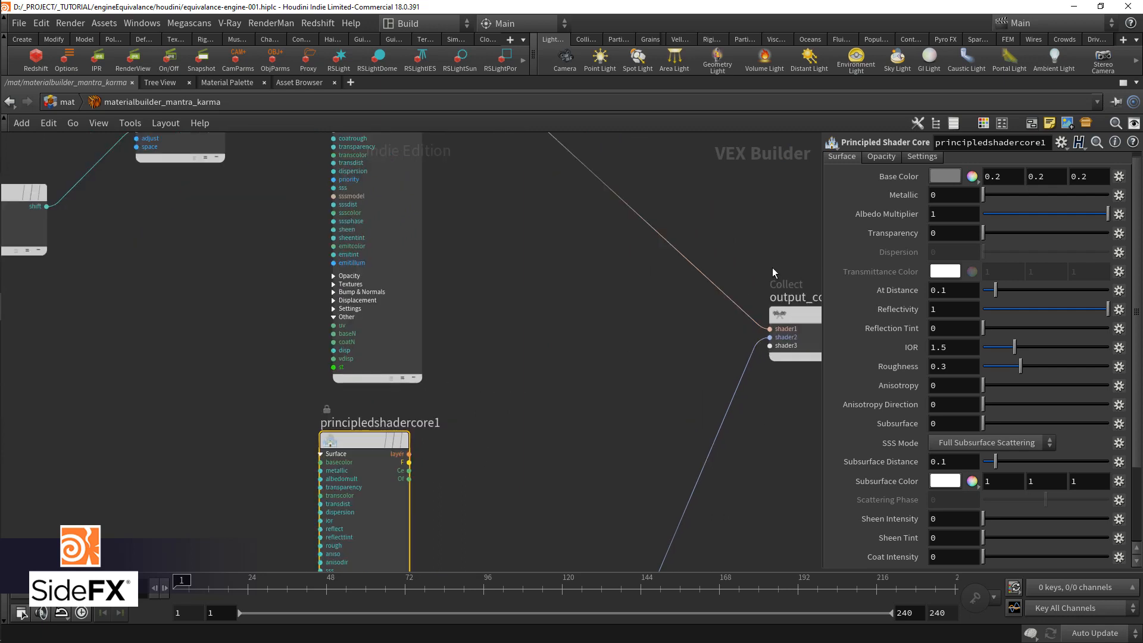
pyautogui.scroll(1, 554, 401)
pyautogui.moveTo(553, 401); pyautogui.dragTo(467, 406, button='middle')
pyautogui.press('Tab')
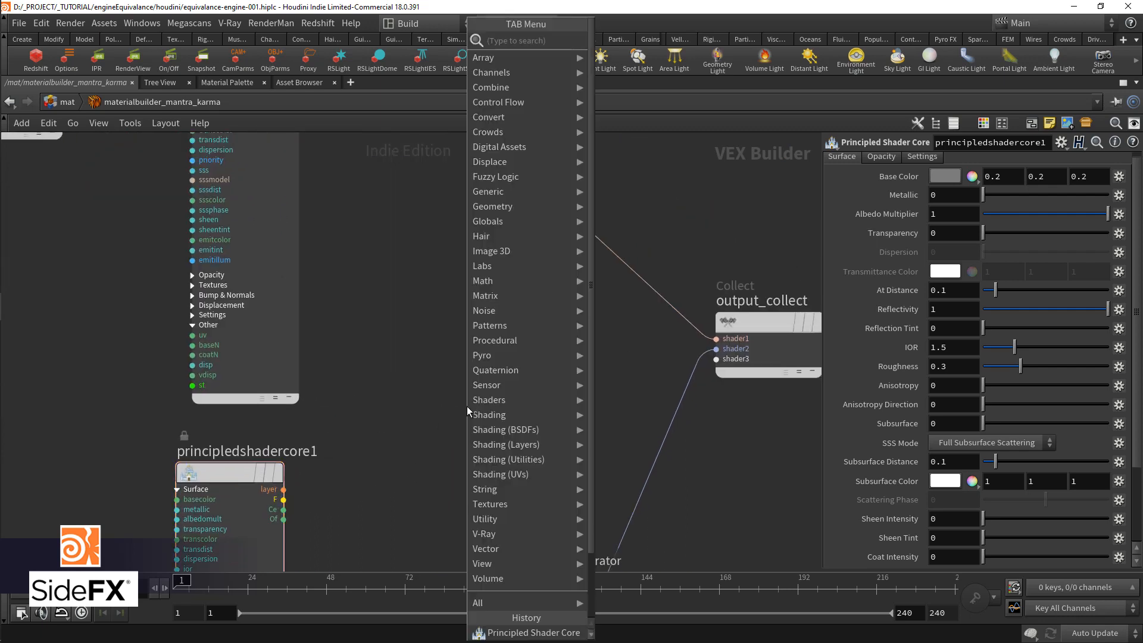
pyautogui.write('layer mix')
pyautogui.press('Return')
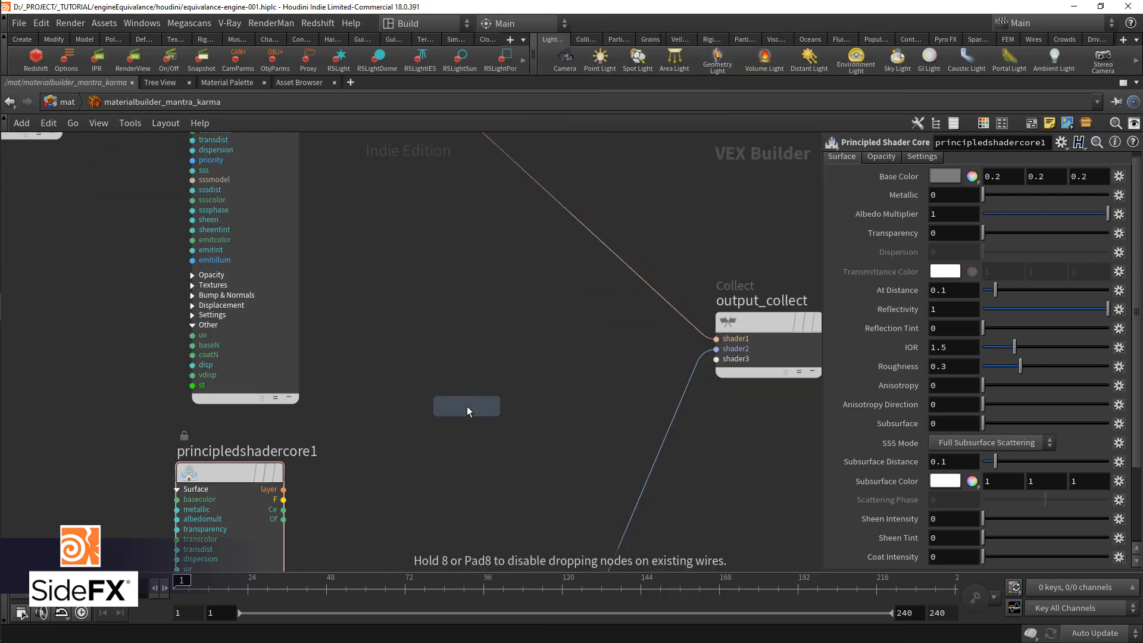
pyautogui.click(467, 406)
# Step: Try out a Layer Composite node and its operation modes above layermix1, and remove the node
pyautogui.press('Tab')
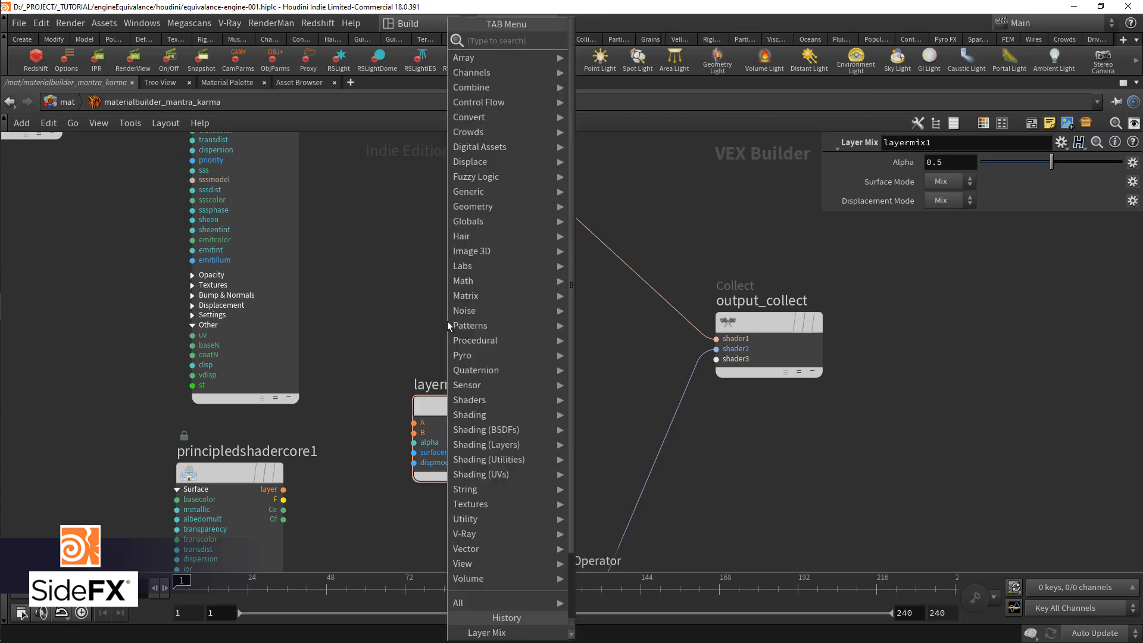
pyautogui.write('layer comp')
pyautogui.press('Return')
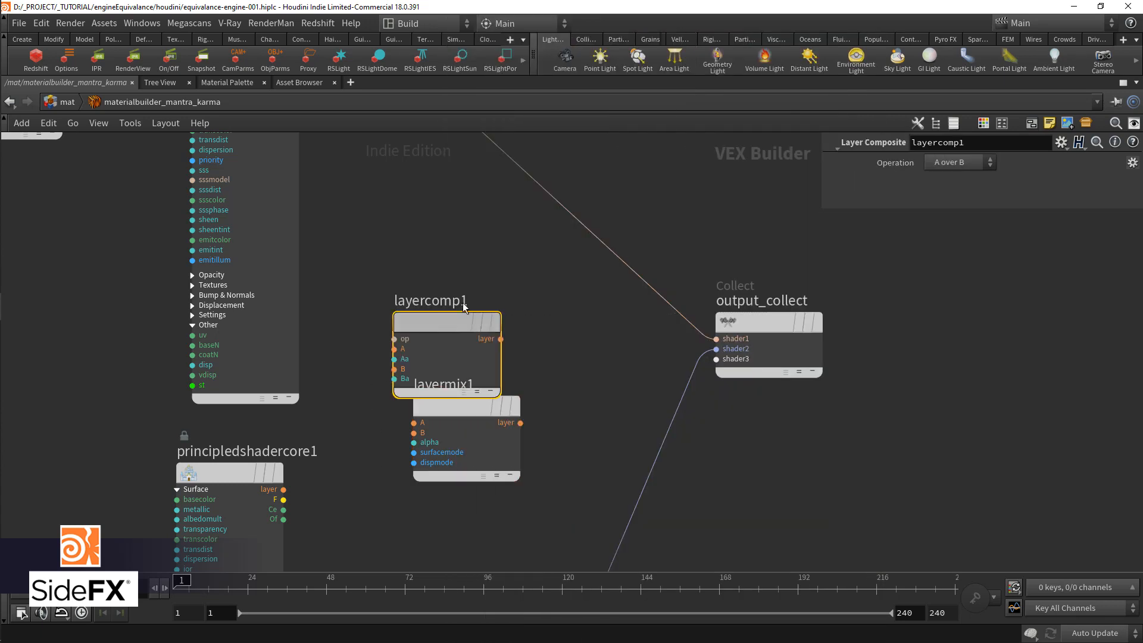
pyautogui.moveTo(448, 321); pyautogui.dragTo(488, 253)
pyautogui.click(966, 164)
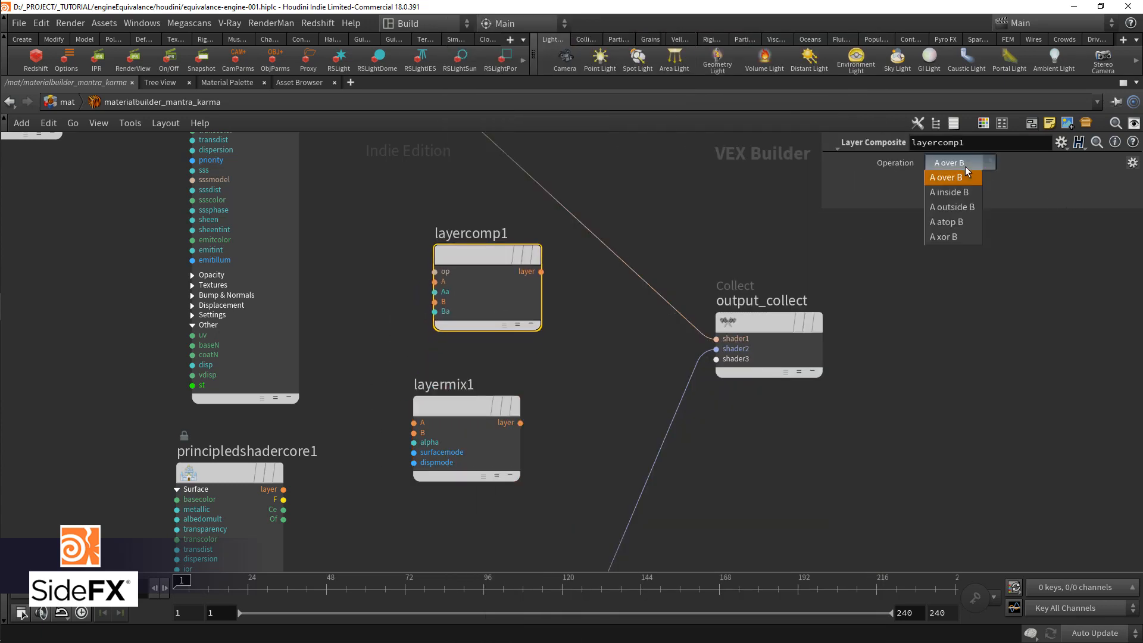
pyautogui.click(966, 193)
pyautogui.click(955, 162)
pyautogui.click(965, 222)
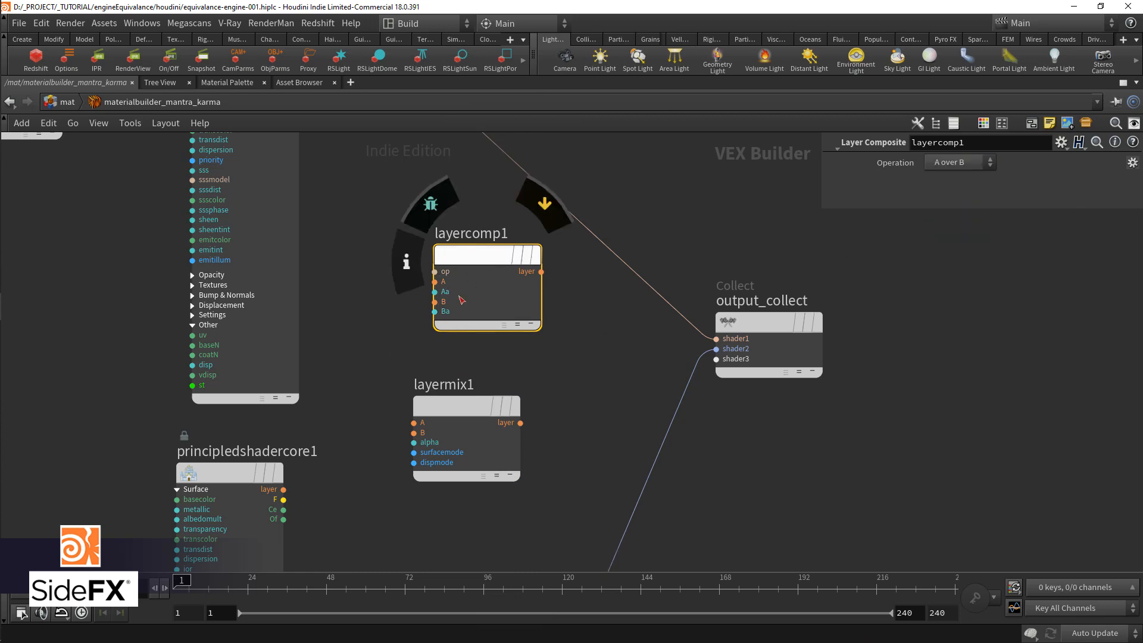
pyautogui.moveTo(469, 272)
pyautogui.press('Delete')
# Step: Connect principledshader1's layer output to layermix1's A input and principledshadercore1's layer output to its B input
pyautogui.click(414, 423)
pyautogui.scroll(-3, 381, 409)
pyautogui.moveTo(355, 325); pyautogui.dragTo(406, 459, button='middle')
pyautogui.scroll(2, 405, 460)
pyautogui.click(375, 235)
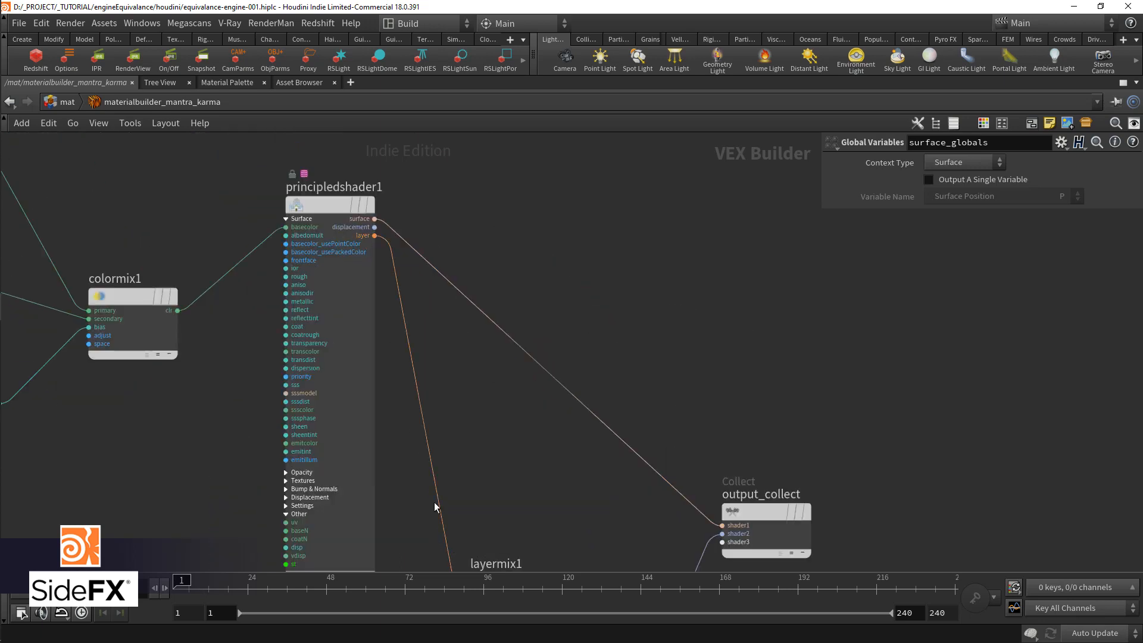
pyautogui.moveTo(416, 501); pyautogui.dragTo(480, 250, button='middle')
pyautogui.scroll(1, 475, 274)
pyautogui.moveTo(415, 420); pyautogui.dragTo(520, 364)
pyautogui.scroll(-3, 525, 438)
# Step: Try to wire layermix1's layer output straight into output_collect's first input, and remove that wire
pyautogui.moveTo(529, 438); pyautogui.dragTo(446, 452, button='middle')
pyautogui.moveTo(526, 391); pyautogui.dragTo(662, 333)
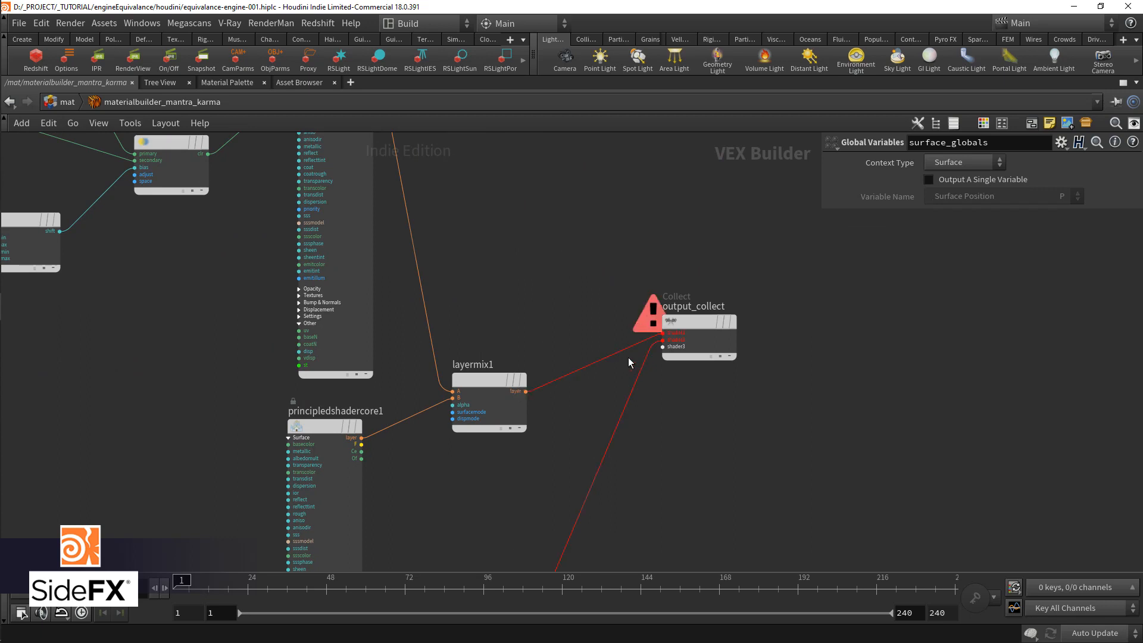
pyautogui.moveTo(582, 343); pyautogui.dragTo(569, 400)
pyautogui.press('Delete')
# Step: Make room before output_collect, add a Compute Lighting node there, and feed it layermix1's layer output
pyautogui.moveTo(725, 351); pyautogui.dragTo(847, 460)
pyautogui.press('Tab')
pyautogui.write('comput')
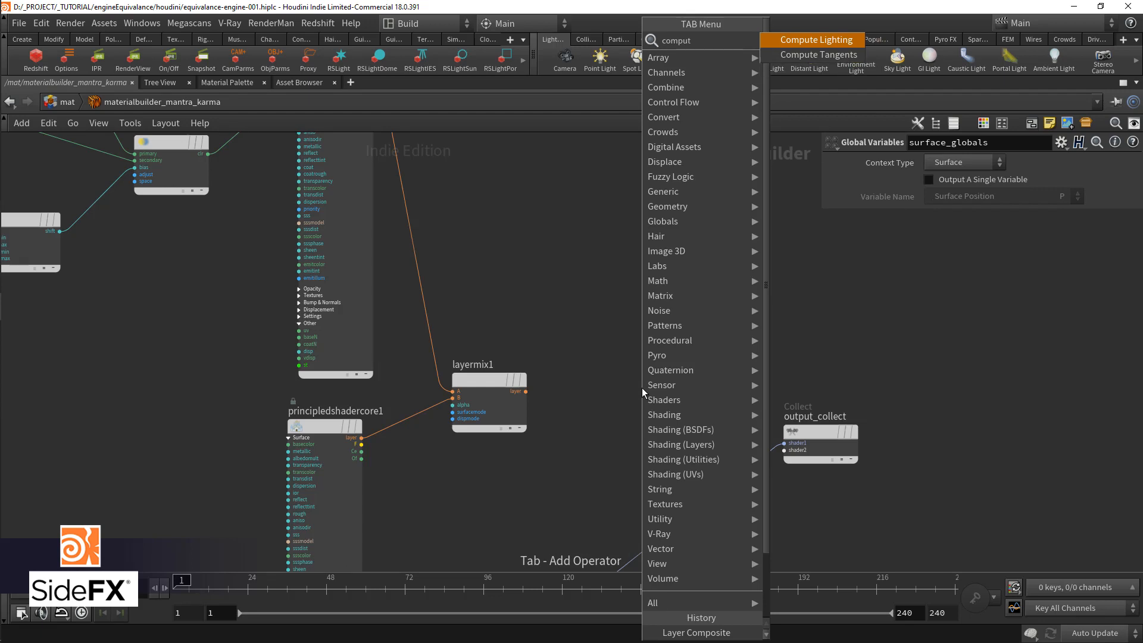
pyautogui.press('Return')
pyautogui.click(635, 392)
pyautogui.scroll(3, 635, 392)
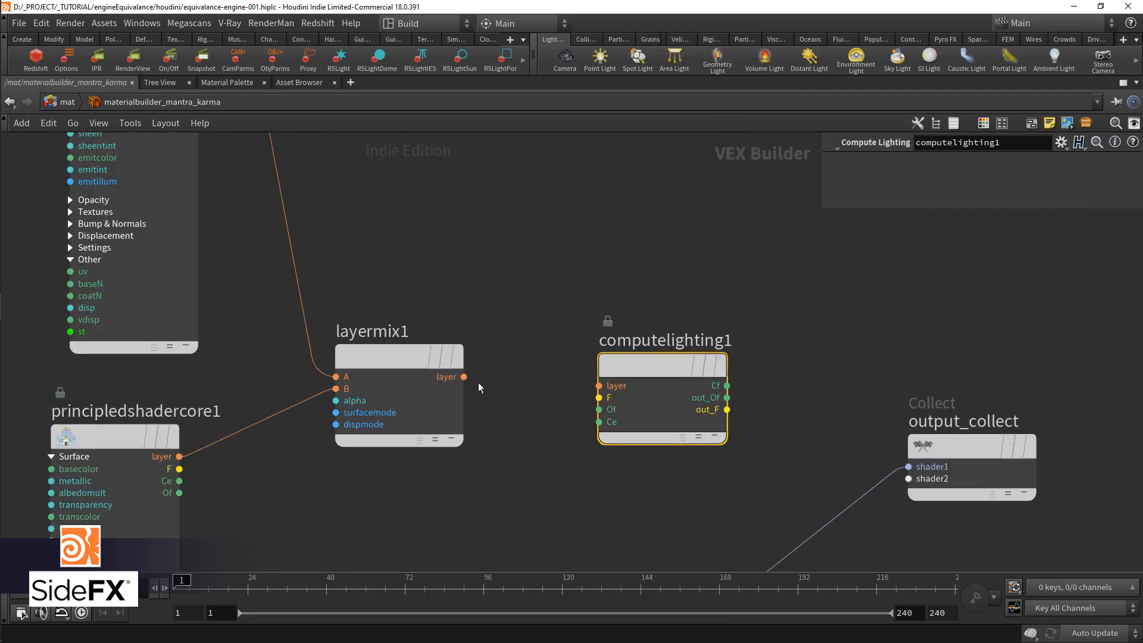
pyautogui.scroll(-3, 636, 376)
# Step: Paste the surface_output node beside computelighting1 and connect Cf, out_Of and out_F to its Cf, Of and F inputs
pyautogui.hotkey('ctrl', 'v')
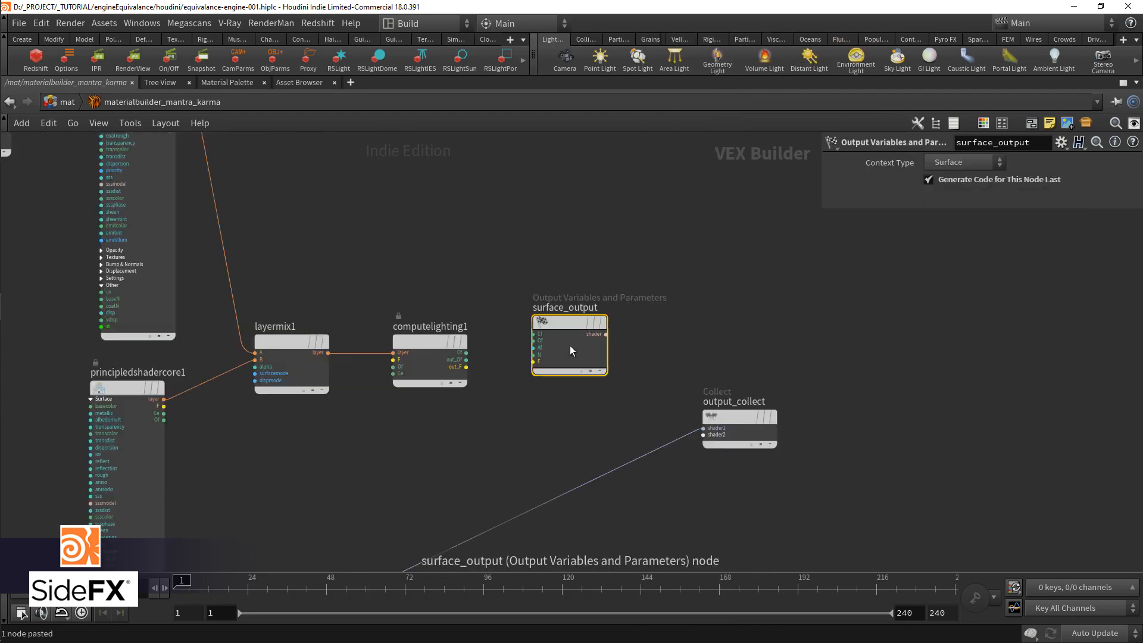
pyautogui.moveTo(567, 328); pyautogui.dragTo(596, 330)
pyautogui.moveTo(465, 354); pyautogui.dragTo(562, 340)
pyautogui.scroll(2, 495, 365)
pyautogui.moveTo(458, 369); pyautogui.dragTo(591, 370)
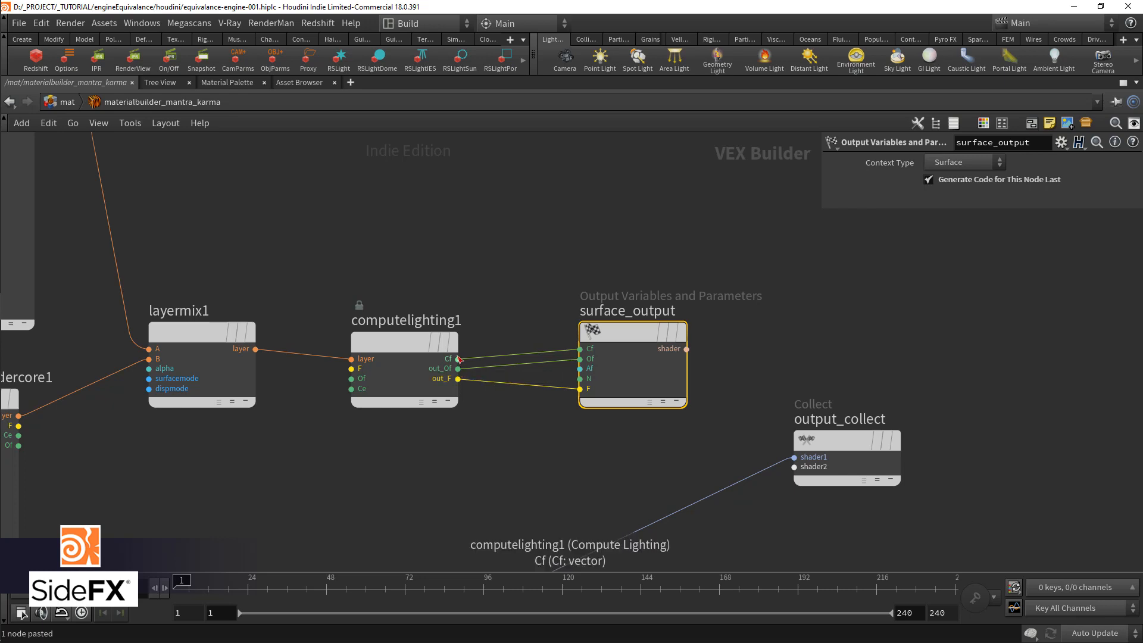
# Step: Connect surface_output to output_collect's shader1 input and displacement_output to shader2, and move displacement_output lower in the network
pyautogui.moveTo(554, 479); pyautogui.dragTo(439, 385, button='middle')
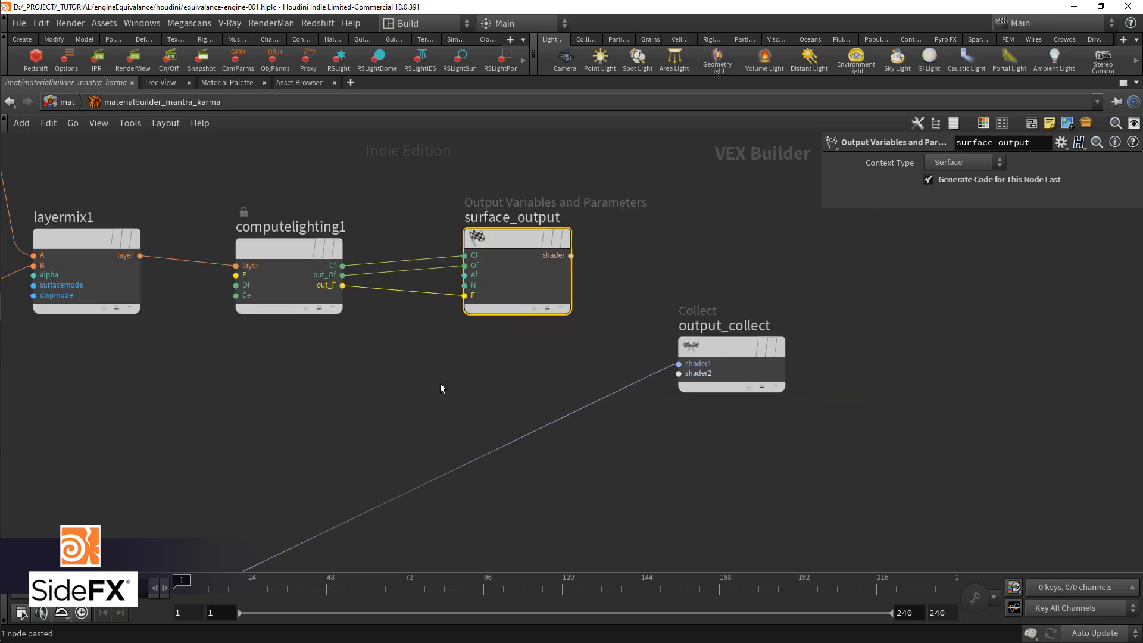
pyautogui.scroll(-1, 439, 385)
pyautogui.moveTo(550, 278); pyautogui.dragTo(627, 344)
pyautogui.moveTo(452, 463); pyautogui.dragTo(473, 380, button='middle')
pyautogui.scroll(-1, 473, 380)
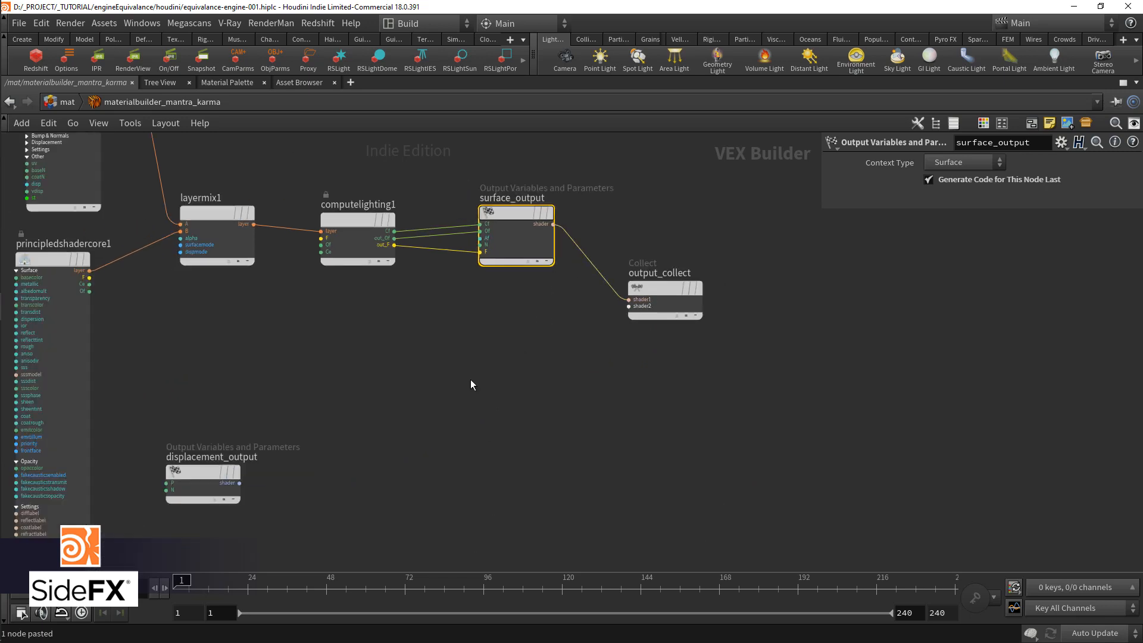
pyautogui.click(239, 483)
pyautogui.click(629, 306)
pyautogui.scroll(-3, 587, 373)
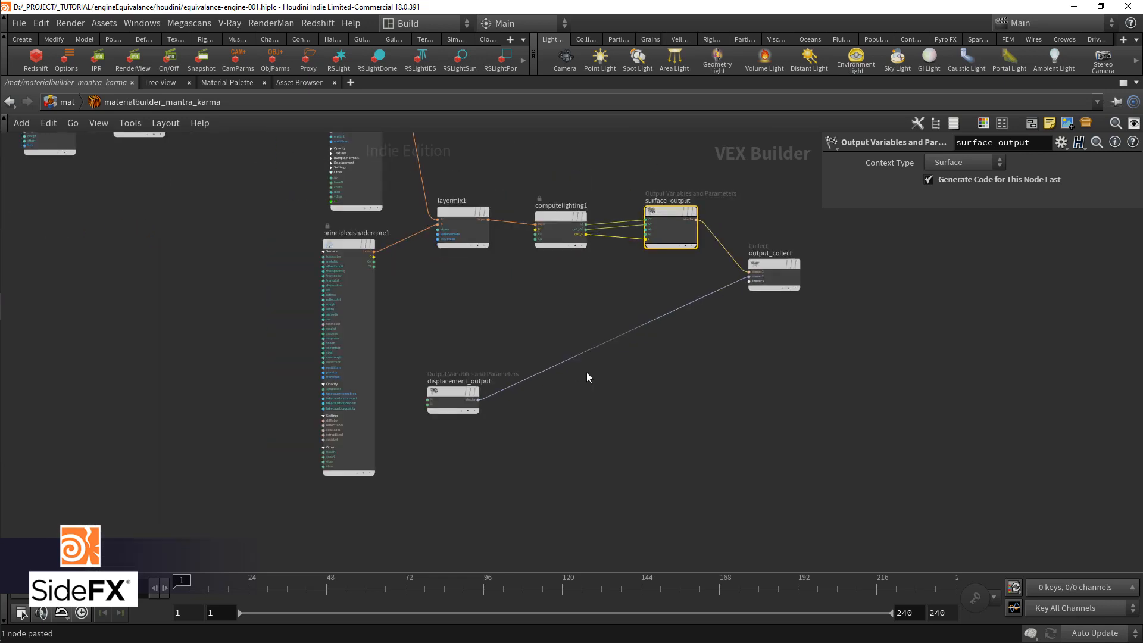
pyautogui.moveTo(485, 391); pyautogui.dragTo(494, 509)
pyautogui.moveTo(546, 340); pyautogui.dragTo(534, 391, button='middle')
# Step: Restore the split pane layout, render the material with mantra1, and set layermix1's Alpha to 1
pyautogui.scroll(2, 527, 392)
pyautogui.hotkey('ctrl', 'b')
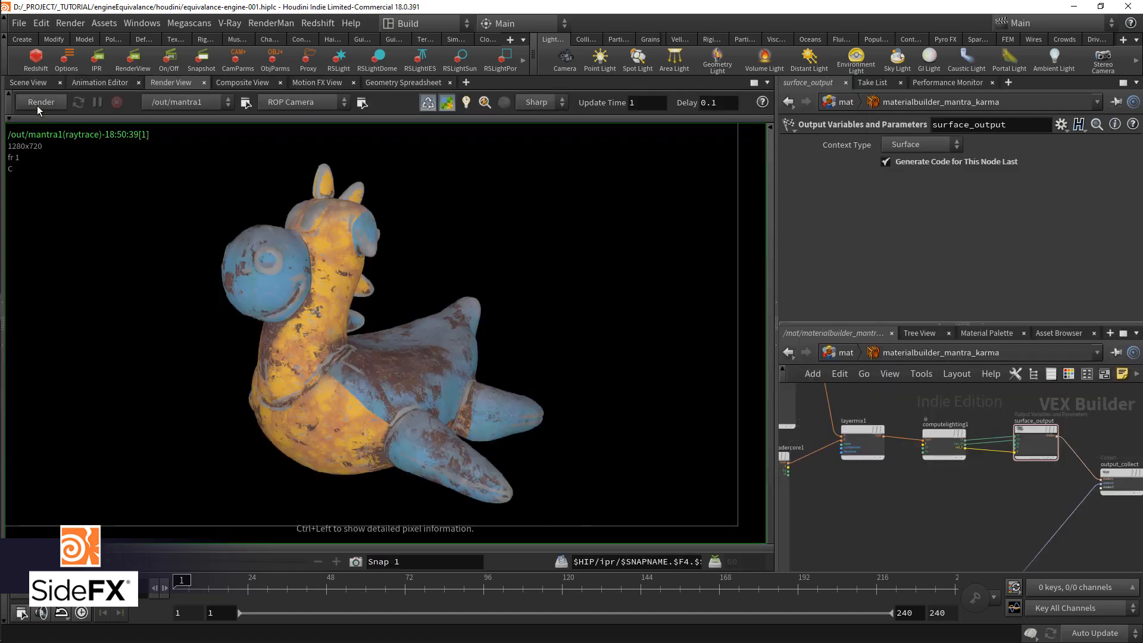
pyautogui.click(862, 441)
pyautogui.scroll(2, 834, 435)
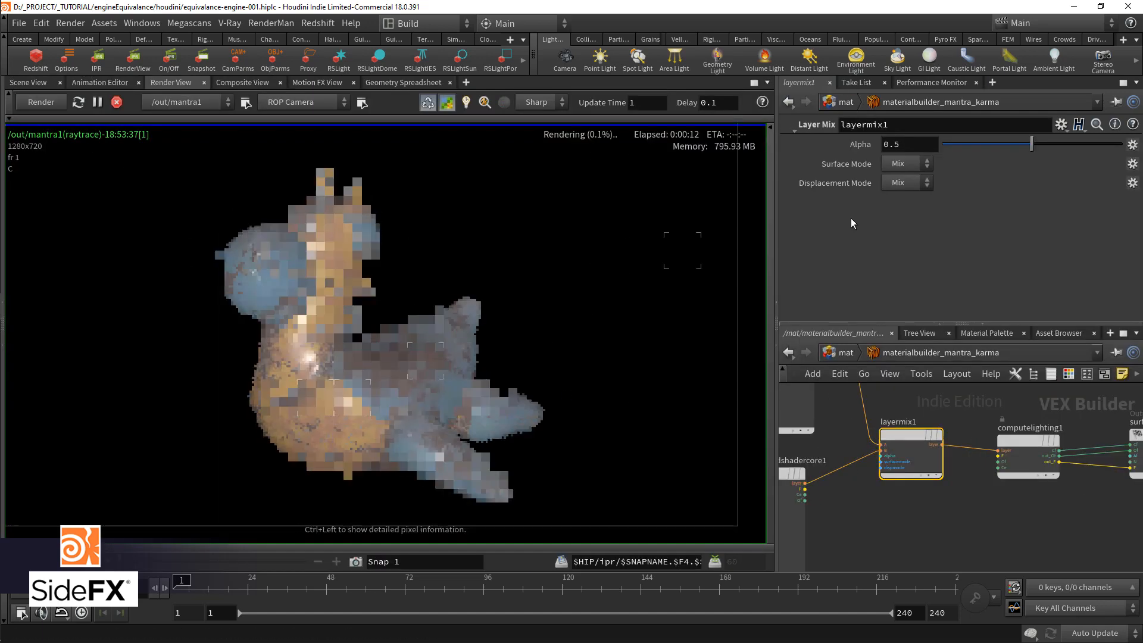
pyautogui.moveTo(964, 144); pyautogui.dragTo(1081, 141)
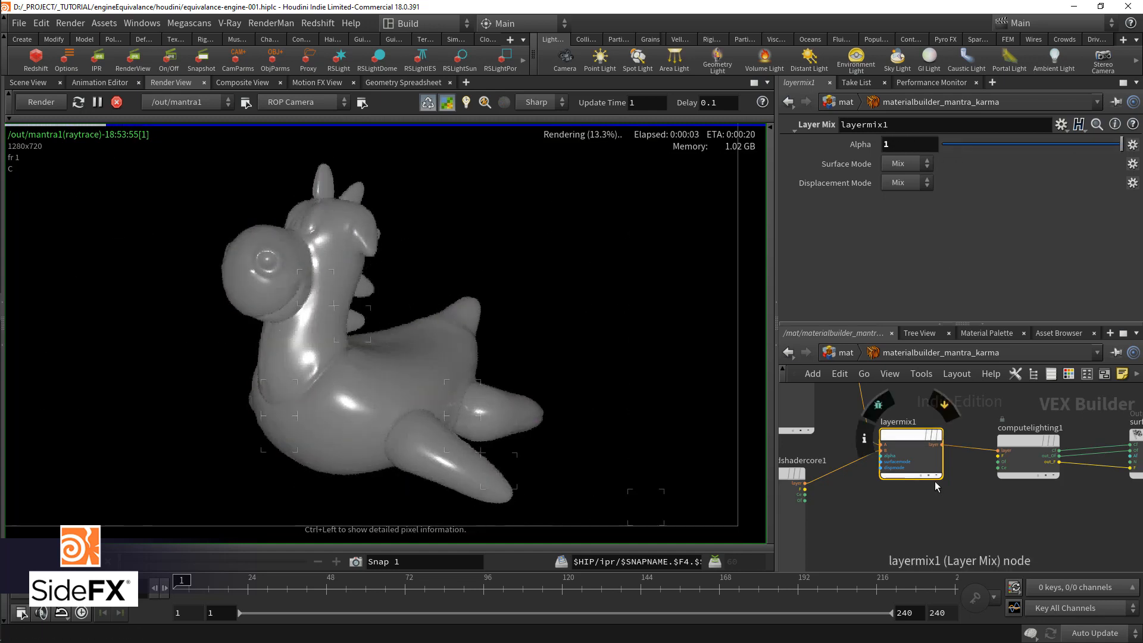
# Step: Add a Bind node below layermix1 and set its parameter name to mask
pyautogui.moveTo(940, 526); pyautogui.dragTo(928, 459, button='middle')
pyautogui.scroll(-5, 930, 459)
pyautogui.moveTo(916, 507); pyautogui.dragTo(970, 464, button='middle')
pyautogui.scroll(2, 969, 467)
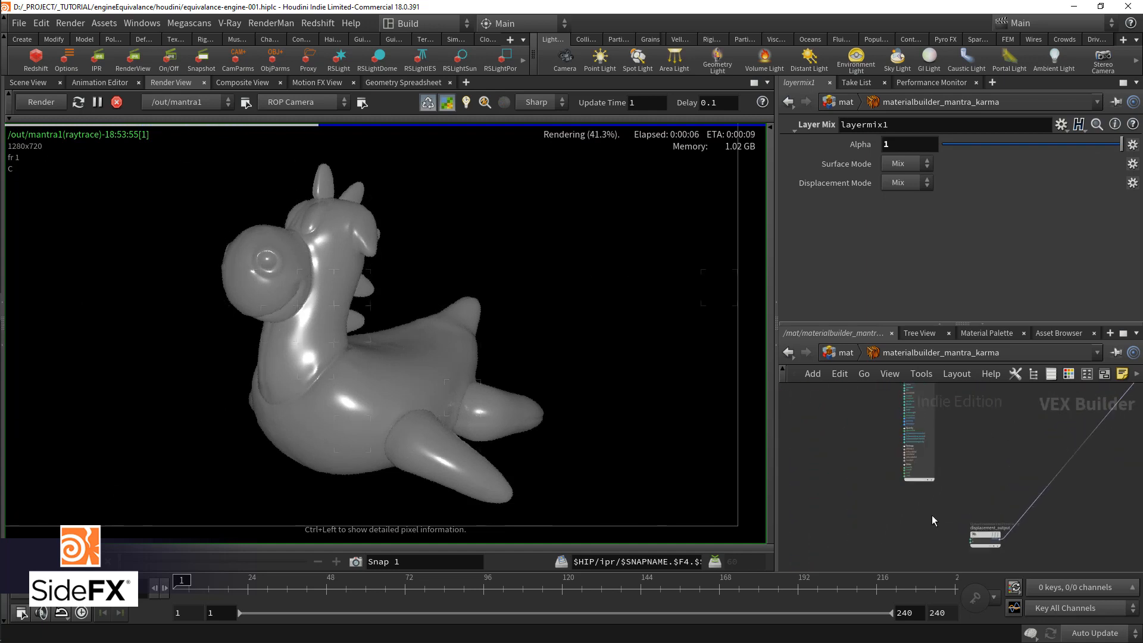
pyautogui.moveTo(994, 393); pyautogui.dragTo(966, 505, button='middle')
pyautogui.scroll(3, 952, 475)
pyautogui.press('Tab')
pyautogui.write('bind')
pyautogui.press('Return')
pyautogui.click(952, 475)
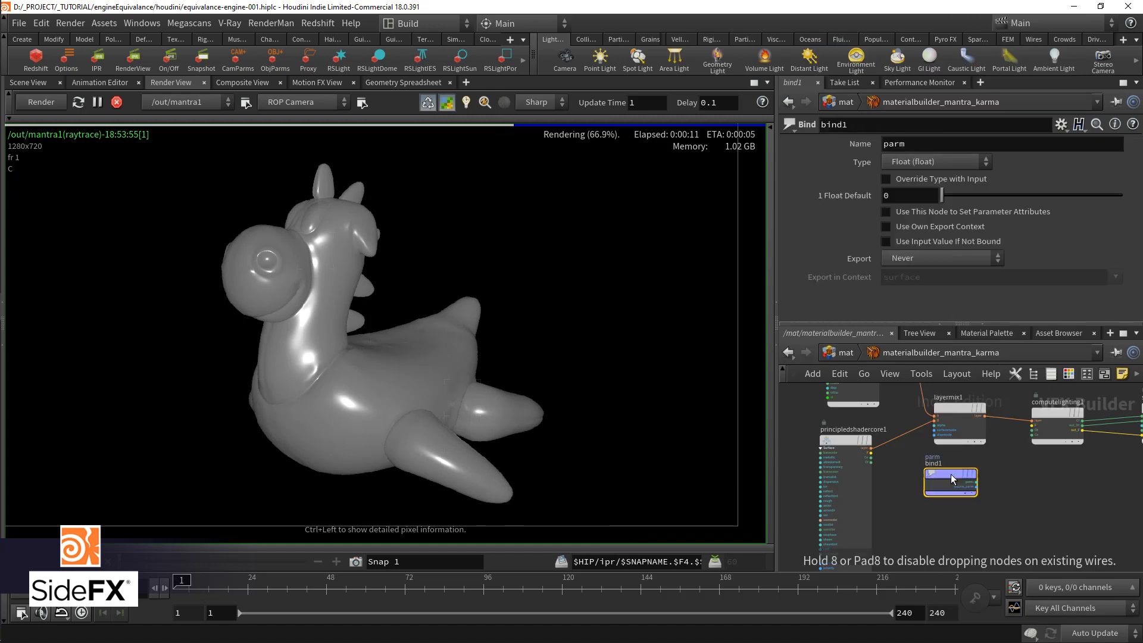
pyautogui.doubleClick(933, 149)
pyautogui.write('mask')
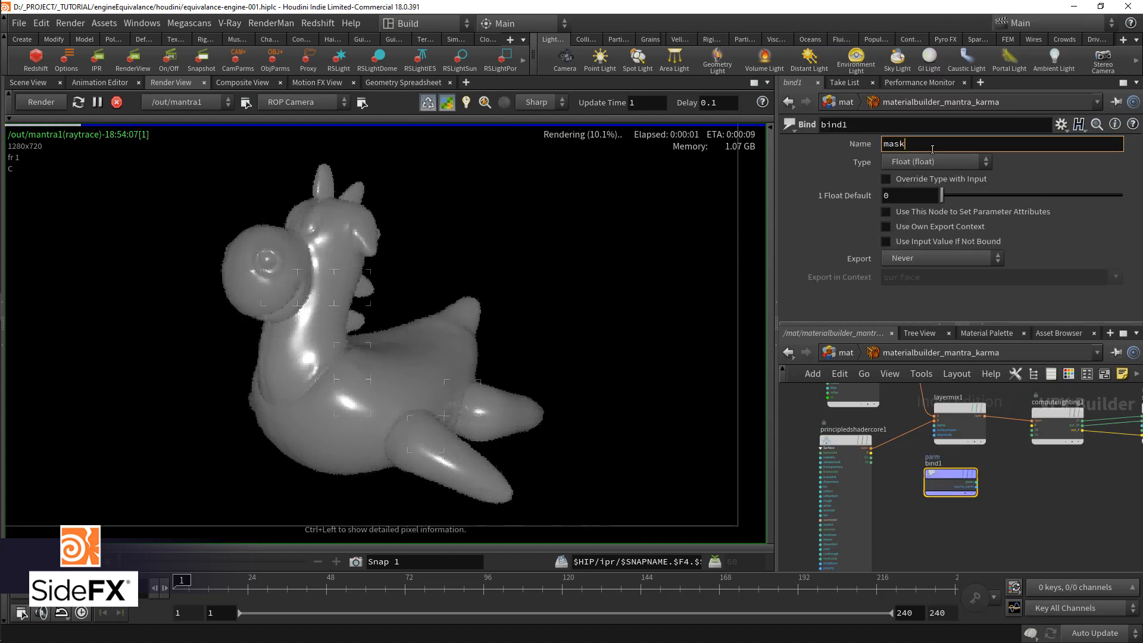
# Step: Connect bind1's mask output to layermix1's alpha input and move bind1 further below the mix node
pyautogui.click(976, 481)
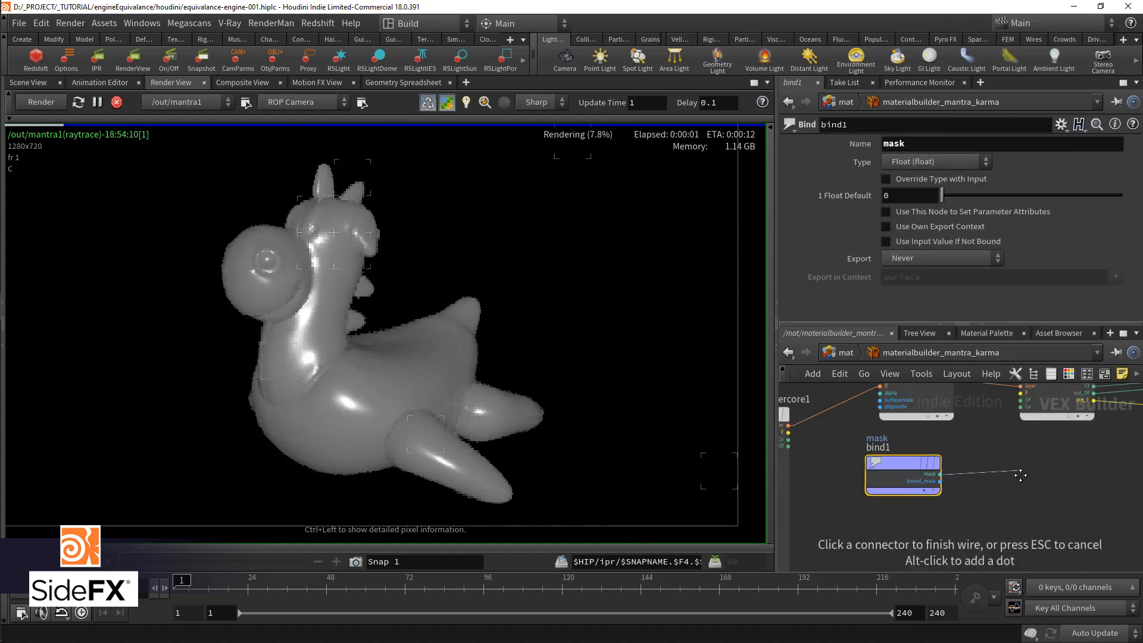
pyautogui.scroll(2, 1020, 470)
pyautogui.click(863, 442)
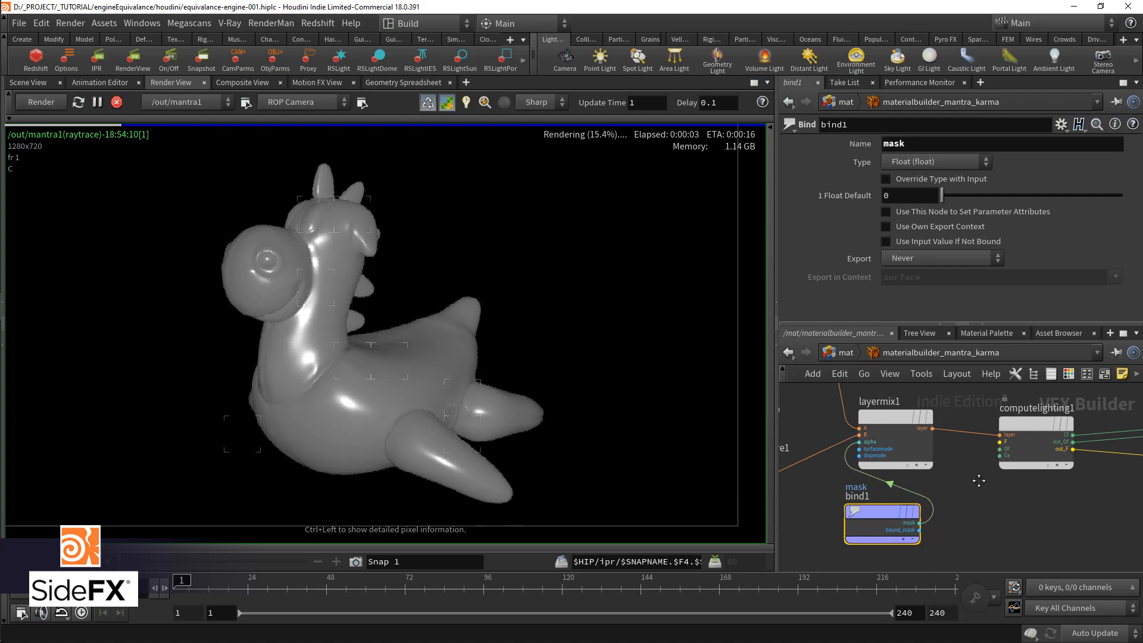
pyautogui.moveTo(942, 522); pyautogui.dragTo(1002, 454, button='middle')
pyautogui.moveTo(928, 454); pyautogui.dragTo(937, 526)
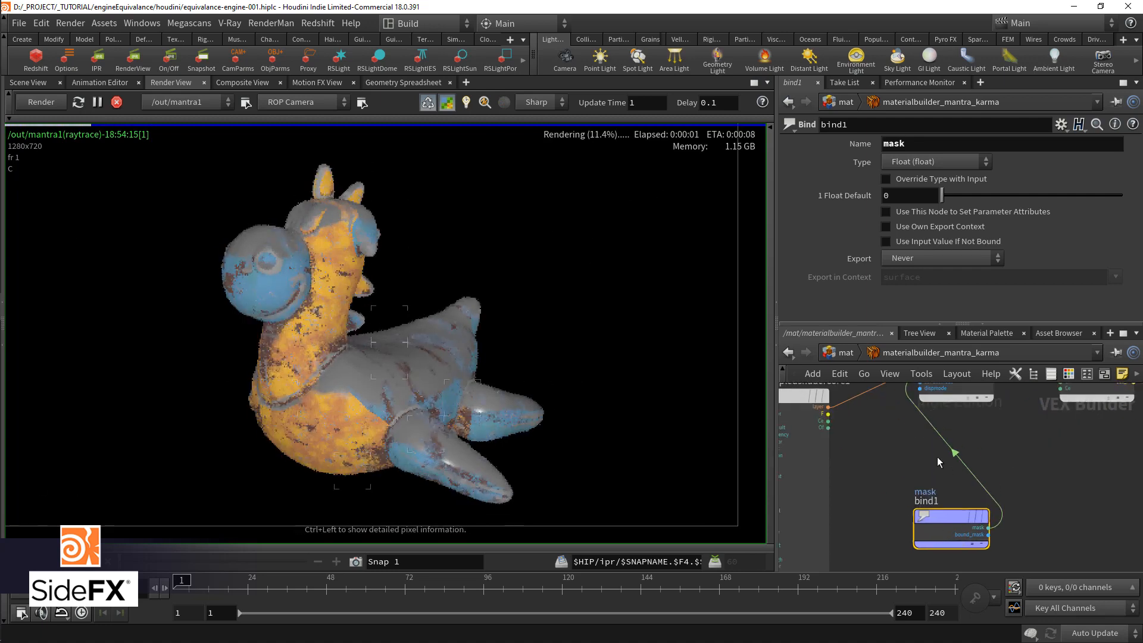
# Step: Set principledshadercore1's base color to a lighter grey with value 0.417
pyautogui.scroll(-3, 936, 455)
pyautogui.click(846, 424)
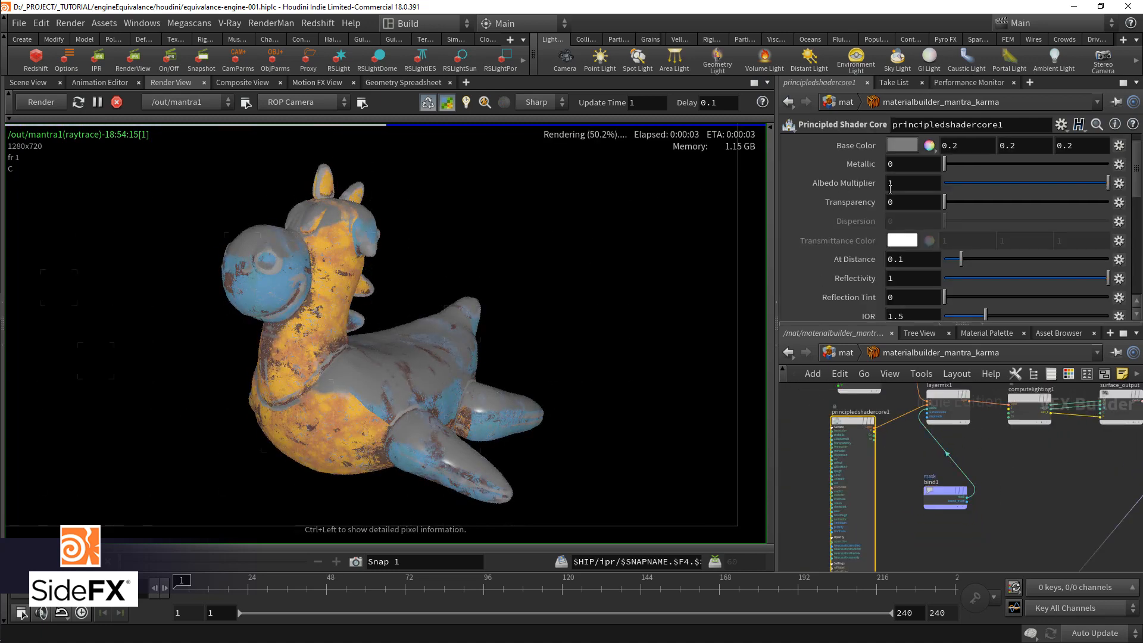
pyautogui.click(887, 182)
pyautogui.moveTo(936, 329); pyautogui.dragTo(983, 328)
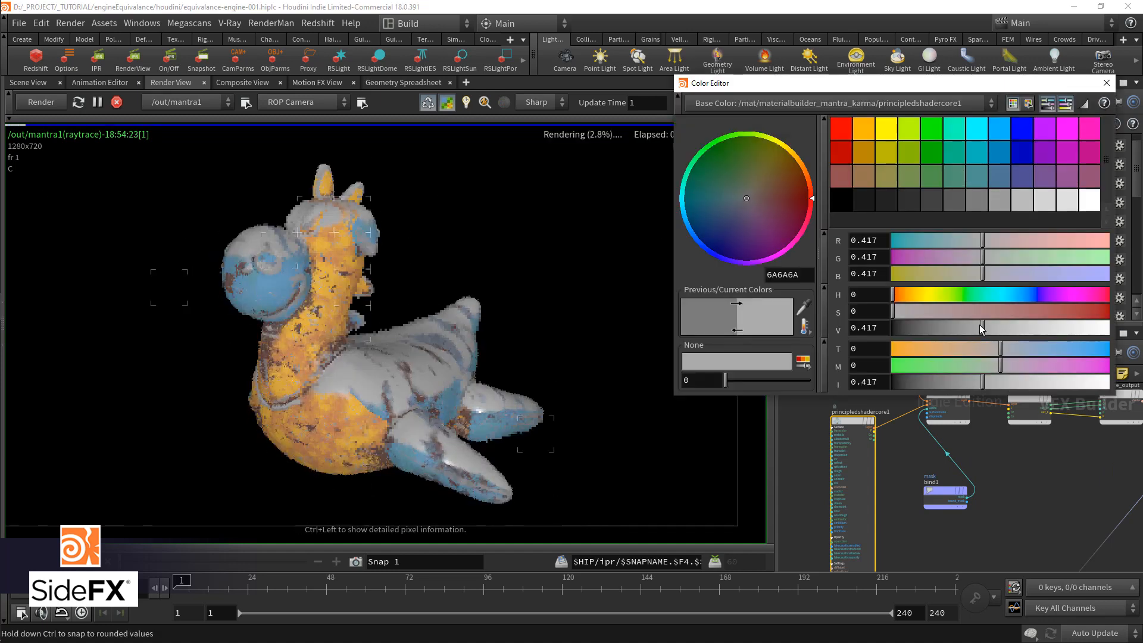
pyautogui.click(1105, 83)
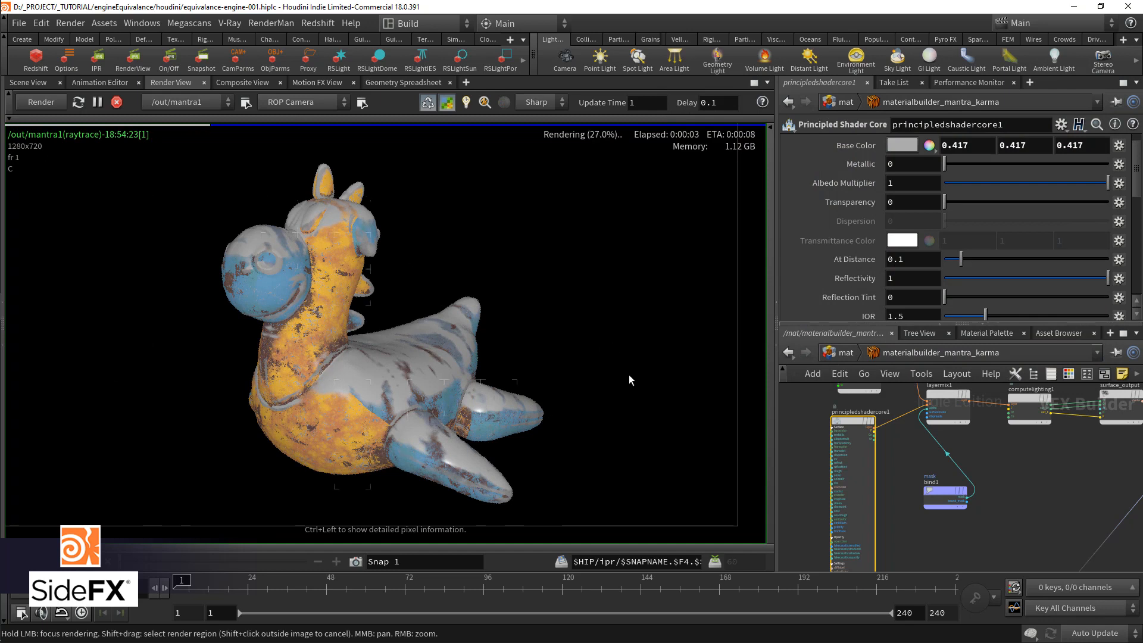
# Step: Connect the noise-driven fit1 output to layermix1's alpha input in place of the mask attribute
pyautogui.scroll(-4, 964, 480)
pyautogui.scroll(1, 968, 465)
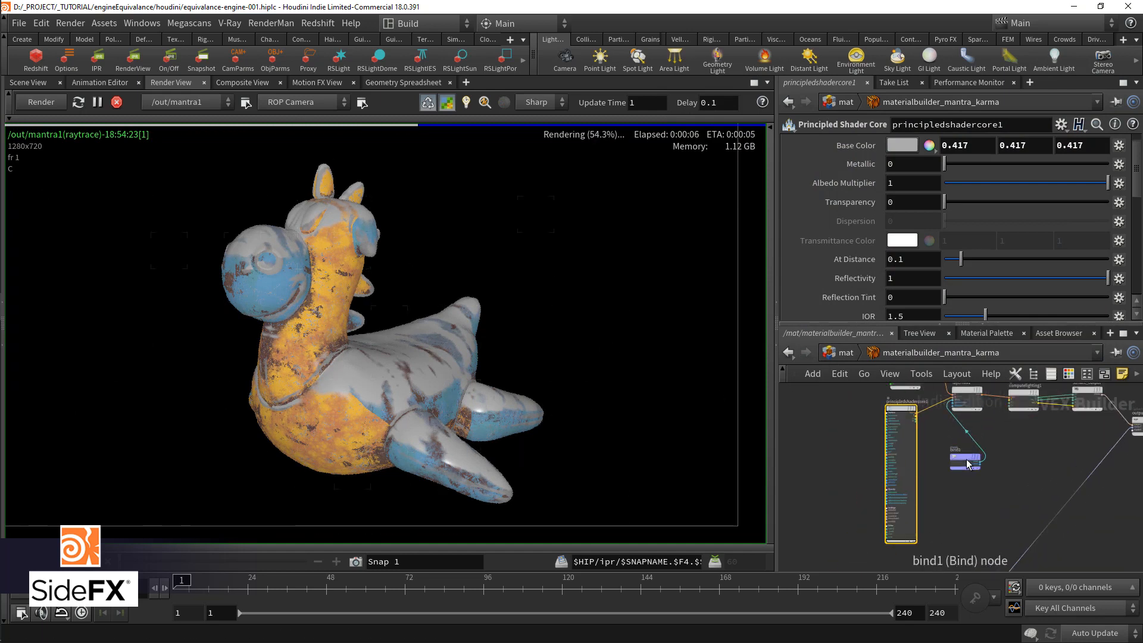
pyautogui.moveTo(916, 427); pyautogui.dragTo(996, 504, button='middle')
pyautogui.moveTo(1039, 506); pyautogui.dragTo(837, 446)
pyautogui.moveTo(837, 446); pyautogui.dragTo(917, 499, button='middle')
pyautogui.scroll(1, 986, 495)
pyautogui.click(988, 475)
pyautogui.scroll(1, 886, 445)
pyautogui.scroll(1, 917, 499)
# Step: Set fit1's Destination Max to .5 to limit the noise-driven layer blend
pyautogui.click(872, 468)
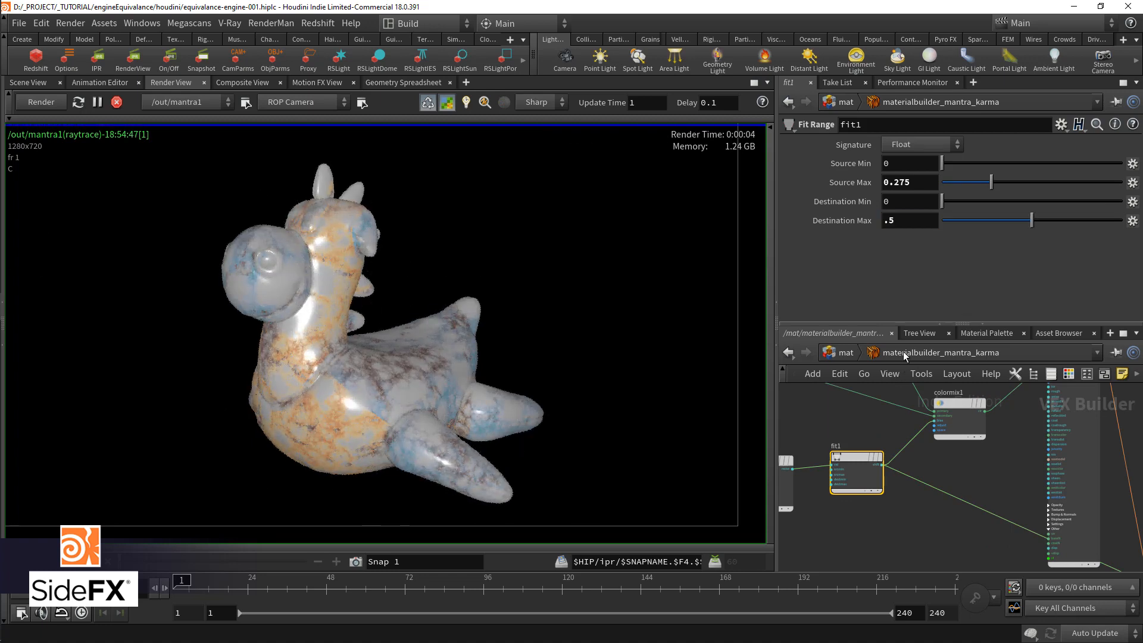
pyautogui.moveTo(921, 553); pyautogui.dragTo(794, 457, button='middle')
pyautogui.scroll(-2, 894, 479)
pyautogui.scroll(1, 1020, 487)
pyautogui.scroll(1, 977, 495)
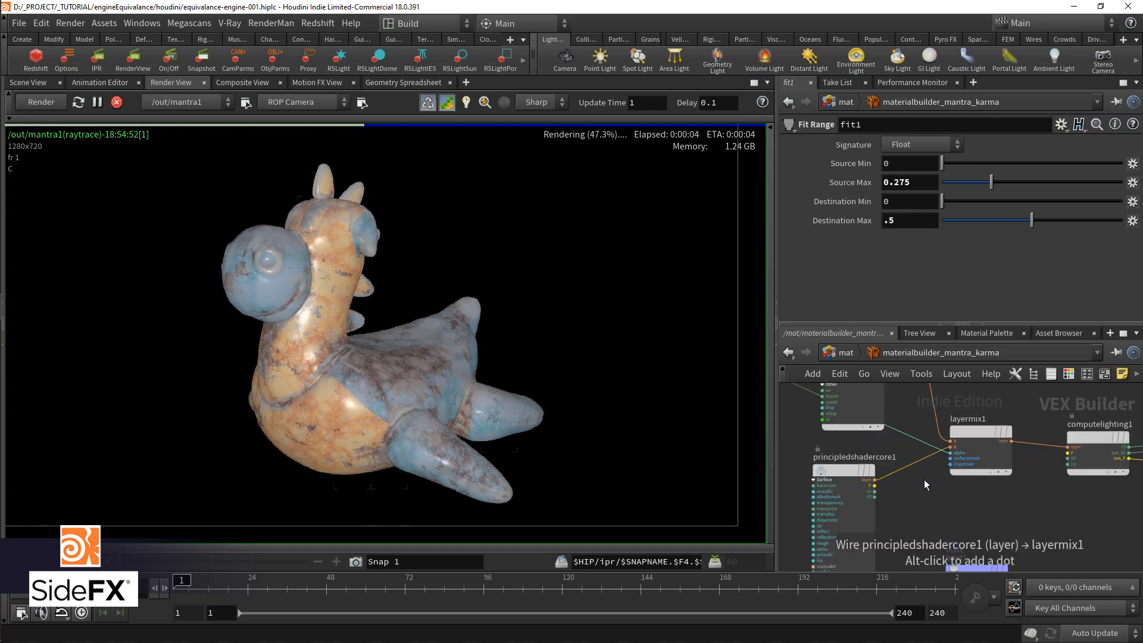
# Step: Reconnect bind1's mask output to layermix1's alpha input in place of the noise
pyautogui.moveTo(950, 453); pyautogui.dragTo(941, 530)
pyautogui.moveTo(941, 530); pyautogui.dragTo(932, 476, button='middle')
pyautogui.click(1000, 526)
# Step: Add a Displace node beside displacement_output
pyautogui.press('Tab')
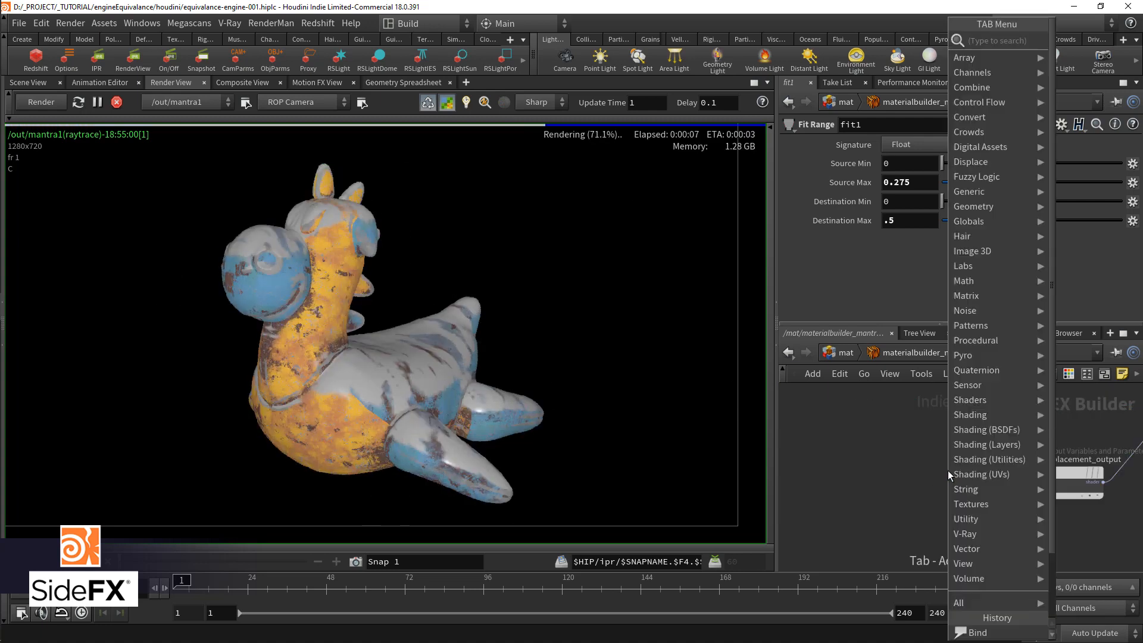
pyautogui.write('displace')
pyautogui.press('Down')
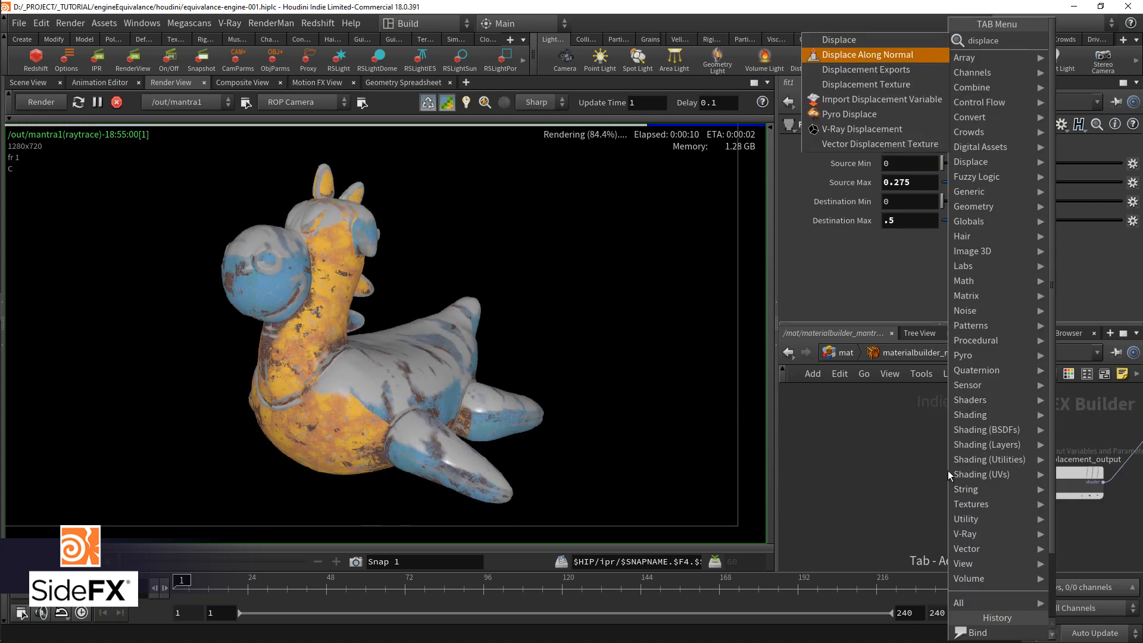
pyautogui.press('Return')
pyautogui.click(949, 470)
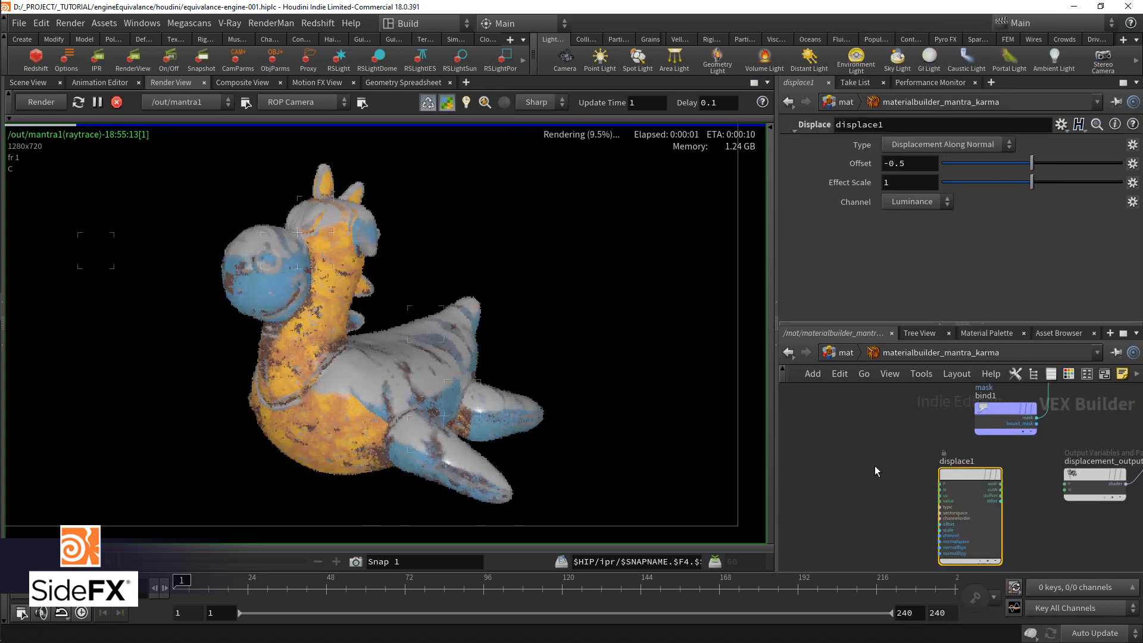
# Step: Duplicate the displacement globals, turbulent noise and fit range nodes, placing the copies ahead of displace1
pyautogui.hotkey('ctrl', 'b')
pyautogui.moveTo(423, 219); pyautogui.dragTo(514, 415, button='middle')
pyautogui.scroll(-3, 514, 420)
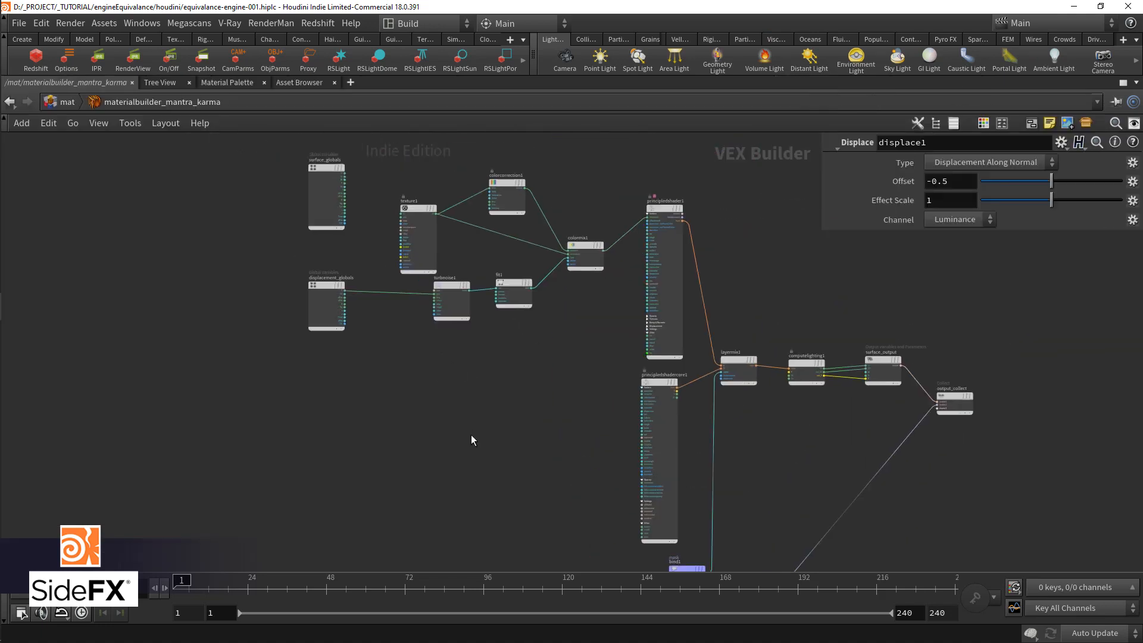
pyautogui.moveTo(220, 390); pyautogui.dragTo(541, 268)
pyautogui.hotkey('ctrl', 'c')
pyautogui.moveTo(521, 321); pyautogui.dragTo(549, 178, button='middle')
pyautogui.scroll(1, 549, 177)
pyautogui.hotkey('ctrl', 'v')
pyautogui.scroll(1, 545, 201)
pyautogui.moveTo(539, 200); pyautogui.dragTo(418, 221)
pyautogui.click(315, 198)
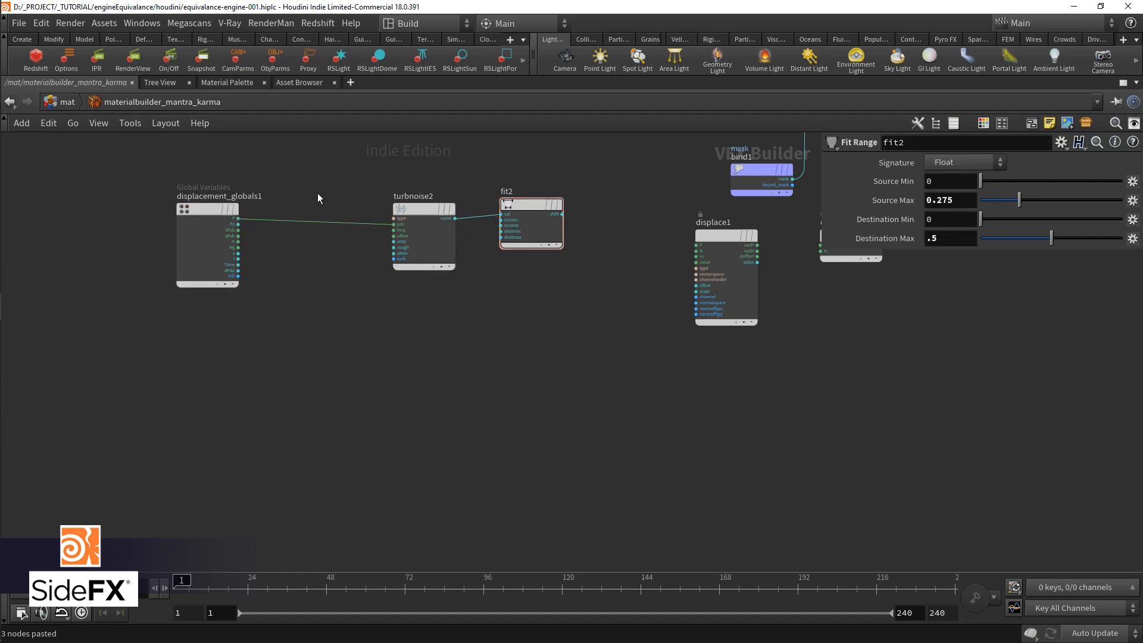
pyautogui.moveTo(315, 198); pyautogui.dragTo(329, 374, button='middle')
pyautogui.moveTo(433, 396); pyautogui.dragTo(409, 391)
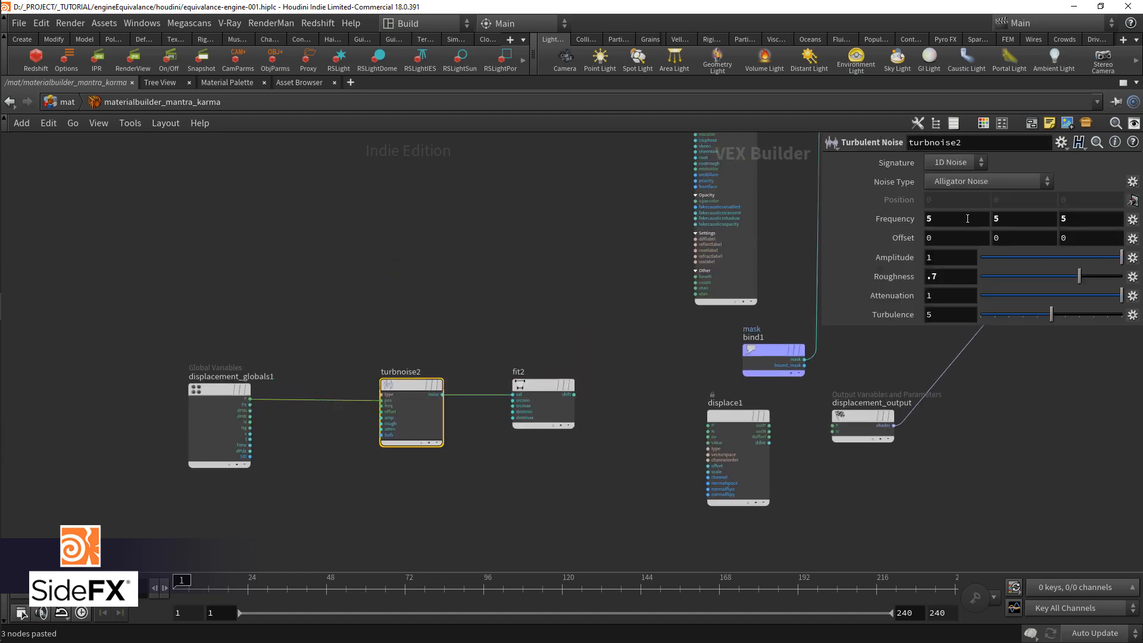
# Step: Set fit2's Source Max to 0.582 and its Destination Max to 1
pyautogui.moveTo(881, 228); pyautogui.dragTo(869, 238)
pyautogui.click(546, 385)
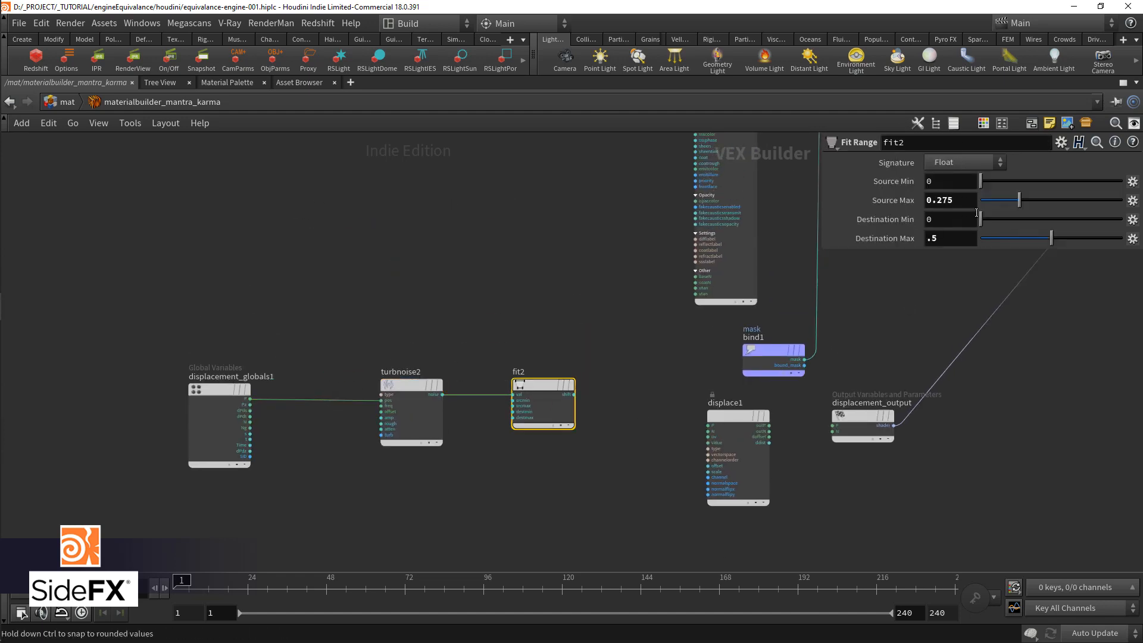
pyautogui.moveTo(1063, 202); pyautogui.dragTo(1064, 203)
pyautogui.moveTo(530, 445); pyautogui.dragTo(467, 433, button='middle')
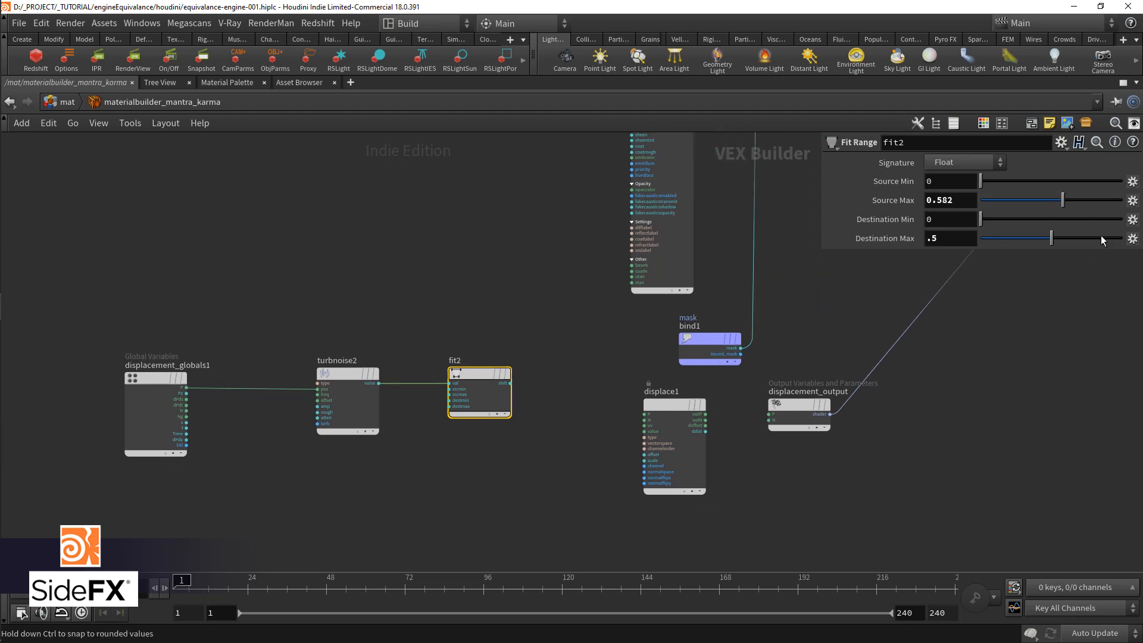
pyautogui.scroll(1, 476, 426)
pyautogui.moveTo(544, 439); pyautogui.dragTo(400, 407, button='middle')
pyautogui.scroll(1, 408, 408)
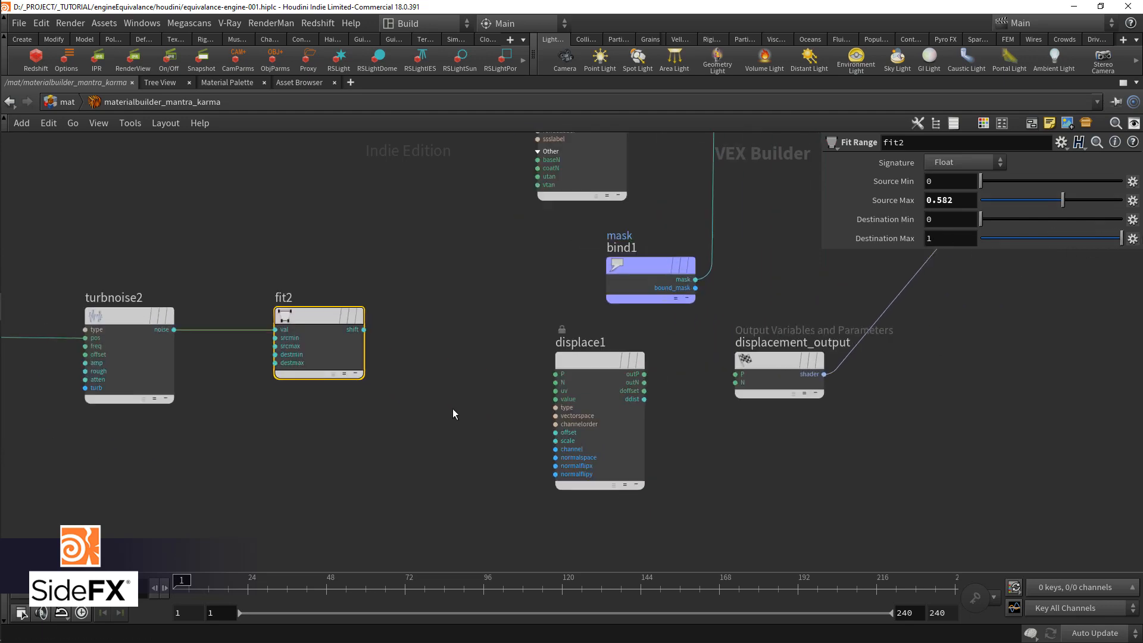
# Step: Connect fit2's shift output to displace1's P input, and displace1's outP and outN to P and N of displacement_output
pyautogui.click(364, 330)
pyautogui.moveTo(461, 389); pyautogui.dragTo(416, 429, button='middle')
pyautogui.click(600, 414)
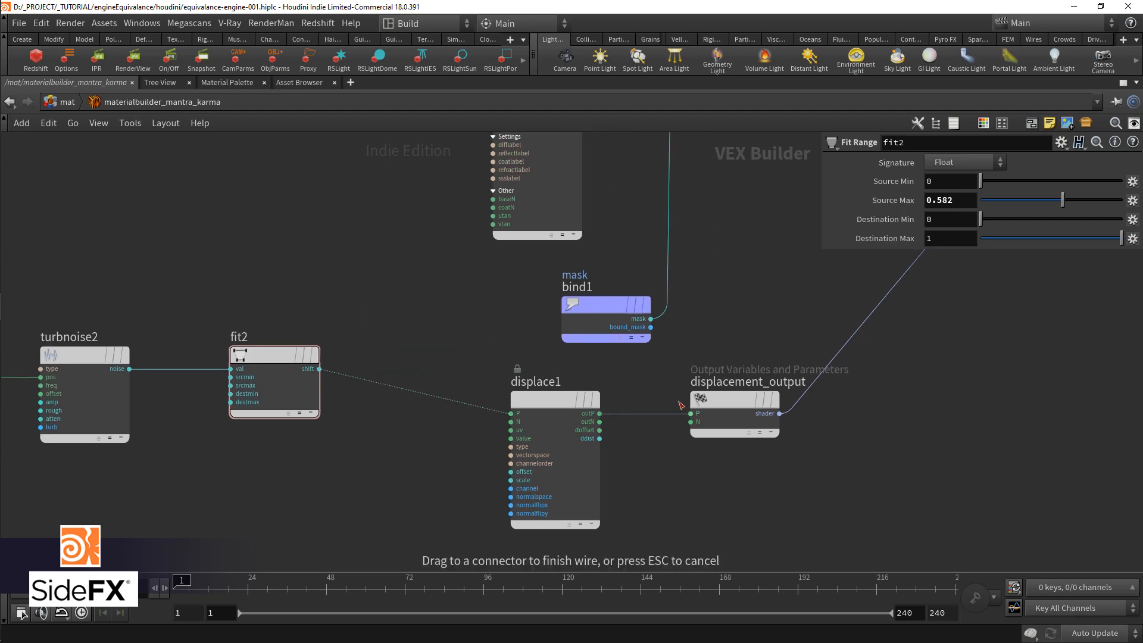
pyautogui.click(599, 422)
pyautogui.click(691, 422)
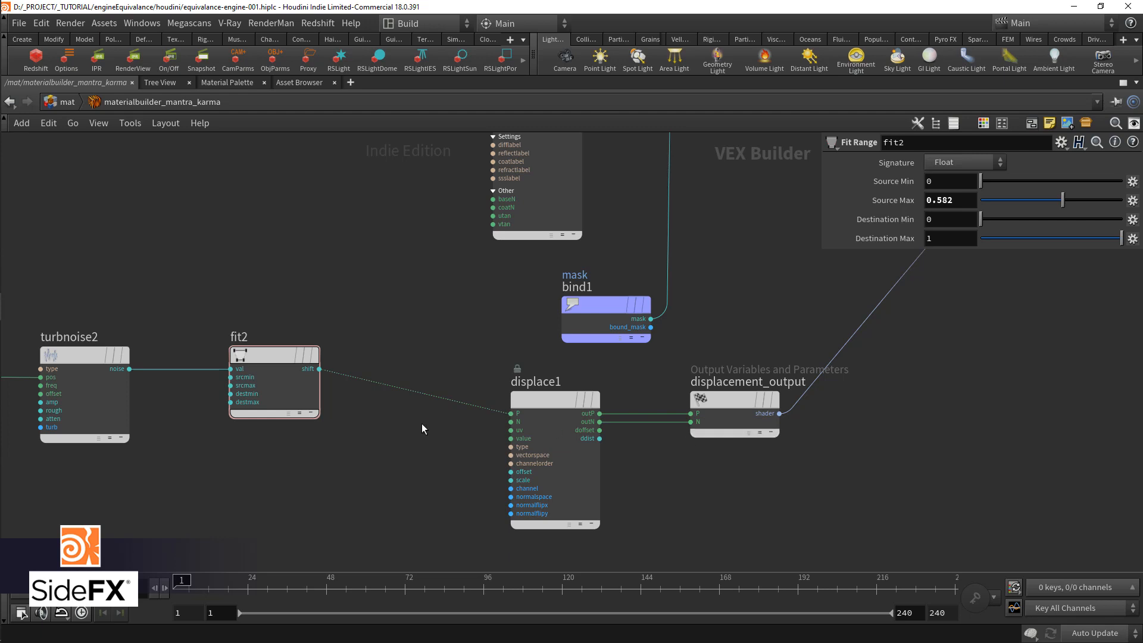
# Step: Set fit2's Destination Max to .1 and connect its output to displace1's scale input instead of P
pyautogui.moveTo(420, 432); pyautogui.dragTo(511, 439, button='middle')
pyautogui.hotkey('ctrl', 'b')
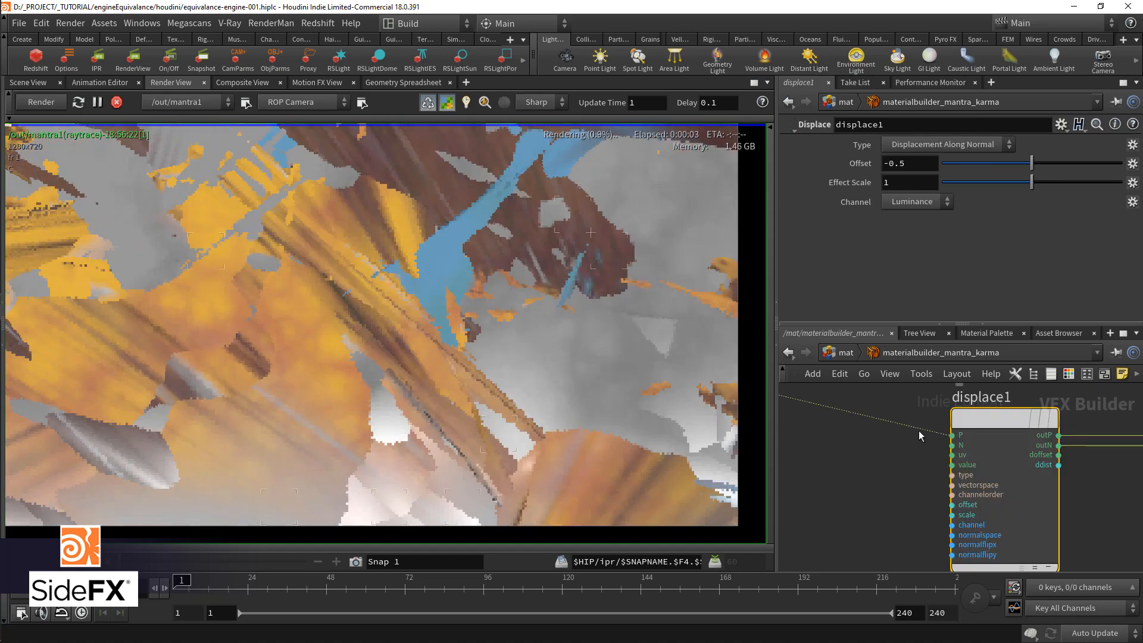
pyautogui.moveTo(919, 431); pyautogui.dragTo(954, 516)
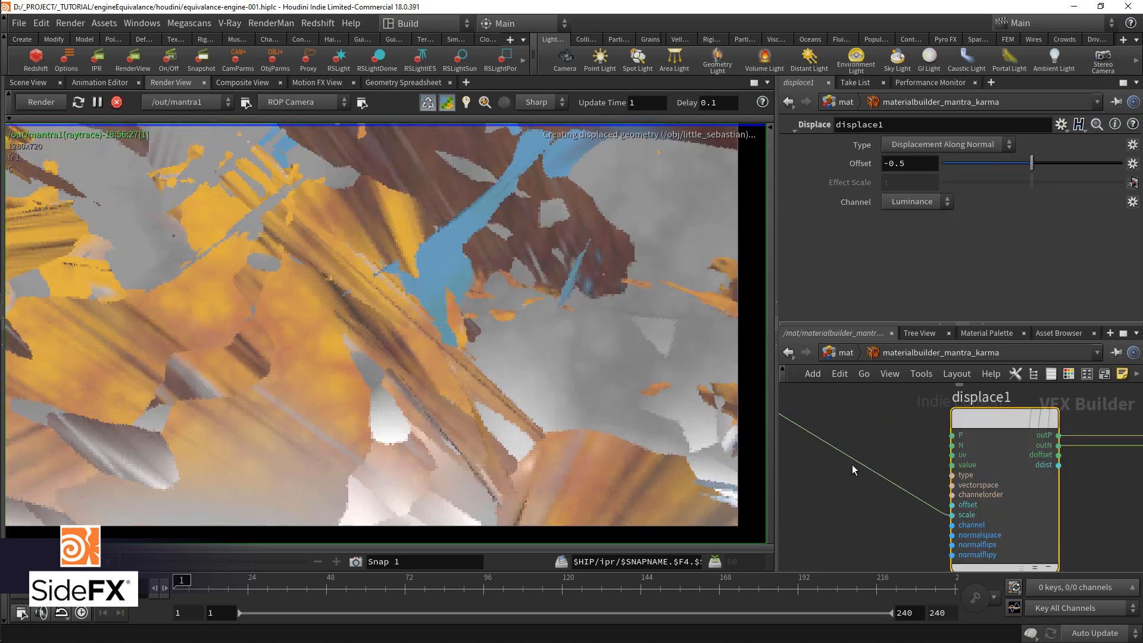
pyautogui.moveTo(853, 465); pyautogui.dragTo(908, 487, button='middle')
pyautogui.scroll(-4, 898, 480)
pyautogui.scroll(3, 823, 448)
pyautogui.moveTo(823, 448); pyautogui.dragTo(874, 454, button='middle')
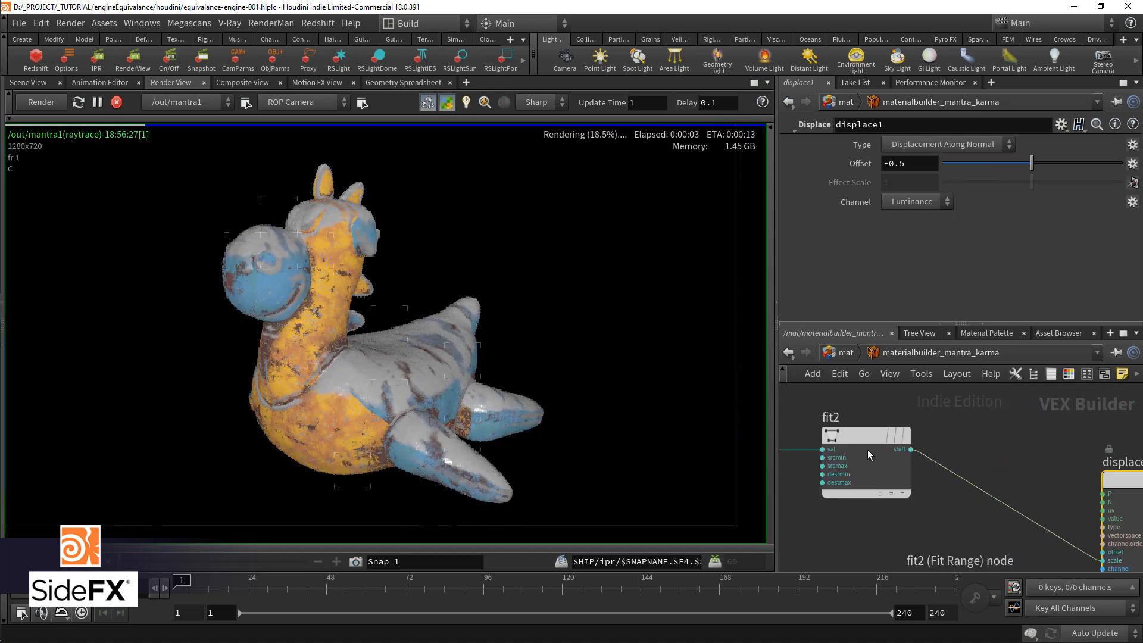
pyautogui.click(874, 454)
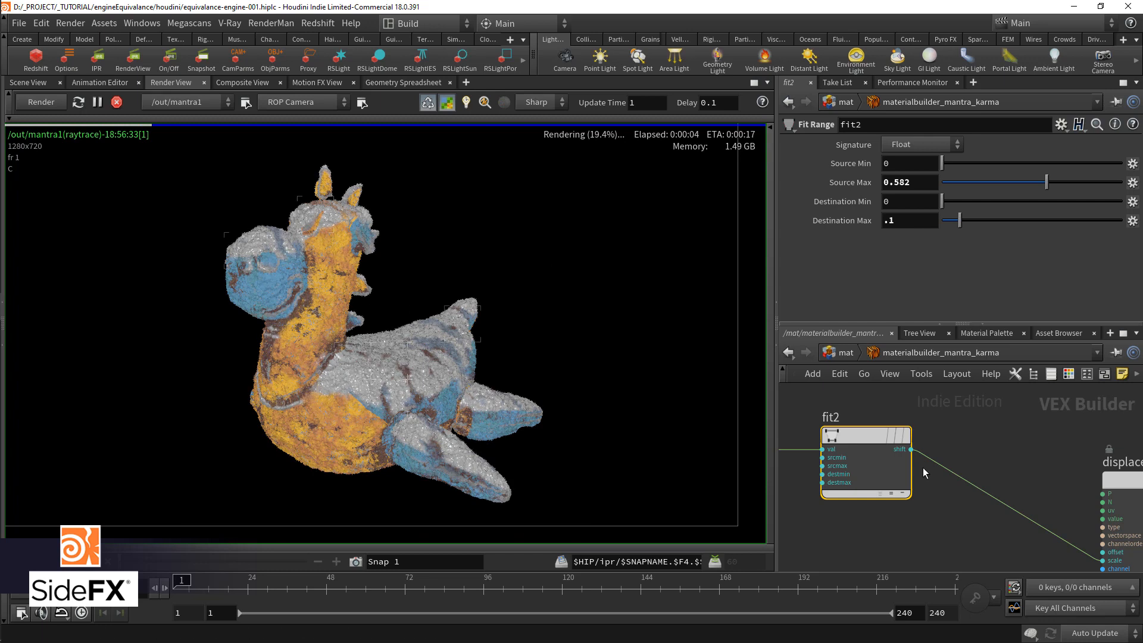
# Step: Add a Color Mix node between fit2 and displace1
pyautogui.scroll(-2, 929, 479)
pyautogui.moveTo(932, 523); pyautogui.dragTo(977, 522, button='middle')
pyautogui.click(1013, 492)
pyautogui.press('Tab')
pyautogui.write('colormi')
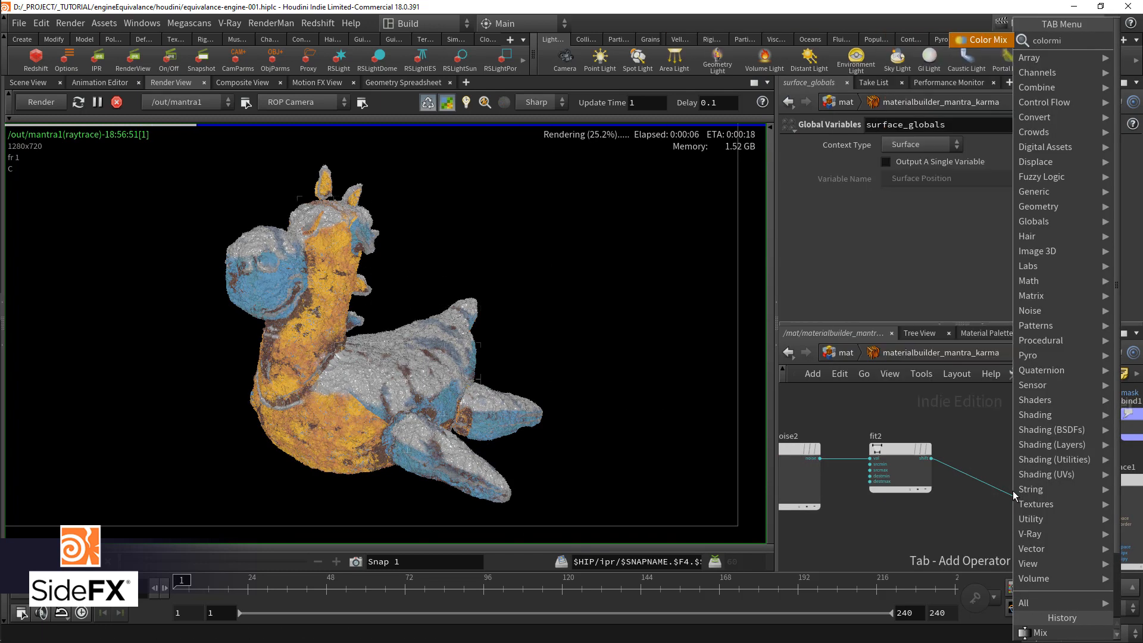
pyautogui.press('Return')
pyautogui.click(1013, 492)
pyautogui.scroll(2, 1013, 492)
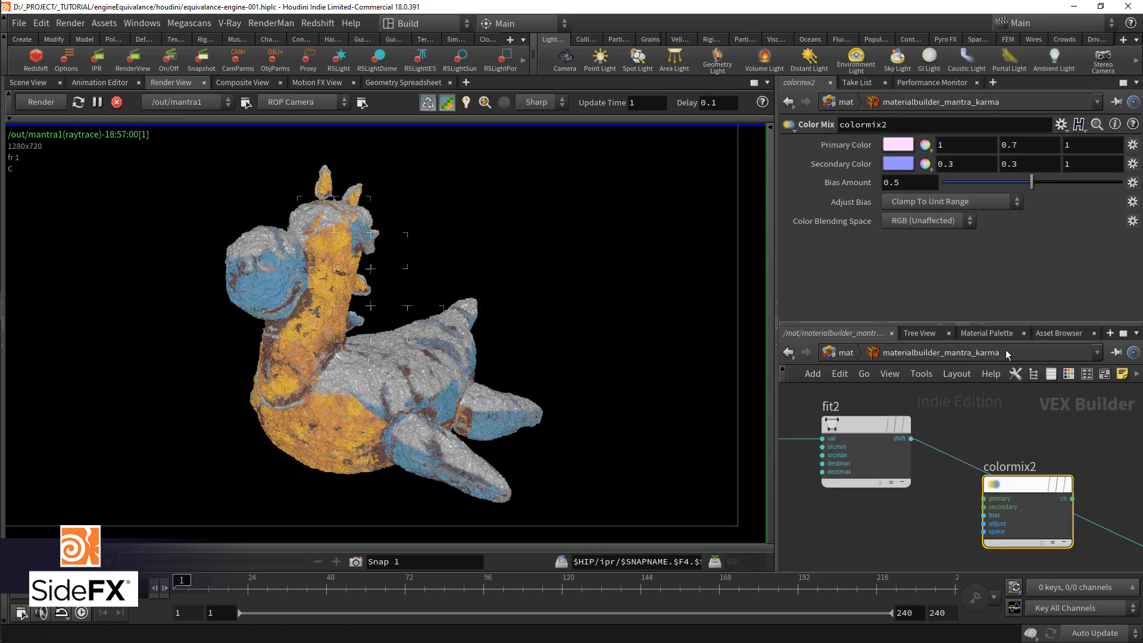
# Step: Set colormix2's primary color to black and connect fit2's shift output to its secondary input
pyautogui.click(898, 145)
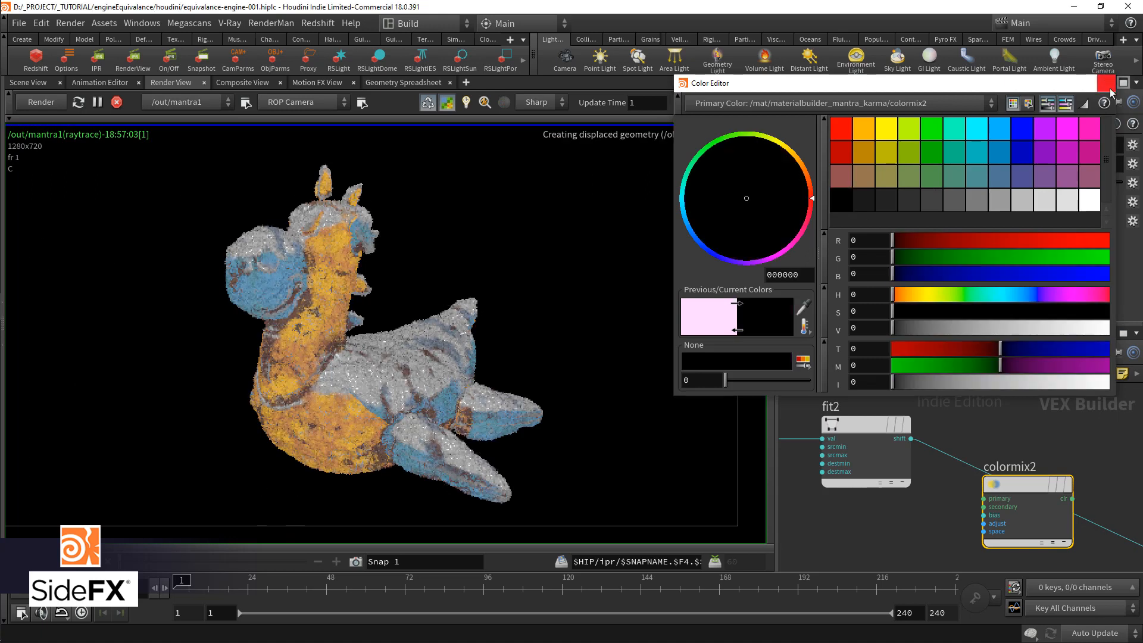
pyautogui.click(1108, 84)
pyautogui.click(911, 438)
pyautogui.click(985, 507)
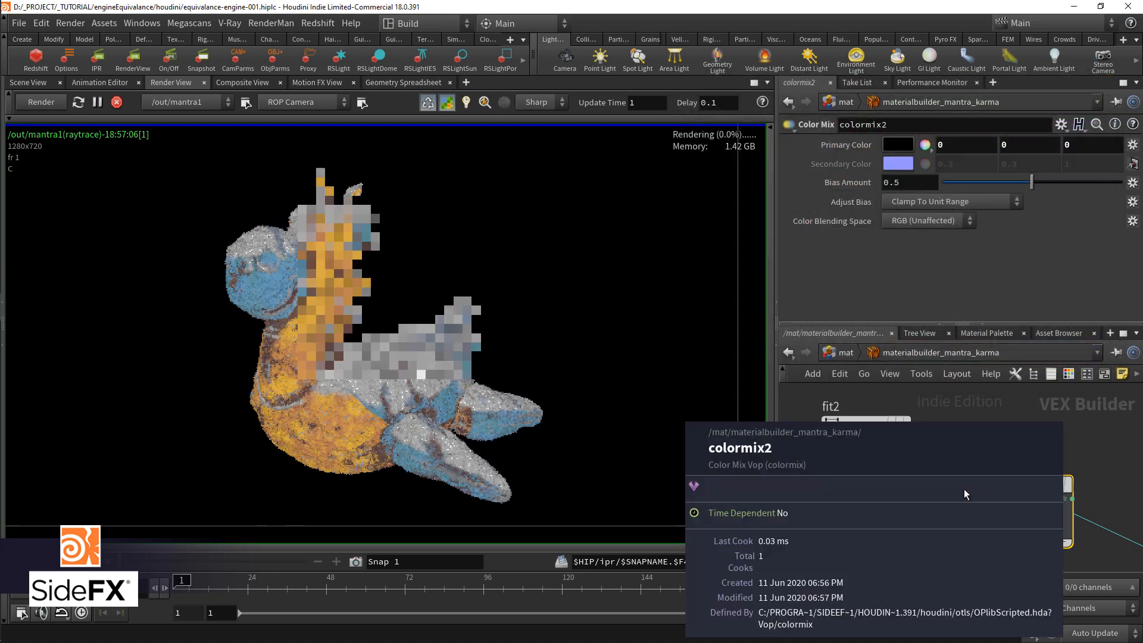
# Step: Connect colormix2's color output to displace1's scale input
pyautogui.moveTo(1091, 507); pyautogui.dragTo(888, 443, button='middle')
pyautogui.moveTo(923, 463); pyautogui.dragTo(951, 486)
pyautogui.scroll(-3, 883, 493)
pyautogui.moveTo(895, 509); pyautogui.dragTo(925, 523, button='middle')
pyautogui.scroll(2, 880, 501)
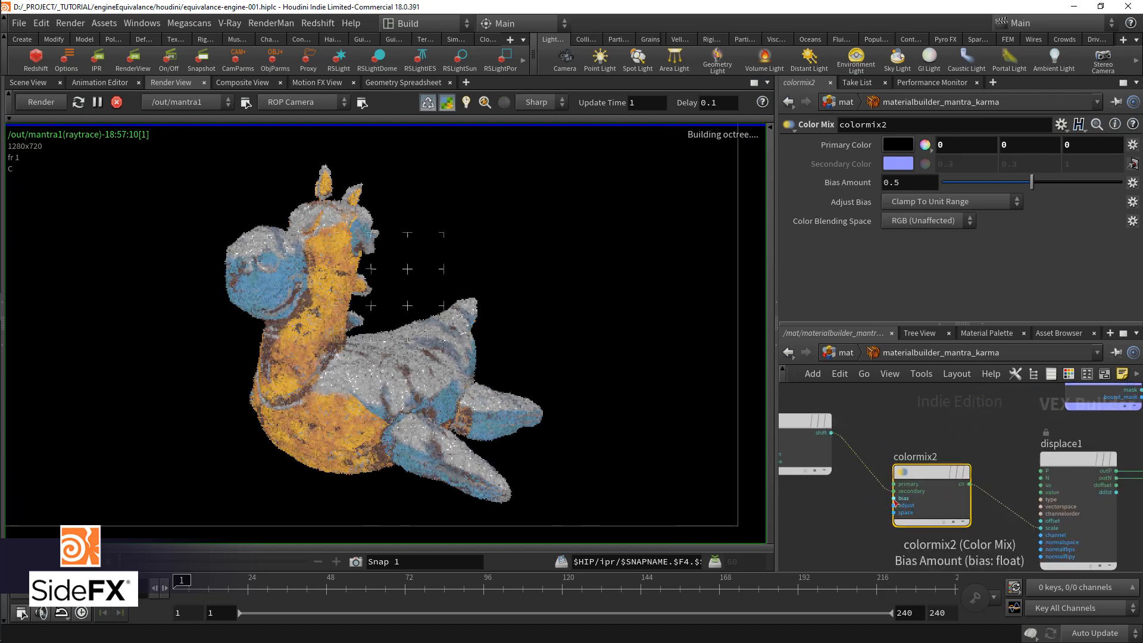
# Step: Connect bind1's mask output to colormix2's bias input and move the color mix and displacement nodes further from fit2
pyautogui.click(877, 506)
pyautogui.scroll(-3, 877, 506)
pyautogui.click(1034, 439)
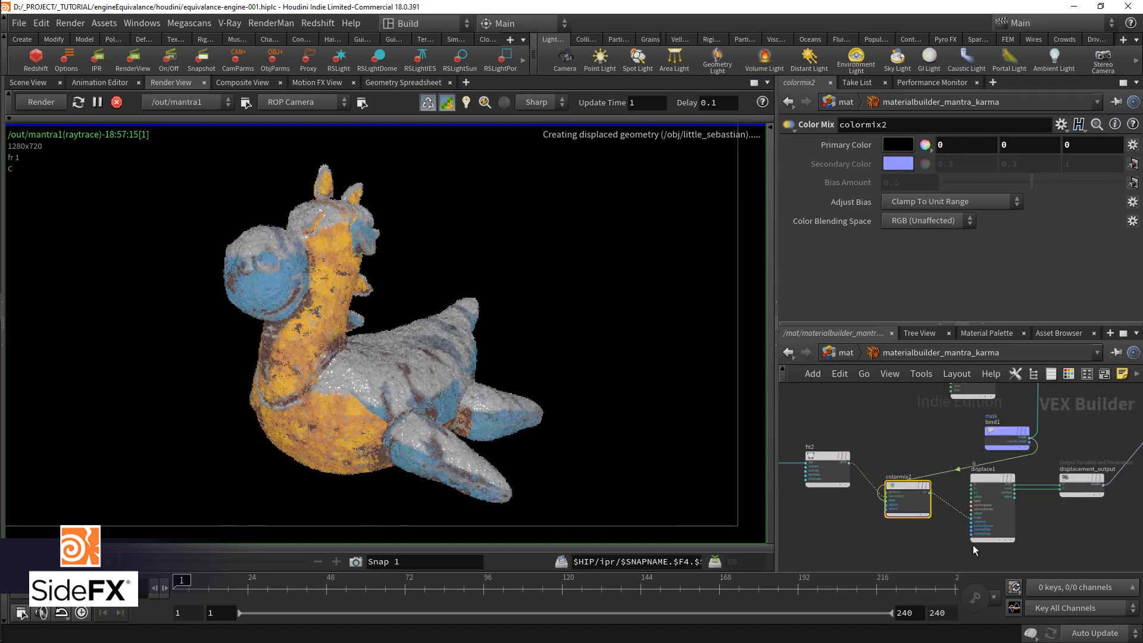
pyautogui.scroll(-2, 953, 477)
pyautogui.moveTo(896, 530); pyautogui.dragTo(1089, 478)
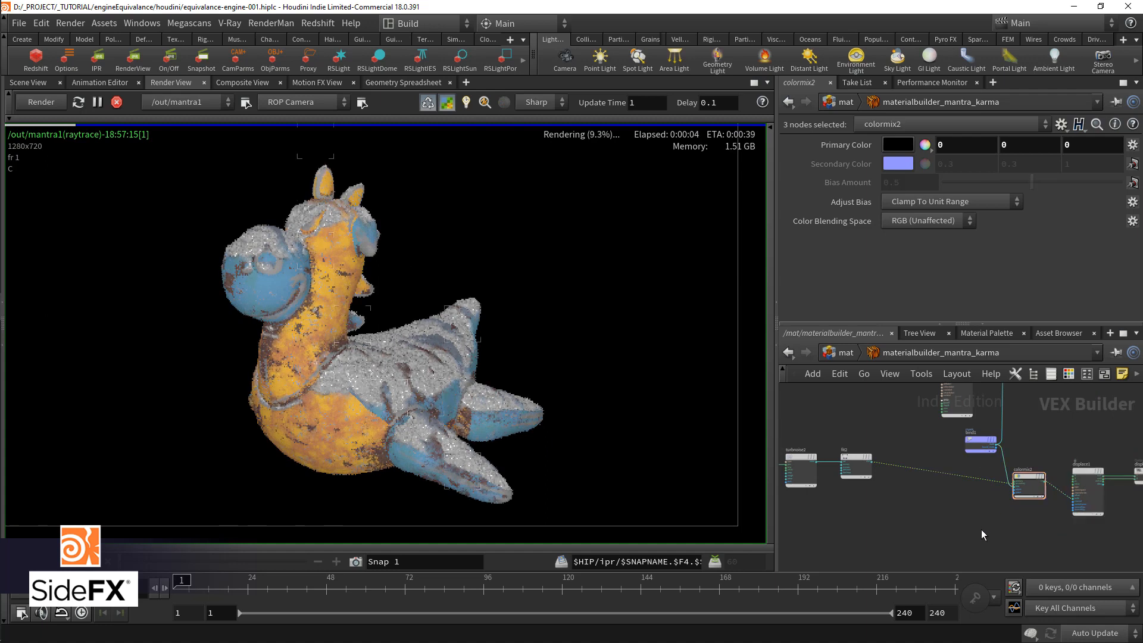
# Step: Try a lighter grey as colormix2's primary color and return it to black
pyautogui.scroll(2, 970, 488)
pyautogui.click(949, 416)
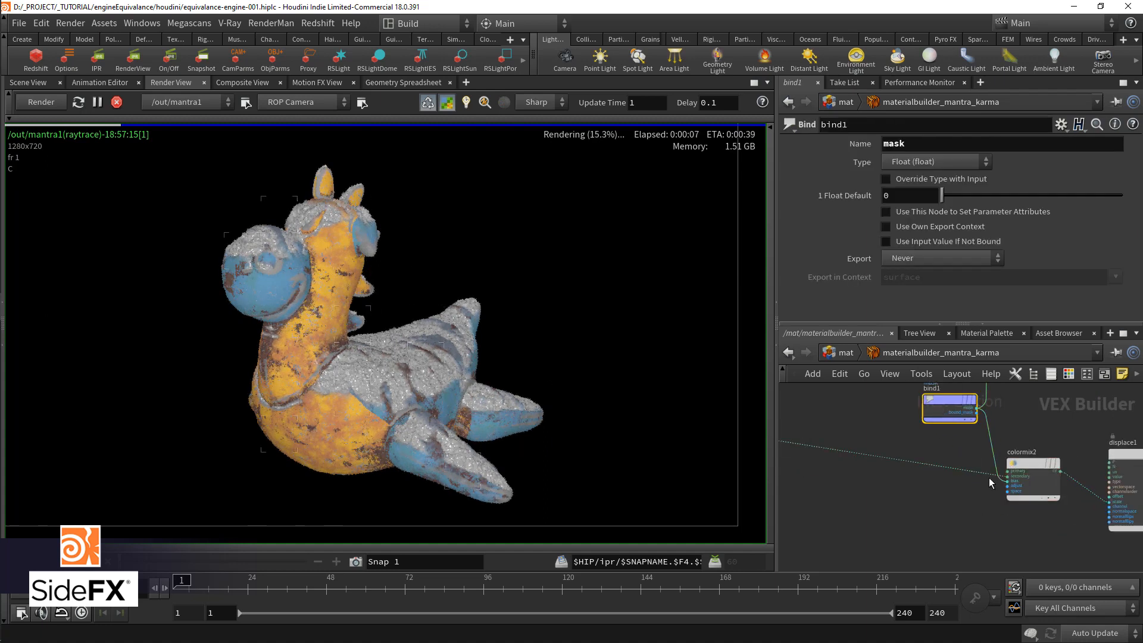
pyautogui.scroll(2, 948, 469)
pyautogui.click(951, 468)
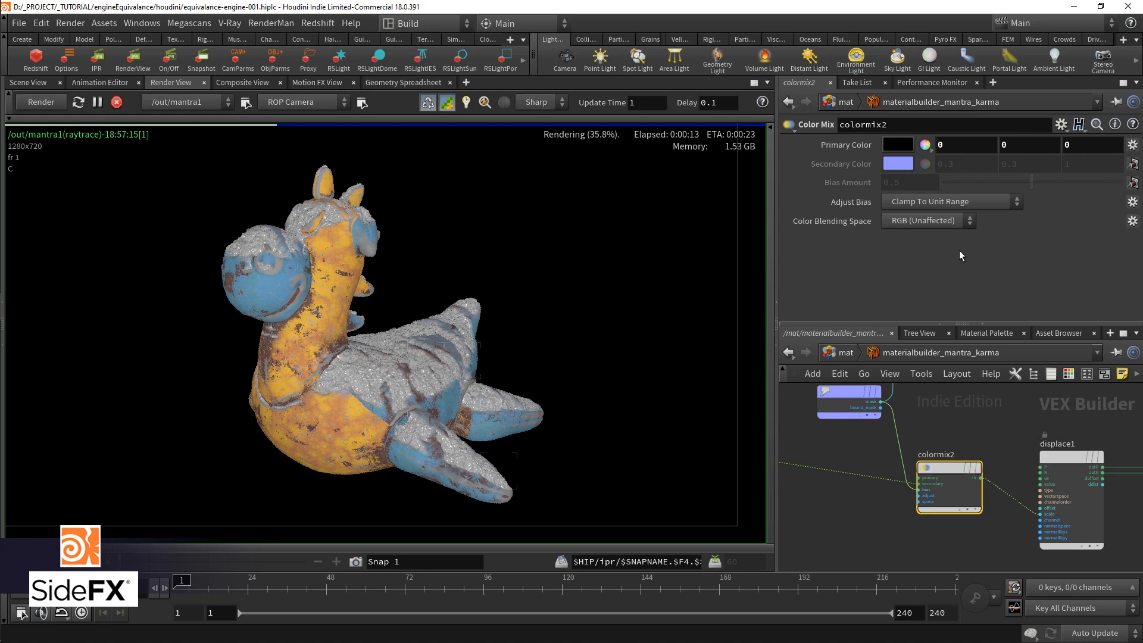
pyautogui.click(908, 150)
pyautogui.click(955, 327)
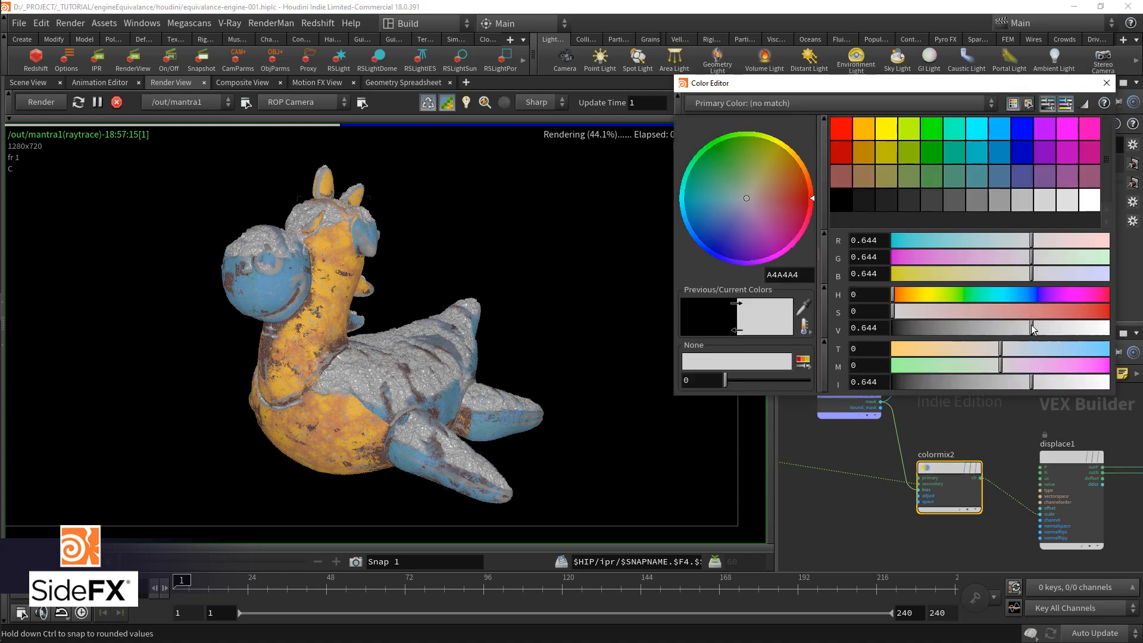
pyautogui.moveTo(954, 327); pyautogui.dragTo(830, 327)
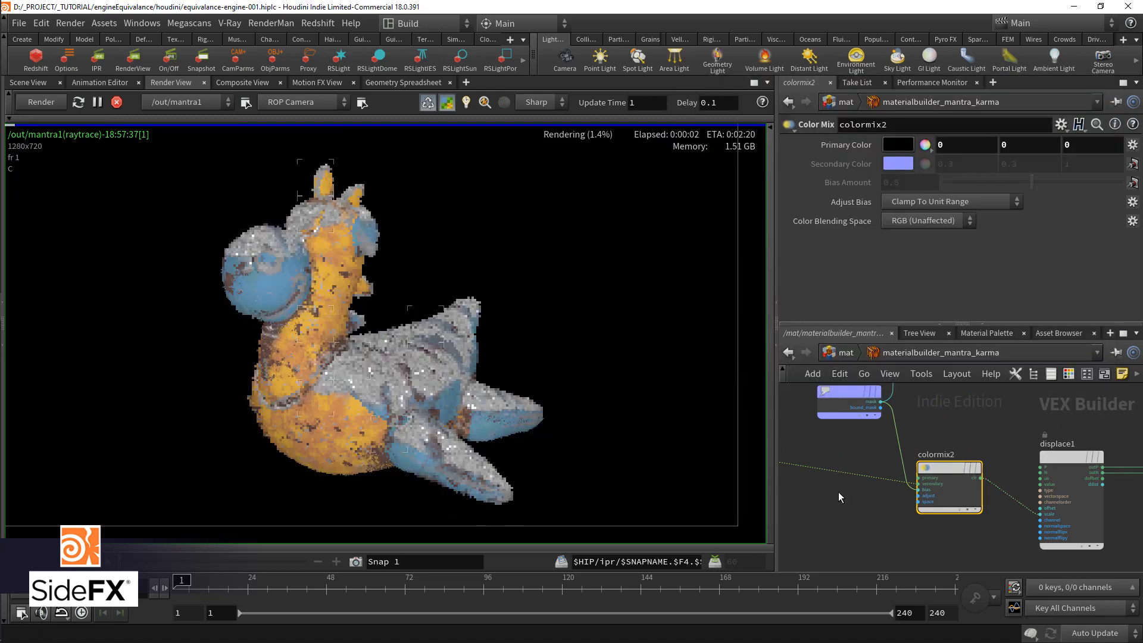
# Step: Duplicate the fit2 node for use with the second principled shader
pyautogui.moveTo(838, 490); pyautogui.dragTo(869, 500, button='middle')
pyautogui.scroll(-1, 867, 496)
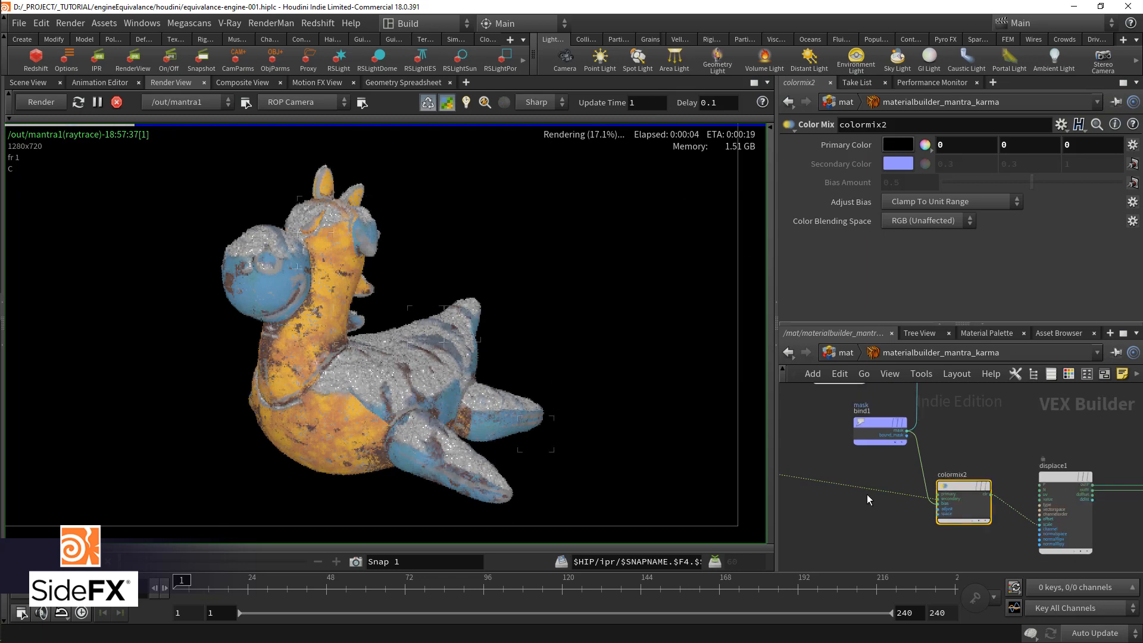
pyautogui.moveTo(867, 496); pyautogui.dragTo(913, 524, button='middle')
pyautogui.scroll(-3, 914, 523)
pyautogui.moveTo(797, 499); pyautogui.dragTo(873, 520, button='middle')
pyautogui.scroll(2, 873, 520)
pyautogui.click(878, 537)
pyautogui.hotkey('ctrl', 'c')
pyautogui.hotkey('ctrl', 'v')
# Step: Connect the duplicated fit node's shift output to principledshadercore1's basecolor input
pyautogui.click(887, 481)
pyautogui.scroll(4, 938, 443)
pyautogui.click(960, 415)
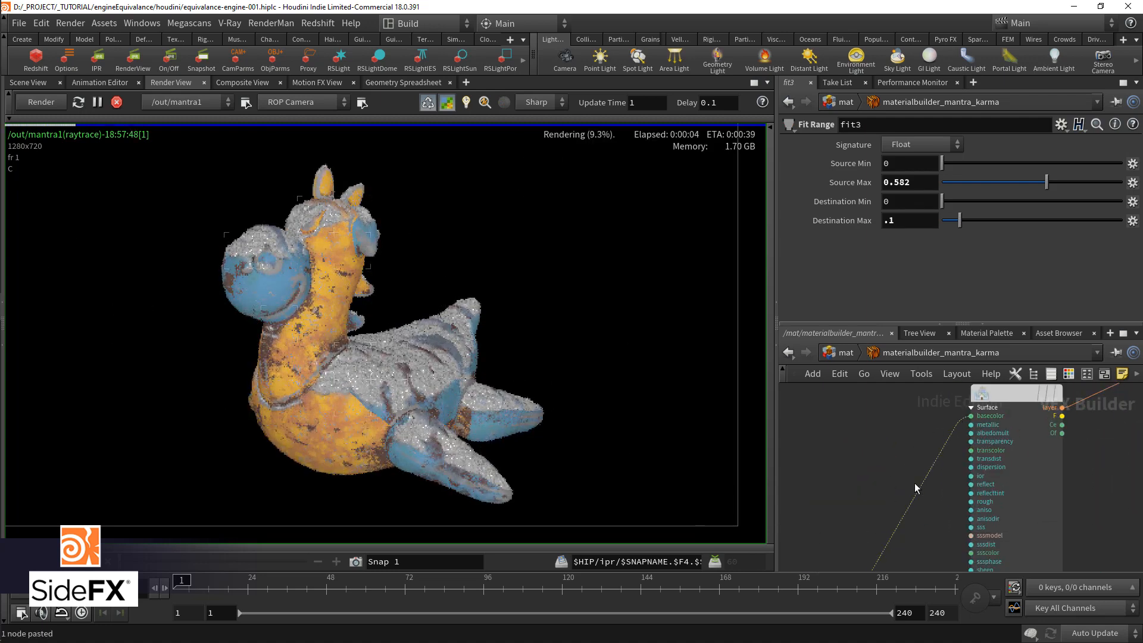
# Step: Set fit3's Destination Max to 1 and its Destination Min to 0.474
pyautogui.scroll(-3, 913, 485)
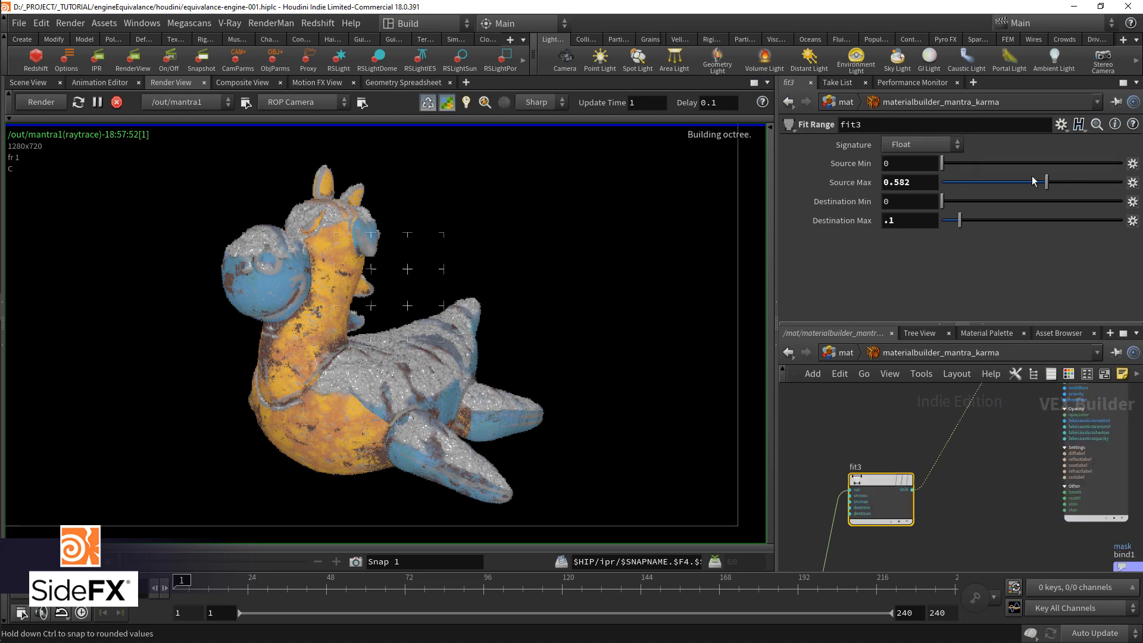
pyautogui.moveTo(1030, 220); pyautogui.dragTo(1122, 220)
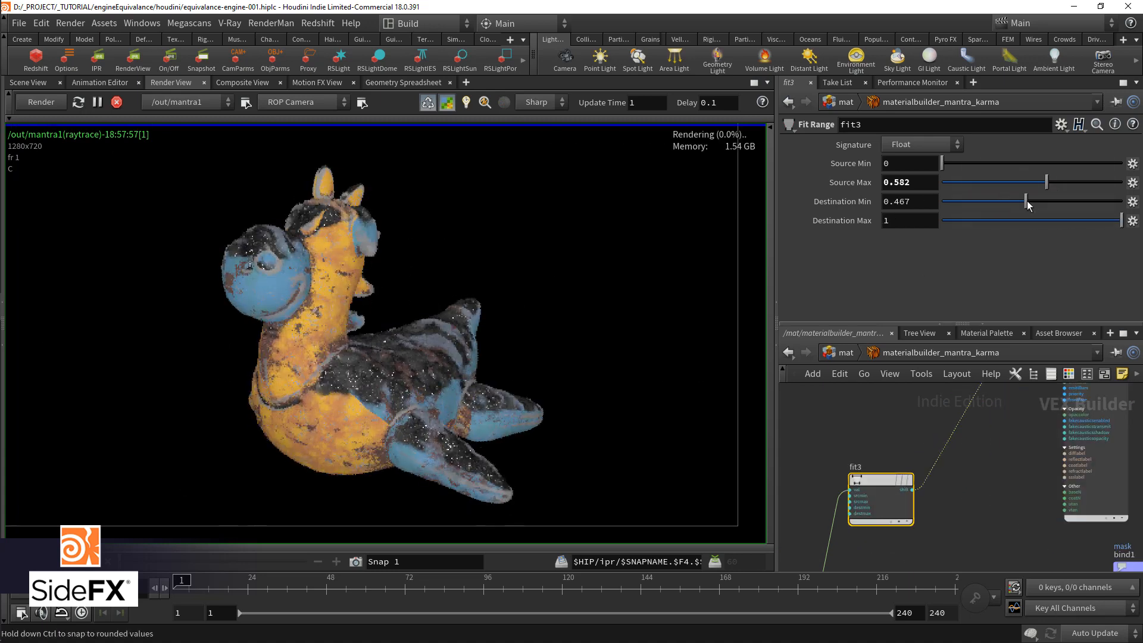
pyautogui.moveTo(1026, 204); pyautogui.dragTo(1028, 204)
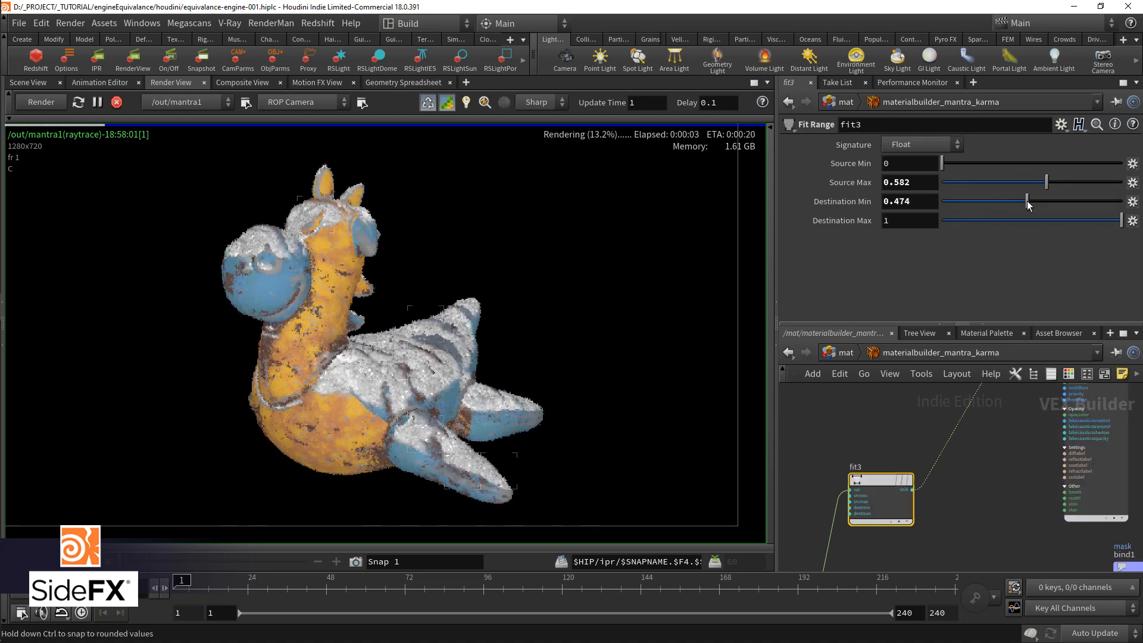
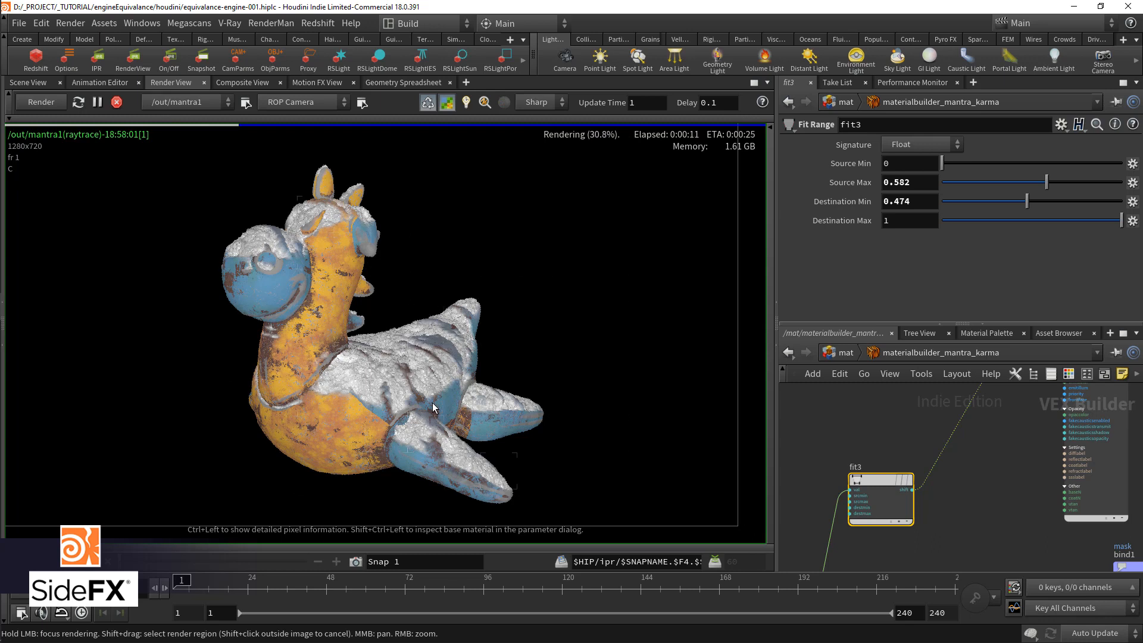
# Step: Examine the full Mantra network, from the displacement noise chain and principledshadercore1 to the disp input and the layermix1 node
pyautogui.hotkey('ctrl', 'b')
pyautogui.press('h')
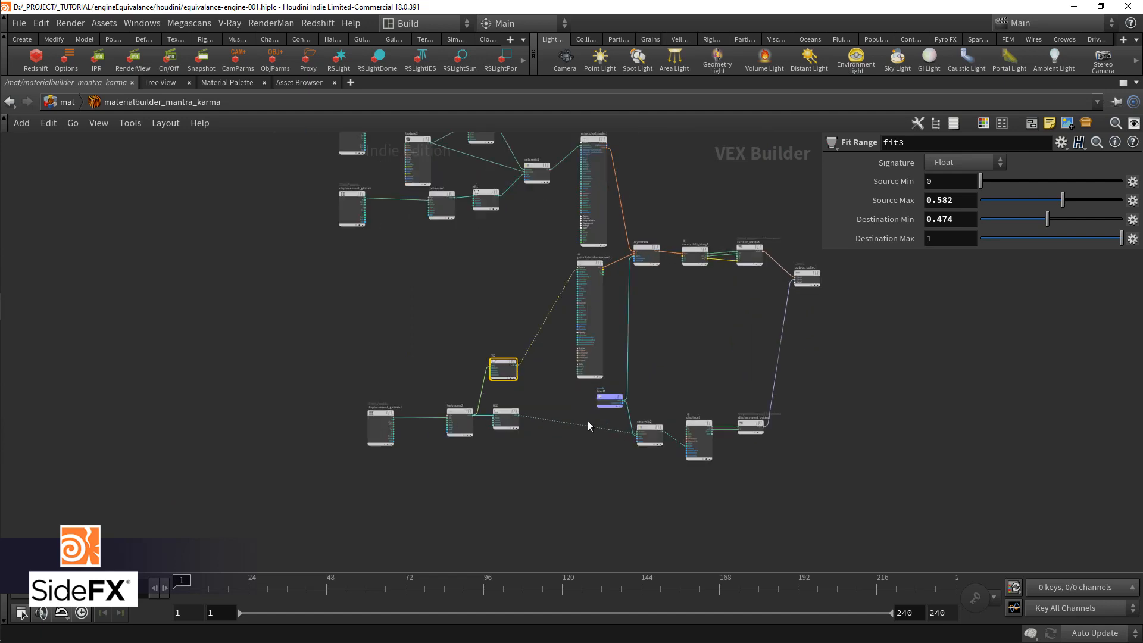
pyautogui.moveTo(520, 445); pyautogui.dragTo(500, 395)
pyautogui.moveTo(555, 350); pyautogui.dragTo(530, 434, button='middle')
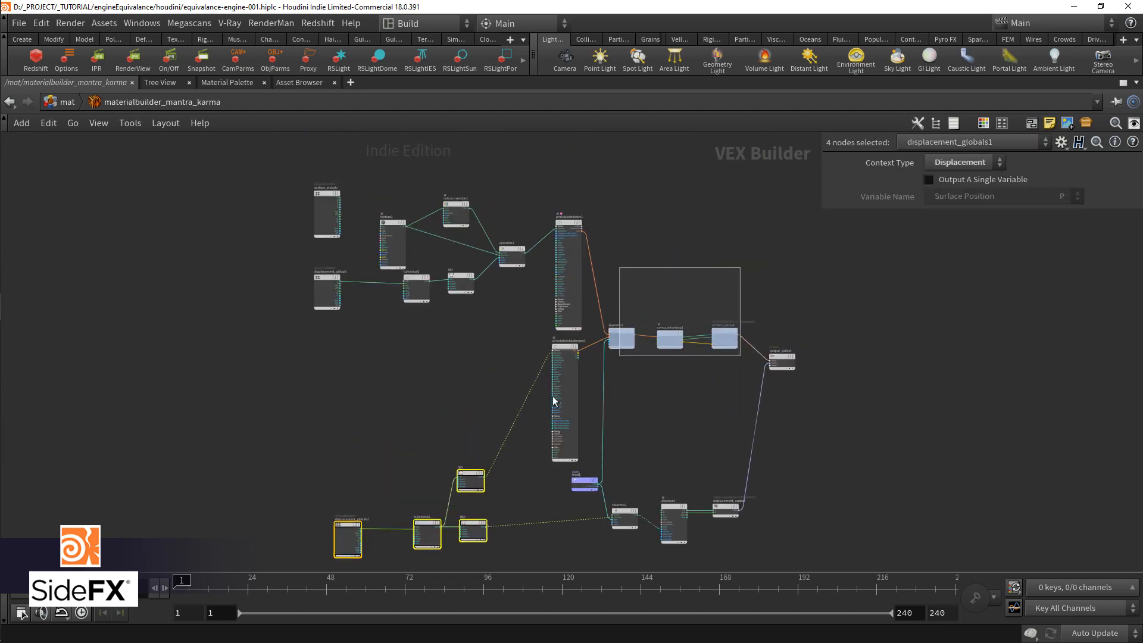
pyautogui.click(569, 387)
pyautogui.scroll(5, 560, 357)
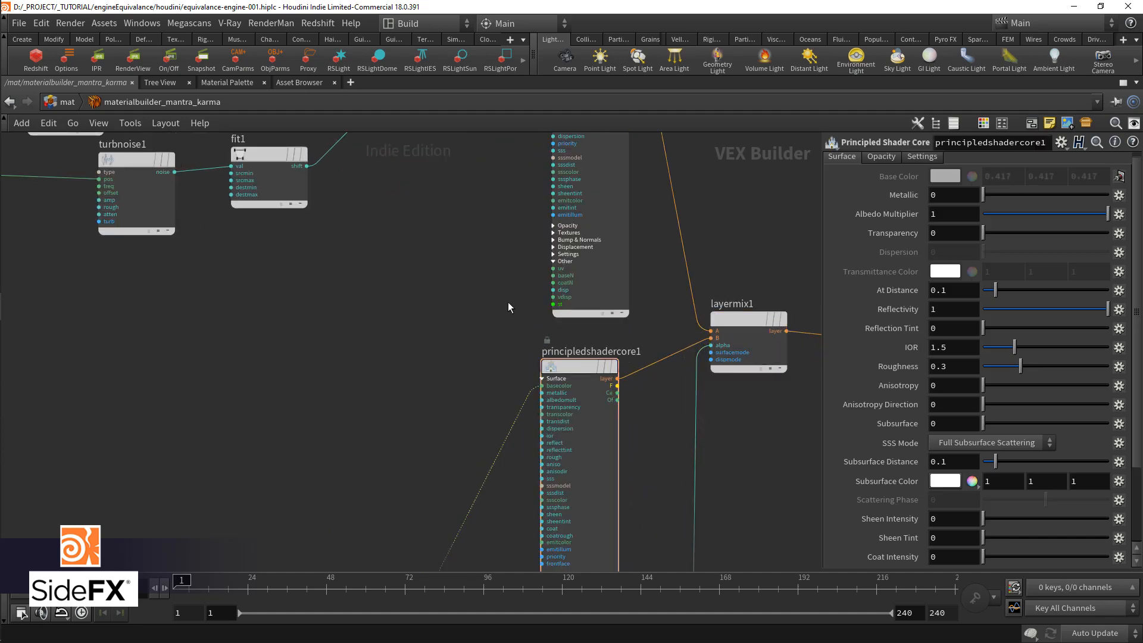
pyautogui.scroll(3, 509, 308)
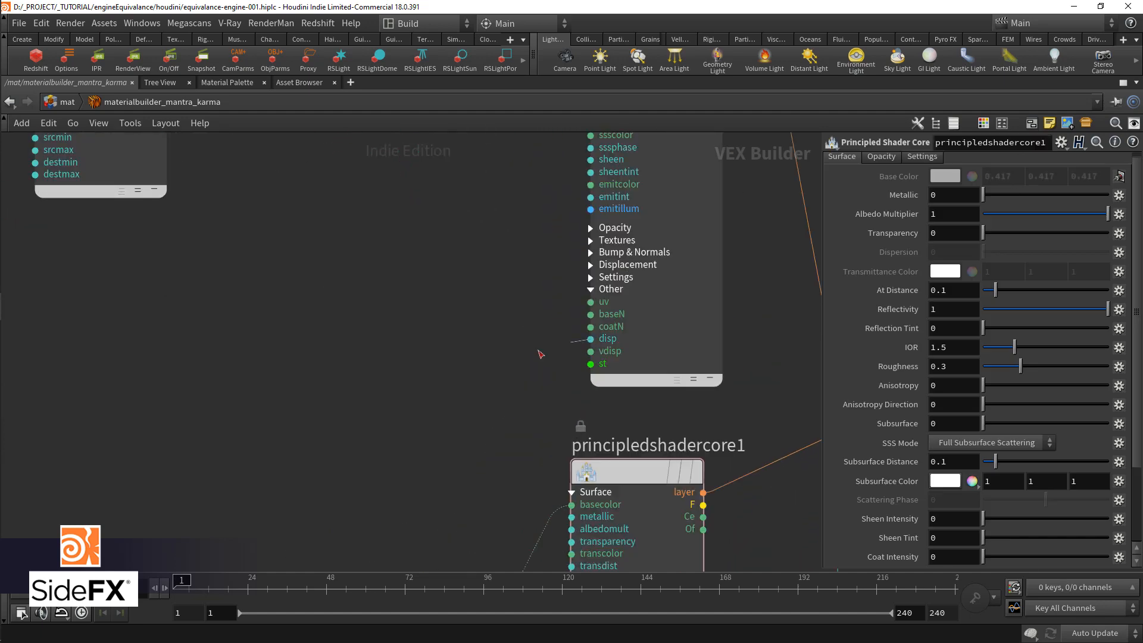
pyautogui.moveTo(591, 339); pyautogui.dragTo(369, 389)
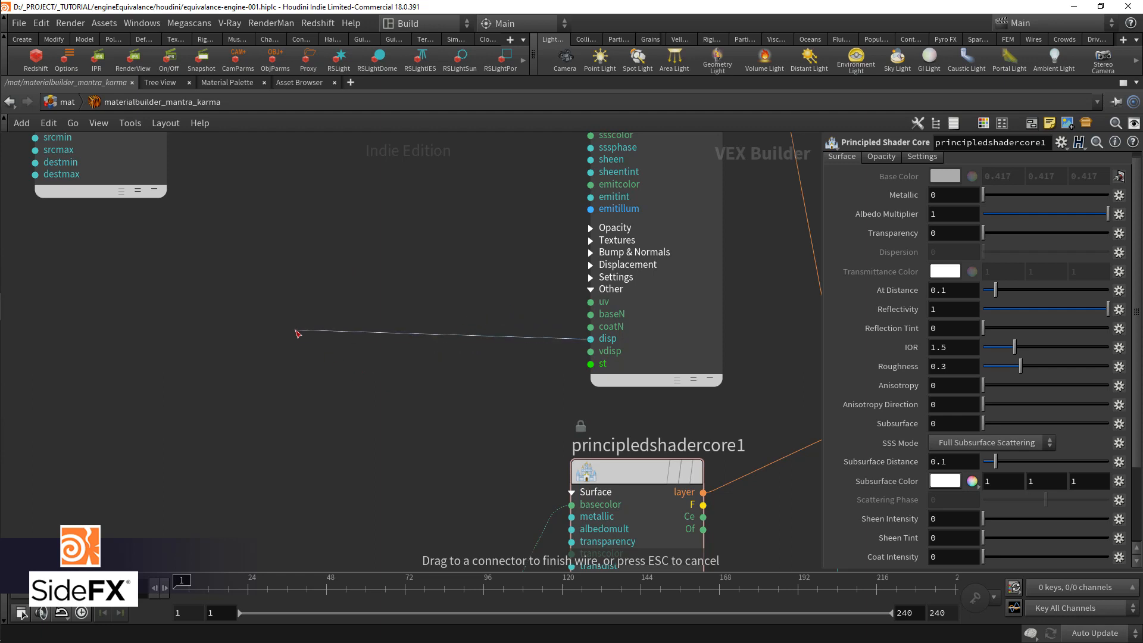
pyautogui.press('Escape')
pyautogui.scroll(-3, 566, 315)
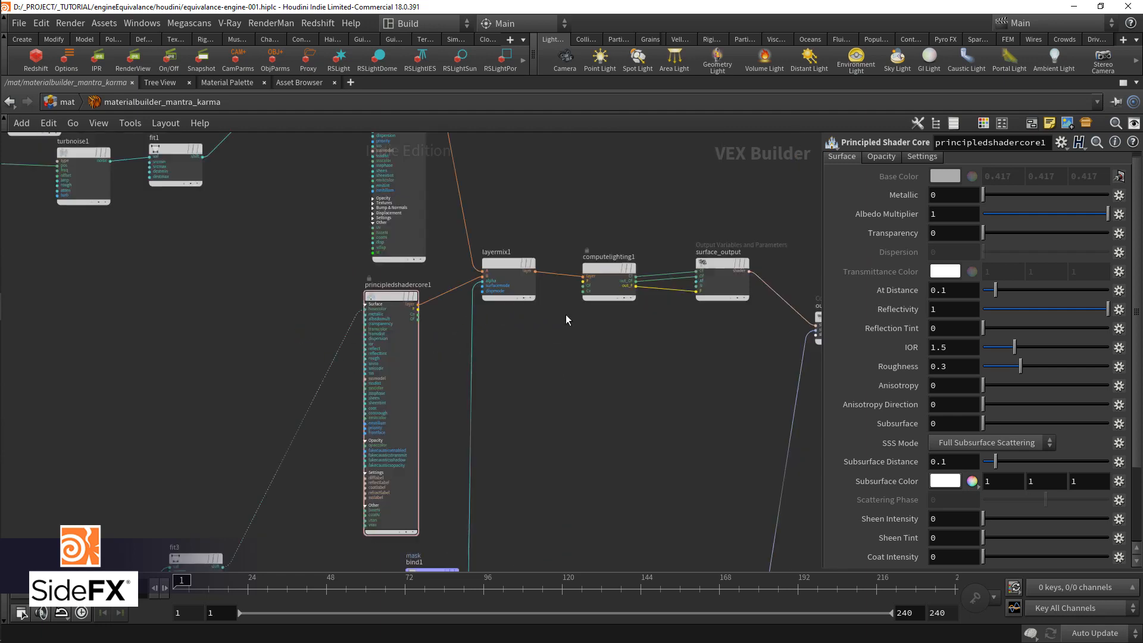
pyautogui.click(505, 271)
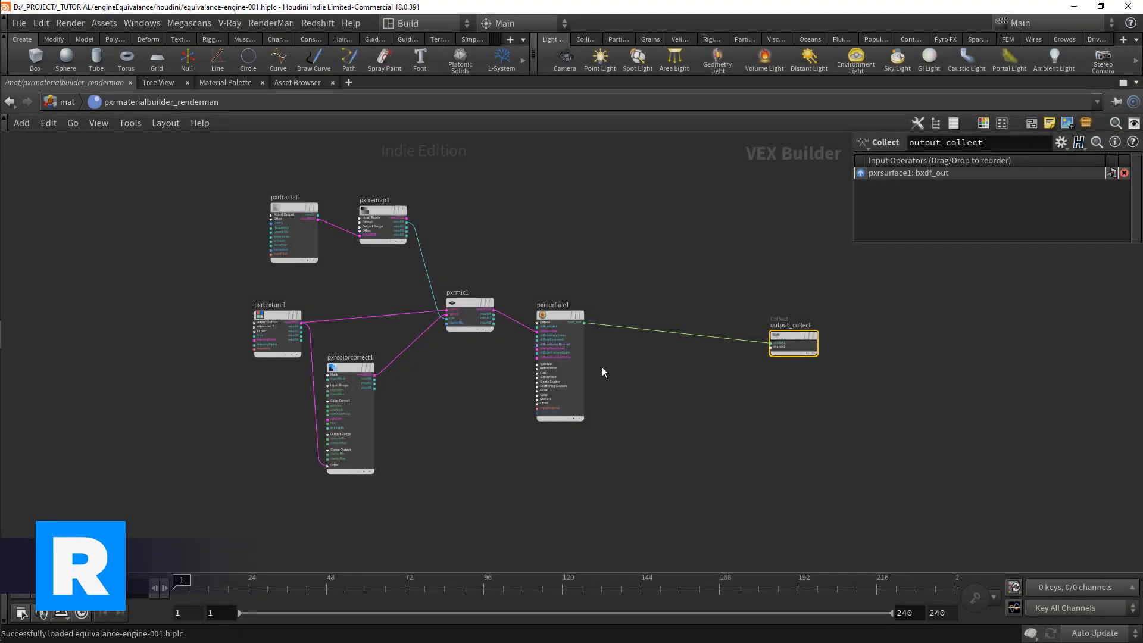
# Step: Add a Pxr Layer node to the RenderMan network in the free space below pxrmix1
pyautogui.scroll(5, 560, 360)
pyautogui.moveTo(568, 367); pyautogui.dragTo(630, 367)
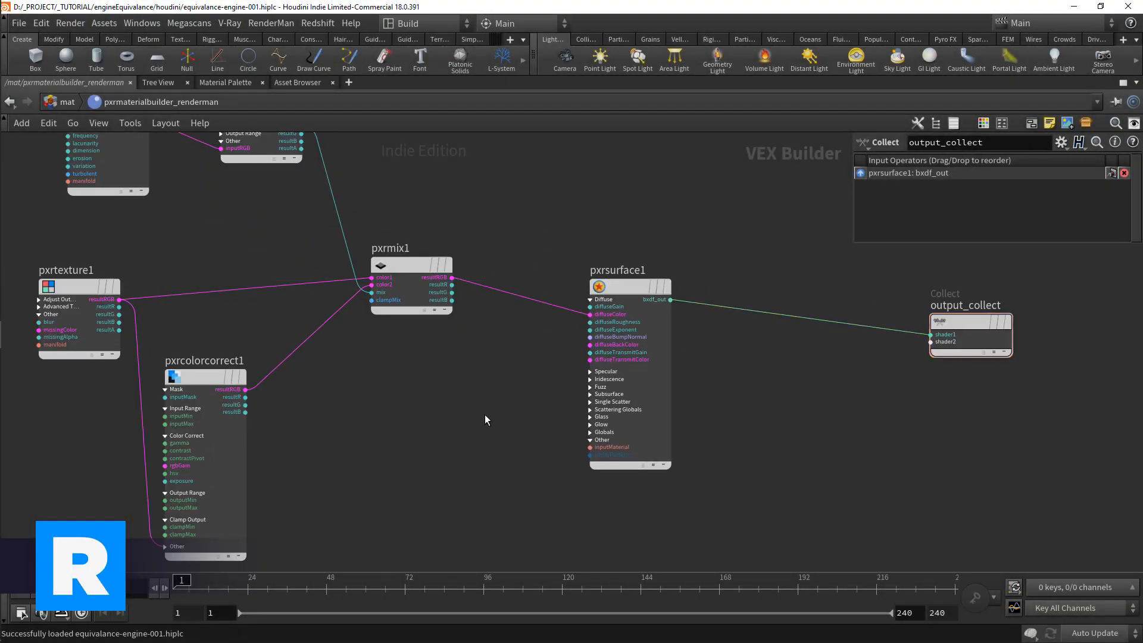
pyautogui.press('Tab')
pyautogui.write('layer')
pyautogui.press('Down')
pyautogui.press('Down')
pyautogui.press('Return')
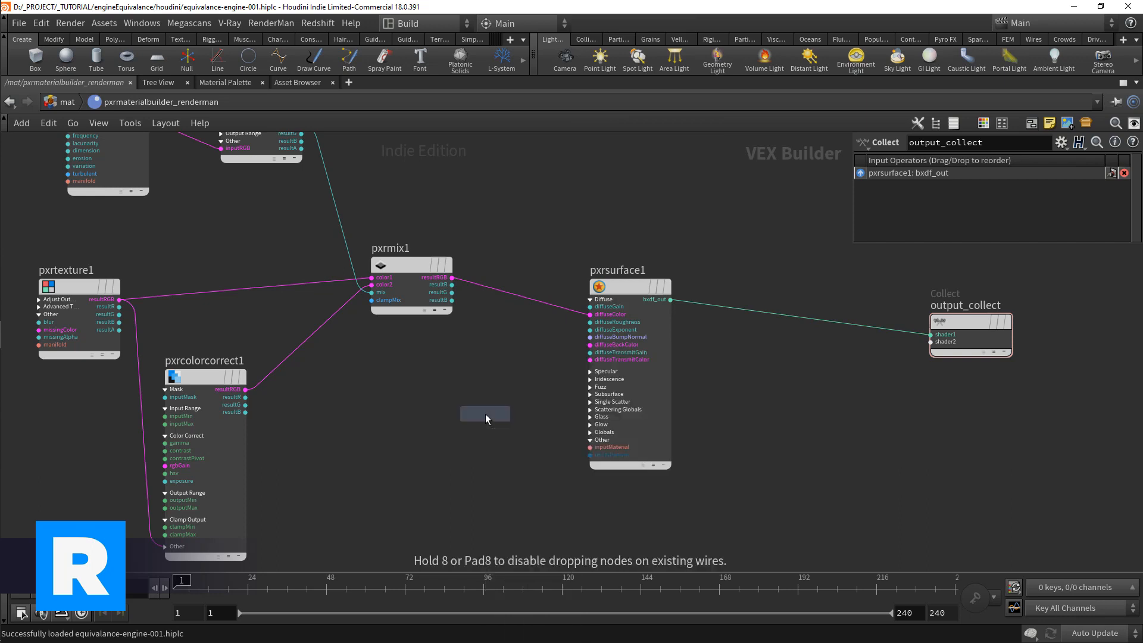
pyautogui.click(486, 414)
pyautogui.click(447, 426)
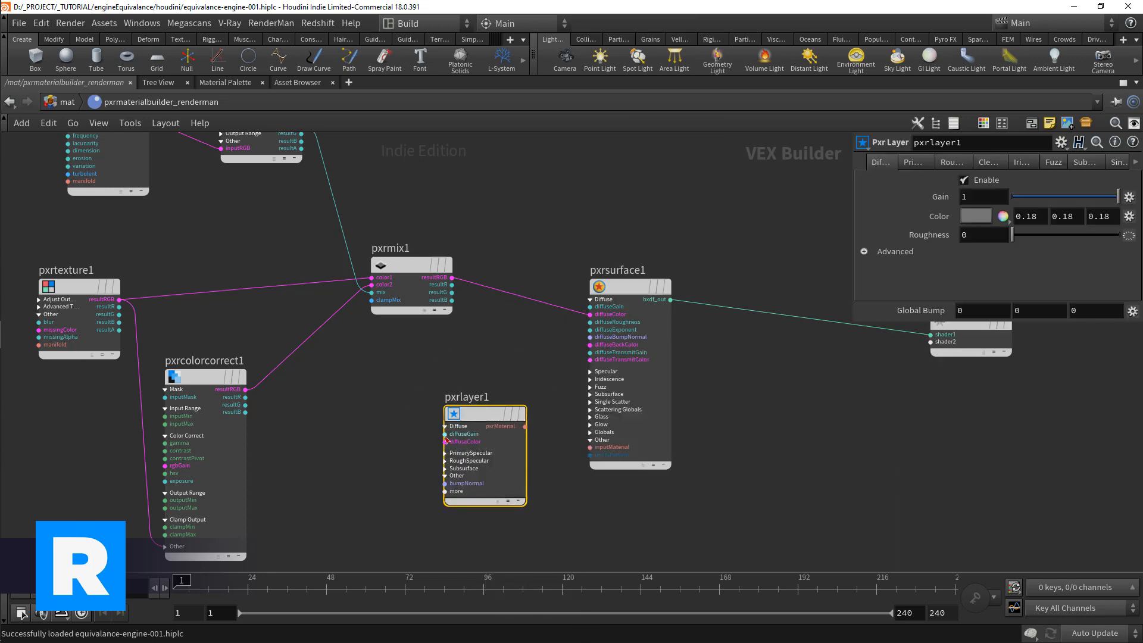
# Step: Connect pxrmix1's resultRGB output to pxrlayer1's diffuseColor, moving pxrsurface1 aside and placing the layer beside pxrmix1
pyautogui.moveTo(445, 442); pyautogui.dragTo(431, 341)
pyautogui.click(452, 277)
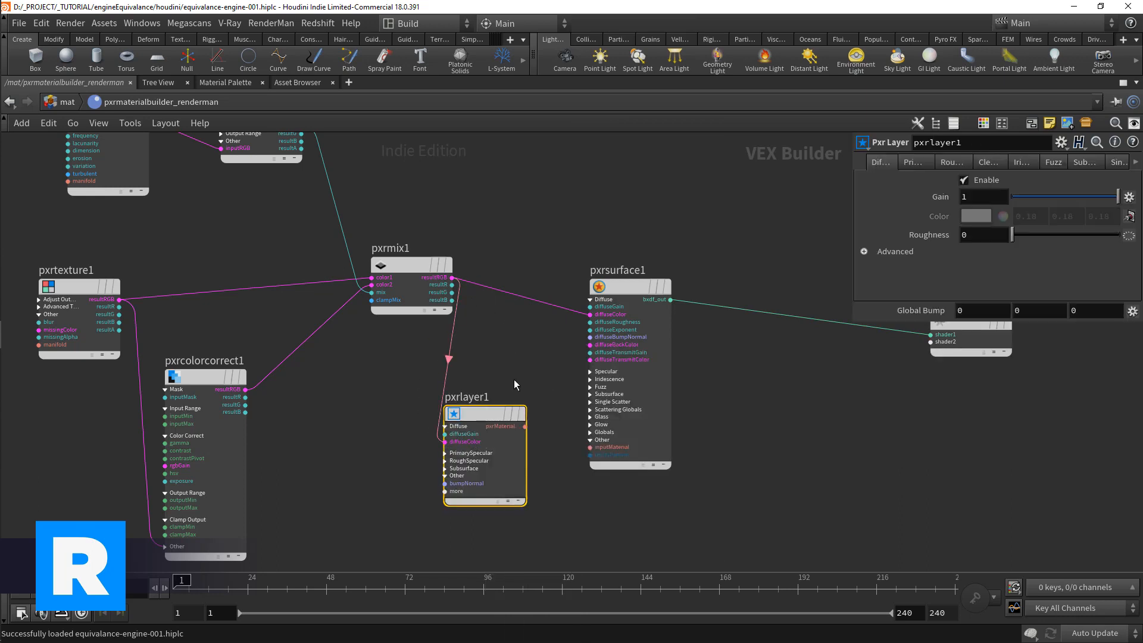
pyautogui.moveTo(628, 308); pyautogui.dragTo(800, 453)
pyautogui.click(524, 427)
pyautogui.moveTo(487, 411); pyautogui.dragTo(589, 281)
# Step: Duplicate the Pxr Layer node below the original and set the copy's diffuse color to light grey at 0.622
pyautogui.hotkey('ctrl', 'c')
pyautogui.scroll(1, 591, 504)
pyautogui.moveTo(591, 504); pyautogui.dragTo(586, 403, button='middle')
pyautogui.hotkey('ctrl', 'v')
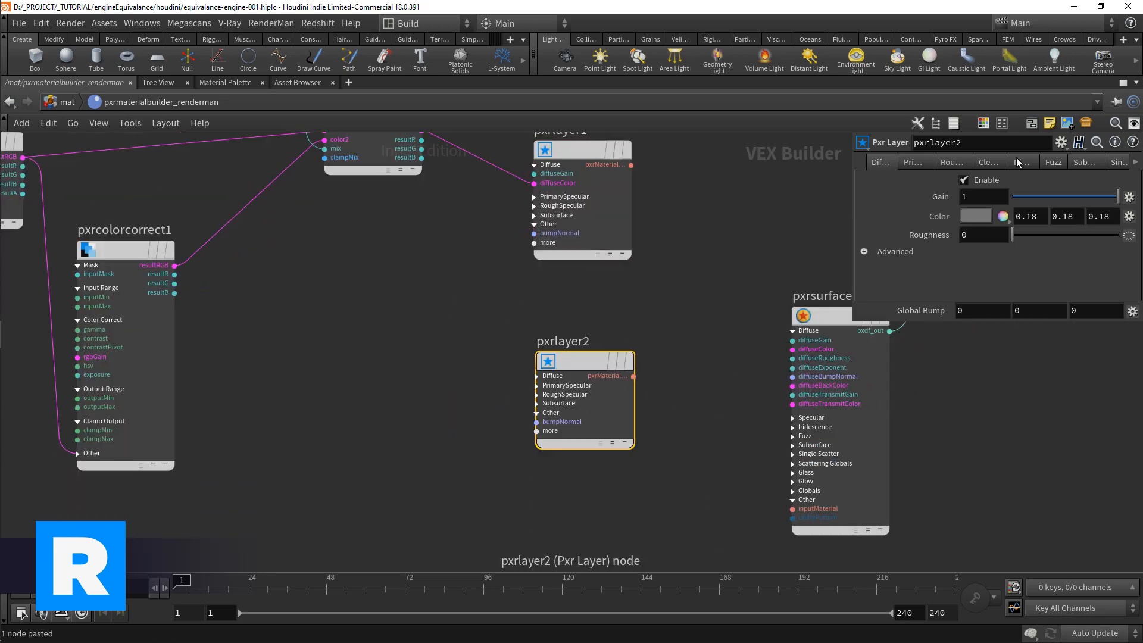
pyautogui.click(990, 216)
pyautogui.moveTo(992, 304); pyautogui.dragTo(1052, 309)
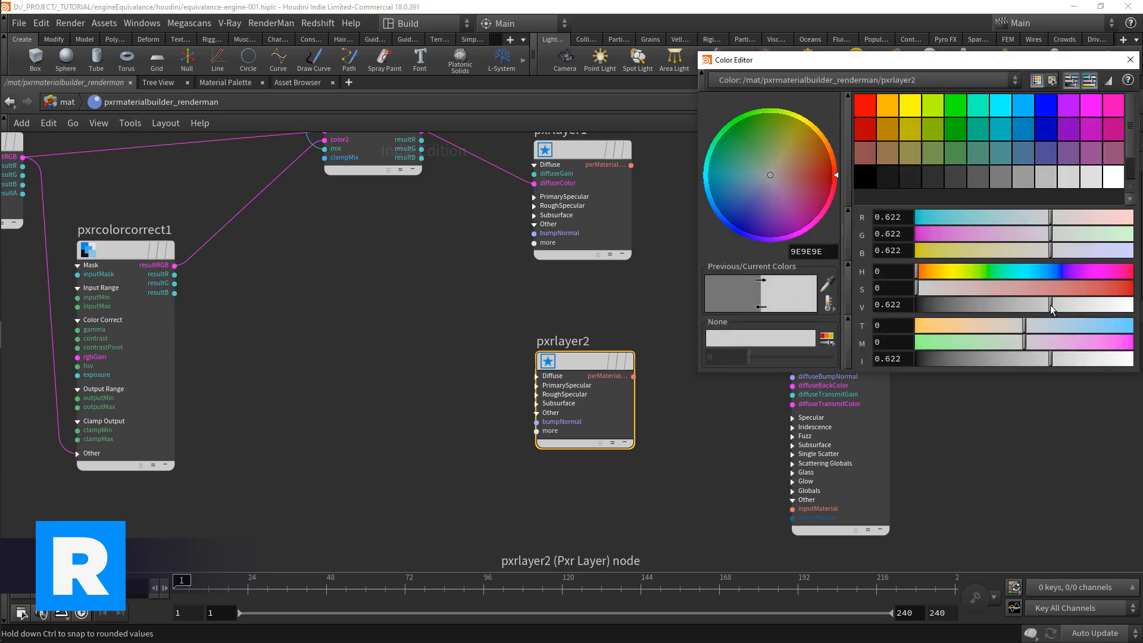
pyautogui.click(1130, 61)
# Step: Reposition pxrsurface1 and add a Pxr Layer Mixer node between it and the two layer nodes
pyautogui.scroll(1, 682, 411)
pyautogui.moveTo(682, 410); pyautogui.dragTo(570, 449, button='middle')
pyautogui.scroll(-2, 570, 449)
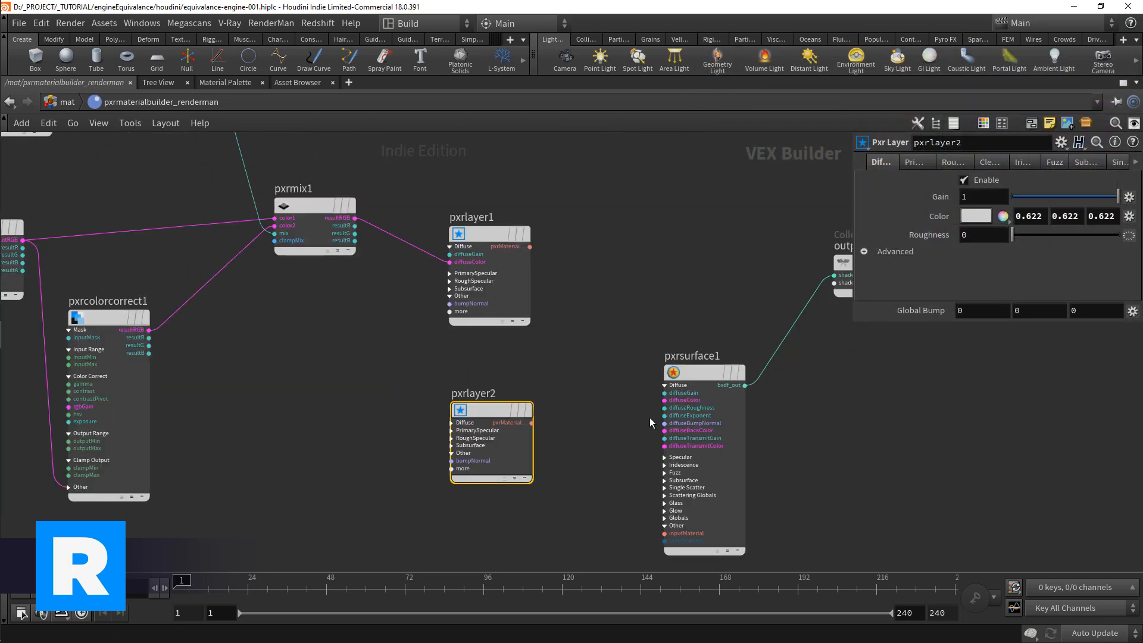
pyautogui.moveTo(694, 359); pyautogui.dragTo(692, 292)
pyautogui.press('Tab')
pyautogui.write('layermo')
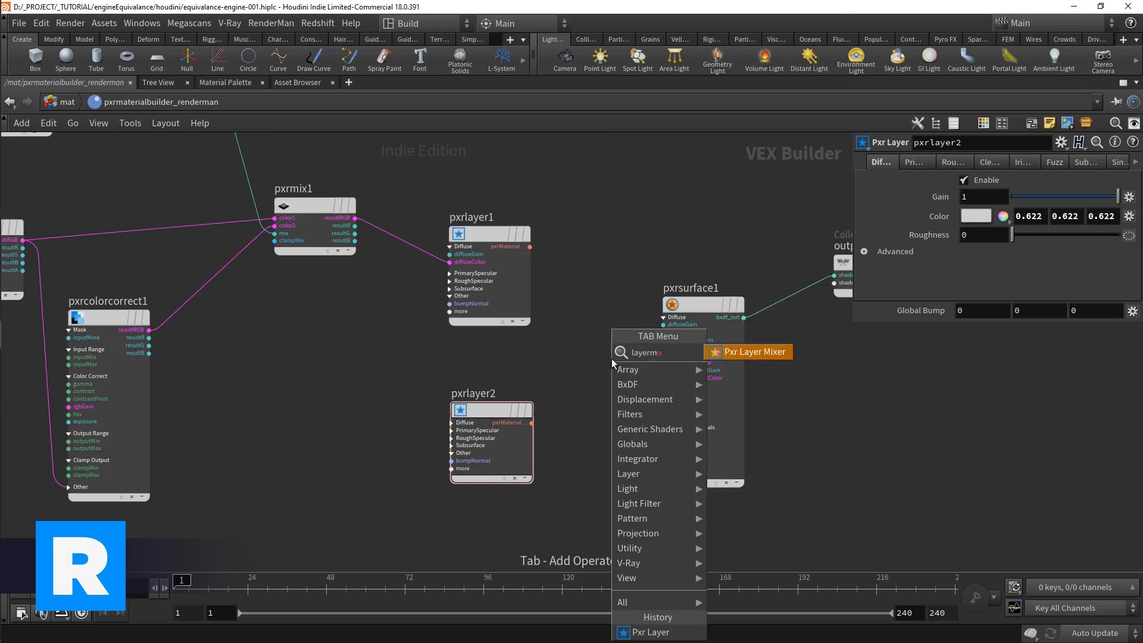
pyautogui.press('Return')
pyautogui.click(612, 358)
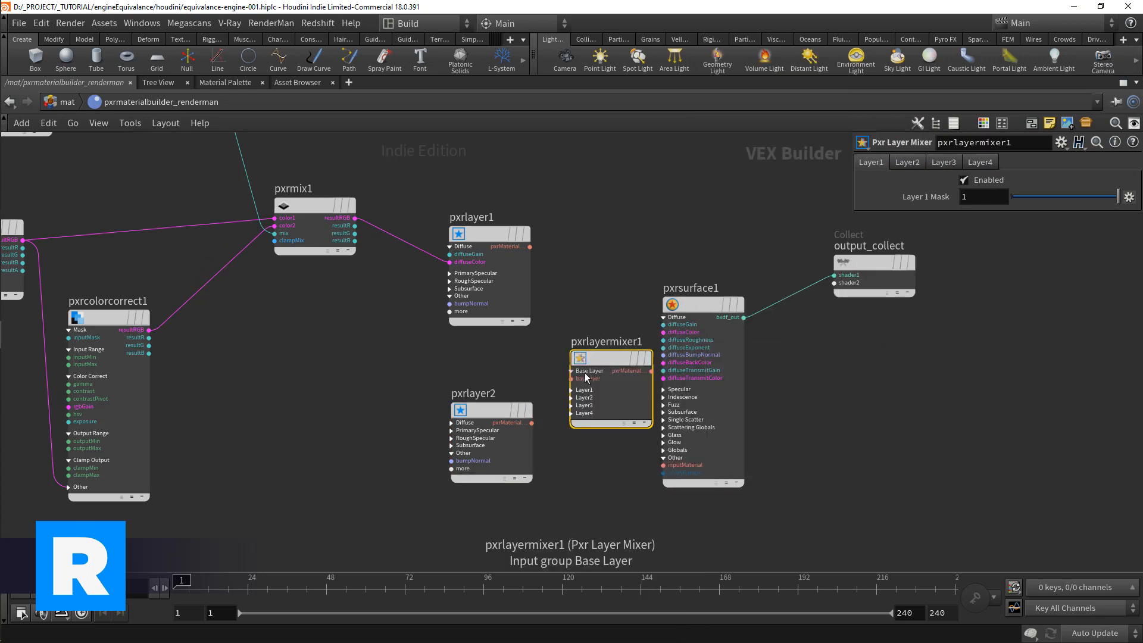
# Step: Connect pxrlayer1 to the layer mixer's baselayer input and pxrlayer2 to its layer1 input
pyautogui.moveTo(558, 339); pyautogui.dragTo(530, 246)
pyautogui.click(583, 390)
pyautogui.moveTo(571, 399); pyautogui.dragTo(532, 423)
pyautogui.moveTo(598, 532); pyautogui.dragTo(536, 540, button='middle')
# Step: Connect the layer mixer's material output to pxrsurface1's inputMaterial and collapse the surface's Diffuse input group
pyautogui.scroll(2, 685, 370)
pyautogui.moveTo(654, 407); pyautogui.dragTo(677, 375)
pyautogui.click(617, 445)
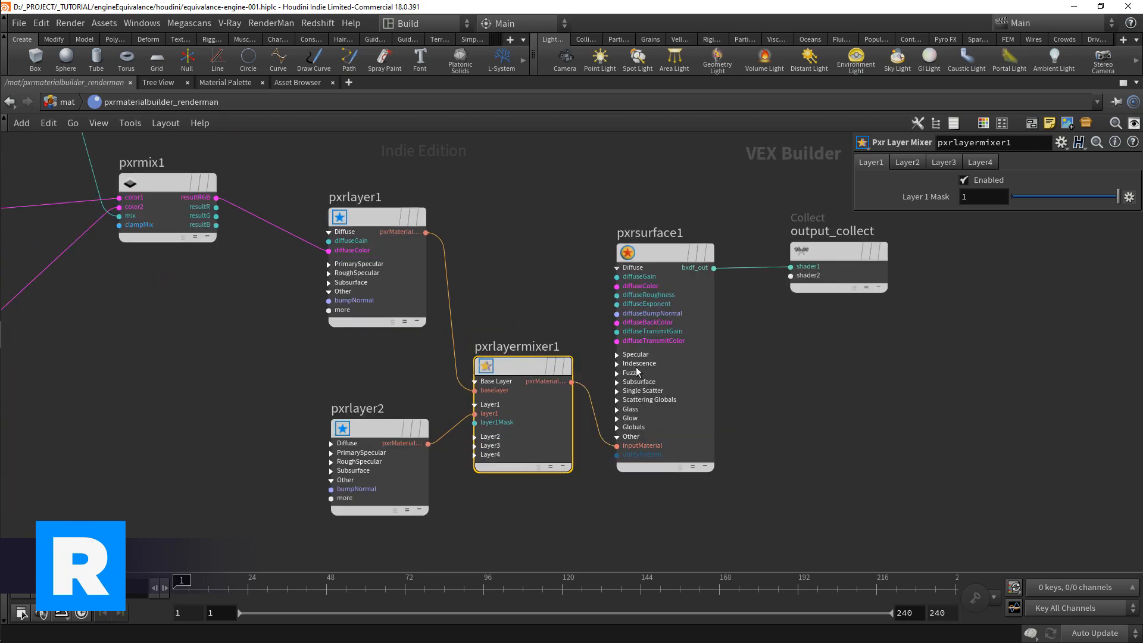
pyautogui.click(653, 269)
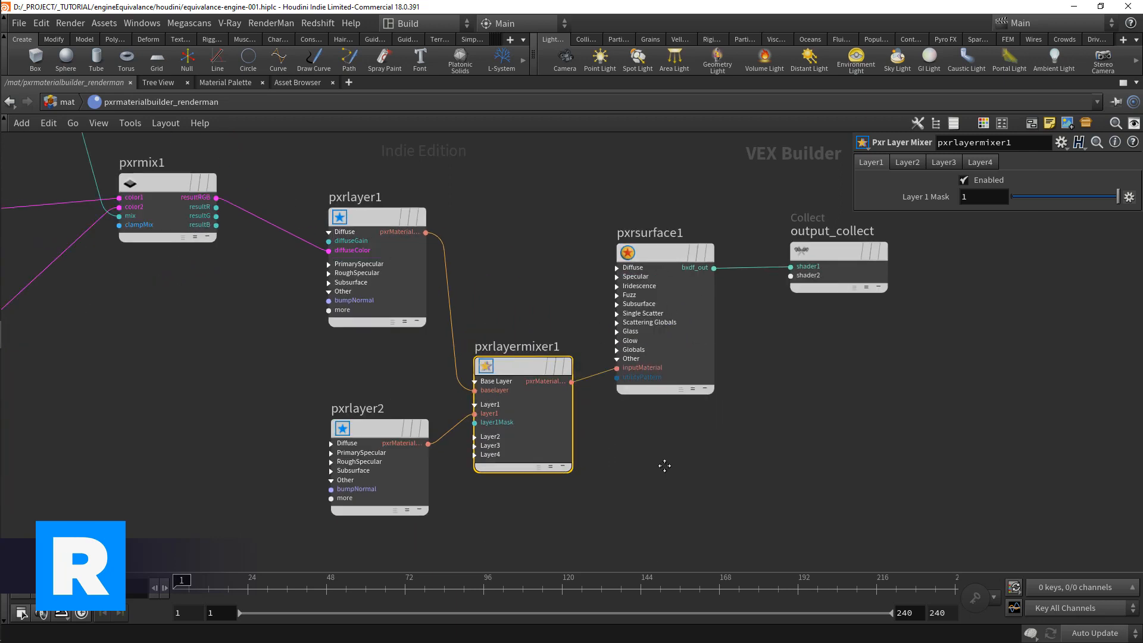
# Step: Try wiring pxrlayermixer1 directly into output_collect's shader1, and reconnect pxrsurface1's bxdf_out to that input
pyautogui.scroll(-1, 660, 470)
pyautogui.moveTo(578, 499); pyautogui.dragTo(585, 427, button='middle')
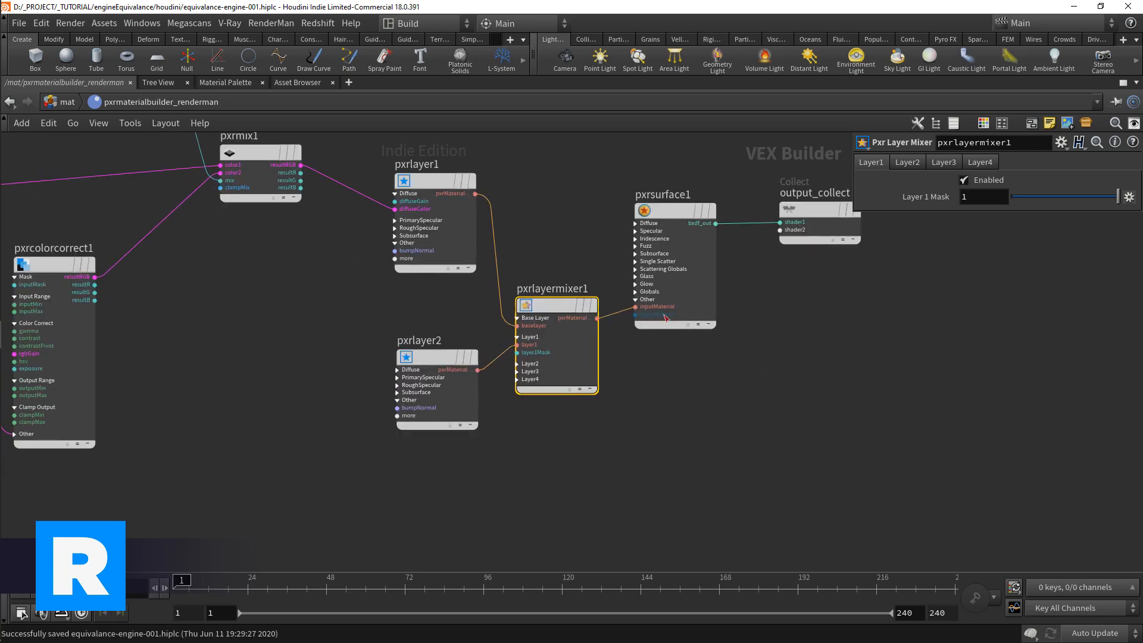
pyautogui.click(598, 319)
pyautogui.click(780, 222)
pyautogui.moveTo(816, 210); pyautogui.dragTo(828, 323)
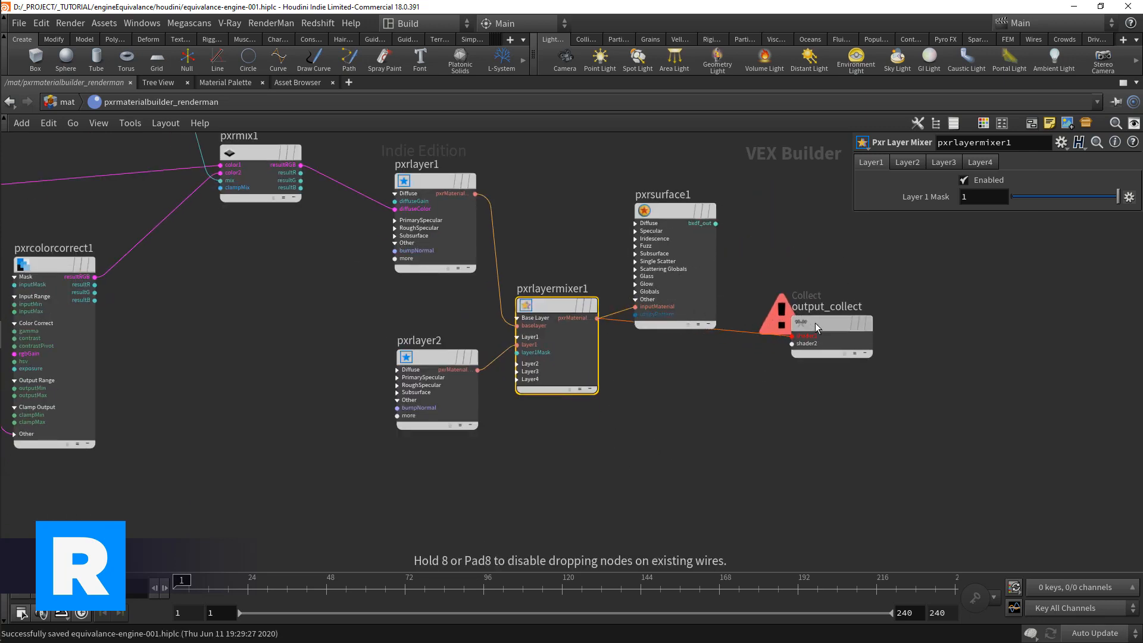
pyautogui.click(715, 223)
pyautogui.click(792, 336)
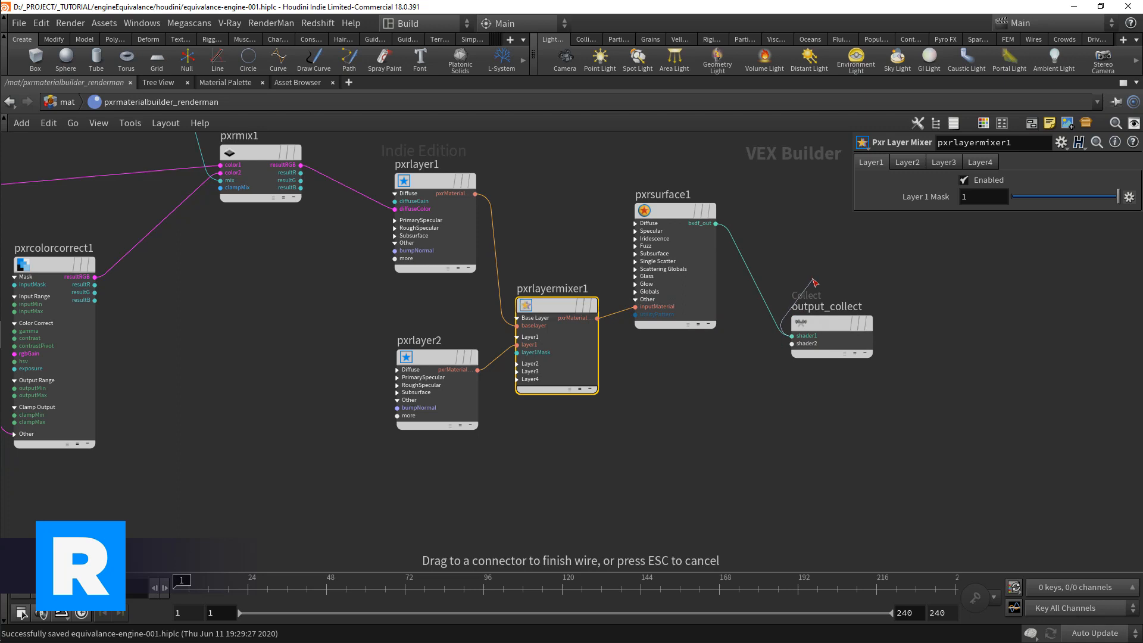
# Step: Add a Pxr Primvar node below pxrlayer2 and set its variable name to mask
pyautogui.scroll(-1, 671, 454)
pyautogui.press('Tab')
pyautogui.write('pri')
pyautogui.press('Return')
pyautogui.click(529, 456)
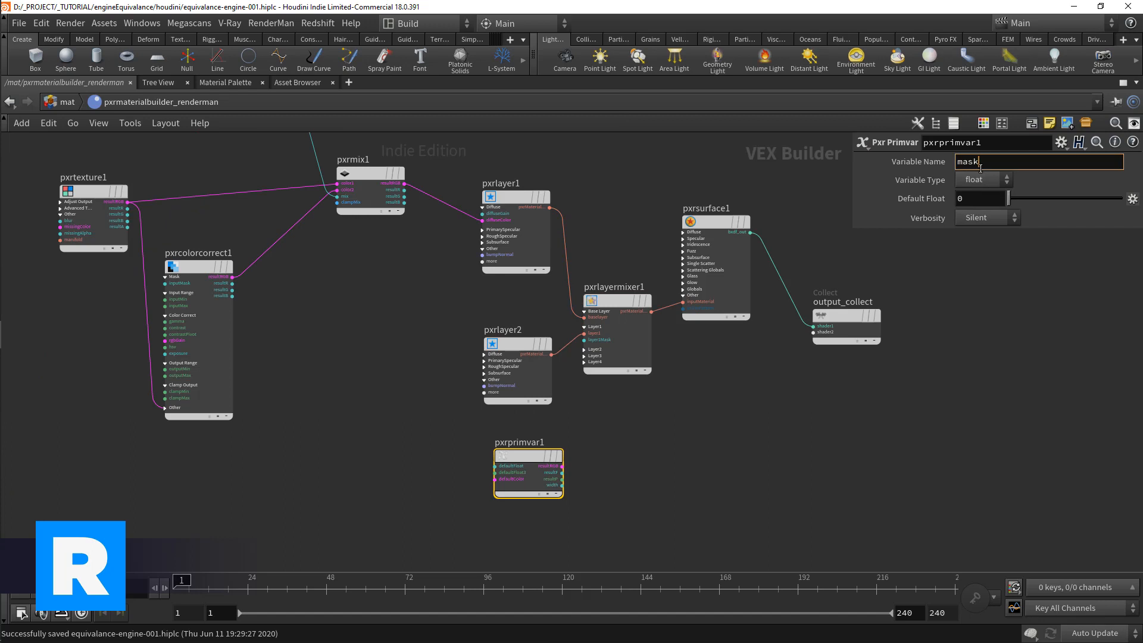
# Step: Connect pxrprimvar1's resultRGB output to the layer mixer's layer1Mask input
pyautogui.click(559, 465)
pyautogui.scroll(3, 558, 465)
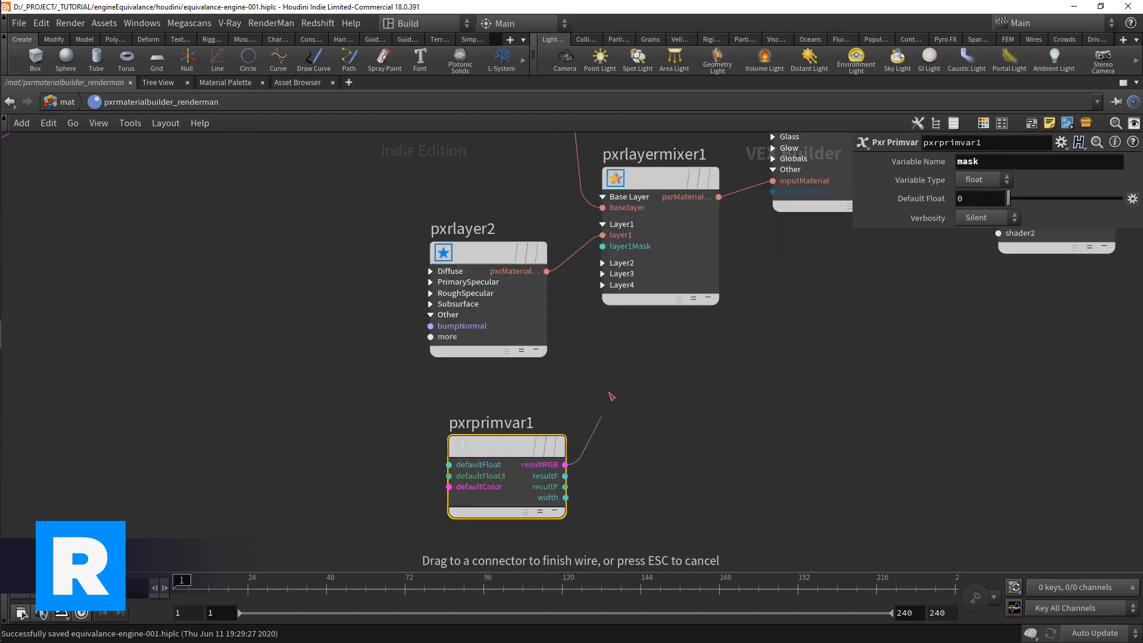
pyautogui.click(603, 247)
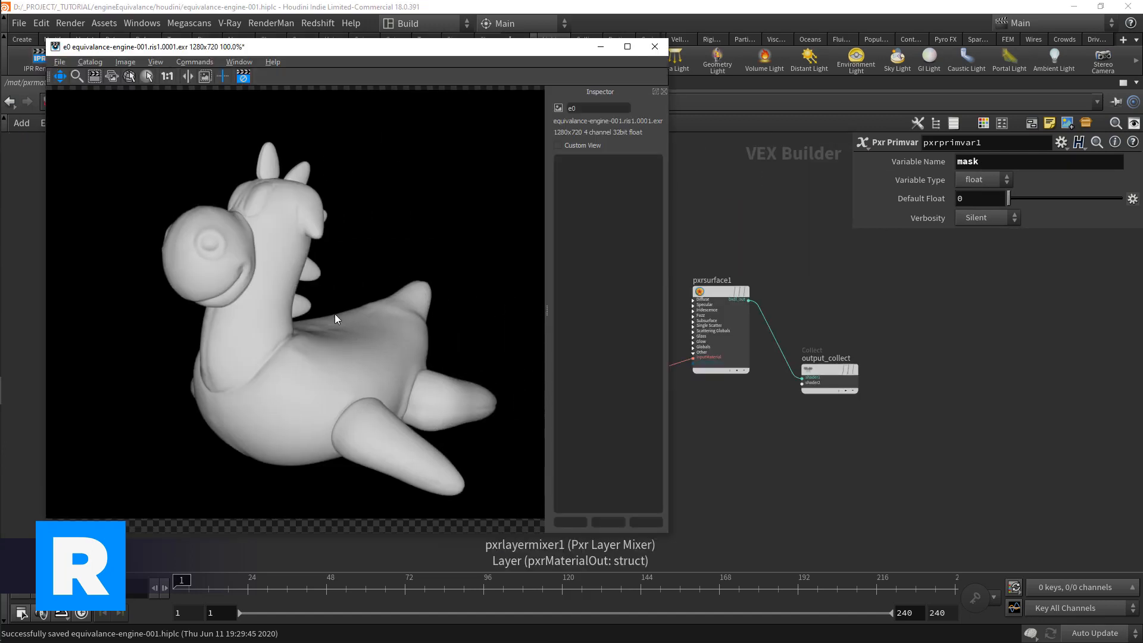
# Step: Replace the layer mixer's layer1Mask connection with pxrprimvar1's resultF output
pyautogui.moveTo(716, 429); pyautogui.dragTo(757, 433, button='middle')
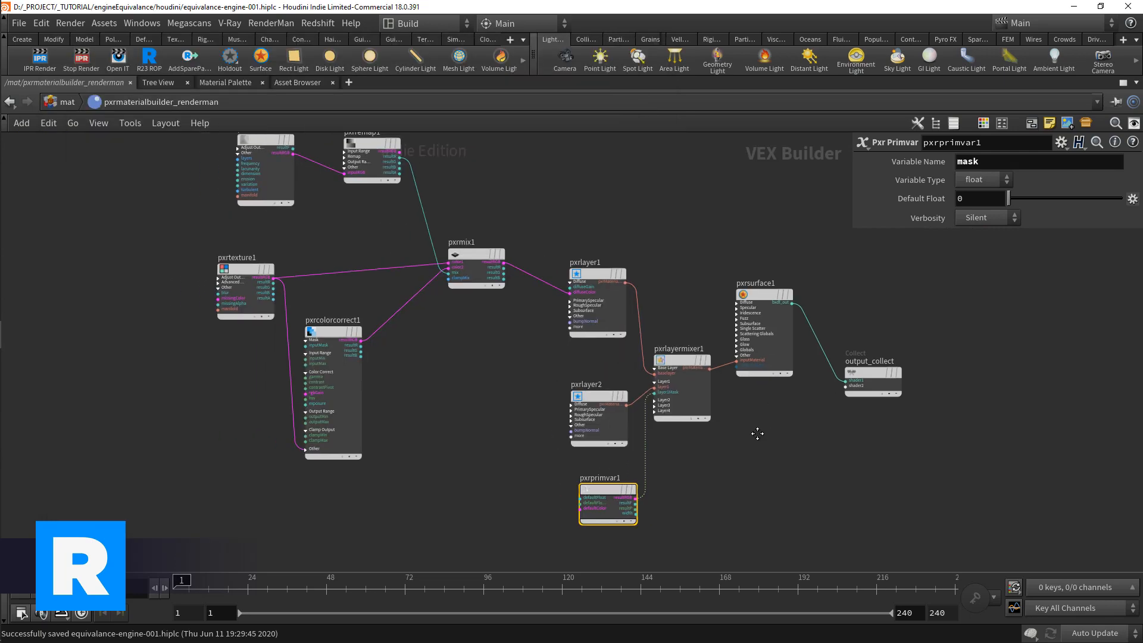
pyautogui.scroll(3, 640, 470)
pyautogui.click(636, 503)
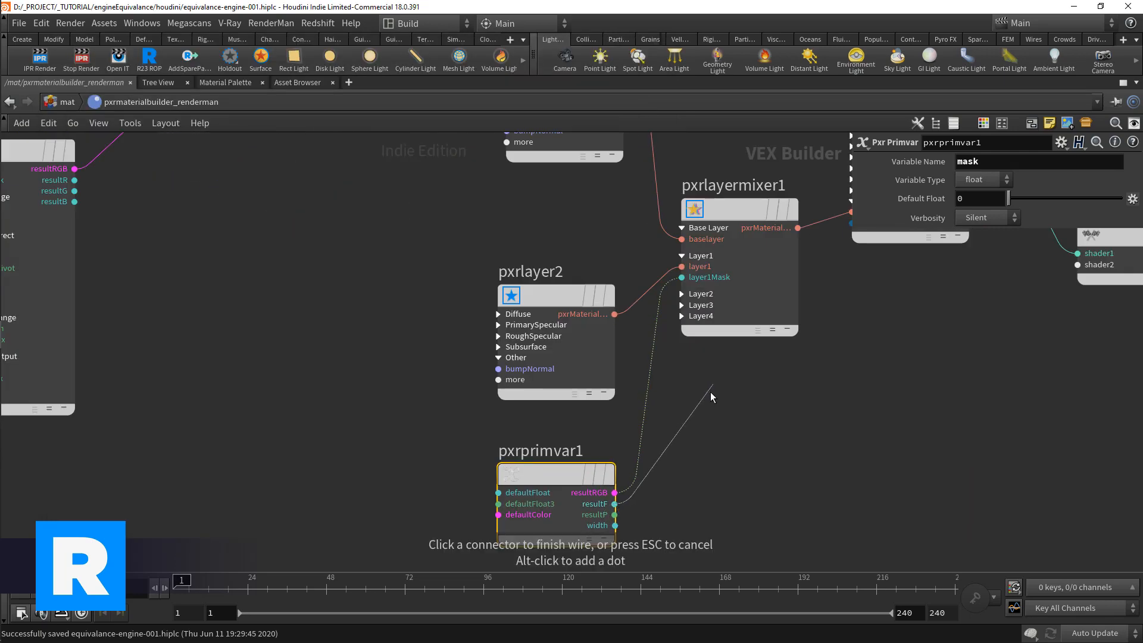
pyautogui.click(692, 276)
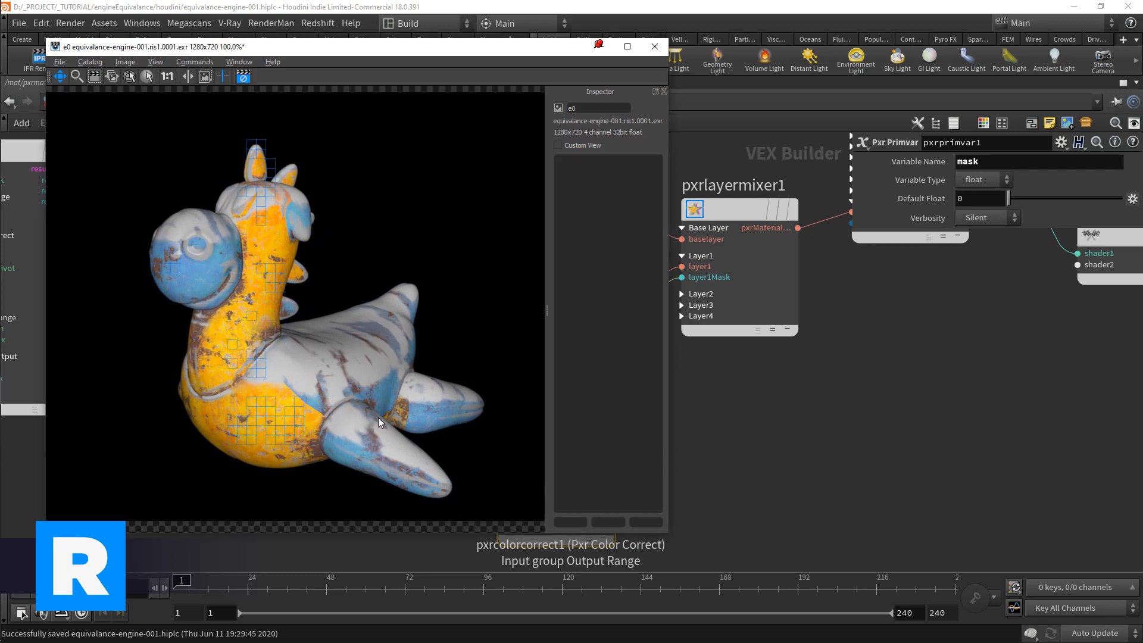
# Step: Add a Pxr Displace node below pxrsurface1
pyautogui.scroll(-4, 815, 409)
pyautogui.press('Tab')
pyautogui.write('displace')
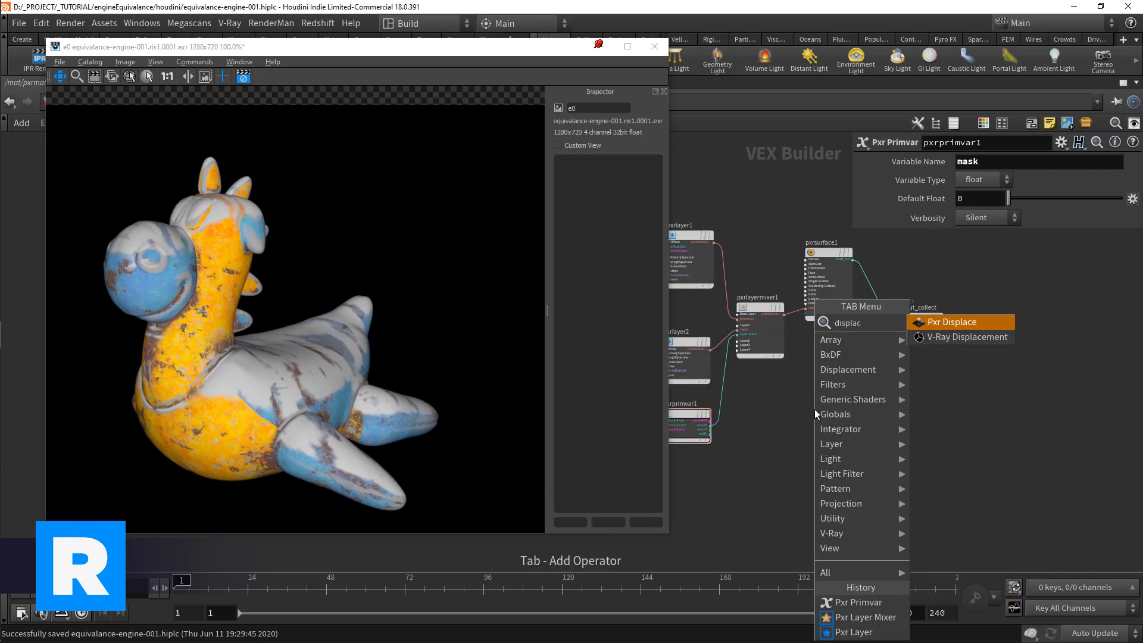
pyautogui.press('Return')
# Step: Add a Pxr Fractal node beside pxrdisplace1 and connect its resultF output to the dispScalar input
pyautogui.press('Tab')
pyautogui.write('fra')
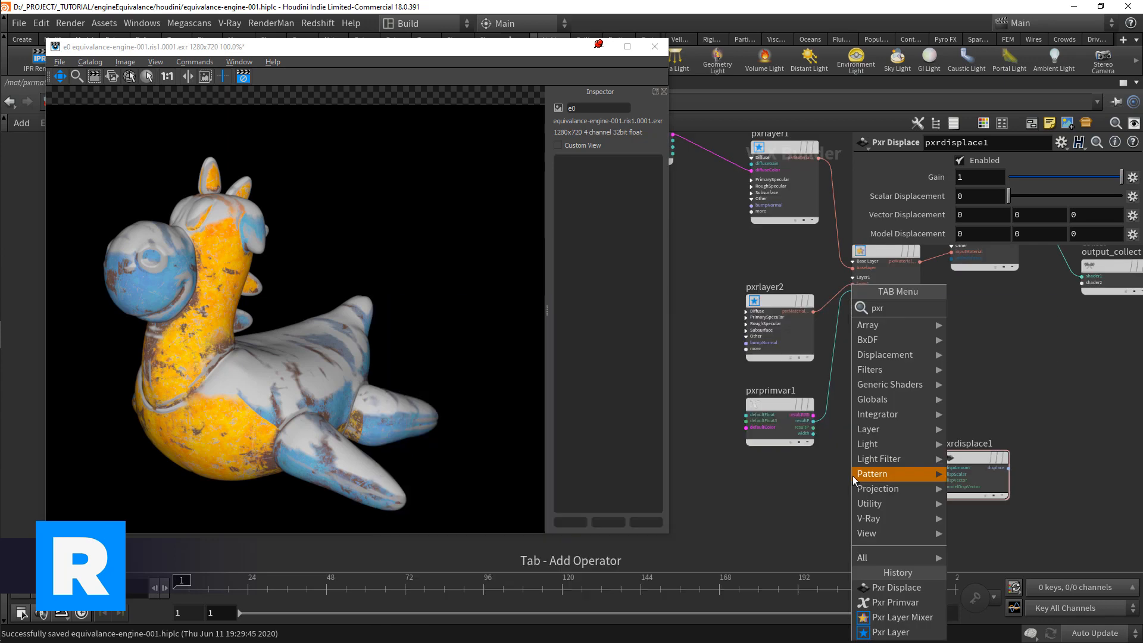
pyautogui.press('Return')
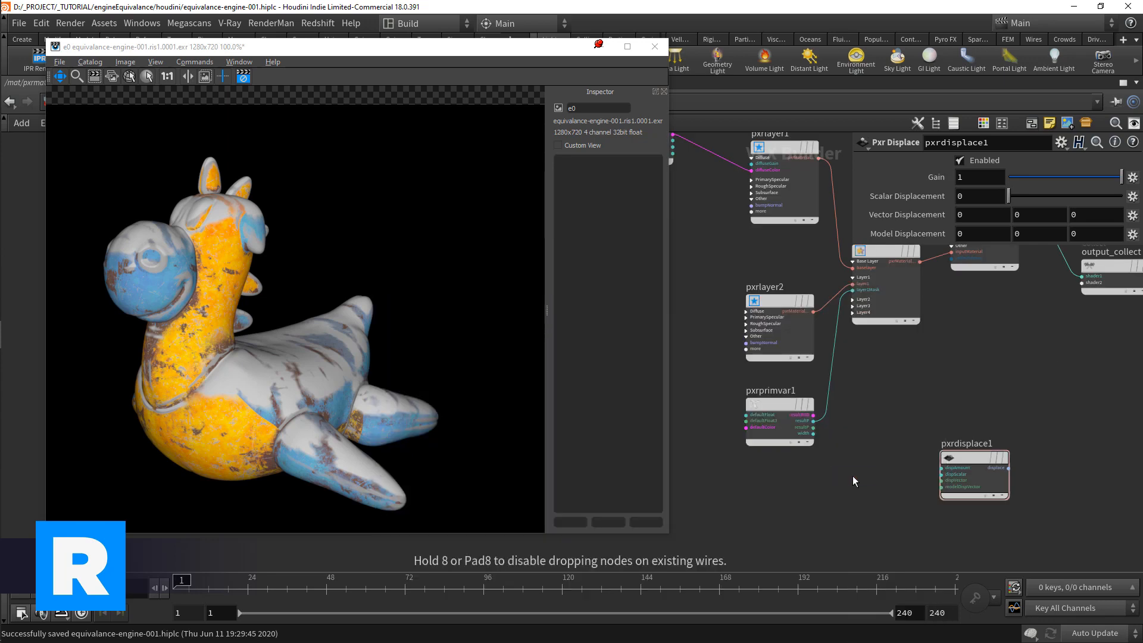
pyautogui.click(852, 476)
pyautogui.scroll(3, 899, 496)
pyautogui.click(886, 485)
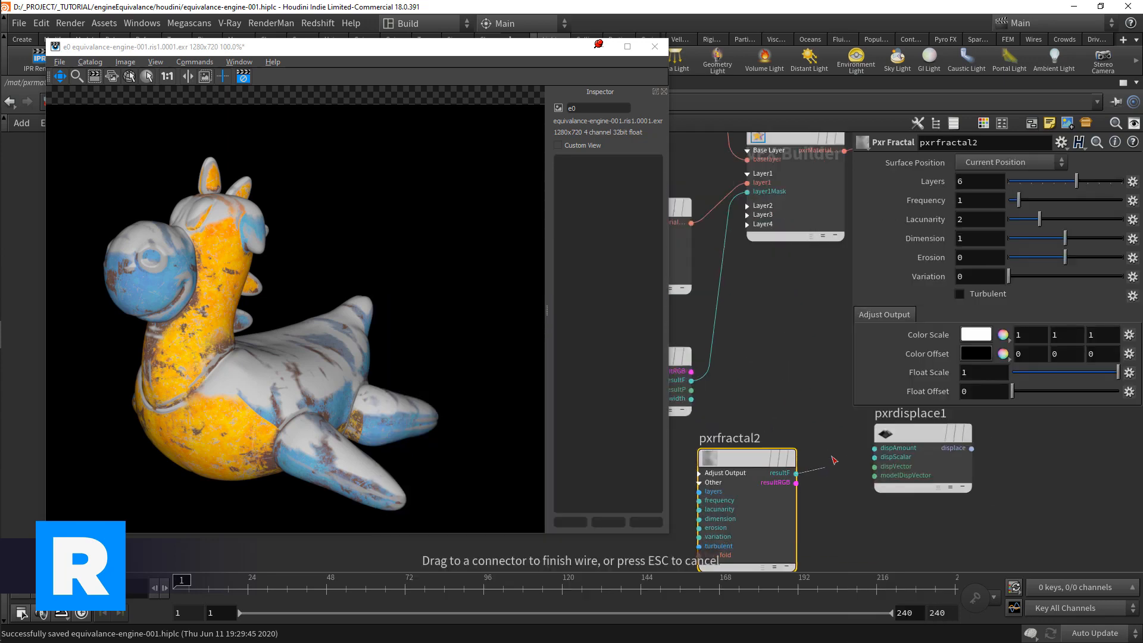
pyautogui.click(874, 457)
pyautogui.moveTo(756, 459); pyautogui.dragTo(746, 467)
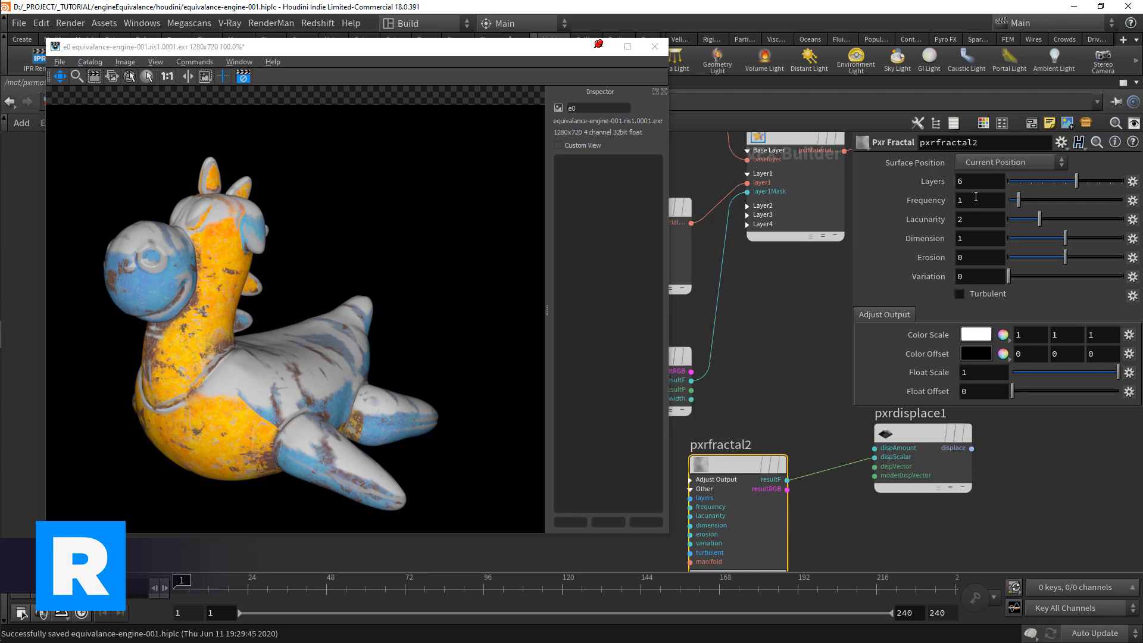
# Step: Set pxrfractal2's Frequency to 5, Dimension to 1.5 and Erosion to 0.44
pyautogui.moveTo(1079, 257); pyautogui.dragTo(1083, 257)
pyautogui.doubleClick(988, 239)
pyautogui.write('1.5')
pyautogui.press('Return')
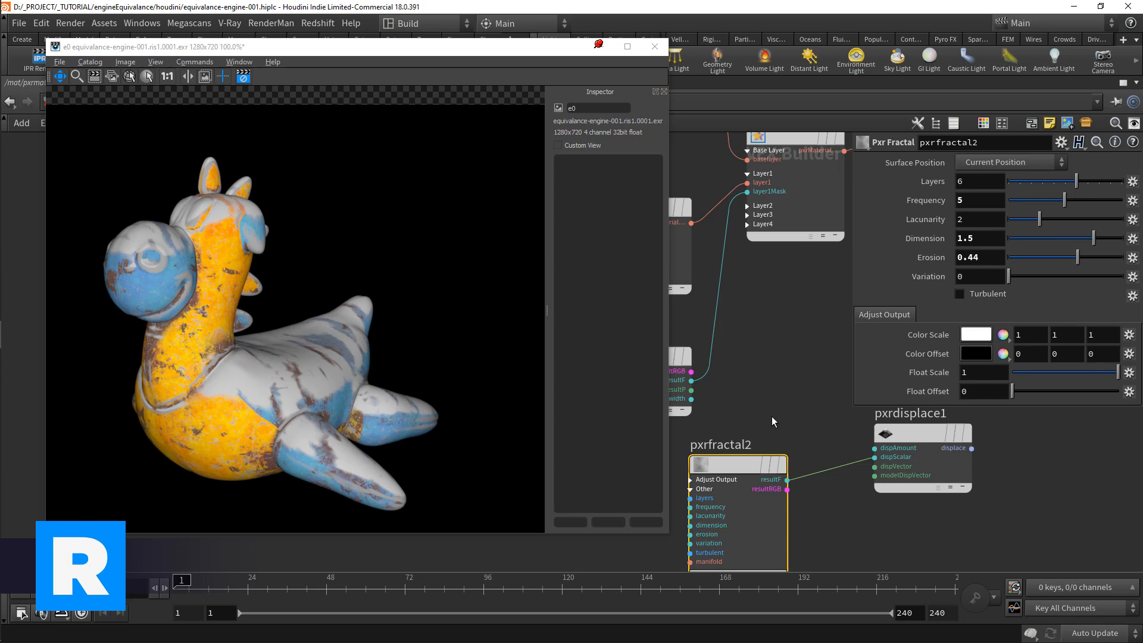
# Step: Connect pxrdisplace1's displace output to output_collect's shader2 input and set the displacement Gain to 0.1
pyautogui.scroll(-4, 778, 417)
pyautogui.moveTo(811, 374); pyautogui.dragTo(837, 309)
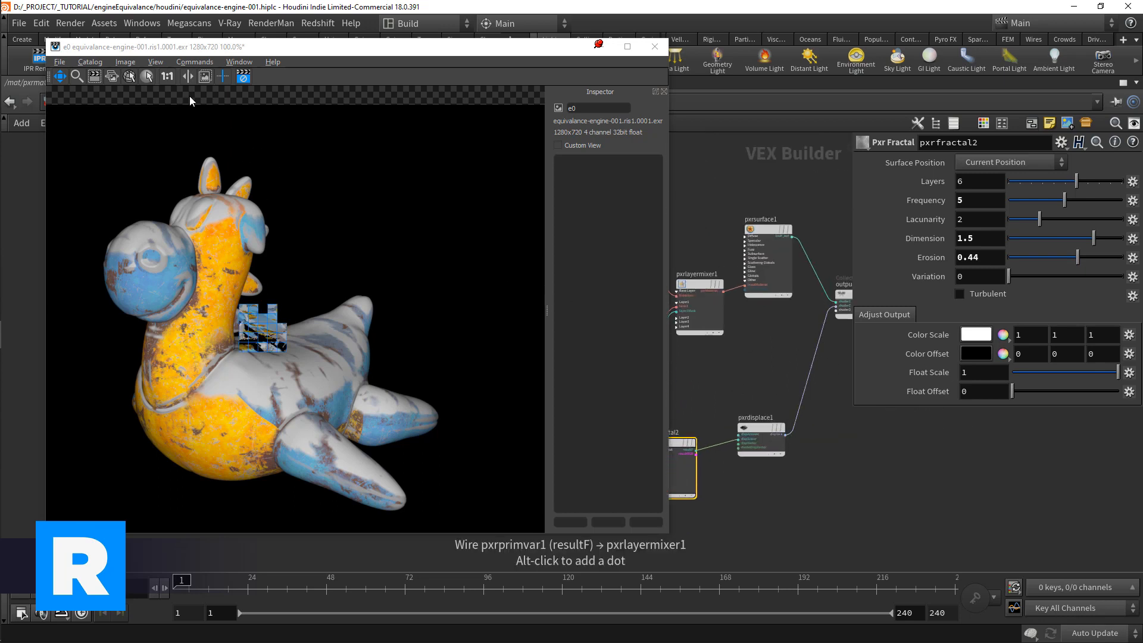
pyautogui.scroll(2, 767, 418)
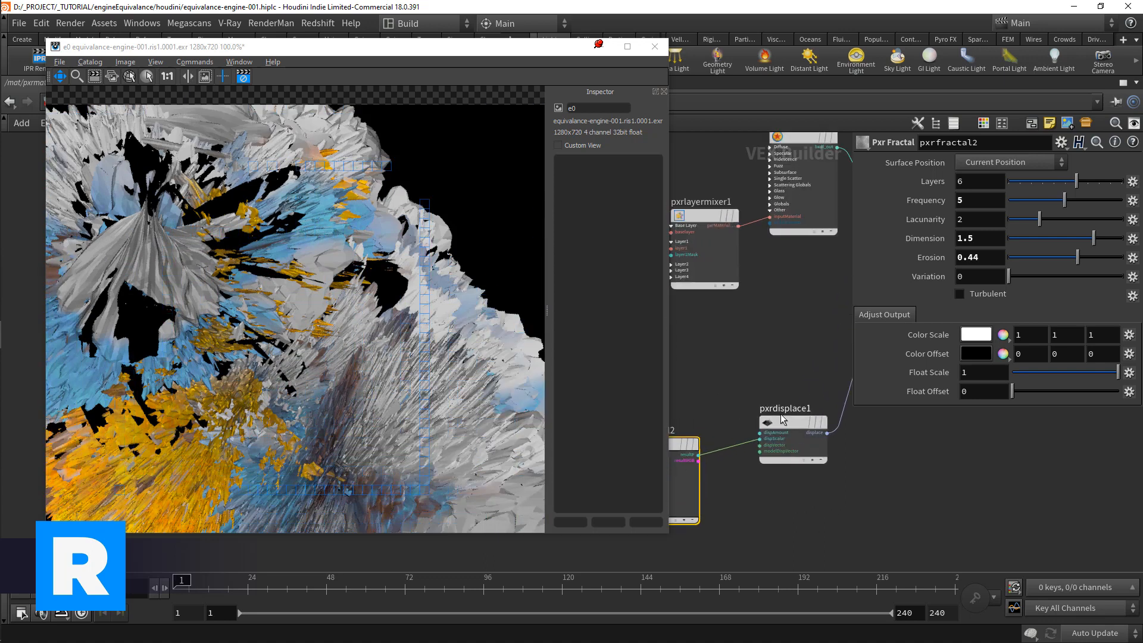
pyautogui.click(788, 422)
pyautogui.doubleClick(967, 176)
pyautogui.write('.1')
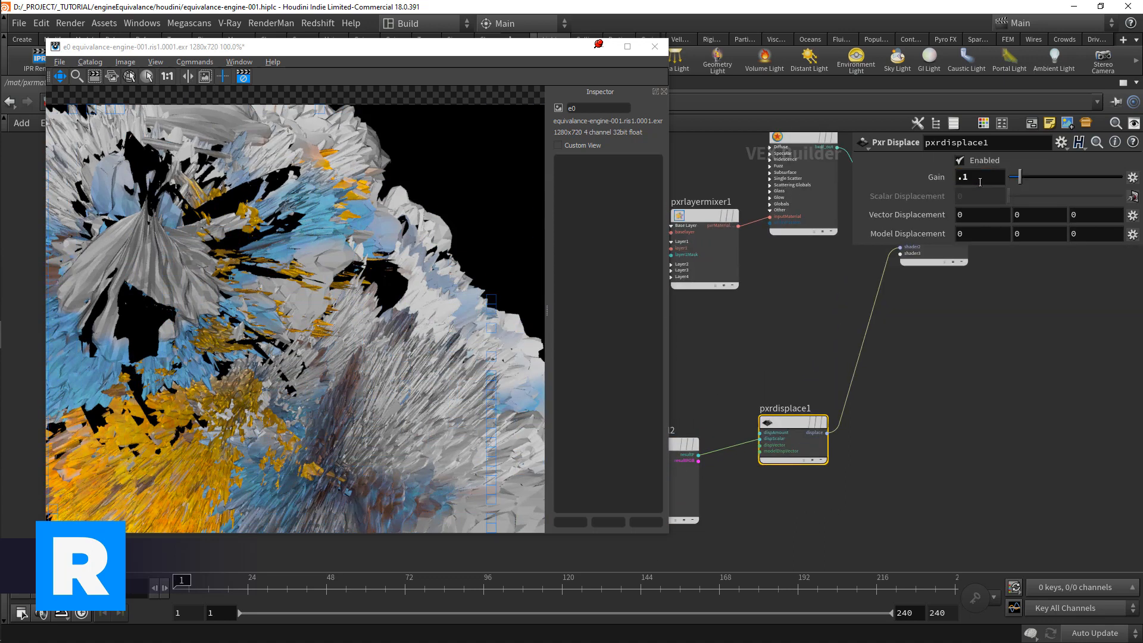
# Step: Set pxrfractal2's Frequency to 3 and pxrdisplace1's displacement Gain to 0.05
pyautogui.press('Return')
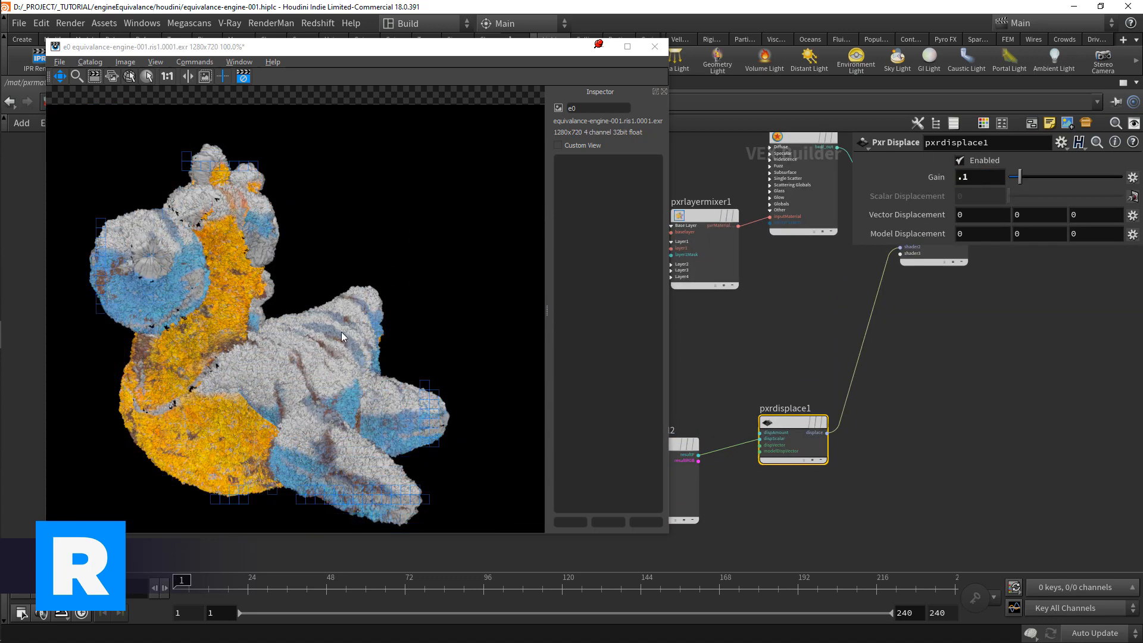
pyautogui.moveTo(708, 402); pyautogui.dragTo(748, 395, button='middle')
pyautogui.click(696, 438)
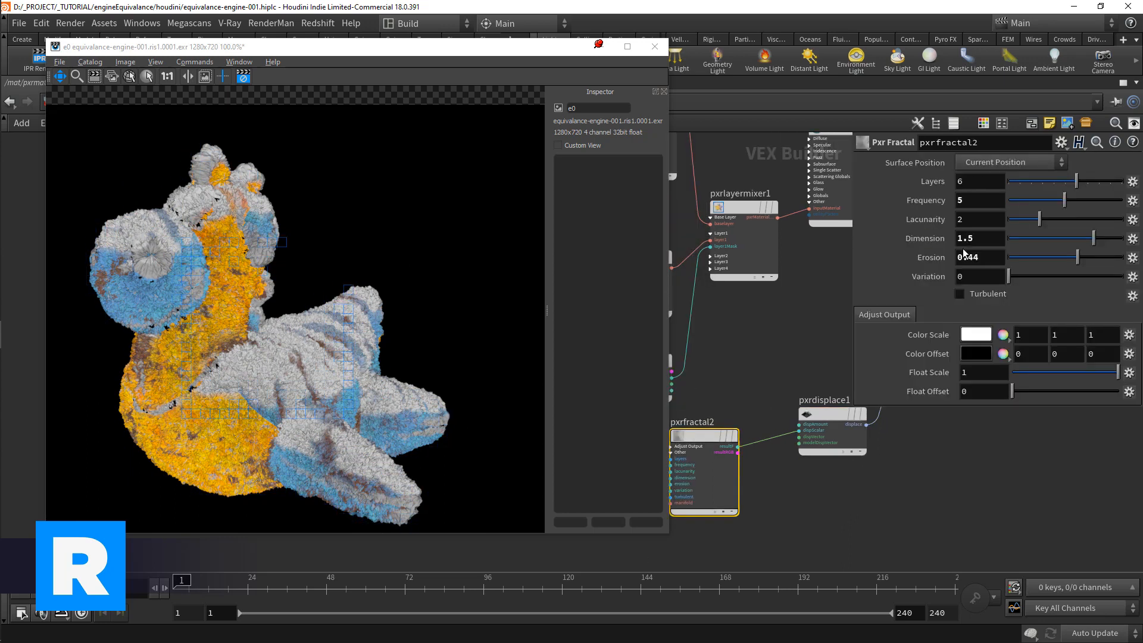
pyautogui.doubleClick(968, 201)
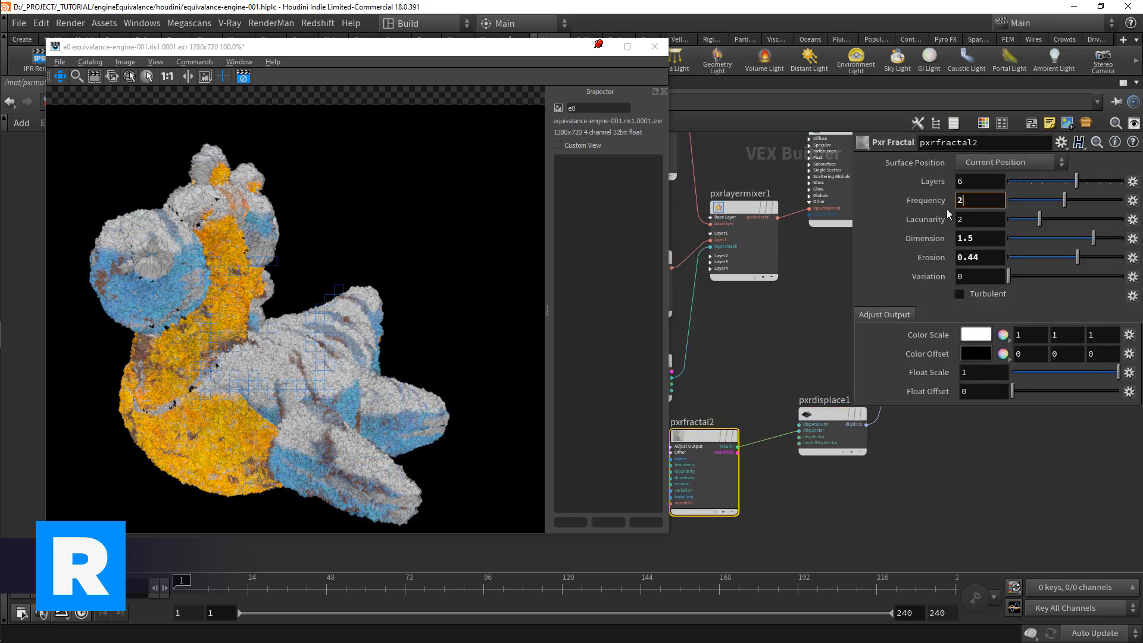
pyautogui.write('2')
pyautogui.press('Return')
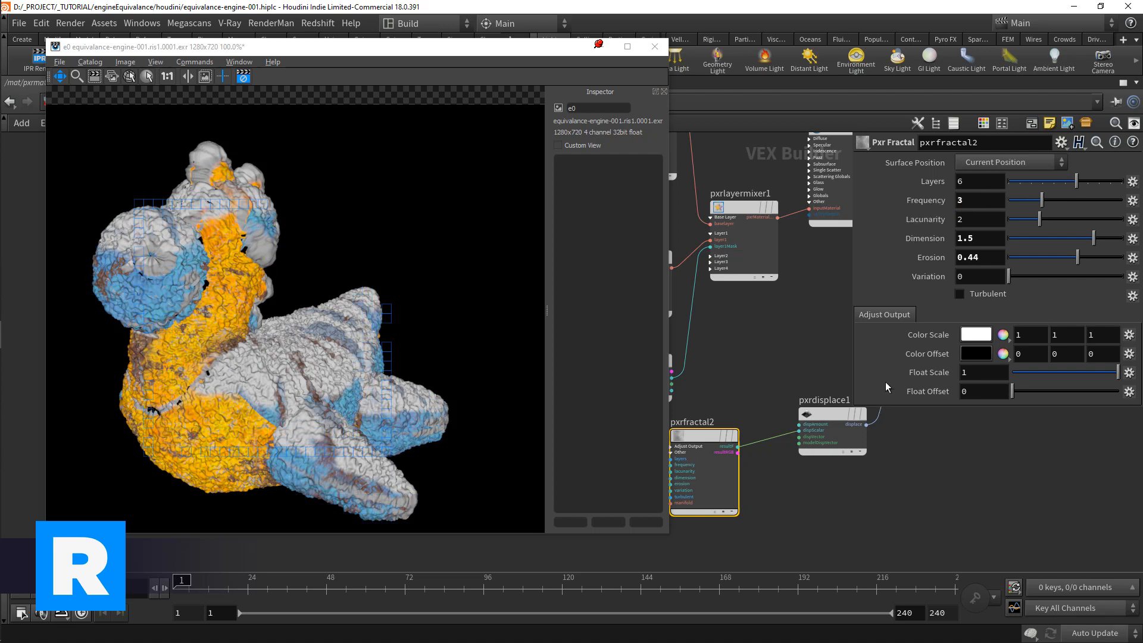
pyautogui.click(801, 412)
pyautogui.moveTo(734, 439); pyautogui.dragTo(718, 464)
pyautogui.moveTo(764, 408); pyautogui.dragTo(712, 391, button='middle')
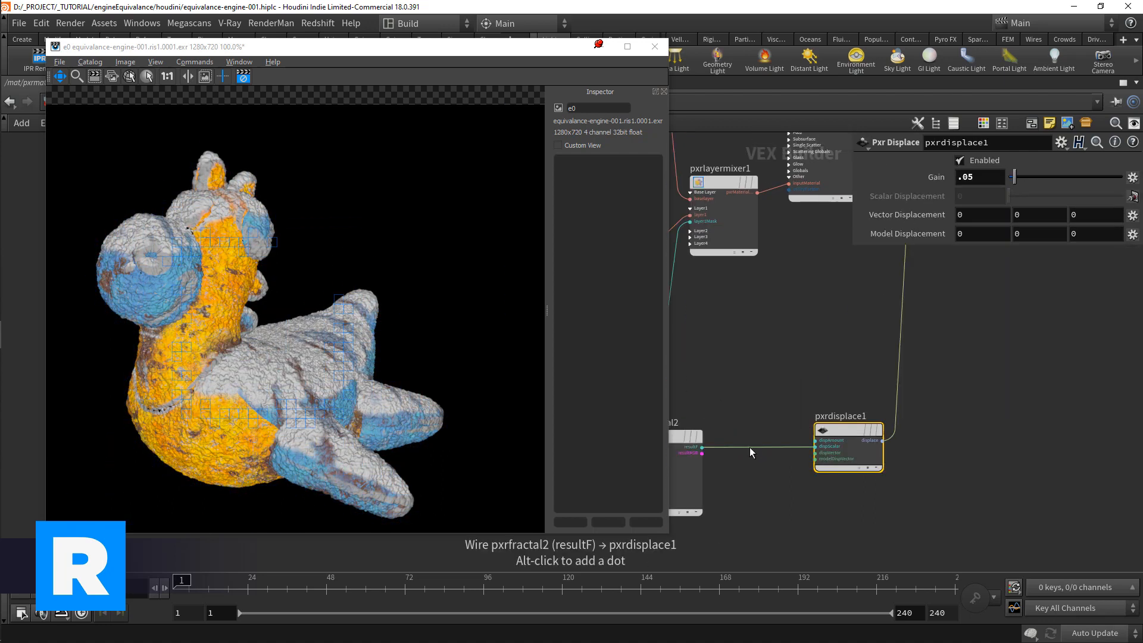
# Step: Insert a Pxr Remap node on the wire between pxrfractal2 and pxrdisplace1
pyautogui.press('Tab')
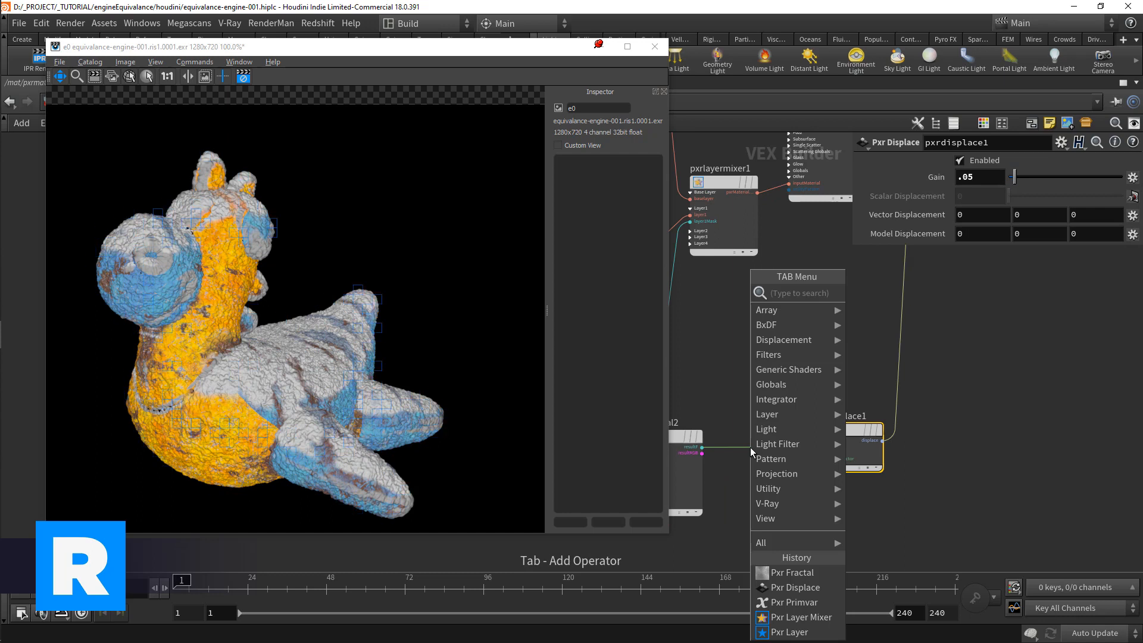
pyautogui.write('remap')
pyautogui.press('Return')
pyautogui.click(750, 448)
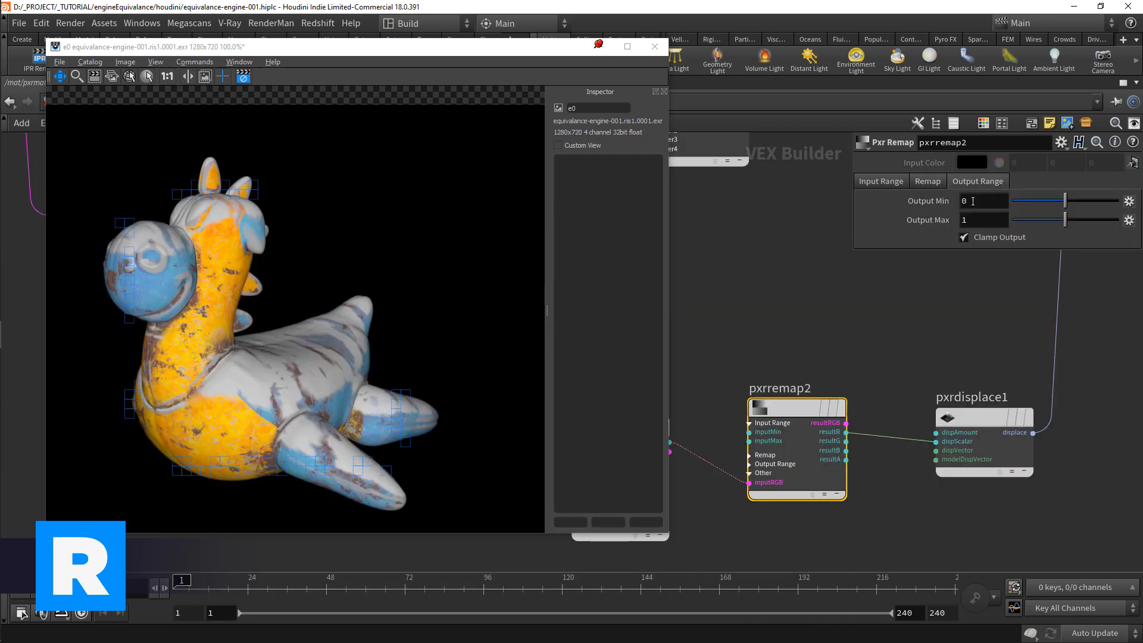
# Step: Set pxrremap2's Output Min to -1 and connect pxrfractal2's resultRGB output to its inputRGB
pyautogui.moveTo(973, 202); pyautogui.dragTo(938, 205)
pyautogui.write('-1')
pyautogui.press('Return')
pyautogui.moveTo(781, 471); pyautogui.dragTo(824, 462, button='middle')
pyautogui.moveTo(713, 443); pyautogui.dragTo(793, 476)
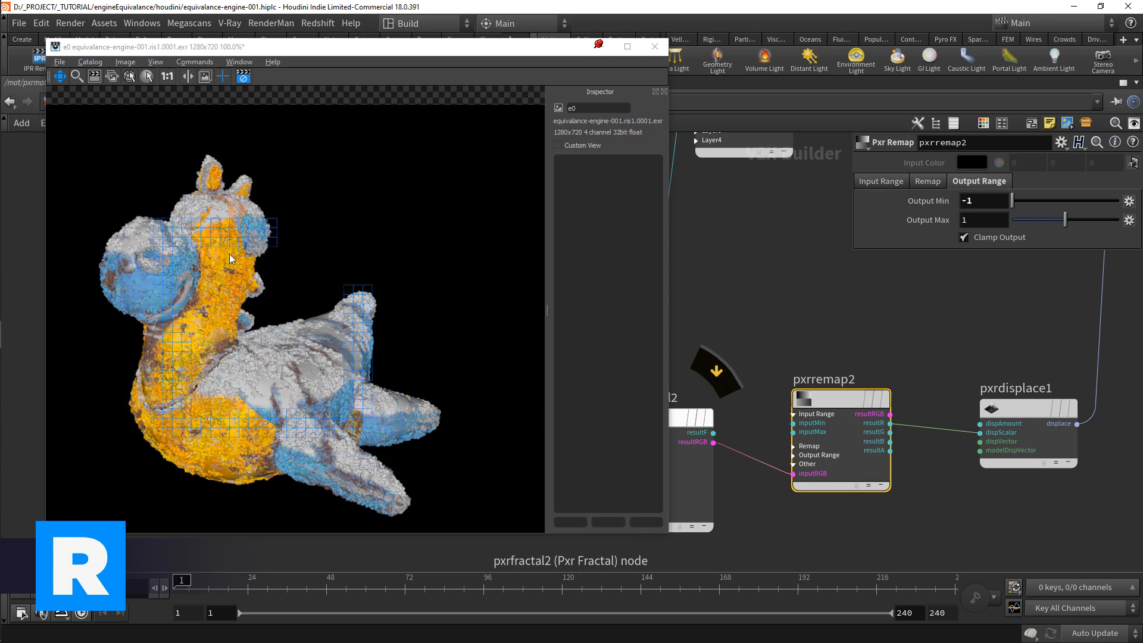
# Step: Set the Input Min of pxrremap2 to -1
pyautogui.moveTo(838, 401)
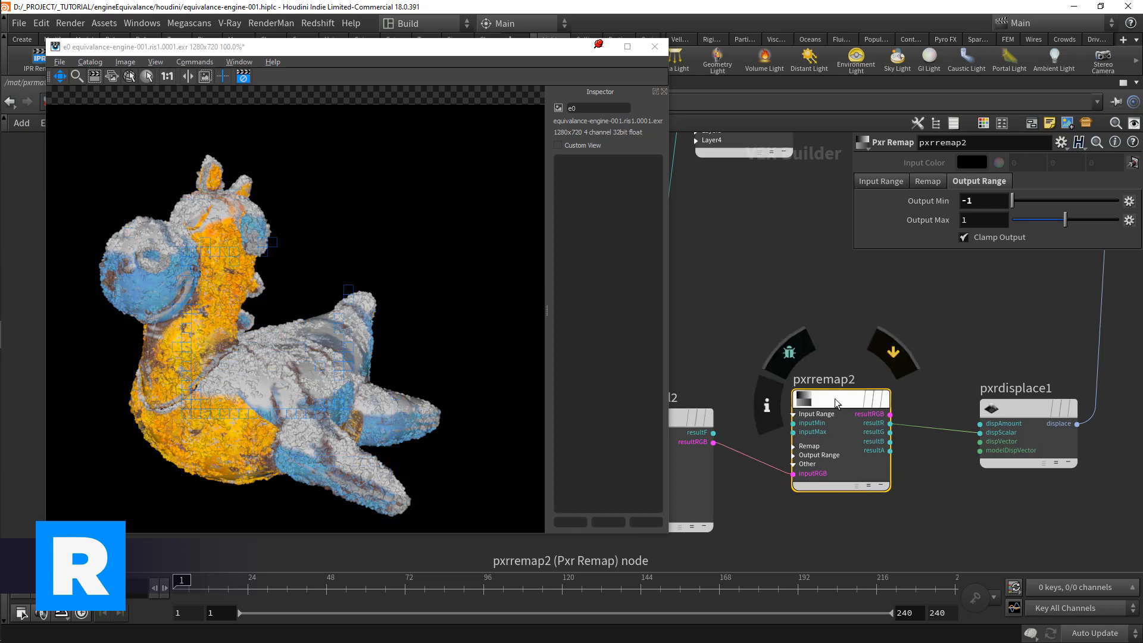
pyautogui.moveTo(838, 400); pyautogui.dragTo(826, 394)
pyautogui.click(881, 181)
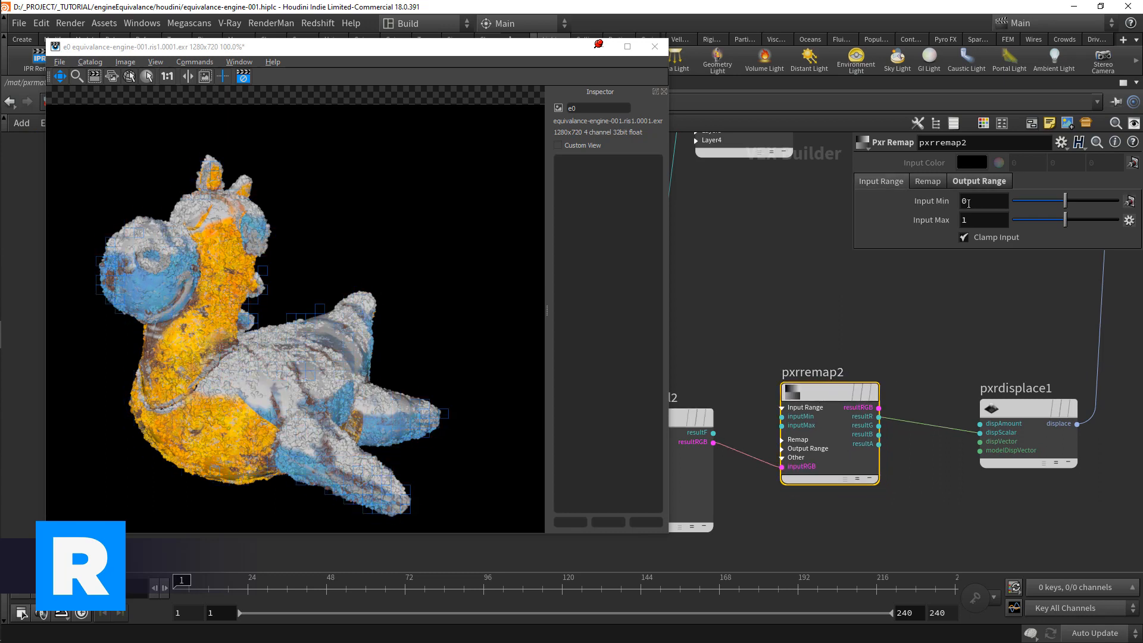
pyautogui.click(964, 201)
pyautogui.write('-1')
pyautogui.press('Return')
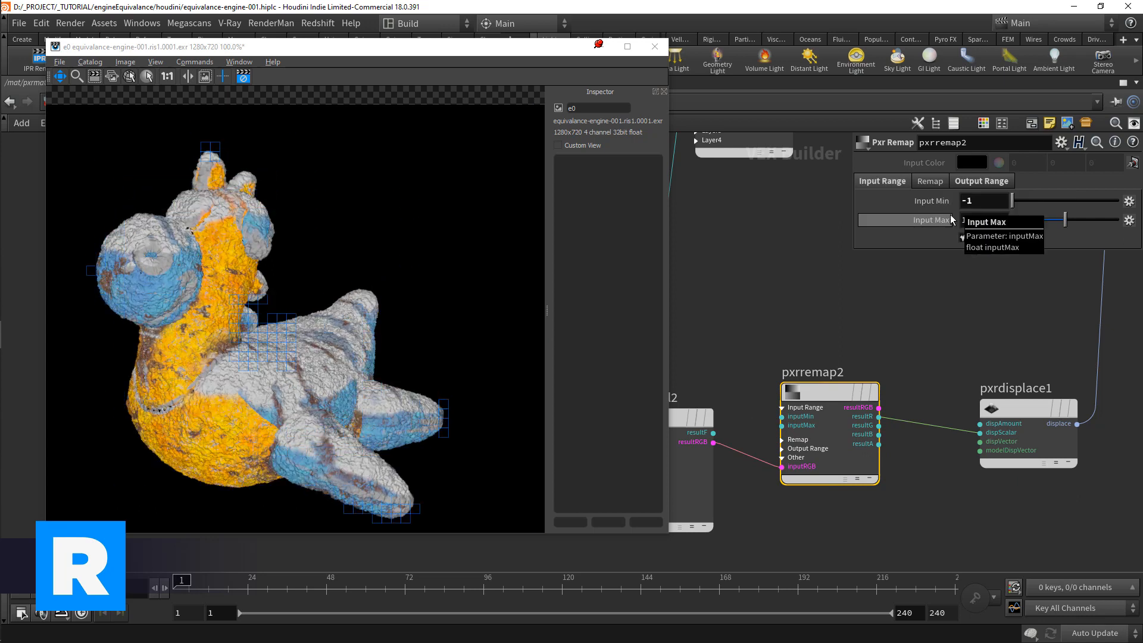
# Step: Check pxrremap2's output range settings and bypass the node
pyautogui.moveTo(860, 375)
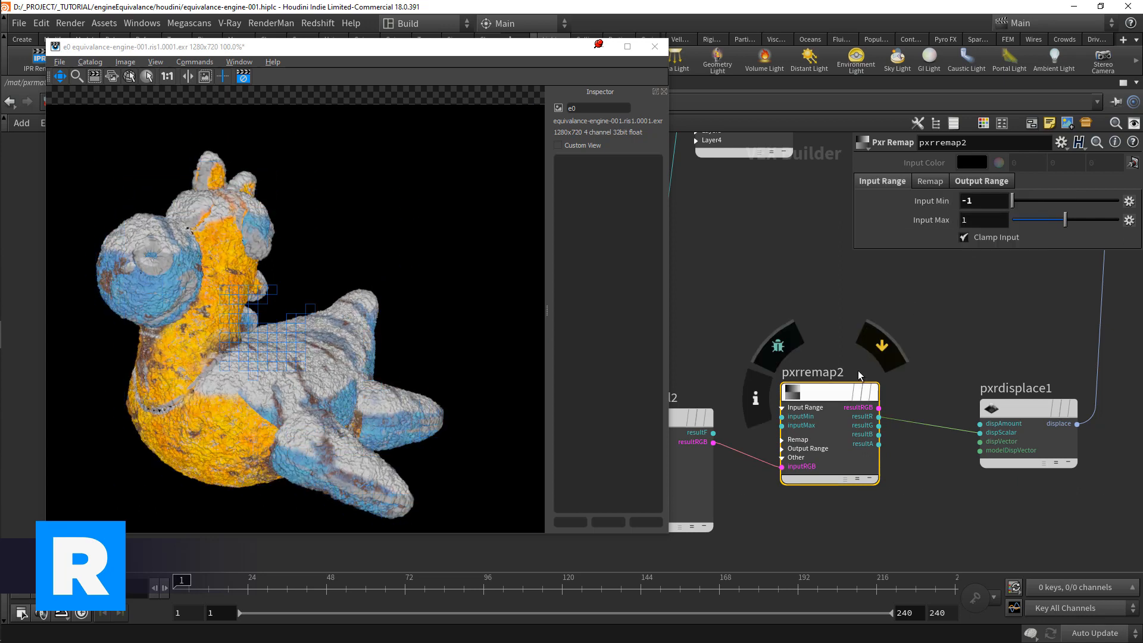
pyautogui.write('0')
pyautogui.click(980, 182)
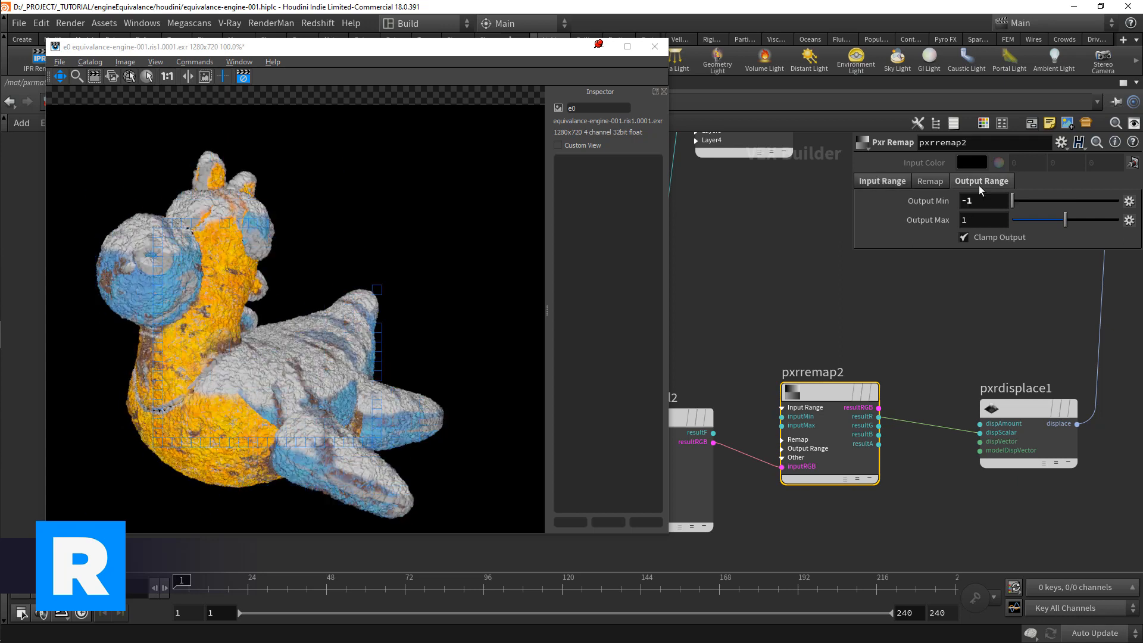
pyautogui.scroll(1, 867, 403)
pyautogui.click(866, 402)
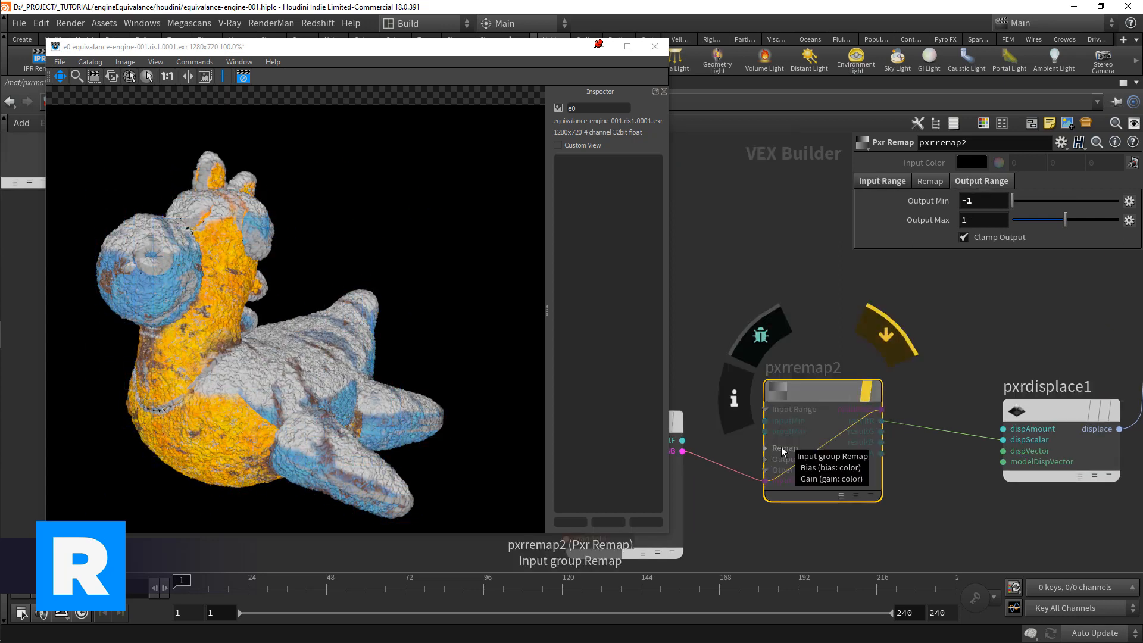
# Step: Add a Pxr Blend node below the bypassed pxrremap2
pyautogui.scroll(-2, 792, 438)
pyautogui.press('Tab')
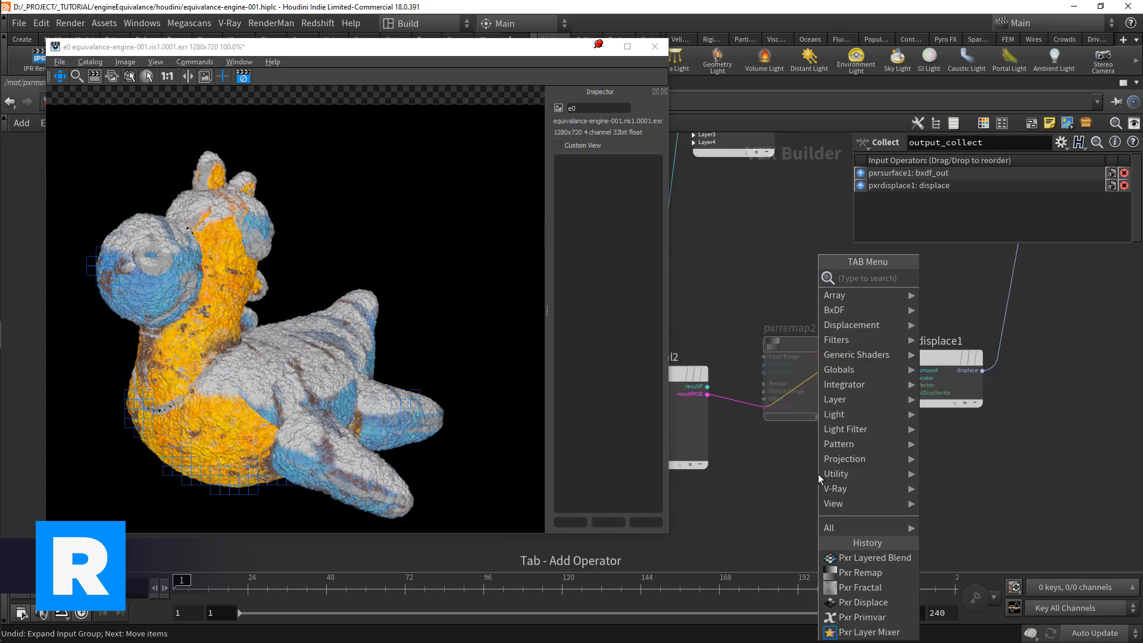
pyautogui.write('blen')
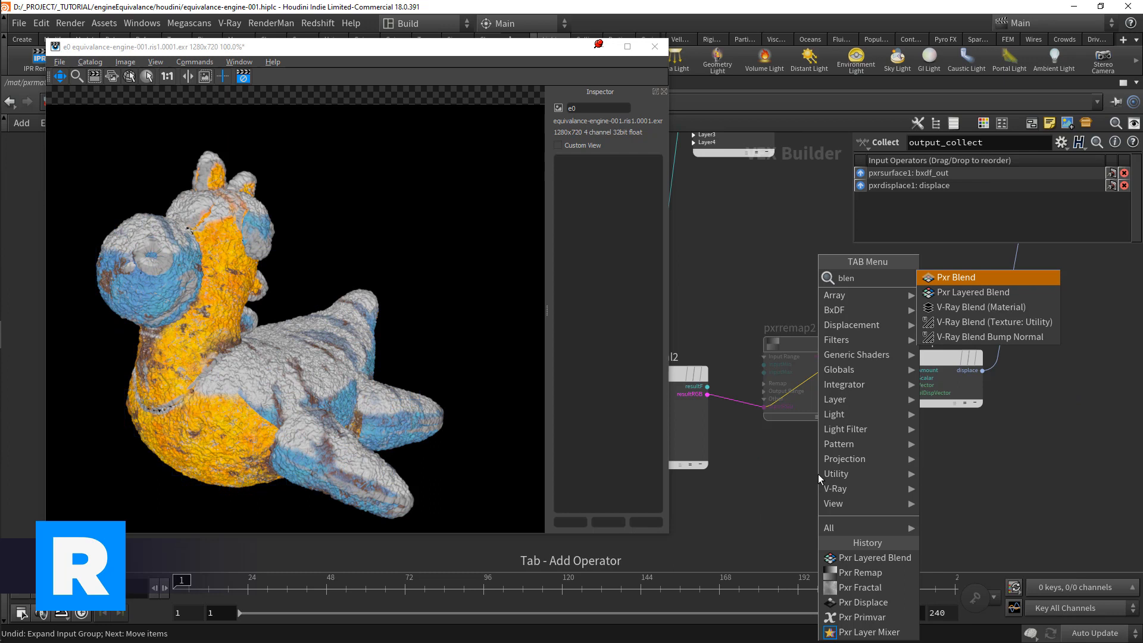
pyautogui.press('Return')
pyautogui.click(809, 473)
# Step: Connect the primvar mask to pxrblend1's topA input and pxrfractal2's resultRGB to its topRGB input
pyautogui.scroll(2, 810, 474)
pyautogui.click(734, 269)
pyautogui.moveTo(876, 504); pyautogui.dragTo(738, 391, button='middle')
pyautogui.scroll(1, 742, 394)
pyautogui.click(818, 433)
pyautogui.moveTo(849, 411); pyautogui.dragTo(825, 410)
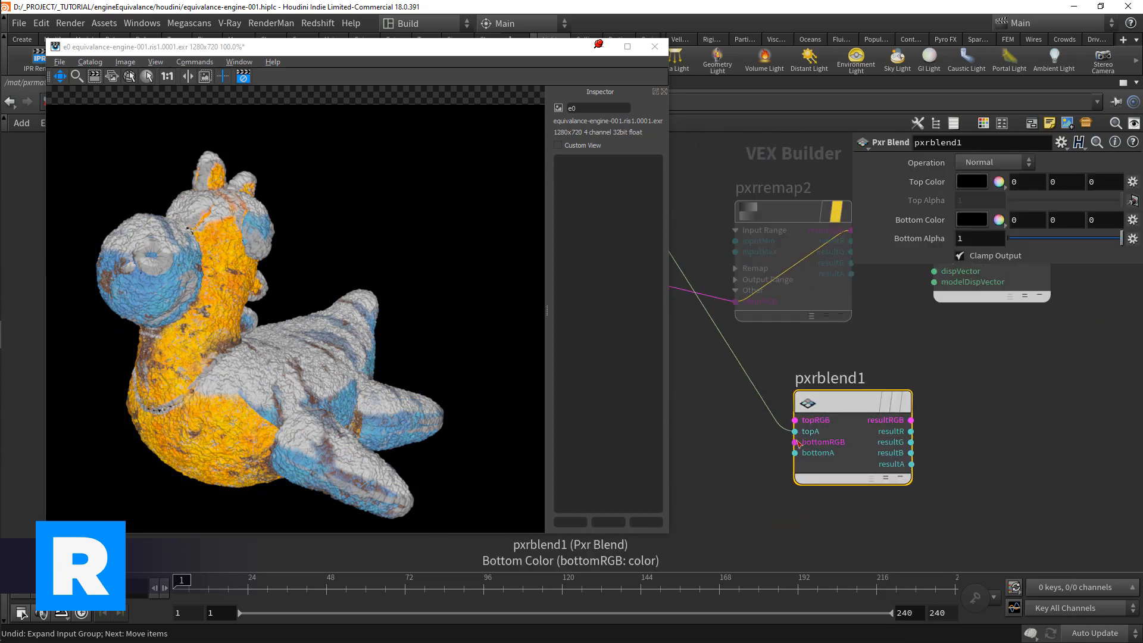
pyautogui.click(799, 422)
pyautogui.moveTo(686, 336); pyautogui.dragTo(804, 402, button='middle')
# Step: Connect pxrblend1's resultG output to pxrdisplace1's dispScalar input
pyautogui.click(772, 349)
pyautogui.moveTo(786, 473); pyautogui.dragTo(652, 453, button='middle')
pyautogui.click(892, 488)
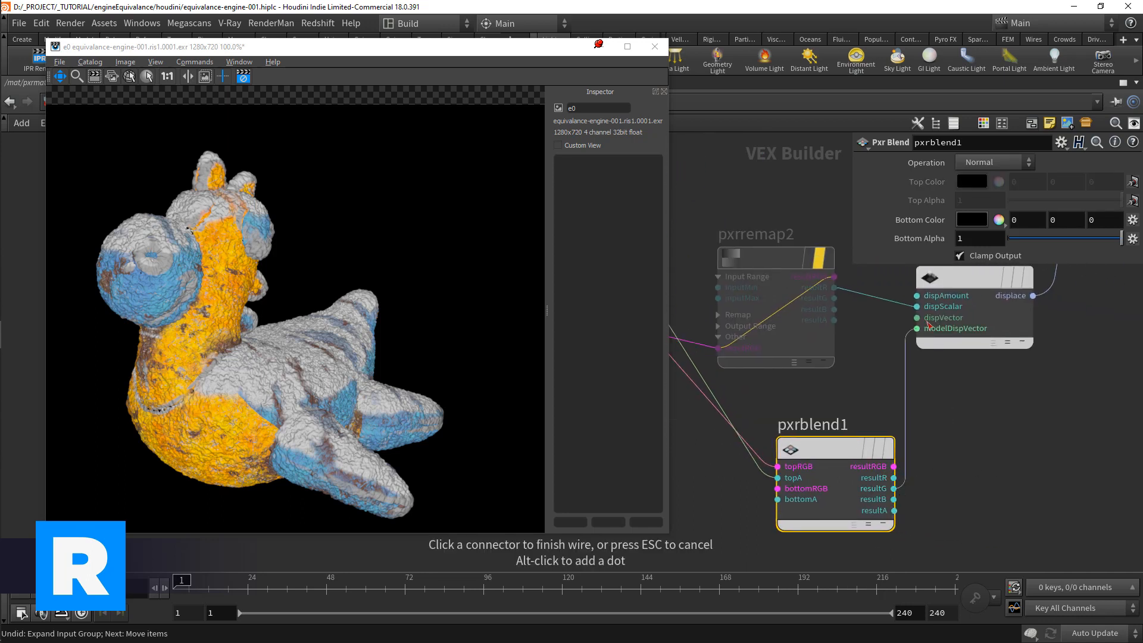
pyautogui.click(918, 306)
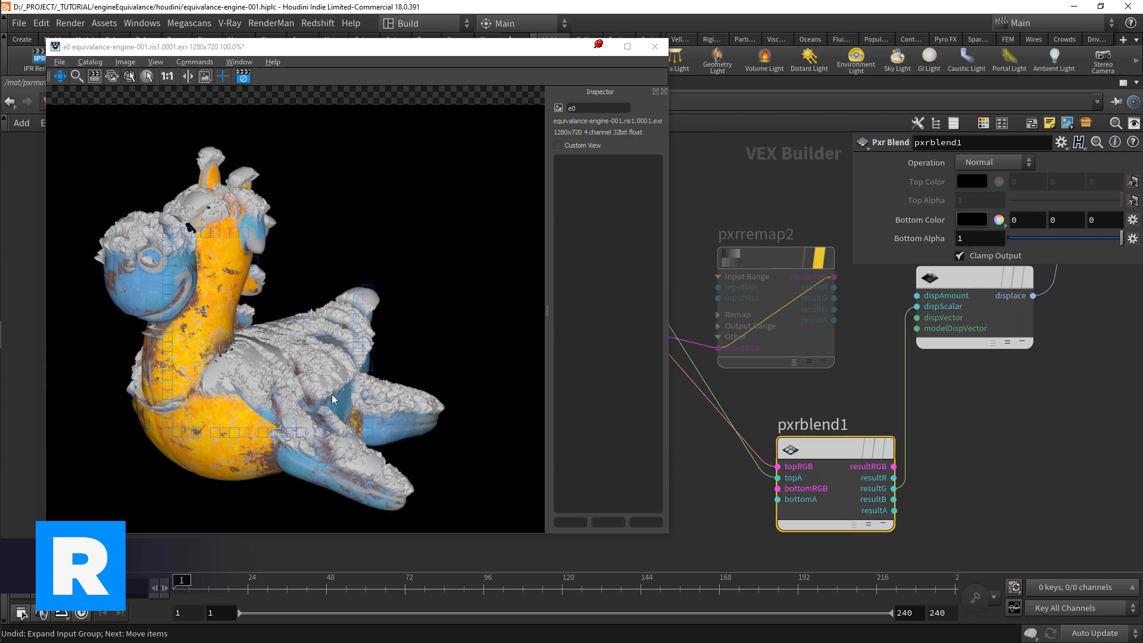
# Step: Reposition pxrblend1 slightly and set pxrdisplace1's Gain to 0.02
pyautogui.moveTo(760, 422)
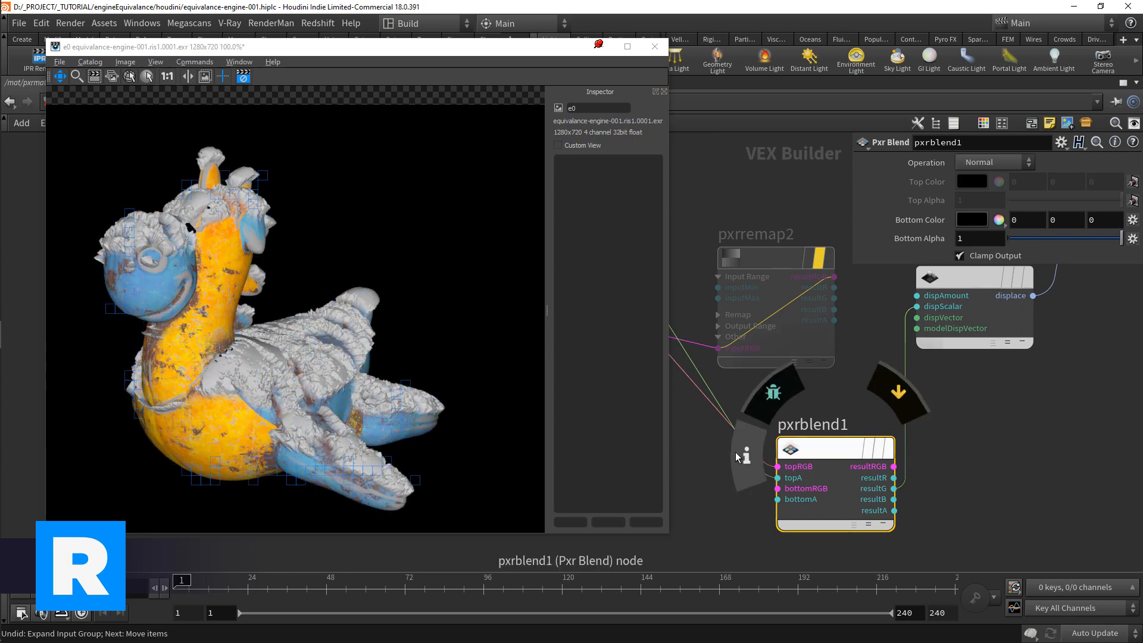
pyautogui.scroll(-2, 791, 444)
pyautogui.moveTo(823, 446); pyautogui.dragTo(812, 445)
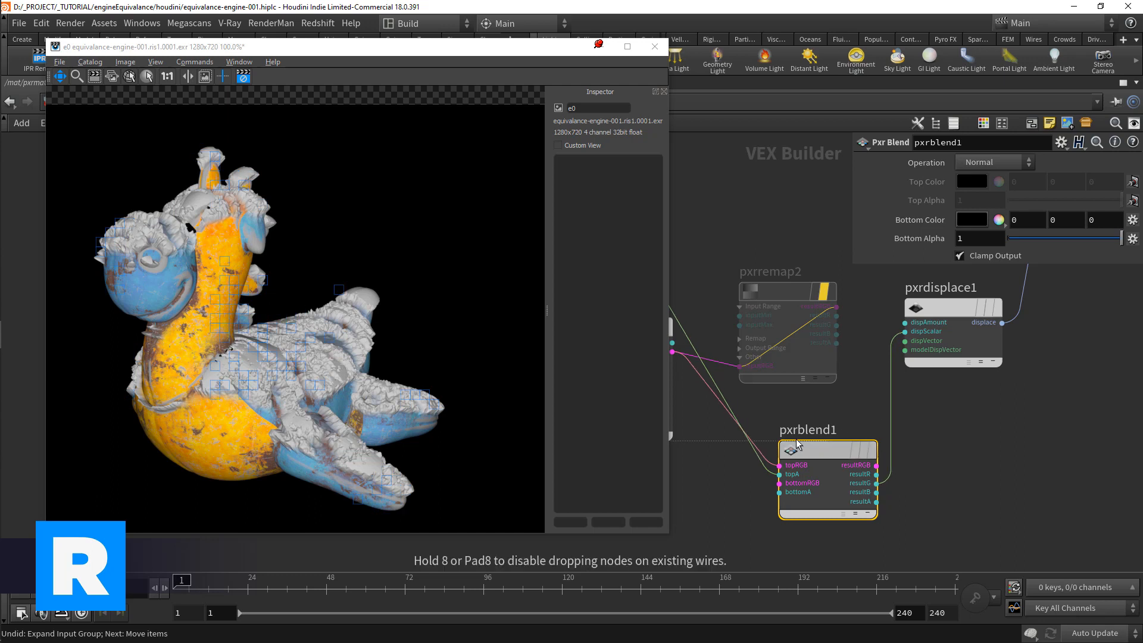
pyautogui.scroll(-4, 768, 432)
pyautogui.moveTo(718, 442); pyautogui.dragTo(759, 449, button='middle')
pyautogui.moveTo(715, 377); pyautogui.dragTo(687, 394)
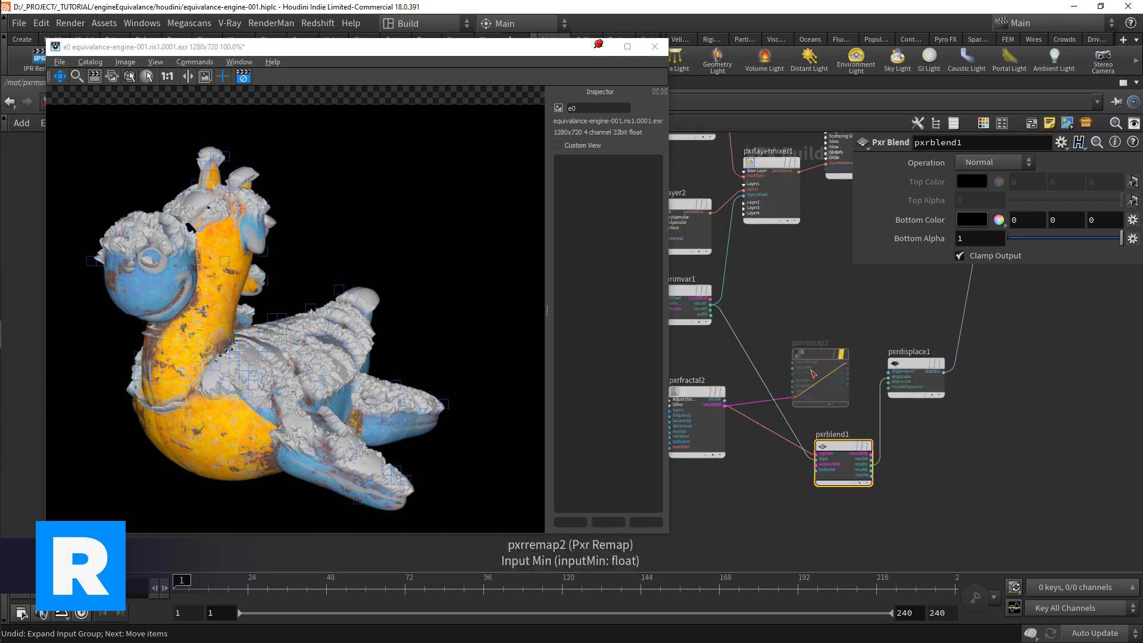
pyautogui.click(916, 364)
pyautogui.doubleClick(979, 177)
pyautogui.write('.02')
pyautogui.press('Return')
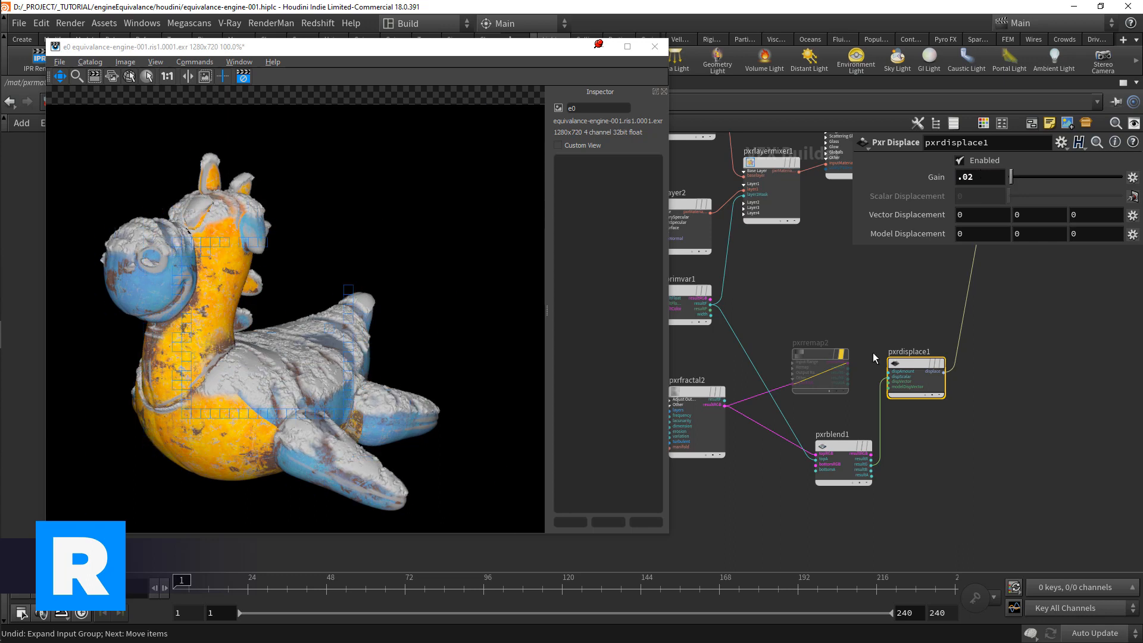
pyautogui.scroll(2, 835, 409)
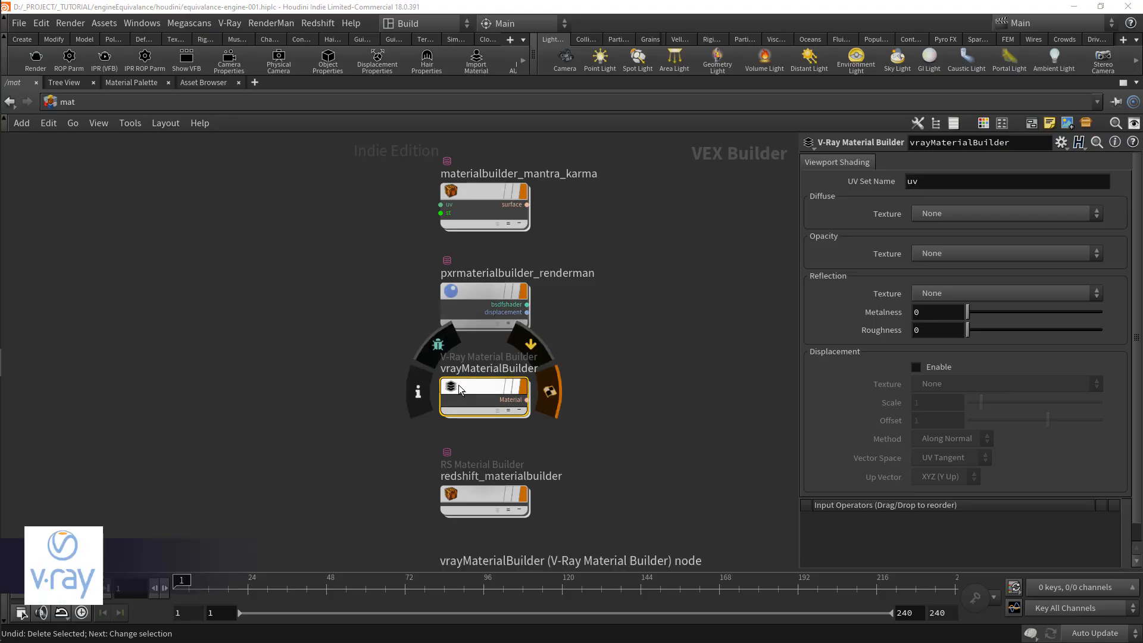
# Step: Open the vrayMaterialBuilder network and add a V-Ray Blend (Material) node between vrayMtl and vrayOutput, moving vrayOutput aside
pyautogui.doubleClick(460, 388)
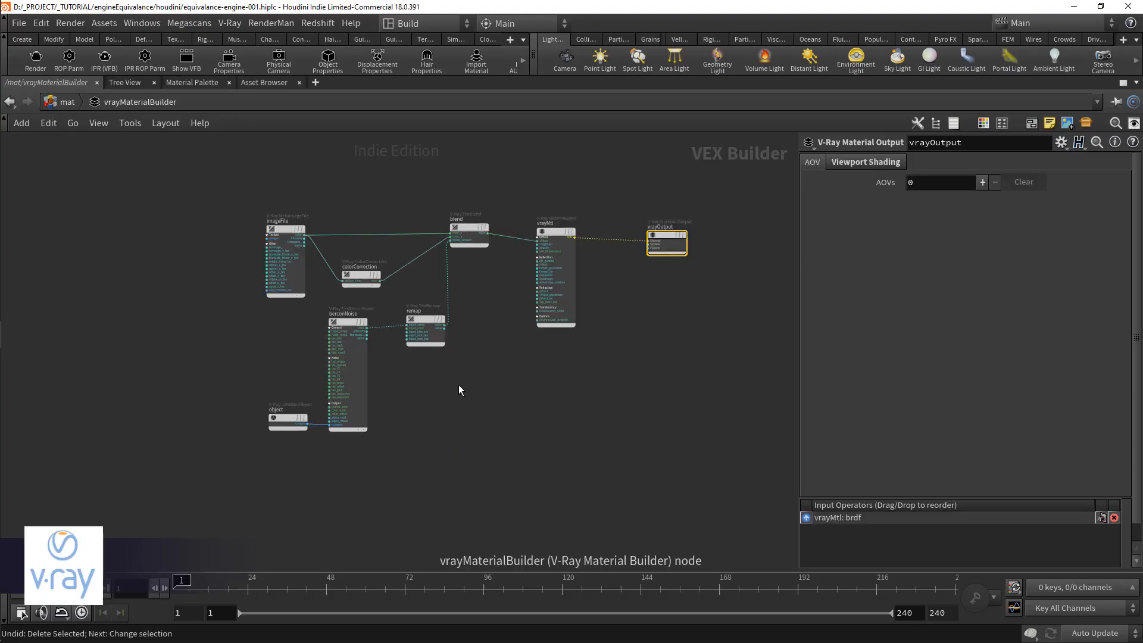
pyautogui.scroll(3, 632, 292)
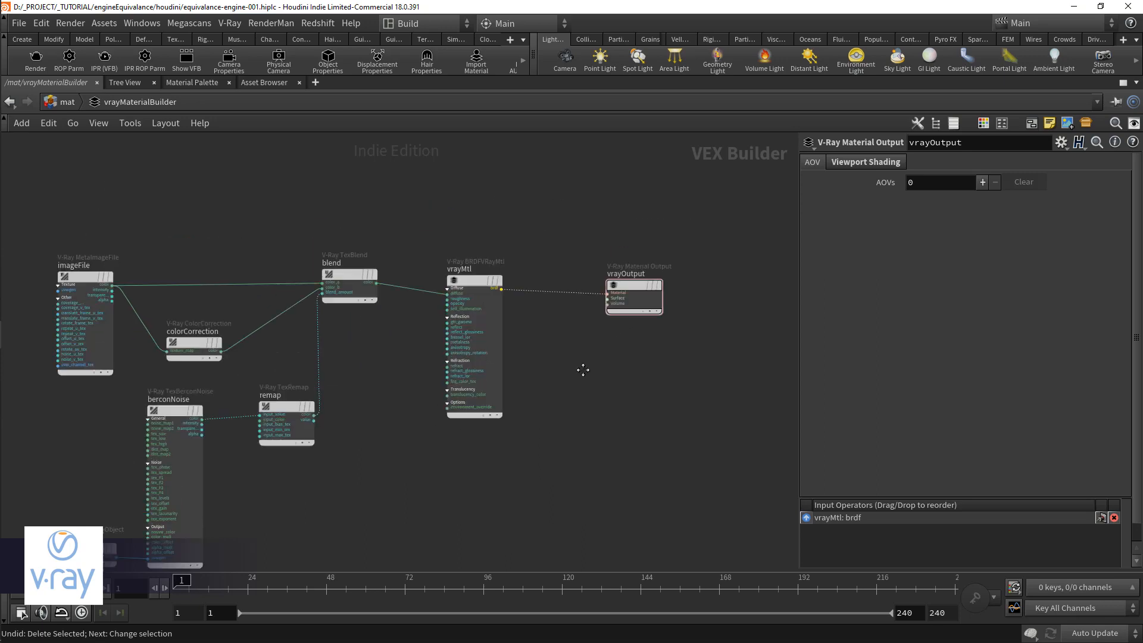
pyautogui.press('Tab')
pyautogui.write('blend')
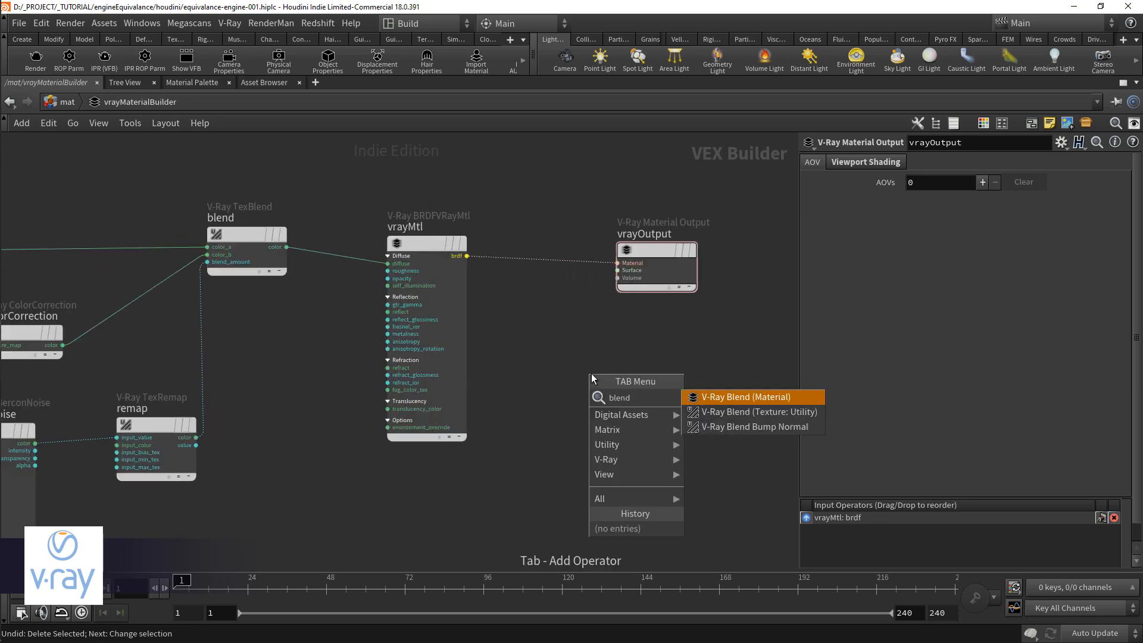
pyautogui.press('Return')
pyautogui.click(591, 373)
pyautogui.moveTo(627, 276); pyautogui.dragTo(737, 269)
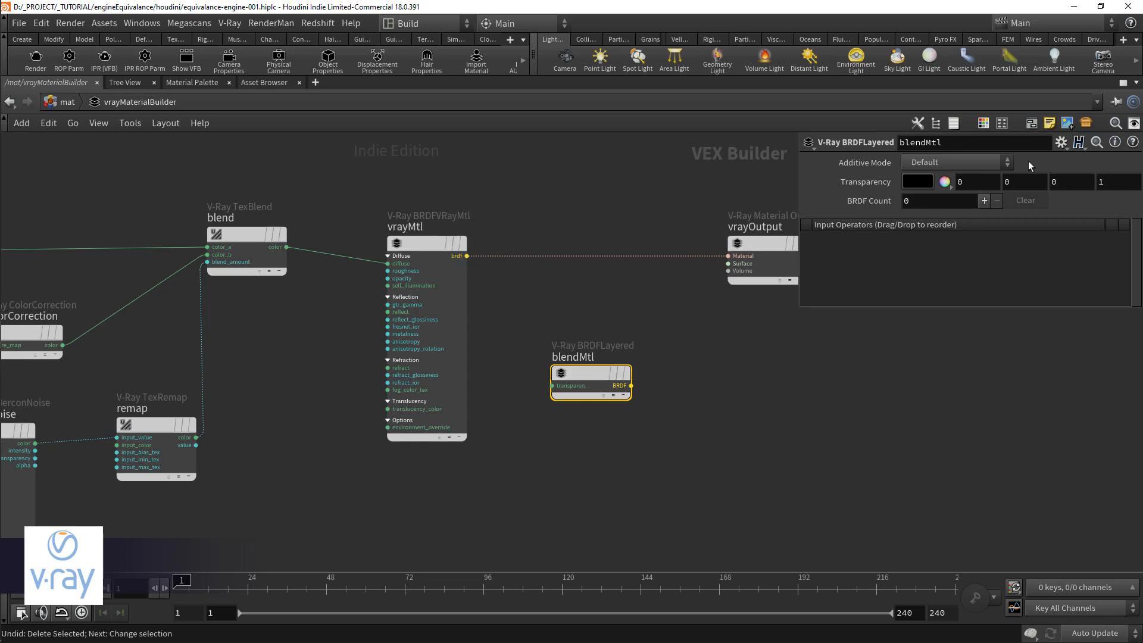
# Step: Give blendMtl a BRDF Count of 2 and connect vrayMtl's brdf output to brdf_1
pyautogui.click(984, 200)
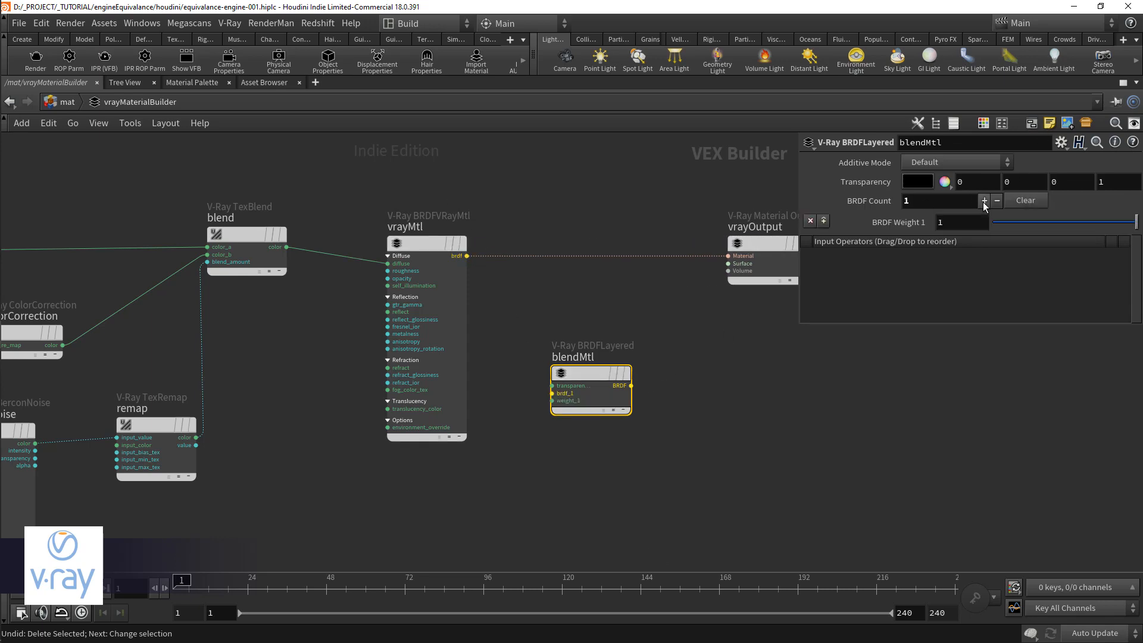
pyautogui.click(983, 201)
pyautogui.moveTo(552, 394); pyautogui.dragTo(467, 256)
# Step: Duplicate the vrayMtl node and place the copy below the original
pyautogui.click(411, 244)
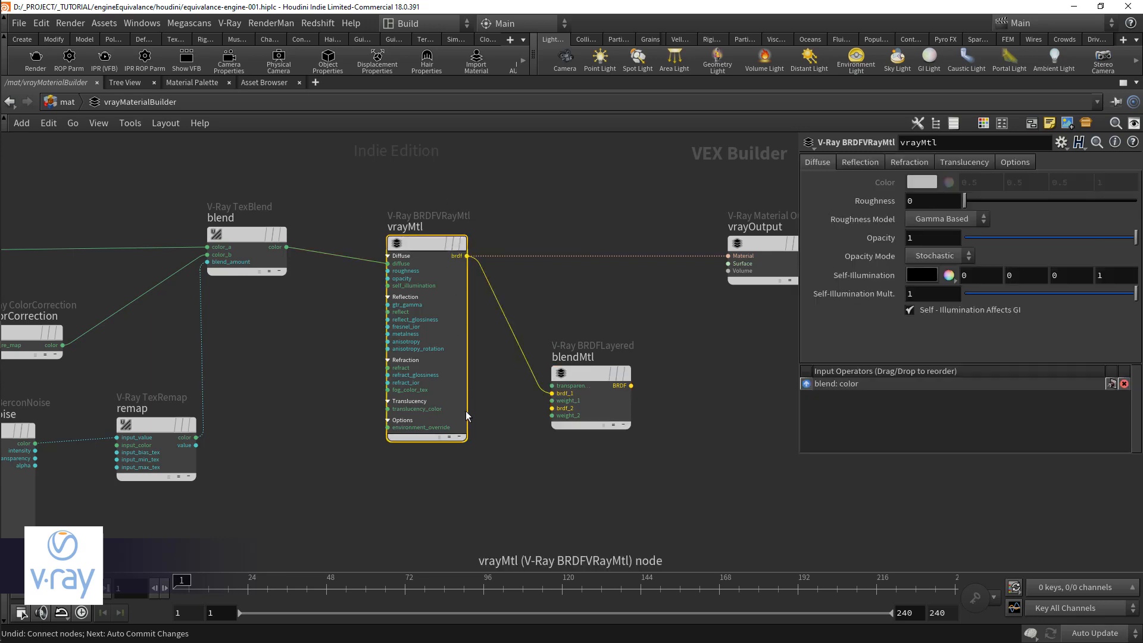
pyautogui.hotkey('ctrl', 'c')
pyautogui.moveTo(387, 568); pyautogui.dragTo(418, 412, button='middle')
pyautogui.scroll(2, 418, 413)
pyautogui.hotkey('ctrl', 'v')
pyautogui.scroll(-1, 469, 412)
pyautogui.moveTo(470, 303); pyautogui.dragTo(477, 331)
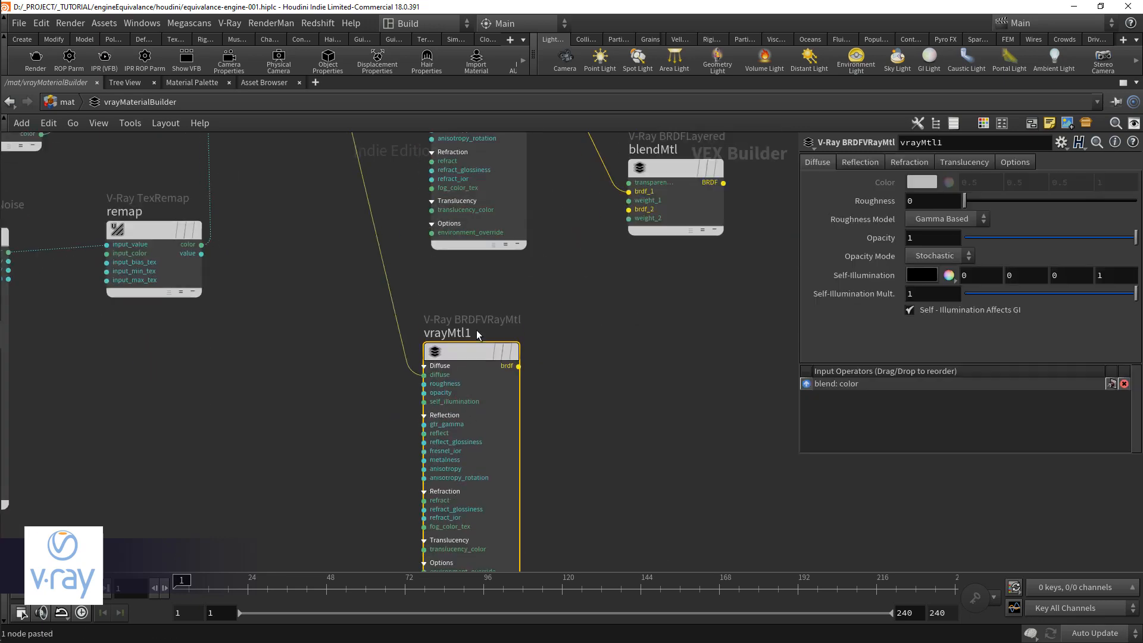
# Step: Rename the copied material vrayMtl_snow and connect its brdf output to blendMtl's brdf_2 input
pyautogui.doubleClick(476, 331)
pyautogui.press('BackSpace')
pyautogui.write('_snow')
pyautogui.press('Return')
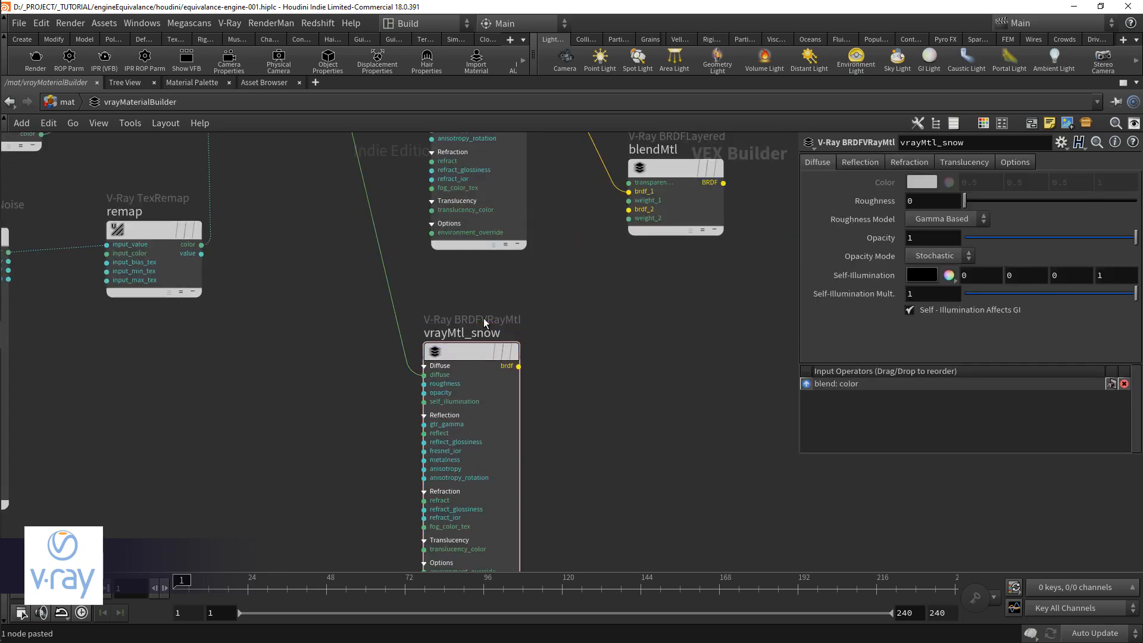
pyautogui.moveTo(519, 366); pyautogui.dragTo(629, 209)
# Step: Remove the diffuse input wire from vrayMtl_snow and set its diffuse Color to 0.787 in all channels
pyautogui.scroll(-3, 624, 234)
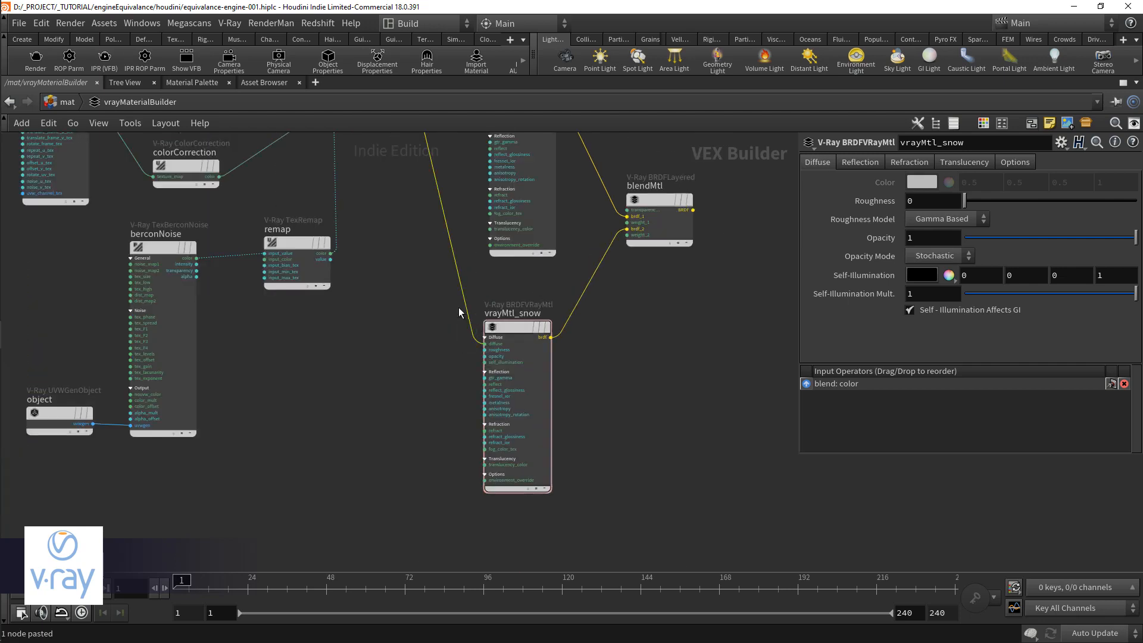
pyautogui.press('Delete')
pyautogui.click(924, 180)
pyautogui.click(1128, 24)
# Step: Add a V-Ray User Float node beside vrayMtl_snow
pyautogui.press('Tab')
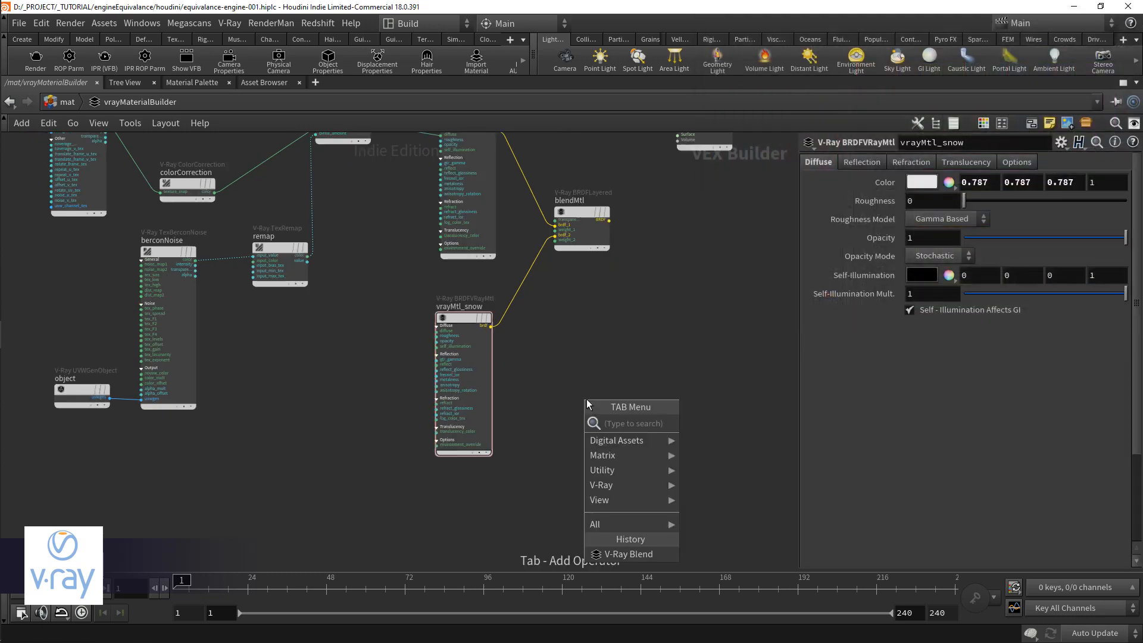
pyautogui.write('user')
pyautogui.press('Down')
pyautogui.press('Down')
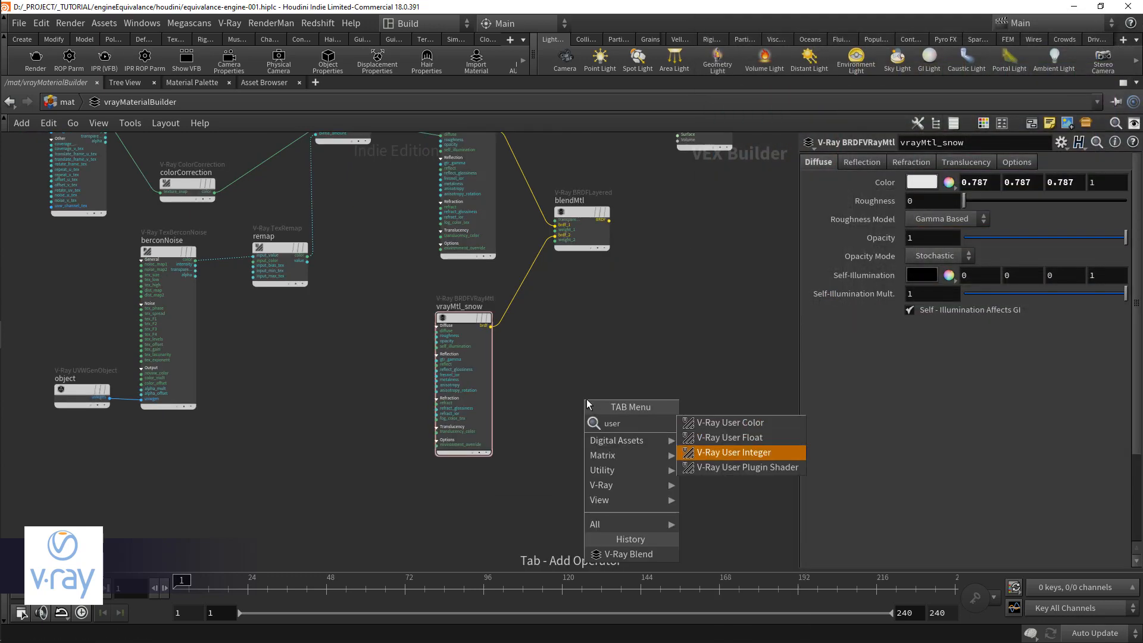
pyautogui.press('Up')
pyautogui.press('Return')
pyautogui.click(587, 404)
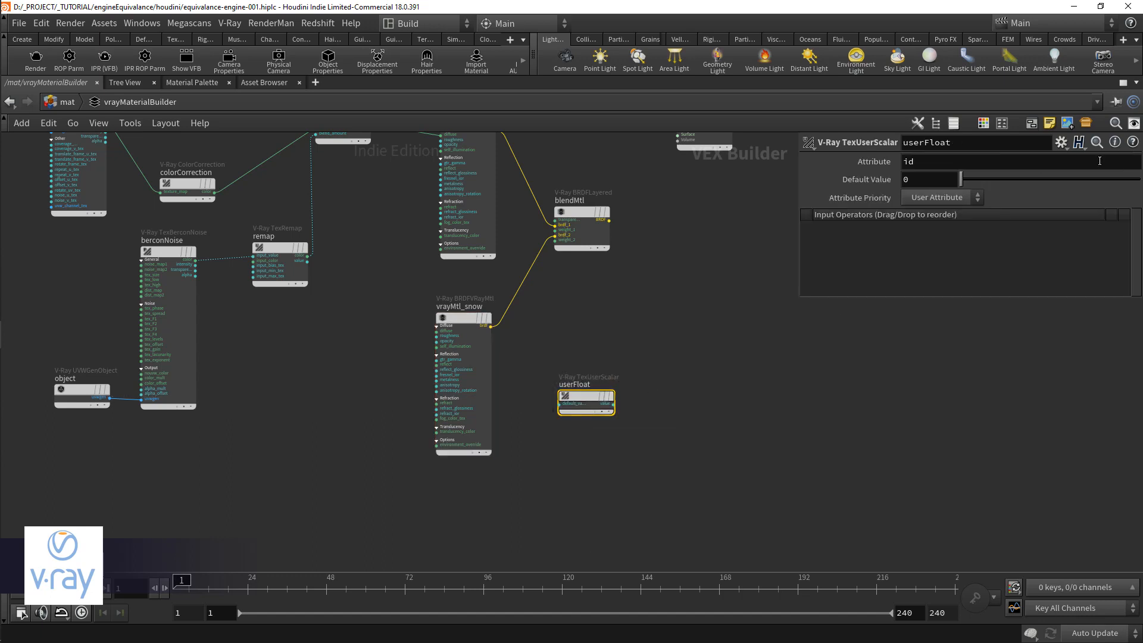
# Step: Make the userFloat node read the mask attribute, wire its value into blendMtl's weight_2, and place it below vrayMtl_snow
pyautogui.click(966, 162)
pyautogui.write('mask')
pyautogui.press('Return')
pyautogui.moveTo(585, 409); pyautogui.dragTo(555, 240)
pyautogui.moveTo(473, 485); pyautogui.dragTo(477, 489)
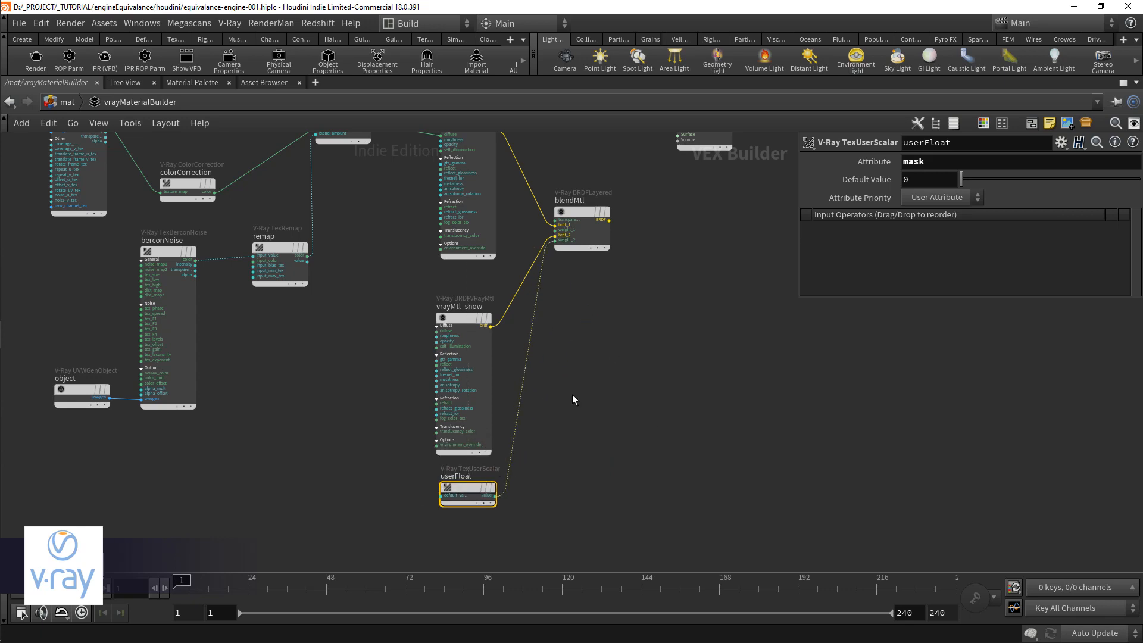
# Step: Add a V-Ray Displacement node below the network and connect it to vrayOutput's Surface input
pyautogui.moveTo(711, 145); pyautogui.dragTo(726, 255)
pyautogui.scroll(2, 687, 241)
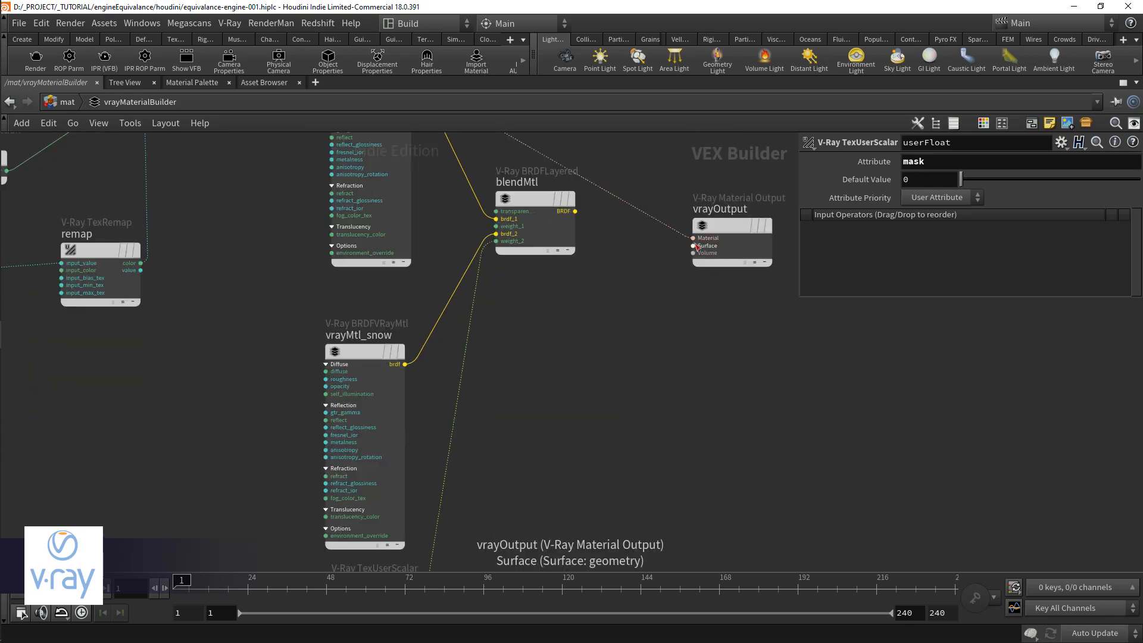
pyautogui.moveTo(640, 371); pyautogui.dragTo(643, 280, button='middle')
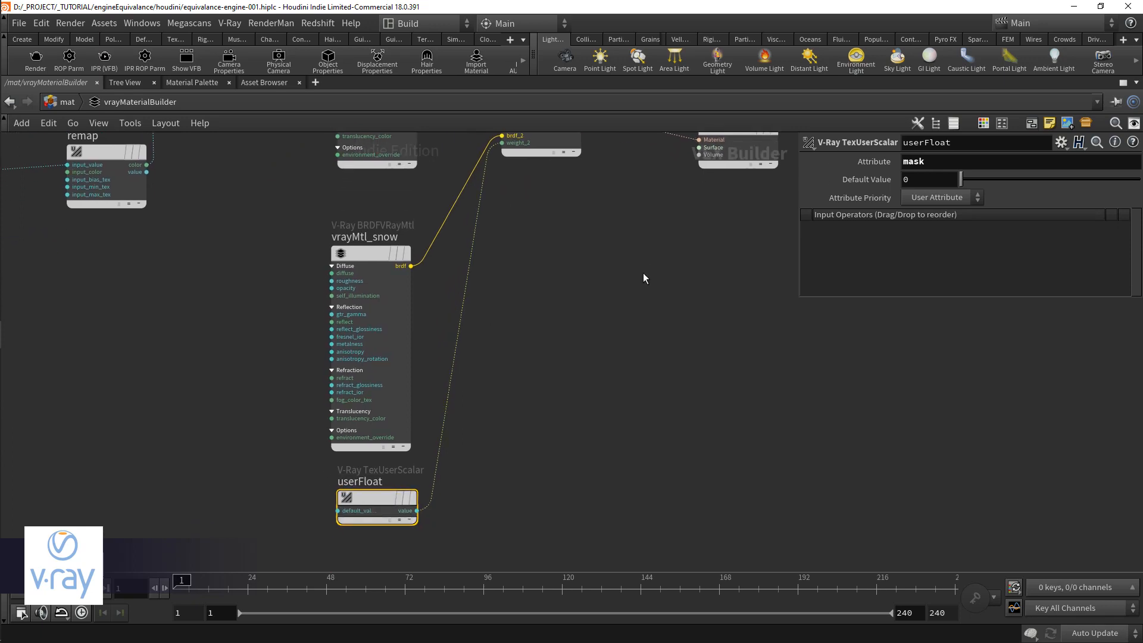
pyautogui.scroll(-2, 585, 404)
pyautogui.press('Tab')
pyautogui.write('displ')
pyautogui.press('Return')
pyautogui.click(586, 411)
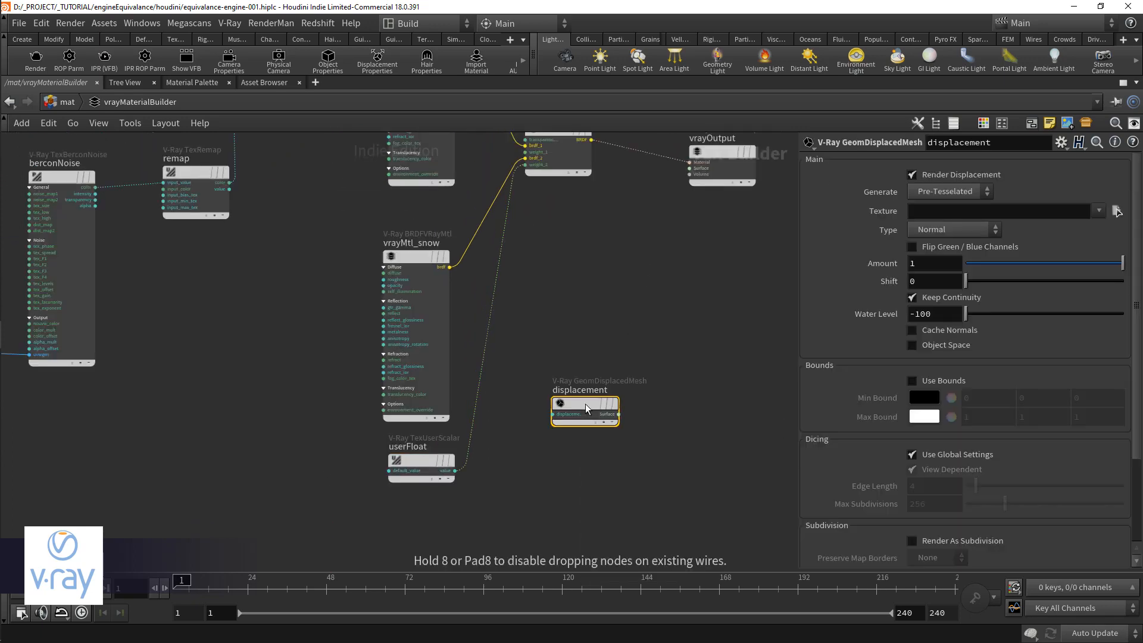
pyautogui.moveTo(620, 414); pyautogui.dragTo(700, 177)
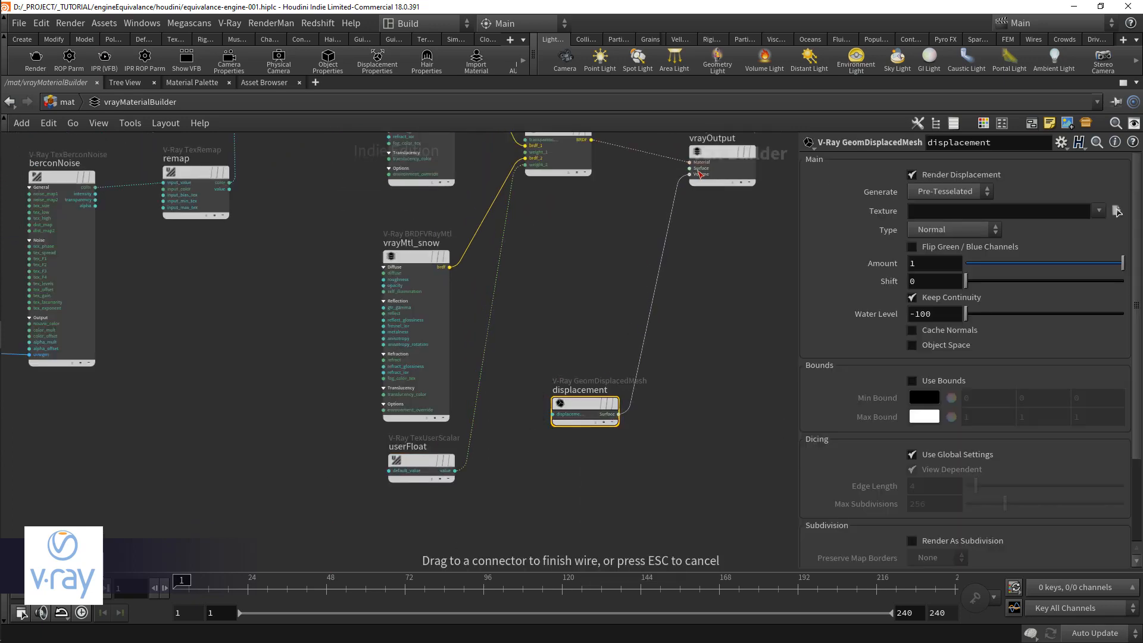
pyautogui.moveTo(700, 175); pyautogui.dragTo(699, 169)
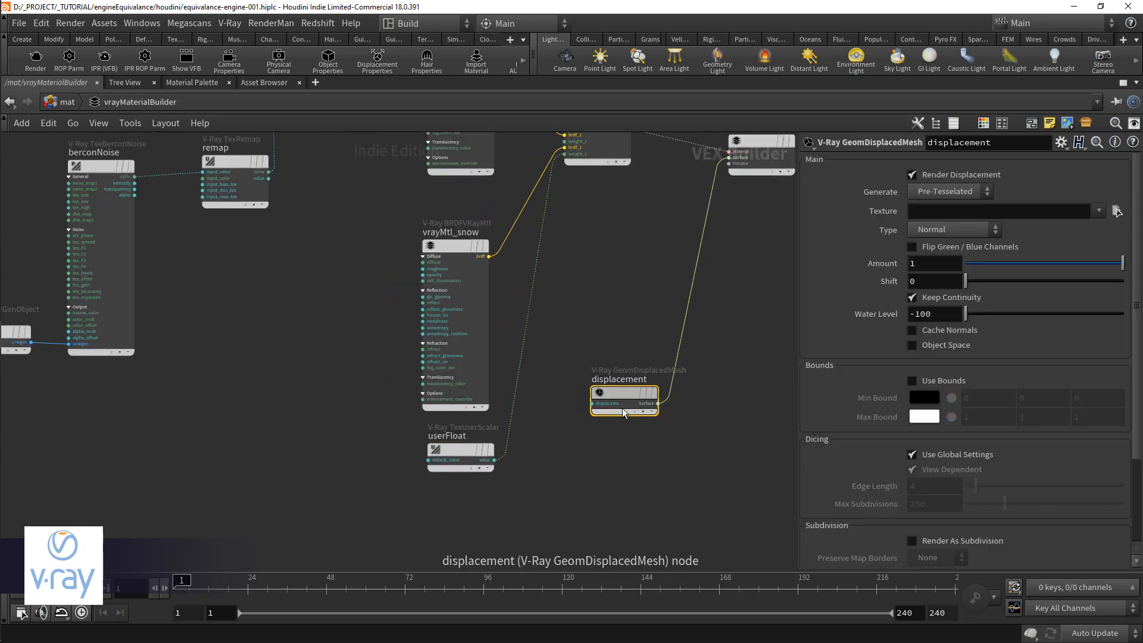
pyautogui.moveTo(623, 412); pyautogui.dragTo(630, 531)
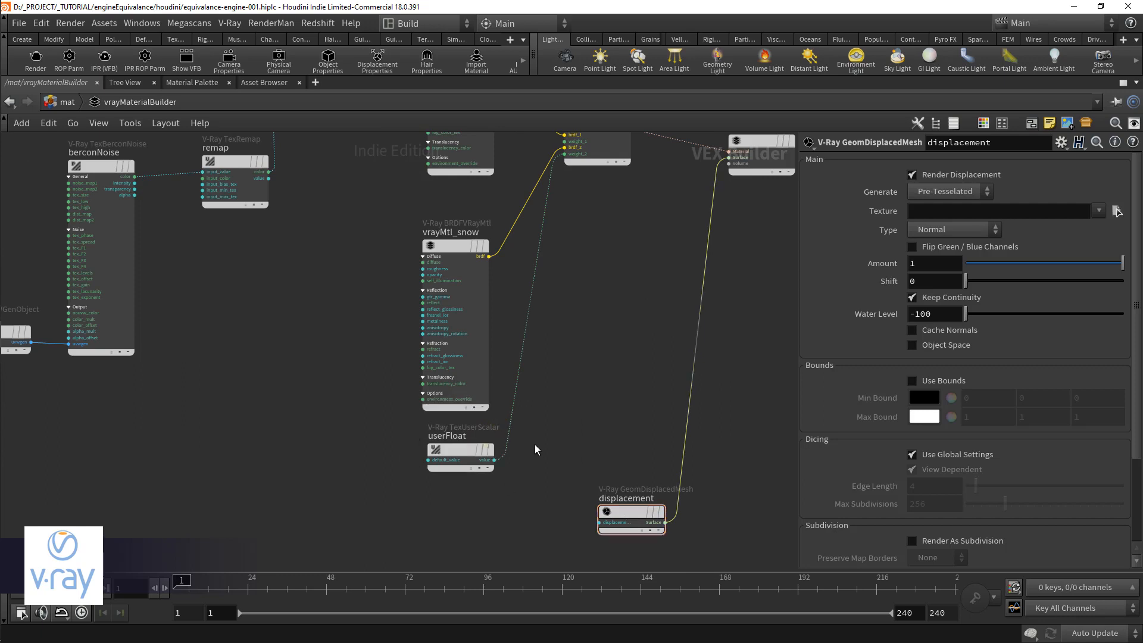
# Step: Insert a V-Ray Float To Color node between userFloat and blendMtl's weight_2 input
pyautogui.scroll(2, 535, 450)
pyautogui.press('Tab')
pyautogui.write('floattoc')
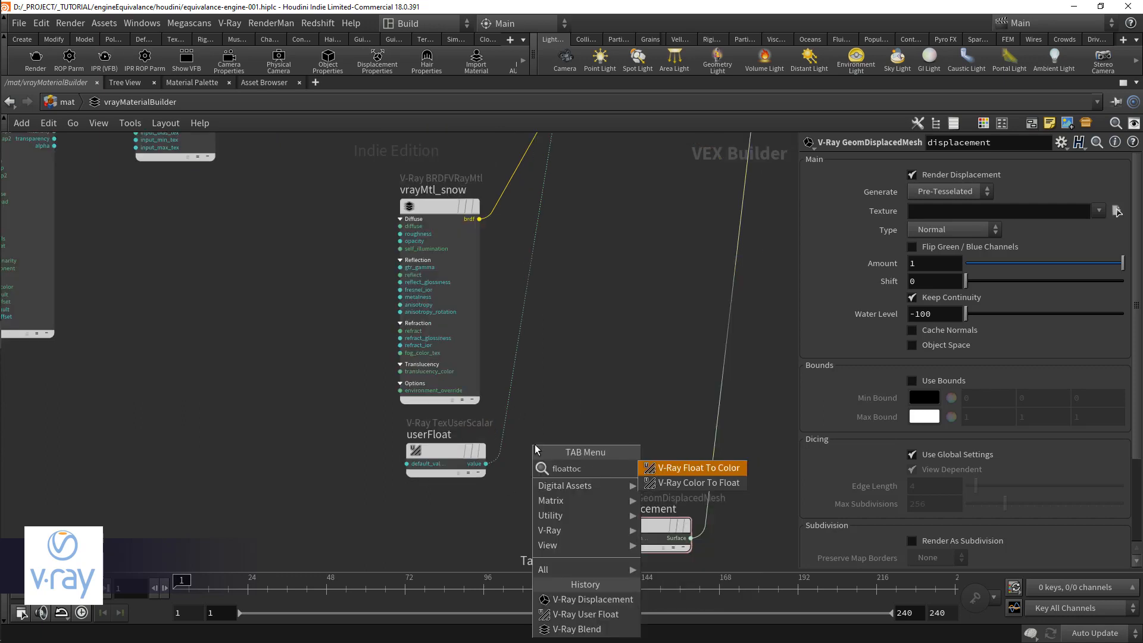
pyautogui.press('Return')
pyautogui.click(534, 386)
pyautogui.moveTo(548, 394); pyautogui.dragTo(577, 434)
pyautogui.moveTo(447, 451); pyautogui.dragTo(347, 446)
pyautogui.moveTo(539, 426); pyautogui.dragTo(496, 454)
pyautogui.scroll(-1, 498, 457)
# Step: Rename the userFloat node mask_attribute
pyautogui.doubleClick(341, 365)
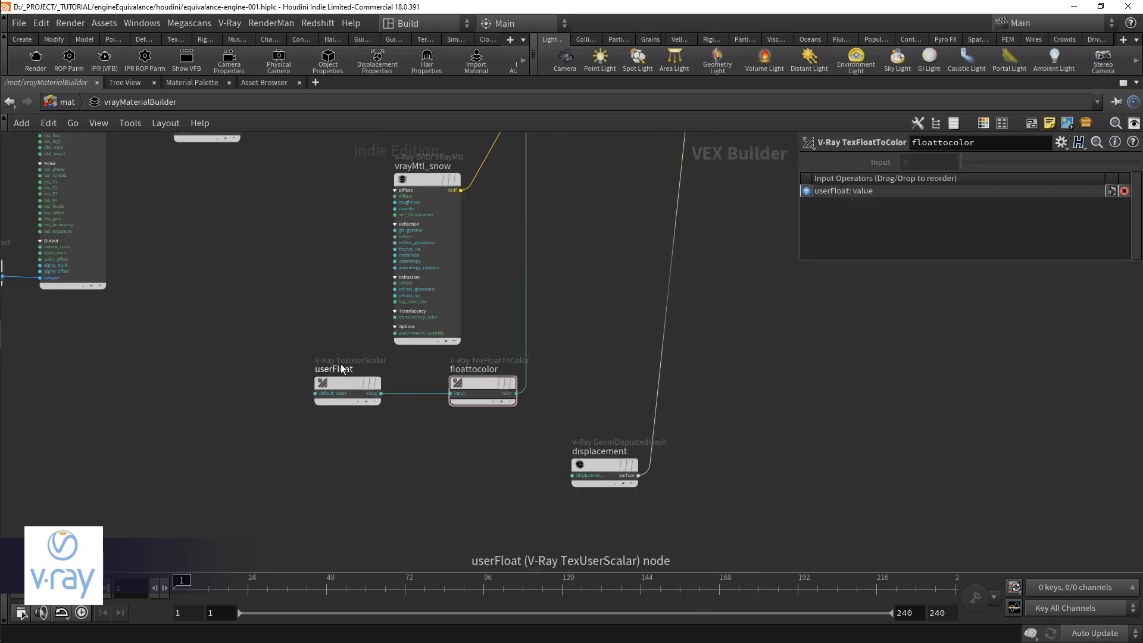
pyautogui.write('mask_attri')
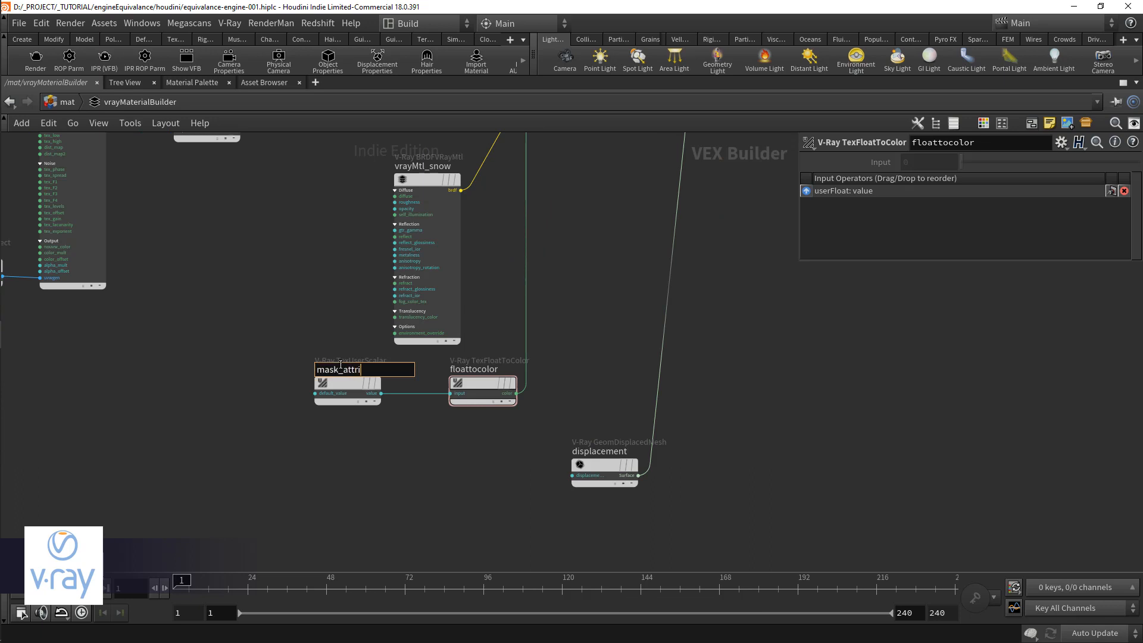
pyautogui.write('bute')
pyautogui.press('Return')
# Step: Duplicate the object, berconNoise and remap nodes near the displacement node, and delete the remap copy
pyautogui.scroll(-2, 418, 485)
pyautogui.moveTo(255, 424); pyautogui.dragTo(447, 255)
pyautogui.hotkey('ctrl', 'c')
pyautogui.hotkey('ctrl', 'v')
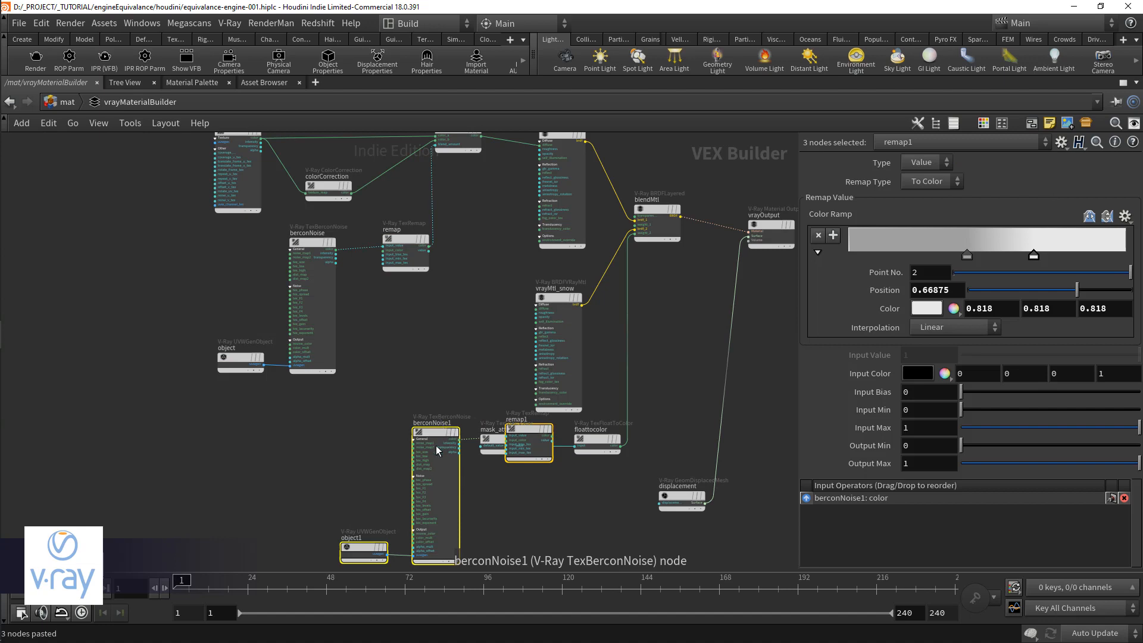
pyautogui.moveTo(541, 446); pyautogui.dragTo(528, 510)
pyautogui.click(532, 523)
pyautogui.press('Delete')
# Step: Add a V-Ray Color To Float node and route berconNoise1's color output through it into the displacement node
pyautogui.scroll(4, 503, 448)
pyautogui.press('Tab')
pyautogui.write('colorto')
pyautogui.press('Return')
pyautogui.click(527, 417)
pyautogui.moveTo(347, 407); pyautogui.dragTo(530, 424)
pyautogui.click(530, 424)
pyautogui.click(567, 426)
pyautogui.click(716, 406)
pyautogui.moveTo(632, 470); pyautogui.dragTo(618, 442, button='middle')
pyautogui.scroll(-2, 618, 442)
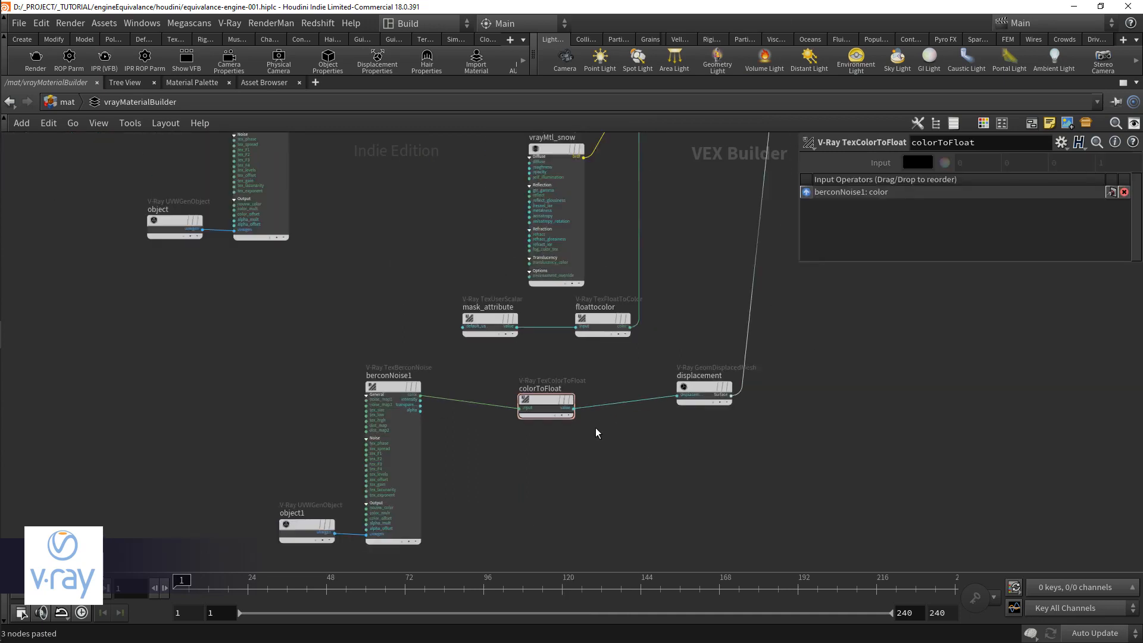
pyautogui.moveTo(527, 398); pyautogui.dragTo(502, 389)
pyautogui.moveTo(633, 435); pyautogui.dragTo(591, 450, button='middle')
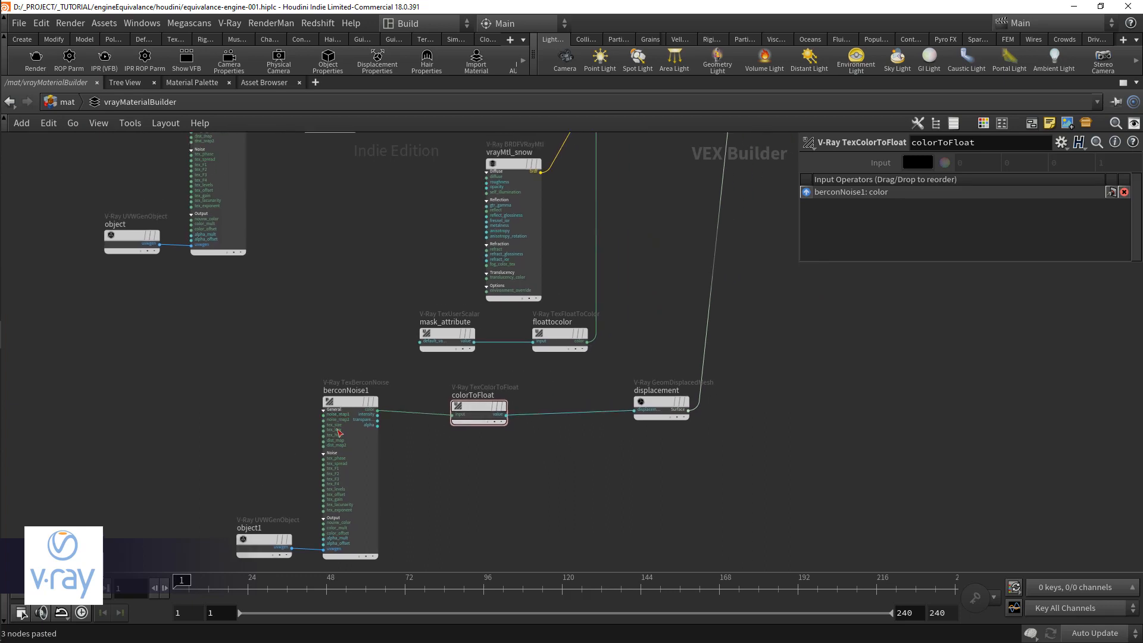
# Step: Set berconNoise1's Size to .4
pyautogui.click(342, 403)
pyautogui.moveTo(946, 235); pyautogui.dragTo(833, 233)
pyautogui.write('.4')
pyautogui.press('Return')
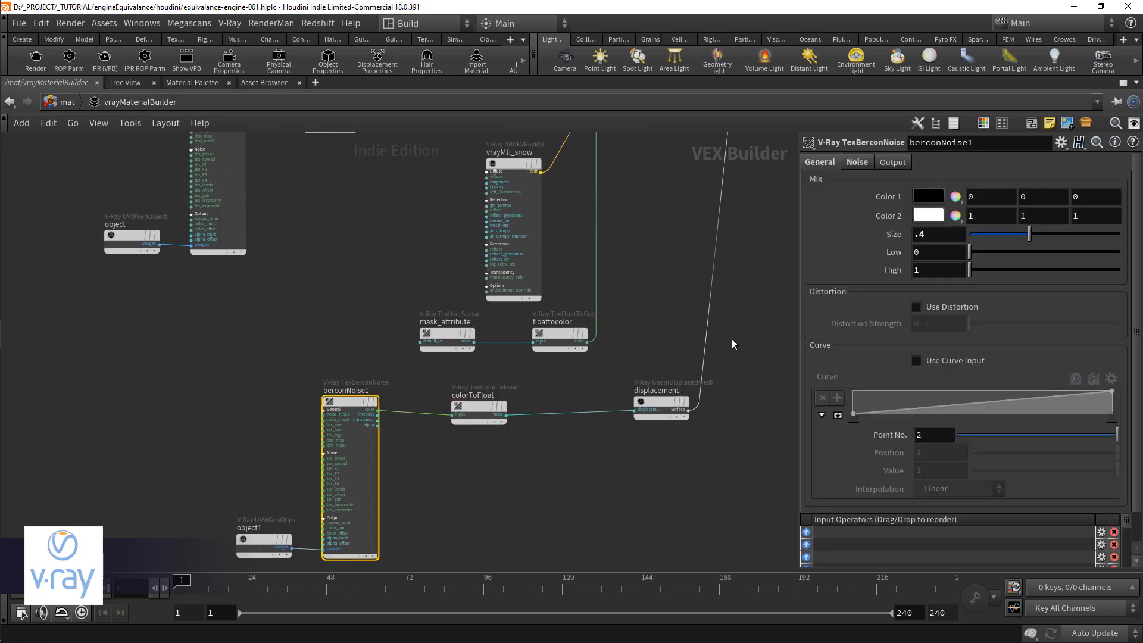
# Step: Set the displacement node's Amount to .05
pyautogui.click(595, 475)
pyautogui.moveTo(595, 474); pyautogui.dragTo(574, 481, button='middle')
pyautogui.click(622, 420)
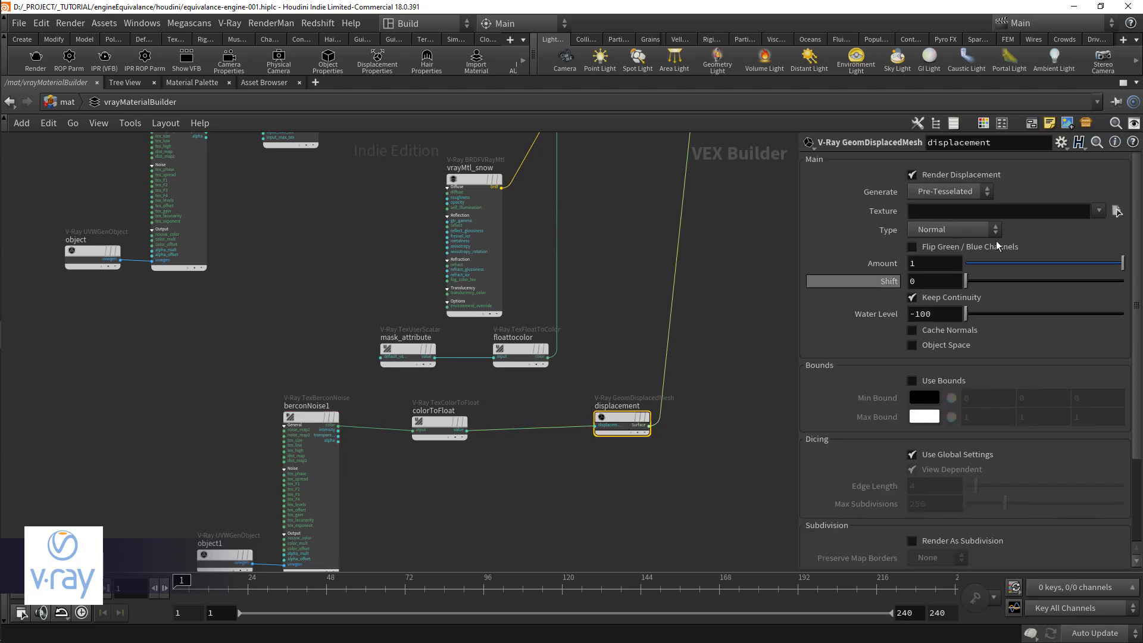
pyautogui.press('Return')
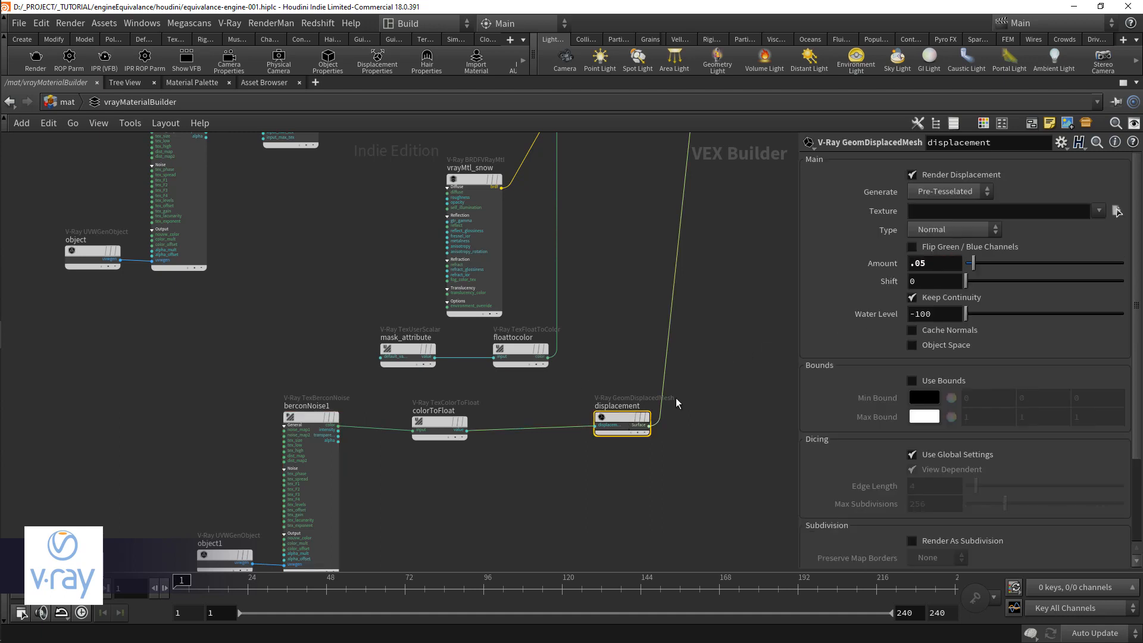
pyautogui.click(664, 430)
# Step: Save the scene, render it to check the noise displacement, and close the V-Ray frame buffer
pyautogui.hotkey('ctrl', 's')
pyautogui.scroll(-3, 663, 433)
pyautogui.click(41, 66)
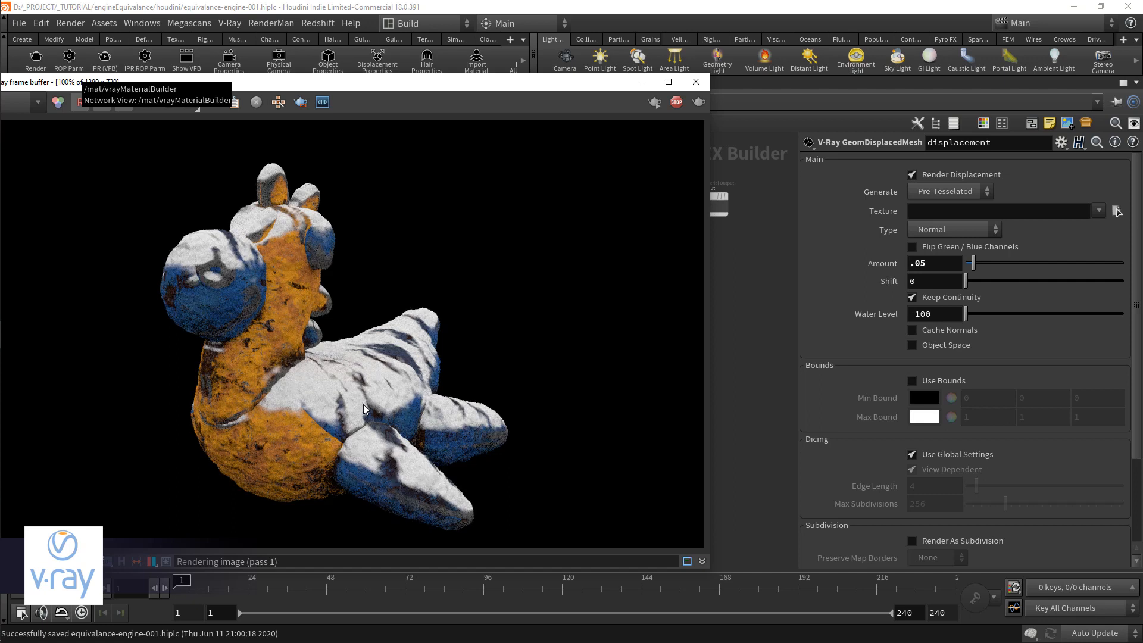
pyautogui.click(696, 82)
# Step: Link the displacement node's Shift to its Amount with the expression -ch("displacement_amount")/2
pyautogui.scroll(3, 577, 453)
pyautogui.rightClick(885, 265)
pyautogui.click(962, 360)
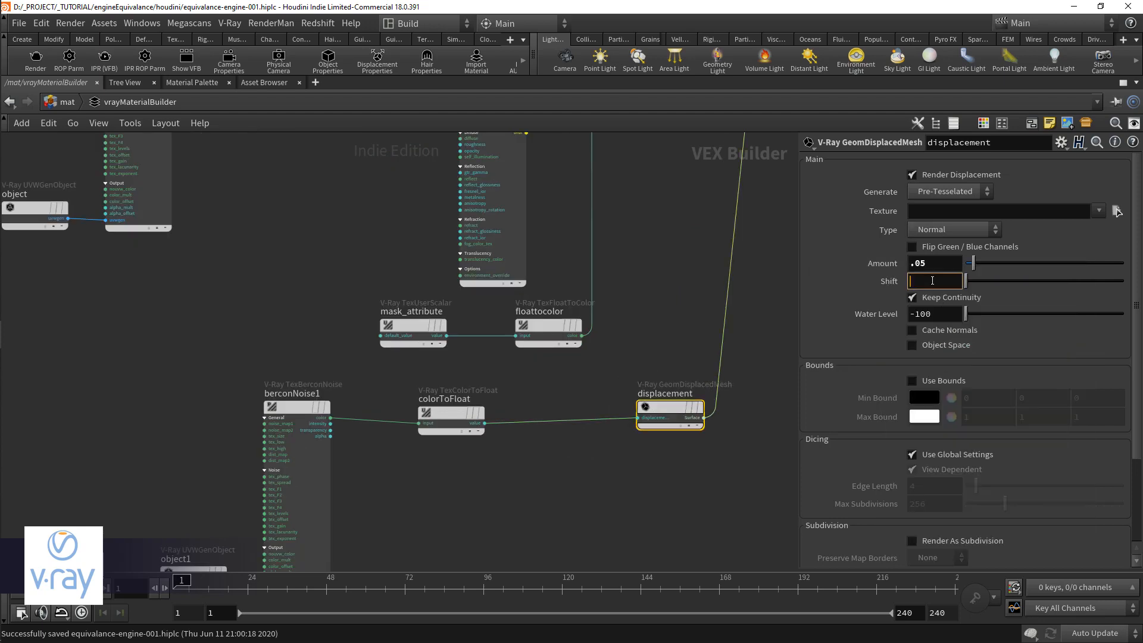
pyautogui.rightClick(933, 281)
pyautogui.click(1012, 350)
pyautogui.write('/2')
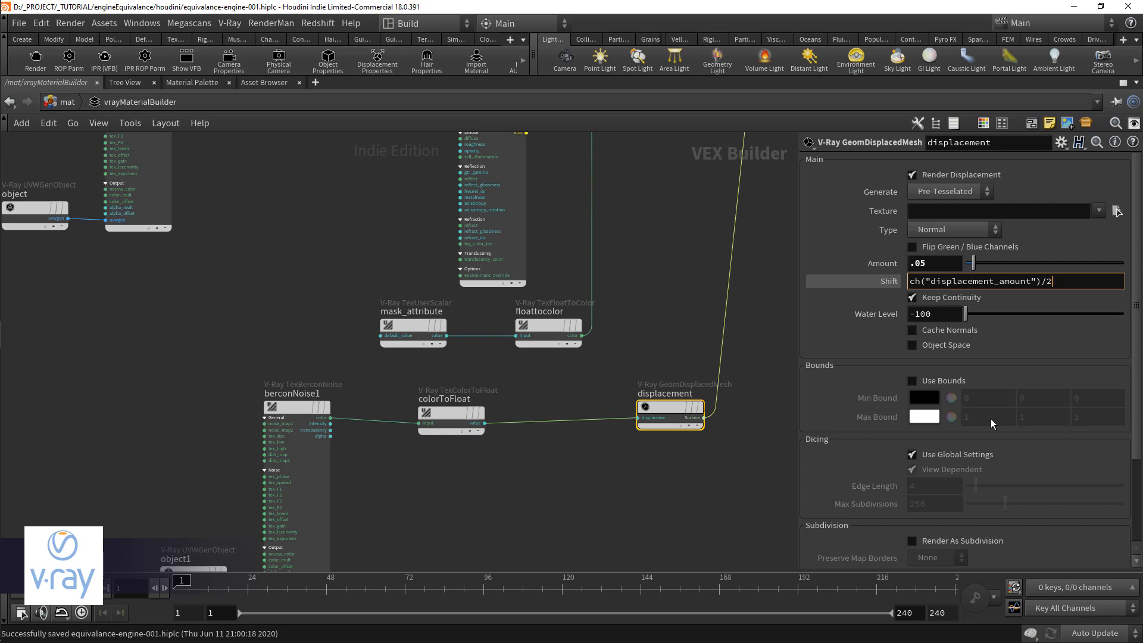
pyautogui.write('-')
pyautogui.press('Return')
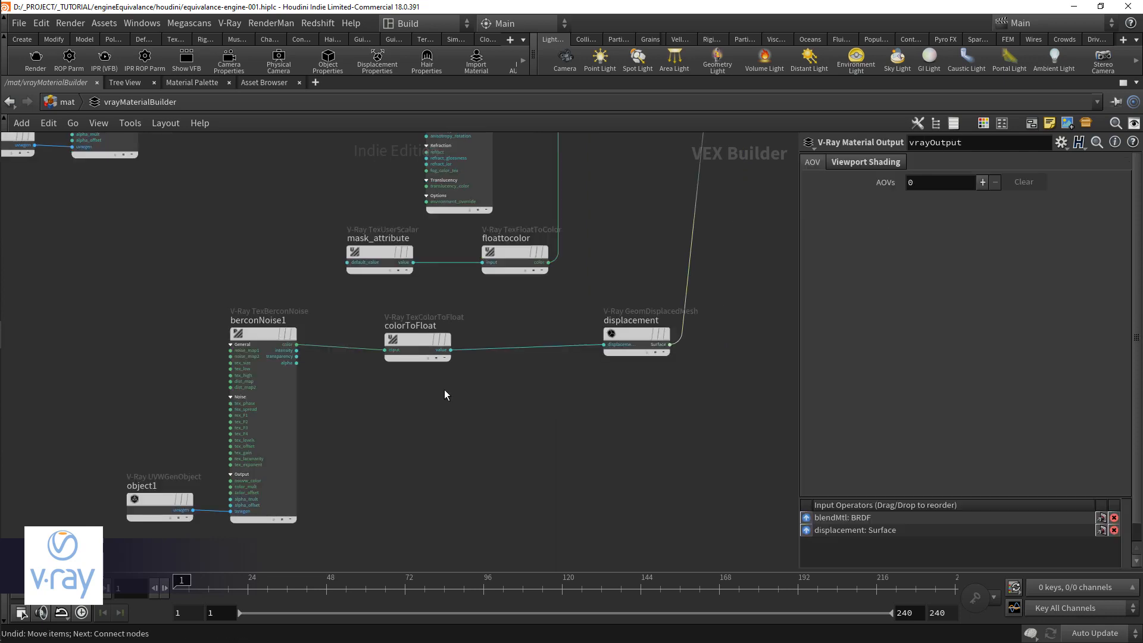
# Step: Add a V-Ray Blend node and insert it between berconNoise1's color output and colorToFloat
pyautogui.press('Tab')
pyautogui.write('blend')
pyautogui.press('Down')
pyautogui.press('Return')
pyautogui.click(446, 389)
pyautogui.scroll(2, 398, 387)
pyautogui.scroll(1, 398, 387)
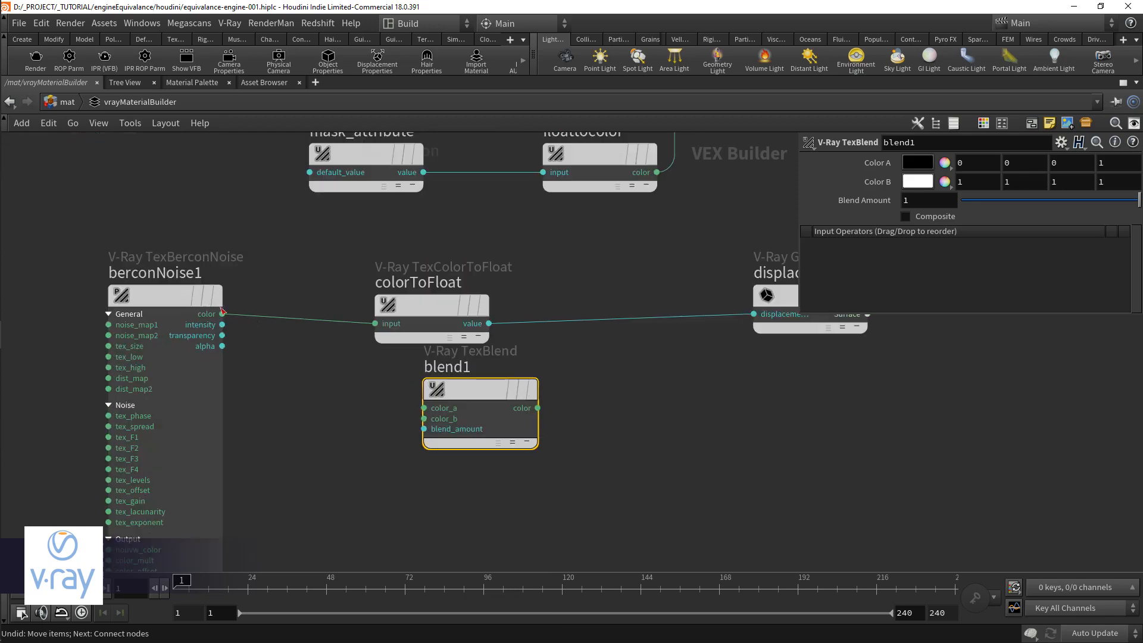
pyautogui.moveTo(223, 312); pyautogui.dragTo(425, 407)
pyautogui.moveTo(523, 390); pyautogui.dragTo(446, 395, button='middle')
pyautogui.moveTo(369, 311); pyautogui.dragTo(435, 302)
pyautogui.moveTo(462, 412); pyautogui.dragTo(365, 319)
pyautogui.moveTo(441, 306); pyautogui.dragTo(596, 391)
pyautogui.moveTo(362, 329); pyautogui.dragTo(468, 380, button='middle')
pyautogui.scroll(-2, 432, 428)
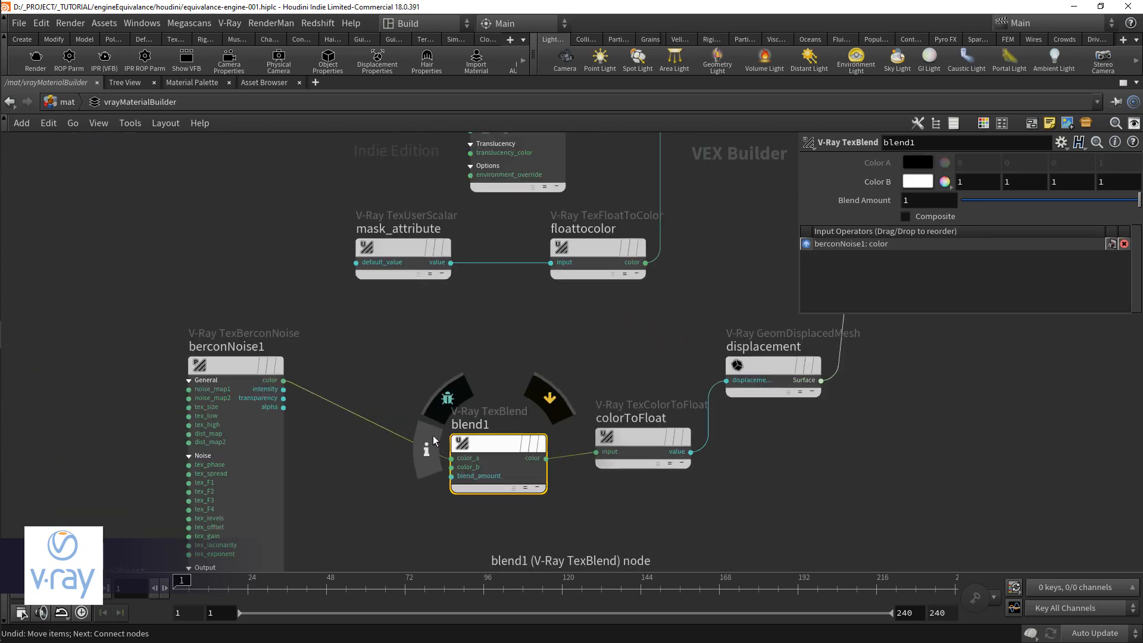
# Step: Move berconNoise1's wire to blend1's color_b input and connect mask_attribute's value to blend_amount
pyautogui.moveTo(413, 446); pyautogui.dragTo(481, 412)
pyautogui.click(450, 439)
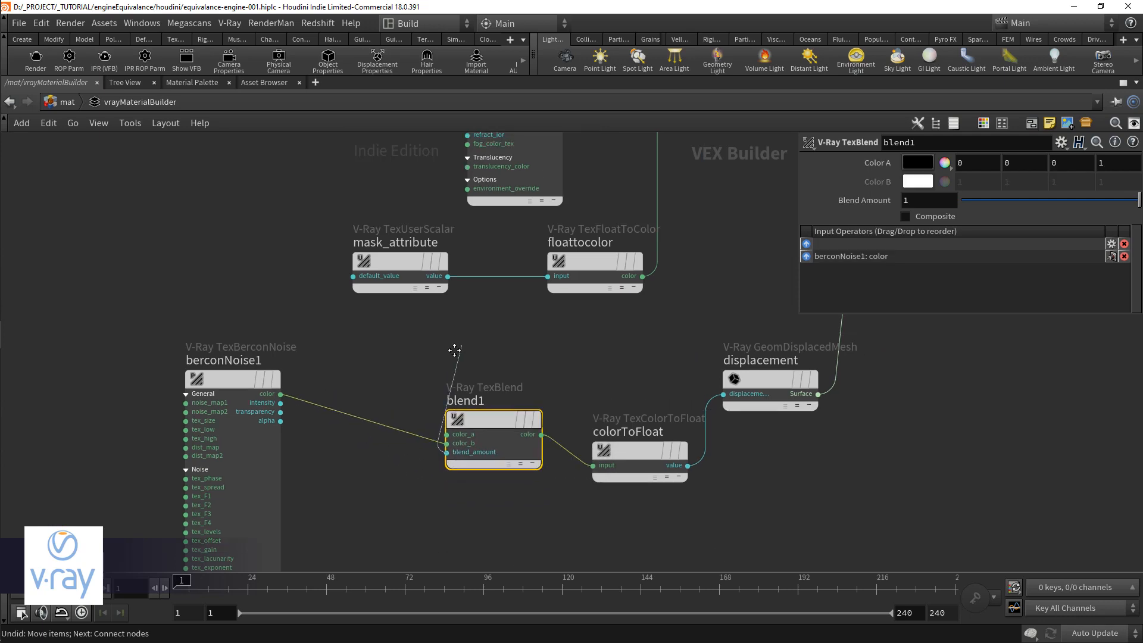
pyautogui.click(619, 288)
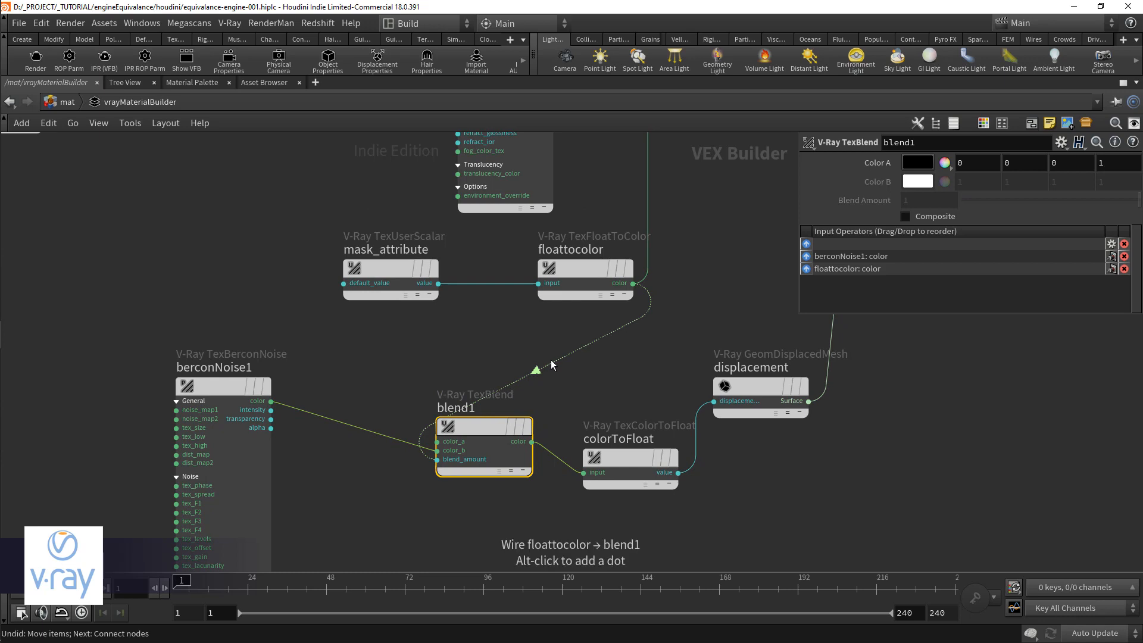
pyautogui.moveTo(553, 358); pyautogui.dragTo(376, 265)
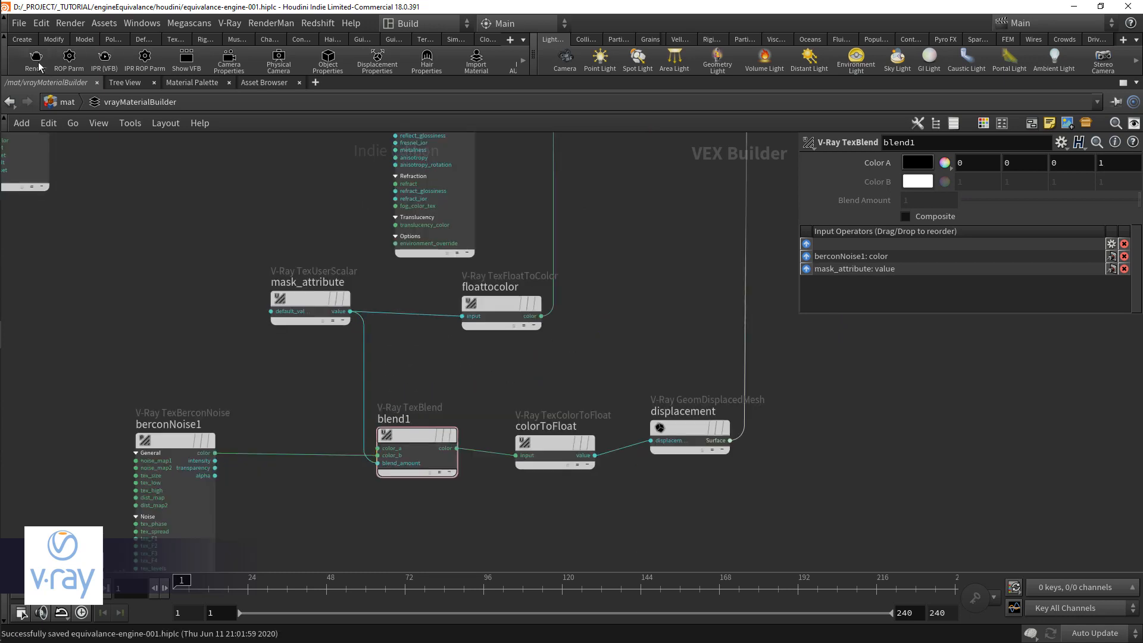
# Step: Render the masked displacement, and set blend1's Color A to 0.5 in all three channels
pyautogui.click(39, 67)
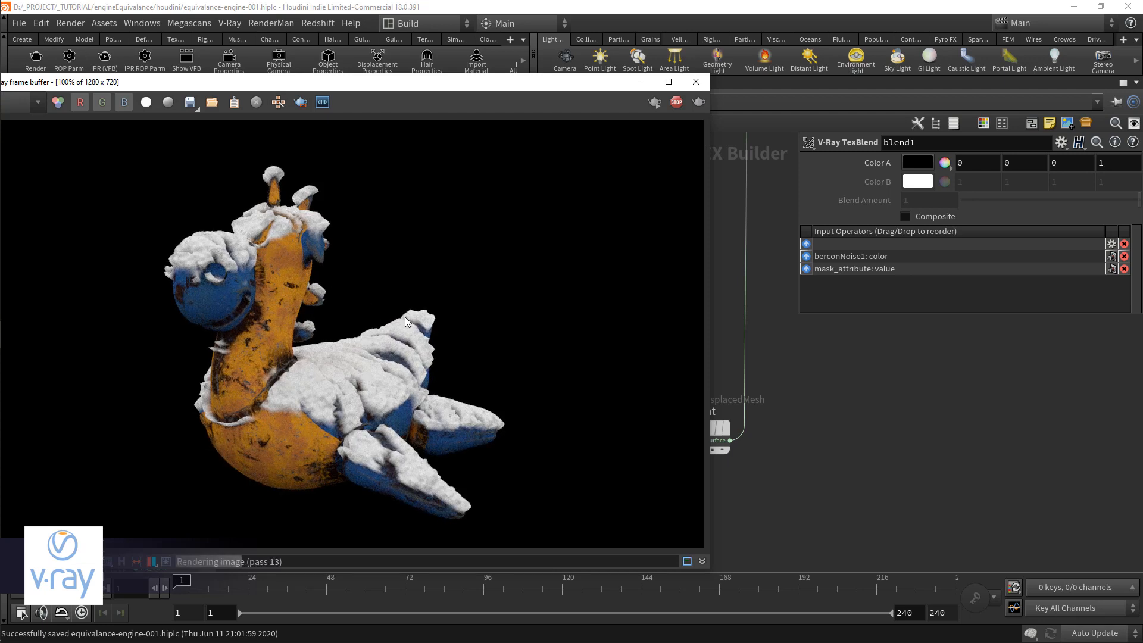
pyautogui.moveTo(391, 90); pyautogui.dragTo(424, 535)
pyautogui.click(915, 164)
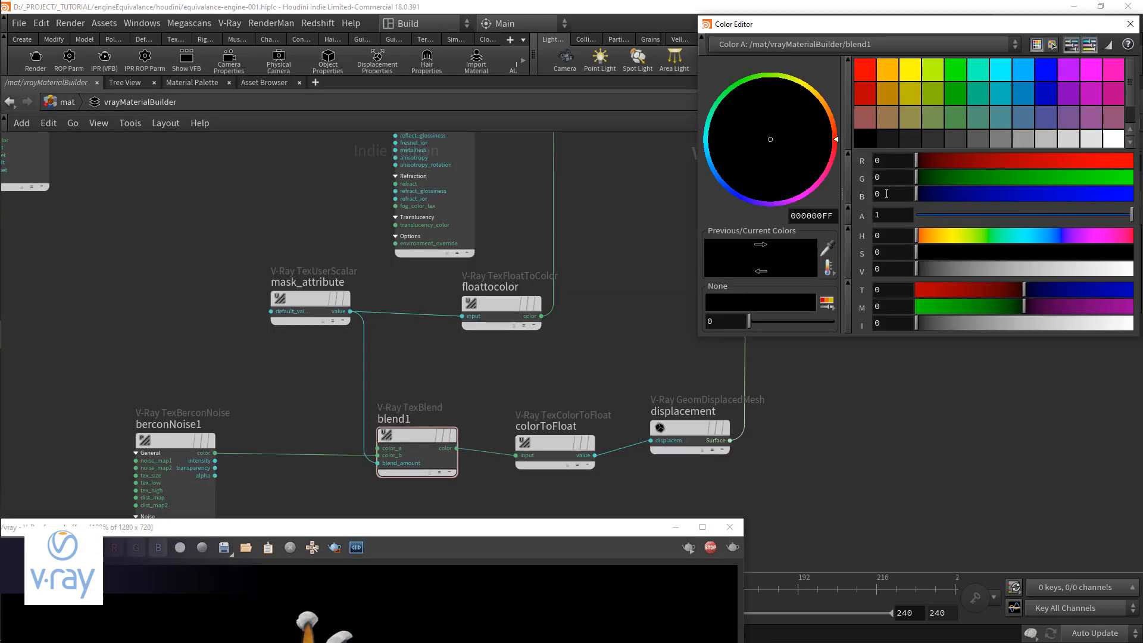
pyautogui.write('.5')
pyautogui.press('Return')
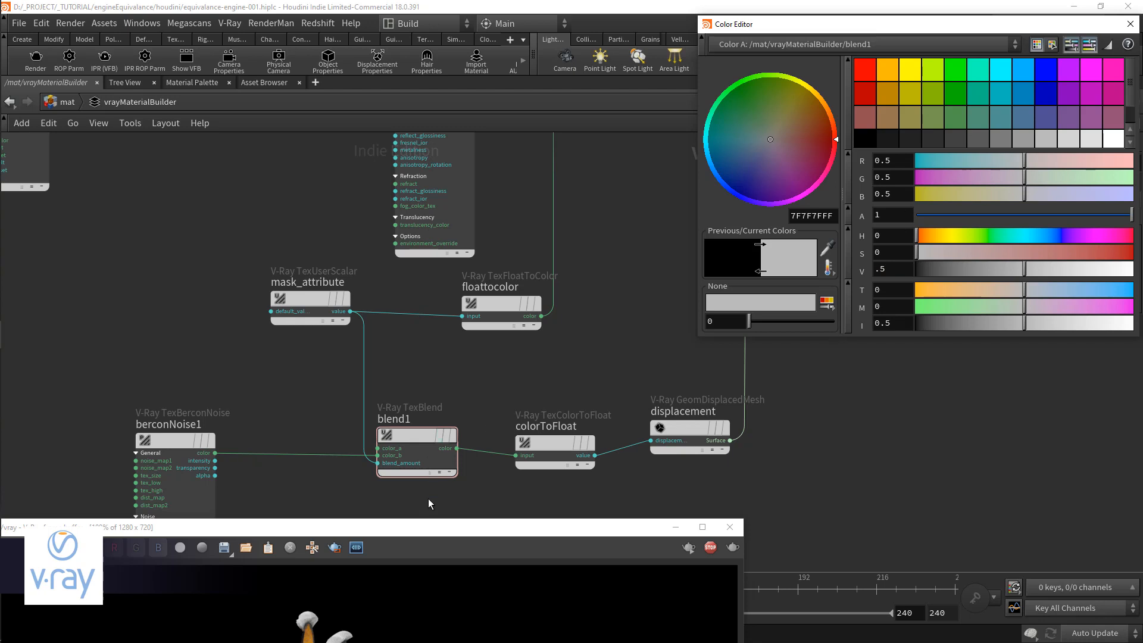
# Step: Examine the updated snow displacement in the V-Ray frame buffer
pyautogui.moveTo(426, 535); pyautogui.dragTo(426, 129)
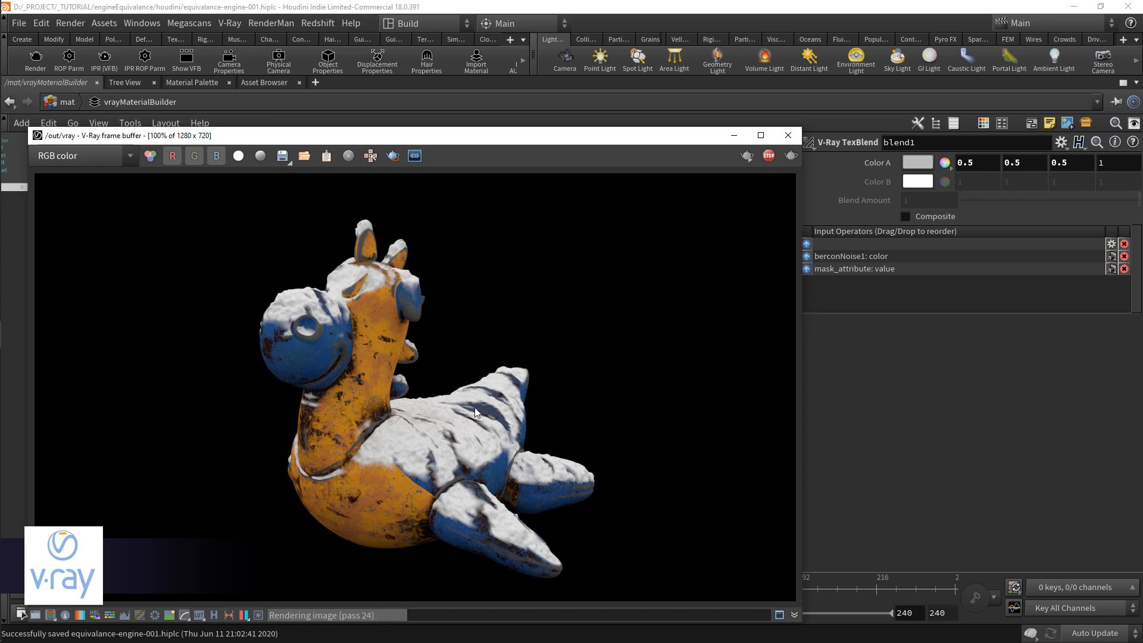
pyautogui.scroll(-1, 450, 366)
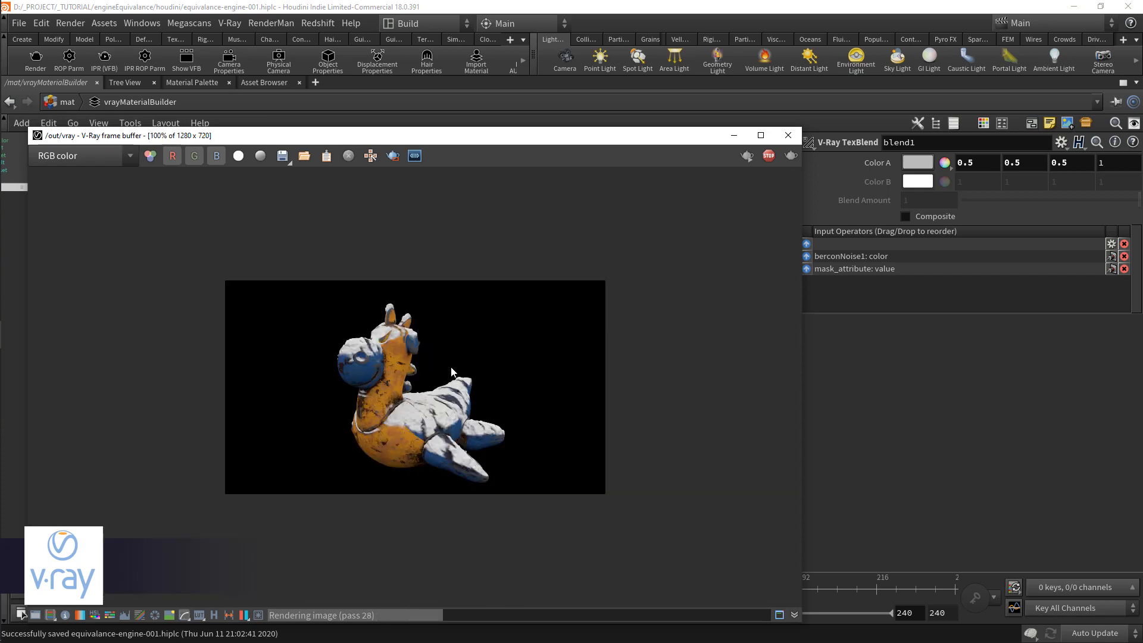
pyautogui.scroll(1, 452, 370)
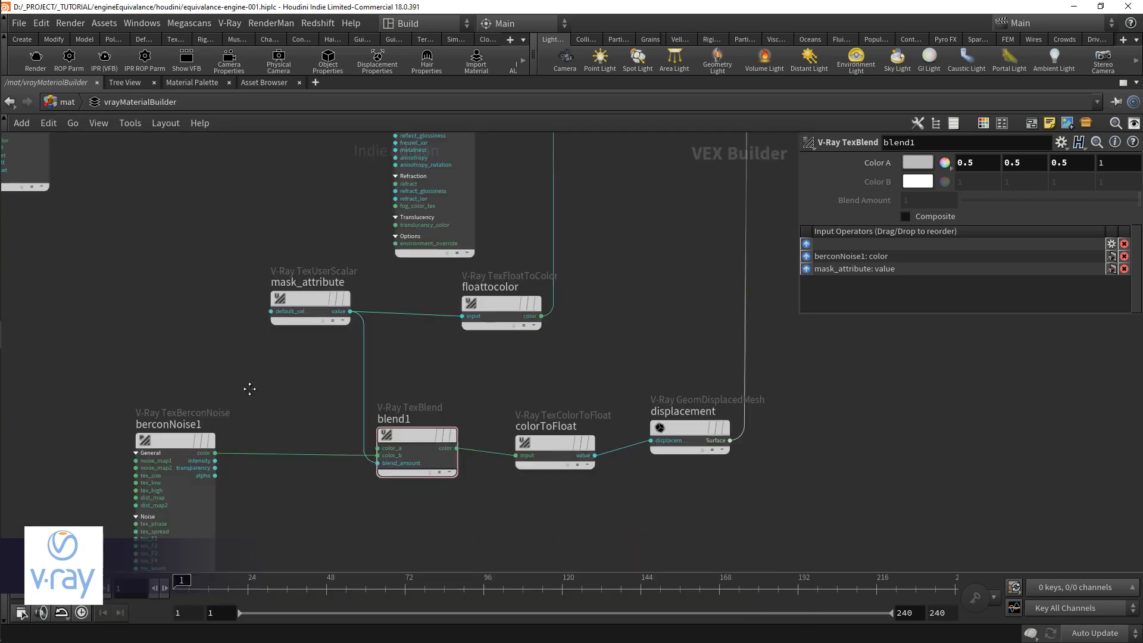
# Step: Add a V-Ray Remap node and connect berconNoise1's color output to its input_value
pyautogui.moveTo(250, 390); pyautogui.dragTo(438, 425, button='middle')
pyautogui.scroll(-1, 421, 431)
pyautogui.moveTo(375, 471); pyautogui.dragTo(237, 473)
pyautogui.press('Tab')
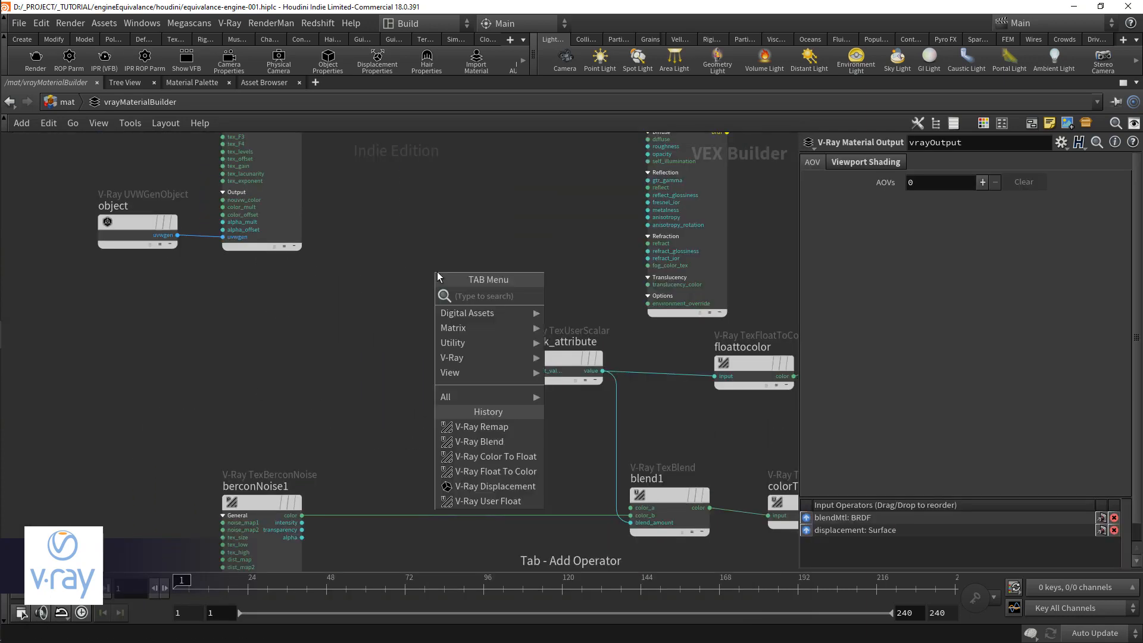
pyautogui.write('remap')
pyautogui.press('Return')
pyautogui.click(437, 271)
pyautogui.moveTo(302, 516); pyautogui.dragTo(373, 298)
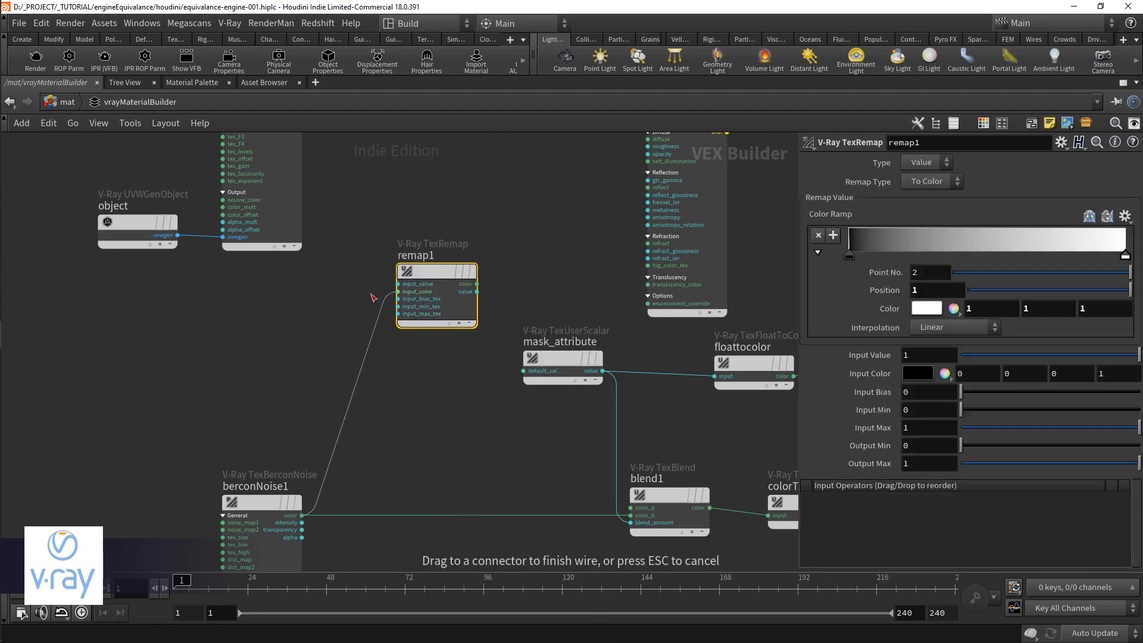
pyautogui.click(385, 286)
# Step: Connect remap1's color output to vrayMtl_snow's diffuse input and tidy the remap node's position
pyautogui.moveTo(495, 282); pyautogui.dragTo(460, 365, button='middle')
pyautogui.click(433, 367)
pyautogui.click(613, 222)
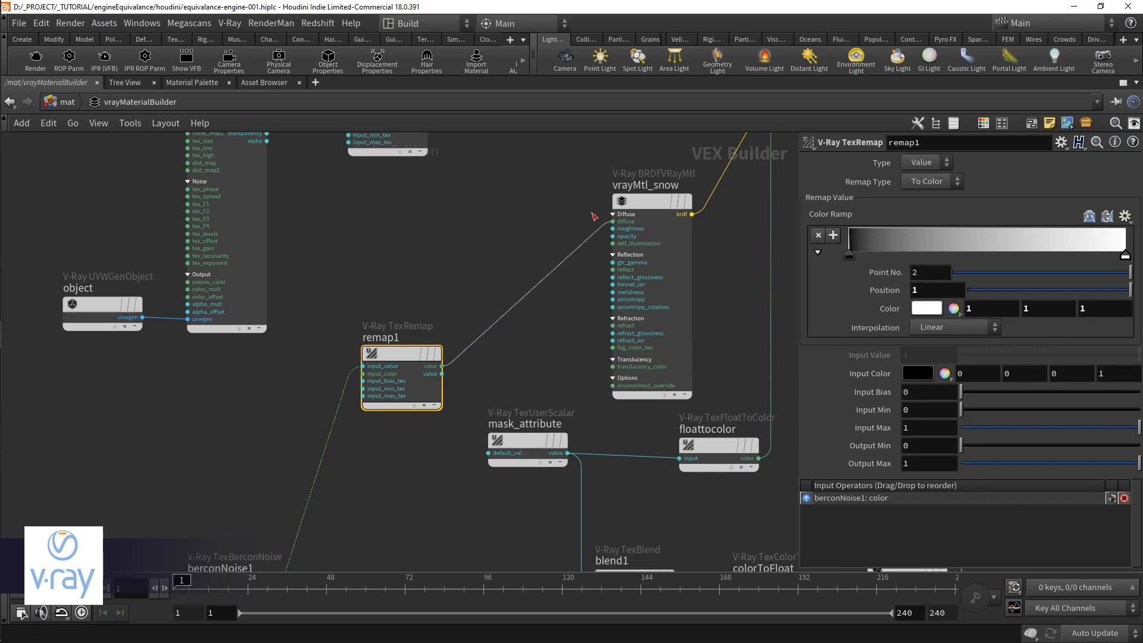
pyautogui.moveTo(417, 353); pyautogui.dragTo(413, 381)
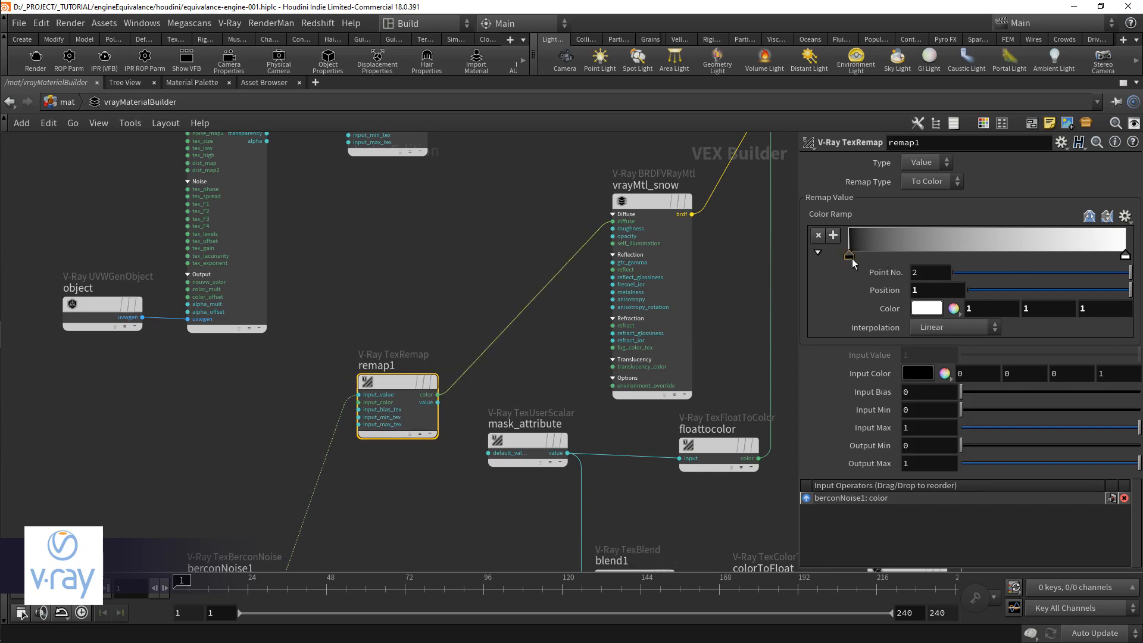
# Step: Move remap1's first ramp point to position 0.12931, set its color to 0.348 gray, and save the scene
pyautogui.moveTo(850, 258); pyautogui.dragTo(878, 255)
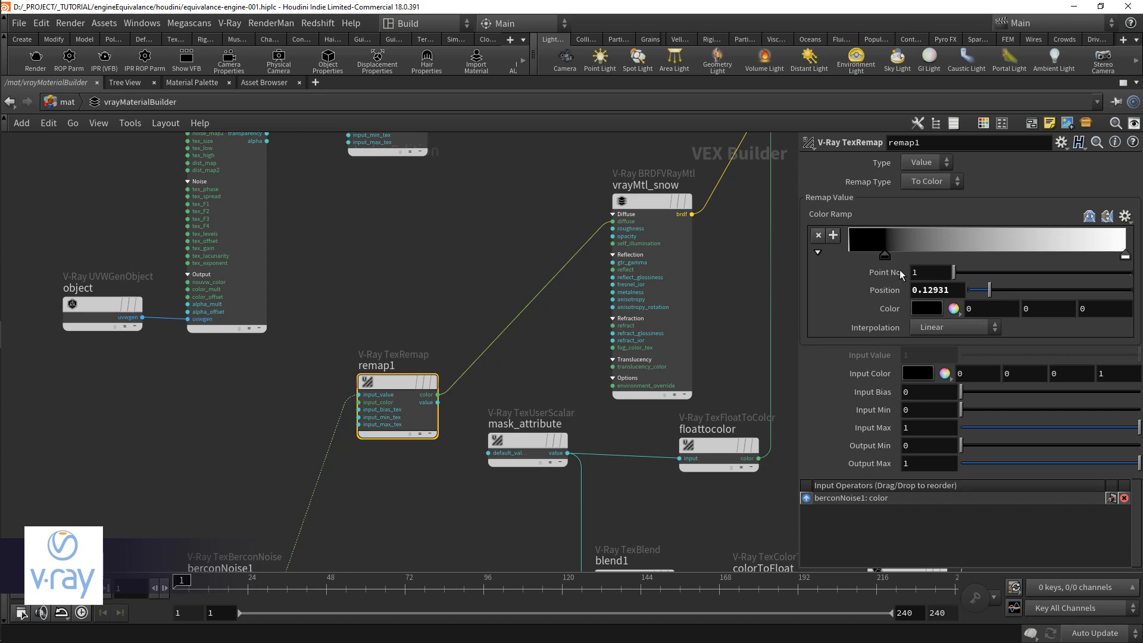
pyautogui.click(927, 308)
pyautogui.moveTo(939, 269); pyautogui.dragTo(991, 269)
pyautogui.hotkey('ctrl', 's')
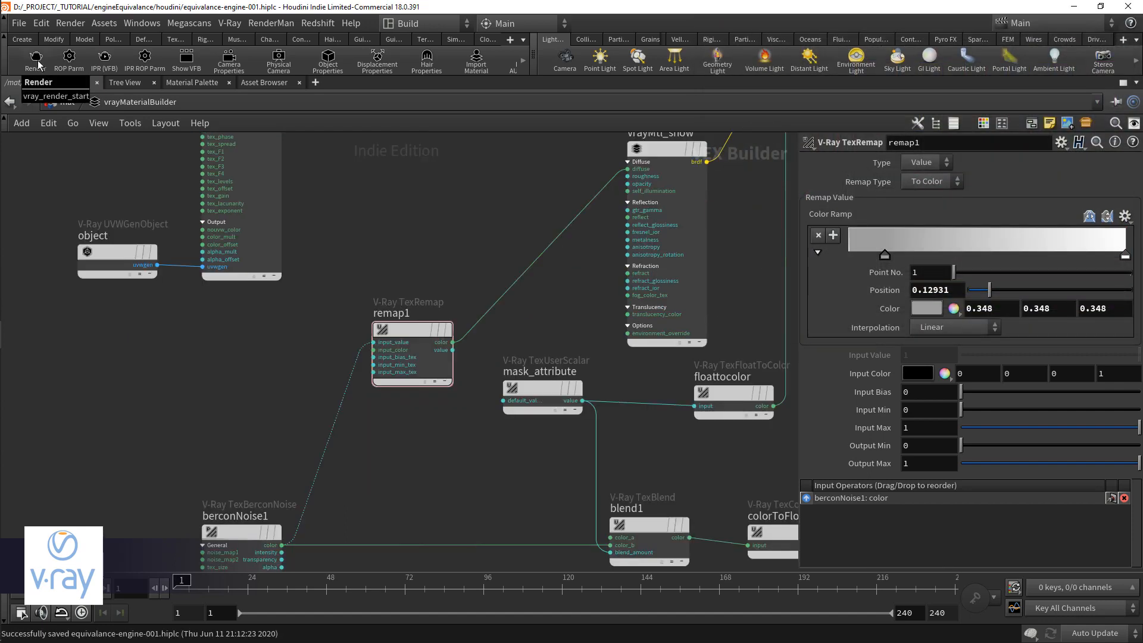
# Step: Render the scene with V-Ray and darken remap1's first ramp point to 0.077 gray
pyautogui.click(37, 60)
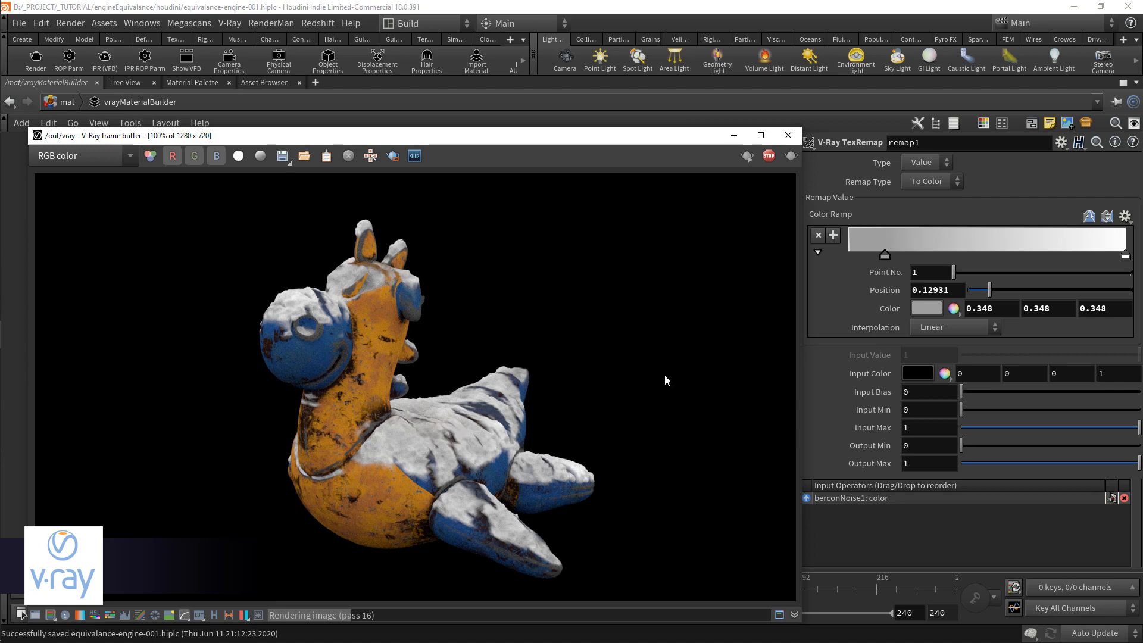
pyautogui.click(928, 308)
pyautogui.moveTo(966, 265); pyautogui.dragTo(924, 269)
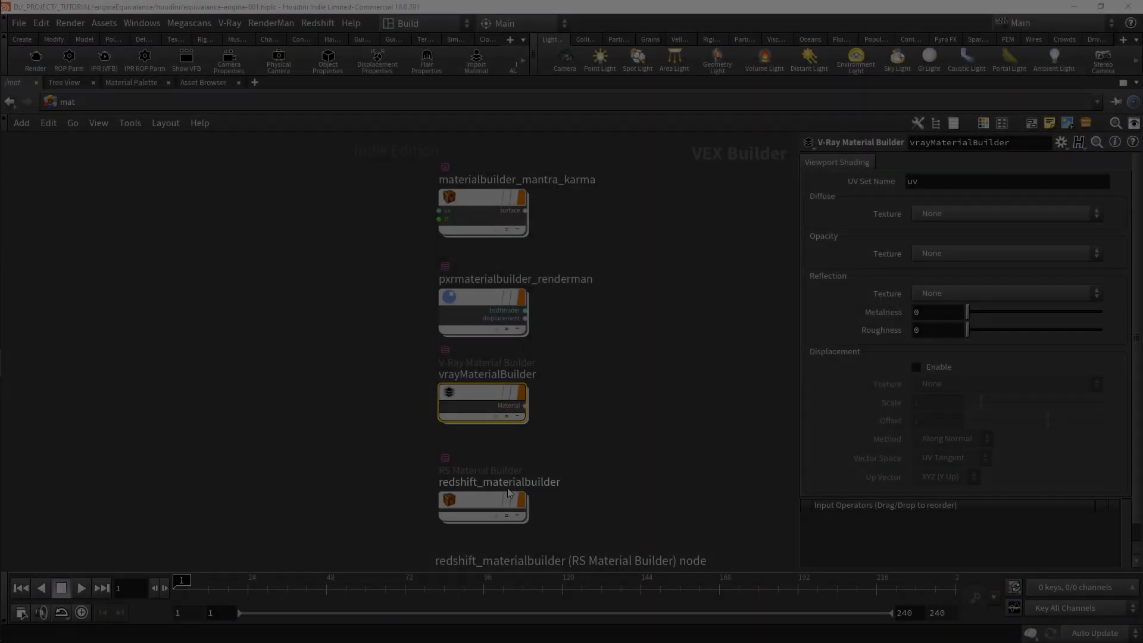
# Step: In redshift_materialbuilder, insert an RS Material Blender between Material_redshift and redshift_material1, and expand its Base Material and Layer 1 inputs
pyautogui.click(509, 501)
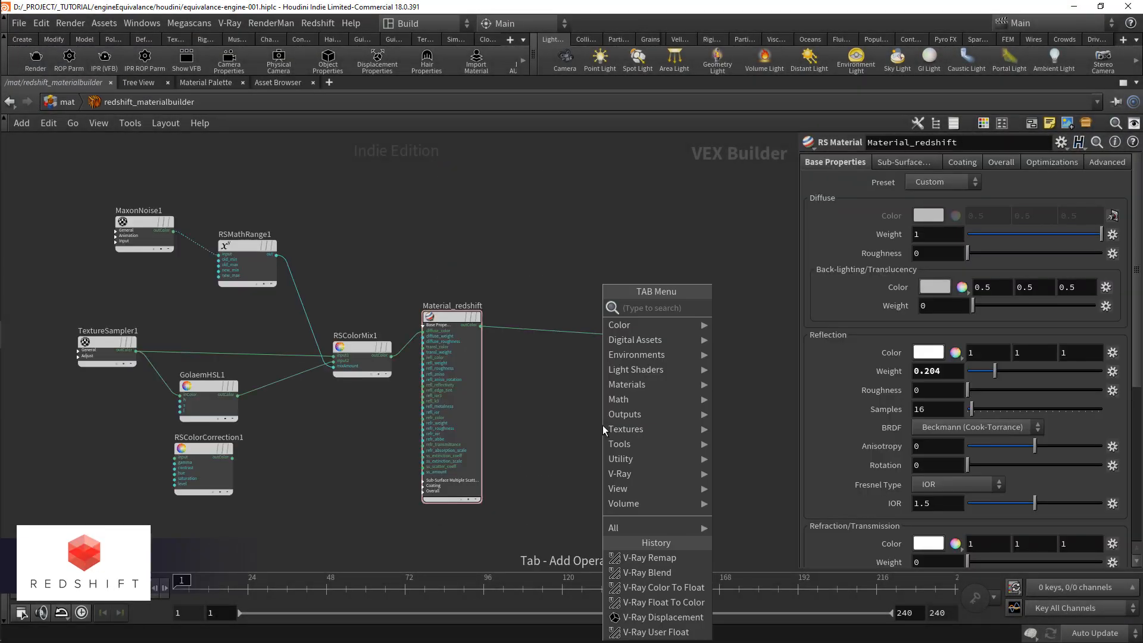
pyautogui.write('blen')
pyautogui.press('Down')
pyautogui.press('Down')
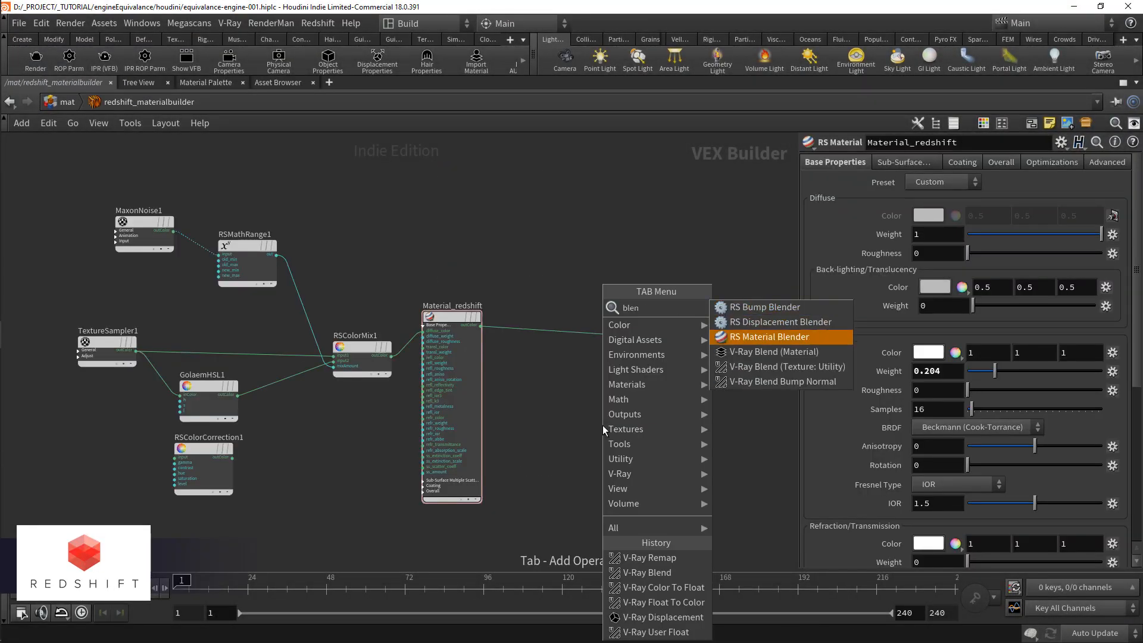
pyautogui.press('Return')
pyautogui.click(551, 338)
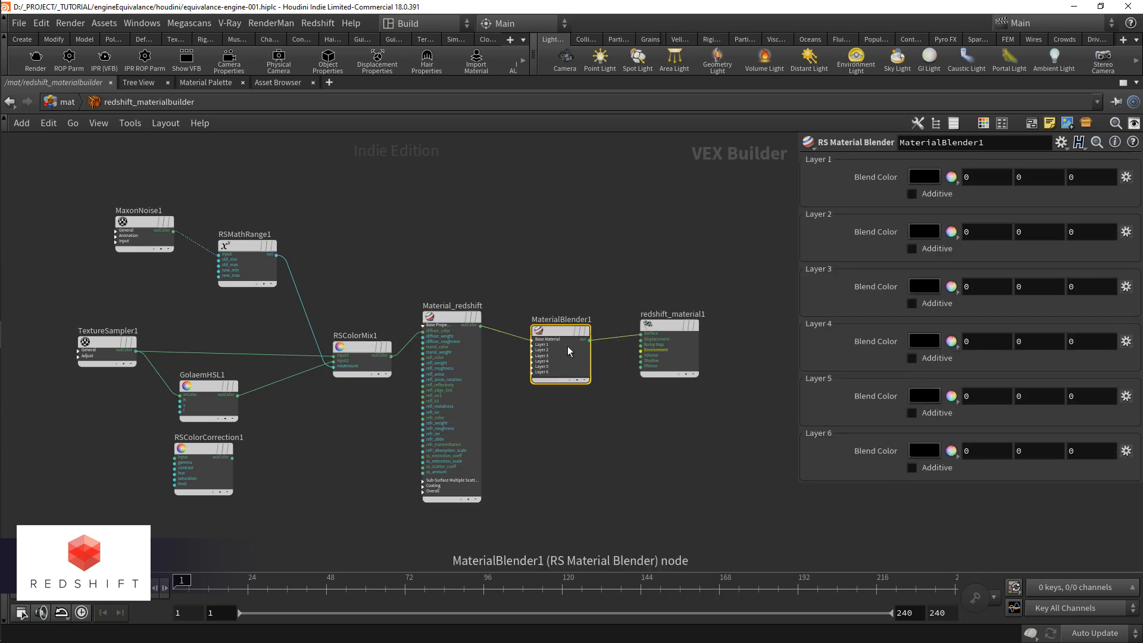
pyautogui.scroll(2, 563, 340)
pyautogui.click(549, 342)
pyautogui.click(551, 334)
# Step: Add an RS Material named Material_snow and connect its outColor to MaterialBlender1's layerColor1 input
pyautogui.moveTo(577, 430); pyautogui.dragTo(616, 310, button='middle')
pyautogui.press('Tab')
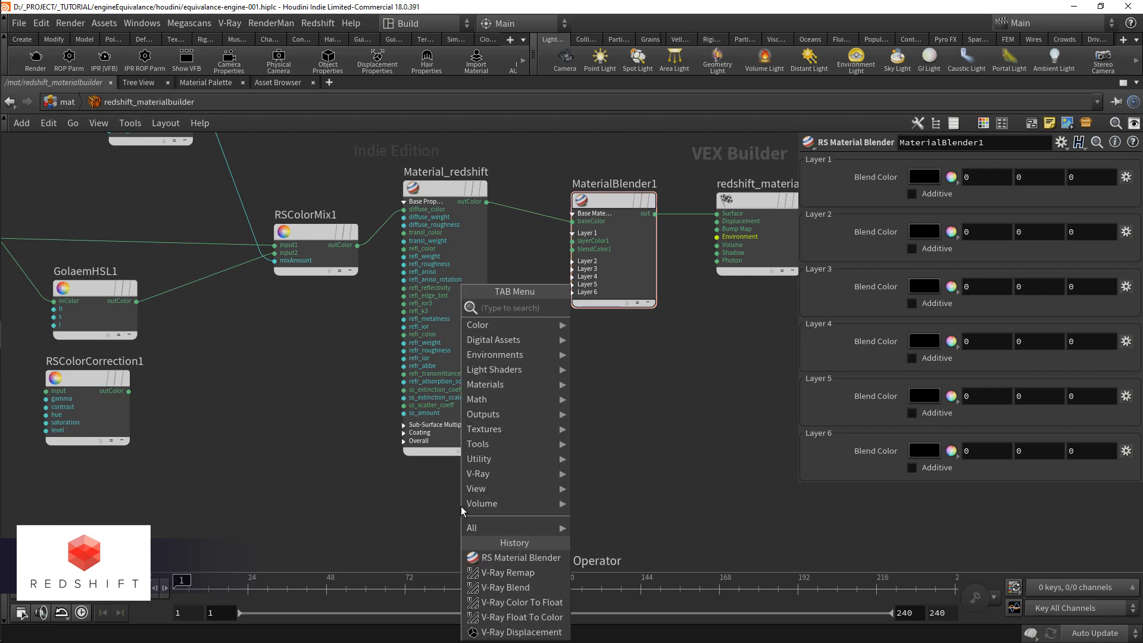
pyautogui.write('rsma')
pyautogui.press('Return')
pyautogui.click(461, 506)
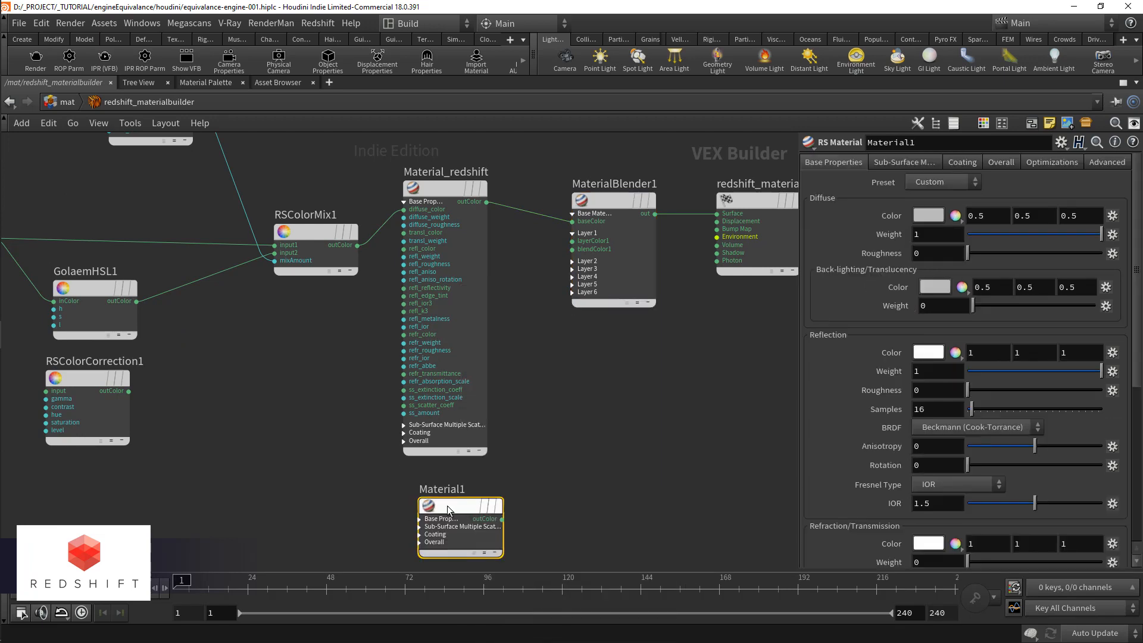
pyautogui.doubleClick(456, 491)
pyautogui.write('_snow')
pyautogui.press('Return')
pyautogui.moveTo(504, 521); pyautogui.dragTo(581, 241)
# Step: Add an RS Scalar User Data node below Material_snow and name it mask_attribute
pyautogui.moveTo(529, 547); pyautogui.dragTo(523, 420, button='middle')
pyautogui.press('Tab')
pyautogui.write('rs')
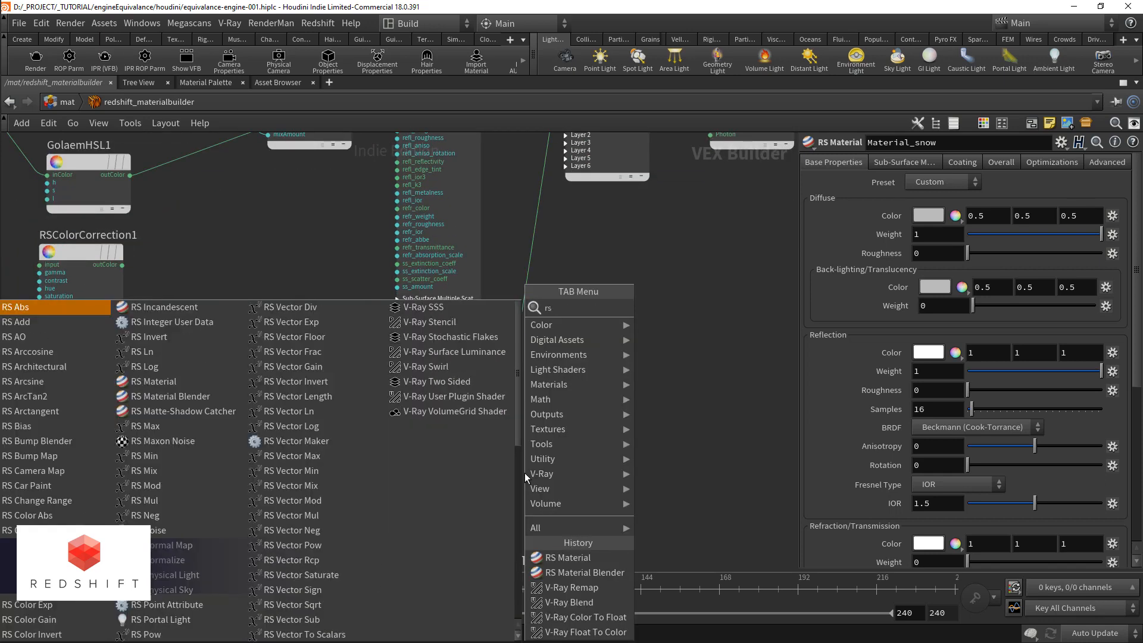
pyautogui.write('sca')
pyautogui.press('Return')
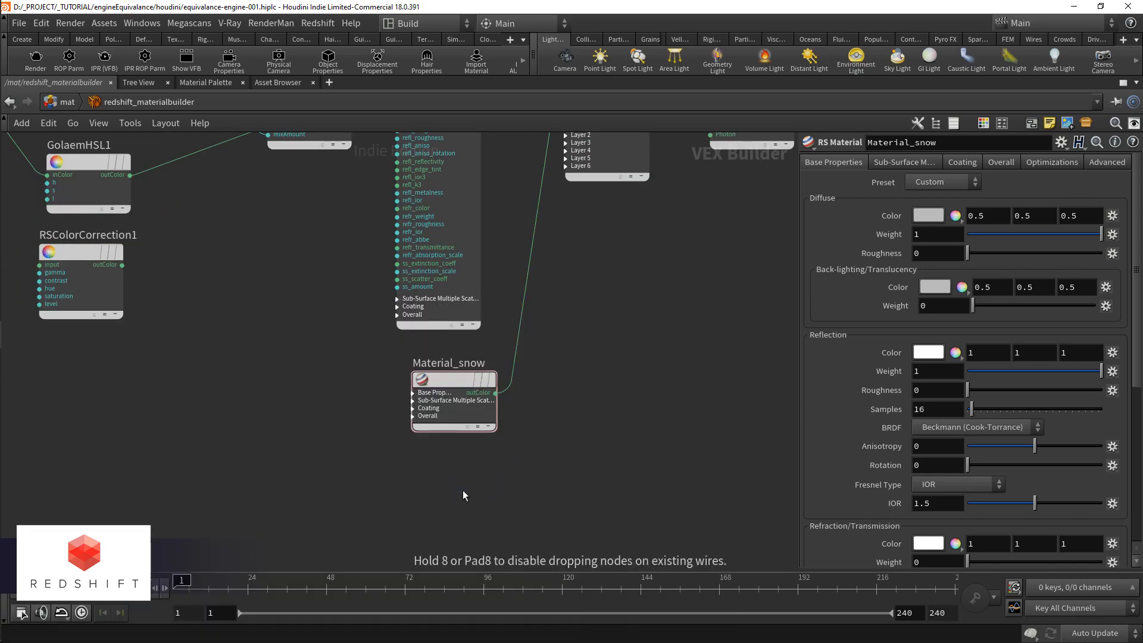
pyautogui.click(463, 491)
pyautogui.doubleClick(494, 474)
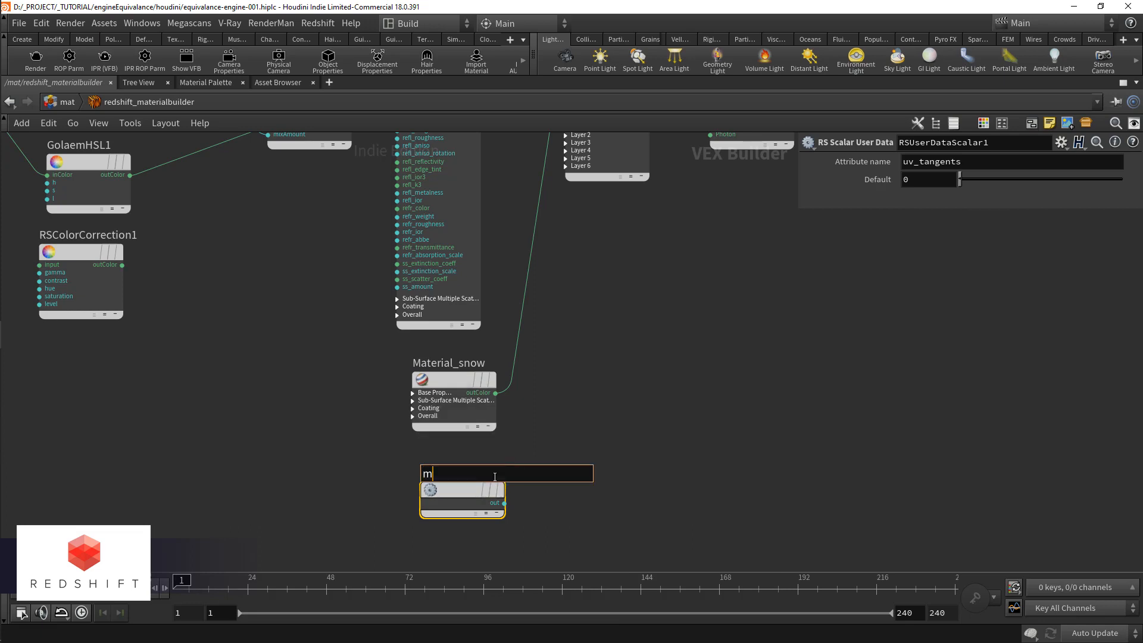
pyautogui.write('mask_attribute')
pyautogui.press('Return')
# Step: Connect mask_attribute's output to MaterialBlender1's blendColor1 input and open its attribute name for editing
pyautogui.click(505, 504)
pyautogui.moveTo(559, 212); pyautogui.dragTo(625, 126, button='middle')
pyautogui.click(528, 284)
pyautogui.scroll(1, 551, 374)
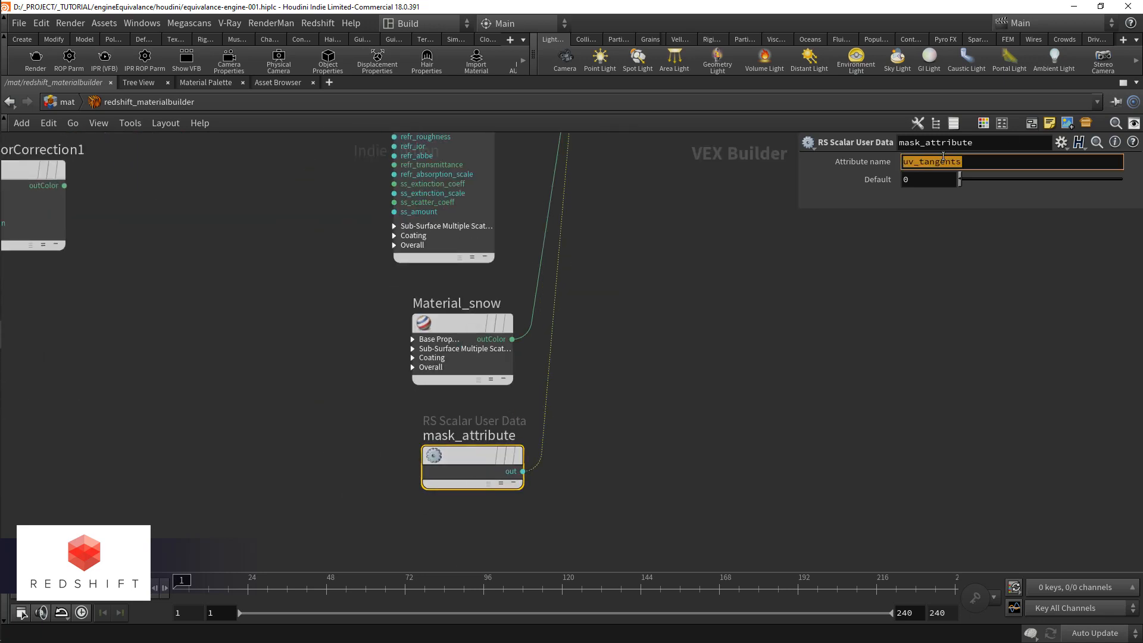
# Step: Add an RS Displacement Blender and connect its output to redshift_material1's Displacement input
pyautogui.scroll(-2, 521, 220)
pyautogui.press('Tab')
pyautogui.write('displ')
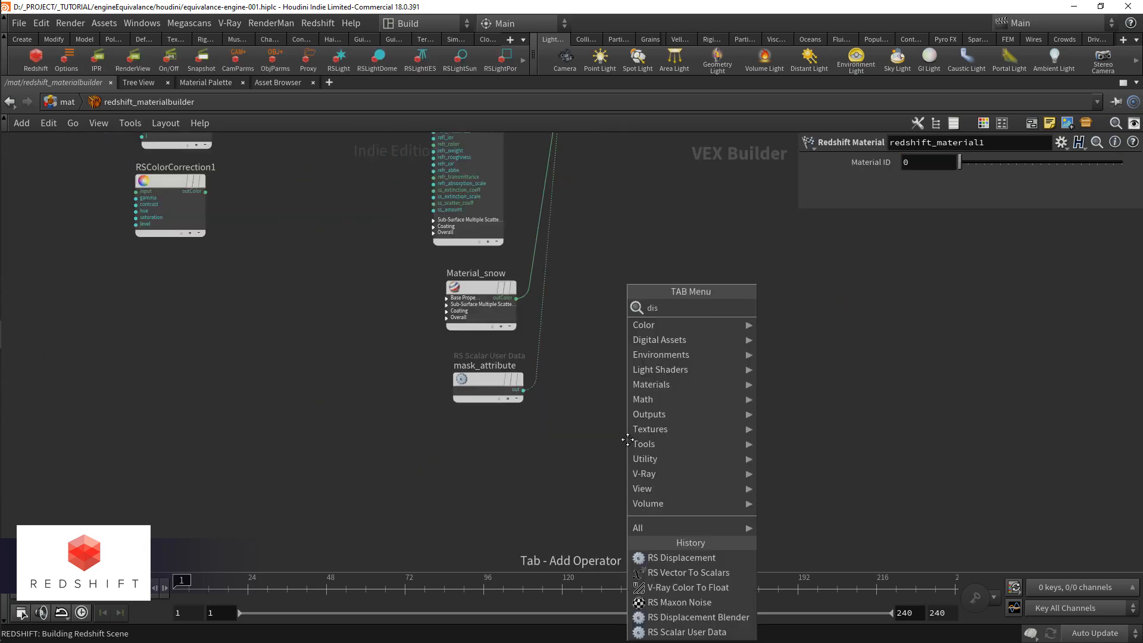
pyautogui.click(810, 324)
pyautogui.click(628, 439)
pyautogui.click(662, 450)
pyautogui.moveTo(702, 216); pyautogui.dragTo(663, 563, button='middle')
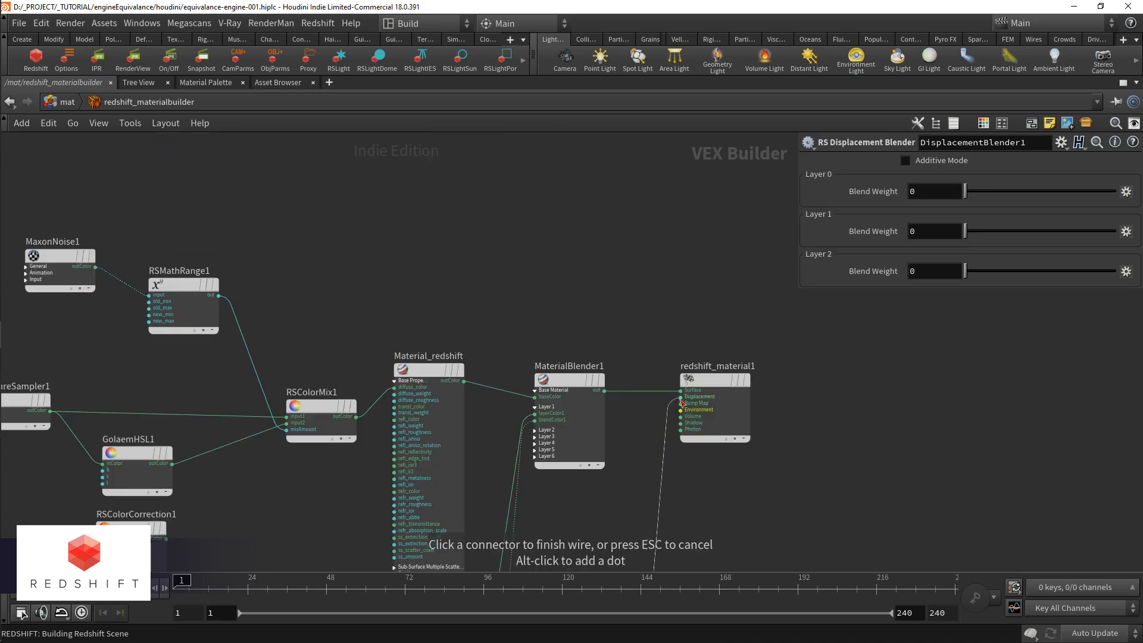
pyautogui.click(681, 400)
# Step: Expand DisplacementBlender1's Base and Layer 0 inputs, and connect a new RS Displacement node to displaceInput0
pyautogui.moveTo(592, 519); pyautogui.dragTo(691, 129, button='middle')
pyautogui.scroll(2, 592, 436)
pyautogui.click(679, 406)
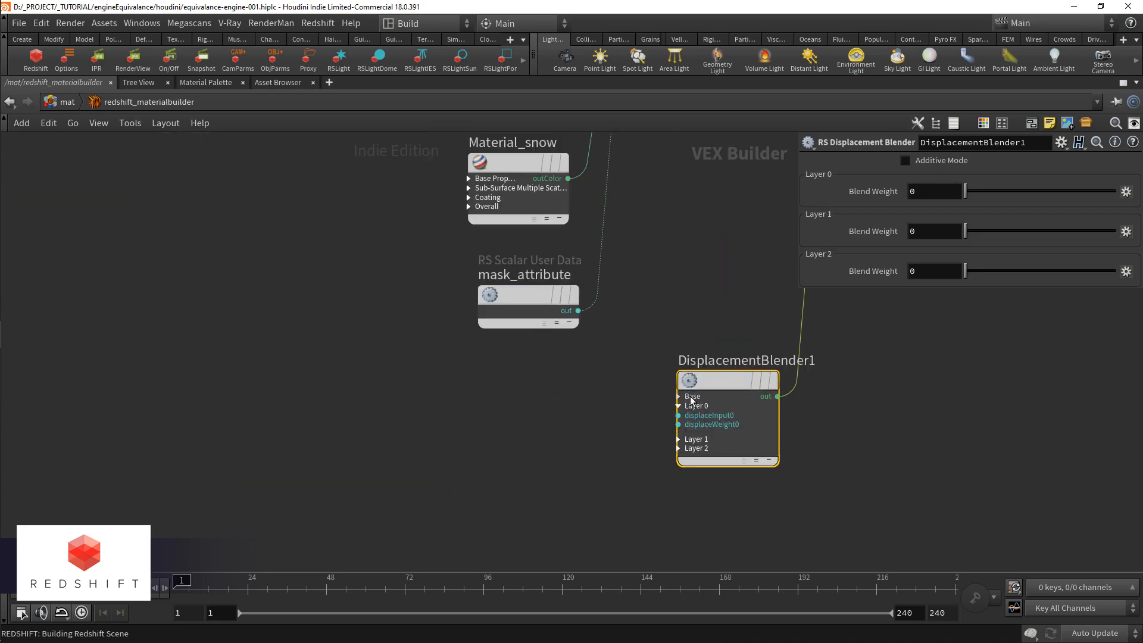
pyautogui.click(690, 395)
pyautogui.press('Tab')
pyautogui.write('dis')
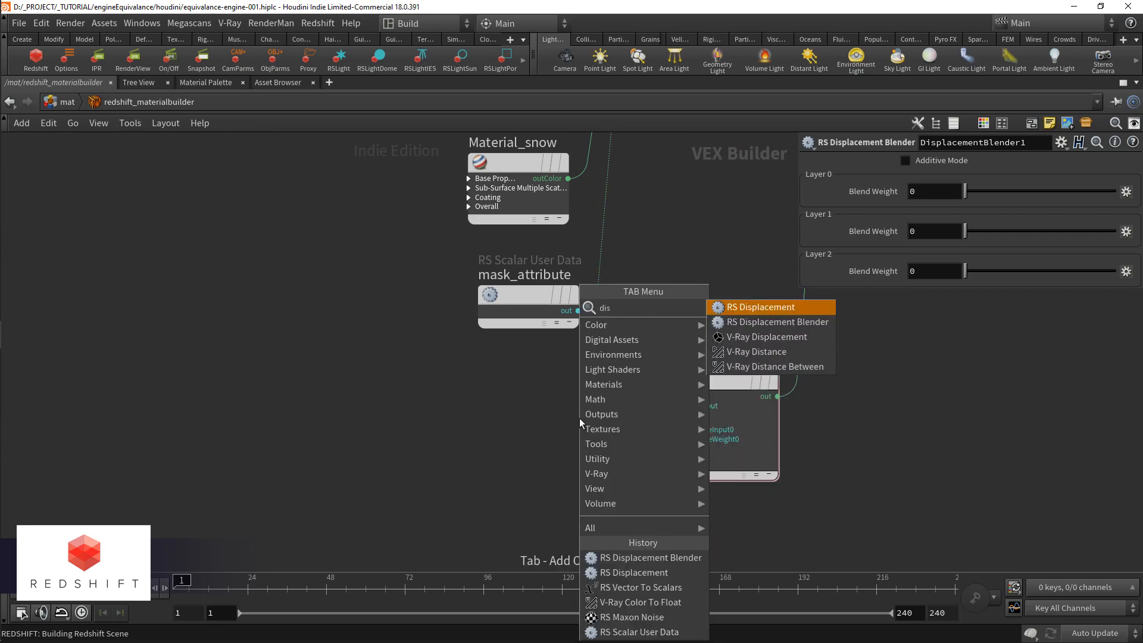
pyautogui.press('Return')
pyautogui.click(504, 398)
pyautogui.moveTo(493, 397); pyautogui.dragTo(678, 406)
pyautogui.click(415, 397)
# Step: Add an RS Maxon Noise node and connect its outColor to Displacement1's texMap input
pyautogui.moveTo(415, 404); pyautogui.dragTo(613, 483, button='middle')
pyautogui.press('Tab')
pyautogui.write('max')
pyautogui.press('Return')
pyautogui.click(496, 472)
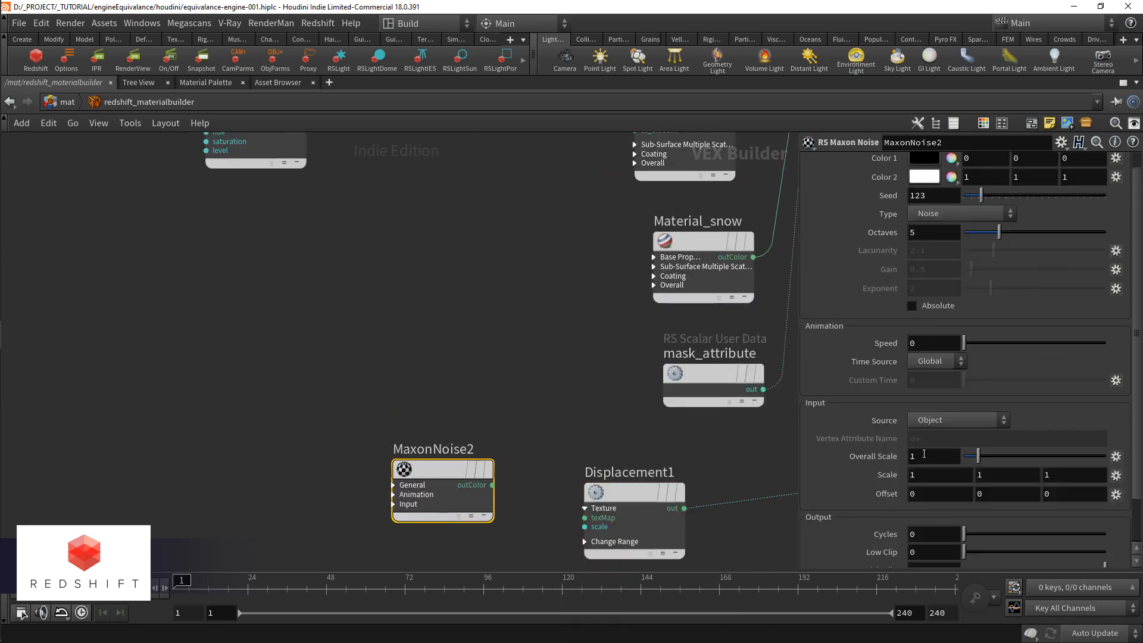
pyautogui.moveTo(440, 471); pyautogui.dragTo(399, 477)
pyautogui.moveTo(450, 491); pyautogui.dragTo(584, 517)
# Step: Duplicate Displacement1 without its noise input, connect the copy to DisplacementBlender1's baseInput, and place the original below it
pyautogui.moveTo(522, 512); pyautogui.dragTo(482, 453, button='middle')
pyautogui.moveTo(570, 439); pyautogui.dragTo(563, 428)
pyautogui.moveTo(746, 449); pyautogui.dragTo(580, 442, button='middle')
pyautogui.moveTo(634, 421); pyautogui.dragTo(664, 445)
pyautogui.moveTo(434, 453); pyautogui.dragTo(435, 506)
pyautogui.hotkey('ctrl', 'c')
pyautogui.hotkey('ctrl', 'v')
pyautogui.press('Delete')
pyautogui.moveTo(470, 396); pyautogui.dragTo(638, 416)
pyautogui.moveTo(451, 484); pyautogui.dragTo(447, 527)
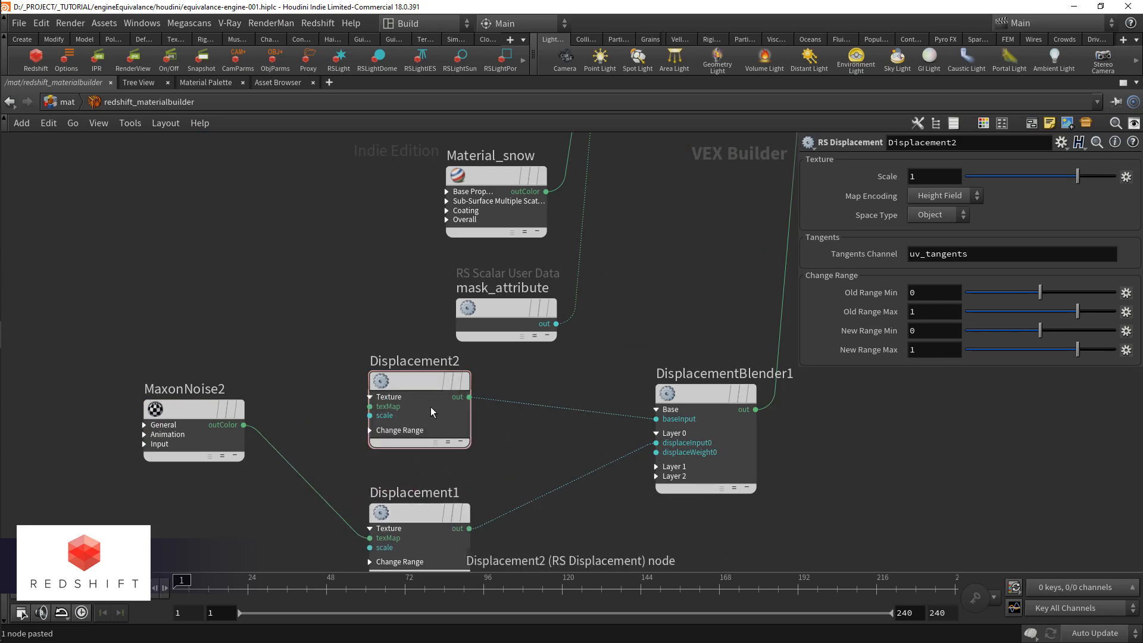
# Step: Set Displacement2's scale to 0, connect mask_attribute's output to DisplacementBlender1's displaceWeight0, and save the scene
pyautogui.moveTo(432, 402); pyautogui.dragTo(432, 415)
pyautogui.moveTo(337, 474); pyautogui.dragTo(424, 402, button='middle')
pyautogui.moveTo(292, 356); pyautogui.dragTo(261, 475)
pyautogui.moveTo(744, 380); pyautogui.dragTo(643, 252)
pyautogui.hotkey('ctrl', 's')
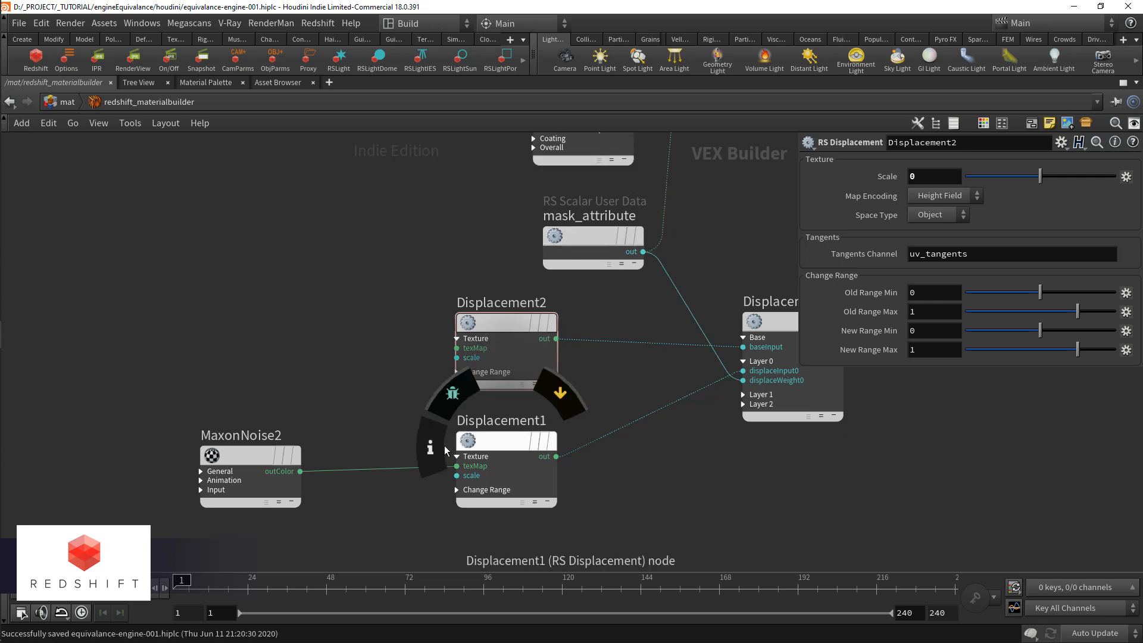
# Step: Set Displacement1's scale to .1 and shrink the Redshift Render View so it sits beside the node network
pyautogui.click(487, 439)
pyautogui.moveTo(425, 64); pyautogui.dragTo(356, 66)
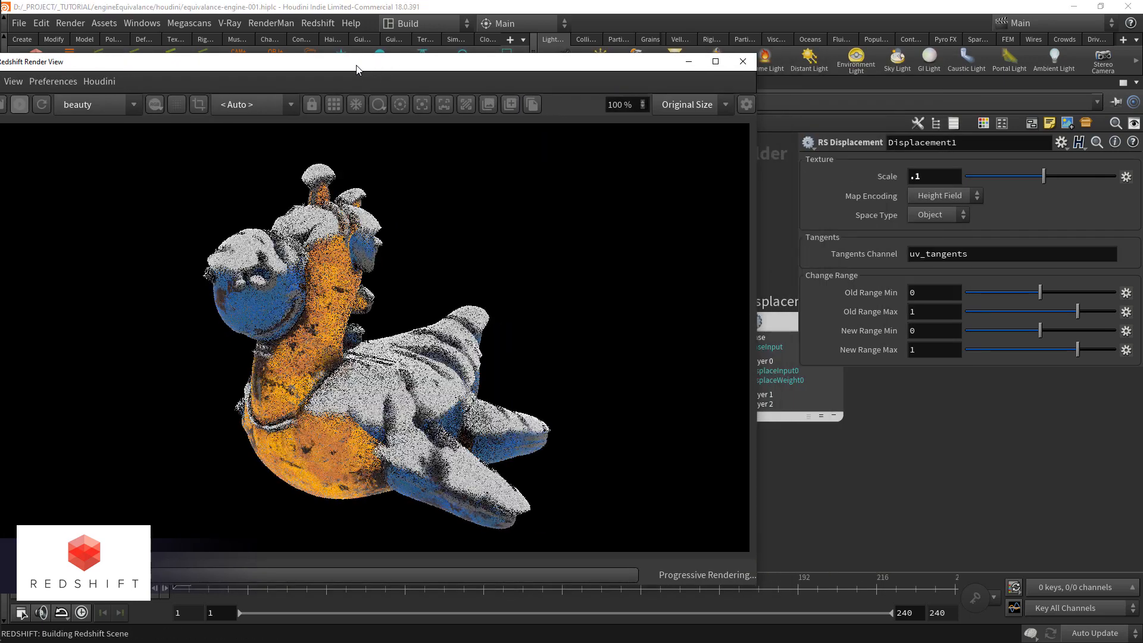
pyautogui.moveTo(758, 587); pyautogui.dragTo(393, 507)
# Step: Try a scale of .05 on Displacement1 and set it back to .1
pyautogui.doubleClick(944, 178)
pyautogui.write('.05')
pyautogui.press('Return')
pyautogui.doubleClick(925, 176)
pyautogui.write('.1')
pyautogui.press('Return')
# Step: Try an Overall Scale of 2 on MaxonNoise2 and settle on .5
pyautogui.moveTo(580, 464); pyautogui.dragTo(755, 465, button='middle')
pyautogui.click(442, 463)
pyautogui.moveTo(522, 497); pyautogui.dragTo(600, 487, button='middle')
pyautogui.doubleClick(933, 455)
pyautogui.write('.1')
pyautogui.press('Return')
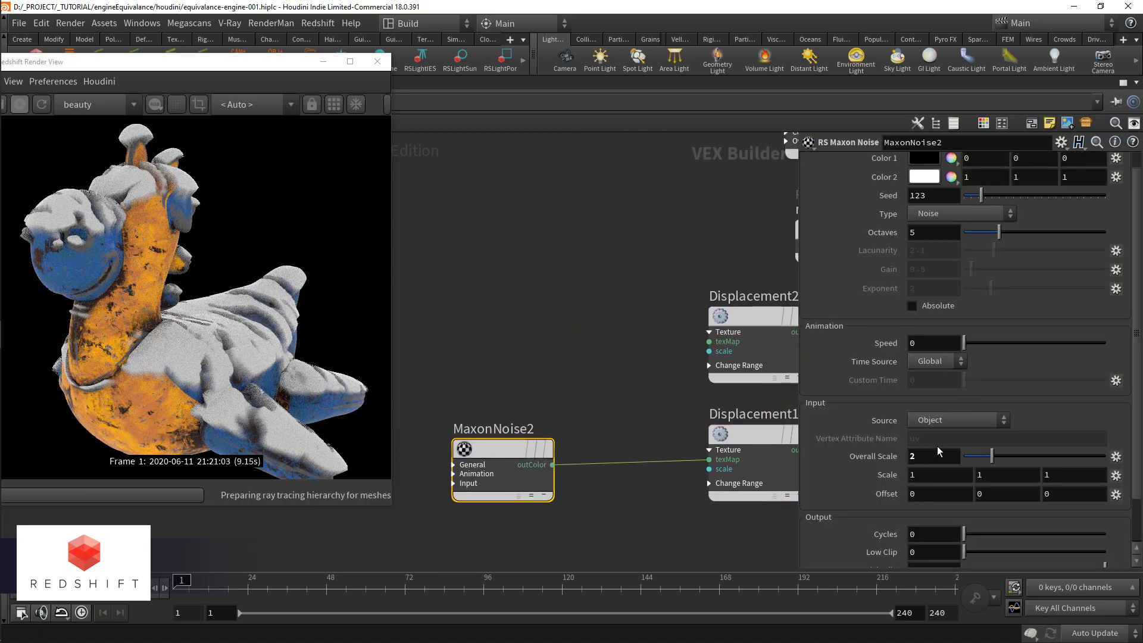
pyautogui.press('BackSpace')
pyautogui.write('5')
pyautogui.press('Return')
# Step: Set Displacement1's scale to .05 and MaxonNoise2's Overall Scale to .35
pyautogui.moveTo(699, 412); pyautogui.dragTo(617, 404, button='middle')
pyautogui.click(656, 434)
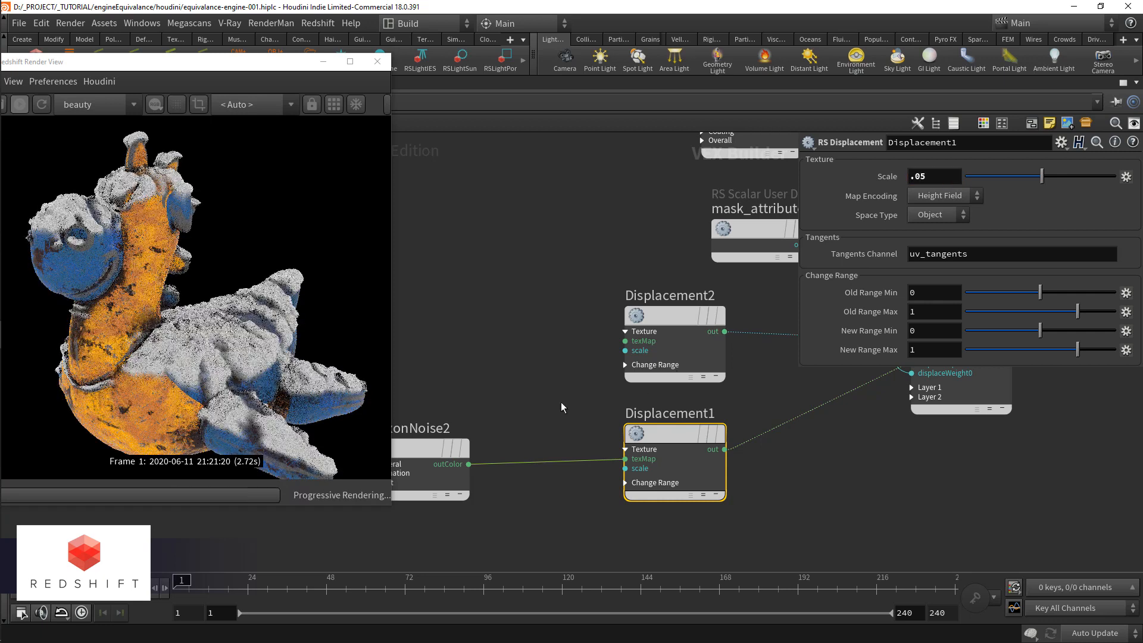
pyautogui.moveTo(648, 394); pyautogui.dragTo(722, 382, button='middle')
pyautogui.click(512, 446)
pyautogui.scroll(-2, 834, 345)
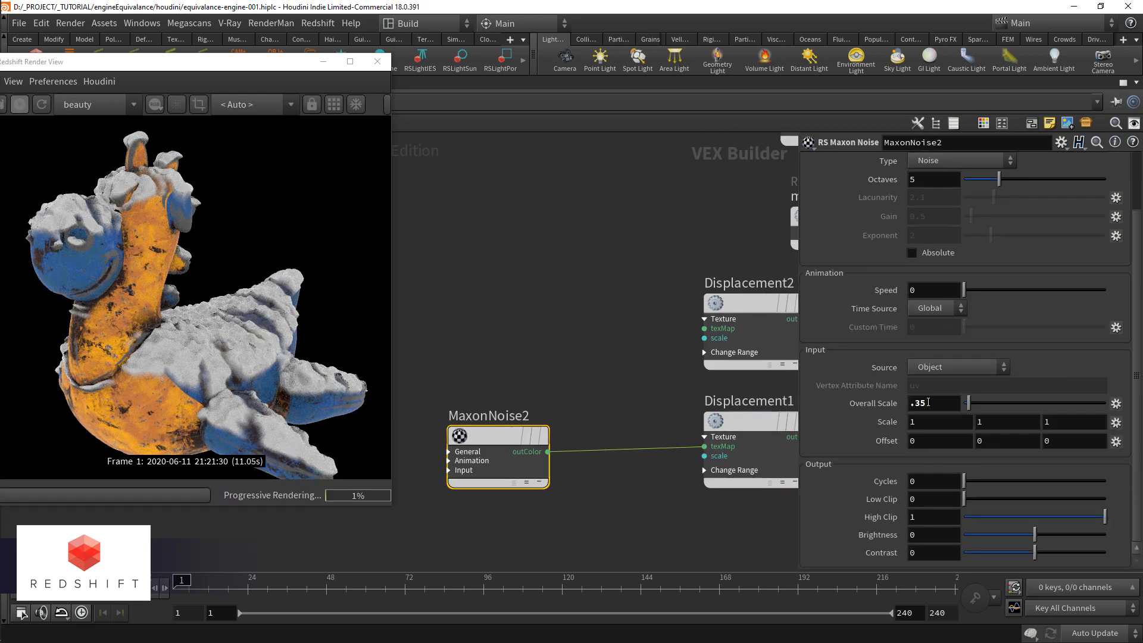
pyautogui.press('Return')
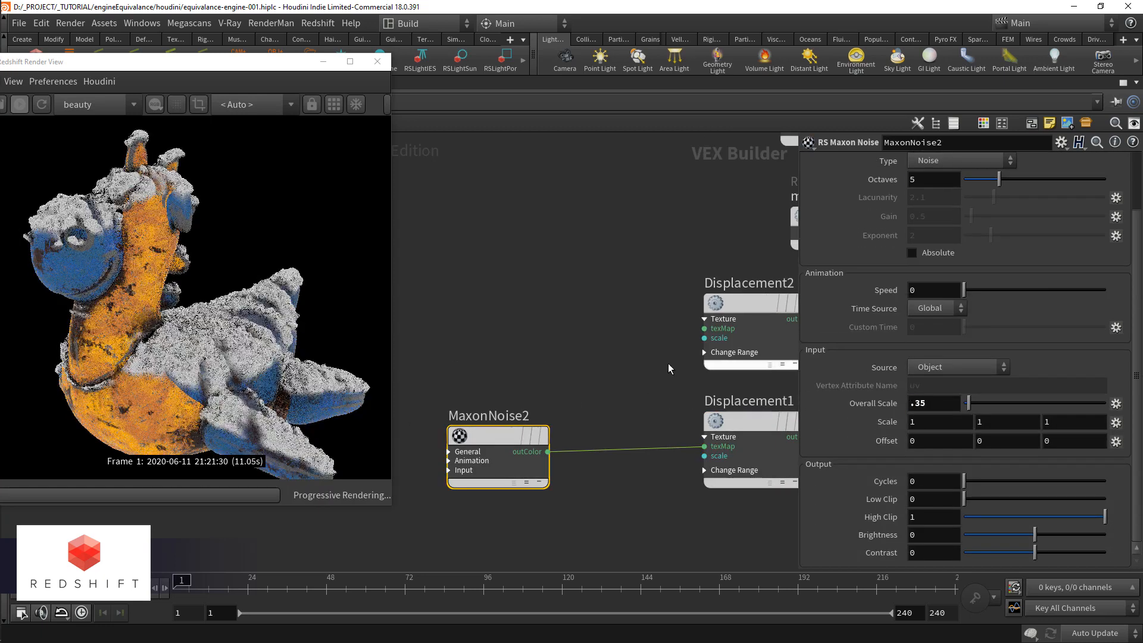
# Step: Reduce Displacement1's scale to .02
pyautogui.scroll(2, 635, 376)
pyautogui.click(706, 435)
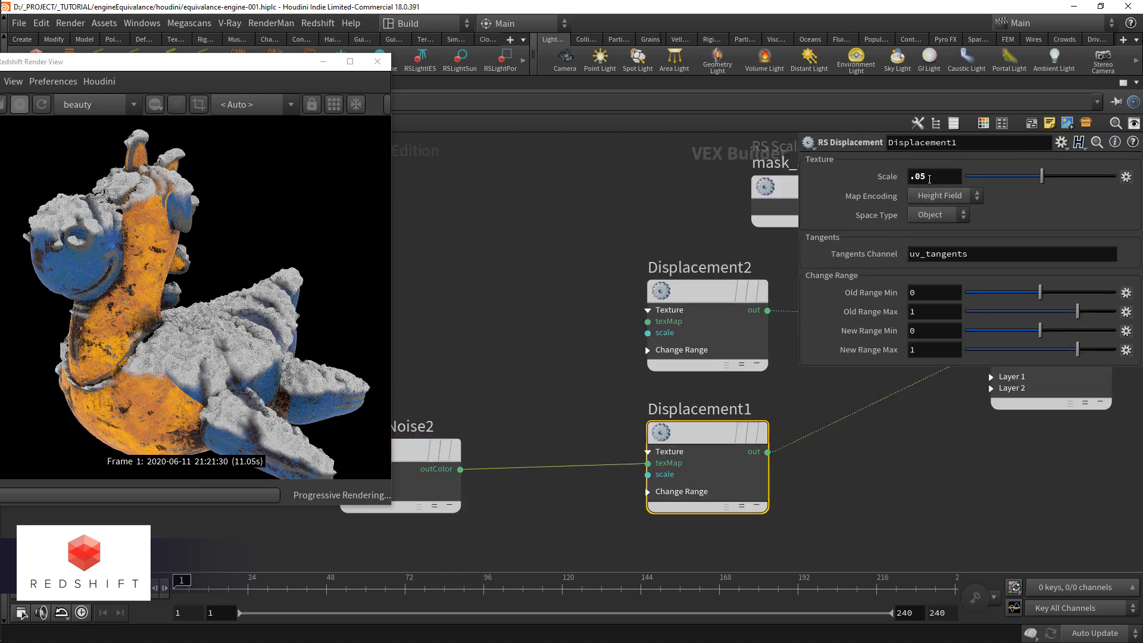
pyautogui.scroll(-5, 566, 393)
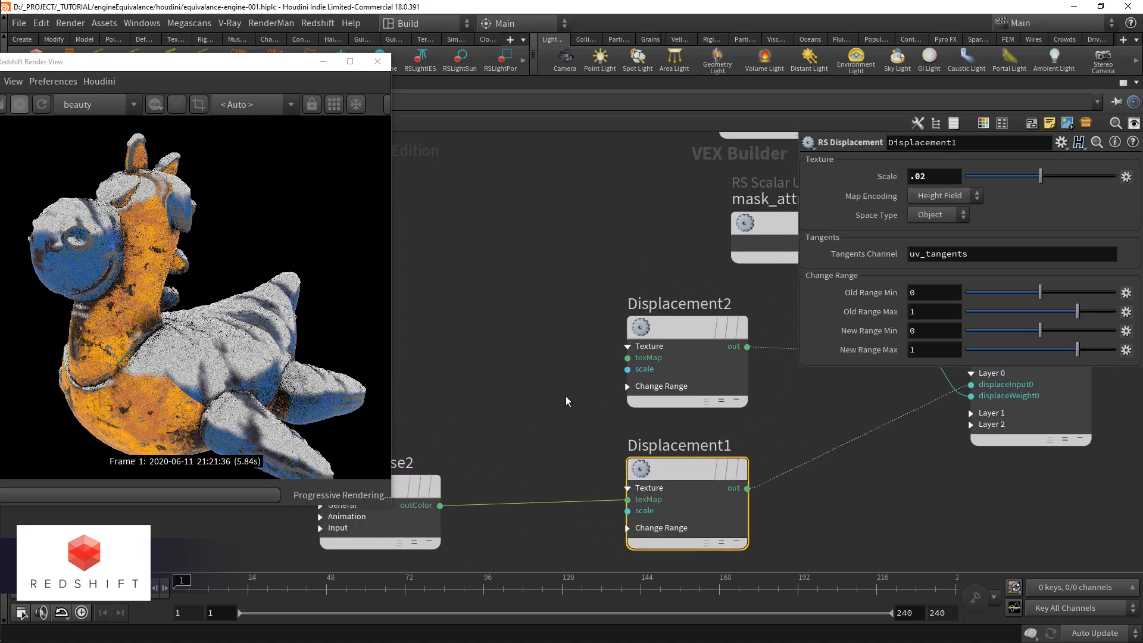
# Step: Expand Material_snow's Base Properties and connect MaxonNoise2's outColor to its diffuse_color input
pyautogui.moveTo(553, 388); pyautogui.dragTo(551, 412, button='middle')
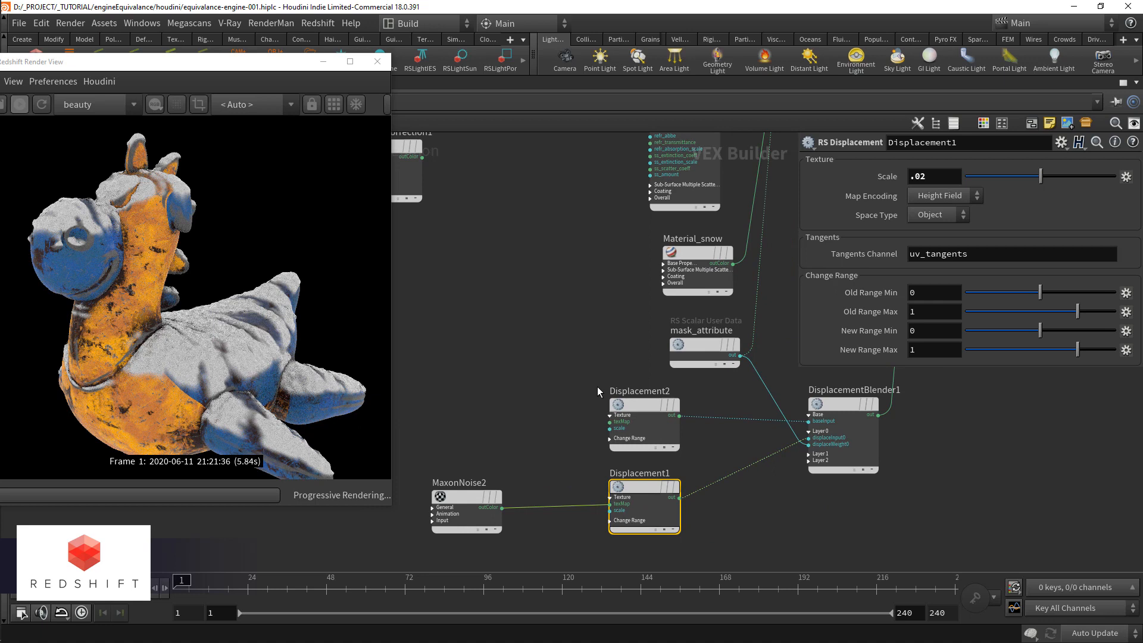
pyautogui.click(664, 263)
pyautogui.moveTo(663, 270); pyautogui.dragTo(503, 508)
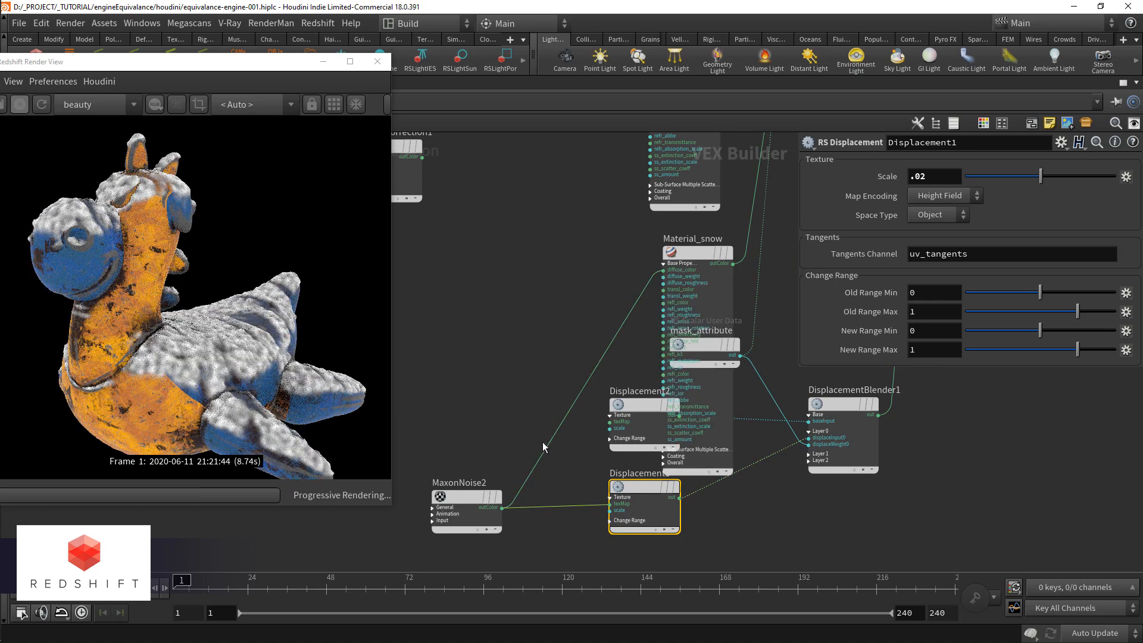
# Step: Change MaxonNoise2's noise type to Naki and set its Overall Scale to .6
pyautogui.click(440, 499)
pyautogui.click(958, 200)
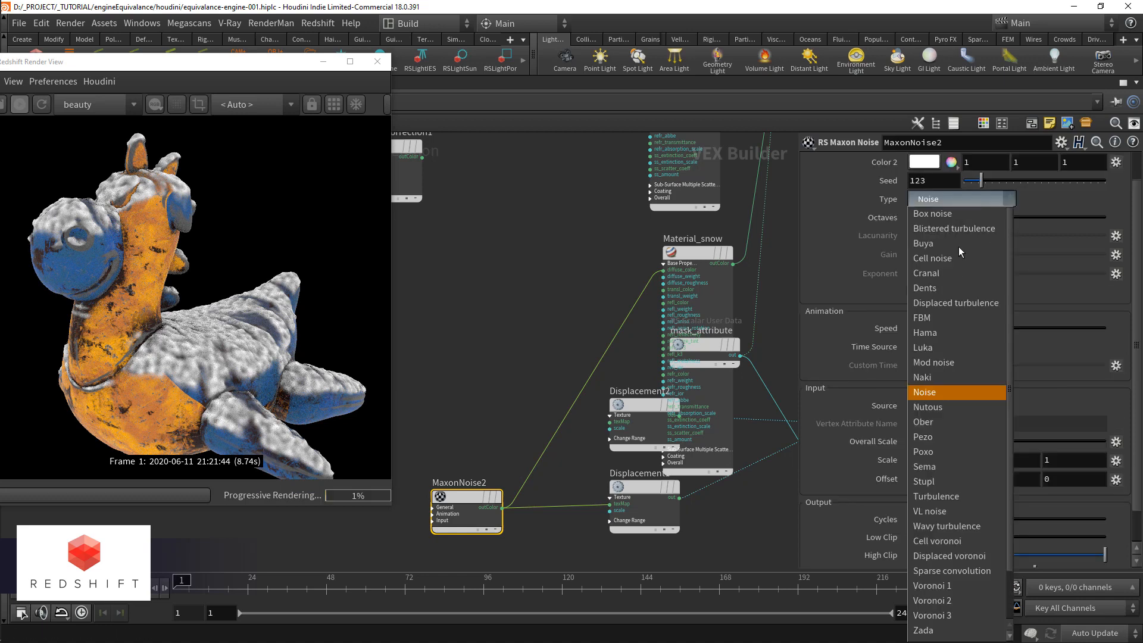
pyautogui.click(949, 377)
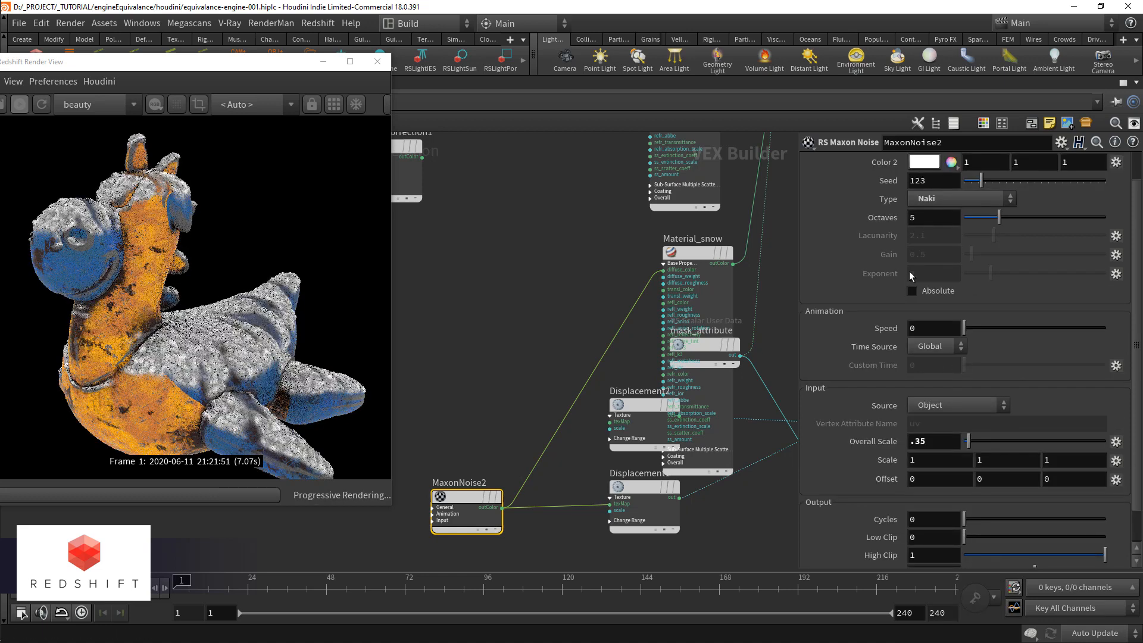
pyautogui.scroll(2, 929, 275)
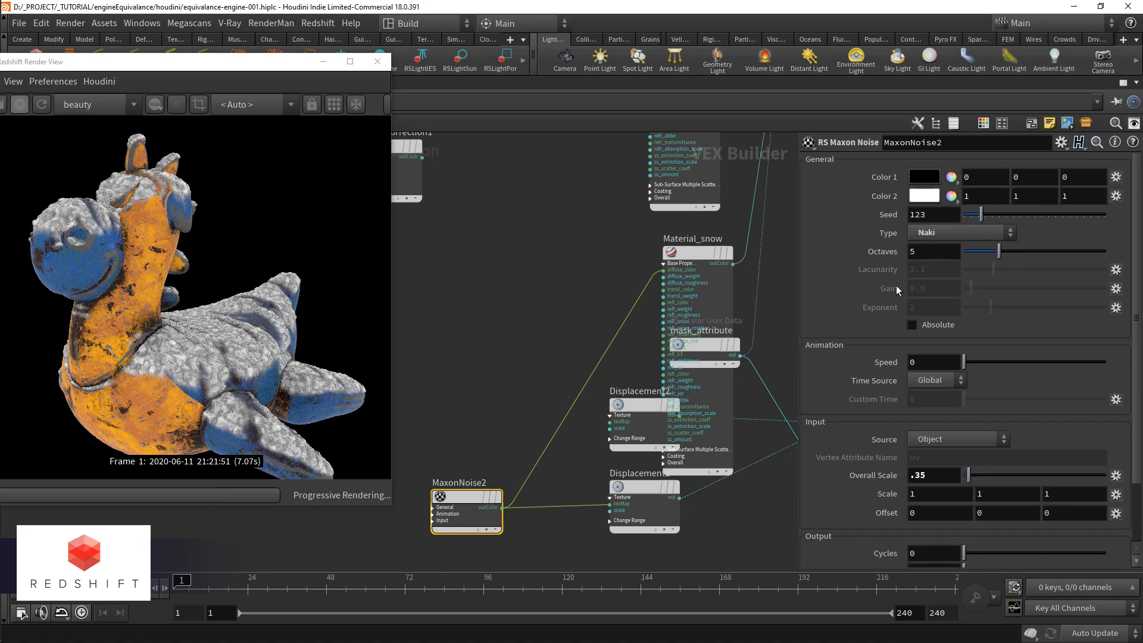
pyautogui.click(949, 474)
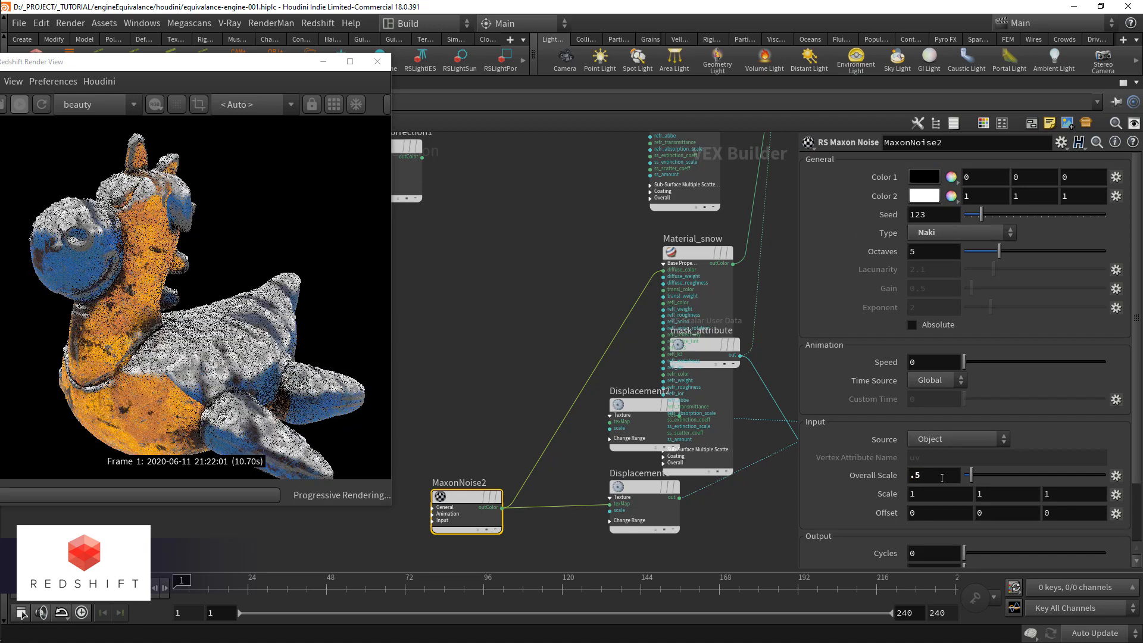
pyautogui.write('.6')
pyautogui.press('Return')
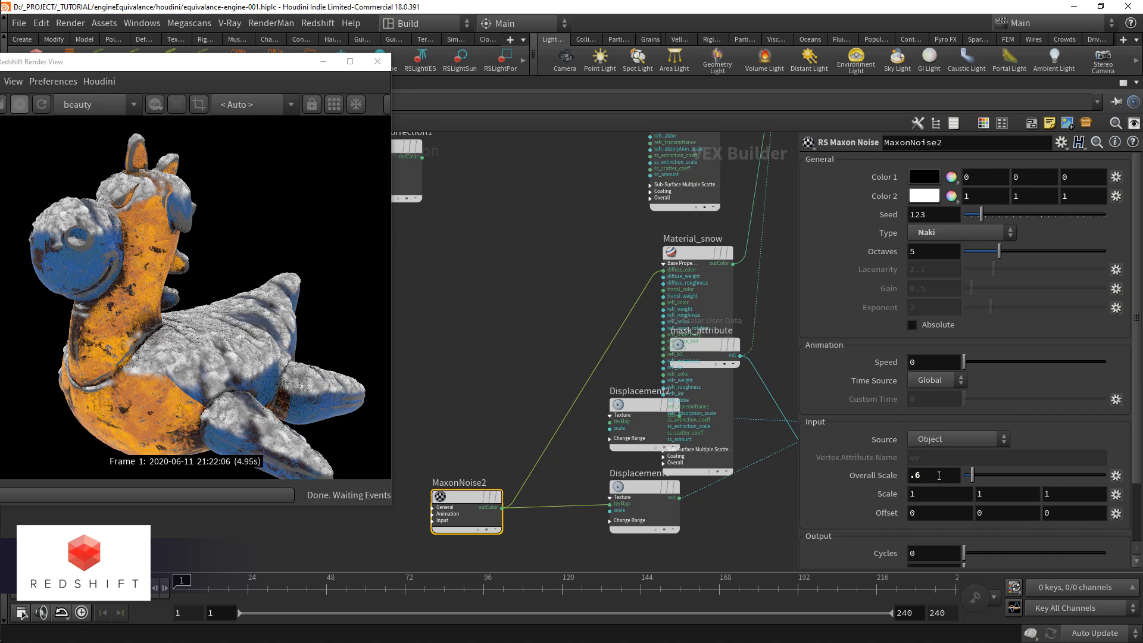
# Step: Collapse Material_snow's Base Properties and insert an RS Color Change Range node on the wire from MaxonNoise2 to Material_snow
pyautogui.click(691, 254)
pyautogui.click(664, 263)
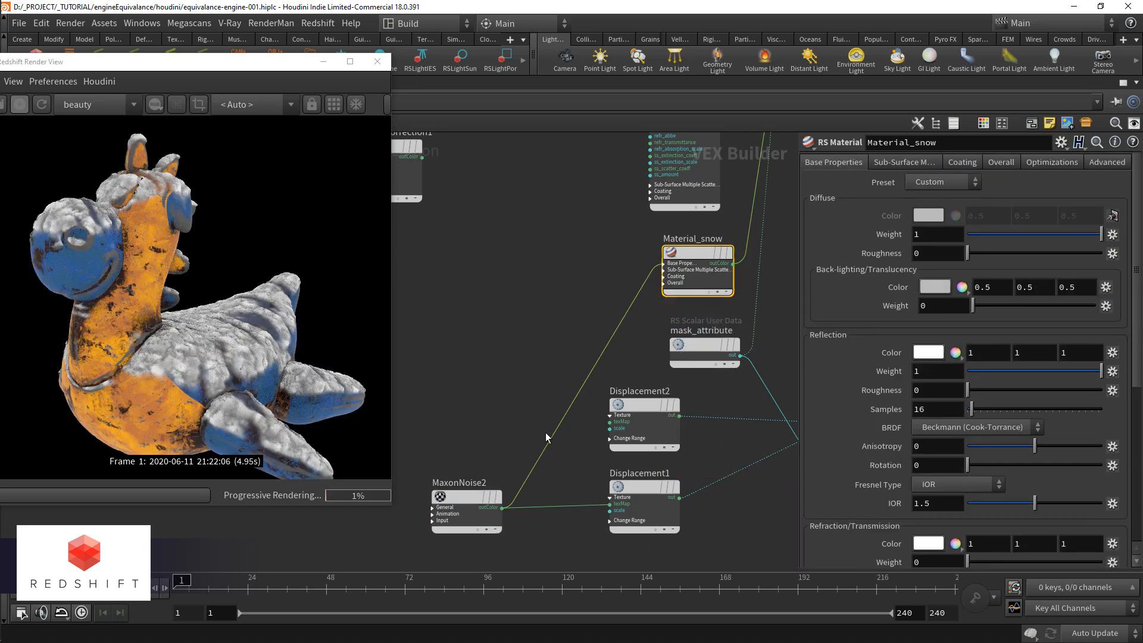
pyautogui.press('Tab')
pyautogui.write('change')
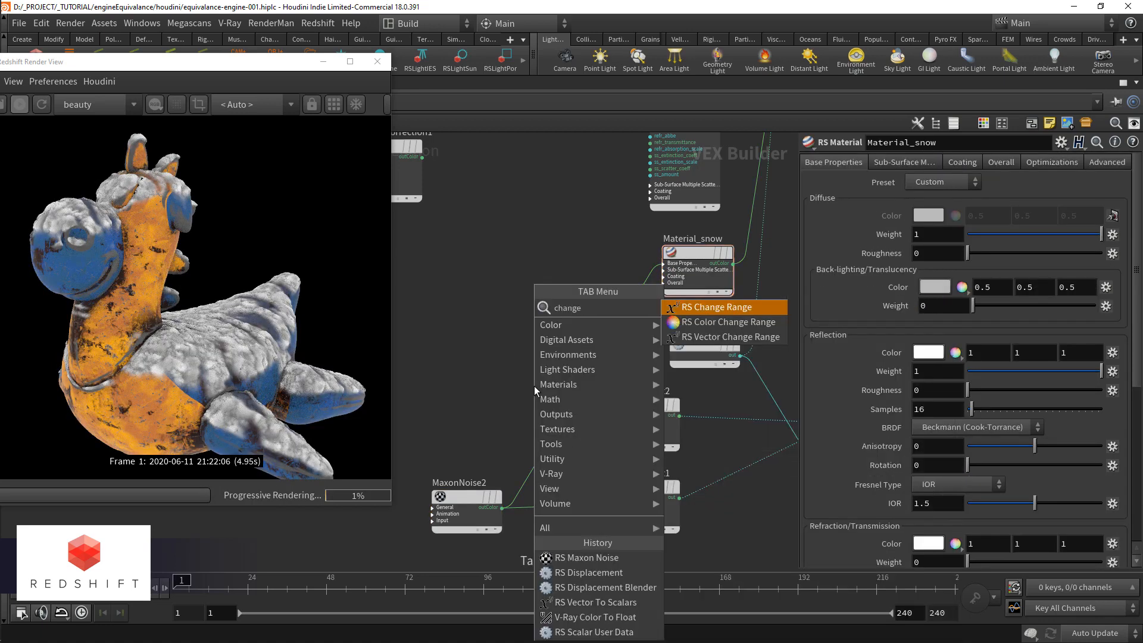
pyautogui.press('Return')
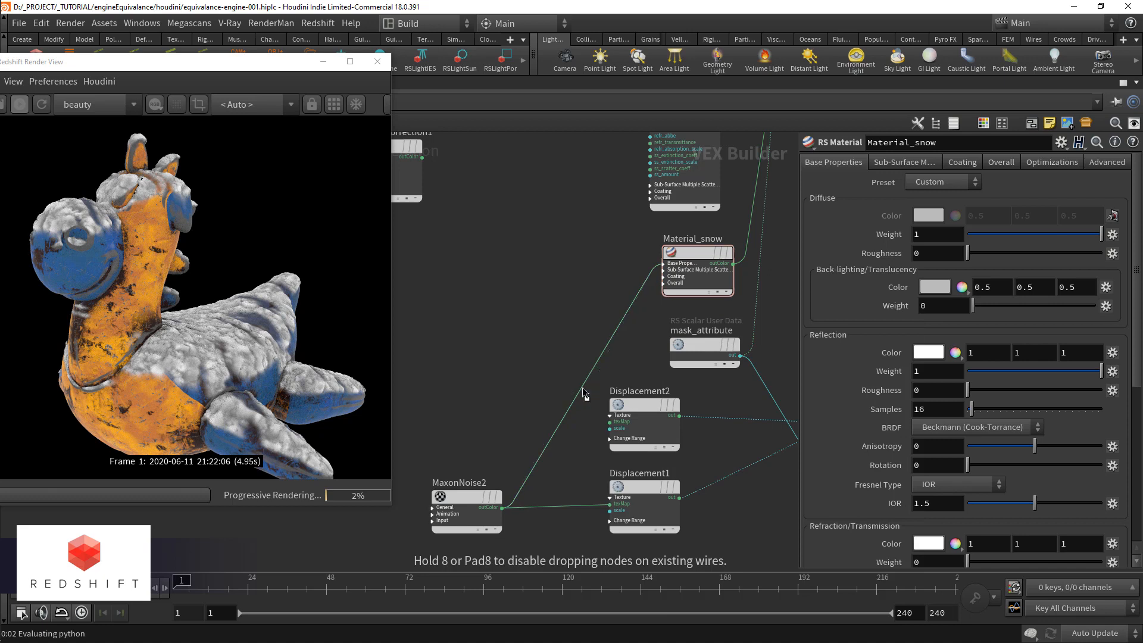
pyautogui.click(584, 390)
pyautogui.moveTo(572, 396); pyautogui.dragTo(569, 339)
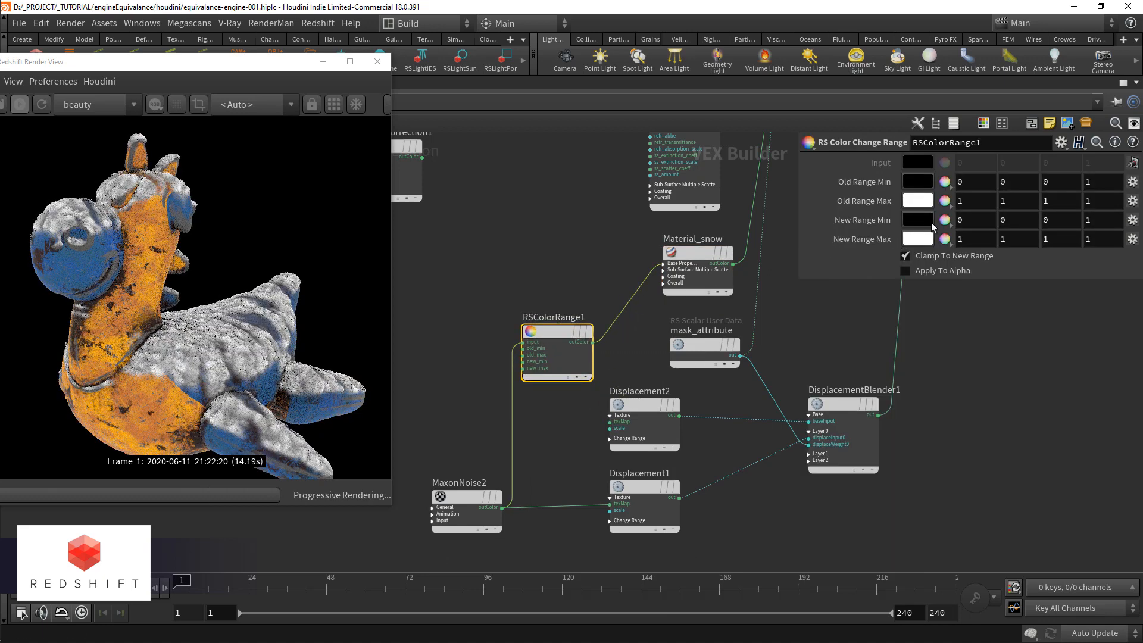
# Step: Set RSColorRange1's New Range Min to 0.21 gray and New Range Max to 0.854 gray
pyautogui.click(920, 219)
pyautogui.moveTo(930, 268); pyautogui.dragTo(962, 262)
pyautogui.click(1130, 24)
pyautogui.click(946, 238)
pyautogui.moveTo(1113, 275); pyautogui.dragTo(1100, 274)
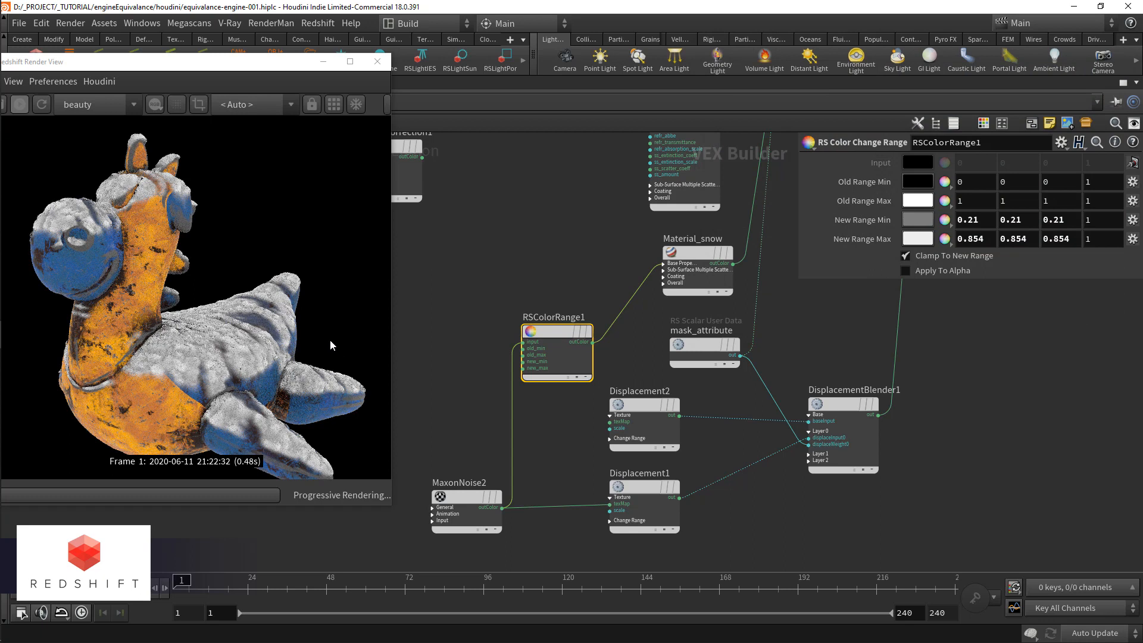